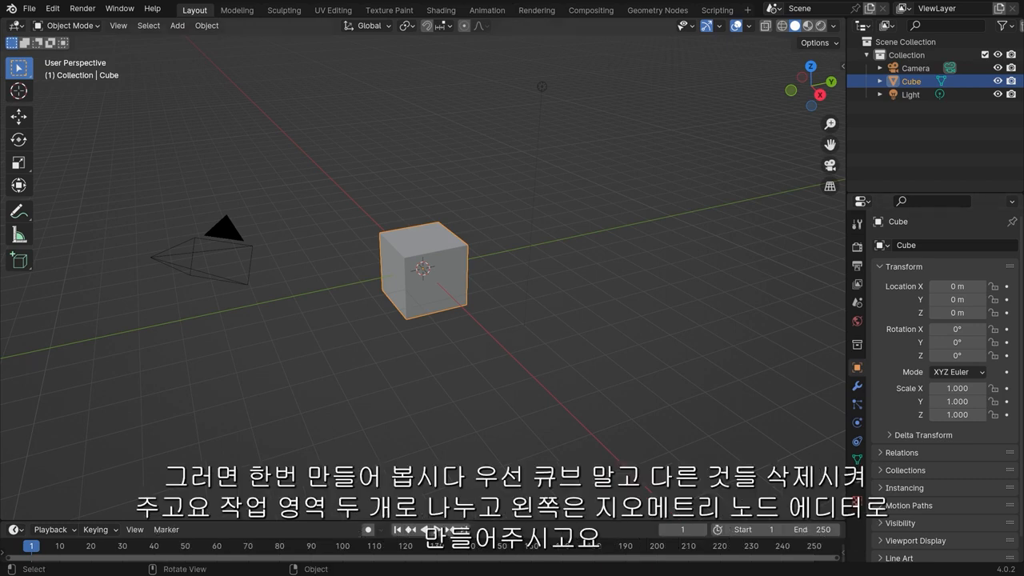
Step: Delete the camera and the light from the scene, keeping only the cube
{"action": "left_click_drag", "start_coordinate": [643, 171], "coordinate": [474, 88]}
{"action": "left_click_drag", "start_coordinate": [323, 372], "coordinate": [152, 170], "text": "shift"}
{"action": "key", "text": "x"}
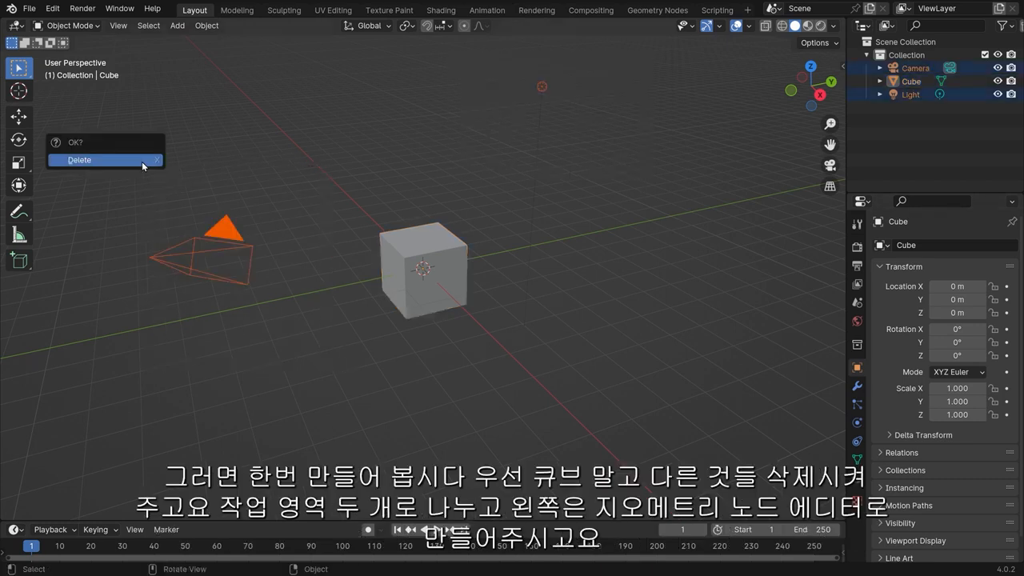
{"action": "left_click", "coordinate": [142, 161]}
Step: Split the 3D viewport into two side-by-side areas, make the left one a Geometry Node Editor and hide its sidebar
{"action": "left_click_drag", "start_coordinate": [3, 21], "coordinate": [449, 80]}
{"action": "left_click", "coordinate": [16, 26]}
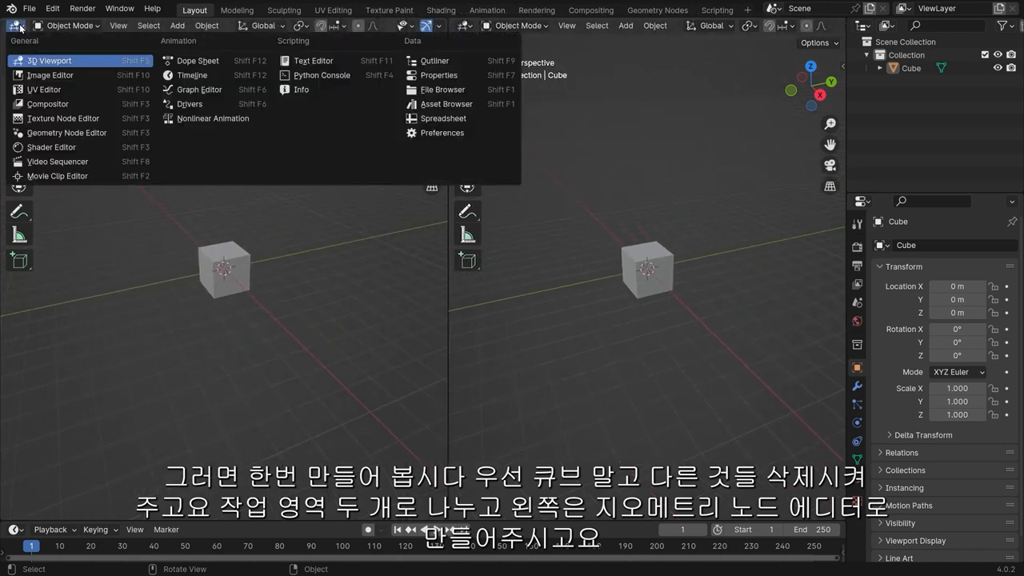
{"action": "left_click", "coordinate": [55, 133]}
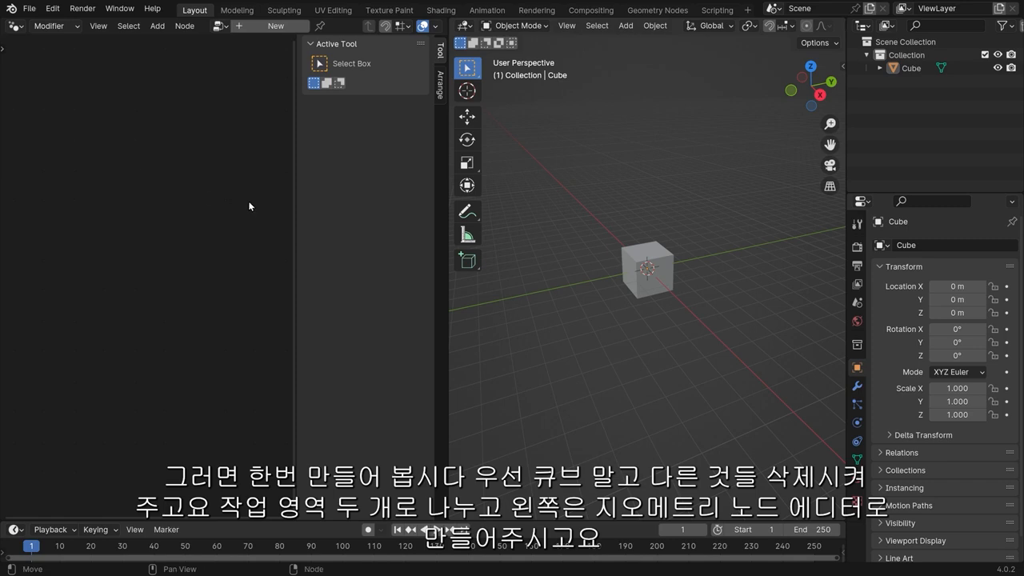
{"action": "key", "text": "n"}
Step: Create a new geometry node tree on the cube and delete its Group Input node
{"action": "left_click", "coordinate": [655, 254]}
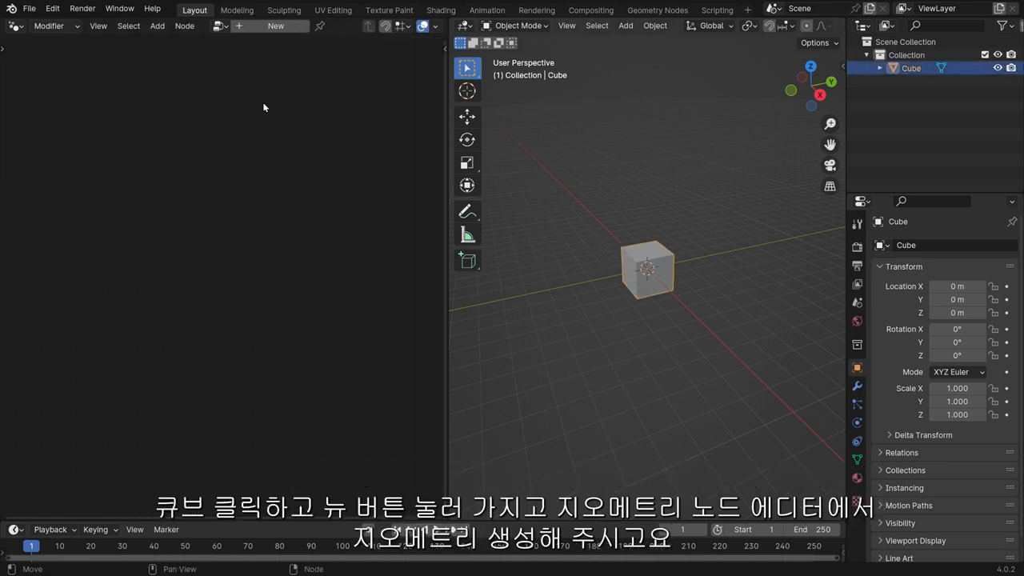
{"action": "left_click", "coordinate": [275, 26]}
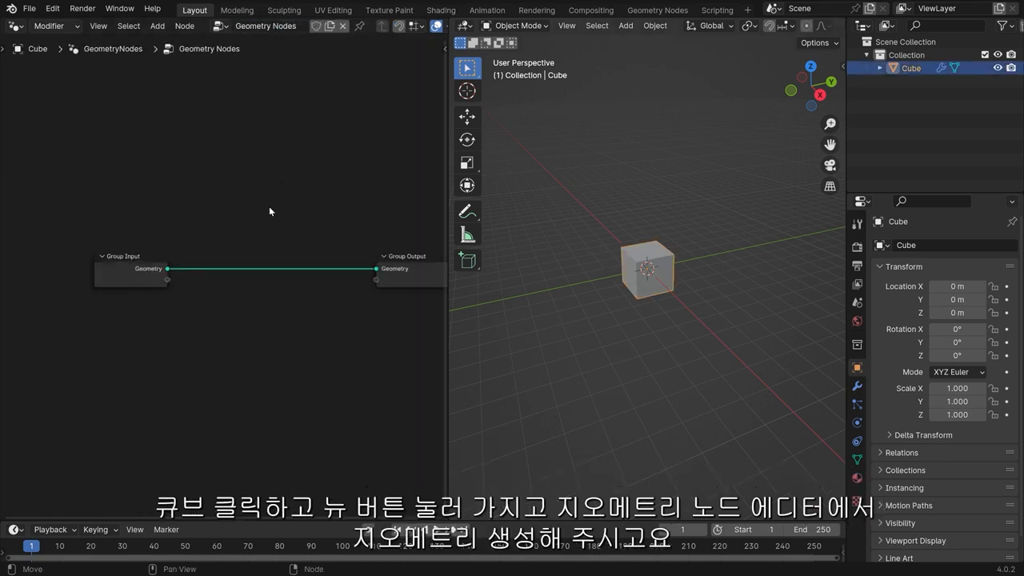
{"action": "left_click_drag", "start_coordinate": [77, 187], "coordinate": [235, 407]}
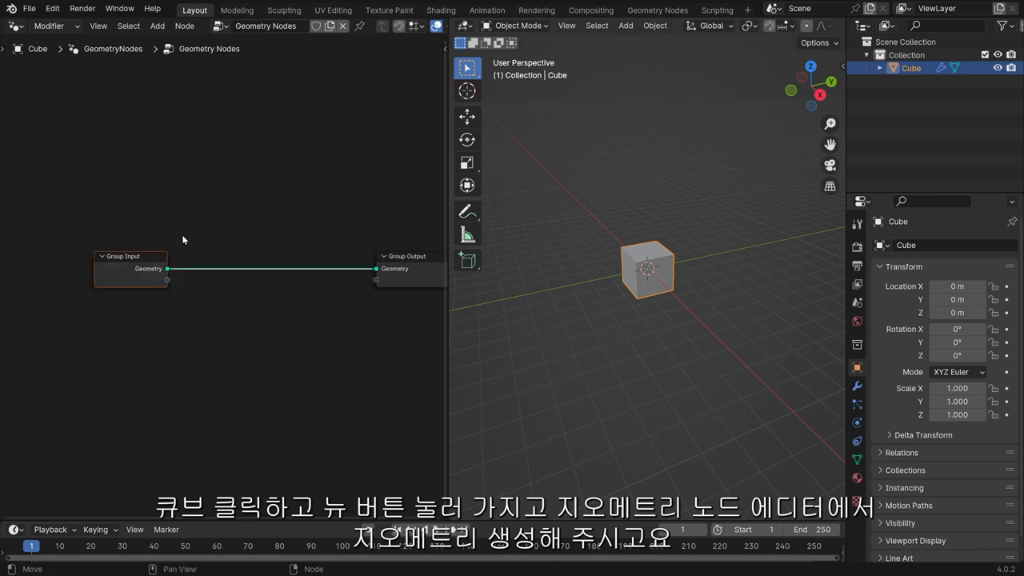
{"action": "key", "text": "Delete"}
Step: Add a Points node, connect its Geometry output to the Group Output, and position it left of the output
{"action": "key", "text": "shift+a"}
{"action": "left_click", "coordinate": [162, 202]}
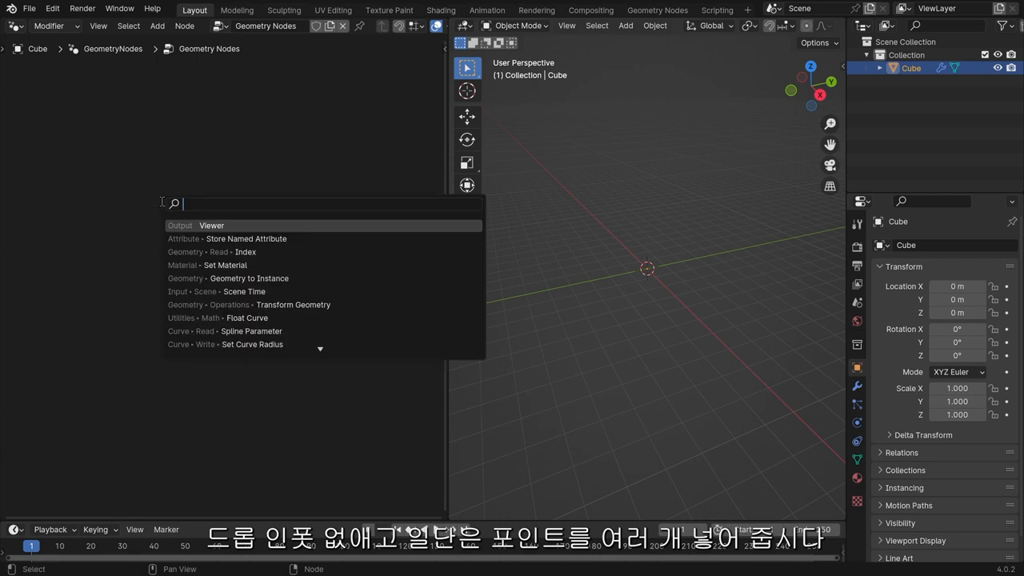
{"action": "type", "text": "point"}
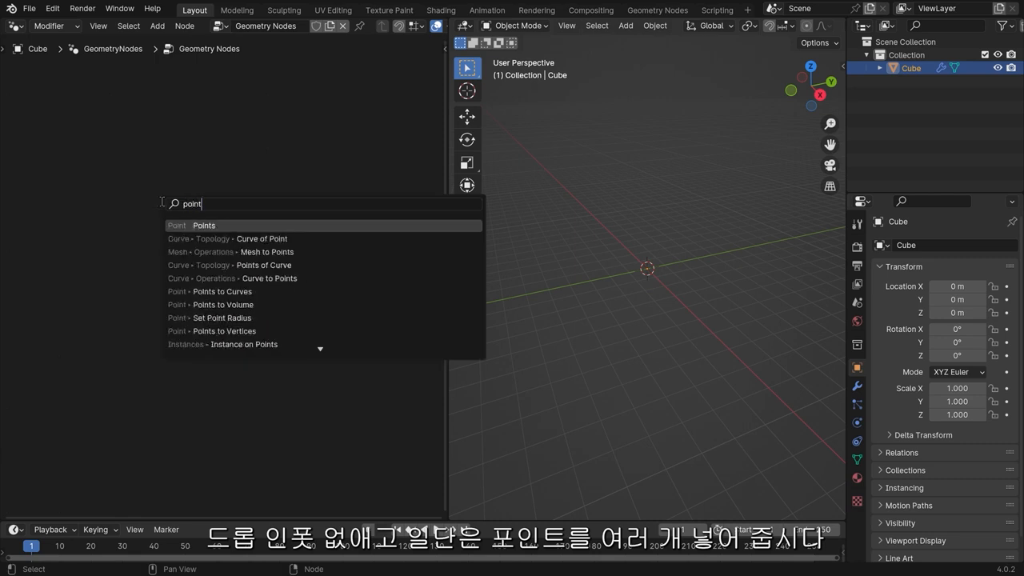
{"action": "key", "text": "Return"}
{"action": "left_click", "coordinate": [115, 280]}
{"action": "left_click_drag", "start_coordinate": [187, 297], "coordinate": [320, 269]}
{"action": "left_click_drag", "start_coordinate": [154, 290], "coordinate": [195, 287]}
{"action": "middle_click_drag", "start_coordinate": [149, 250], "coordinate": [233, 229]}
{"action": "left_click", "coordinate": [224, 231]}
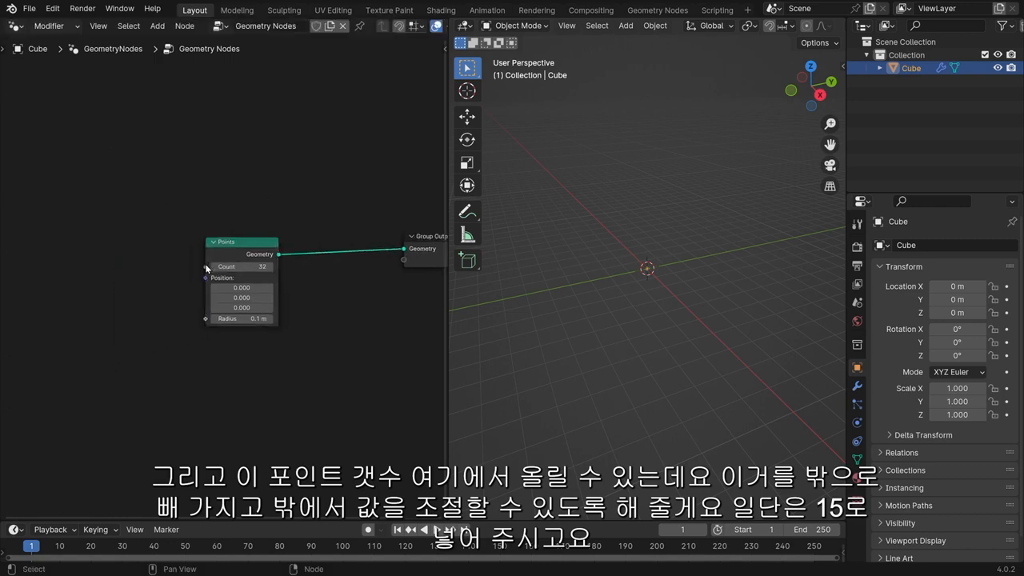
Step: Feed the Points node's Count from a new Integer node set to 15, and shift both nodes left
{"action": "left_click_drag", "start_coordinate": [206, 268], "coordinate": [131, 267]}
{"action": "type", "text": "int"}
{"action": "key", "text": "Return"}
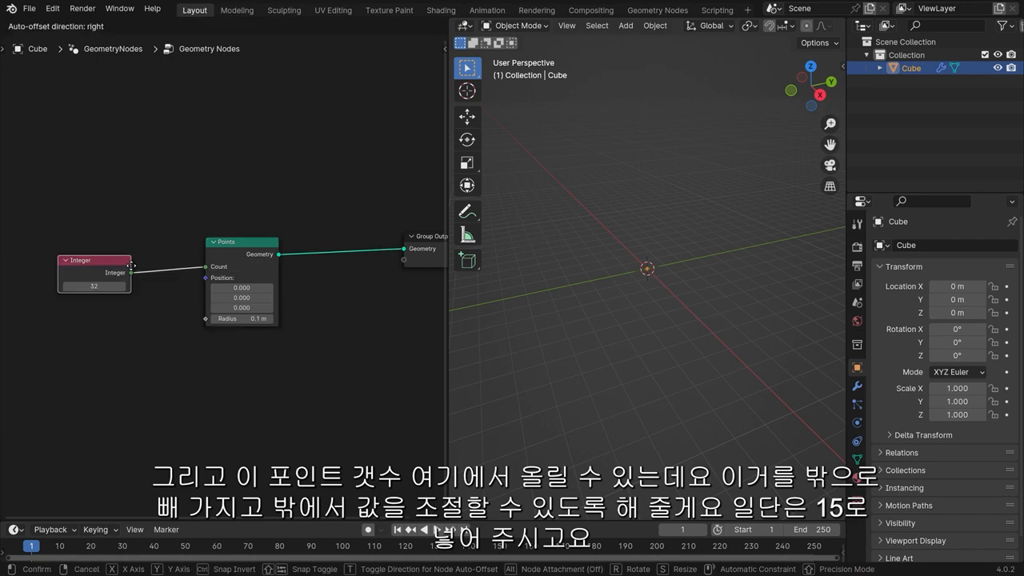
{"action": "left_click", "coordinate": [131, 265]}
{"action": "left_click", "coordinate": [100, 286]}
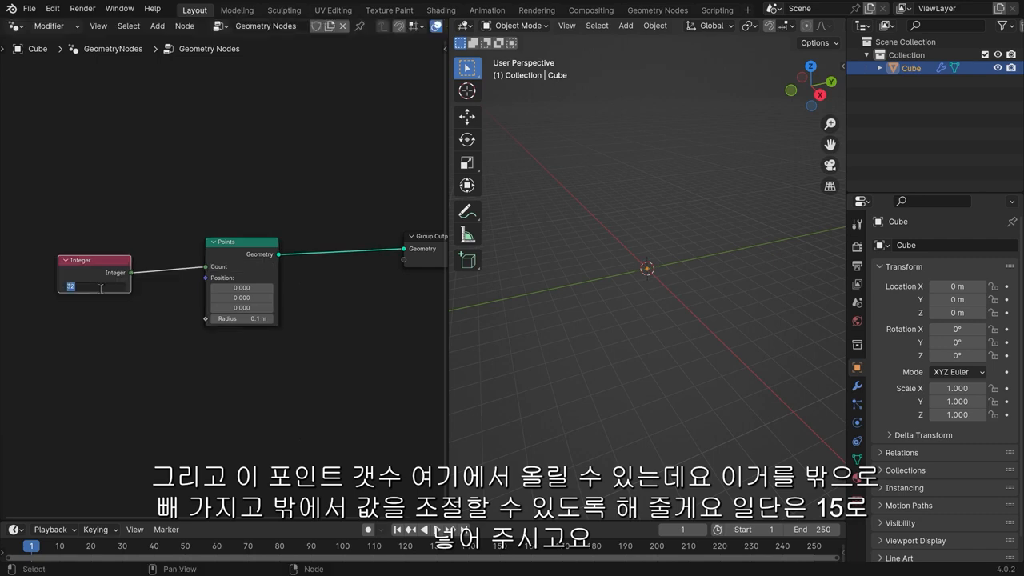
{"action": "key", "text": "Return"}
{"action": "left_click_drag", "start_coordinate": [86, 263], "coordinate": [68, 244]}
{"action": "left_click_drag", "start_coordinate": [271, 243], "coordinate": [211, 237]}
Step: Insert an Instance on Points node on the link between Points and Group Output
{"action": "key", "text": "shift+a"}
{"action": "left_click", "coordinate": [340, 183]}
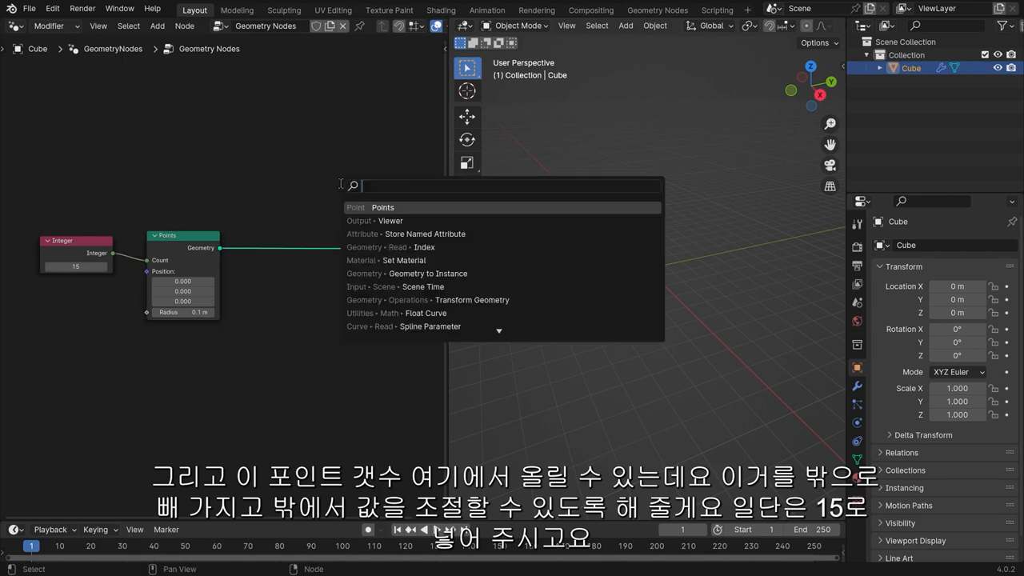
{"action": "type", "text": "inst on"}
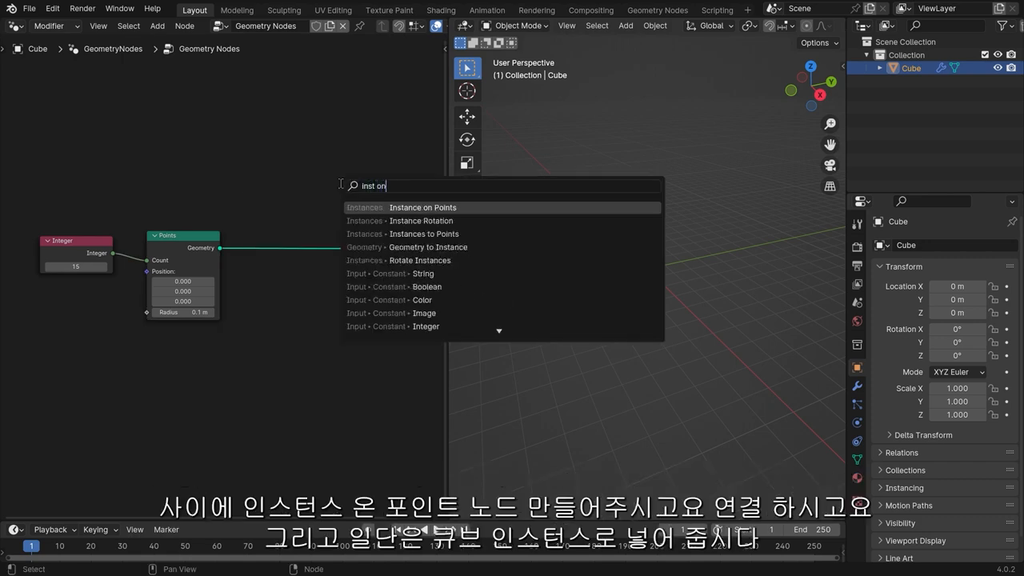
{"action": "key", "text": "Return"}
{"action": "left_click", "coordinate": [420, 240]}
Step: Add a mesh Cube node below Points and connect its Mesh output to the Instance input of Instance on Points
{"action": "key", "text": "shift+a"}
{"action": "left_click", "coordinate": [335, 172]}
{"action": "type", "text": "cube"}
{"action": "key", "text": "Return"}
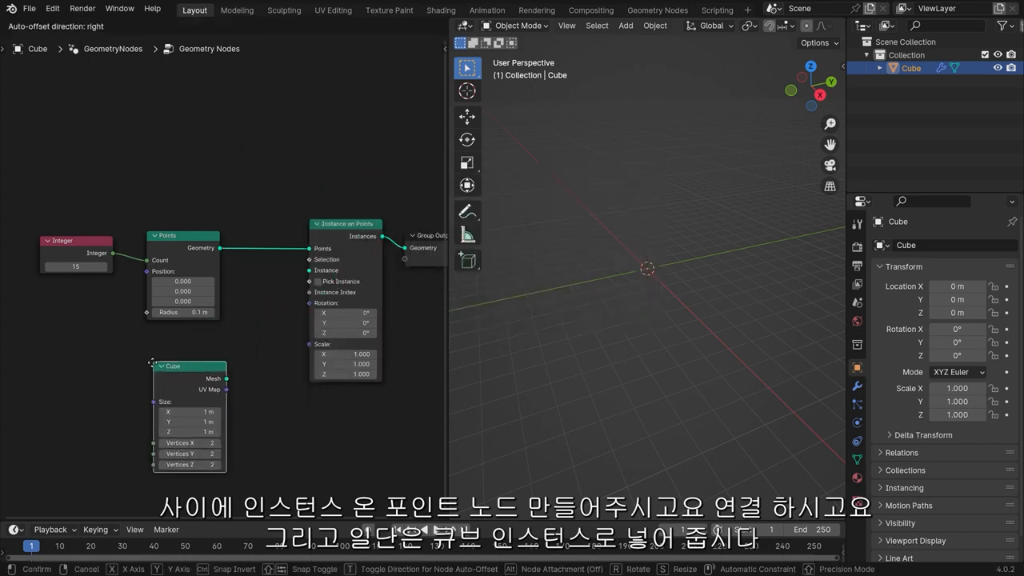
{"action": "left_click", "coordinate": [197, 379]}
{"action": "left_click_drag", "start_coordinate": [209, 390], "coordinate": [272, 308]}
Step: Insert a Transform Geometry node after the Cube node with X translation 2 m, and tidy the surrounding nodes
{"action": "left_click", "coordinate": [271, 276]}
{"action": "type", "text": "tra"}
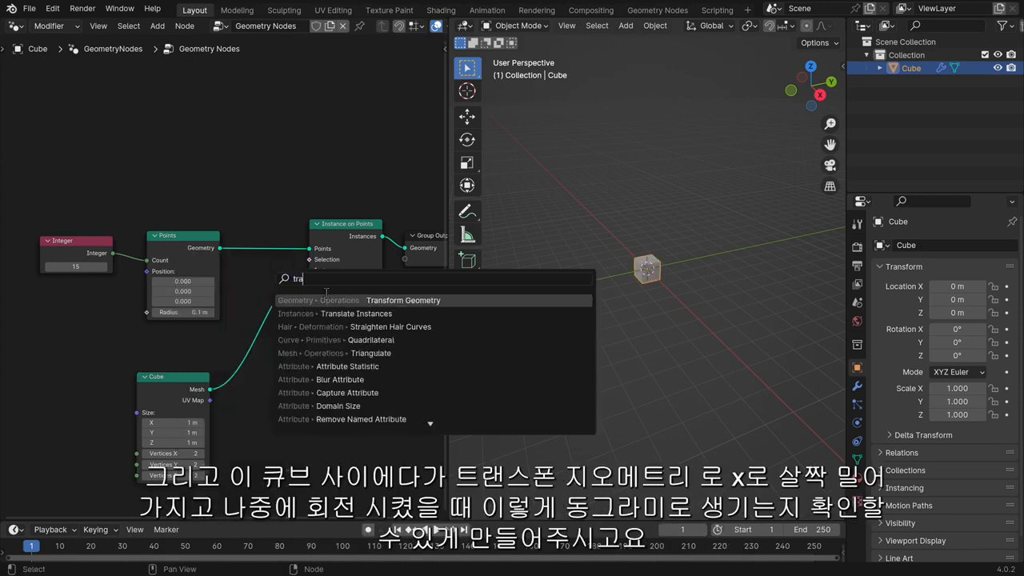
{"action": "key", "text": "Return"}
{"action": "left_click", "coordinate": [284, 352]}
{"action": "left_click_drag", "start_coordinate": [285, 400], "coordinate": [327, 400]}
{"action": "middle_click_drag", "start_coordinate": [636, 274], "coordinate": [651, 300]}
{"action": "left_click_drag", "start_coordinate": [312, 363], "coordinate": [309, 381]}
{"action": "left_click_drag", "start_coordinate": [136, 350], "coordinate": [266, 384]}
{"action": "left_click_drag", "start_coordinate": [276, 376], "coordinate": [274, 405]}
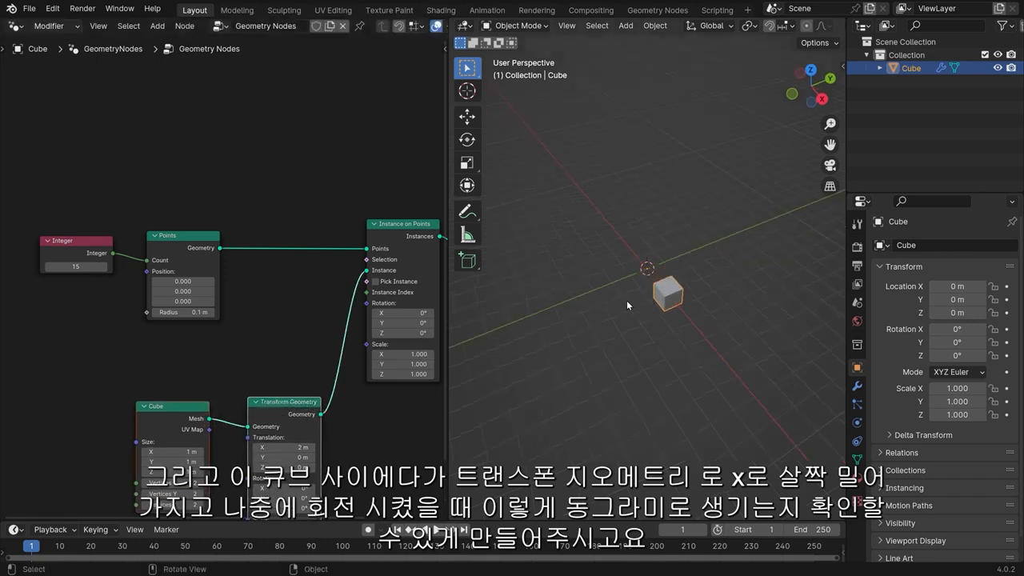
{"action": "left_click_drag", "start_coordinate": [195, 240], "coordinate": [196, 231]}
Step: Add a Combine XYZ node and connect its Vector output to the Rotation input of Instance on Points
{"action": "left_click_drag", "start_coordinate": [405, 332], "coordinate": [440, 333]}
{"action": "key", "text": "ctrl+z"}
{"action": "key", "text": "shift+a"}
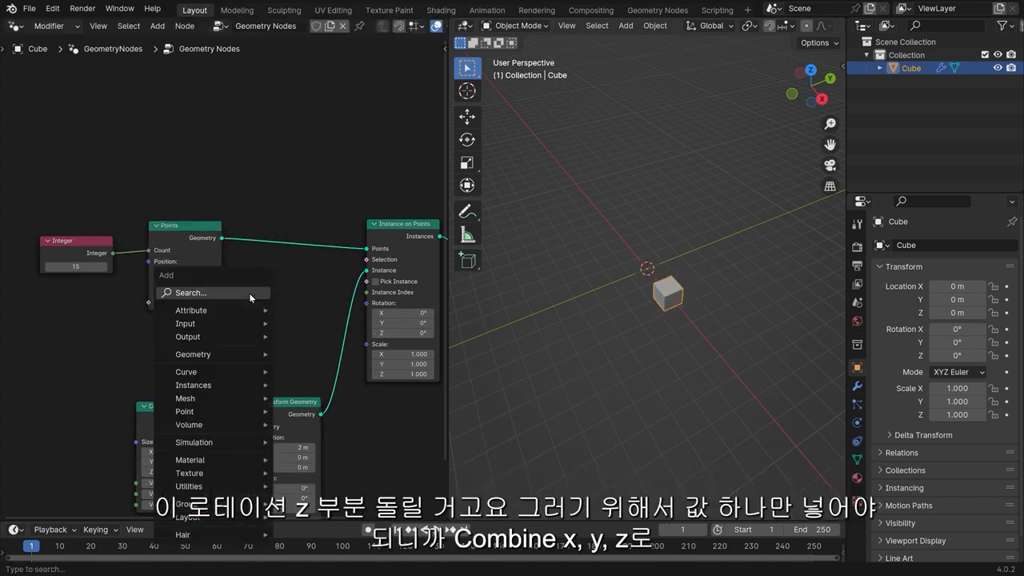
{"action": "left_click", "coordinate": [249, 293]}
{"action": "type", "text": "com"}
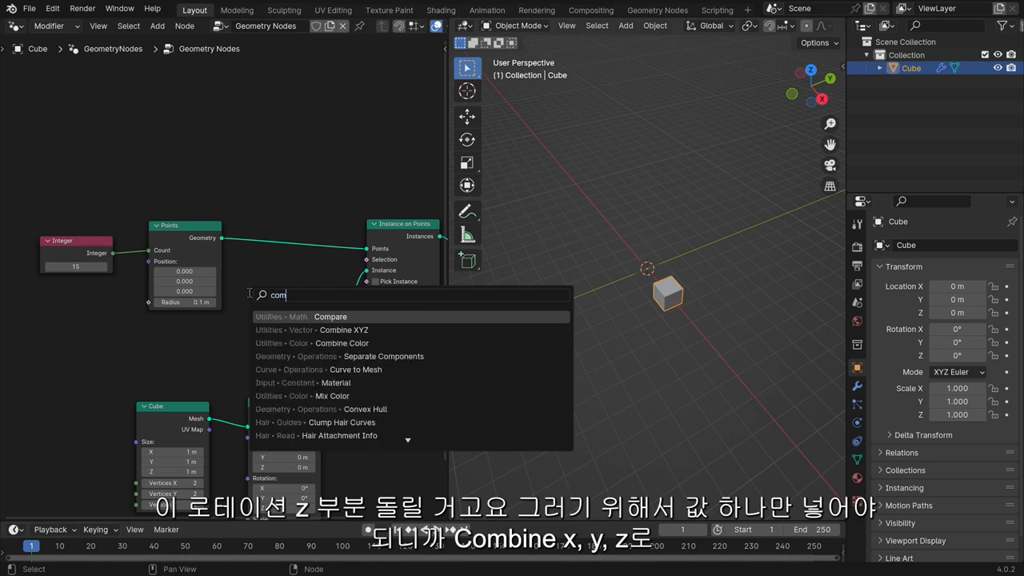
{"action": "key", "text": "Down"}
{"action": "key", "text": "Return"}
{"action": "left_click", "coordinate": [249, 292]}
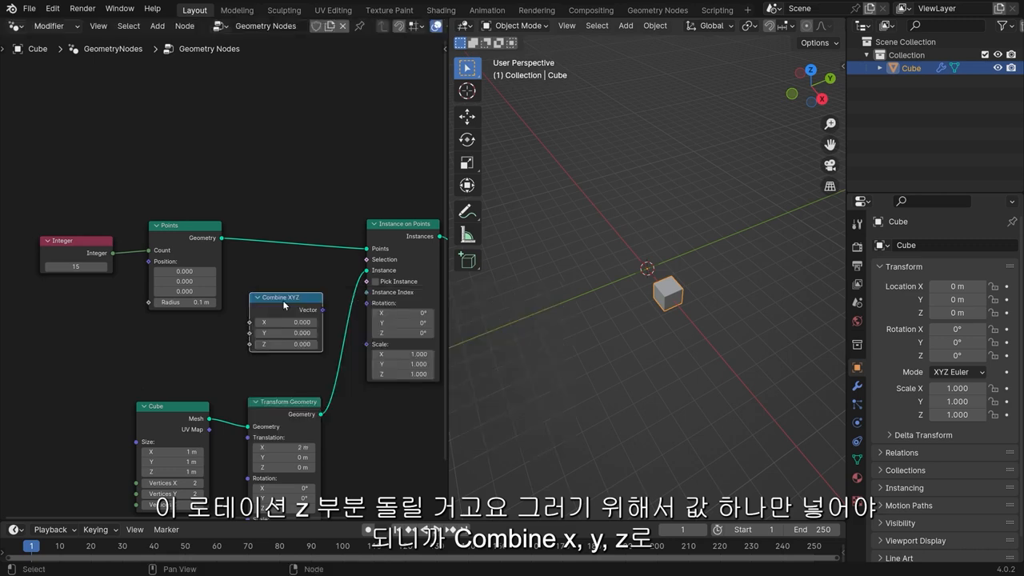
{"action": "left_click_drag", "start_coordinate": [323, 310], "coordinate": [372, 308]}
{"action": "left_click_drag", "start_coordinate": [285, 344], "coordinate": [380, 344]}
{"action": "key", "text": "ctrl+z"}
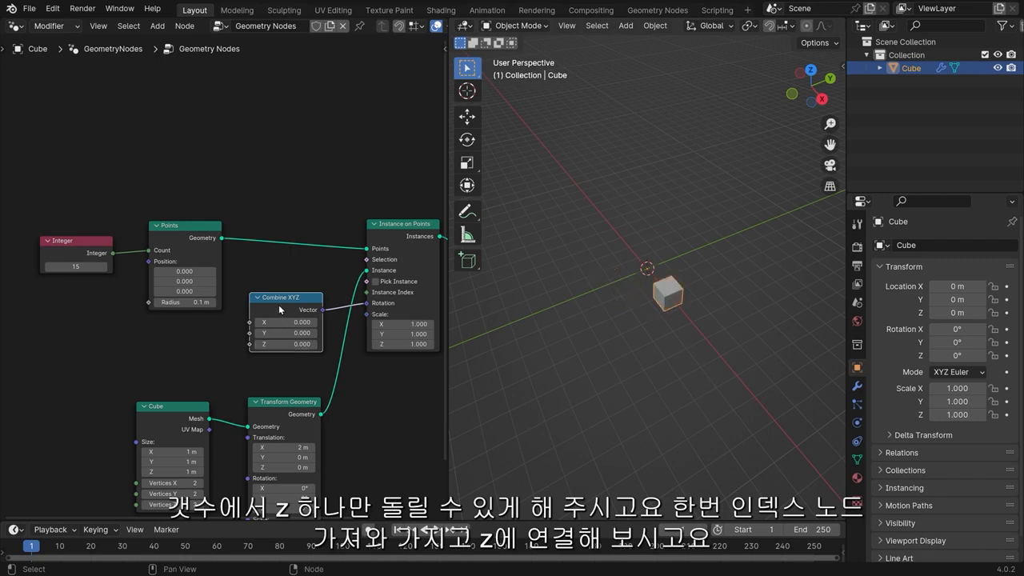
Step: Add an Index node left of Combine XYZ and connect it to the Z input
{"action": "left_click_drag", "start_coordinate": [281, 308], "coordinate": [284, 327]}
{"action": "left_click_drag", "start_coordinate": [183, 416], "coordinate": [187, 425]}
{"action": "left_click", "coordinate": [177, 337]}
{"action": "key", "text": "shift+a"}
{"action": "left_click", "coordinate": [177, 324]}
{"action": "type", "text": "index"}
{"action": "key", "text": "Return"}
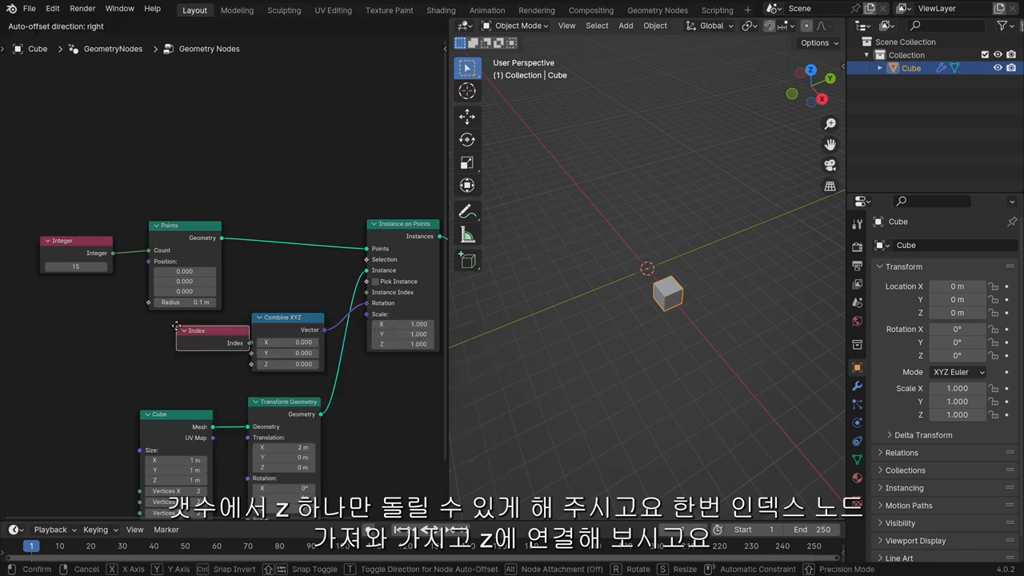
{"action": "left_click", "coordinate": [132, 354]}
{"action": "left_click_drag", "start_coordinate": [206, 370], "coordinate": [251, 364]}
{"action": "scroll", "coordinate": [696, 284], "scroll_direction": "up", "scroll_amount": 5}
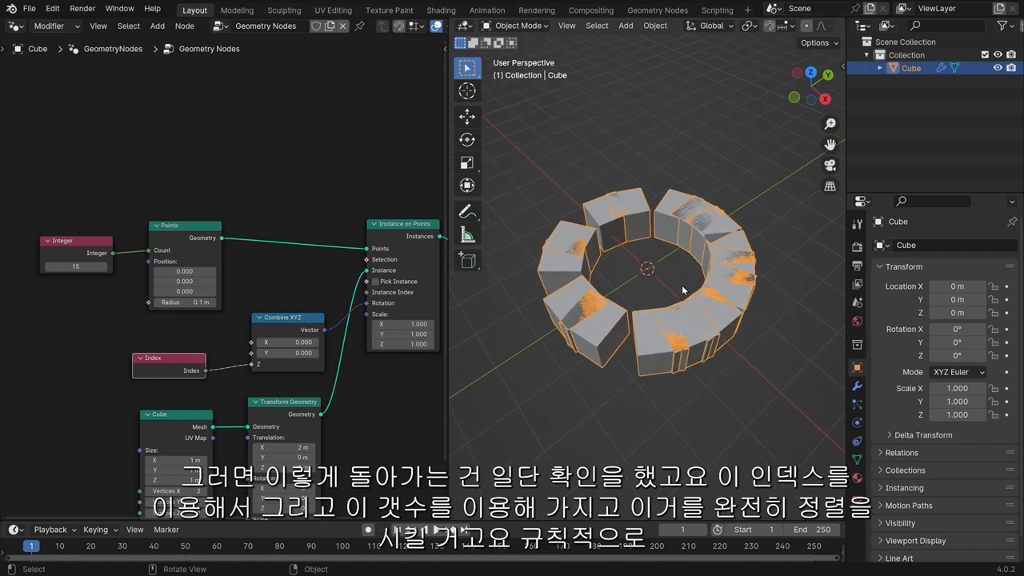
Step: Rearrange the Index, Cube, Points and Integer nodes to make room between Index and Combine XYZ
{"action": "left_click_drag", "start_coordinate": [180, 365], "coordinate": [130, 365]}
{"action": "middle_click_drag", "start_coordinate": [164, 382], "coordinate": [208, 339]}
{"action": "left_click_drag", "start_coordinate": [230, 371], "coordinate": [244, 371]}
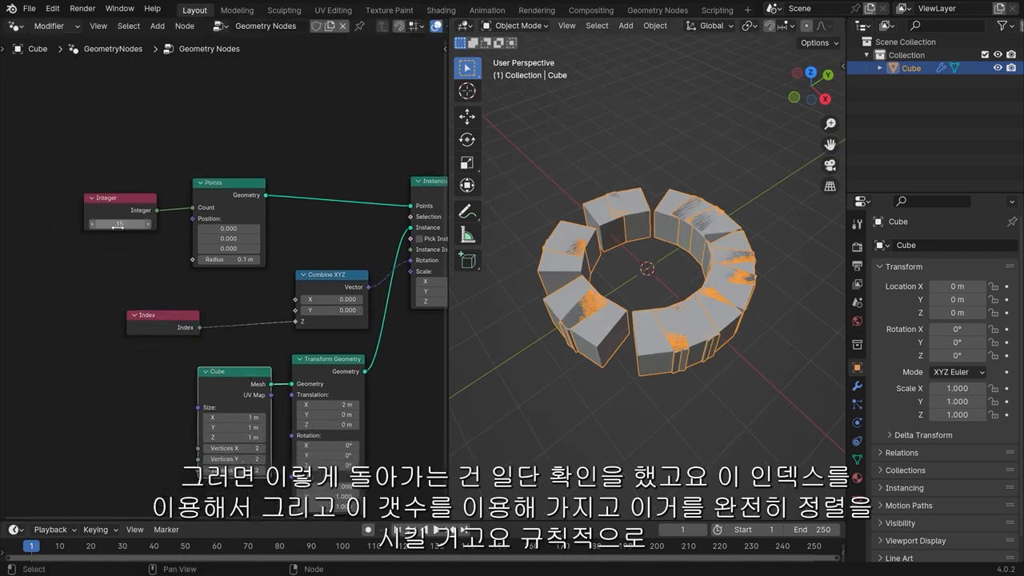
{"action": "left_click_drag", "start_coordinate": [164, 314], "coordinate": [138, 317]}
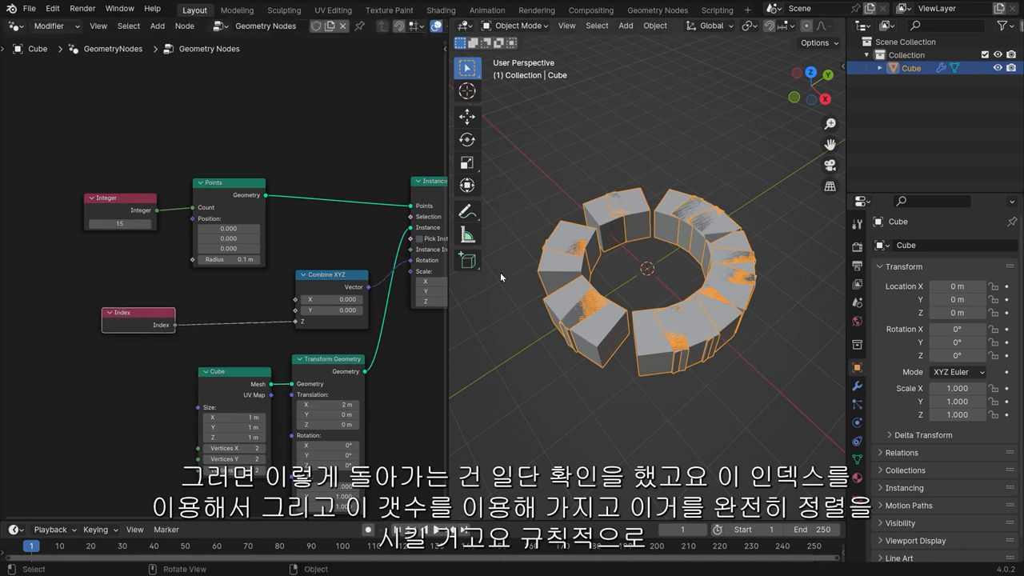
{"action": "left_click_drag", "start_coordinate": [244, 184], "coordinate": [248, 185]}
{"action": "left_click_drag", "start_coordinate": [129, 197], "coordinate": [131, 191]}
{"action": "right_click", "coordinate": [131, 190]}
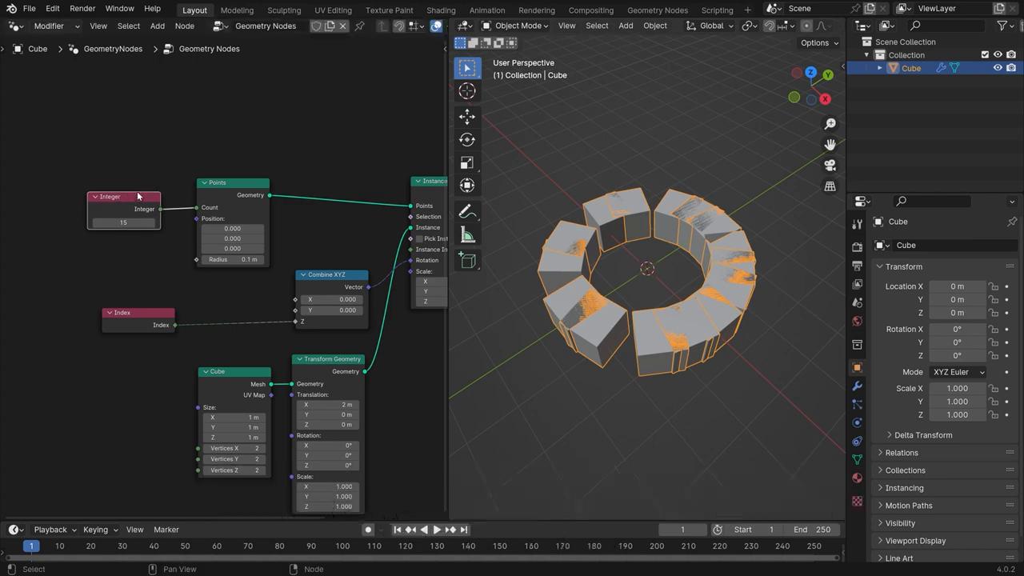
Step: Add a Value node between the Integer and Index nodes
{"action": "key", "text": "shift+a"}
{"action": "left_click", "coordinate": [110, 273]}
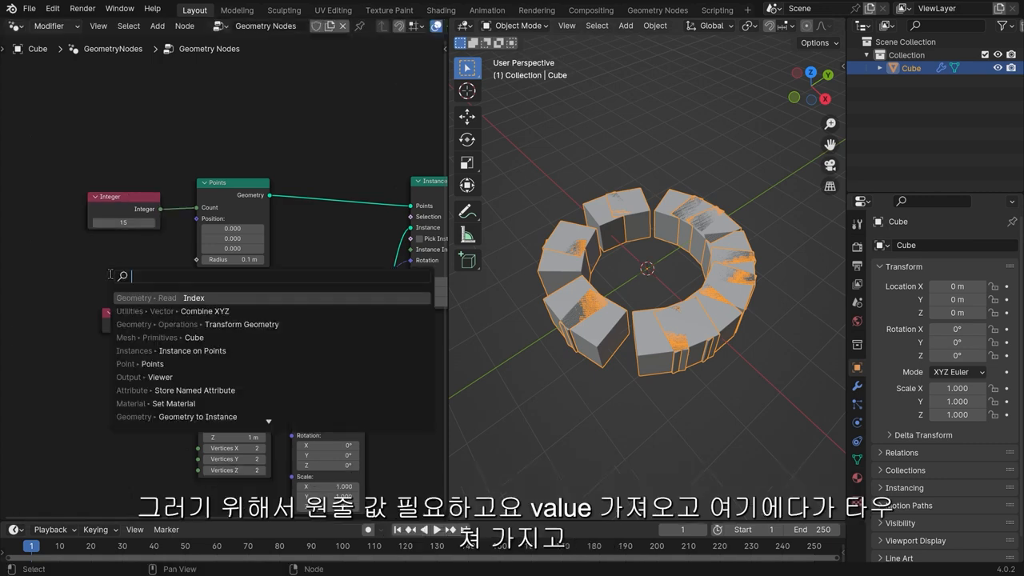
{"action": "type", "text": "value"}
{"action": "key", "text": "Return"}
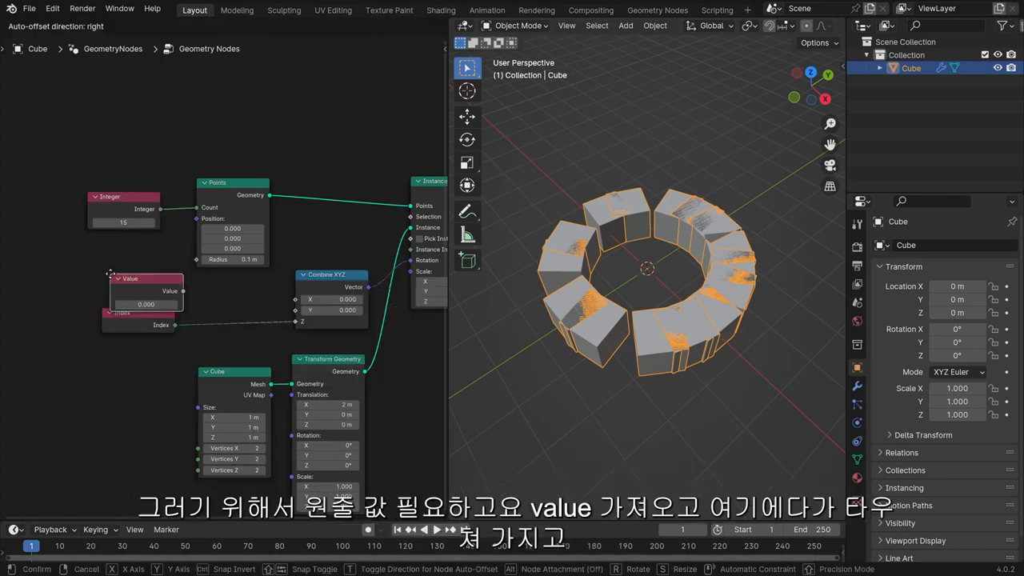
{"action": "left_click", "coordinate": [88, 245]}
Step: Set the Value node to tau
{"action": "double_click", "coordinate": [117, 276]}
{"action": "type", "text": "tau"}
{"action": "key", "text": "Return"}
{"action": "scroll", "coordinate": [152, 295], "scroll_direction": "up", "scroll_amount": 2}
{"action": "middle_click_drag", "start_coordinate": [152, 296], "coordinate": [215, 303]}
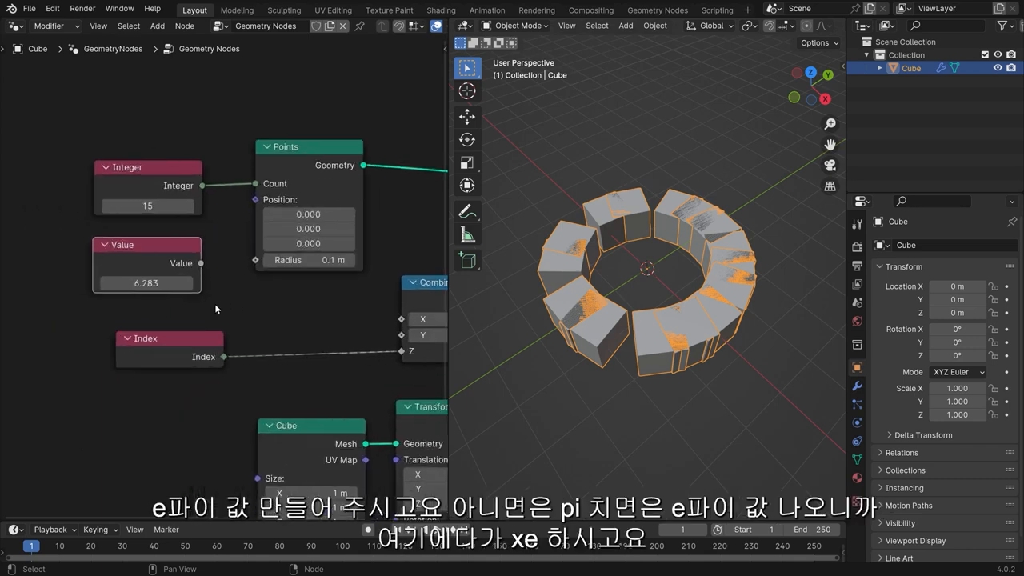
Step: Set the Value node to pi, and multiply that value by 2
{"action": "double_click", "coordinate": [152, 283]}
{"action": "type", "text": "pi"}
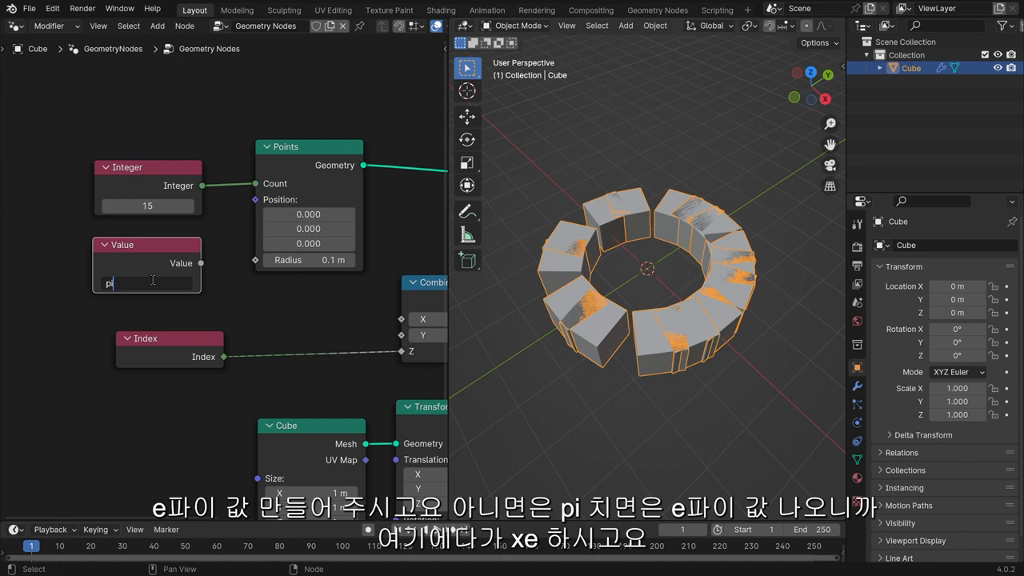
{"action": "key", "text": "Return"}
{"action": "double_click", "coordinate": [152, 280]}
{"action": "type", "text": "*2"}
{"action": "key", "text": "Return"}
Step: Move the Value and Index nodes lower and shift the Points node slightly to free space beside them
{"action": "left_click_drag", "start_coordinate": [167, 244], "coordinate": [165, 265]}
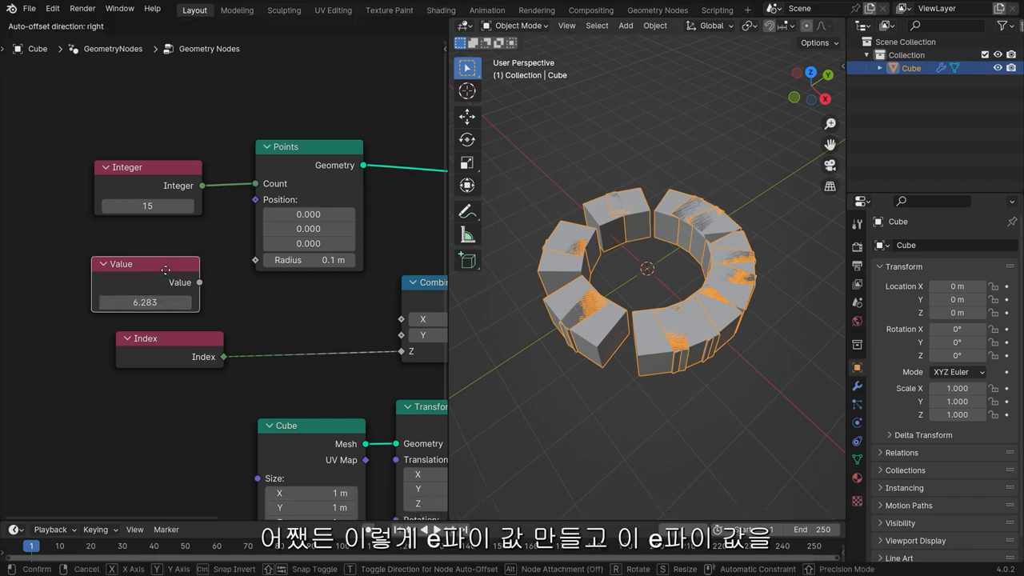
{"action": "scroll", "coordinate": [219, 318], "scroll_direction": "down", "scroll_amount": 5}
{"action": "left_click_drag", "start_coordinate": [193, 323], "coordinate": [180, 345]}
{"action": "left_click_drag", "start_coordinate": [299, 201], "coordinate": [302, 201]}
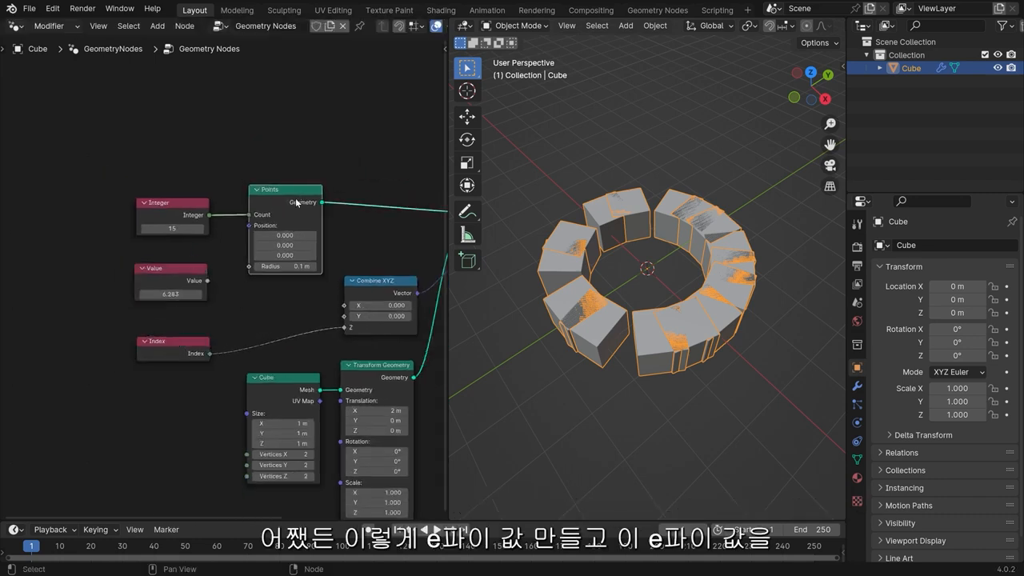
Step: Add a Divide math node that divides the Value node's output by the Integer node's output
{"action": "left_click_drag", "start_coordinate": [206, 281], "coordinate": [259, 286]}
{"action": "type", "text": "div"}
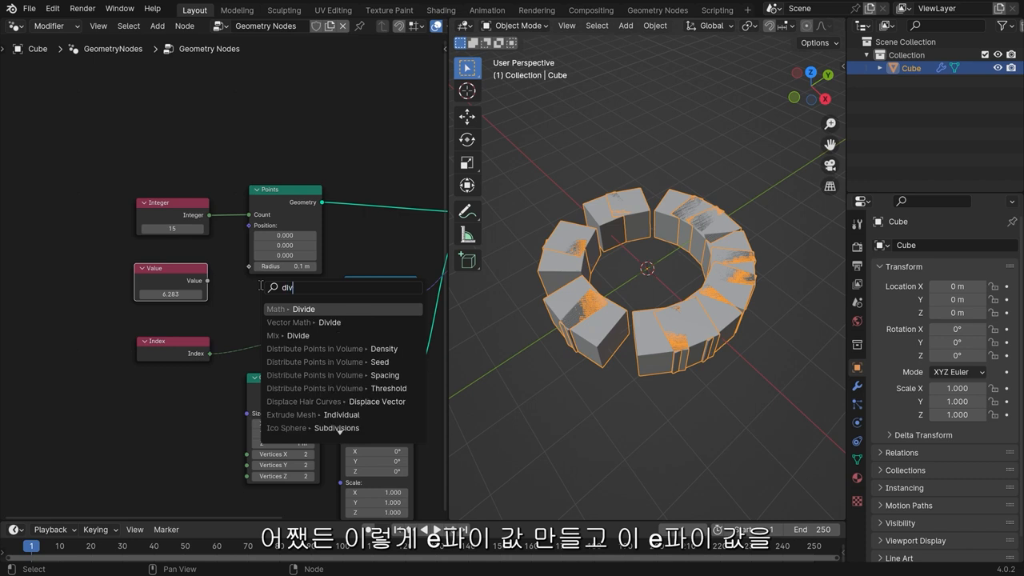
{"action": "key", "text": "Return"}
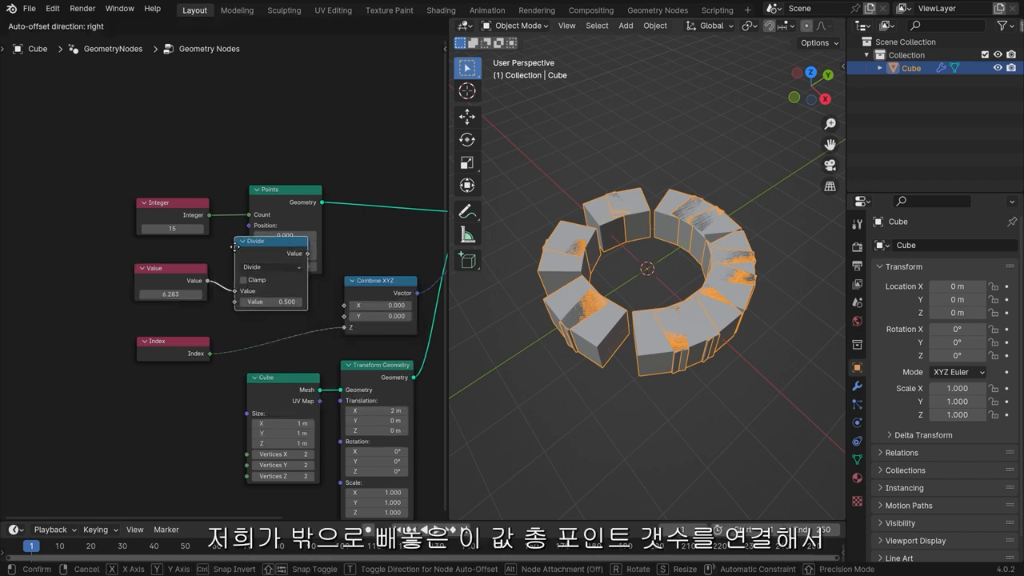
{"action": "left_click", "coordinate": [237, 242]}
{"action": "left_click_drag", "start_coordinate": [210, 216], "coordinate": [236, 297]}
Step: Move the Points node up clear of the Divide node, and adjust the Value and Divide node positions slightly
{"action": "left_click_drag", "start_coordinate": [287, 214], "coordinate": [286, 147]}
{"action": "left_click", "coordinate": [170, 279]}
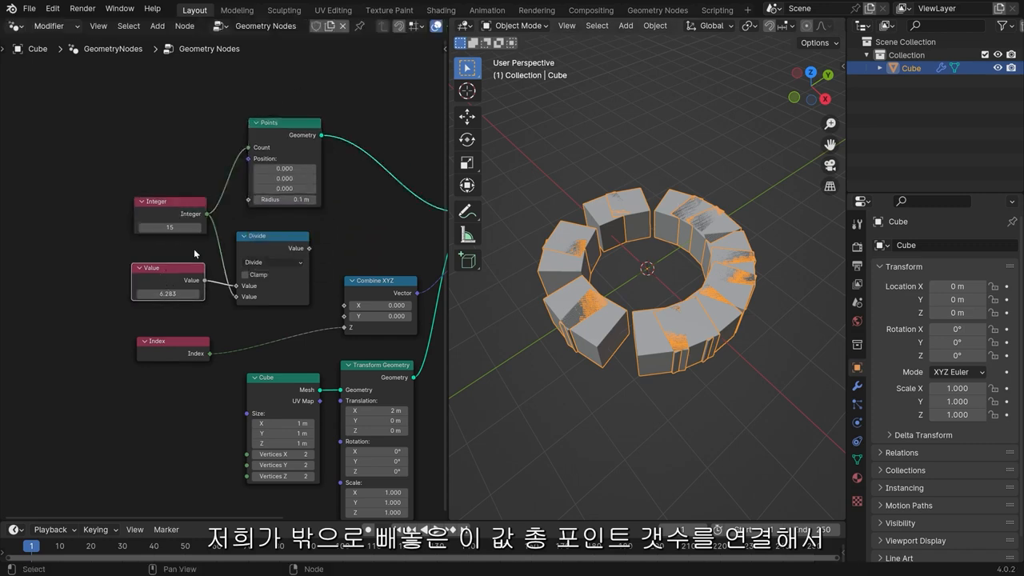
{"action": "left_click", "coordinate": [285, 236]}
Step: Add a Multiply math node fed by the Divide node's output and place it below Divide
{"action": "middle_click_drag", "start_coordinate": [295, 275], "coordinate": [210, 267]}
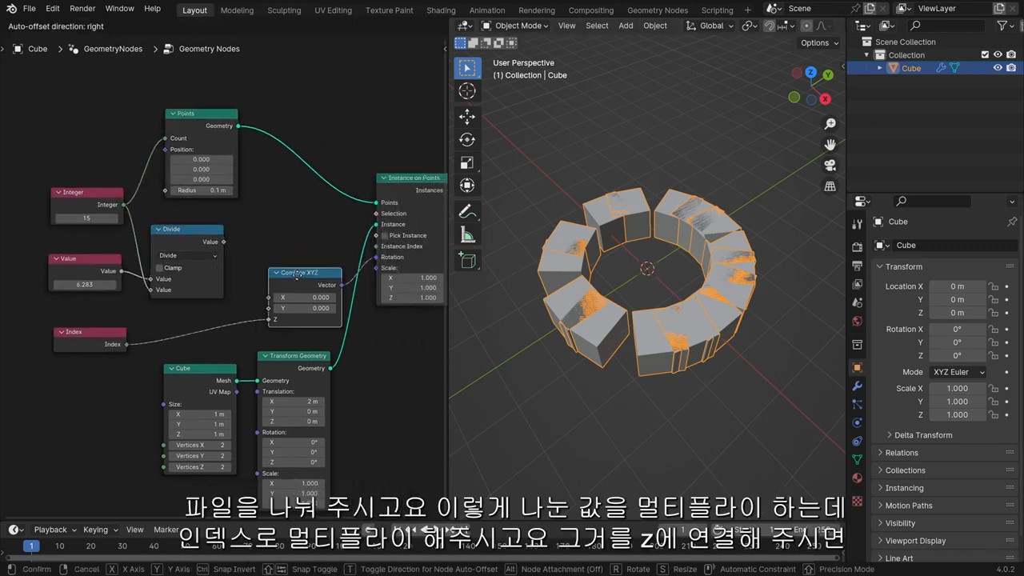
{"action": "left_click_drag", "start_coordinate": [224, 243], "coordinate": [272, 279]}
{"action": "type", "text": "multi"}
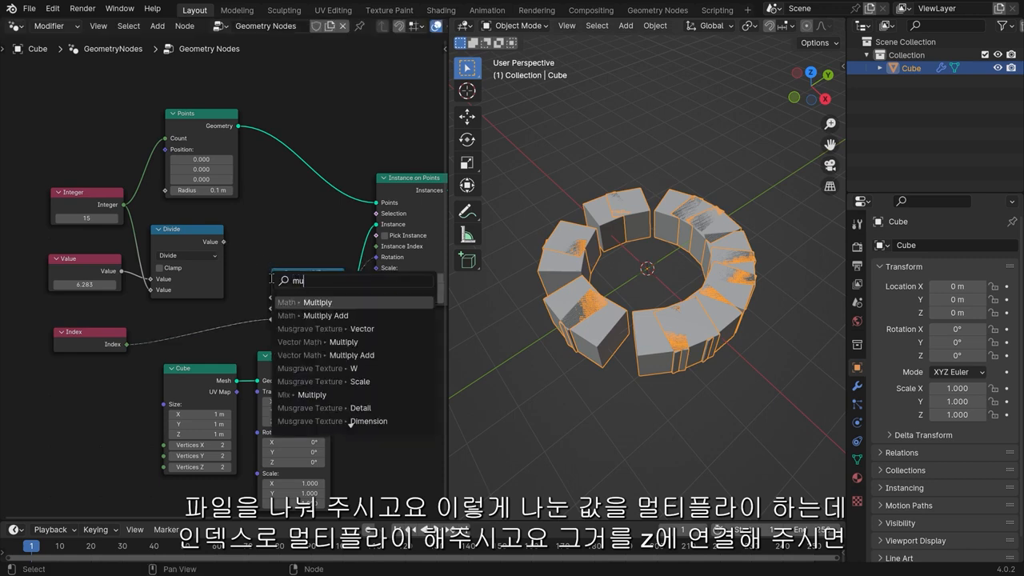
{"action": "key", "text": "Return"}
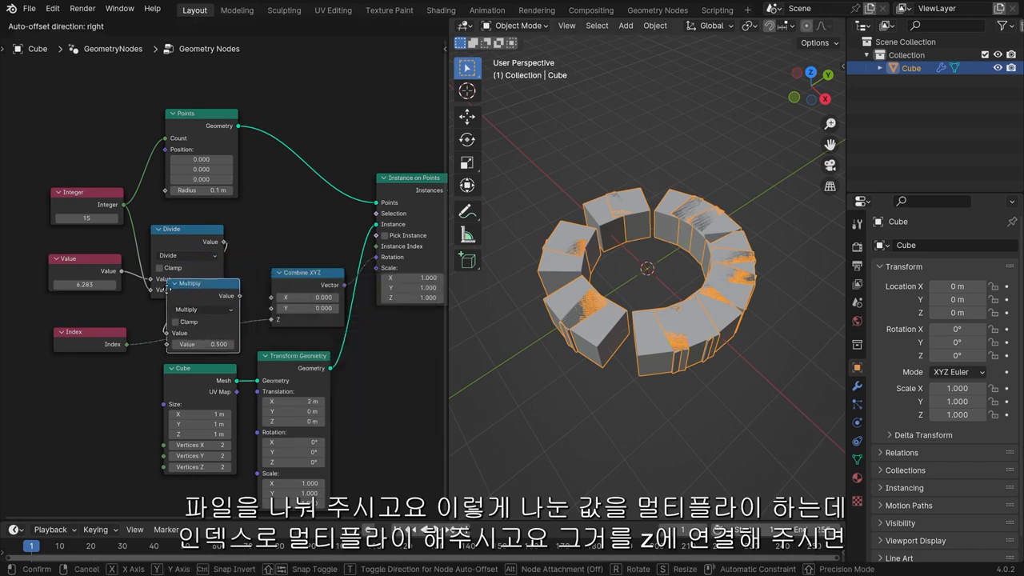
{"action": "left_click", "coordinate": [166, 288]}
Step: Connect Index to the Multiply node's second value, and the Multiply output to the Z input of Combine XYZ
{"action": "left_click_drag", "start_coordinate": [125, 344], "coordinate": [168, 345]}
{"action": "left_click_drag", "start_coordinate": [240, 296], "coordinate": [273, 320]}
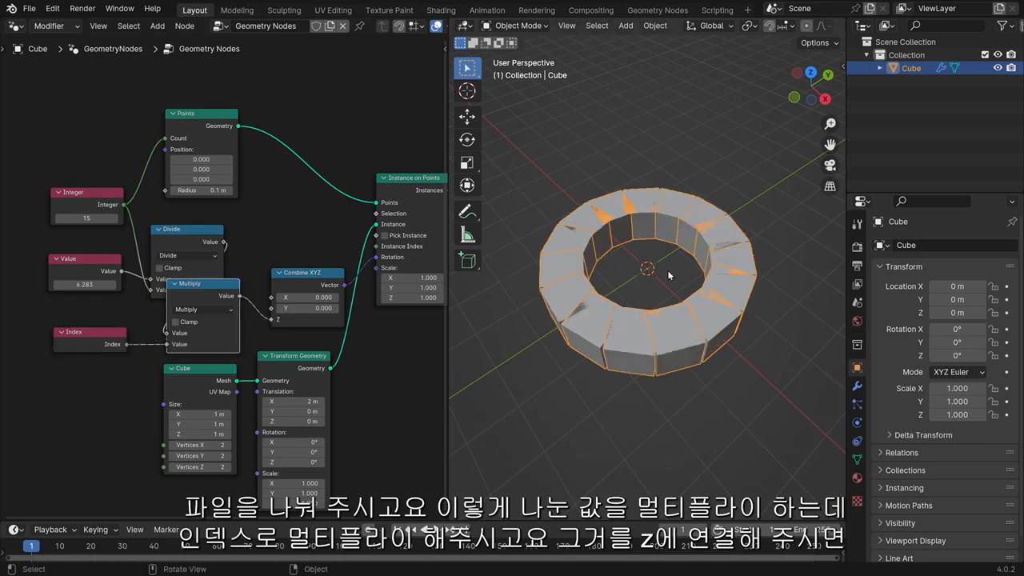
{"action": "middle_click_drag", "start_coordinate": [676, 247], "coordinate": [676, 290]}
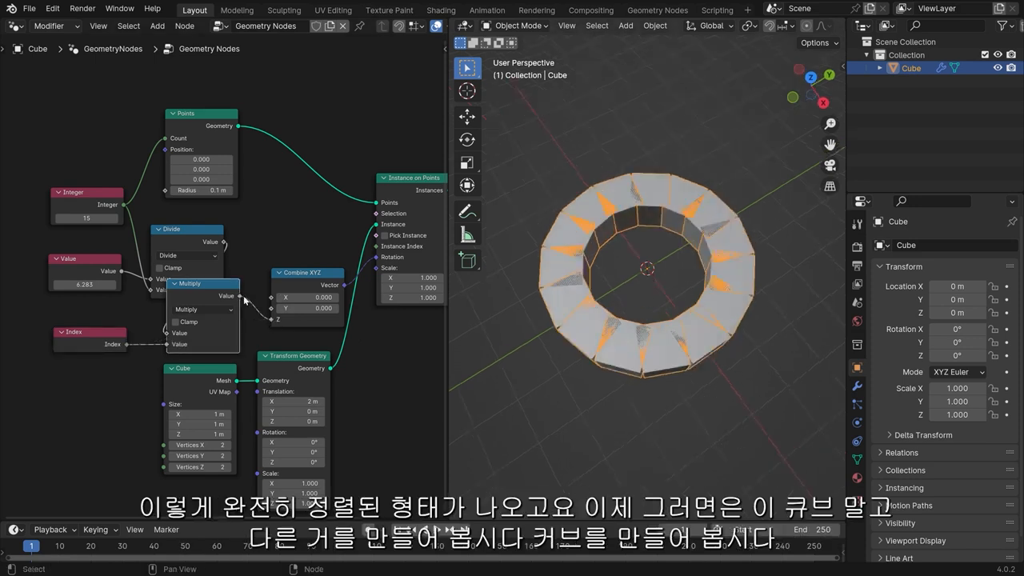
Step: Collapse the Multiply and Divide nodes, and move Divide down to just above Multiply
{"action": "left_click", "coordinate": [174, 284]}
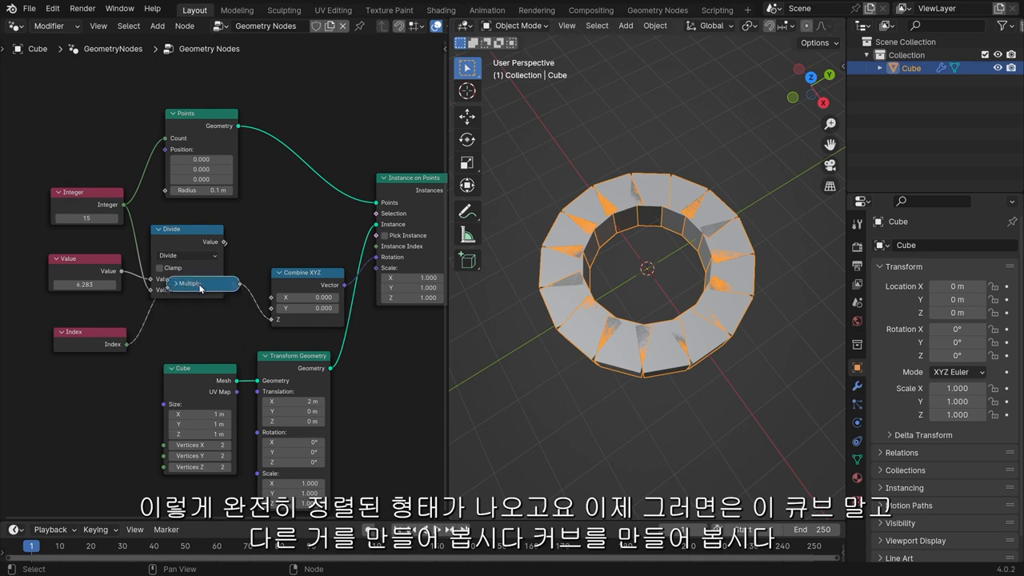
{"action": "left_click", "coordinate": [159, 229]}
{"action": "left_click_drag", "start_coordinate": [174, 232], "coordinate": [204, 298]}
{"action": "middle_click_drag", "start_coordinate": [268, 338], "coordinate": [192, 227]}
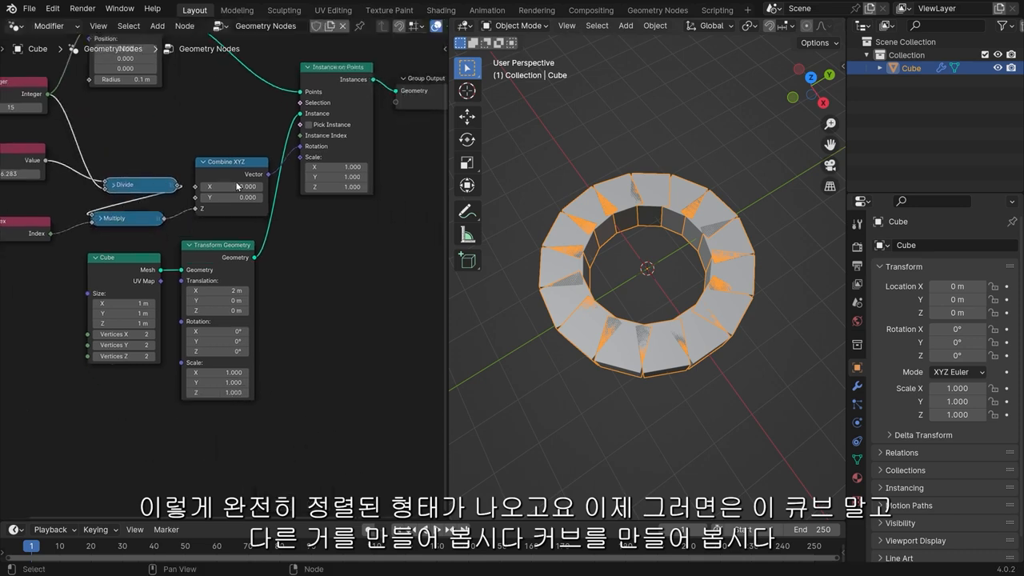
Step: Narrow the node editor to give the 3D viewport more room
{"action": "key", "text": "Home"}
{"action": "middle_click_drag", "start_coordinate": [487, 227], "coordinate": [716, 198]}
{"action": "left_click_drag", "start_coordinate": [445, 186], "coordinate": [336, 232]}
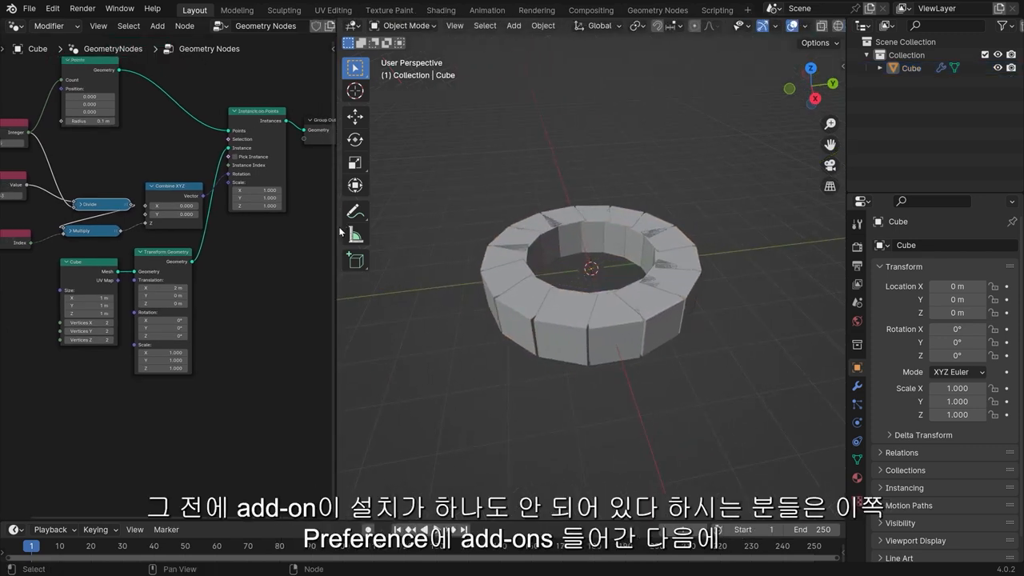
Step: Open the Preferences to reach the add-on settings
{"action": "left_click", "coordinate": [56, 9]}
{"action": "left_click", "coordinate": [74, 177]}
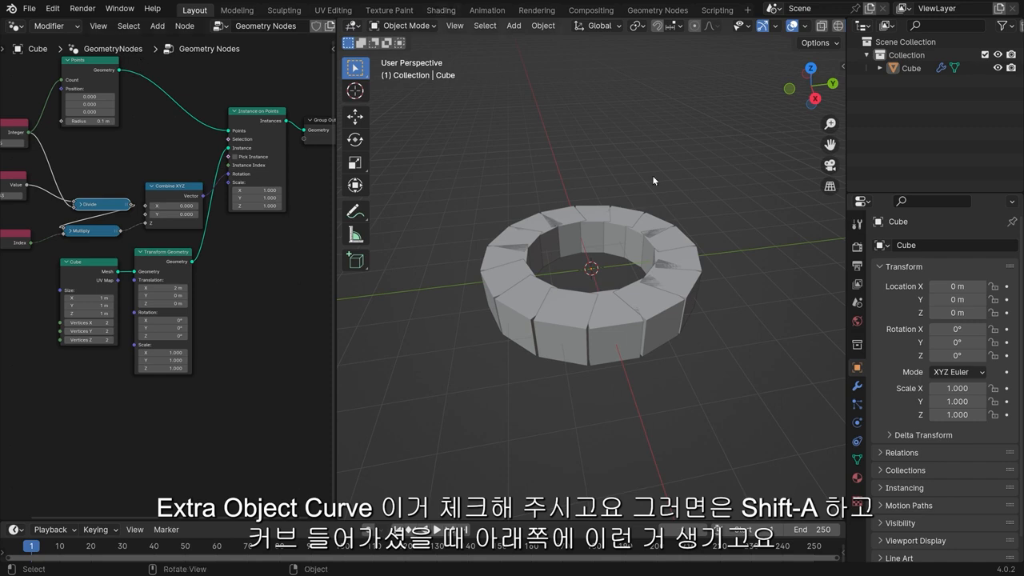
{"action": "scroll", "coordinate": [595, 148], "scroll_direction": "down", "scroll_amount": 6}
{"action": "key", "text": "shift+a"}
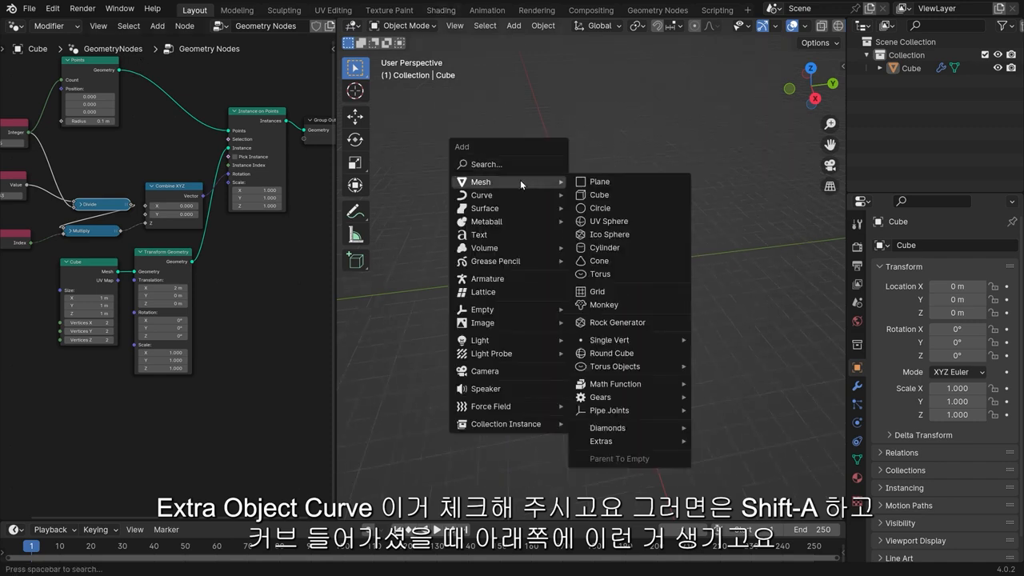
{"action": "mouse_move", "coordinate": [507, 199]}
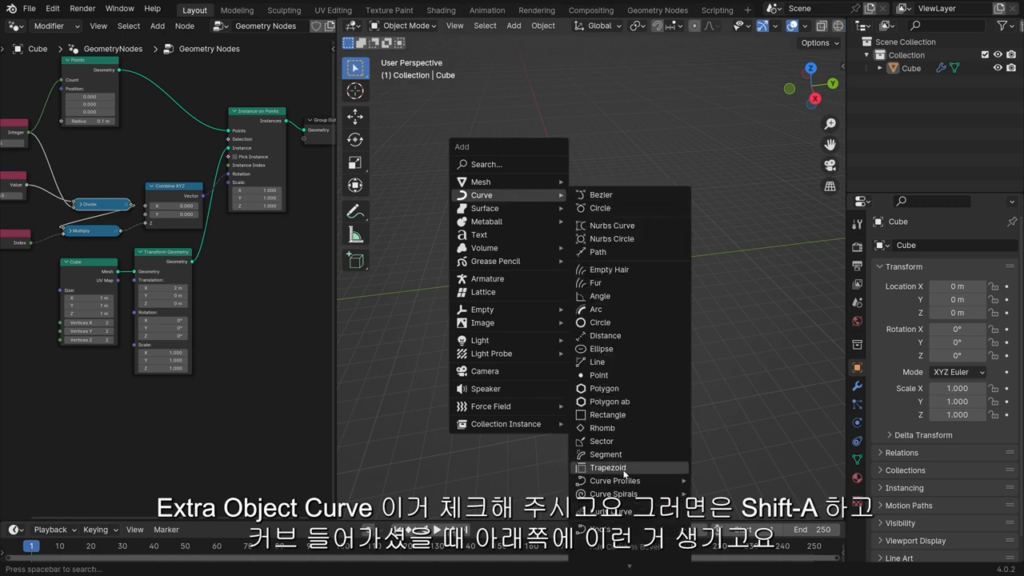
{"action": "mouse_move", "coordinate": [617, 494]}
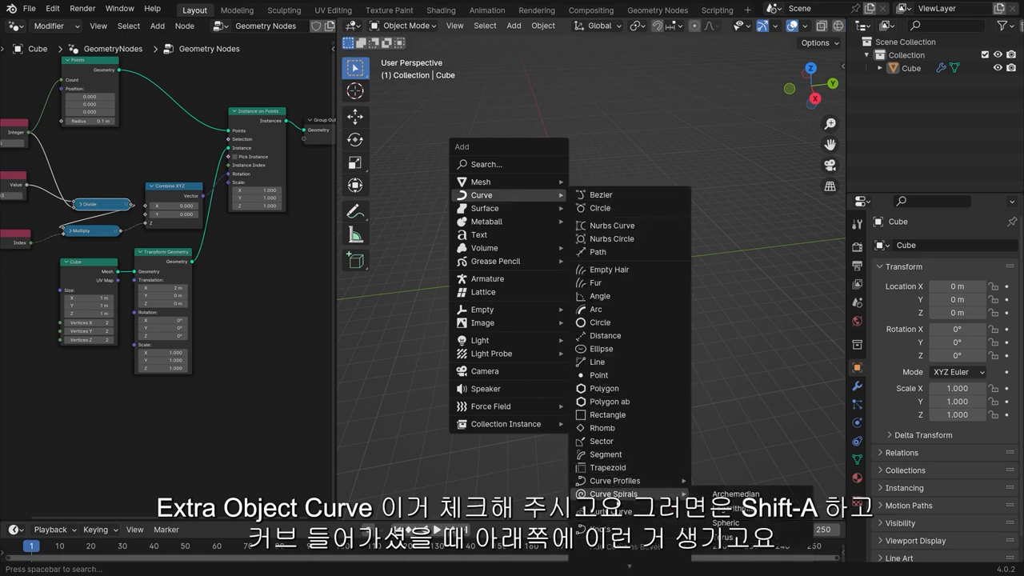
{"action": "left_click", "coordinate": [728, 530]}
{"action": "key", "text": "g"}
{"action": "left_click", "coordinate": [731, 295]}
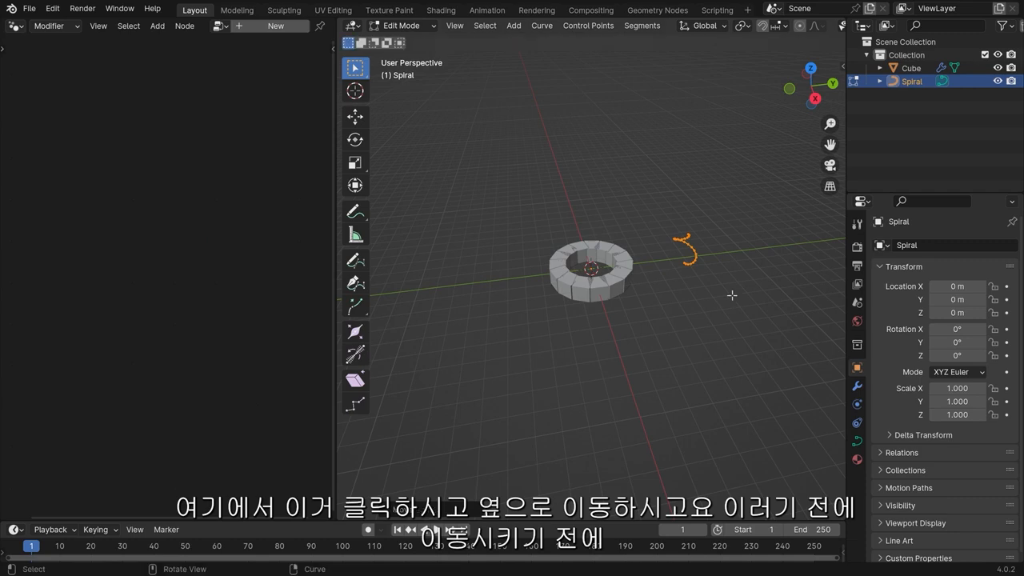
{"action": "key", "text": "Tab"}
{"action": "key", "text": "x"}
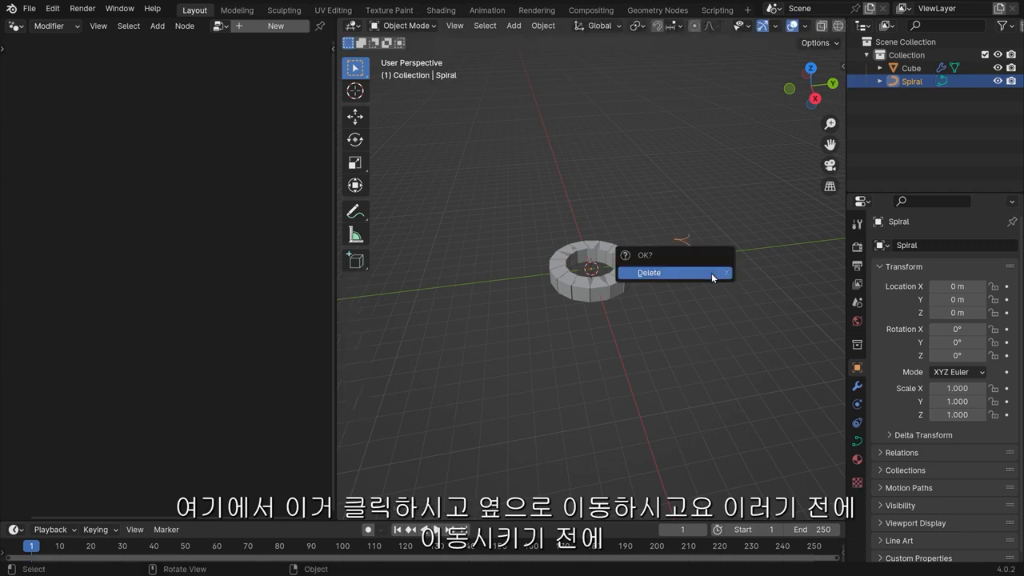
{"action": "left_click", "coordinate": [711, 273]}
Step: Add a Spheric curve spiral at the centre of the scene
{"action": "key", "text": "shift+a"}
{"action": "mouse_move", "coordinate": [677, 251]}
{"action": "mouse_move", "coordinate": [765, 538]}
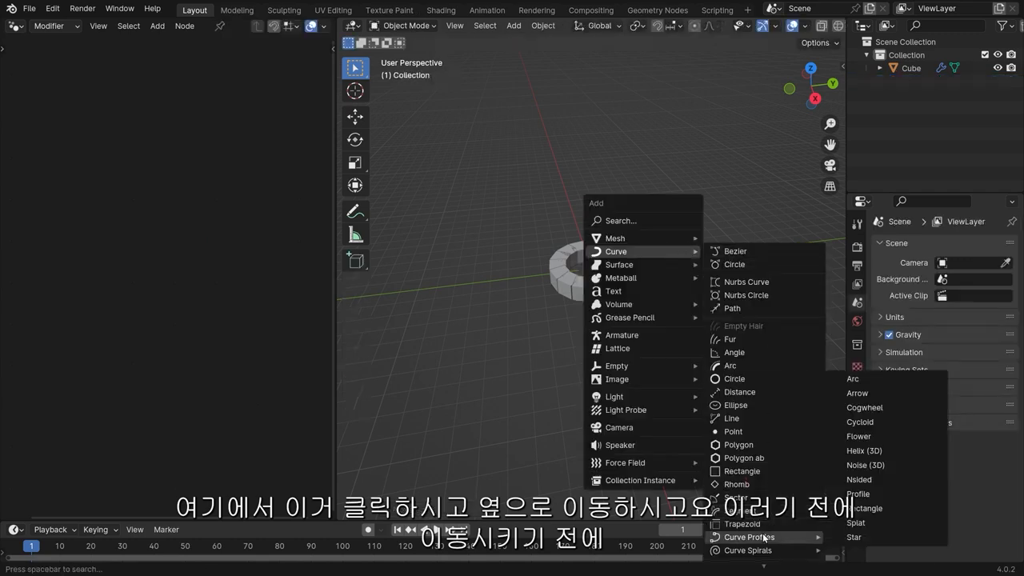
{"action": "left_click", "coordinate": [800, 519]}
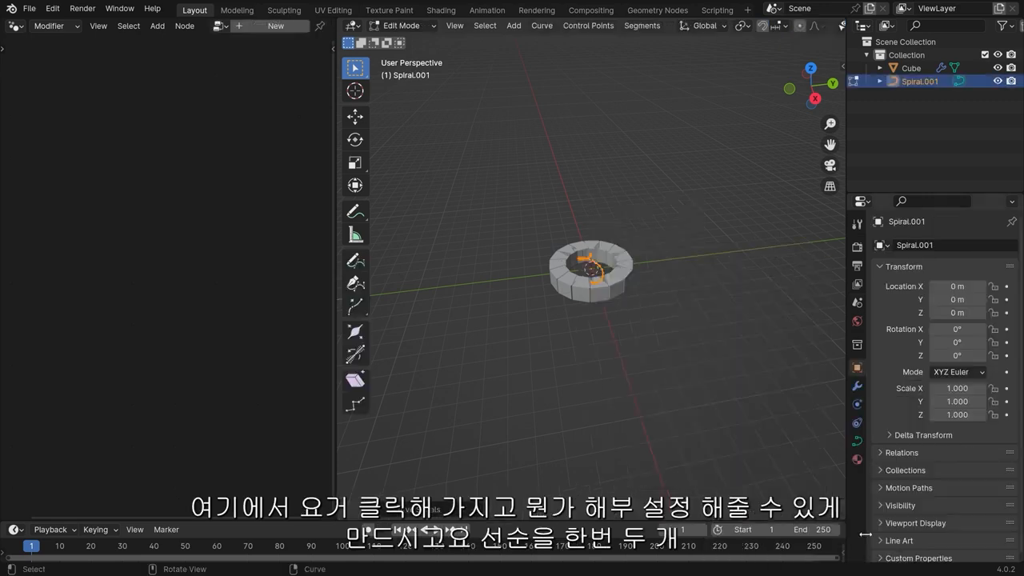
Step: Expand the Curve Spirals settings and set the spiral's Turns to 3
{"action": "left_click", "coordinate": [448, 512]}
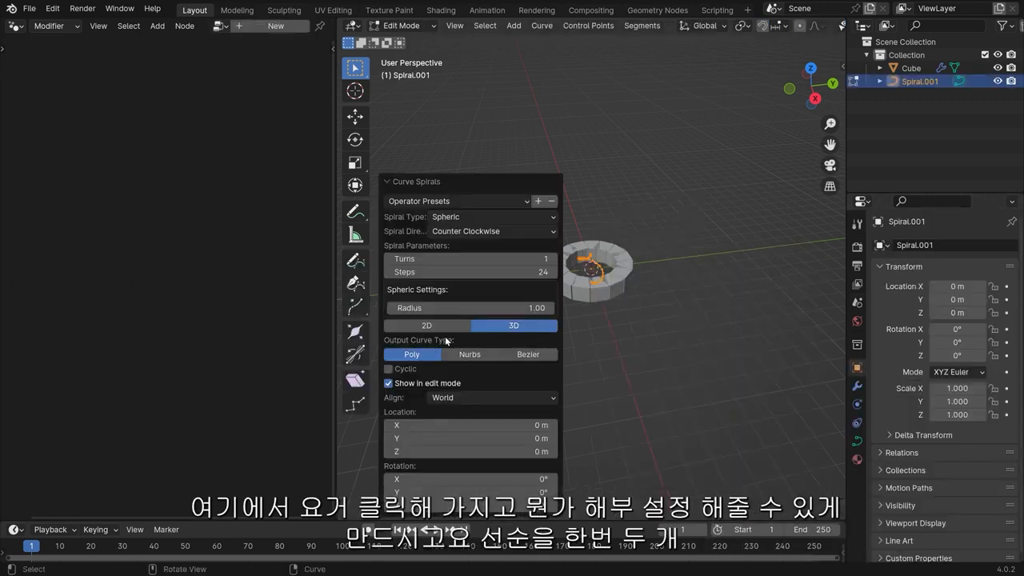
{"action": "scroll", "coordinate": [624, 264], "scroll_direction": "up", "scroll_amount": 5}
{"action": "middle_click_drag", "start_coordinate": [624, 265], "coordinate": [687, 300]}
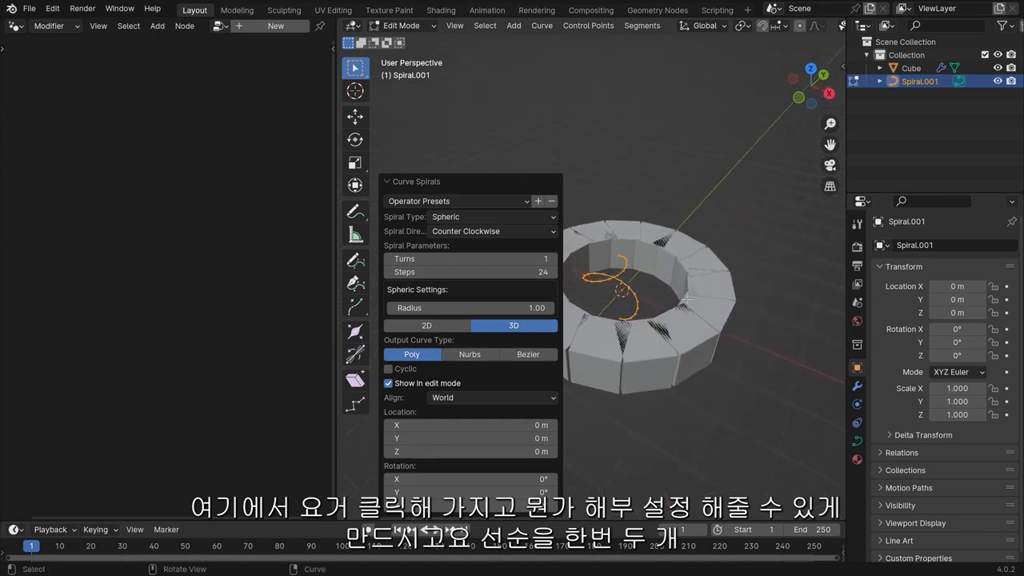
{"action": "left_click", "coordinate": [553, 258]}
{"action": "middle_click_drag", "start_coordinate": [745, 267], "coordinate": [701, 229]}
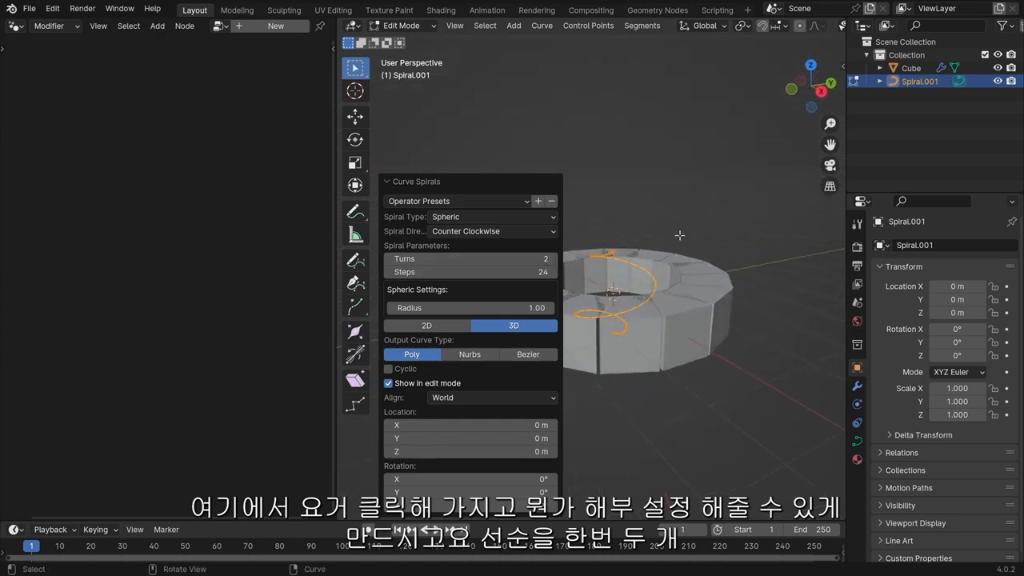
{"action": "left_click", "coordinate": [553, 258]}
{"action": "middle_click_drag", "start_coordinate": [640, 270], "coordinate": [724, 275]}
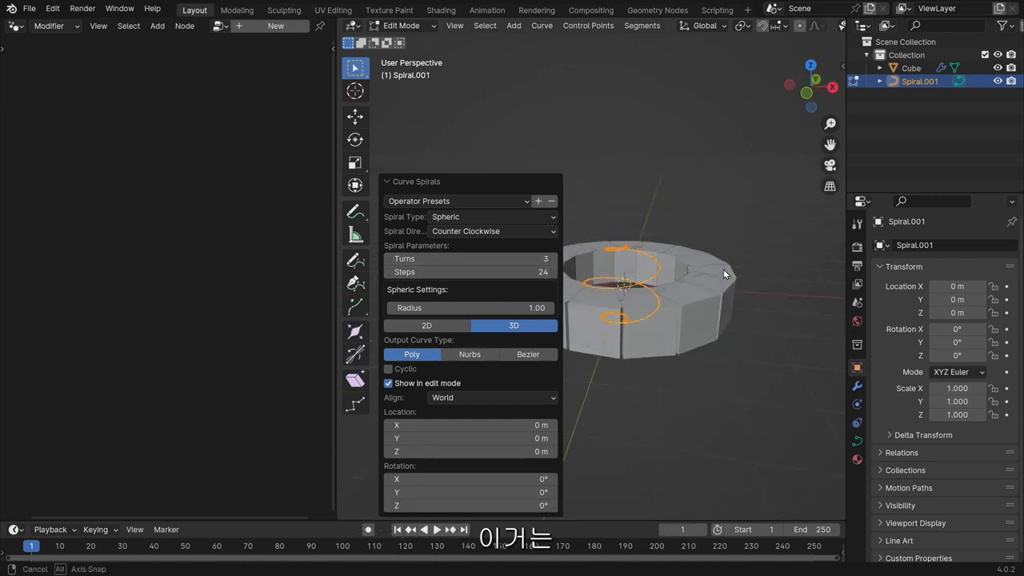
{"action": "left_click", "coordinate": [389, 258]}
{"action": "scroll", "coordinate": [621, 245], "scroll_direction": "up", "scroll_amount": 3}
{"action": "middle_click_drag", "start_coordinate": [621, 245], "coordinate": [692, 270]}
{"action": "left_click", "coordinate": [553, 258]}
{"action": "scroll", "coordinate": [664, 264], "scroll_direction": "down", "scroll_amount": 4}
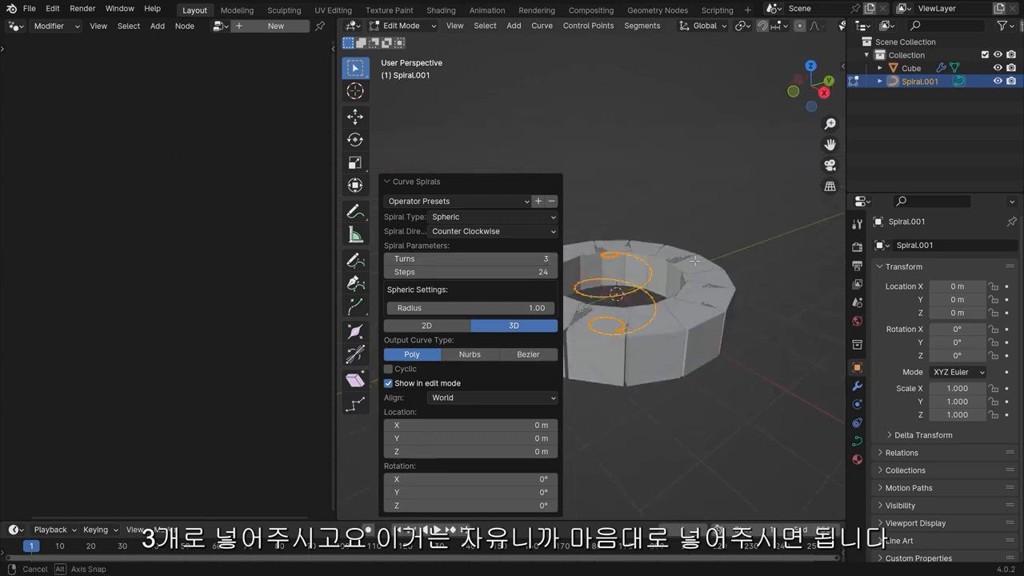
Step: Set the spiral's Steps to 100
{"action": "left_click", "coordinate": [505, 272]}
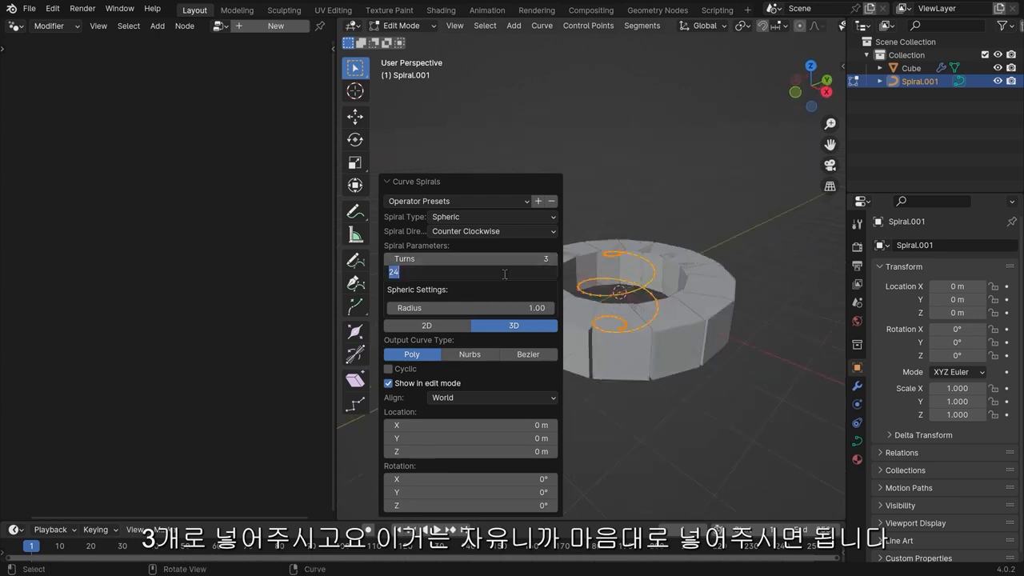
{"action": "type", "text": "100"}
{"action": "key", "text": "Return"}
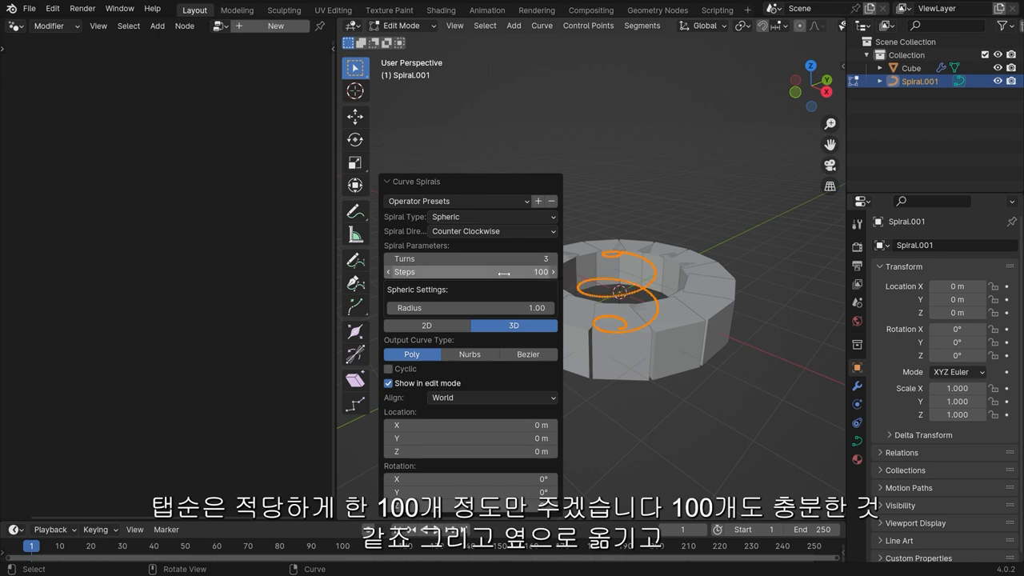
{"action": "scroll", "coordinate": [608, 292], "scroll_direction": "up", "scroll_amount": 3}
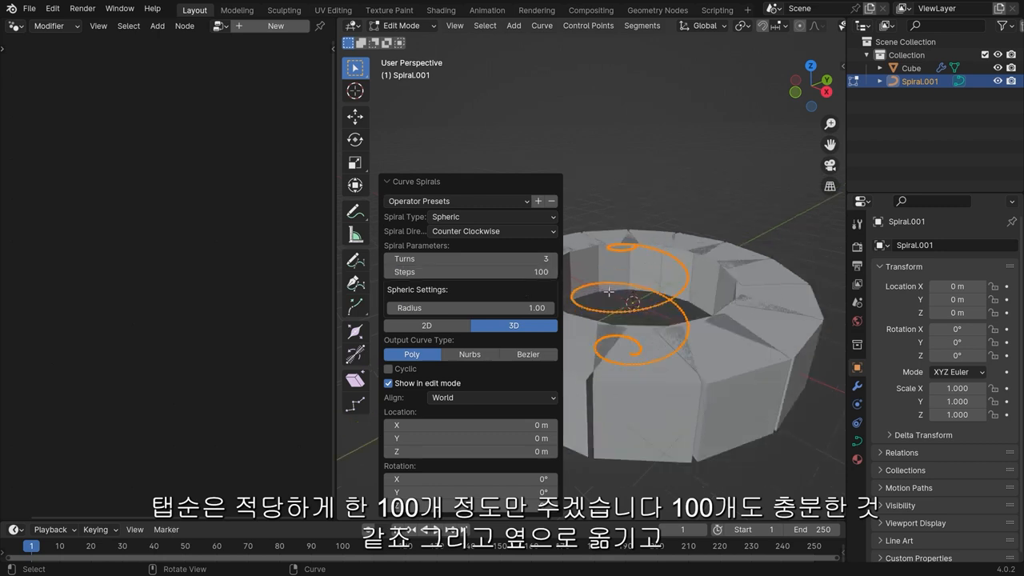
Step: Return to Object Mode and move the spiral out of the ring to a free spot beside it
{"action": "key", "text": "Tab"}
{"action": "scroll", "coordinate": [608, 292], "scroll_direction": "down", "scroll_amount": 4}
{"action": "key", "text": "g"}
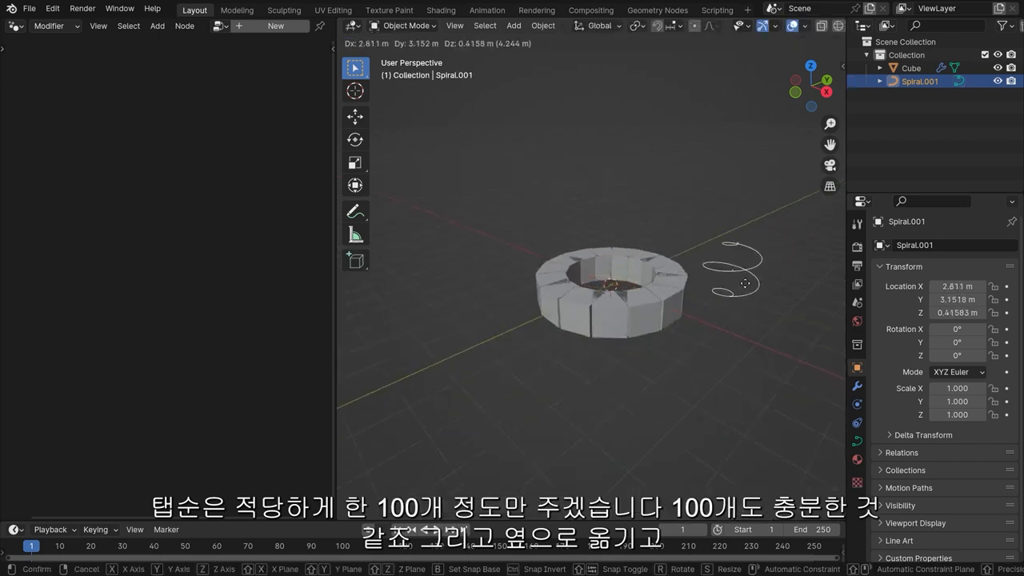
{"action": "left_click", "coordinate": [753, 273]}
Step: Delete the Cube and Transform Geometry nodes from the ring object's node tree
{"action": "left_click", "coordinate": [629, 271]}
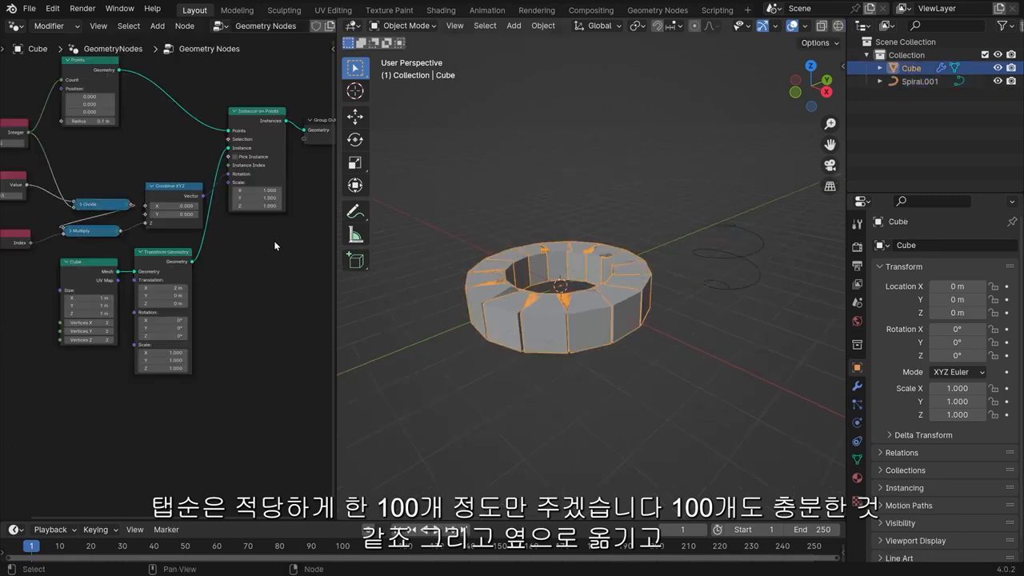
{"action": "scroll", "coordinate": [271, 238], "scroll_direction": "up", "scroll_amount": 2}
{"action": "scroll", "coordinate": [270, 240], "scroll_direction": "up", "scroll_amount": 2}
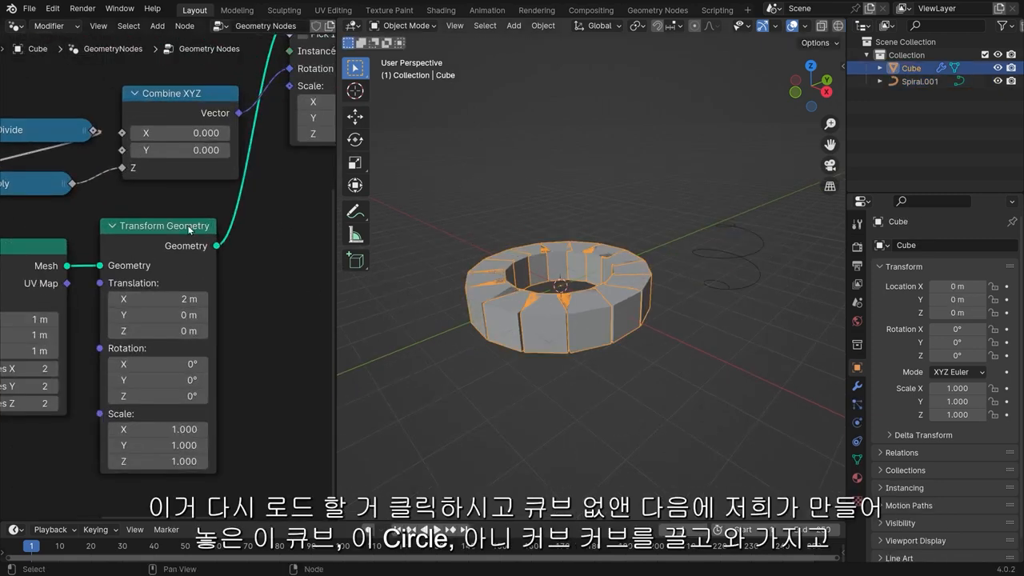
{"action": "scroll", "coordinate": [192, 229], "scroll_direction": "down", "scroll_amount": 2}
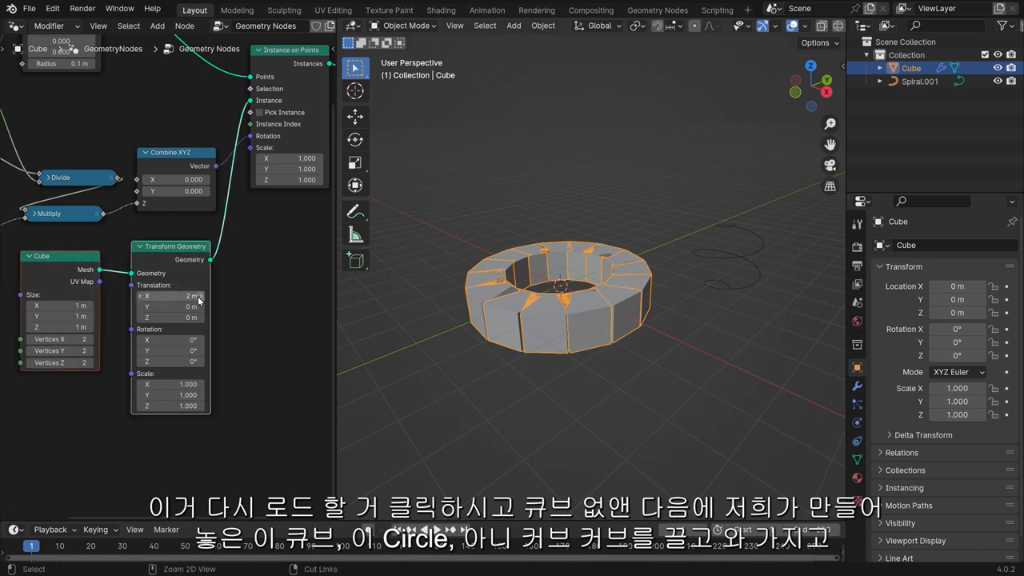
{"action": "key", "text": "Delete"}
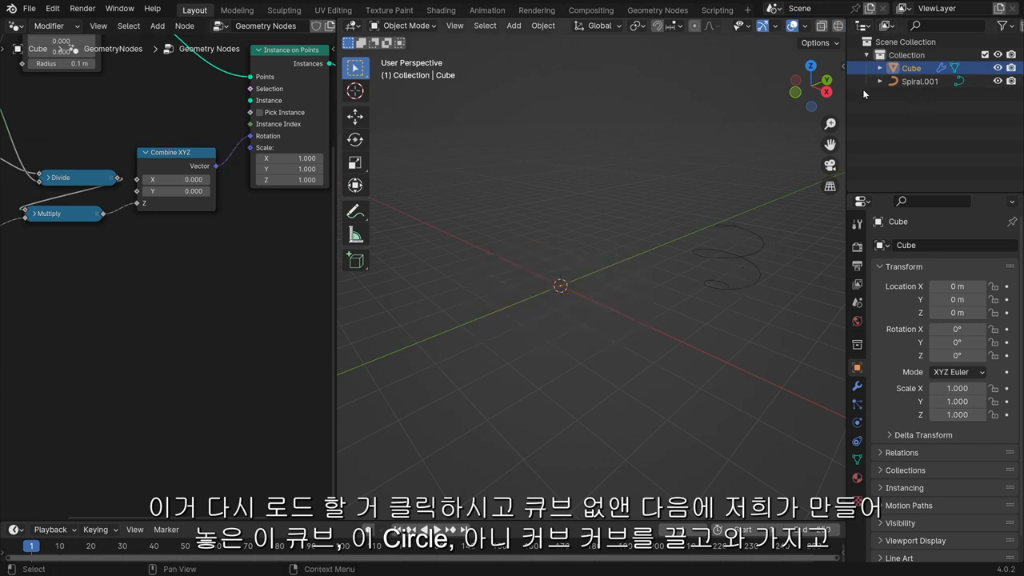
Step: Bring the spiral into the node tree as an Object Info node, and connect its Geometry to the Instance input of Instance on Points
{"action": "left_click_drag", "start_coordinate": [920, 81], "coordinate": [113, 254]}
{"action": "left_click_drag", "start_coordinate": [176, 302], "coordinate": [250, 100]}
{"action": "scroll", "coordinate": [480, 301], "scroll_direction": "up", "scroll_amount": 7}
{"action": "middle_click_drag", "start_coordinate": [504, 308], "coordinate": [584, 333]}
{"action": "scroll", "coordinate": [622, 294], "scroll_direction": "down", "scroll_amount": 4}
{"action": "scroll", "coordinate": [585, 338], "scroll_direction": "up", "scroll_amount": 1}
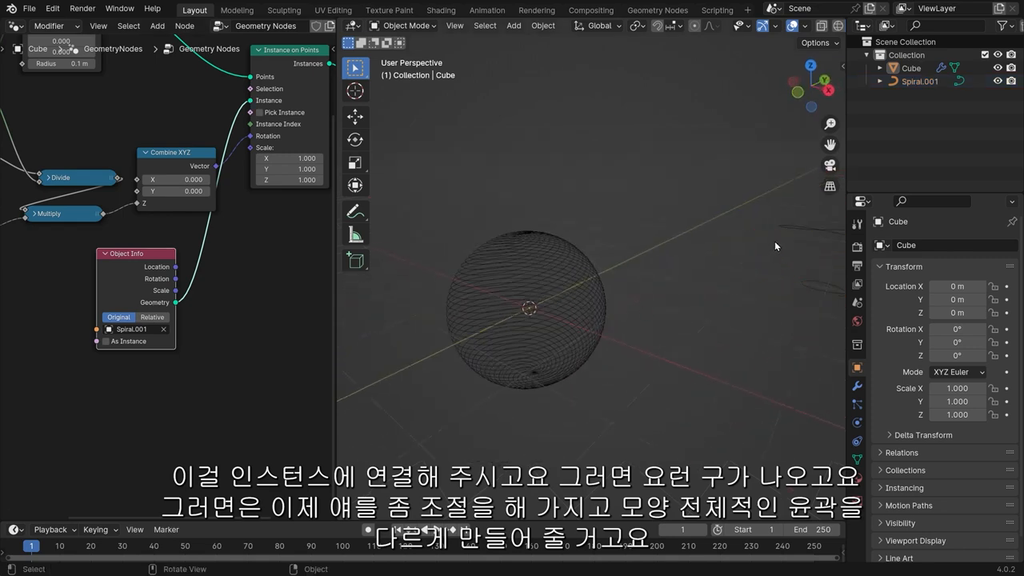
Step: Move the spiral closer to the instanced sphere, to about X 1.21 m, Y 1.92 m, Z 0.20 m
{"action": "left_click", "coordinate": [797, 231]}
{"action": "key", "text": "g"}
{"action": "left_click", "coordinate": [627, 289]}
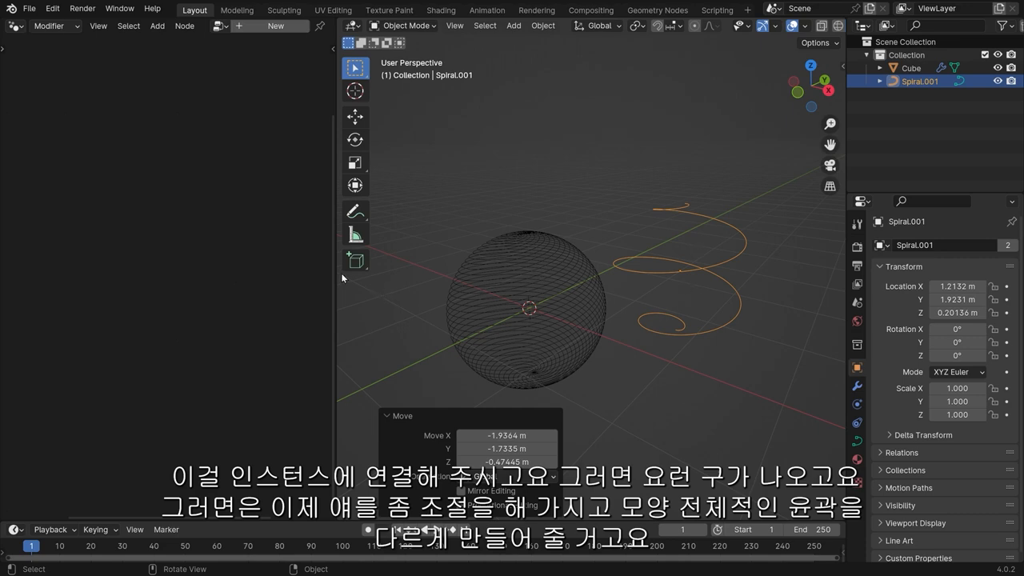
Step: Widen the 3D viewport further and open the spiral curve in Edit Mode
{"action": "left_click_drag", "start_coordinate": [335, 273], "coordinate": [136, 278]}
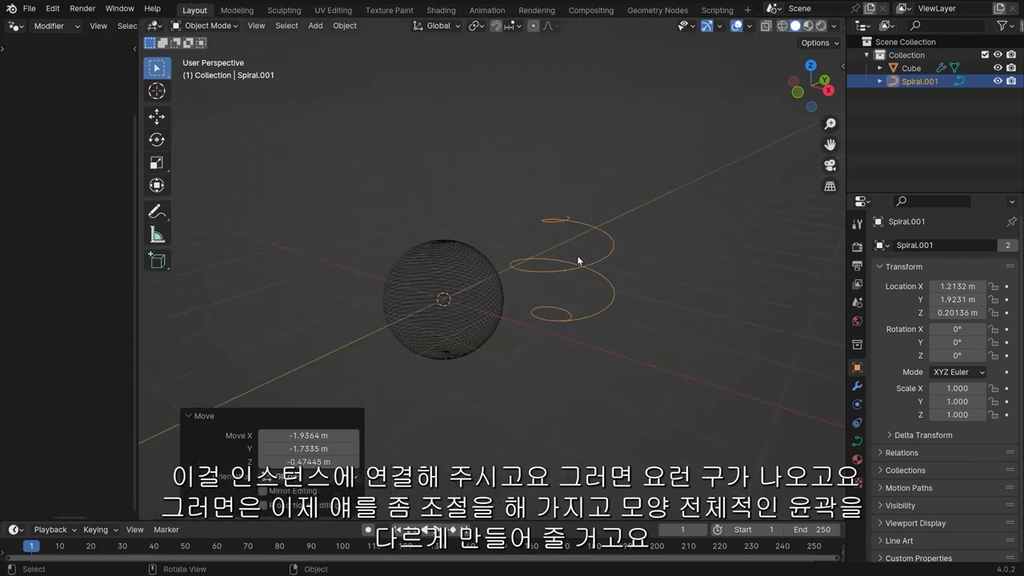
{"action": "left_click", "coordinate": [598, 248]}
{"action": "left_click", "coordinate": [607, 252]}
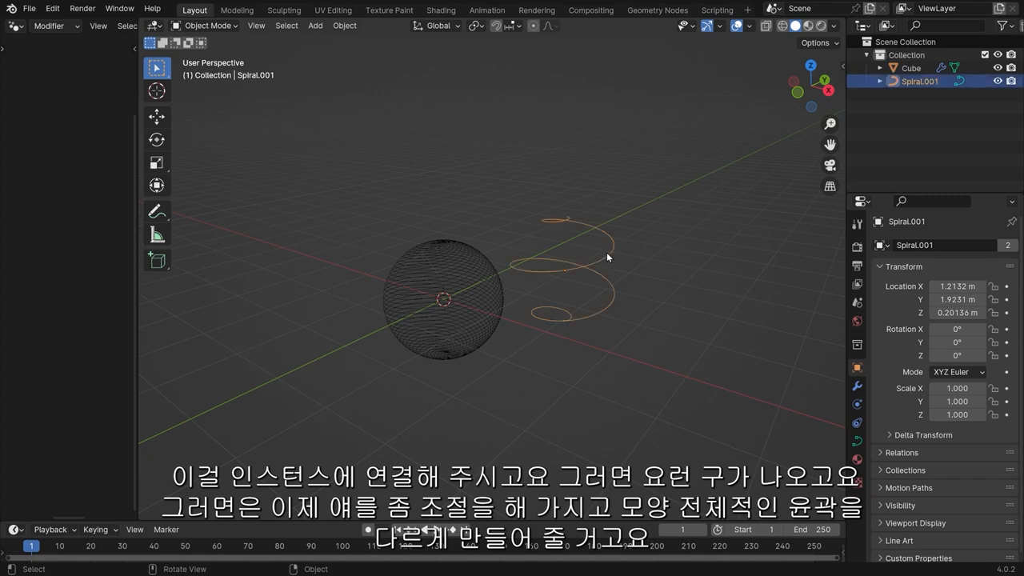
{"action": "key", "text": "Tab"}
{"action": "middle_click_drag", "start_coordinate": [605, 220], "coordinate": [537, 272]}
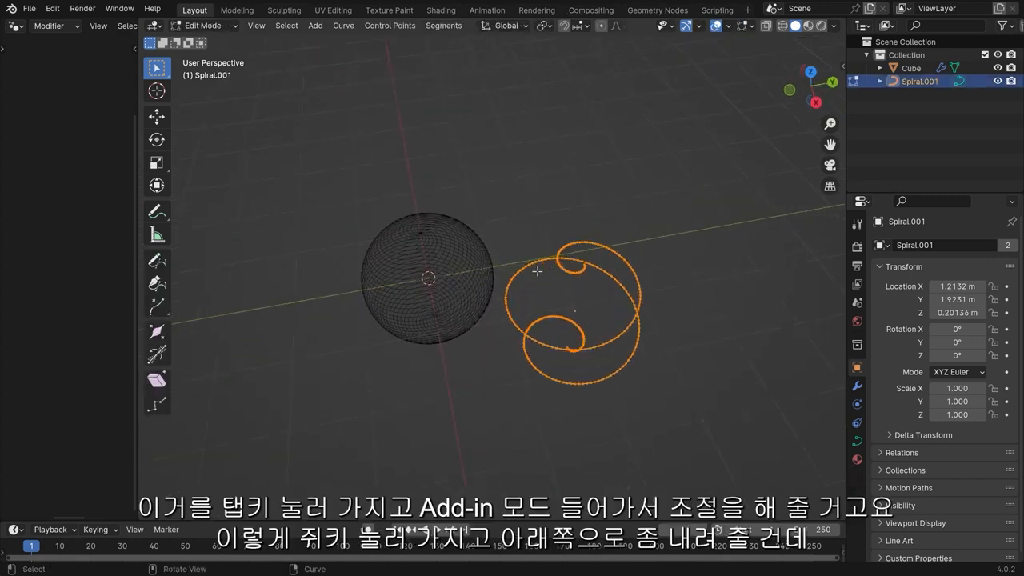
Step: Try to lower a single control point at the spiral's upper end along Z
{"action": "scroll", "coordinate": [559, 272], "scroll_direction": "up", "scroll_amount": 1}
{"action": "left_click", "coordinate": [600, 273]}
{"action": "middle_click_drag", "start_coordinate": [604, 295], "coordinate": [609, 256]}
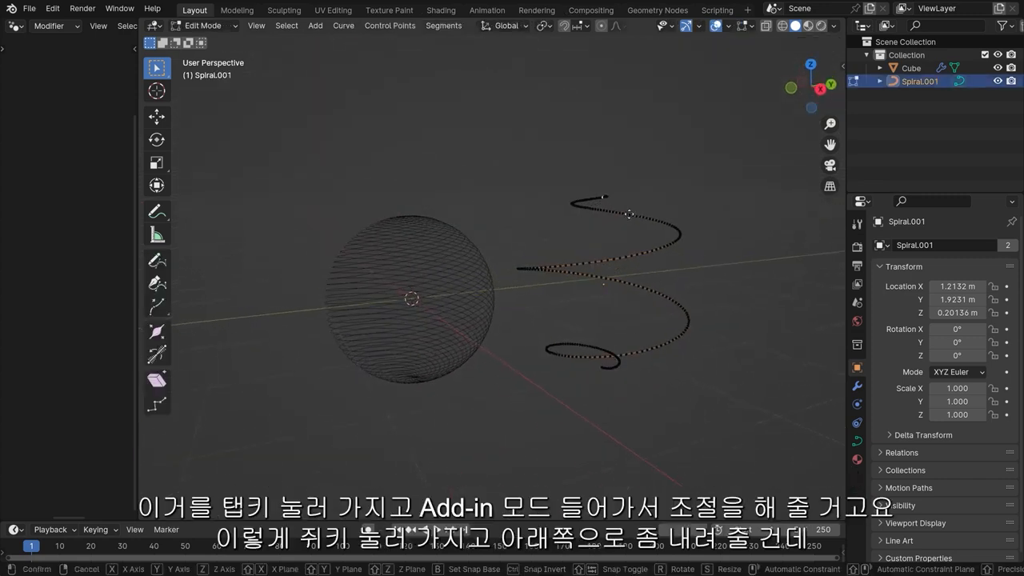
{"action": "key", "text": "g"}
{"action": "key", "text": "z"}
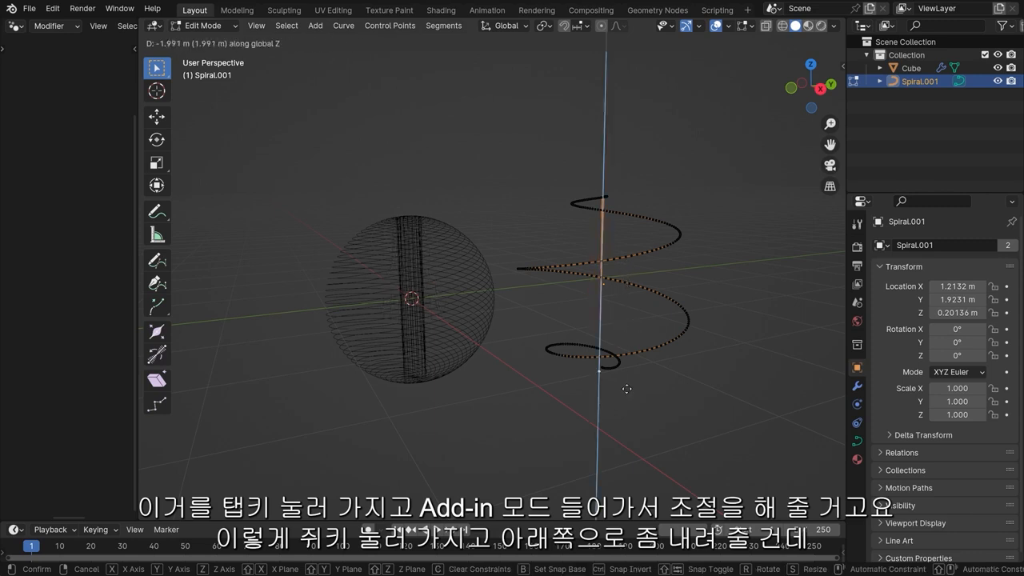
{"action": "left_click", "coordinate": [626, 387]}
{"action": "scroll", "coordinate": [662, 217], "scroll_direction": "down", "scroll_amount": 1}
{"action": "middle_click_drag", "start_coordinate": [664, 216], "coordinate": [664, 245]}
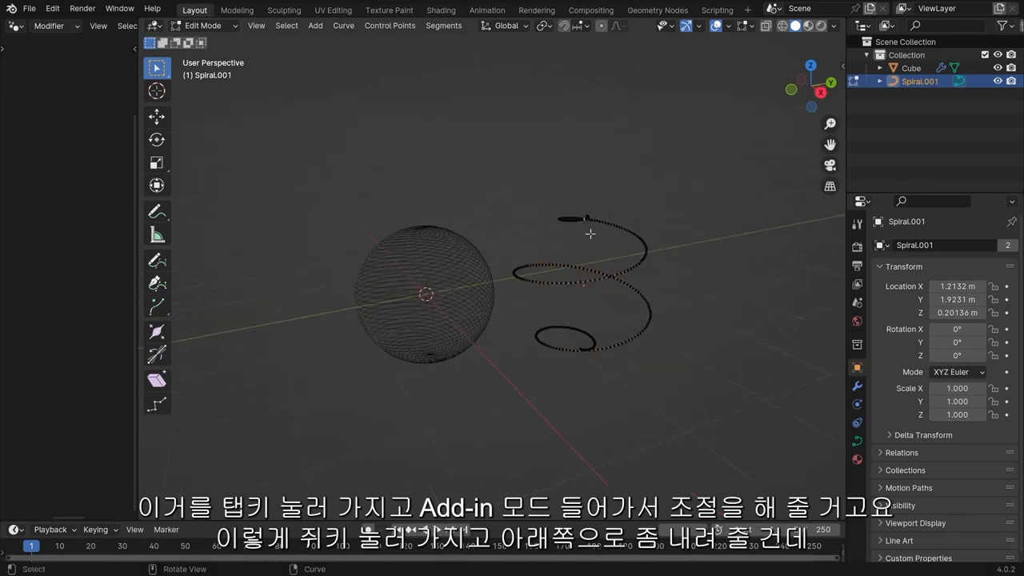
Step: Try to lower the group of control points at the spiral's upper end about 0.78 m along Z
{"action": "left_click_drag", "start_coordinate": [592, 235], "coordinate": [568, 213]}
{"action": "key", "text": "g"}
{"action": "key", "text": "z"}
{"action": "left_click", "coordinate": [587, 269]}
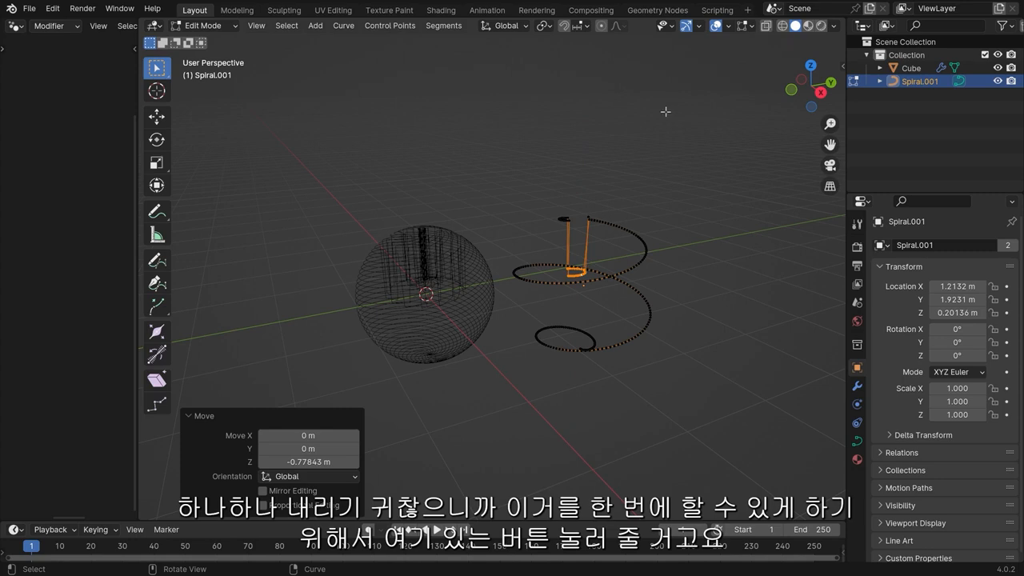
Step: Turn on proportional editing and undo the last move of the spiral's upper points
{"action": "left_click", "coordinate": [601, 26]}
{"action": "left_click", "coordinate": [601, 27]}
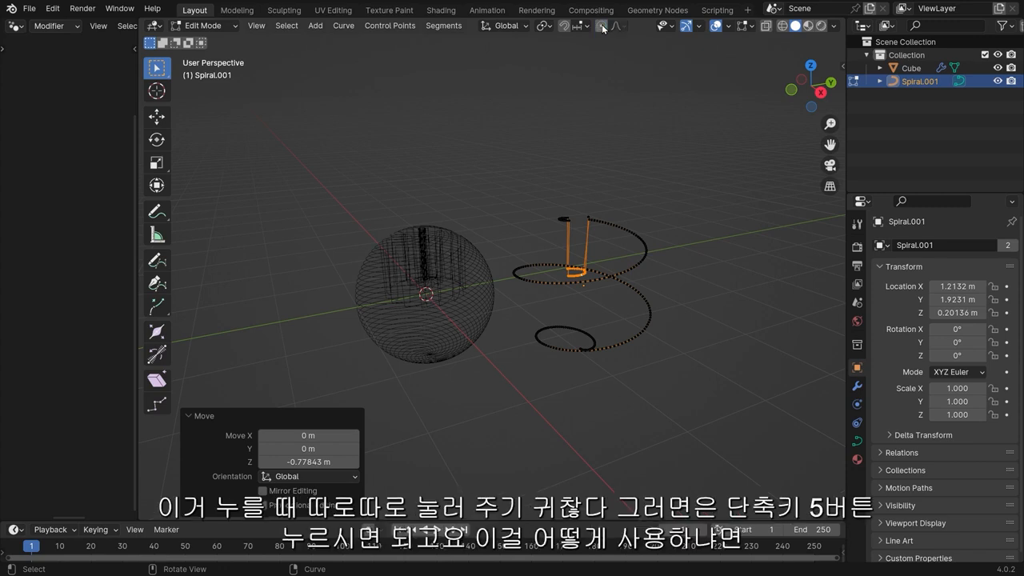
{"action": "key", "text": "ctrl+z"}
Step: Select the control points at the spiral's upper end
{"action": "left_click", "coordinate": [641, 169]}
{"action": "middle_click_drag", "start_coordinate": [637, 166], "coordinate": [499, 274]}
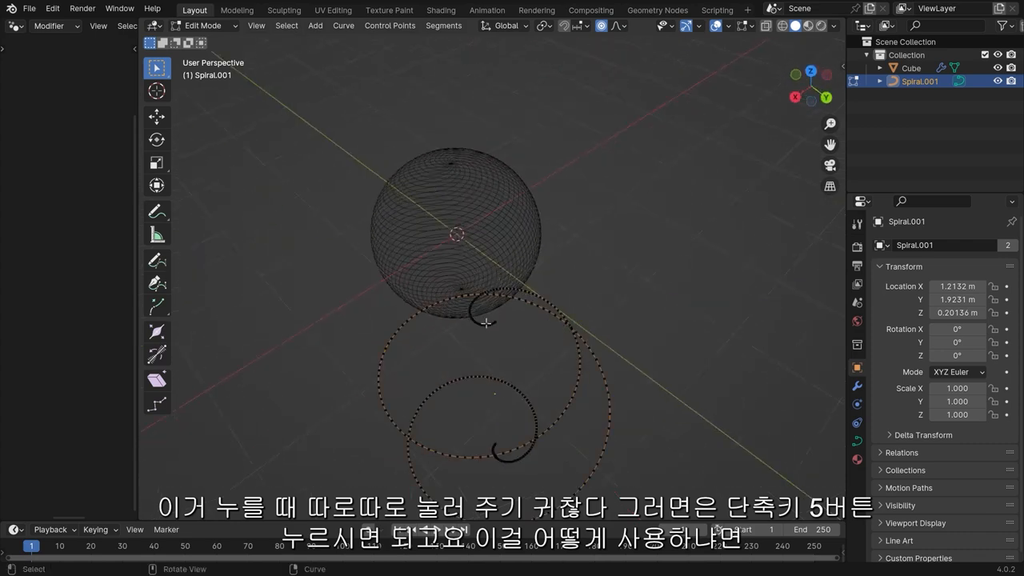
{"action": "left_click_drag", "start_coordinate": [498, 329], "coordinate": [485, 321]}
{"action": "middle_click_drag", "start_coordinate": [396, 321], "coordinate": [420, 311]}
{"action": "left_click_drag", "start_coordinate": [523, 318], "coordinate": [512, 305]}
{"action": "middle_click_drag", "start_coordinate": [512, 305], "coordinate": [619, 166]}
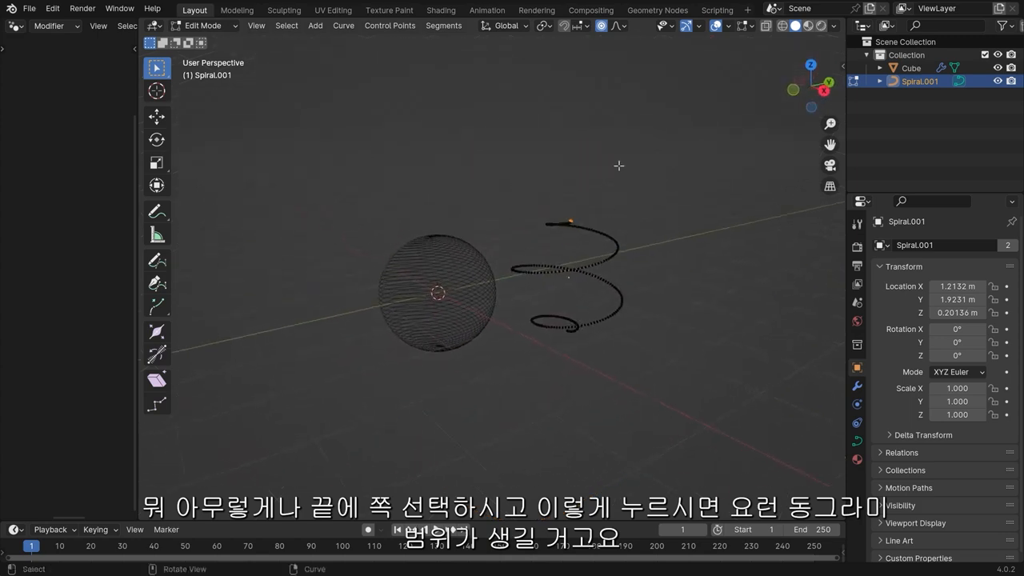
Step: Try lowering the upper end along Z with proportional editing, enlarging the proportional size to 1.464 m
{"action": "key", "text": "g"}
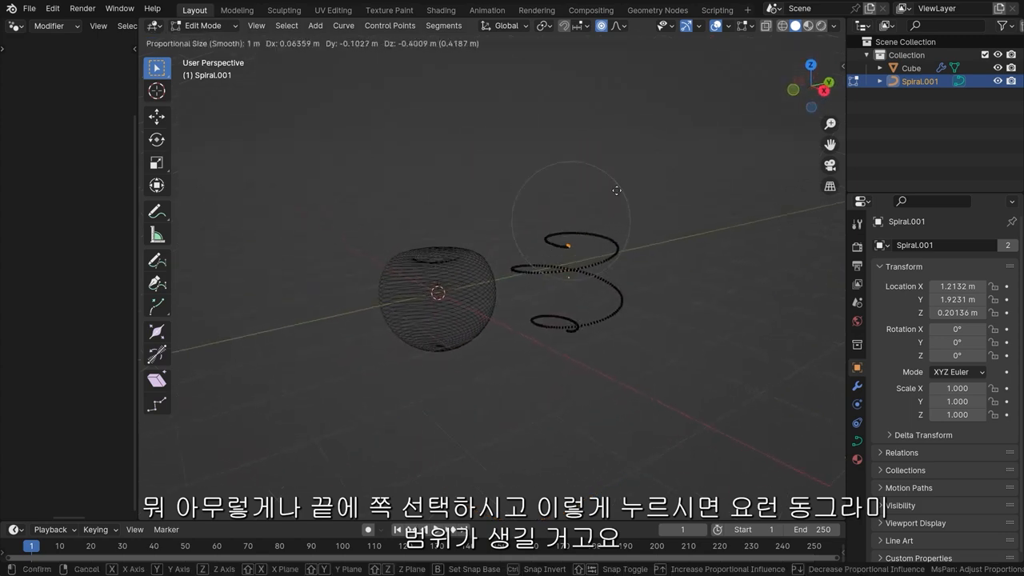
{"action": "key", "text": "z"}
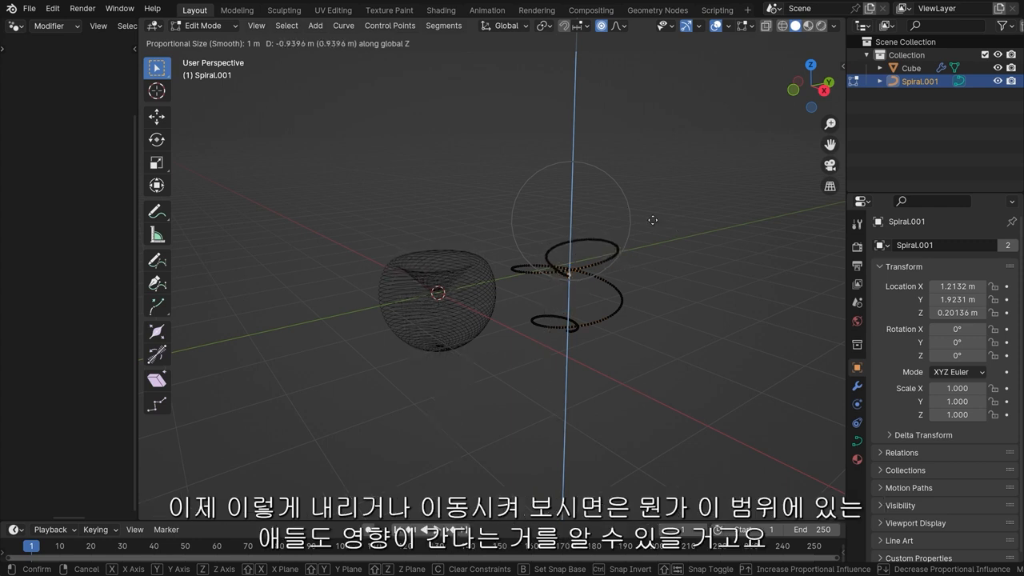
{"action": "scroll", "coordinate": [632, 168], "scroll_direction": "down", "scroll_amount": 4}
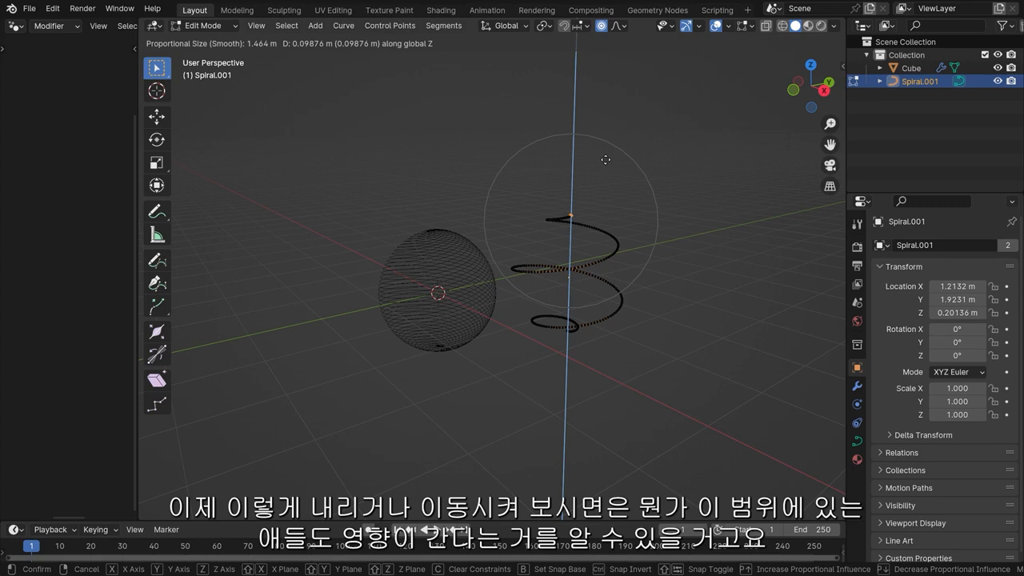
{"action": "right_click", "coordinate": [605, 173]}
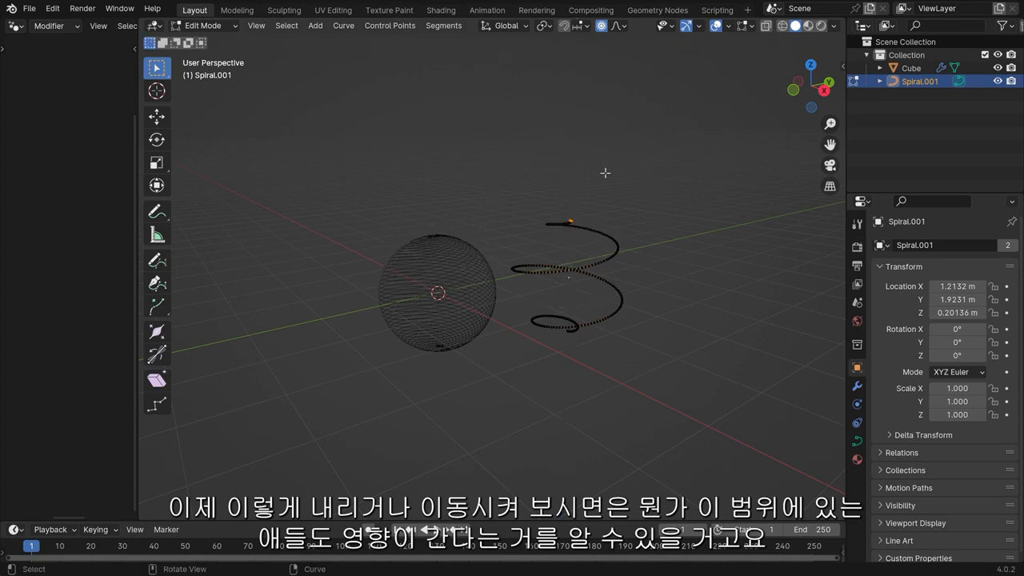
Step: Try lowering the upper end along Z with Smooth falloff, Connected Only off and a proportional size of 2.594 m
{"action": "left_click", "coordinate": [623, 29]}
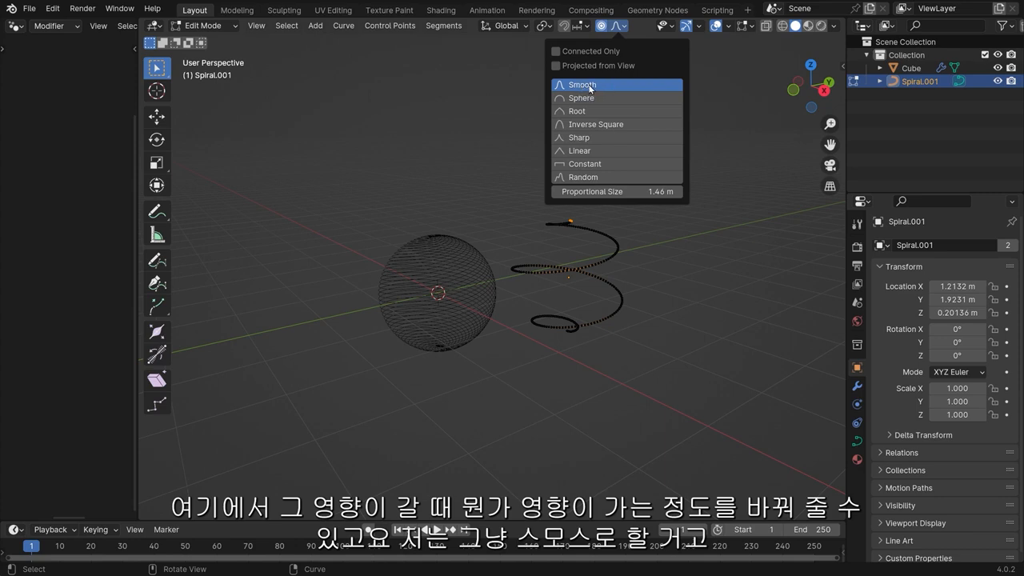
{"action": "left_click", "coordinate": [556, 52]}
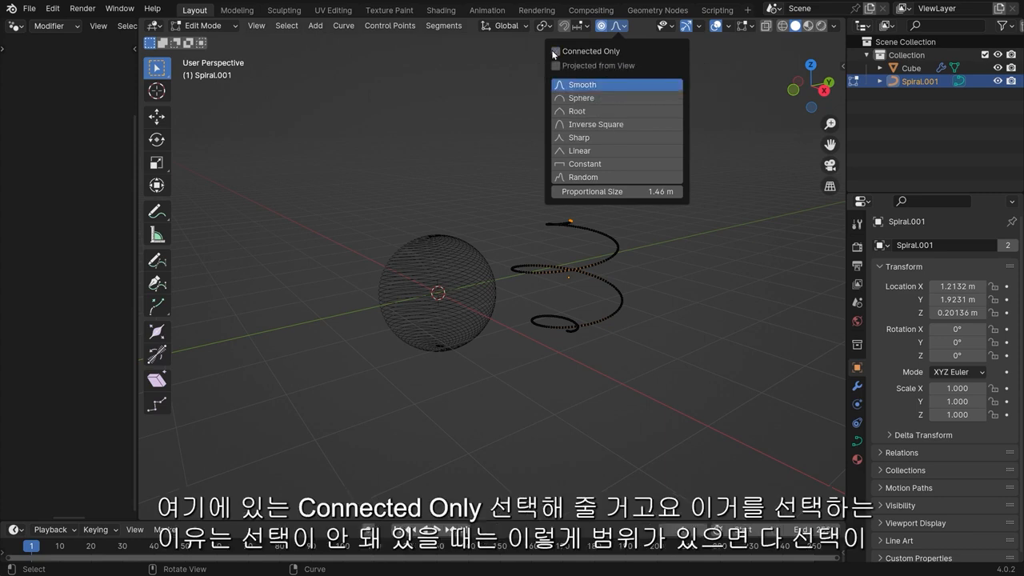
{"action": "key", "text": "g"}
{"action": "key", "text": "z"}
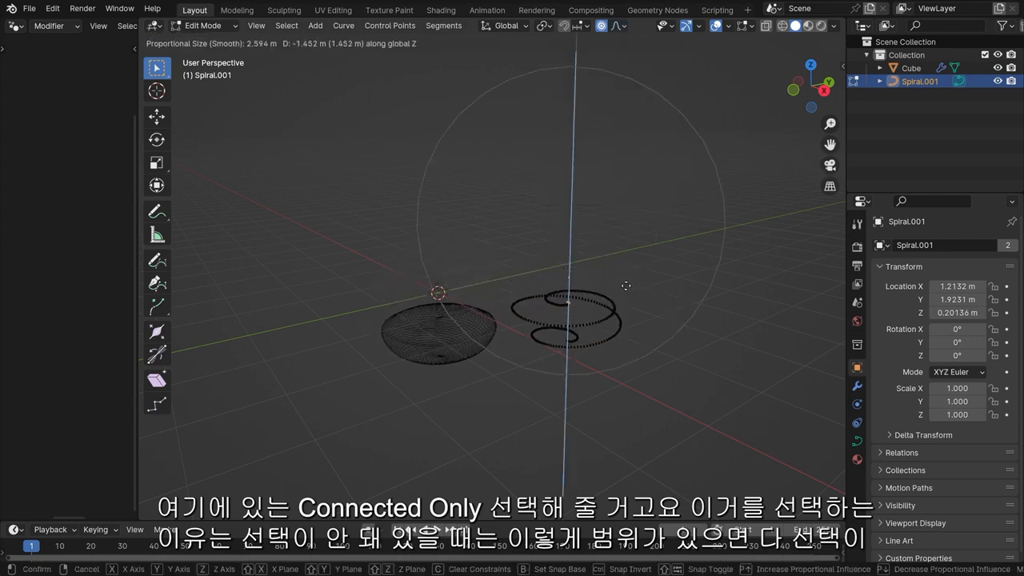
{"action": "scroll", "coordinate": [624, 320], "scroll_direction": "down", "scroll_amount": 6}
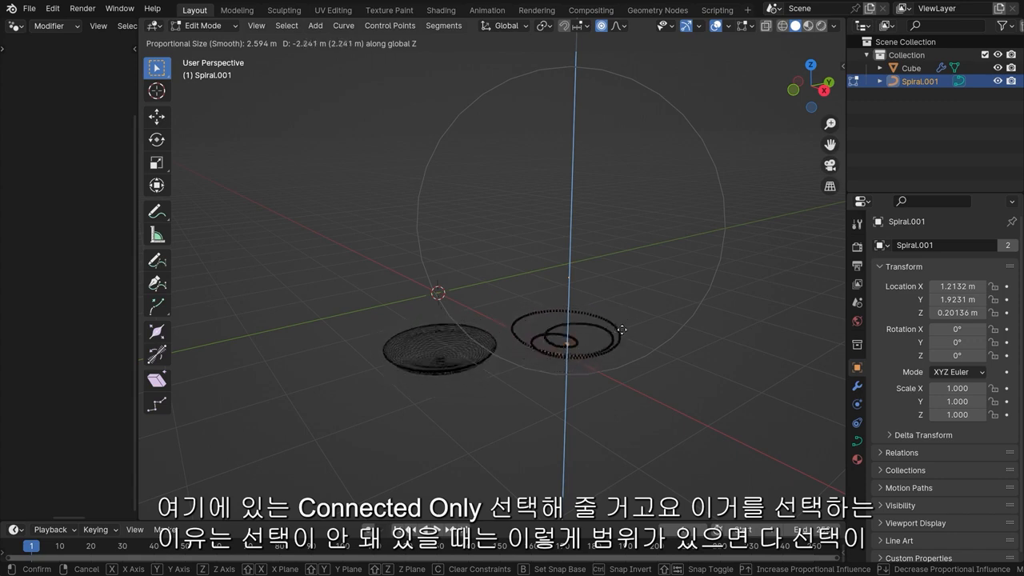
{"action": "right_click", "coordinate": [622, 316]}
Step: Turn on Connected Only for proportional editing and test lowering the spiral's upper end along Z
{"action": "left_click", "coordinate": [620, 26]}
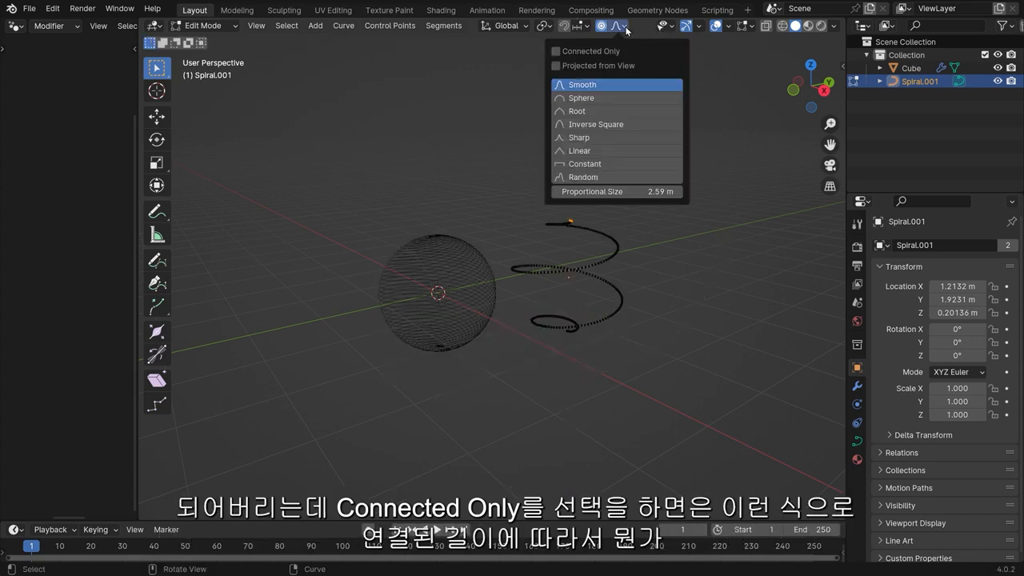
{"action": "left_click", "coordinate": [556, 53]}
{"action": "key", "text": "g"}
{"action": "key", "text": "z"}
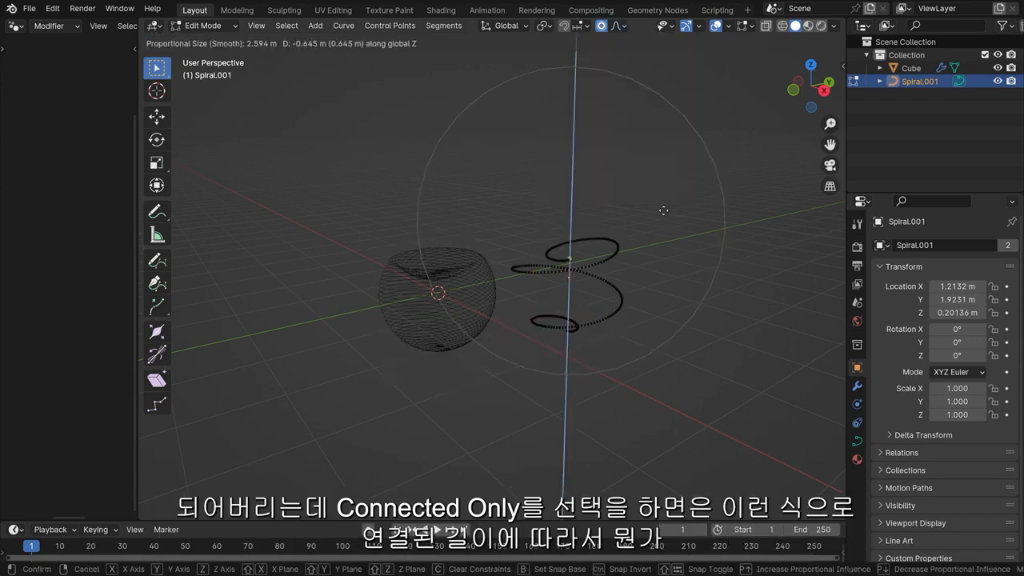
{"action": "right_click", "coordinate": [675, 332]}
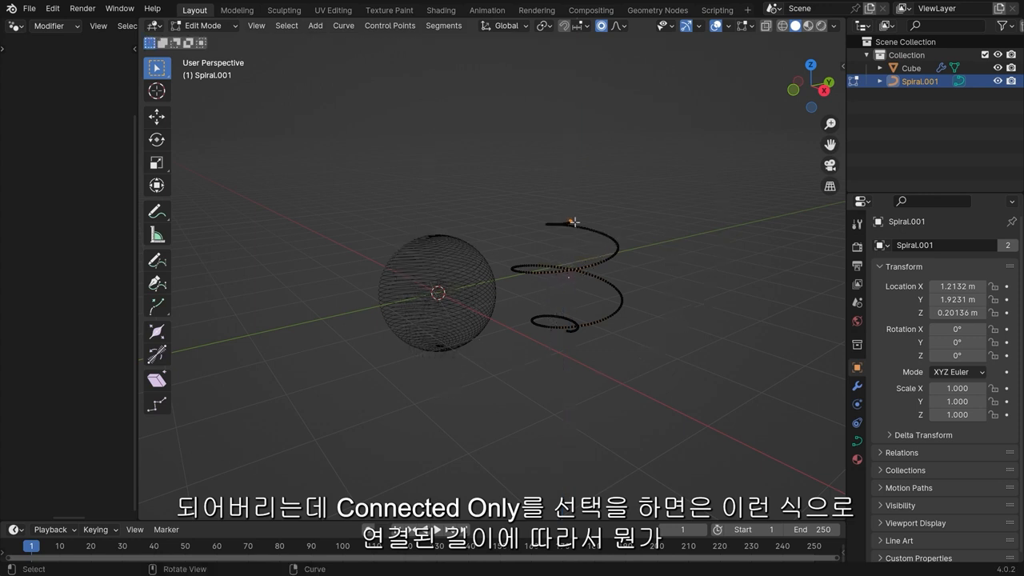
Step: Test the connected falloff again by lowering the upper end along Z with a proportional size of 2.594 m
{"action": "middle_click_drag", "start_coordinate": [596, 224], "coordinate": [534, 270]}
{"action": "key", "text": "g"}
{"action": "key", "text": "z"}
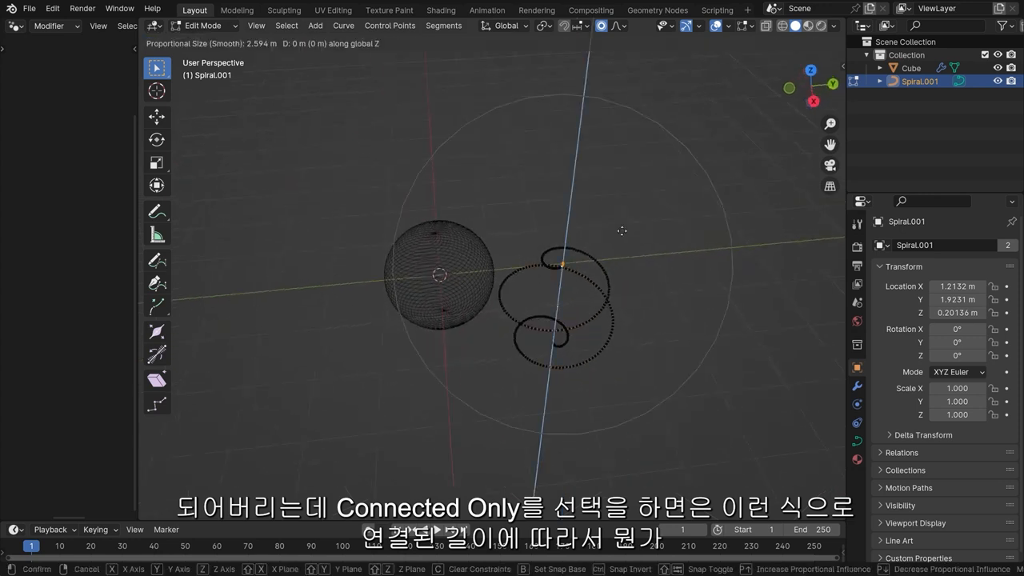
{"action": "left_click", "coordinate": [622, 293]}
{"action": "middle_click_drag", "start_coordinate": [622, 293], "coordinate": [647, 239]}
{"action": "key", "text": "g"}
{"action": "key", "text": "z"}
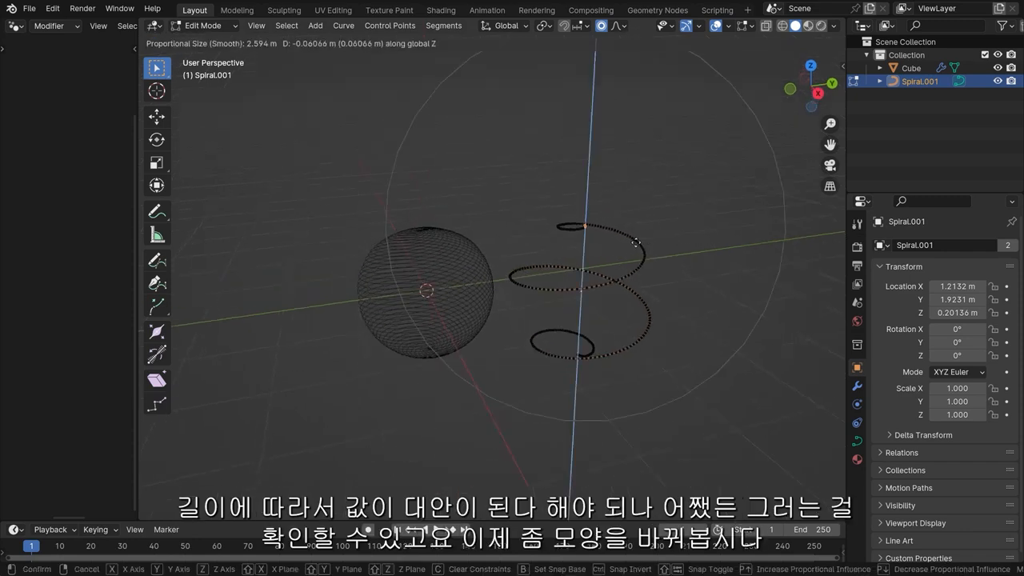
{"action": "right_click", "coordinate": [646, 337]}
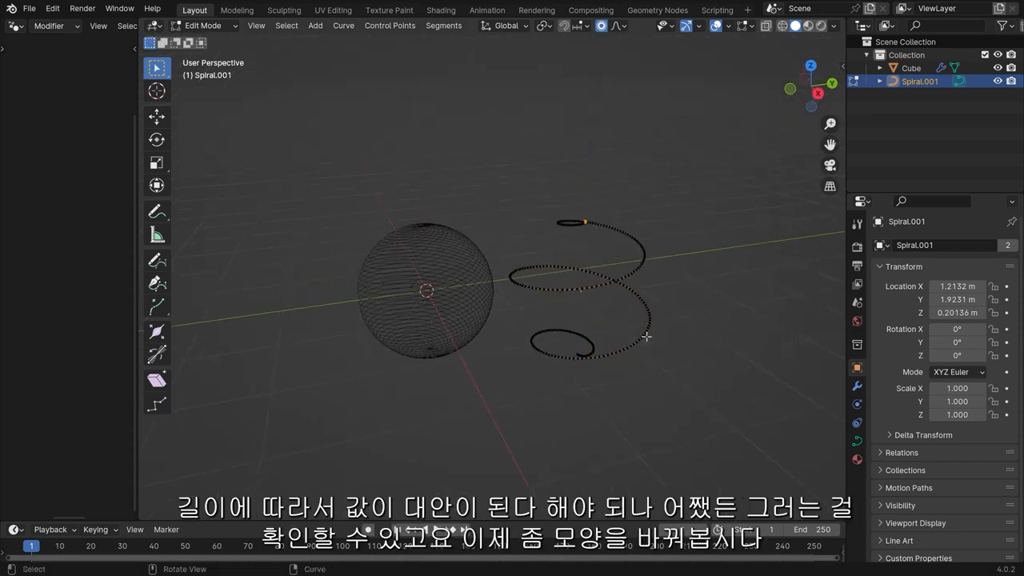
Step: Scale the spiral's upper end to 0.232 with Smooth falloff and a proportional size of 2.358
{"action": "middle_click_drag", "start_coordinate": [654, 315], "coordinate": [676, 295]}
{"action": "scroll", "coordinate": [701, 291], "scroll_direction": "down", "scroll_amount": 2}
{"action": "key", "text": "s"}
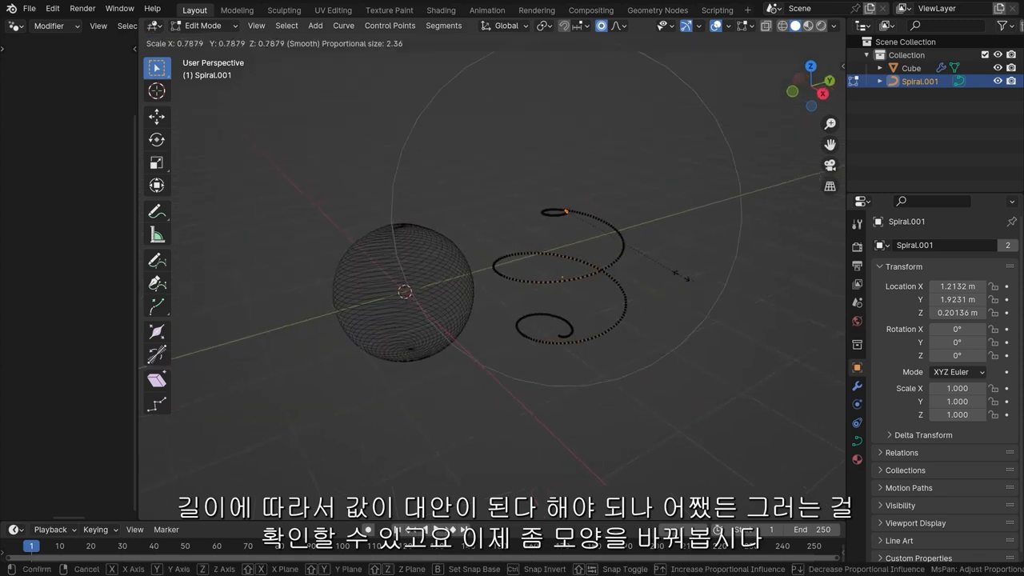
{"action": "left_click", "coordinate": [606, 208]}
Step: Lower the spiral's upper end about 0.46 m along Z, with a proportional size of about 1.1 m
{"action": "key", "text": "g"}
{"action": "key", "text": "z"}
{"action": "scroll", "coordinate": [600, 300], "scroll_direction": "up", "scroll_amount": 1}
{"action": "right_click", "coordinate": [604, 336]}
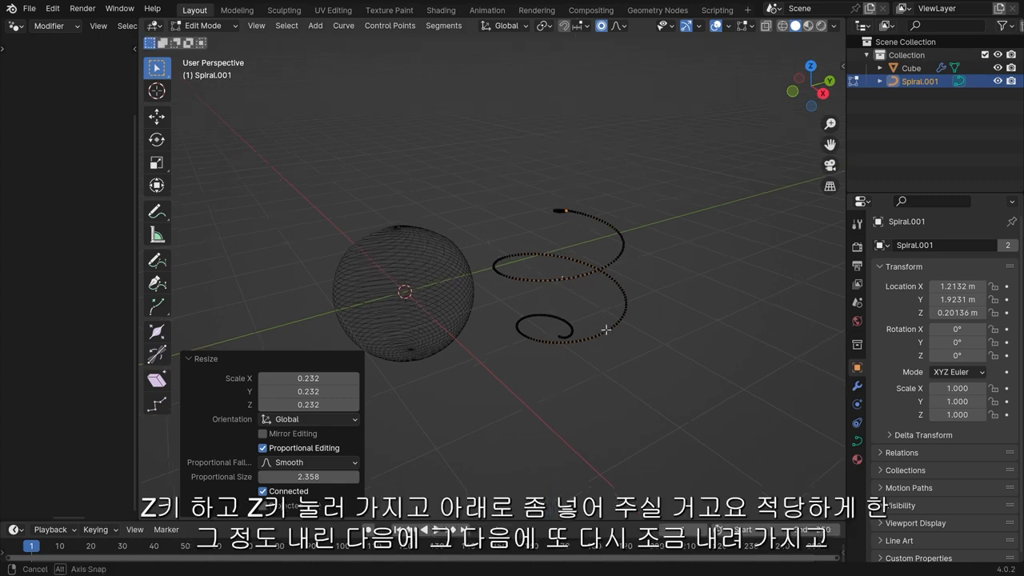
{"action": "middle_click_drag", "start_coordinate": [606, 334], "coordinate": [619, 277]}
{"action": "key", "text": "g"}
{"action": "key", "text": "z"}
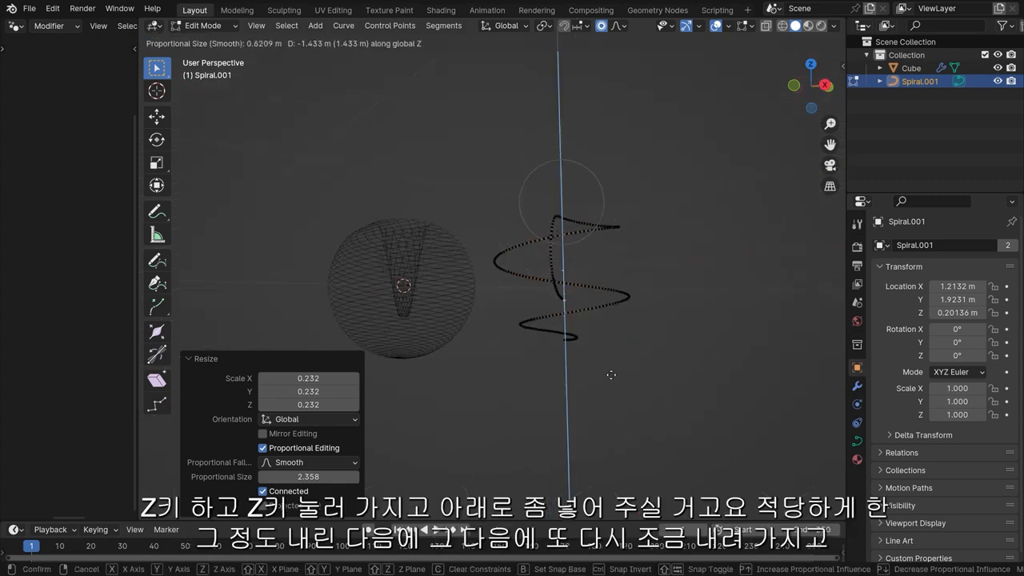
{"action": "scroll", "coordinate": [616, 322], "scroll_direction": "up", "scroll_amount": 1}
{"action": "scroll", "coordinate": [617, 318], "scroll_direction": "down", "scroll_amount": 2}
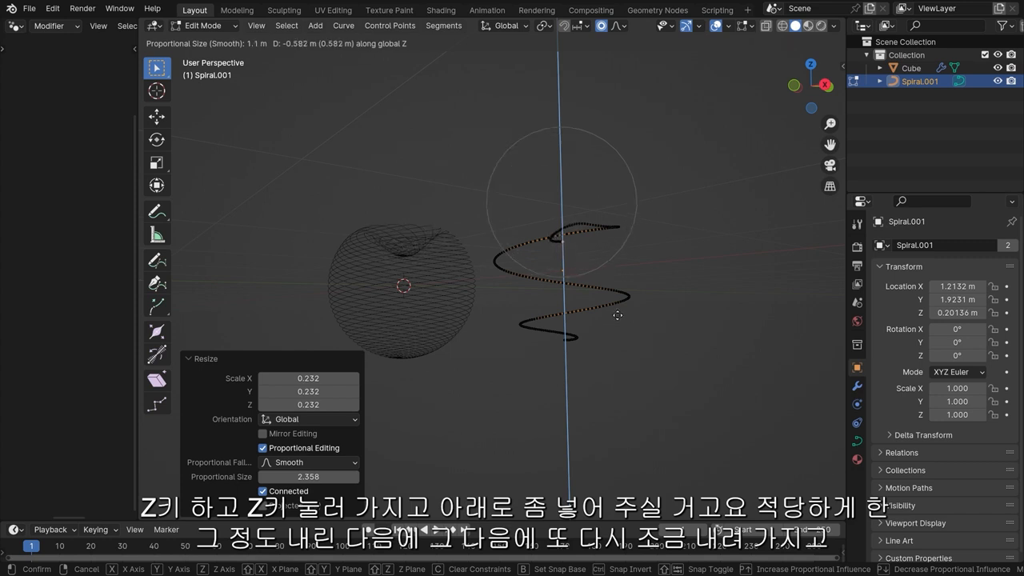
{"action": "left_click", "coordinate": [618, 310]}
Step: Try lowering the upper end further along Z with the proportional size reduced to 0.263 m
{"action": "middle_click_drag", "start_coordinate": [617, 311], "coordinate": [631, 300]}
{"action": "key", "text": "g"}
{"action": "key", "text": "z"}
{"action": "scroll", "coordinate": [652, 313], "scroll_direction": "up", "scroll_amount": 12}
{"action": "scroll", "coordinate": [676, 360], "scroll_direction": "down", "scroll_amount": 4}
{"action": "scroll", "coordinate": [679, 397], "scroll_direction": "up", "scroll_amount": 7}
{"action": "scroll", "coordinate": [679, 397], "scroll_direction": "up", "scroll_amount": 2}
{"action": "right_click", "coordinate": [678, 397]}
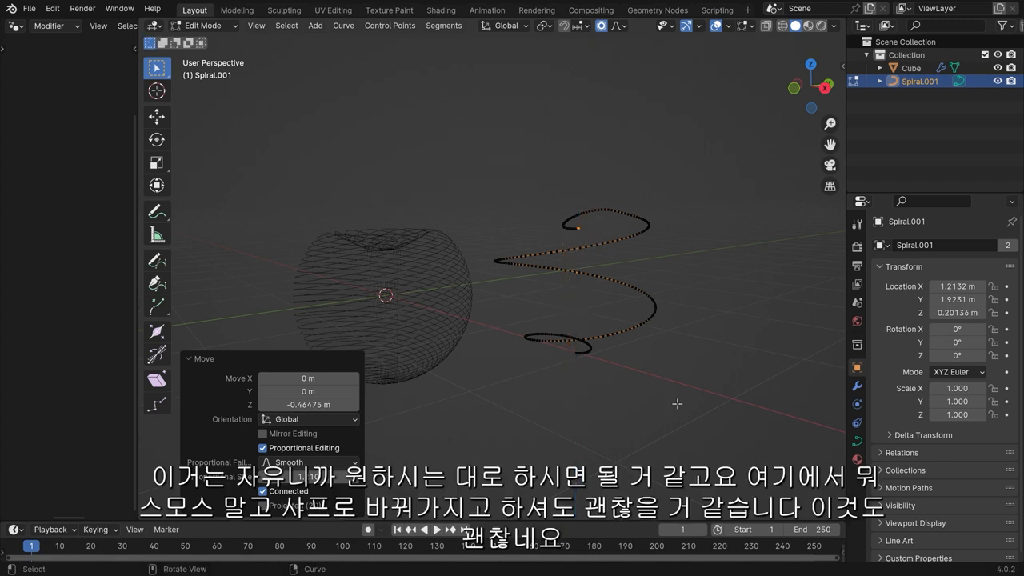
Step: Set the proportional falloff to Sharp and lower the upper end point about 2.49 m along Z with size 0.350
{"action": "left_click", "coordinate": [623, 26]}
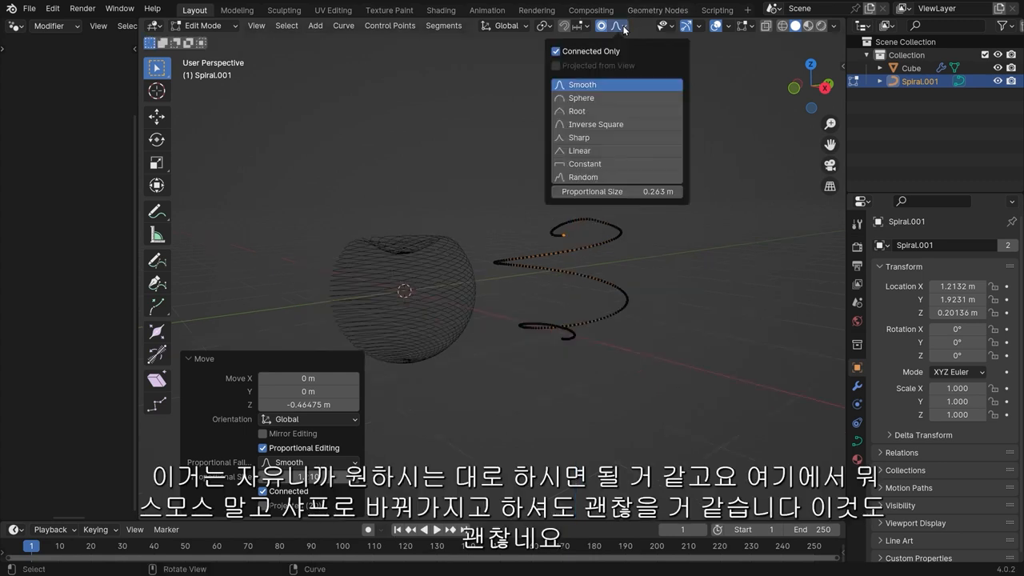
{"action": "left_click", "coordinate": [592, 140]}
{"action": "key", "text": "g"}
{"action": "key", "text": "z"}
{"action": "scroll", "coordinate": [657, 352], "scroll_direction": "down", "scroll_amount": 3}
{"action": "left_click", "coordinate": [661, 376]}
Step: Set the proportional falloff to Smooth and select the control point at the spiral's original lower end
{"action": "middle_click_drag", "start_coordinate": [661, 376], "coordinate": [634, 226]}
{"action": "scroll", "coordinate": [633, 225], "scroll_direction": "up", "scroll_amount": 2}
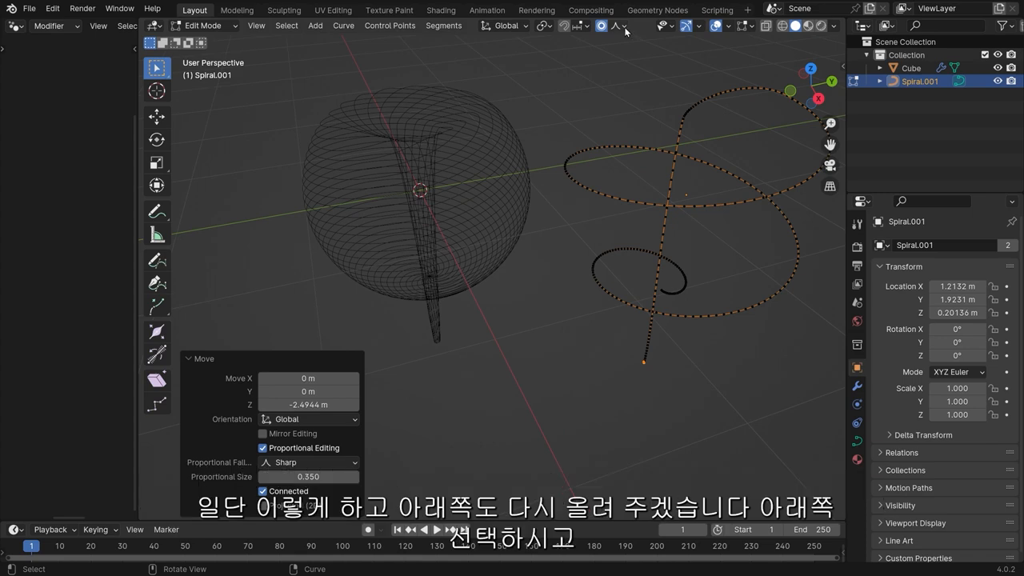
{"action": "left_click", "coordinate": [625, 27]}
{"action": "left_click", "coordinate": [593, 86]}
{"action": "left_click", "coordinate": [672, 296]}
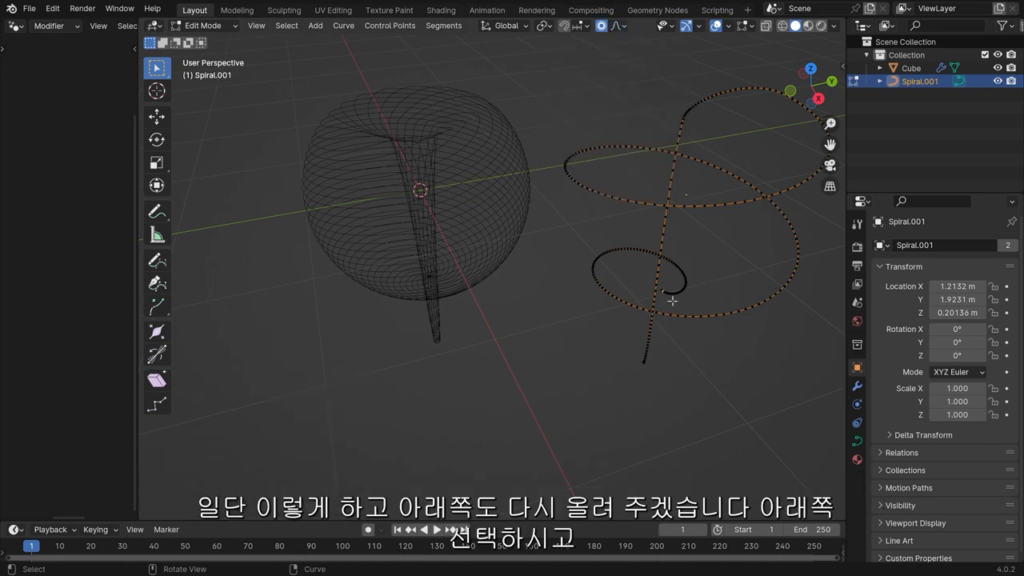
{"action": "middle_click_drag", "start_coordinate": [674, 297], "coordinate": [706, 229]}
{"action": "key", "text": "g"}
{"action": "key", "text": "z"}
{"action": "left_click", "coordinate": [693, 244]}
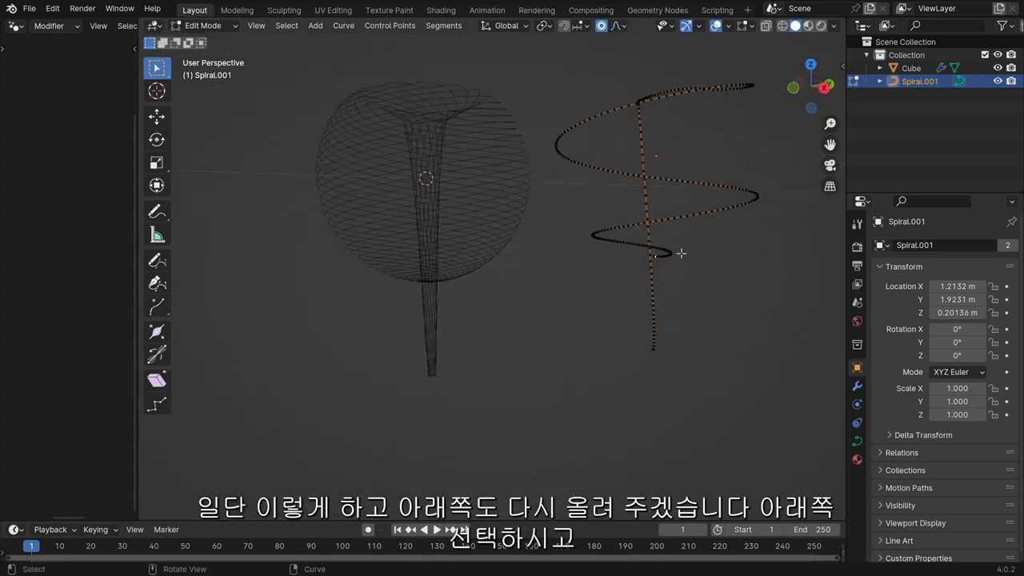
Step: Raise the spiral's lower end about 0.86 m along Z with a proportional size of 2.594 m
{"action": "middle_click_drag", "start_coordinate": [702, 245], "coordinate": [675, 262]}
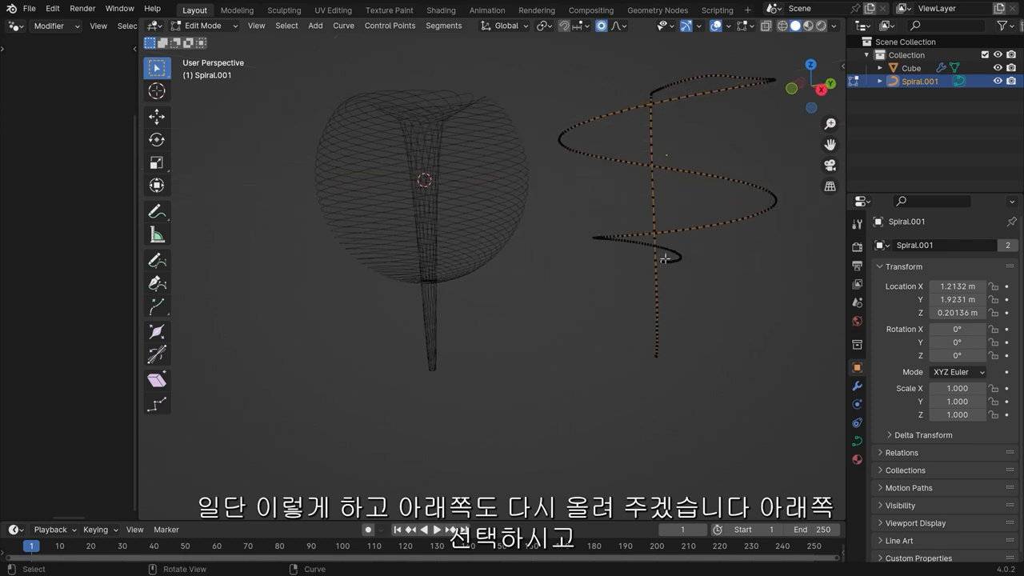
{"action": "key", "text": "g"}
{"action": "key", "text": "z"}
{"action": "scroll", "coordinate": [688, 232], "scroll_direction": "down", "scroll_amount": 4}
{"action": "scroll", "coordinate": [695, 211], "scroll_direction": "down", "scroll_amount": 3}
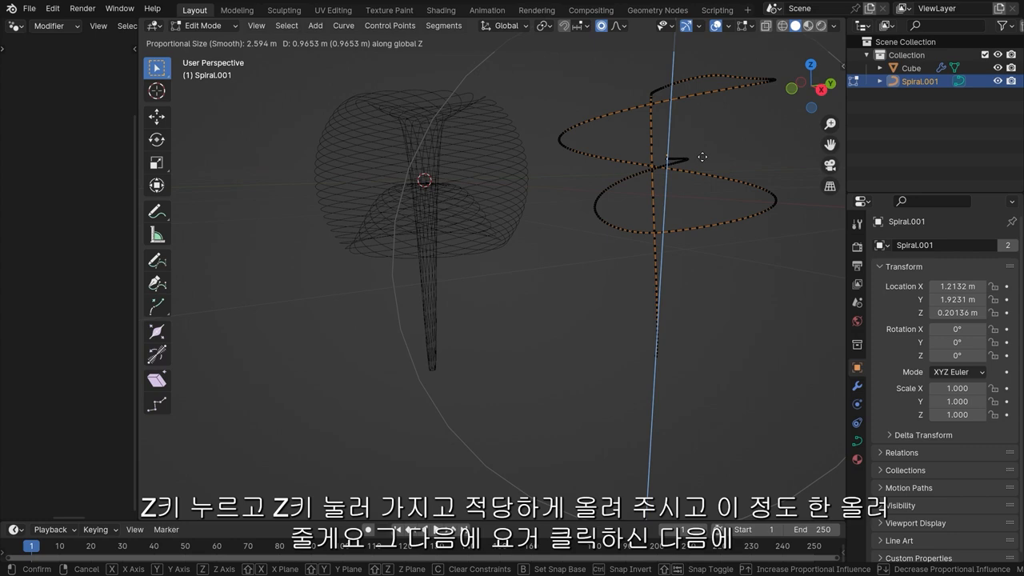
{"action": "left_click", "coordinate": [696, 166]}
Step: Try rotating the tip of the stretched-down curve end around the Z axis with proportional editing
{"action": "middle_click_drag", "start_coordinate": [568, 213], "coordinate": [647, 299]}
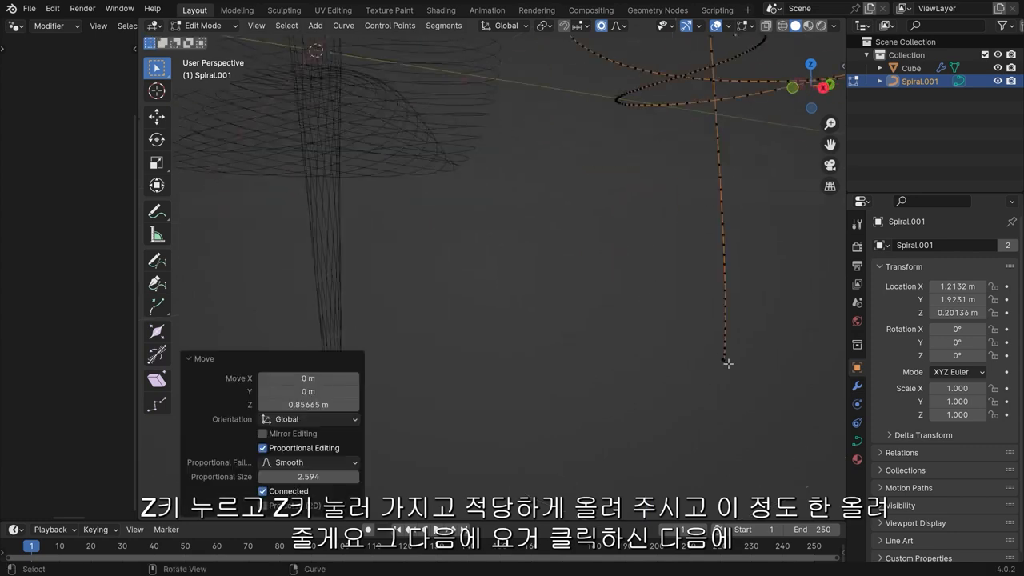
{"action": "middle_click_drag", "start_coordinate": [671, 251], "coordinate": [664, 308]}
{"action": "key", "text": "r"}
{"action": "key", "text": "z"}
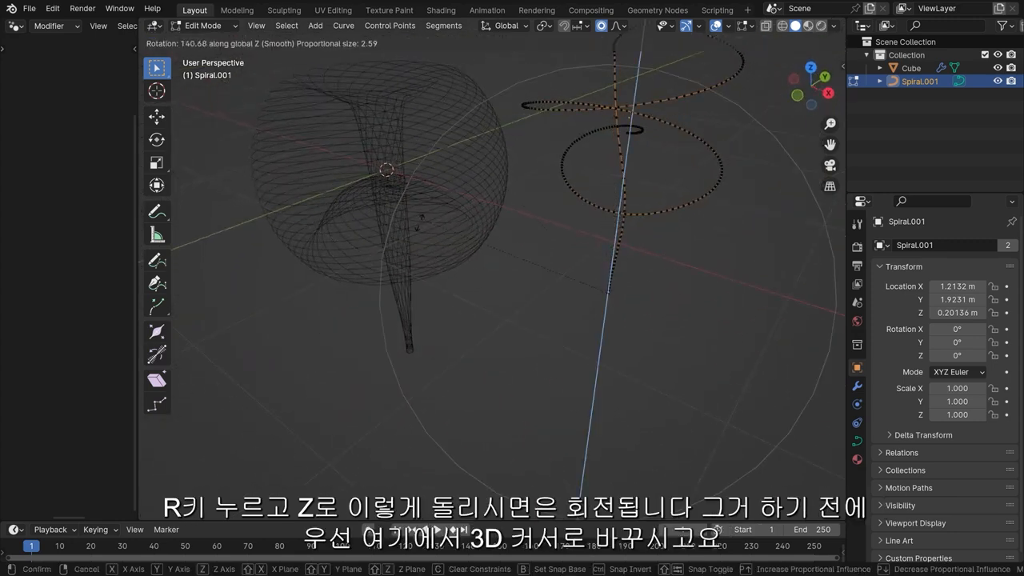
{"action": "right_click", "coordinate": [582, 195]}
Step: Set the transform pivot point to 3D Cursor and snap the 3D cursor to the spiral curve object in Object Mode
{"action": "middle_click_drag", "start_coordinate": [644, 190], "coordinate": [495, 203]}
{"action": "left_click", "coordinate": [547, 26]}
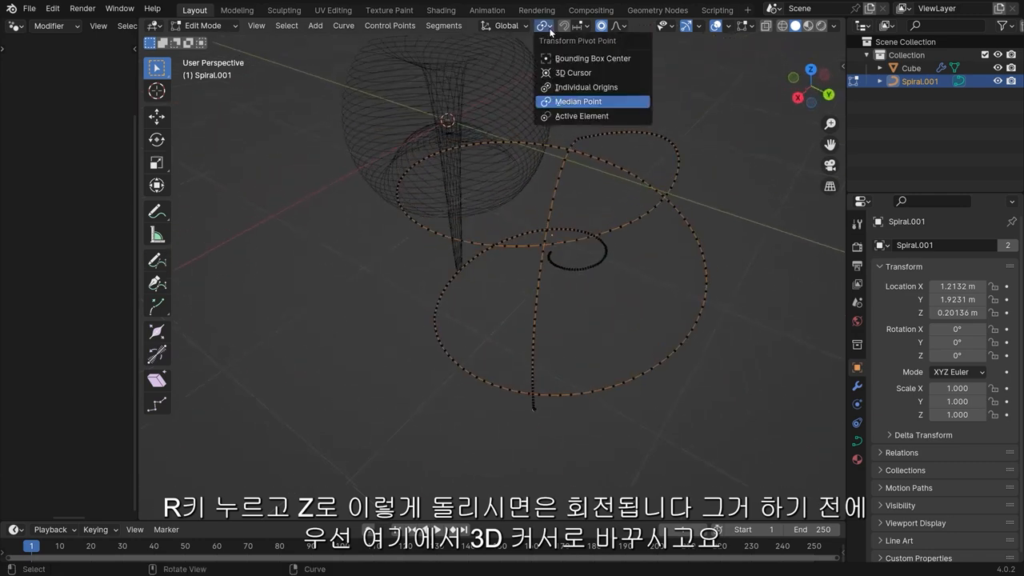
{"action": "left_click", "coordinate": [570, 72]}
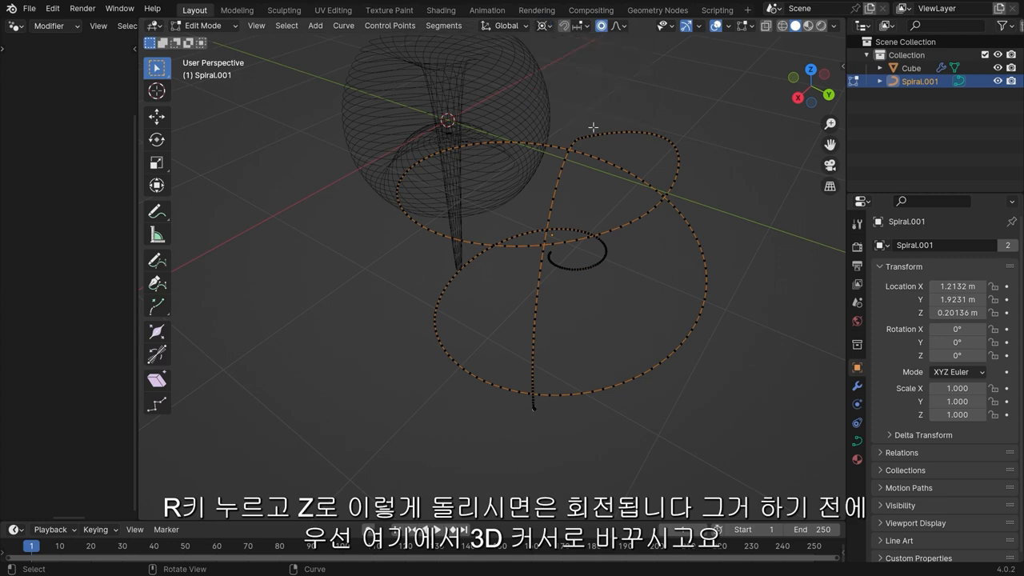
{"action": "key", "text": "Tab"}
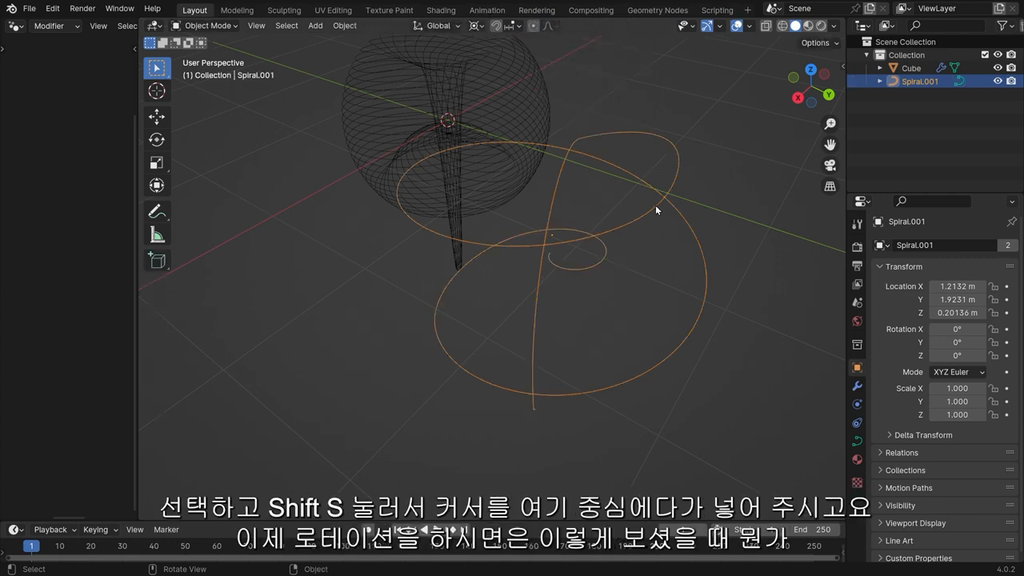
{"action": "key", "text": "shift+s"}
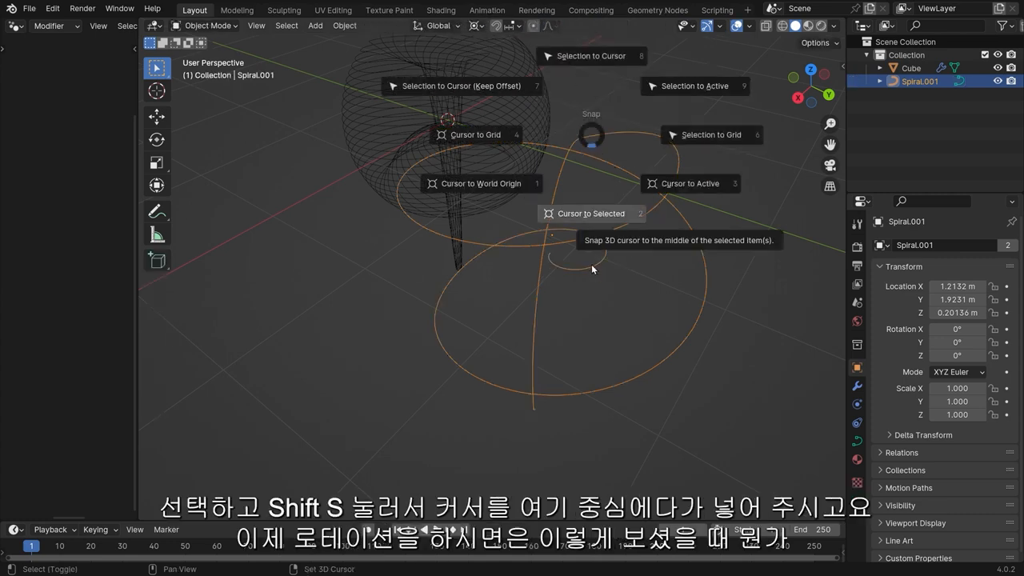
{"action": "left_click", "coordinate": [591, 266]}
Step: Try rotating the curve's lower end around the Z axis about the 3D cursor with Smooth proportional editing
{"action": "middle_click_drag", "start_coordinate": [575, 227], "coordinate": [657, 273]}
{"action": "key", "text": "Tab"}
{"action": "key", "text": "r"}
{"action": "key", "text": "z"}
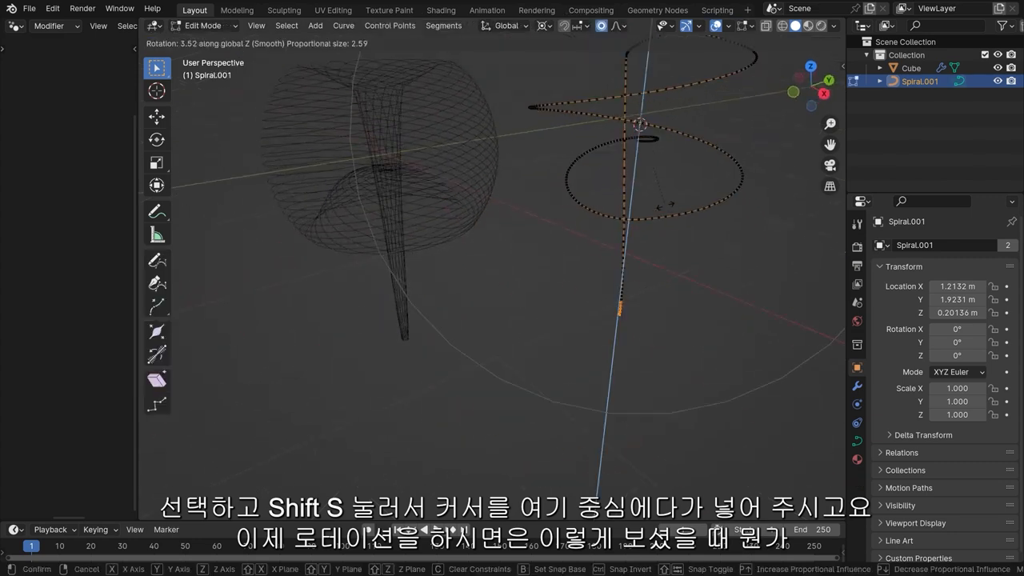
{"action": "left_click", "coordinate": [519, 186]}
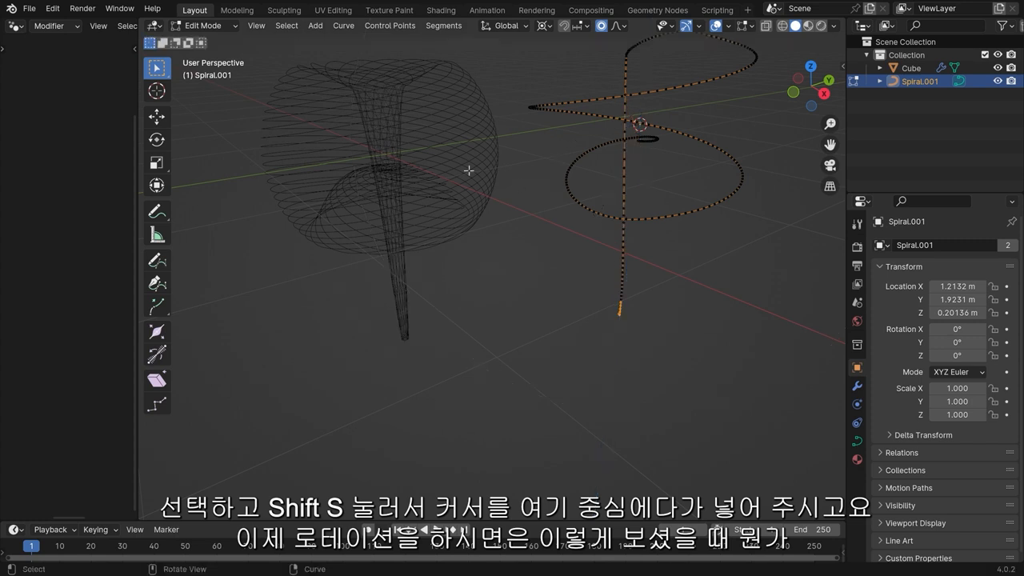
{"action": "key", "text": "r"}
{"action": "key", "text": "z"}
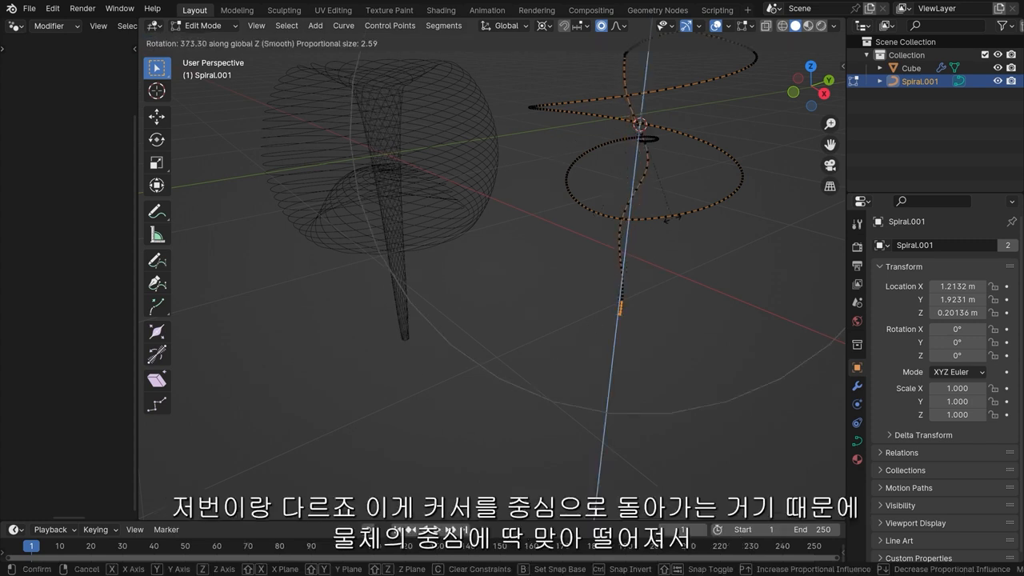
{"action": "left_click", "coordinate": [645, 132]}
Step: Rotate the curve's lower end 569° around global Z about the 3D cursor, with Smooth proportional falloff and size 2.594
{"action": "middle_click_drag", "start_coordinate": [644, 133], "coordinate": [681, 141]}
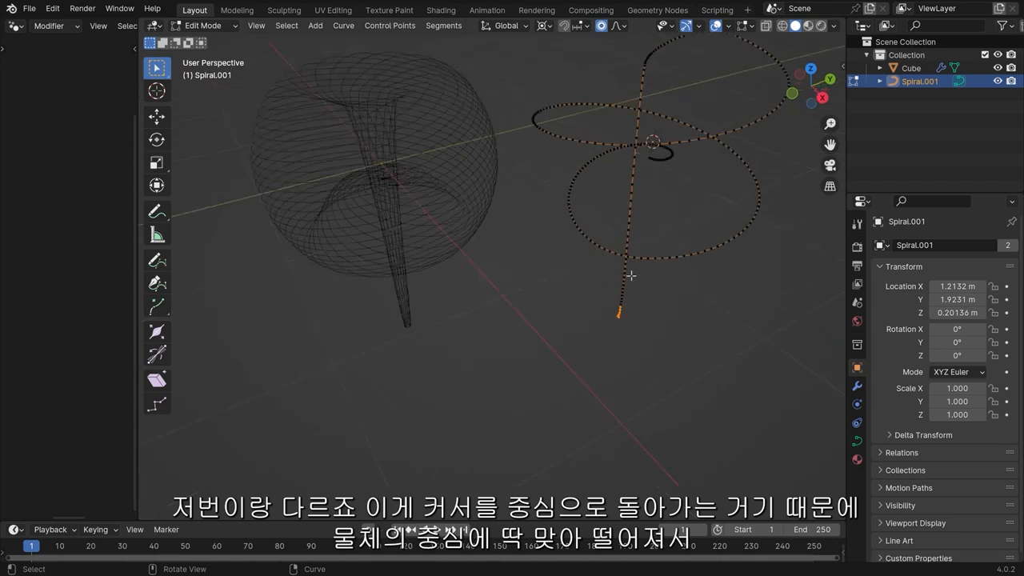
{"action": "middle_click_drag", "start_coordinate": [645, 171], "coordinate": [644, 174]}
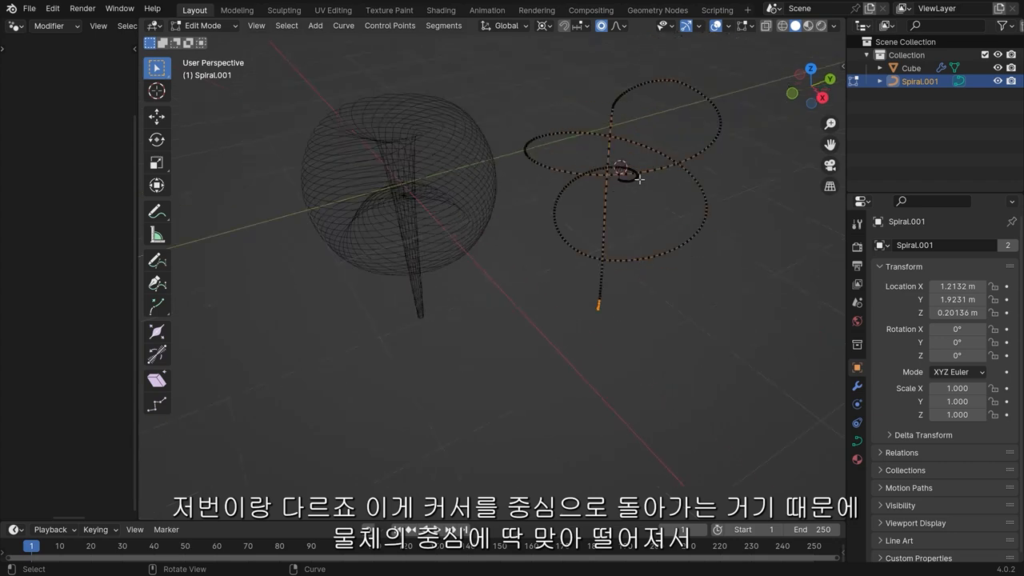
{"action": "middle_click_drag", "start_coordinate": [635, 209], "coordinate": [665, 169]}
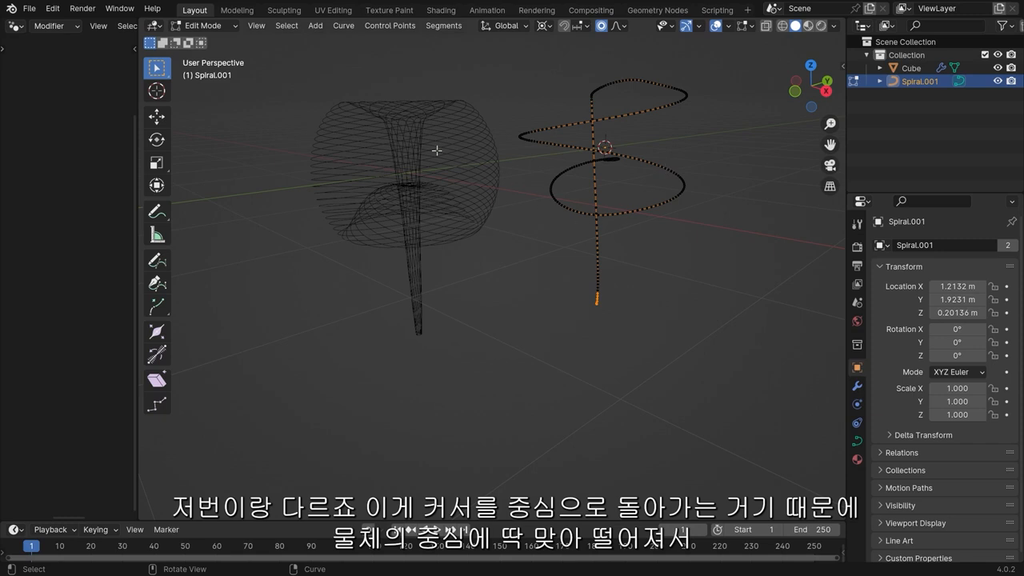
{"action": "middle_click_drag", "start_coordinate": [491, 163], "coordinate": [642, 217]}
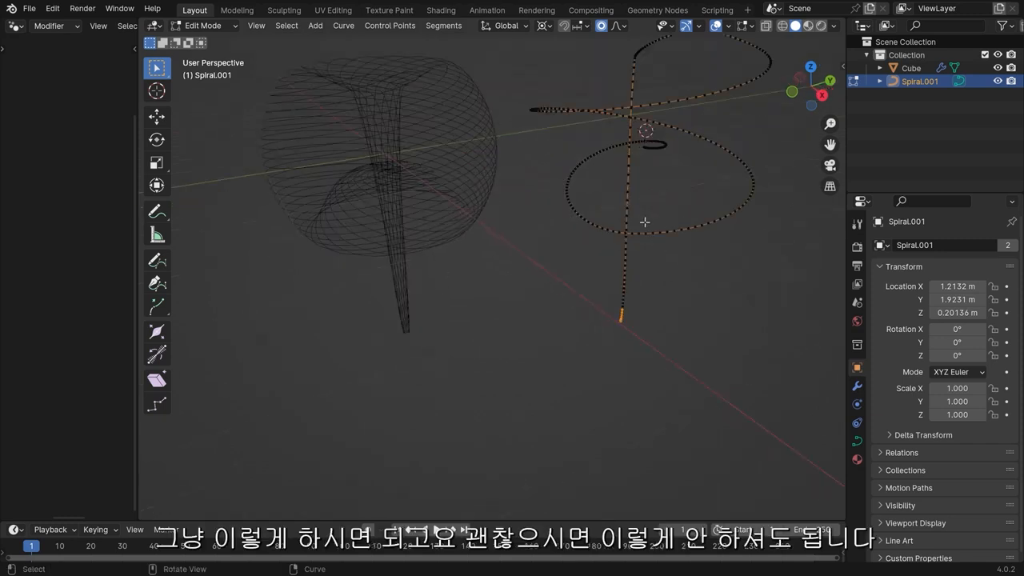
{"action": "key", "text": "r"}
{"action": "key", "text": "z"}
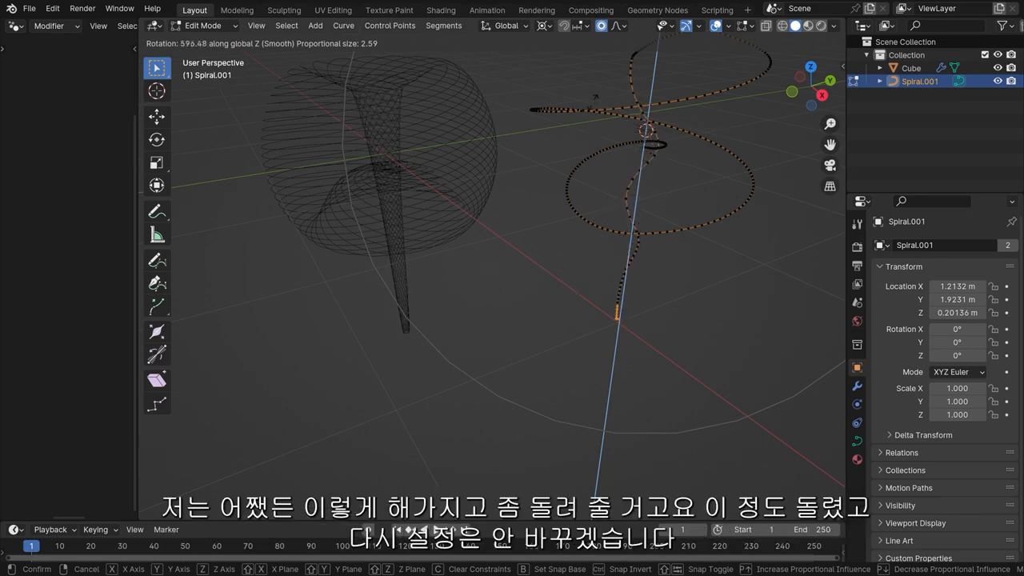
{"action": "left_click", "coordinate": [621, 84]}
{"action": "middle_click_drag", "start_coordinate": [560, 109], "coordinate": [585, 162]}
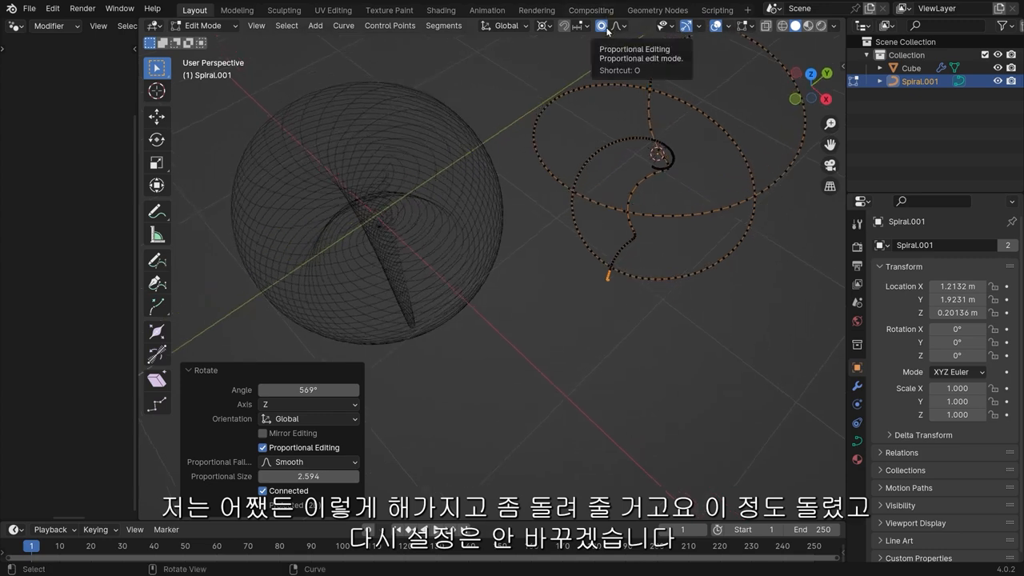
Step: Leave Edit Mode and move the spiral curve about 2.58 m in X, 1.36 m in Y and -0.61 m in Z
{"action": "key", "text": "Tab"}
{"action": "middle_click_drag", "start_coordinate": [491, 212], "coordinate": [537, 117]}
{"action": "scroll", "coordinate": [537, 118], "scroll_direction": "up", "scroll_amount": 2}
{"action": "left_click", "coordinate": [539, 121]}
{"action": "left_click", "coordinate": [572, 220]}
{"action": "key", "text": "g"}
{"action": "left_click", "coordinate": [726, 254]}
Step: Widen the node editor, select the Cube, and make room in its node tree between Instance on Points and Group Output
{"action": "left_click_drag", "start_coordinate": [140, 193], "coordinate": [444, 272]}
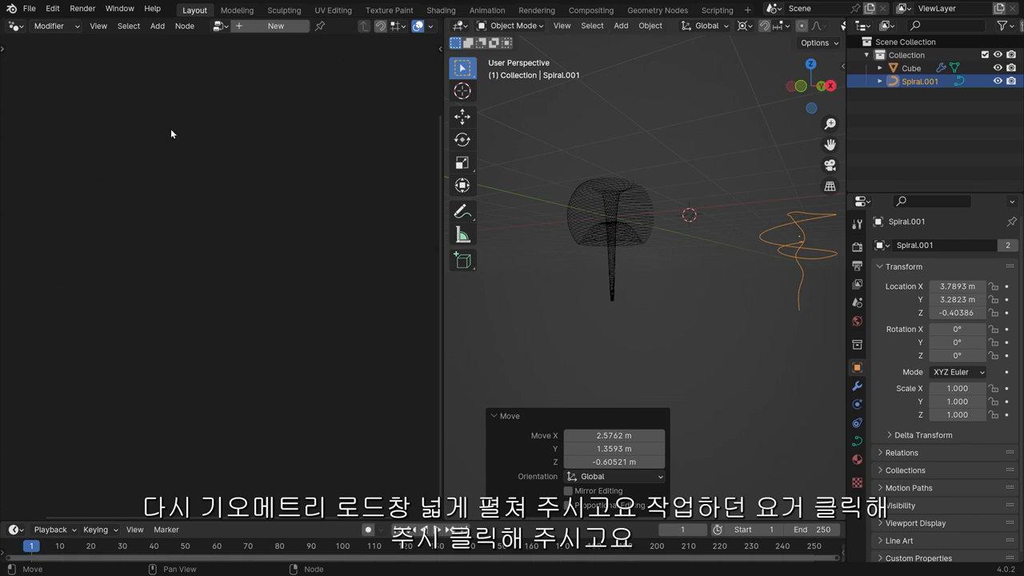
{"action": "left_click", "coordinate": [616, 228]}
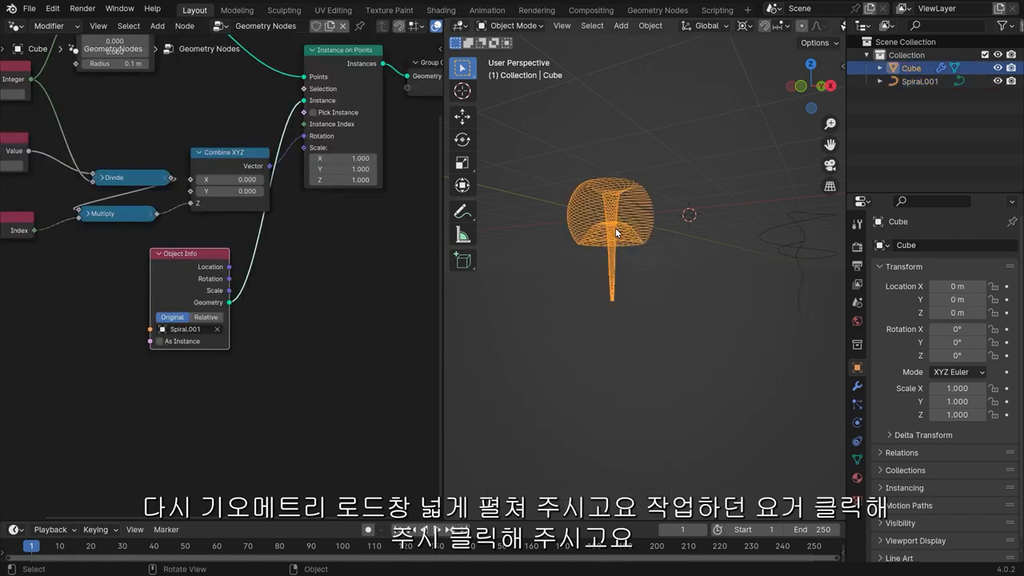
{"action": "left_click_drag", "start_coordinate": [202, 264], "coordinate": [240, 250]}
{"action": "middle_click_drag", "start_coordinate": [341, 170], "coordinate": [151, 335]}
{"action": "left_click_drag", "start_coordinate": [248, 230], "coordinate": [537, 221]}
{"action": "middle_click_drag", "start_coordinate": [182, 188], "coordinate": [215, 199]}
{"action": "left_click", "coordinate": [215, 198]}
{"action": "left_click", "coordinate": [616, 165]}
{"action": "scroll", "coordinate": [615, 165], "scroll_direction": "up", "scroll_amount": 5}
{"action": "middle_click_drag", "start_coordinate": [640, 215], "coordinate": [702, 170]}
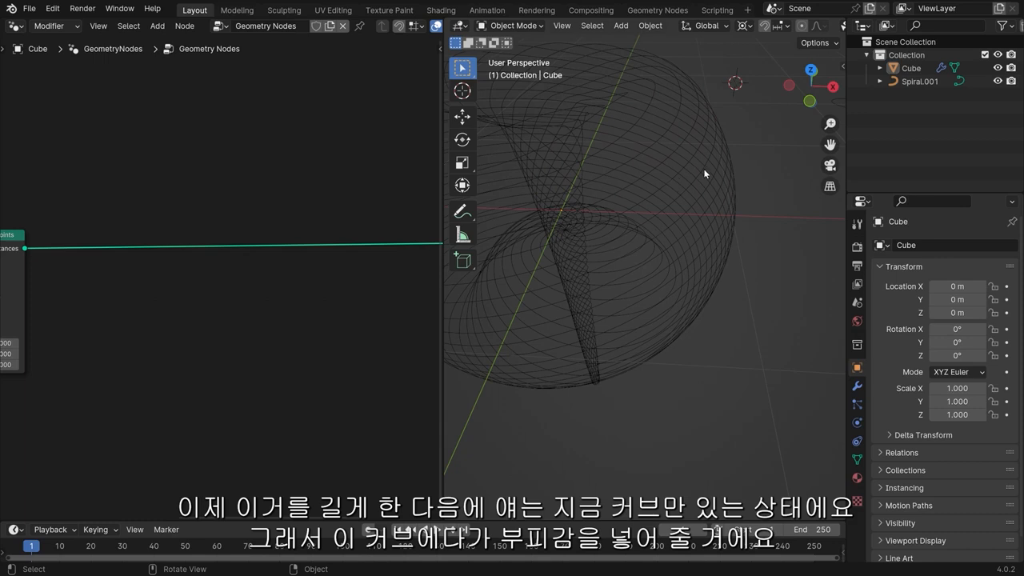
{"action": "scroll", "coordinate": [634, 181], "scroll_direction": "down", "scroll_amount": 3}
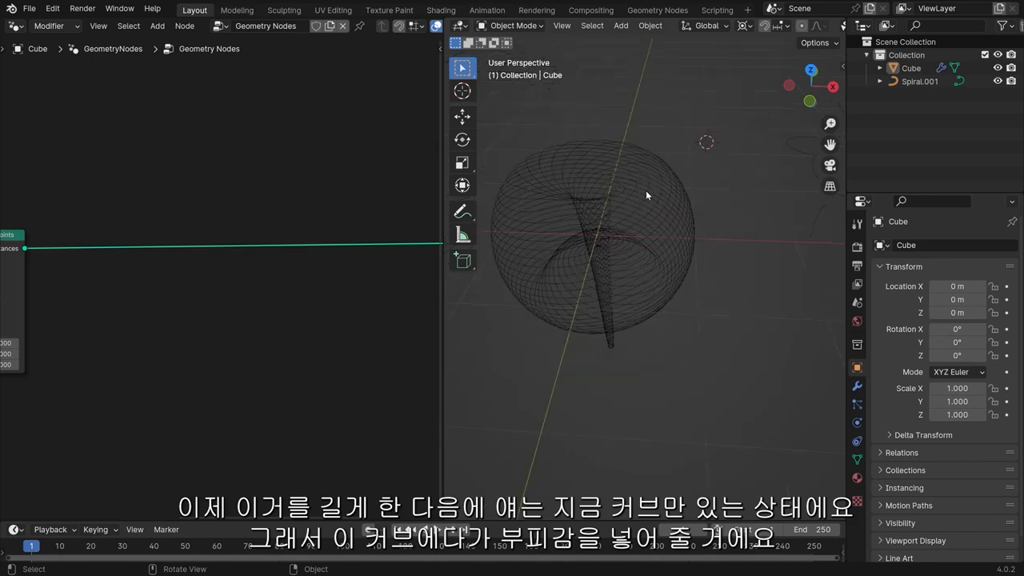
{"action": "middle_click_drag", "start_coordinate": [193, 189], "coordinate": [255, 176]}
{"action": "left_click_drag", "start_coordinate": [66, 229], "coordinate": [65, 220]}
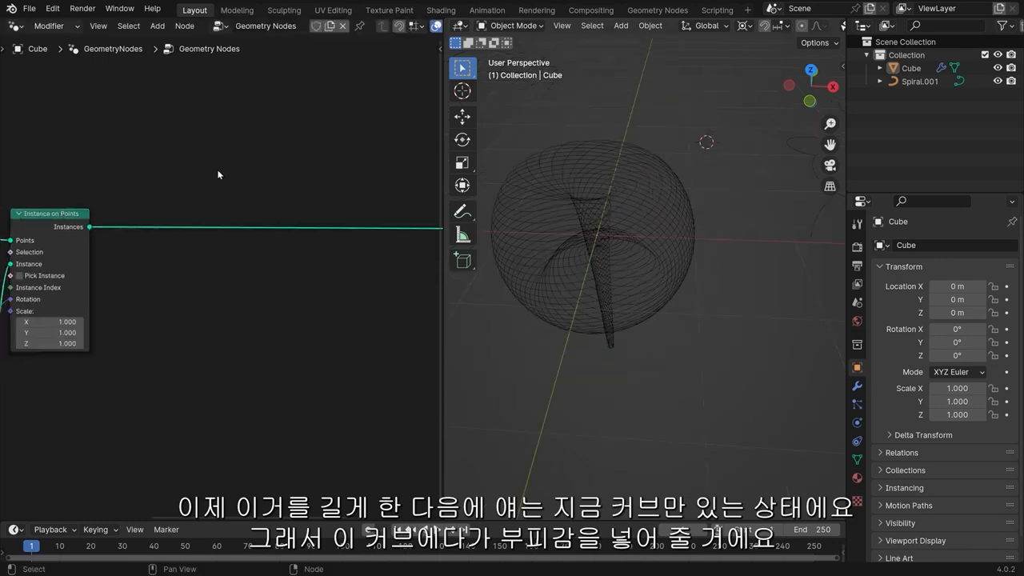
{"action": "key", "text": "shift+a"}
{"action": "type", "text": "re"}
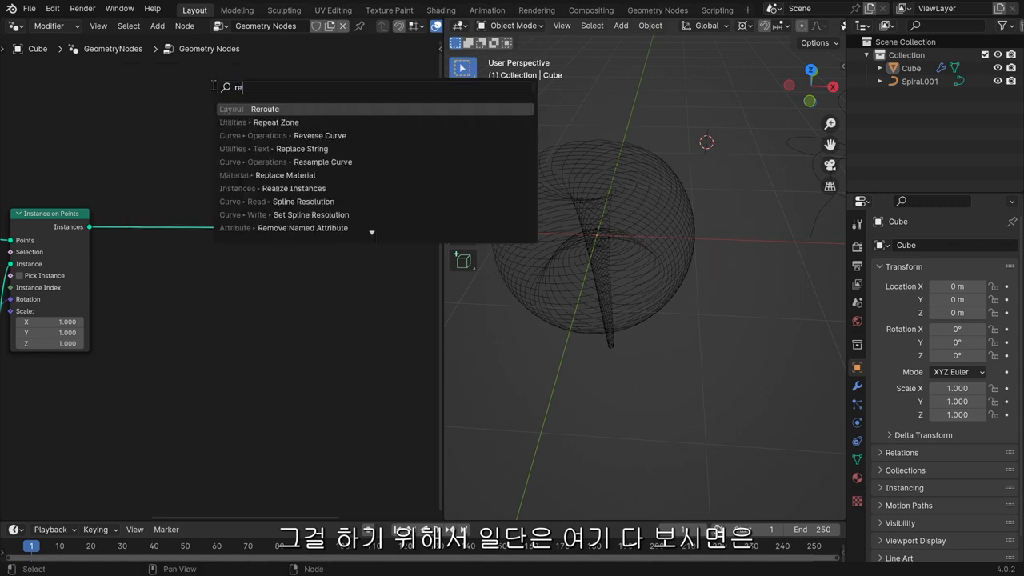
{"action": "type", "text": "a"}
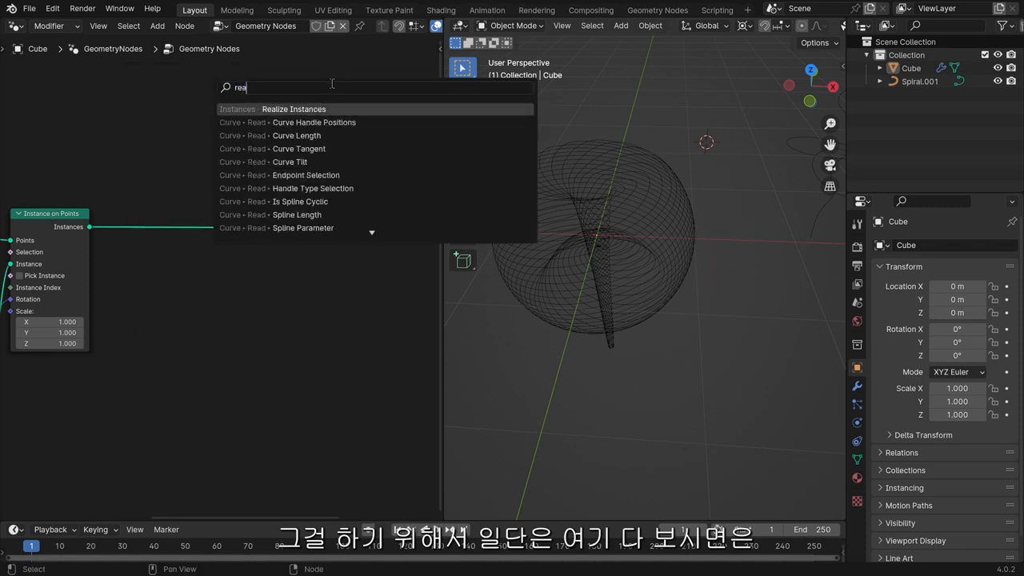
{"action": "key", "text": "Return"}
Step: Split the 3D viewport horizontally and turn the upper part into a Spreadsheet showing the Cube's Instances data
{"action": "left_click_drag", "start_coordinate": [446, 21], "coordinate": [460, 210]}
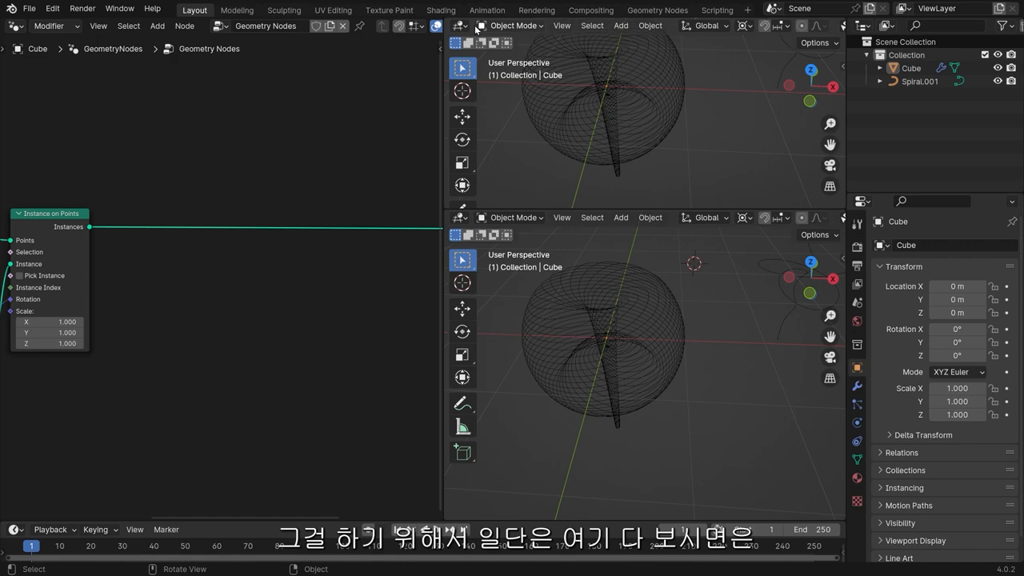
{"action": "left_click", "coordinate": [461, 25]}
{"action": "left_click", "coordinate": [880, 118]}
{"action": "scroll", "coordinate": [520, 152], "scroll_direction": "down", "scroll_amount": 2}
{"action": "left_click", "coordinate": [513, 179]}
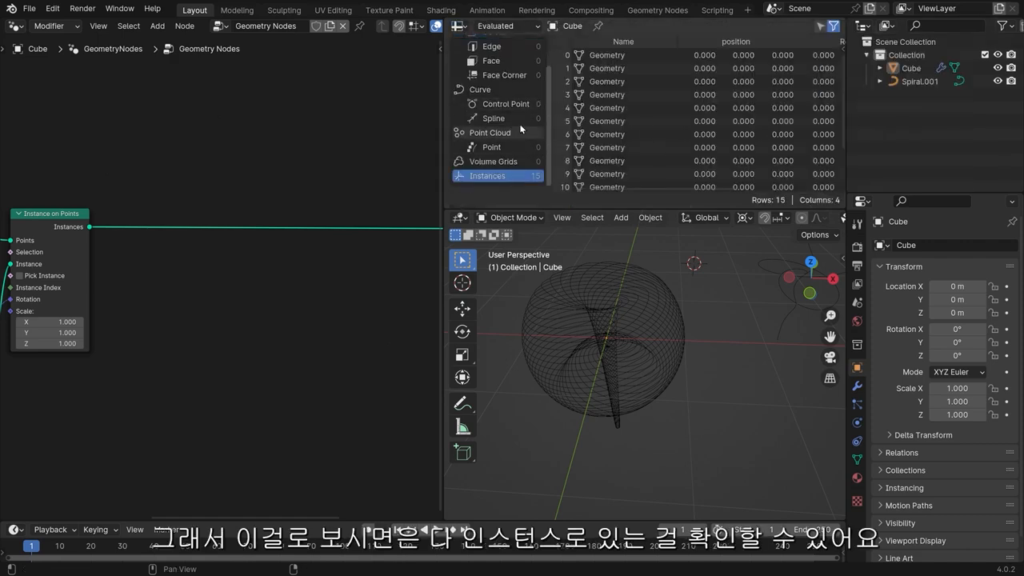
Step: Insert a Realize Instances node on the link after Instance on Points and place it close to that node
{"action": "scroll", "coordinate": [216, 143], "scroll_direction": "left", "scroll_amount": 3, "text": "ctrl"}
{"action": "key", "text": "shift+a"}
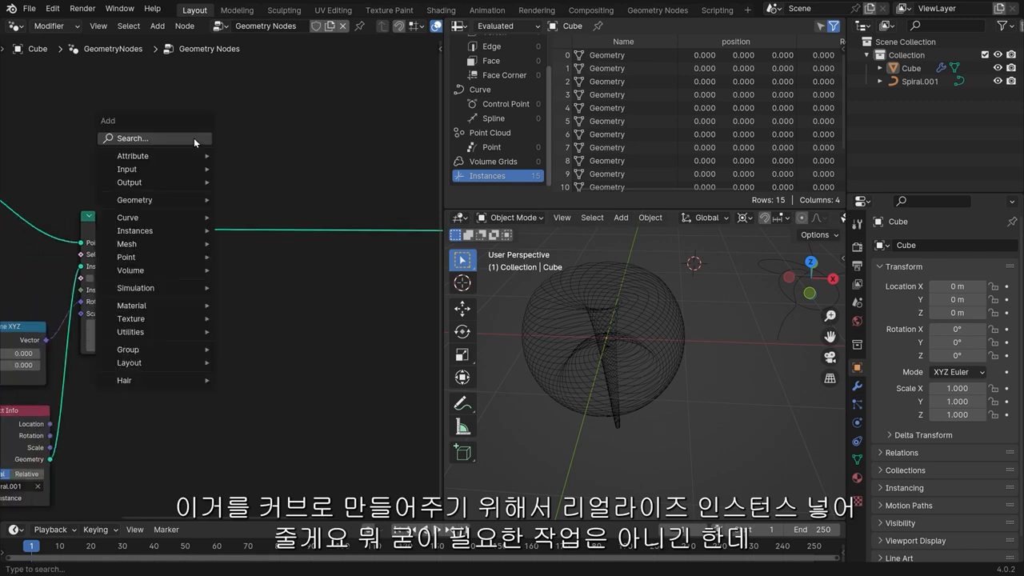
{"action": "type", "text": "rea"}
{"action": "left_click", "coordinate": [268, 161]}
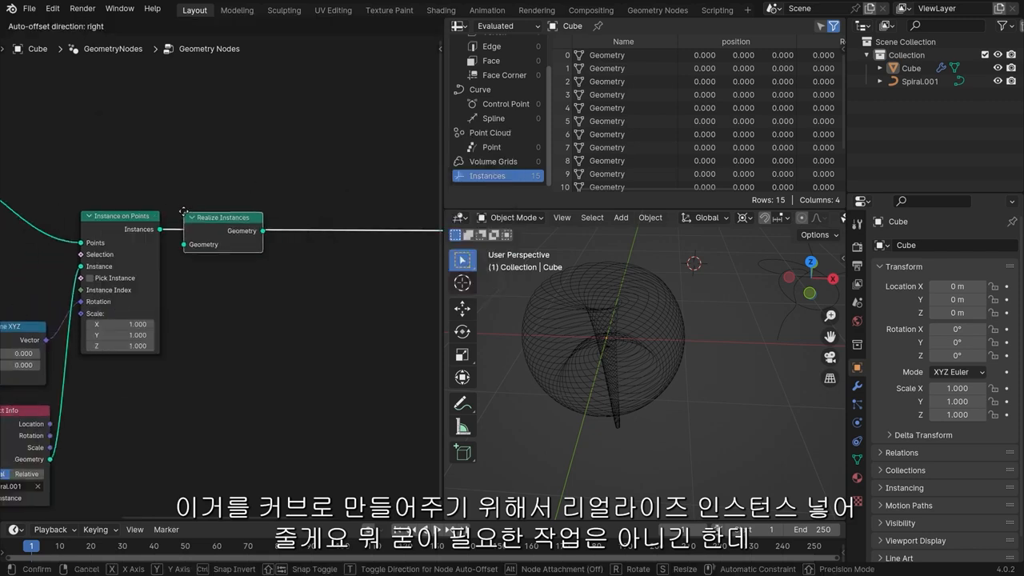
{"action": "left_click", "coordinate": [245, 225]}
{"action": "left_click_drag", "start_coordinate": [246, 224], "coordinate": [220, 225]}
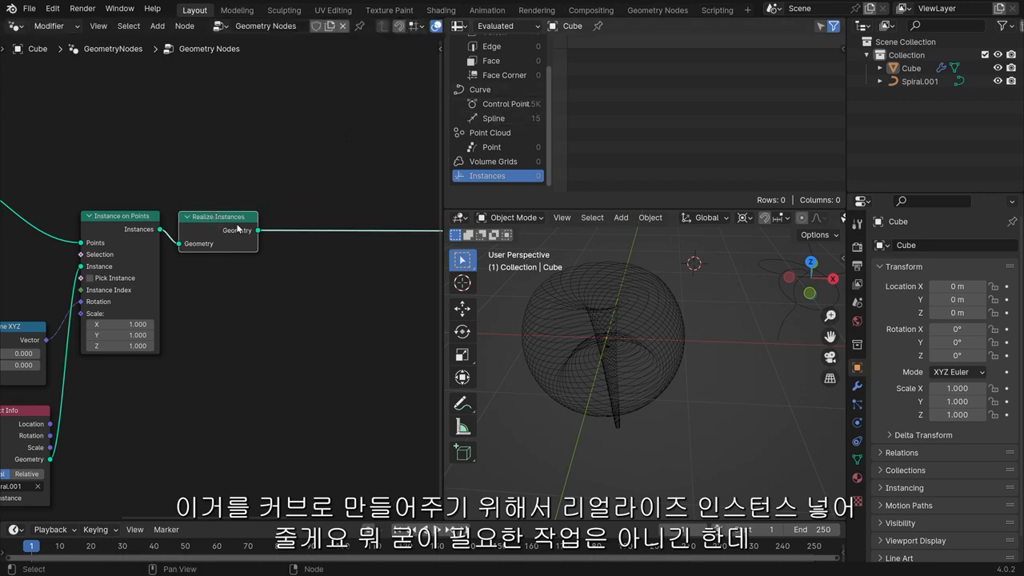
Step: Check the realized curve's Control Point and Spline data in the Spreadsheet and close that area again
{"action": "scroll", "coordinate": [199, 190], "scroll_direction": "up", "scroll_amount": 2}
{"action": "scroll", "coordinate": [199, 191], "scroll_direction": "down", "scroll_amount": 3}
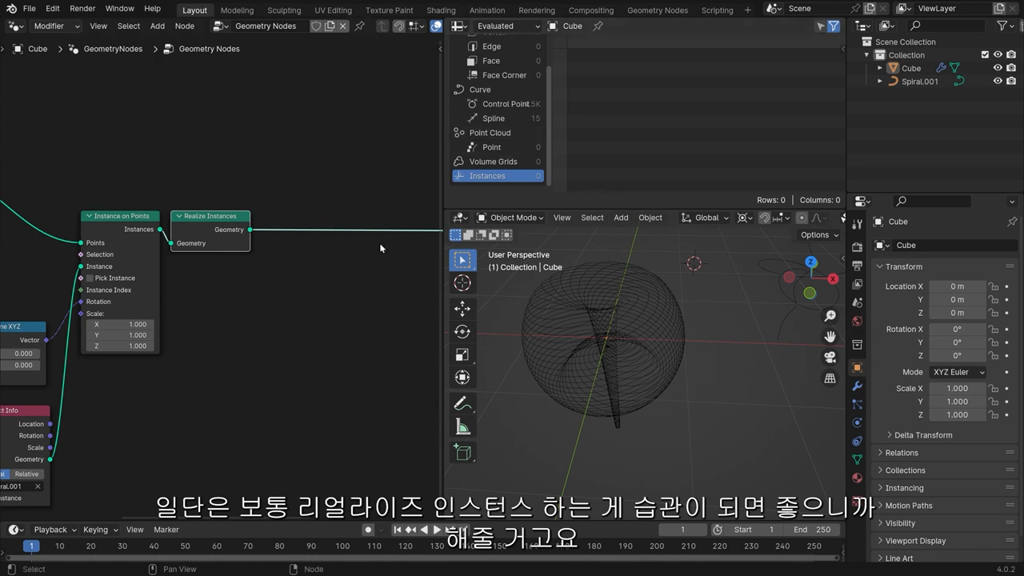
{"action": "middle_click_drag", "start_coordinate": [296, 202], "coordinate": [252, 195]}
{"action": "mouse_move", "coordinate": [630, 328]}
{"action": "middle_mouse_down"}
{"action": "mouse_move", "coordinate": [639, 315]}
{"action": "mouse_move", "coordinate": [641, 336]}
{"action": "middle_mouse_up"}
{"action": "scroll", "coordinate": [249, 192], "scroll_direction": "down", "scroll_amount": 2}
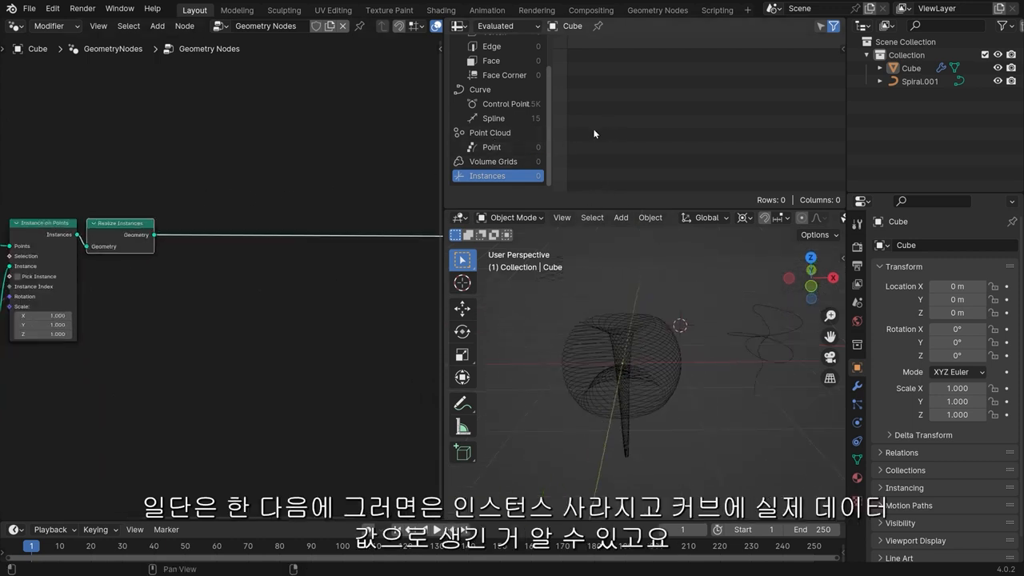
{"action": "left_click", "coordinate": [501, 105]}
{"action": "left_click", "coordinate": [502, 117]}
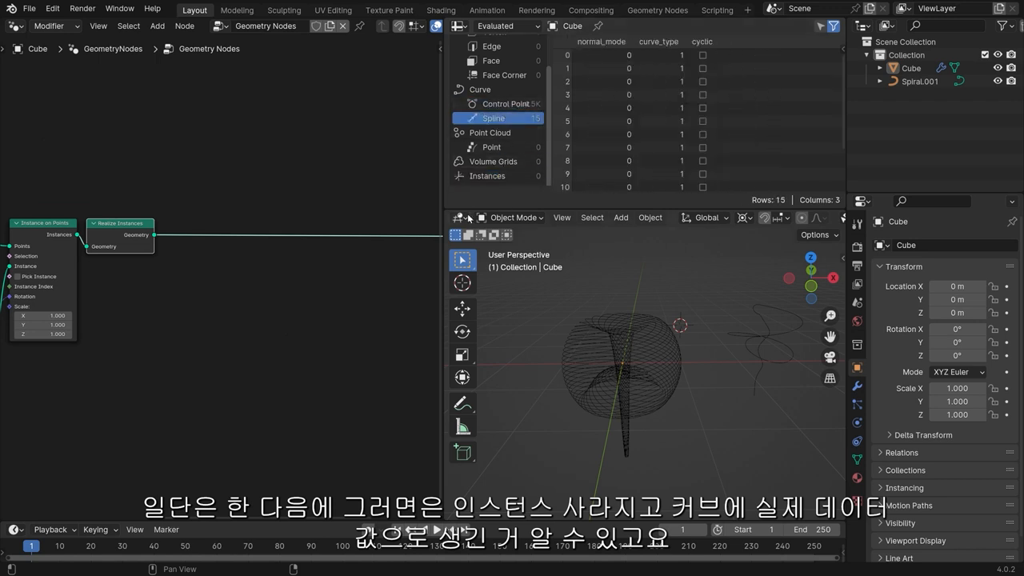
{"action": "left_click_drag", "start_coordinate": [449, 212], "coordinate": [476, 183]}
{"action": "middle_click_drag", "start_coordinate": [606, 165], "coordinate": [601, 143]}
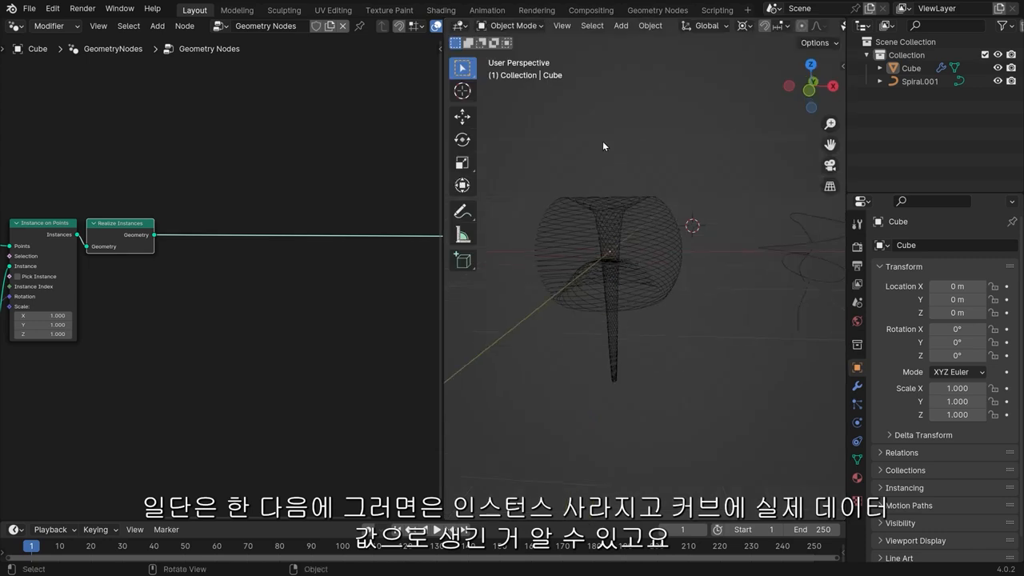
Step: Insert a Curve to Mesh node on the link between Realize Instances and Group Output
{"action": "left_click", "coordinate": [232, 176]}
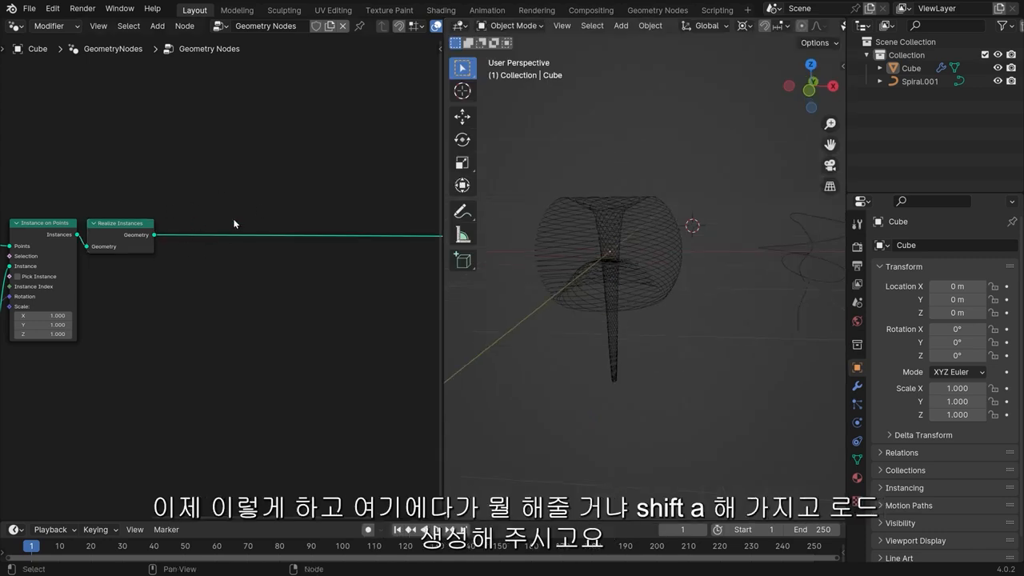
{"action": "key", "text": "shift+a"}
{"action": "left_click", "coordinate": [288, 147]}
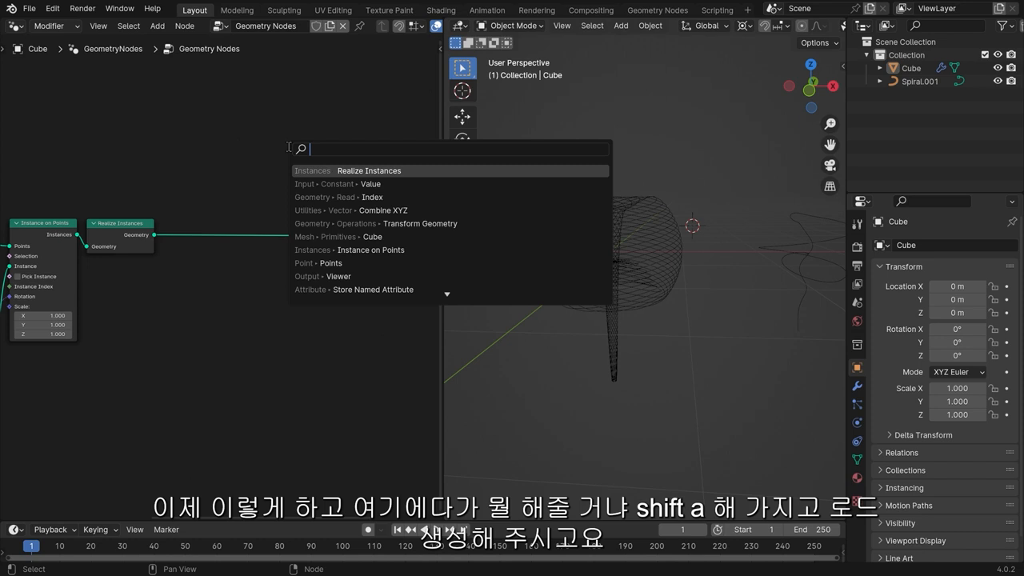
{"action": "type", "text": "cur to mesh"}
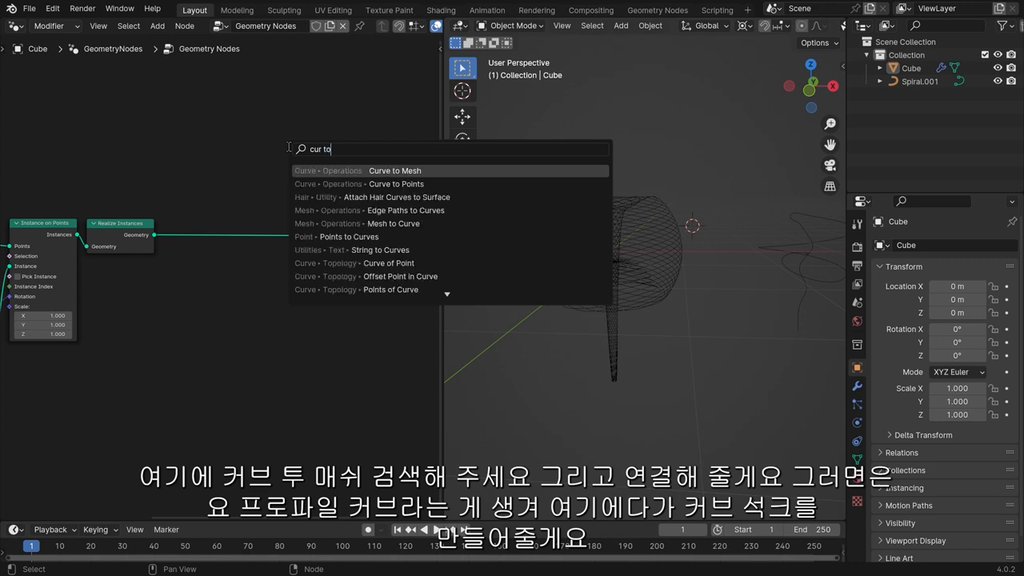
{"action": "key", "text": "Return"}
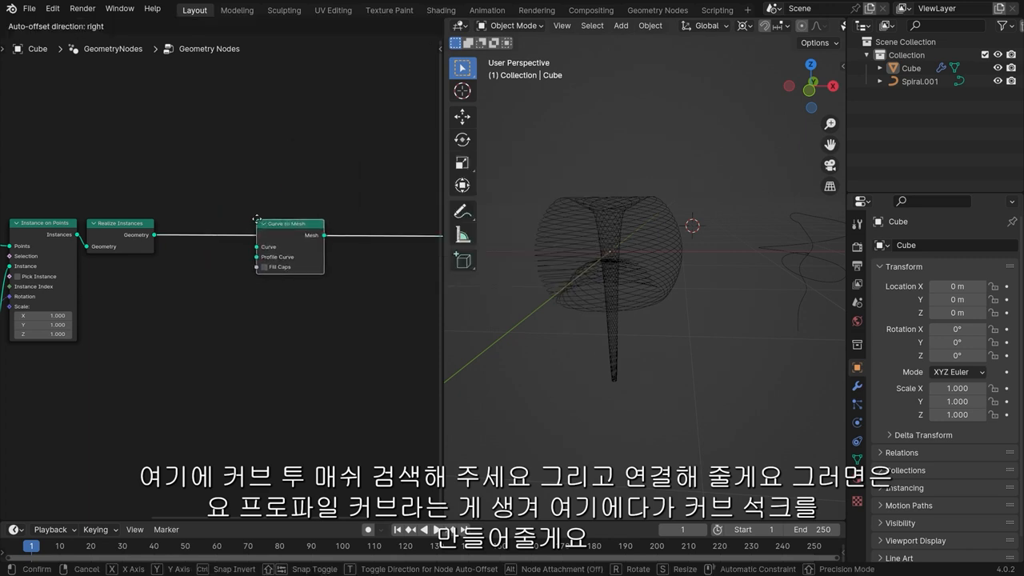
{"action": "left_click", "coordinate": [268, 223]}
{"action": "scroll", "coordinate": [280, 267], "scroll_direction": "up", "scroll_amount": 3}
{"action": "left_click_drag", "start_coordinate": [328, 202], "coordinate": [304, 197]}
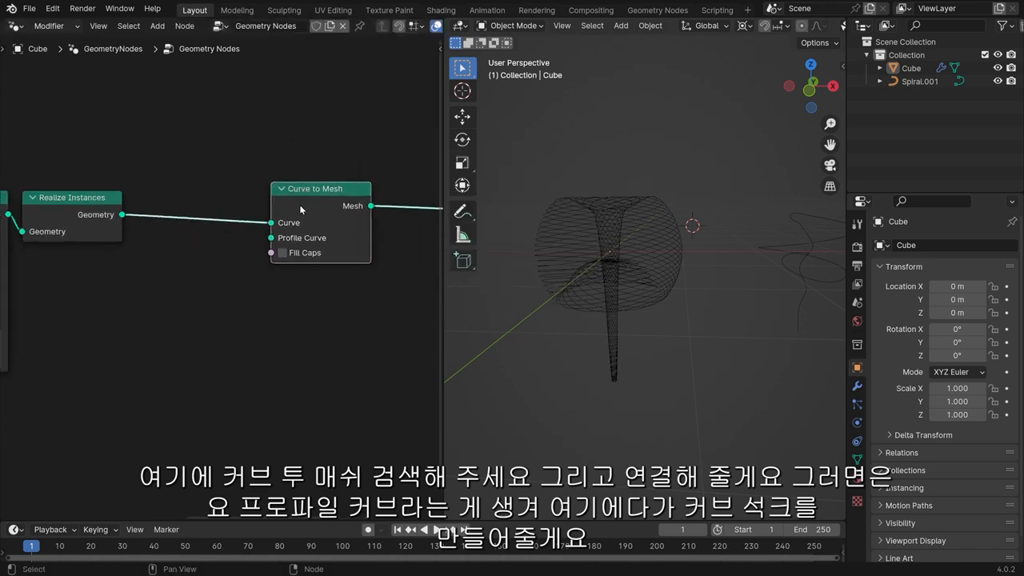
Step: Add a Curve Circle node below Realize Instances and connect its Curve output to the Profile Curve input of Curve to Mesh
{"action": "scroll", "coordinate": [154, 324], "scroll_direction": "down", "scroll_amount": 1}
{"action": "key", "text": "shift+a"}
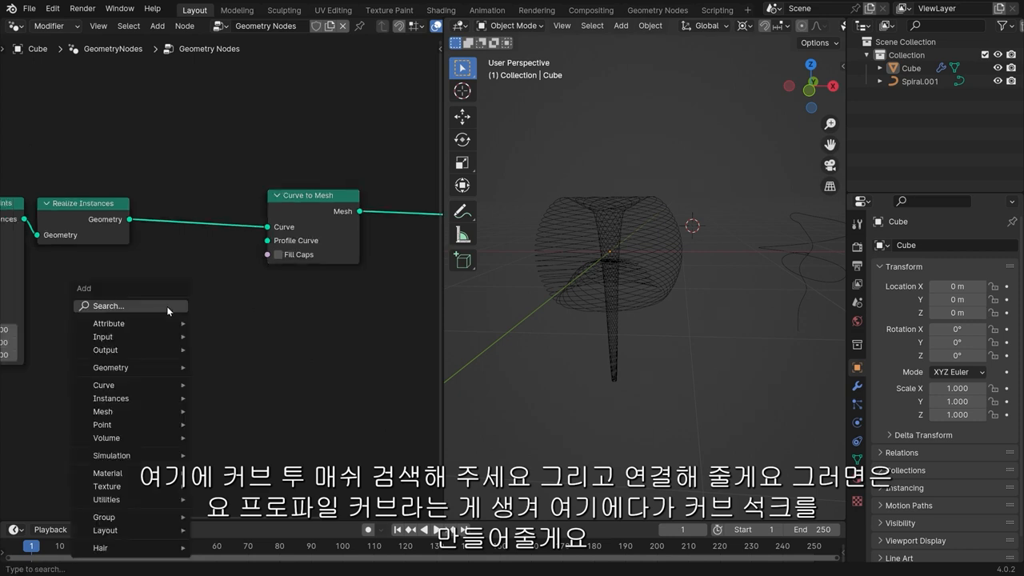
{"action": "left_click", "coordinate": [166, 306]}
{"action": "type", "text": "ci"}
{"action": "key", "text": "BackSpace"}
{"action": "key", "text": "BackSpace"}
{"action": "type", "text": "u ci"}
{"action": "key", "text": "Return"}
{"action": "left_click", "coordinate": [92, 316]}
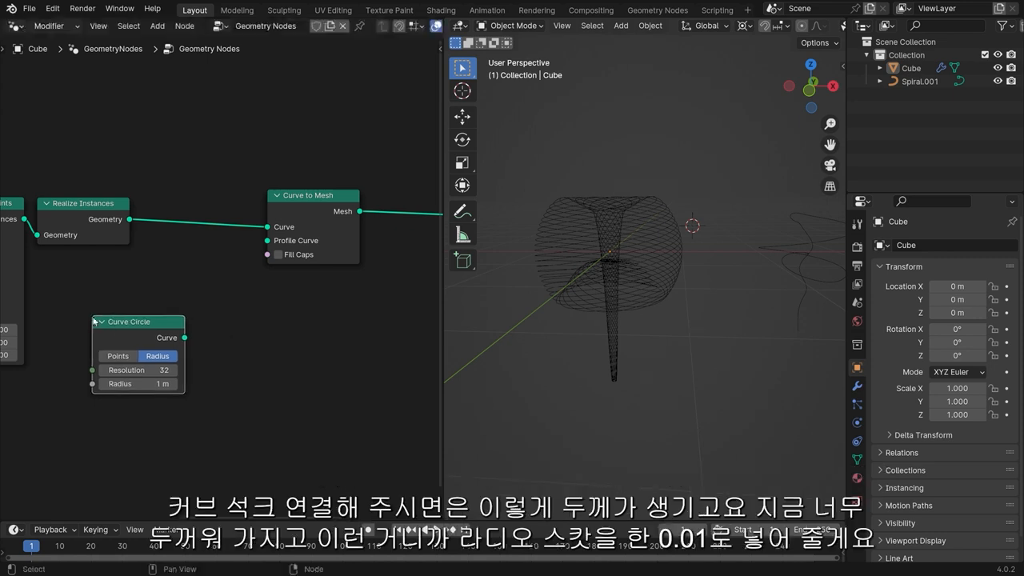
{"action": "left_click_drag", "start_coordinate": [185, 337], "coordinate": [268, 246]}
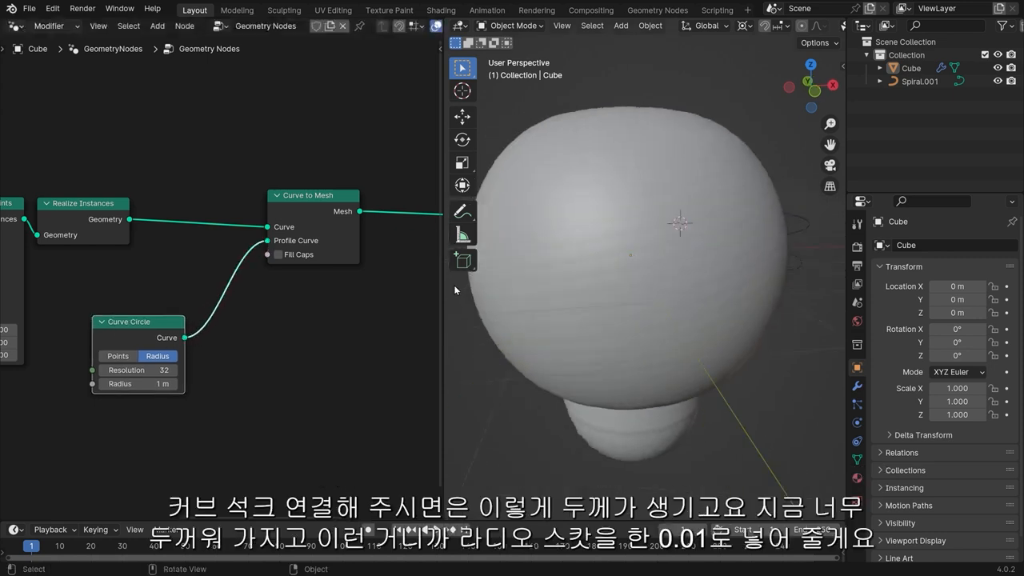
Step: Set the Curve Circle's radius to 0.02 m and space out the Curve Circle and Curve to Mesh nodes
{"action": "double_click", "coordinate": [141, 384]}
{"action": "key", "text": "BackSpace"}
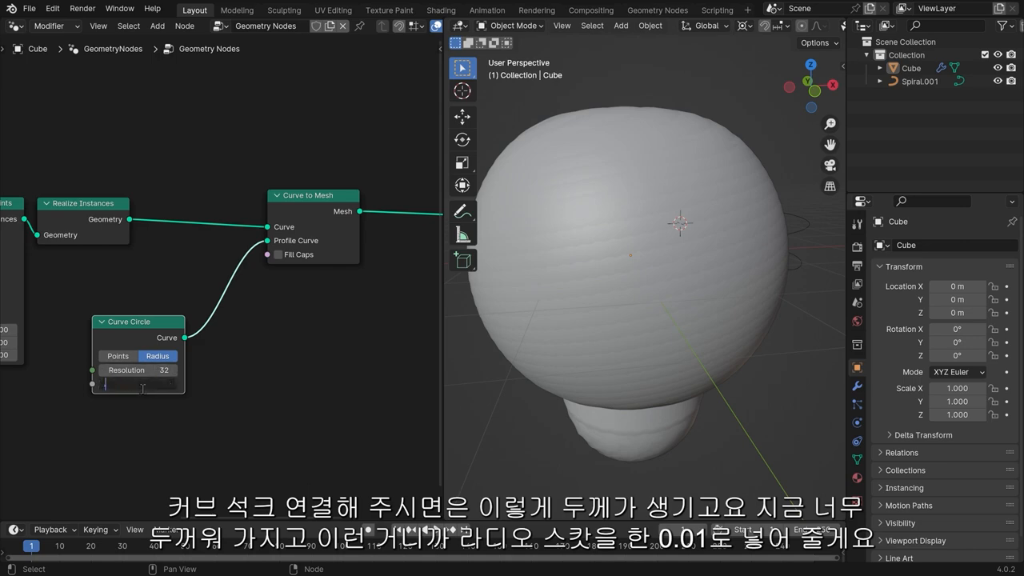
{"action": "type", "text": ".02"}
{"action": "key", "text": "Return"}
{"action": "scroll", "coordinate": [765, 193], "scroll_direction": "up", "scroll_amount": 4}
{"action": "scroll", "coordinate": [743, 195], "scroll_direction": "down", "scroll_amount": 2}
{"action": "scroll", "coordinate": [155, 312], "scroll_direction": "up", "scroll_amount": 1}
{"action": "left_click_drag", "start_coordinate": [155, 325], "coordinate": [252, 299]}
{"action": "scroll", "coordinate": [232, 288], "scroll_direction": "down", "scroll_amount": 1}
{"action": "left_click_drag", "start_coordinate": [305, 200], "coordinate": [352, 199]}
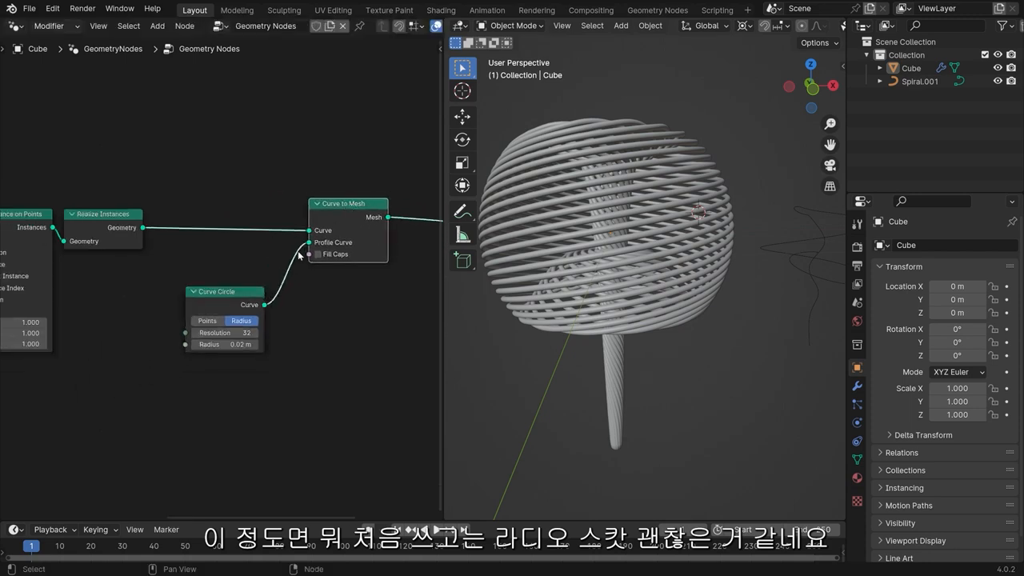
Step: Try a resolution of 8 on the Curve Circle, settle on 16, and move the node slightly closer to Curve to Mesh
{"action": "scroll", "coordinate": [244, 289], "scroll_direction": "up", "scroll_amount": 2}
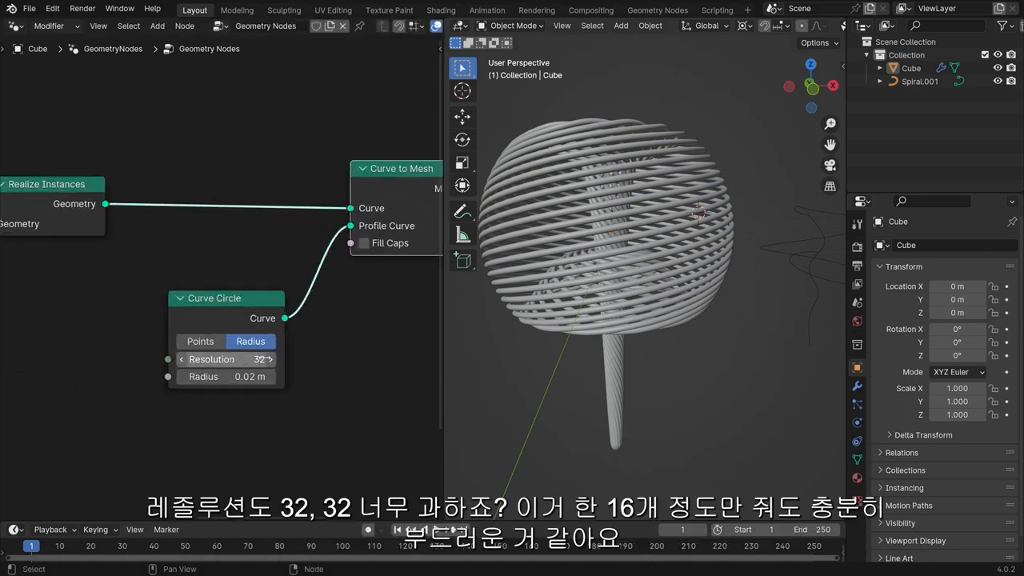
{"action": "scroll", "coordinate": [682, 259], "scroll_direction": "up", "scroll_amount": 6}
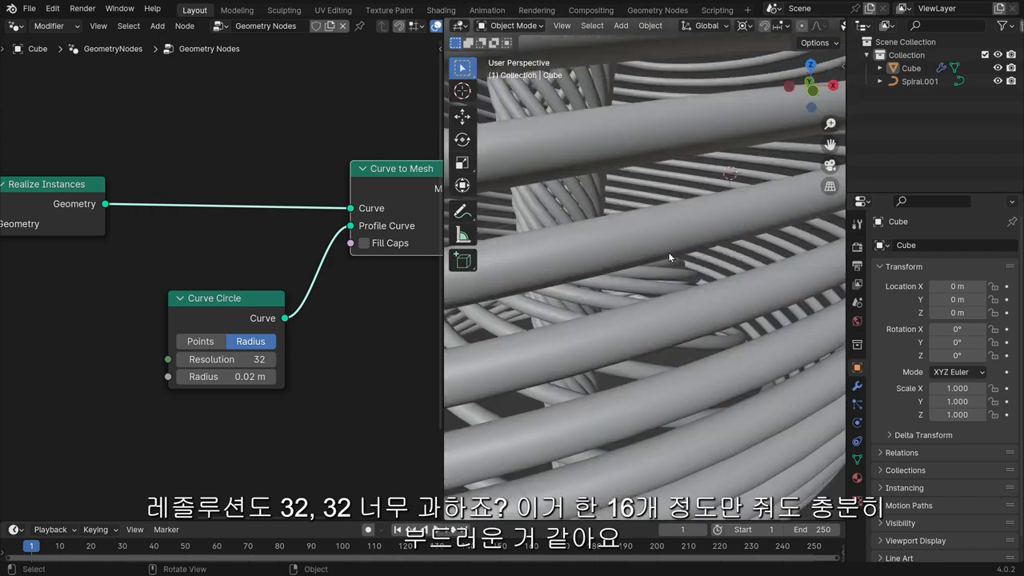
{"action": "left_click", "coordinate": [235, 362]}
{"action": "type", "text": "8"}
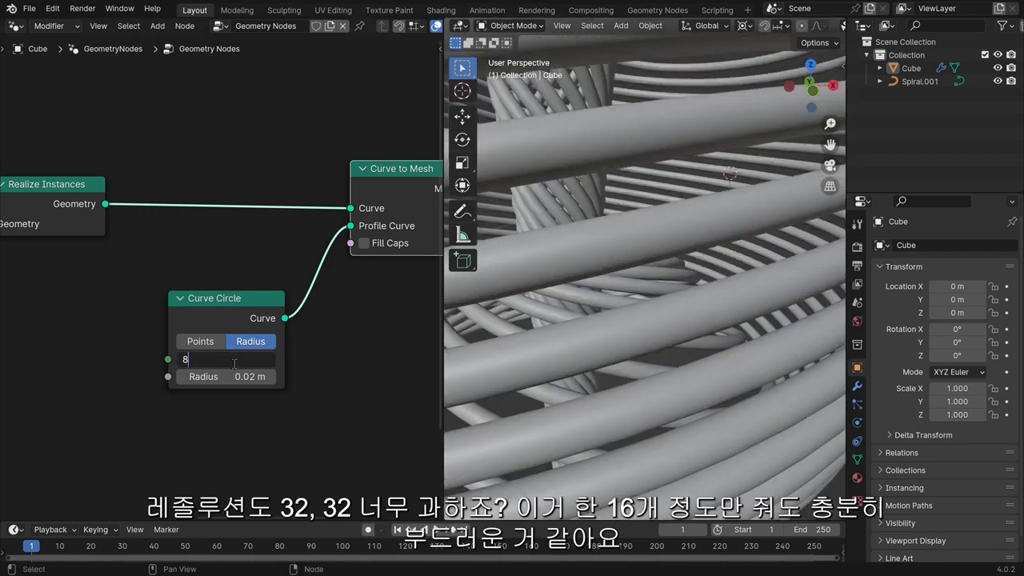
{"action": "key", "text": "Return"}
{"action": "left_click", "coordinate": [234, 362]}
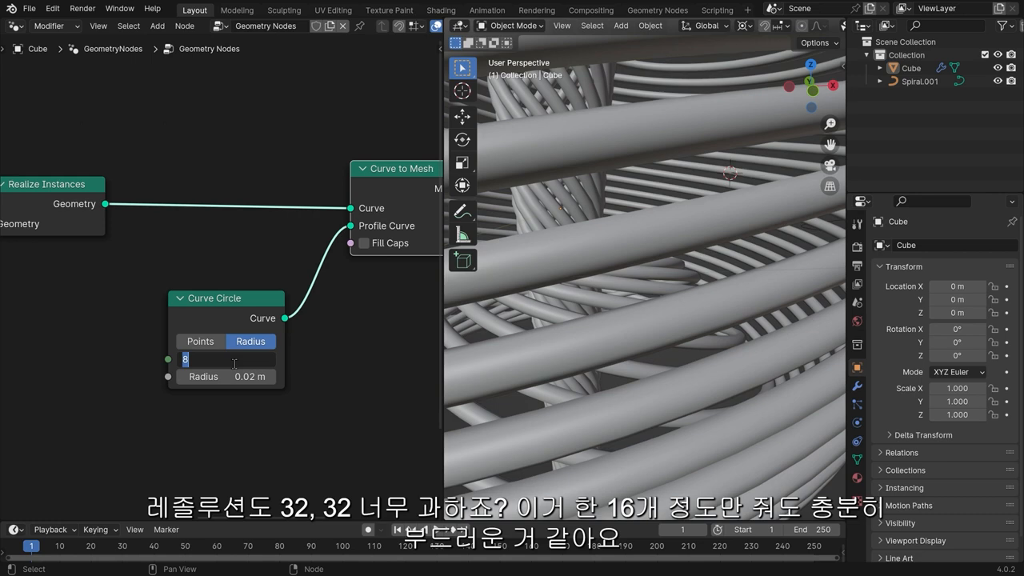
{"action": "key", "text": "Return"}
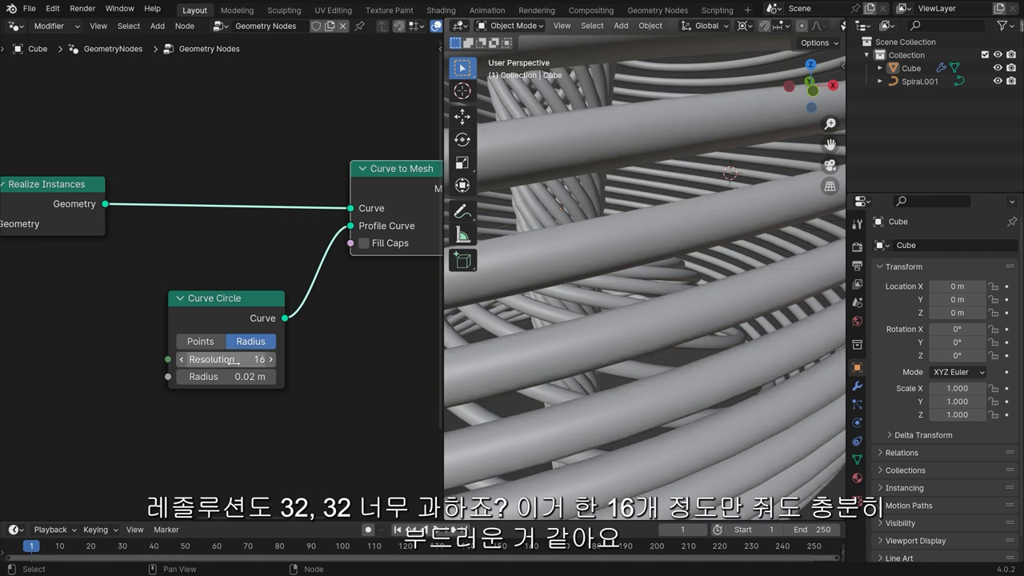
{"action": "scroll", "coordinate": [667, 156], "scroll_direction": "down", "scroll_amount": 10}
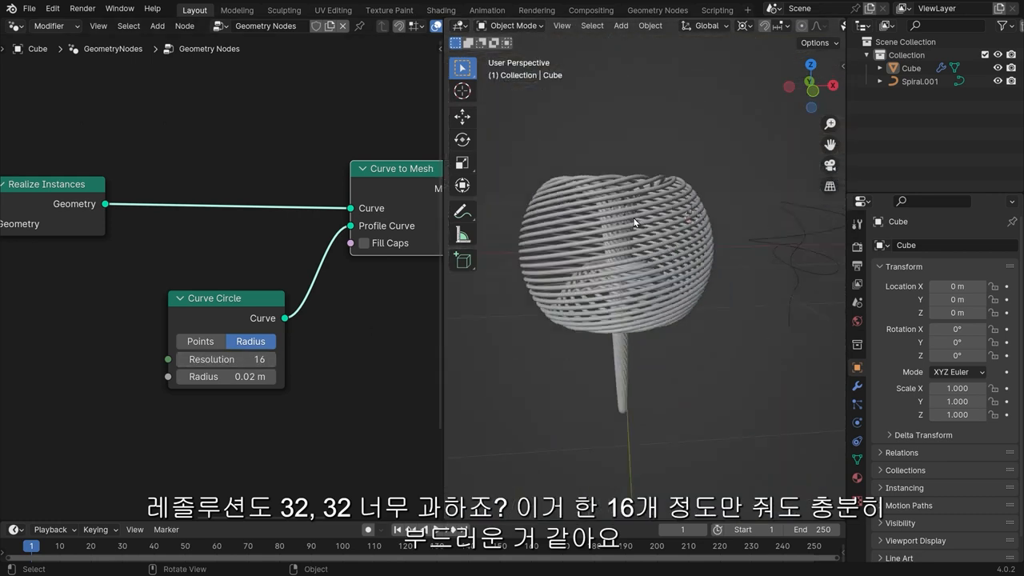
{"action": "scroll", "coordinate": [605, 231], "scroll_direction": "down", "scroll_amount": 1}
{"action": "left_click_drag", "start_coordinate": [221, 308], "coordinate": [248, 299]}
{"action": "scroll", "coordinate": [647, 257], "scroll_direction": "up", "scroll_amount": 3}
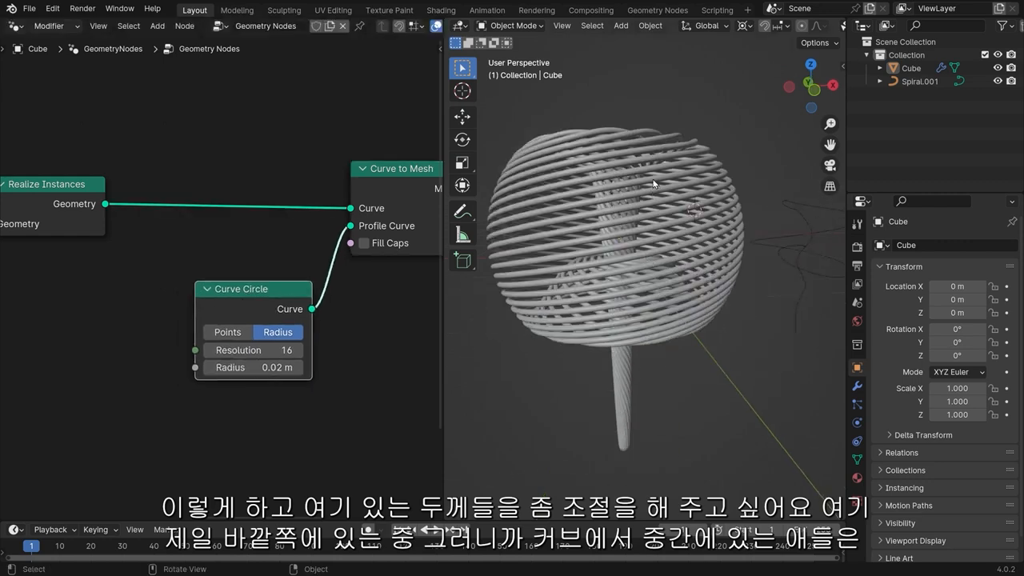
Step: Move the Curve Circle and Curve to Mesh nodes farther from Realize Instances to free space between them
{"action": "middle_click_drag", "start_coordinate": [662, 286], "coordinate": [656, 270]}
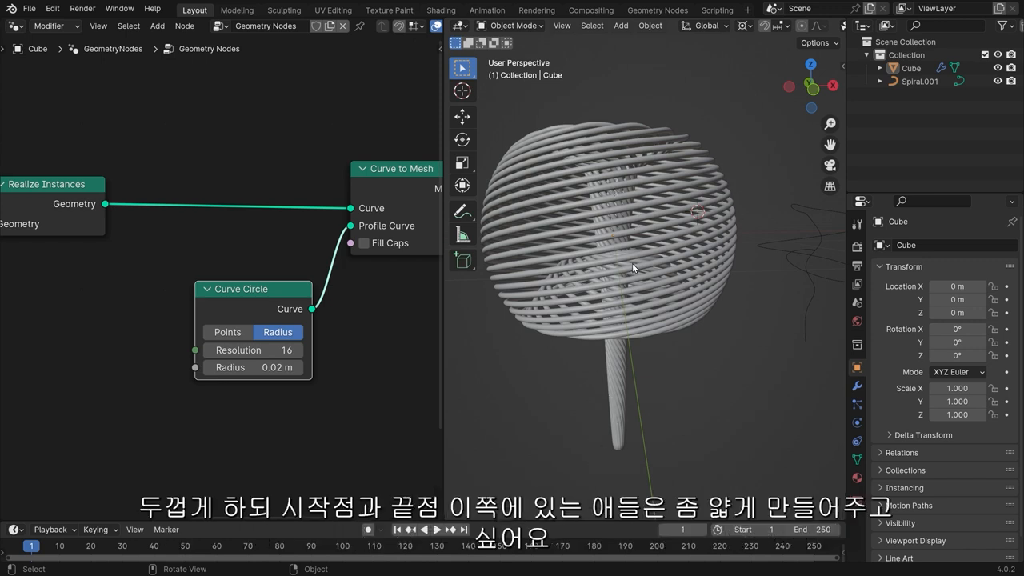
{"action": "scroll", "coordinate": [275, 295], "scroll_direction": "down", "scroll_amount": 2}
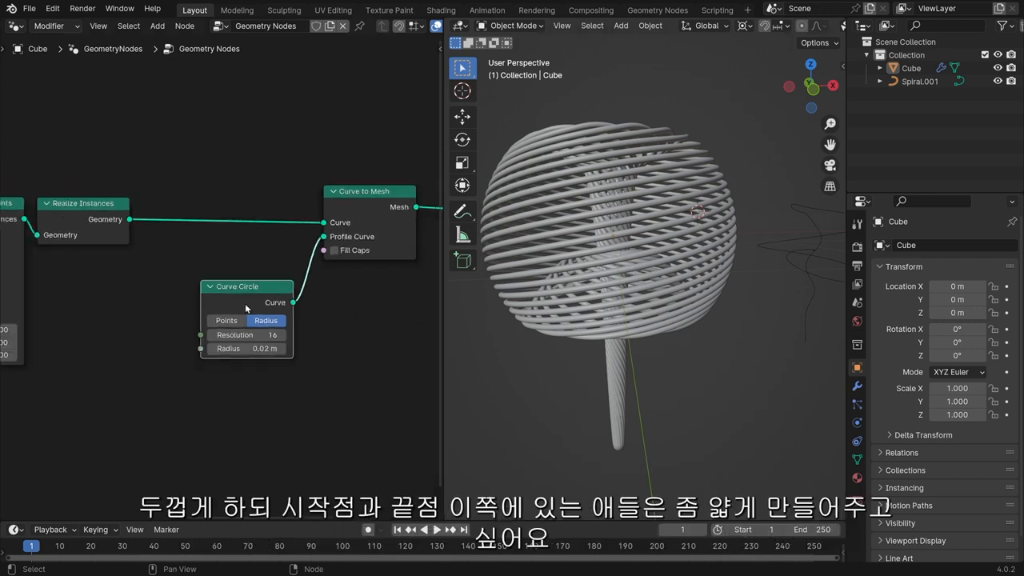
{"action": "left_click_drag", "start_coordinate": [269, 285], "coordinate": [283, 280]}
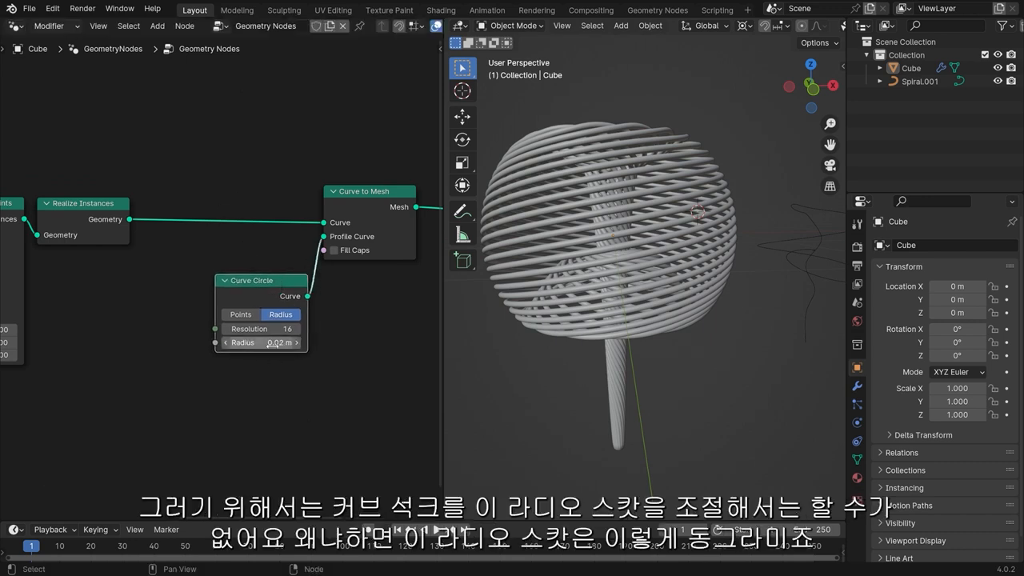
{"action": "scroll", "coordinate": [240, 328], "scroll_direction": "up", "scroll_amount": 2}
{"action": "mouse_move", "coordinate": [211, 381]}
{"action": "left_mouse_down"}
{"action": "mouse_move", "coordinate": [150, 408]}
{"action": "mouse_move", "coordinate": [208, 392]}
{"action": "left_mouse_up"}
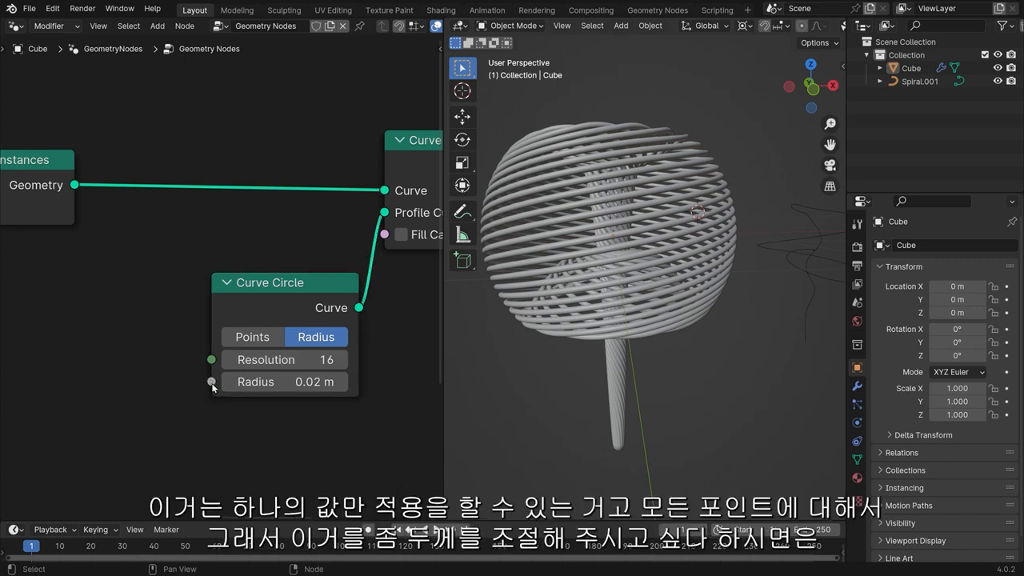
{"action": "scroll", "coordinate": [212, 264], "scroll_direction": "down", "scroll_amount": 3}
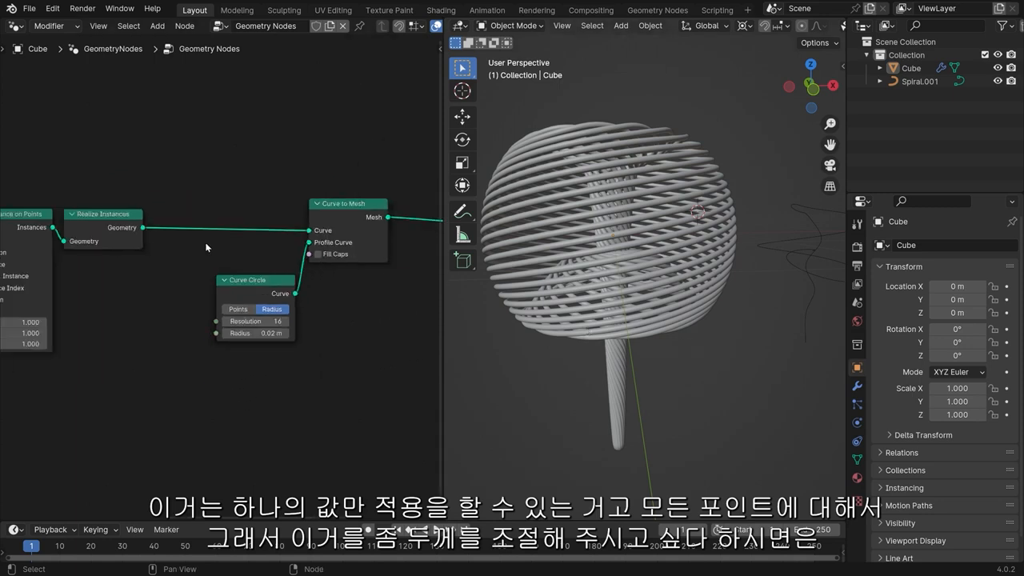
{"action": "scroll", "coordinate": [223, 276], "scroll_direction": "down", "scroll_amount": 2}
{"action": "left_click_drag", "start_coordinate": [223, 186], "coordinate": [361, 360]}
{"action": "left_click_drag", "start_coordinate": [310, 233], "coordinate": [360, 235]}
{"action": "left_click", "coordinate": [320, 226]}
{"action": "scroll", "coordinate": [303, 228], "scroll_direction": "up", "scroll_amount": 5}
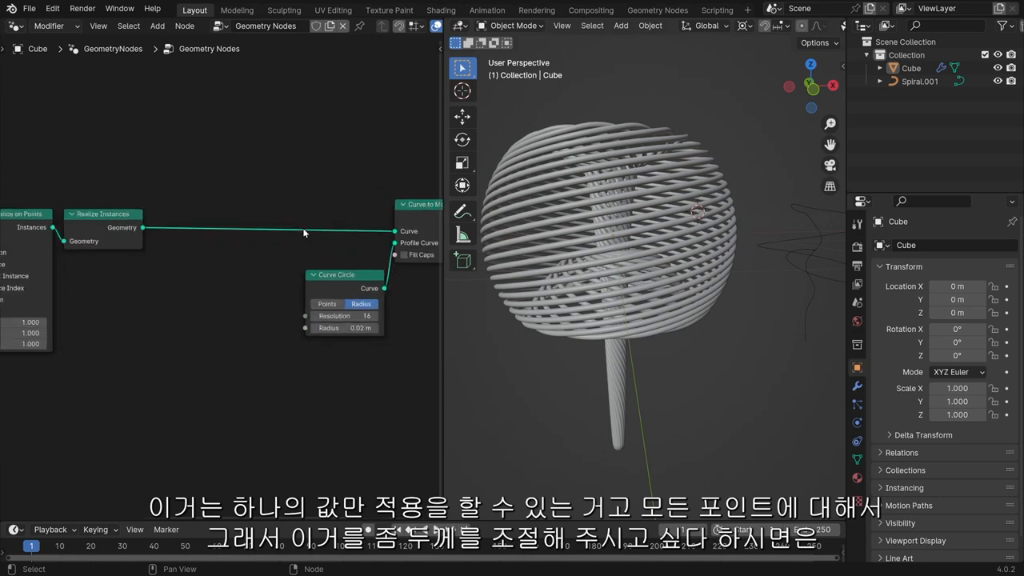
Step: Insert a Set Curve Radius node on the link after Realize Instances and set its radius to 1 m
{"action": "key", "text": "shift+a"}
{"action": "left_click", "coordinate": [283, 174]}
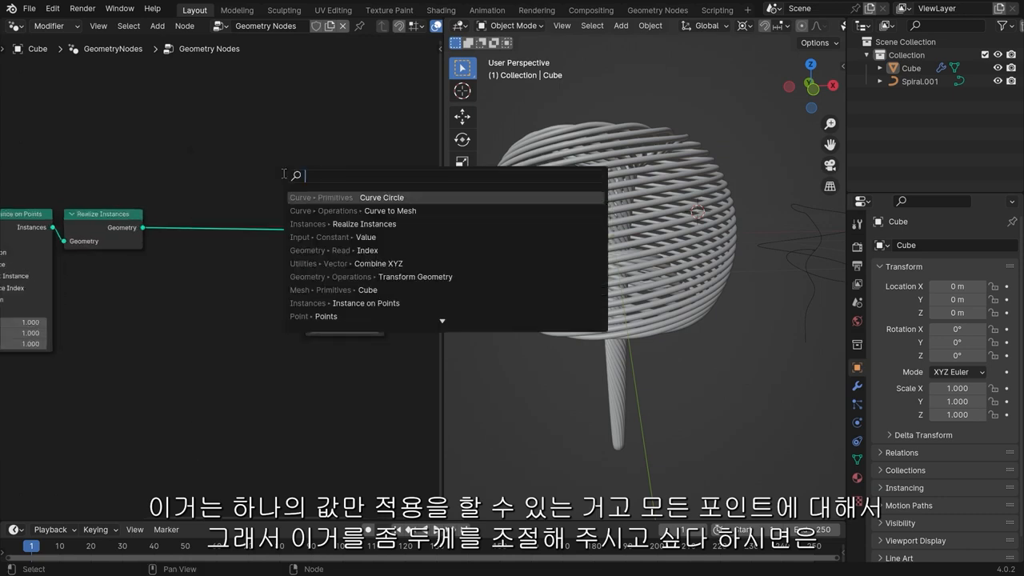
{"action": "type", "text": "set ra"}
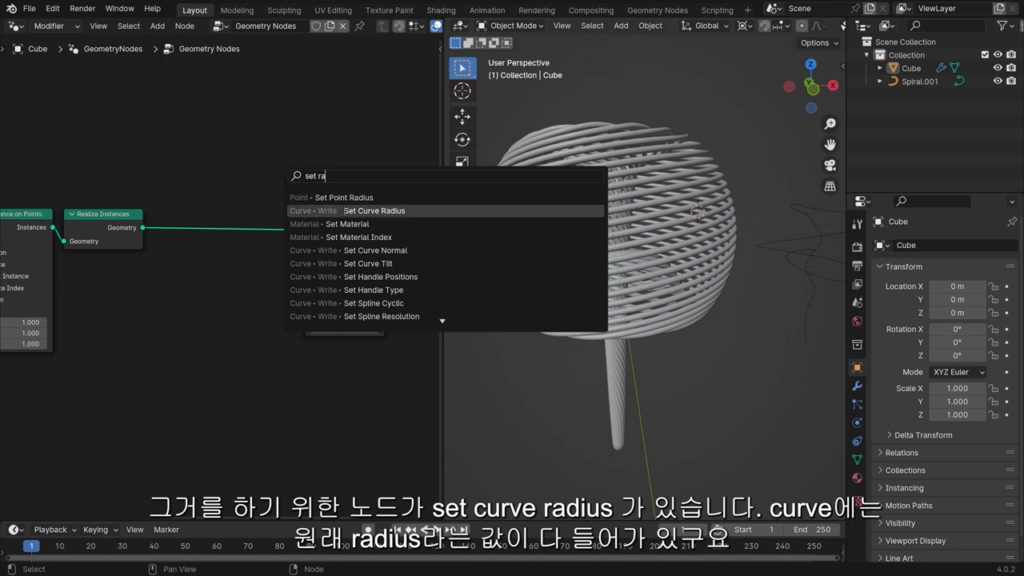
{"action": "left_click", "coordinate": [375, 210]}
{"action": "left_click", "coordinate": [238, 220]}
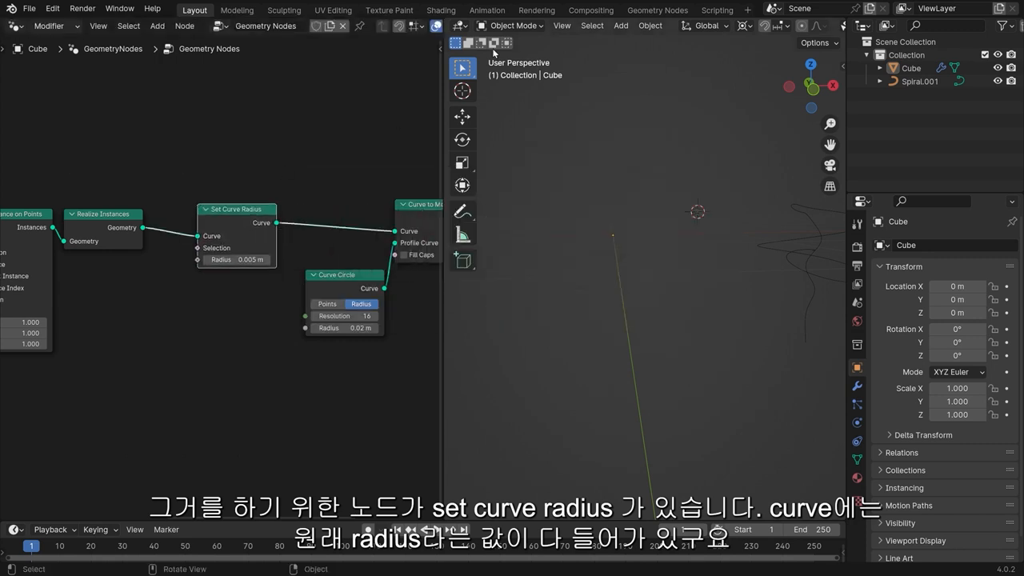
{"action": "left_click", "coordinate": [238, 259]}
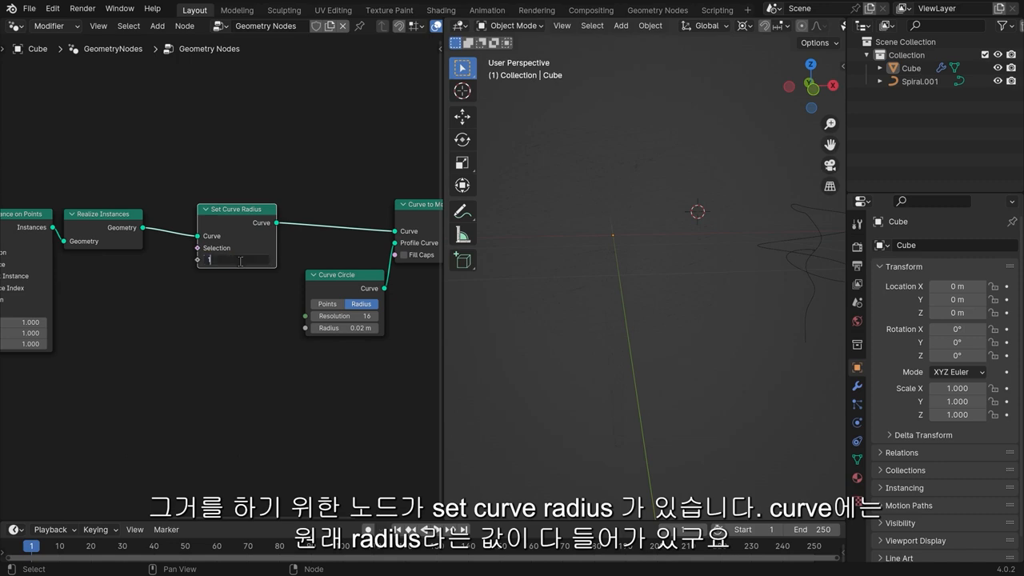
{"action": "type", "text": "1"}
{"action": "key", "text": "Return"}
Step: Show the Control Point data of the Set Curve Radius output through a Viewer node in a Spreadsheet area above the 3D viewport
{"action": "left_click_drag", "start_coordinate": [446, 20], "coordinate": [460, 238]}
{"action": "left_click", "coordinate": [462, 26]}
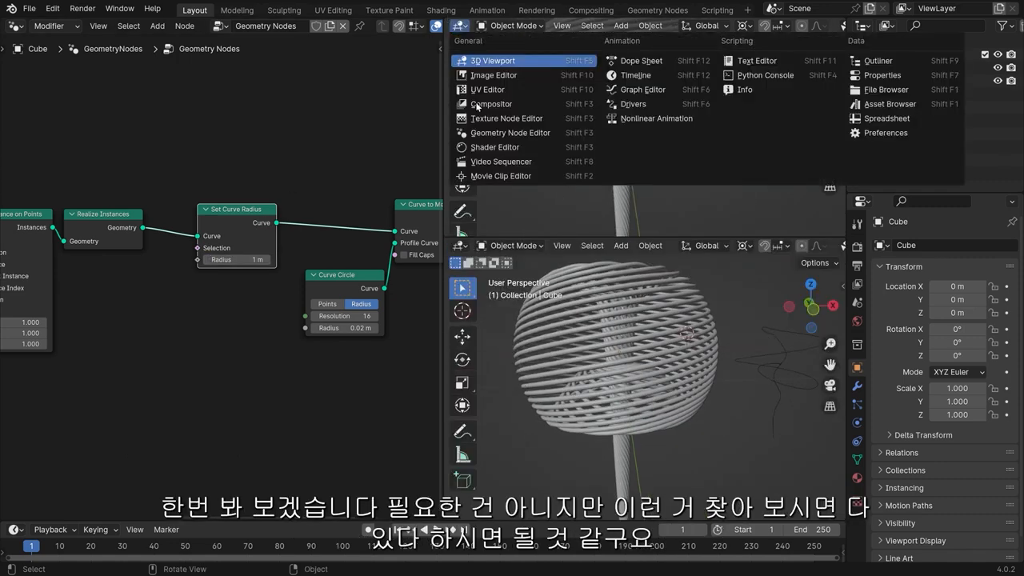
{"action": "left_click", "coordinate": [885, 118]}
{"action": "left_click", "coordinate": [255, 209], "text": "ctrl+shift"}
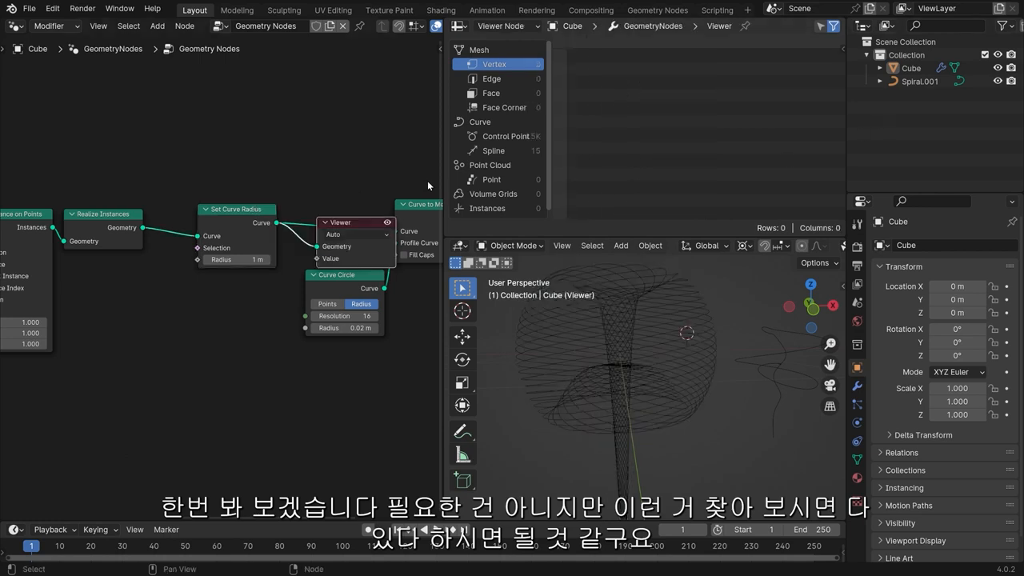
{"action": "left_click", "coordinate": [494, 151]}
{"action": "left_click", "coordinate": [508, 138]}
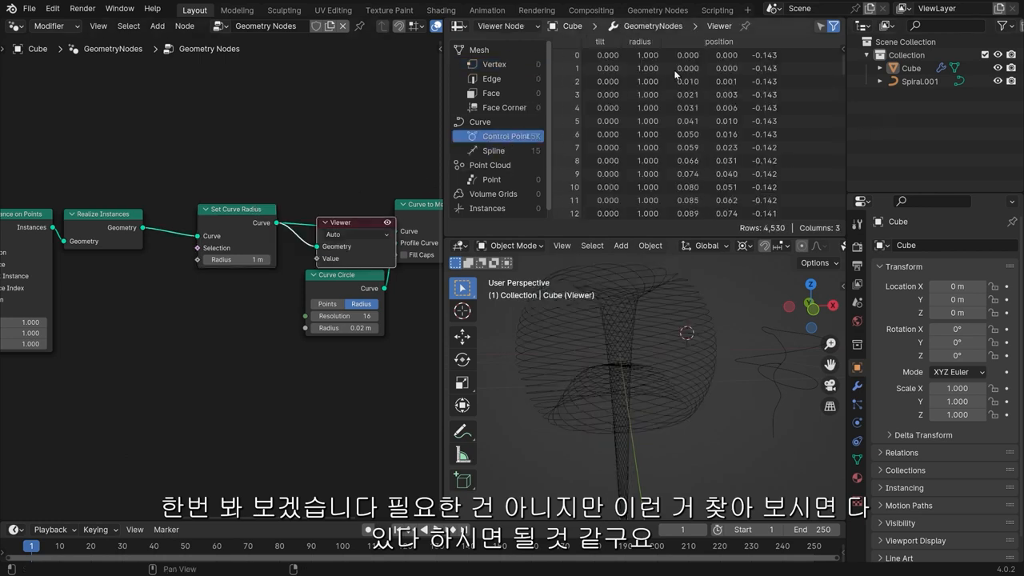
Step: Move the Viewer node clear, lower the Set Curve Radius value to 0.7 m and check the Spreadsheet's radius column
{"action": "left_click_drag", "start_coordinate": [349, 222], "coordinate": [330, 118]}
{"action": "left_click_drag", "start_coordinate": [234, 209], "coordinate": [228, 205]}
{"action": "left_click_drag", "start_coordinate": [239, 257], "coordinate": [215, 256]}
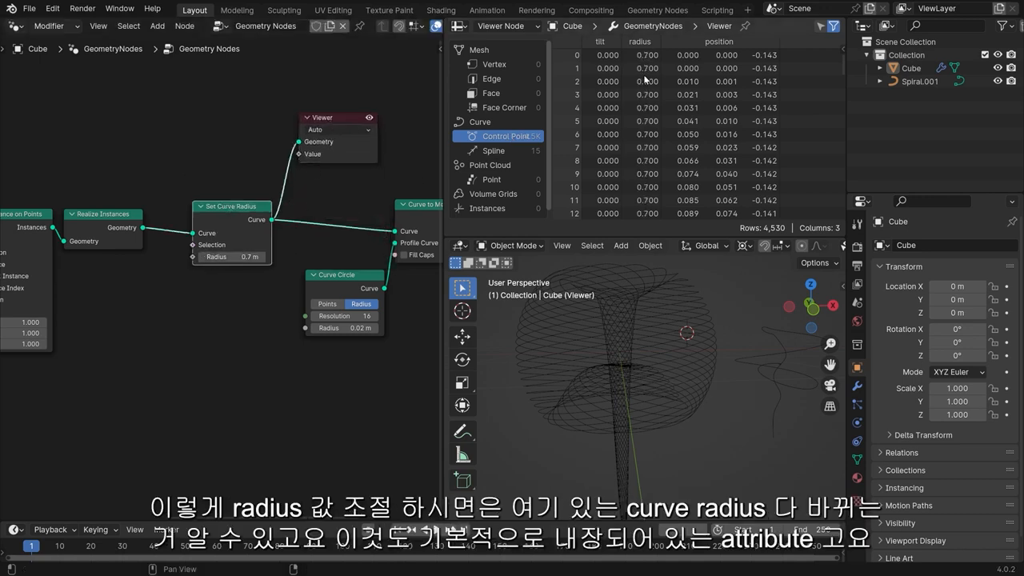
{"action": "scroll", "coordinate": [642, 188], "scroll_direction": "down", "scroll_amount": 5}
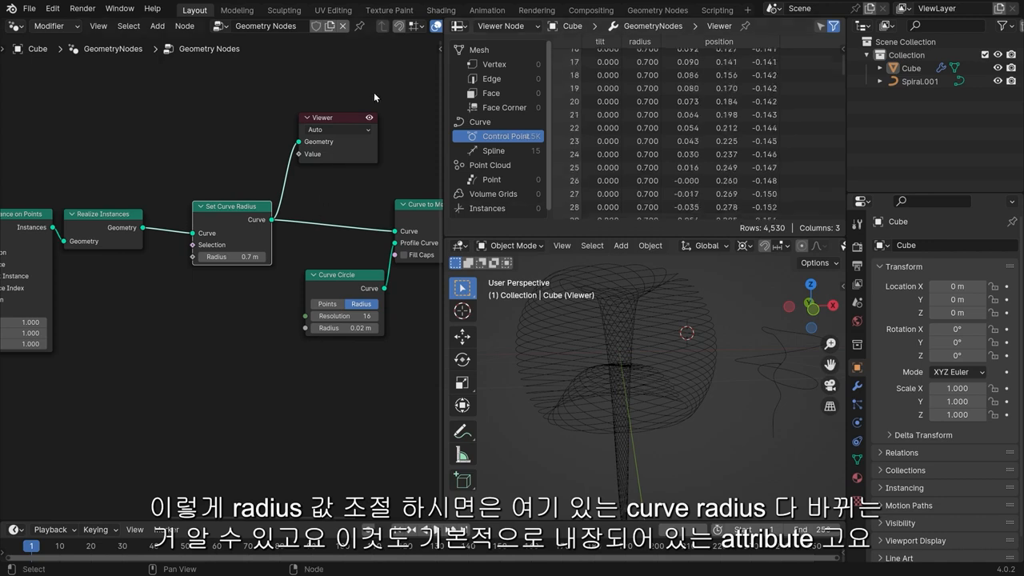
Step: Delete the Viewer node and set the Set Curve Radius value to 0.96 m
{"action": "left_click", "coordinate": [346, 120]}
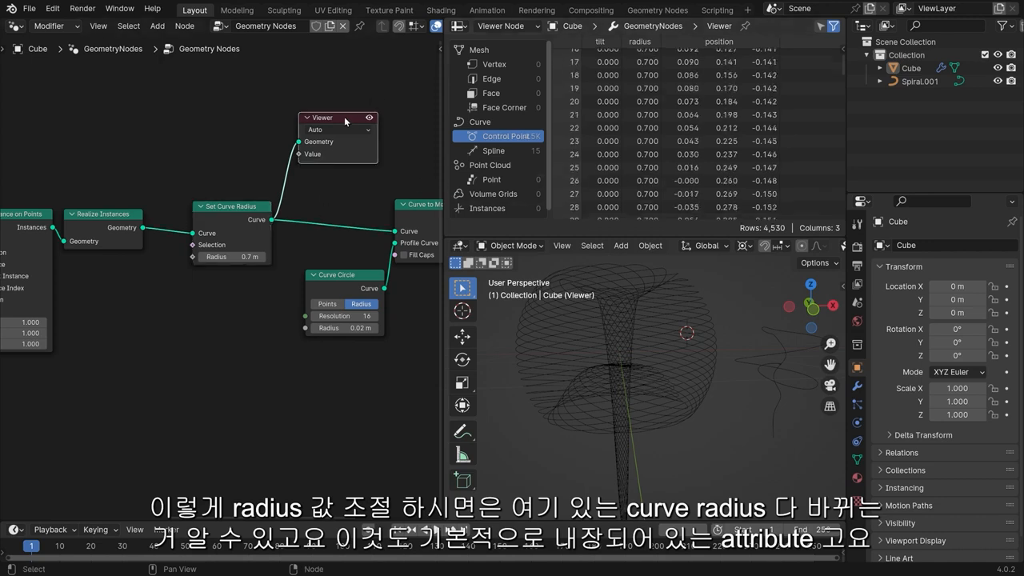
{"action": "key", "text": "Delete"}
{"action": "left_click_drag", "start_coordinate": [232, 257], "coordinate": [253, 257]}
Step: Compare the radius sockets of the Set Curve Radius and Curve Circle nodes, and close the Spreadsheet area
{"action": "scroll", "coordinate": [229, 262], "scroll_direction": "up", "scroll_amount": 2}
{"action": "scroll", "coordinate": [229, 262], "scroll_direction": "up", "scroll_amount": 2}
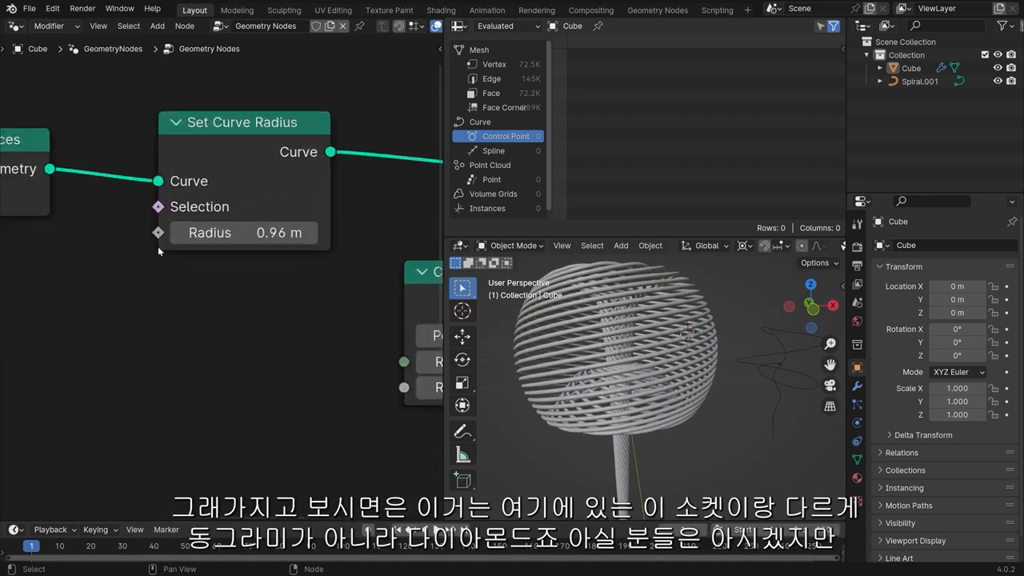
{"action": "middle_click_drag", "start_coordinate": [401, 399], "coordinate": [319, 380]}
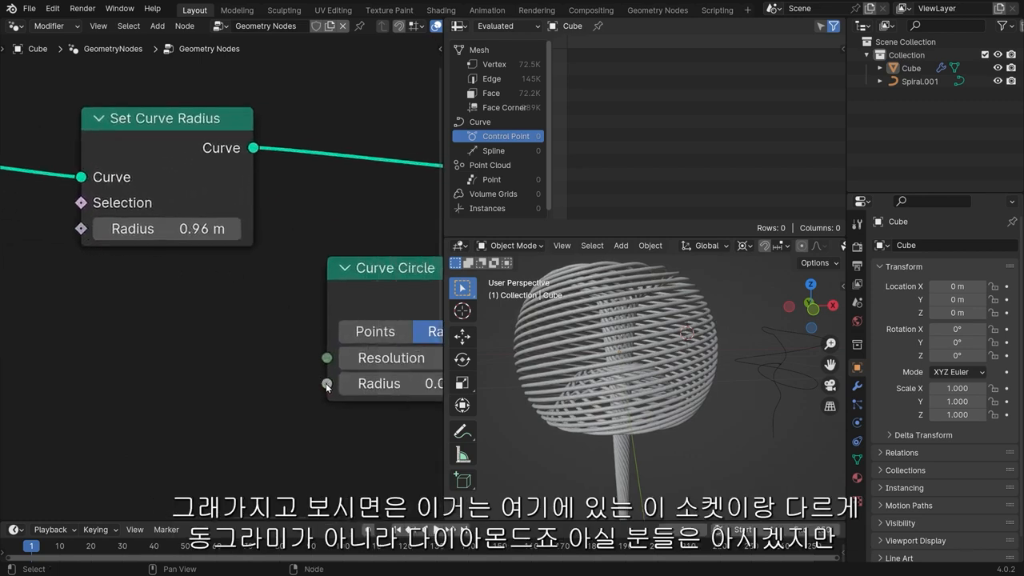
{"action": "middle_click_drag", "start_coordinate": [89, 228], "coordinate": [180, 272]}
{"action": "left_click_drag", "start_coordinate": [241, 164], "coordinate": [268, 151]}
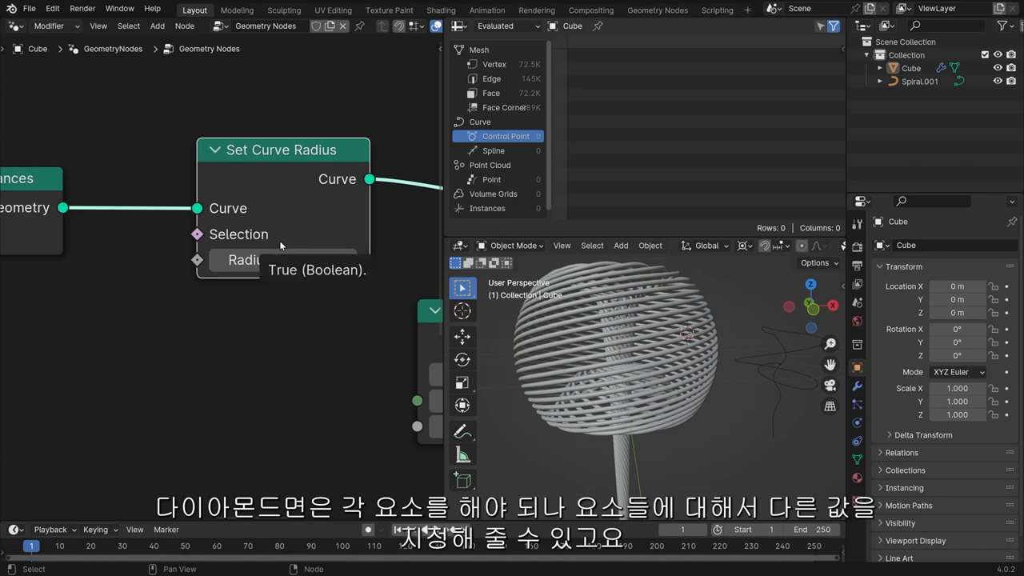
{"action": "scroll", "coordinate": [219, 189], "scroll_direction": "down", "scroll_amount": 5}
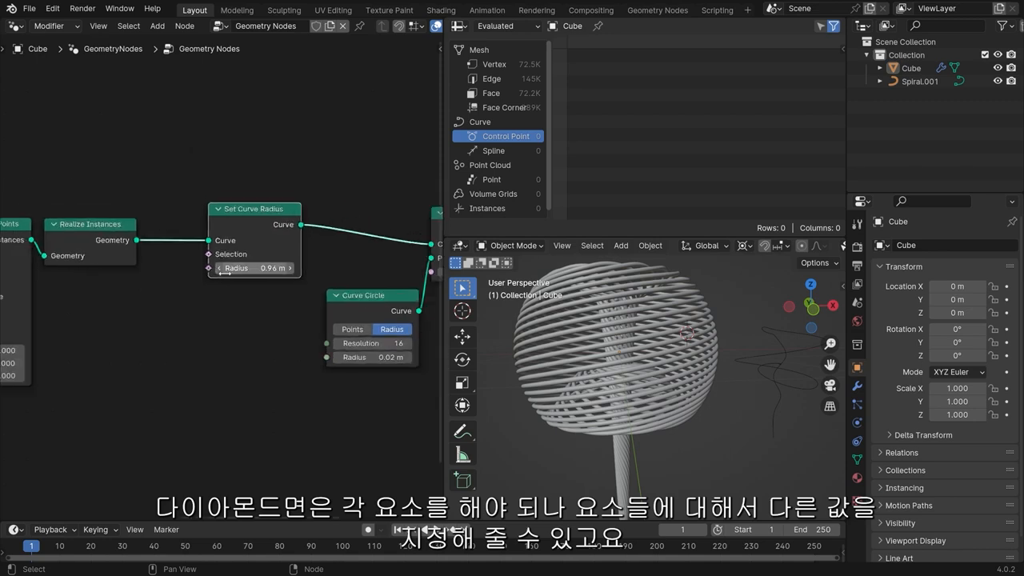
{"action": "scroll", "coordinate": [216, 192], "scroll_direction": "up", "scroll_amount": 2}
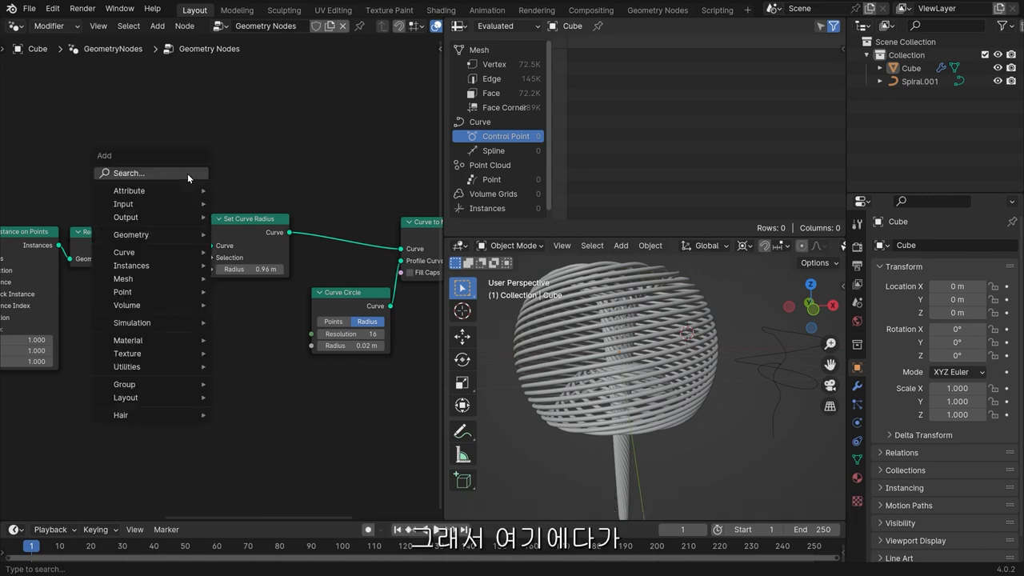
{"action": "left_click_drag", "start_coordinate": [448, 242], "coordinate": [459, 189]}
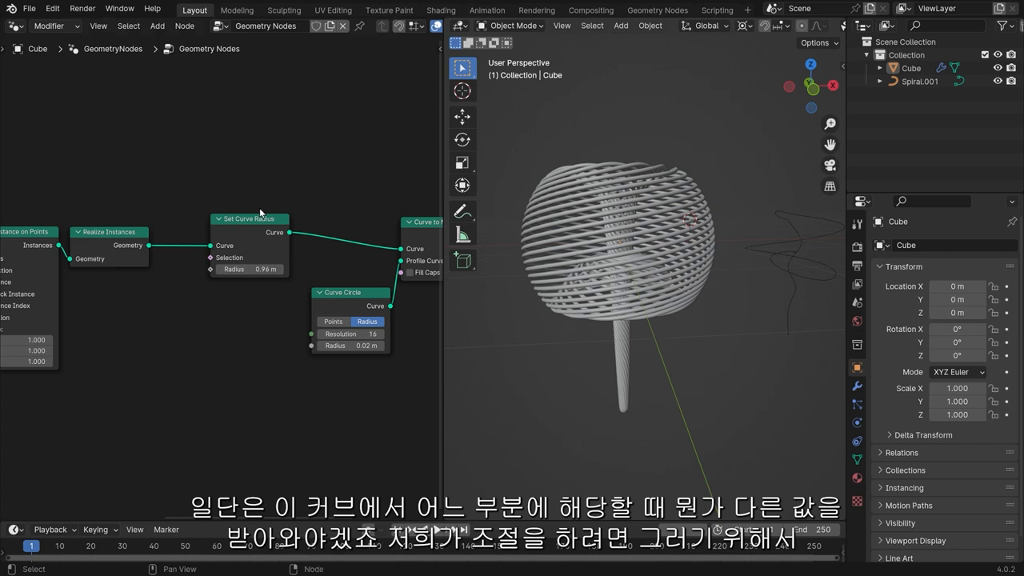
Step: Shift the Set Curve Radius node slightly and add a Spline Parameter node below the Realize Instances node
{"action": "left_click_drag", "start_coordinate": [259, 237], "coordinate": [269, 239]}
{"action": "key", "text": "shift+a"}
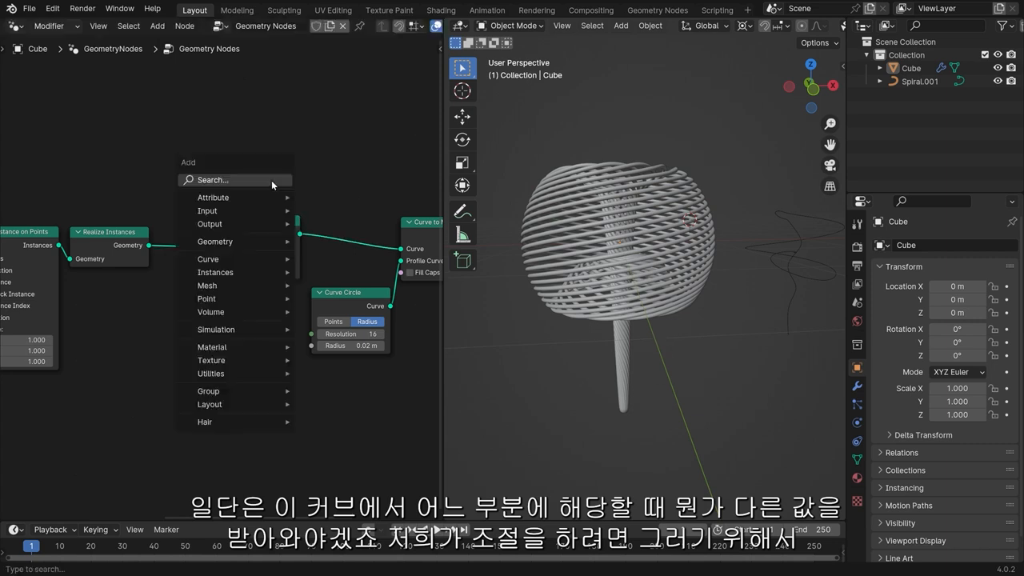
{"action": "left_click", "coordinate": [271, 180]}
{"action": "type", "text": "spl"}
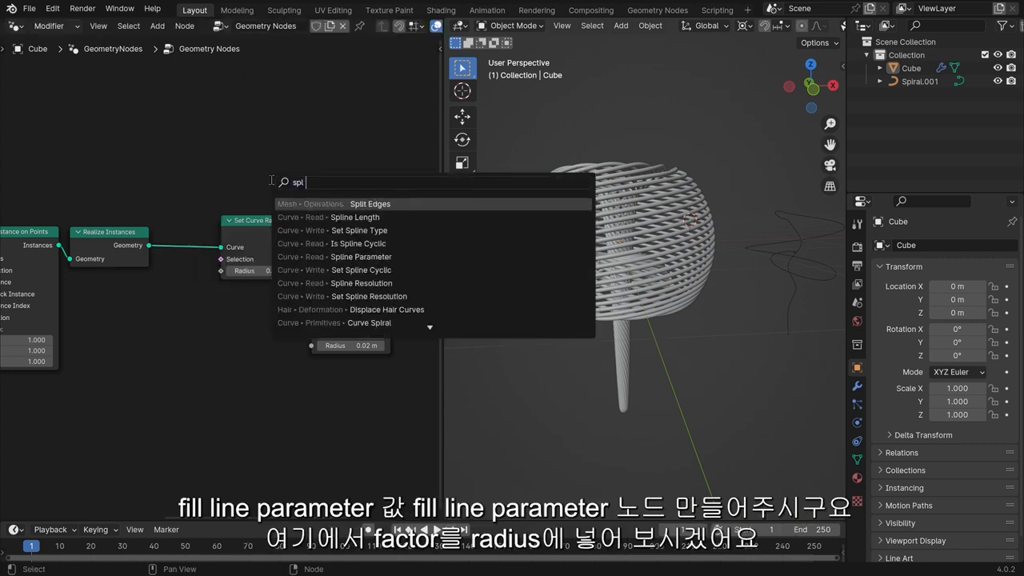
{"action": "type", "text": " pa"}
{"action": "key", "text": "Return"}
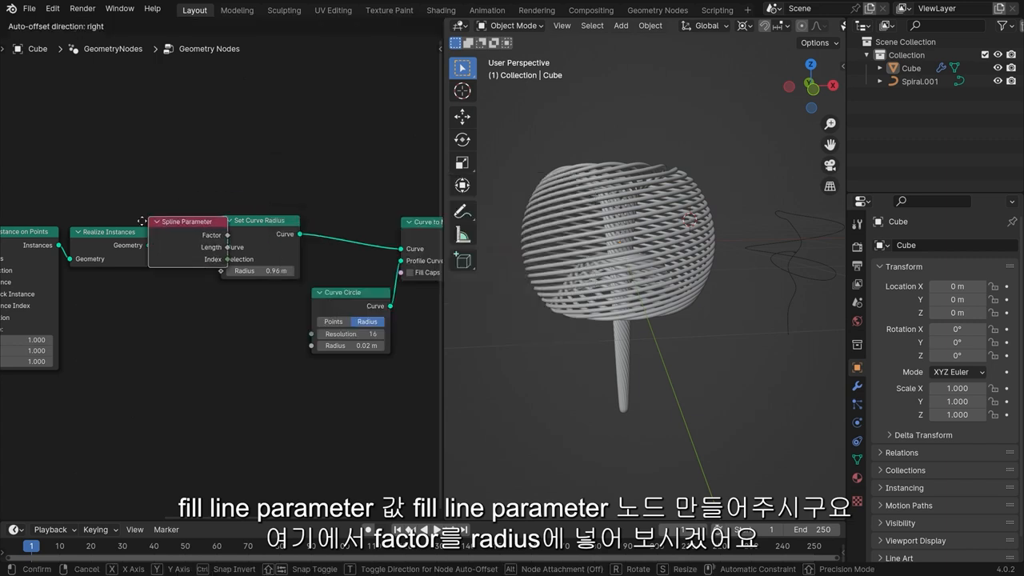
{"action": "left_click", "coordinate": [71, 328]}
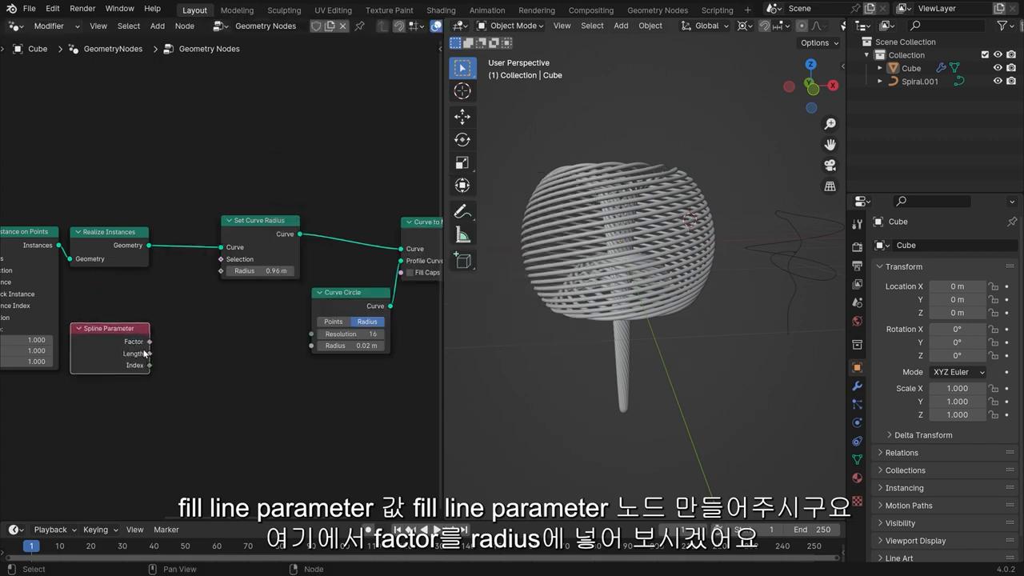
Step: Connect the Spline Parameter's Factor to the Set Curve Radius node's Radius input and move the Curve Circle node clear
{"action": "left_click_drag", "start_coordinate": [149, 342], "coordinate": [221, 271]}
{"action": "left_click_drag", "start_coordinate": [371, 295], "coordinate": [376, 296]}
{"action": "left_click", "coordinate": [384, 297]}
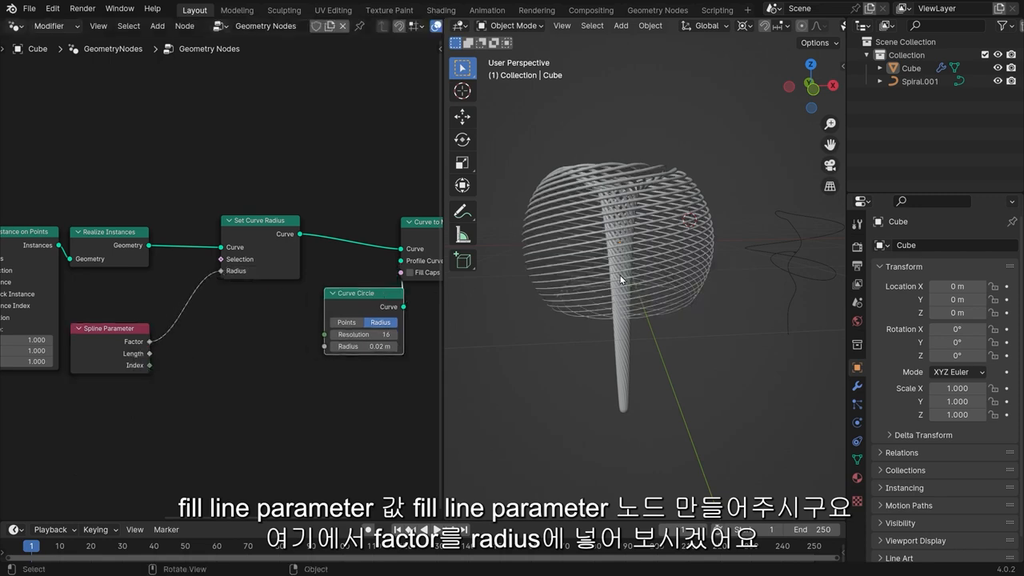
{"action": "scroll", "coordinate": [579, 259], "scroll_direction": "up", "scroll_amount": 4}
{"action": "scroll", "coordinate": [543, 251], "scroll_direction": "down", "scroll_amount": 1}
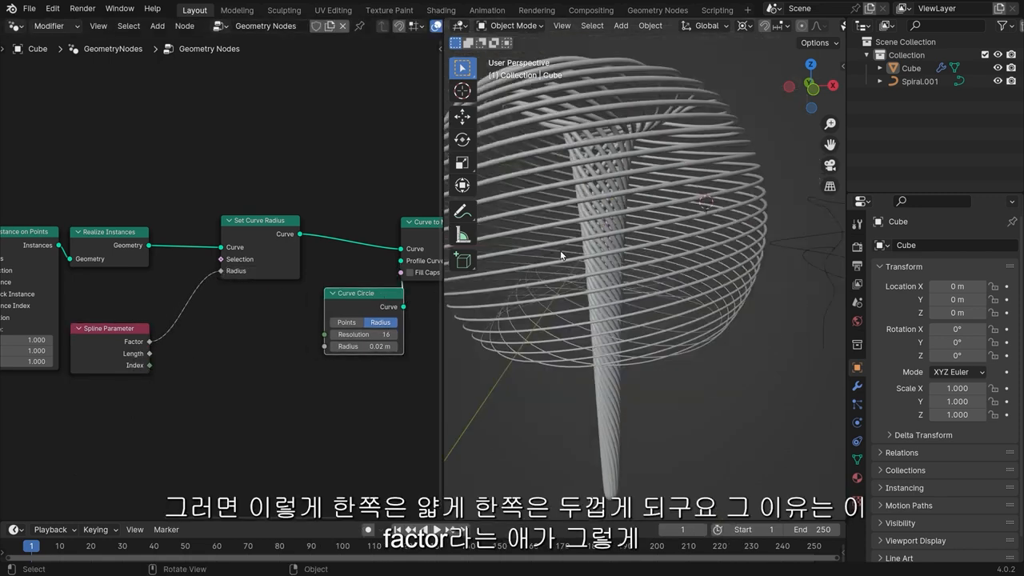
{"action": "scroll", "coordinate": [199, 304], "scroll_direction": "up", "scroll_amount": 2}
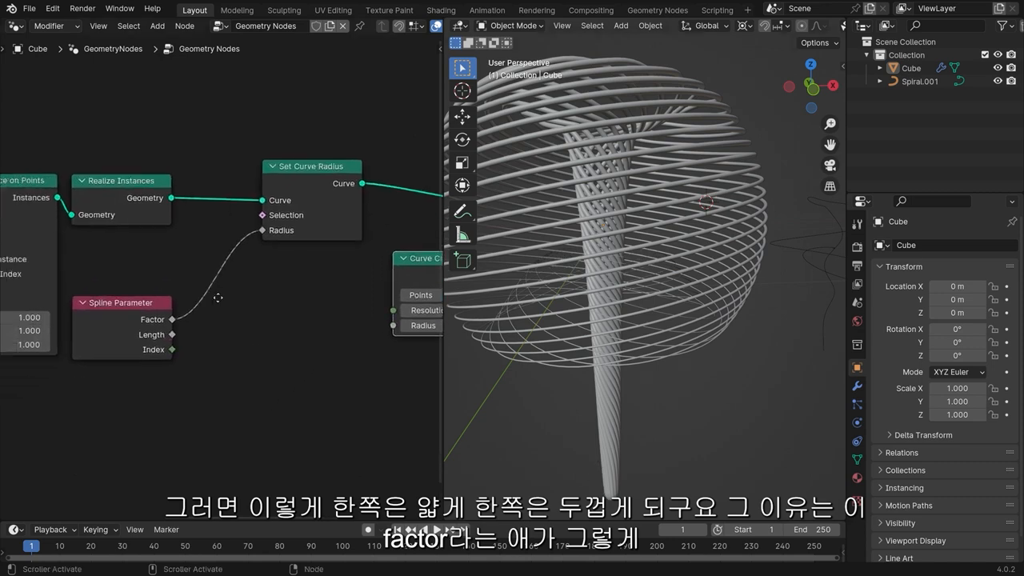
Step: Annotate a horizontal line above the model with S and E at its ends and 0, an arrow and 1 over it
{"action": "scroll", "coordinate": [700, 249], "scroll_direction": "down", "scroll_amount": 3}
{"action": "key", "text": "shift+space"}
{"action": "left_click", "coordinate": [687, 272]}
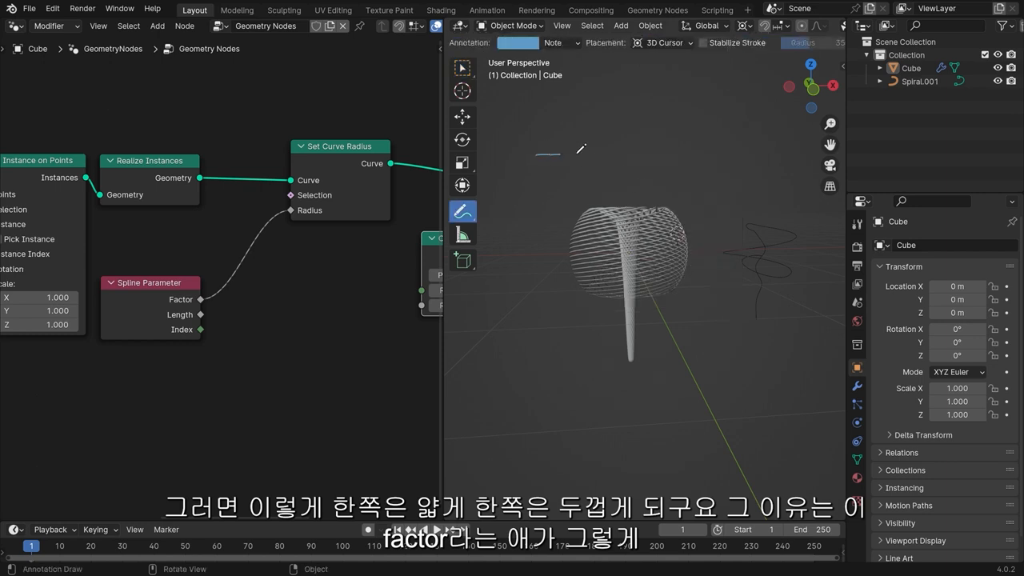
{"action": "left_click_drag", "start_coordinate": [536, 154], "coordinate": [714, 153]}
{"action": "left_click_drag", "start_coordinate": [526, 182], "coordinate": [514, 204]}
{"action": "mouse_move", "coordinate": [728, 185]}
{"action": "left_mouse_down"}
{"action": "mouse_move", "coordinate": [726, 206]}
{"action": "mouse_move", "coordinate": [725, 195]}
{"action": "left_mouse_up"}
{"action": "left_click_drag", "start_coordinate": [532, 122], "coordinate": [714, 138]}
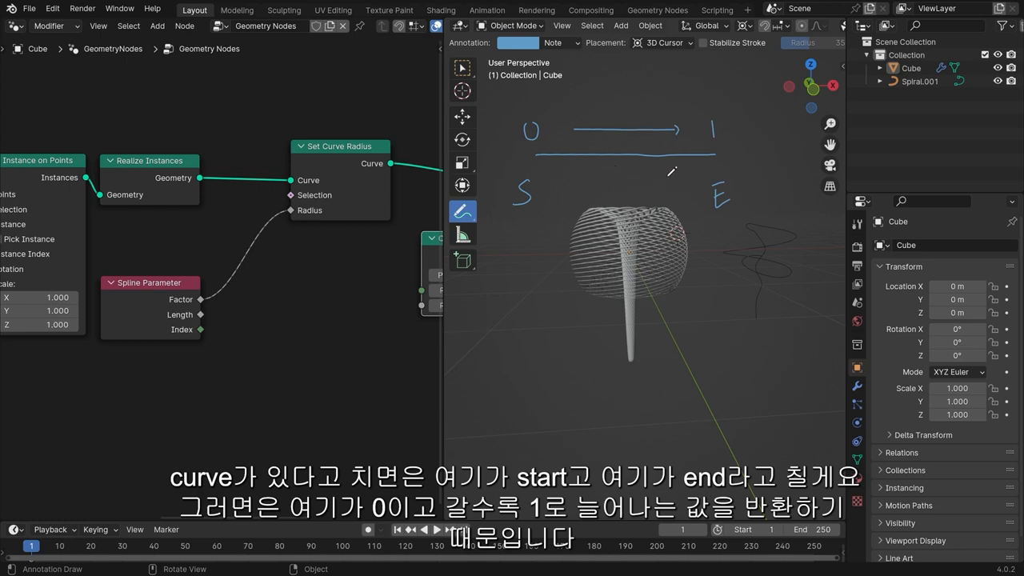
Step: Inspect the thickness along the tubes and move the Set Curve Radius node further from the Spline Parameter node
{"action": "middle_click_drag", "start_coordinate": [672, 172], "coordinate": [673, 180]}
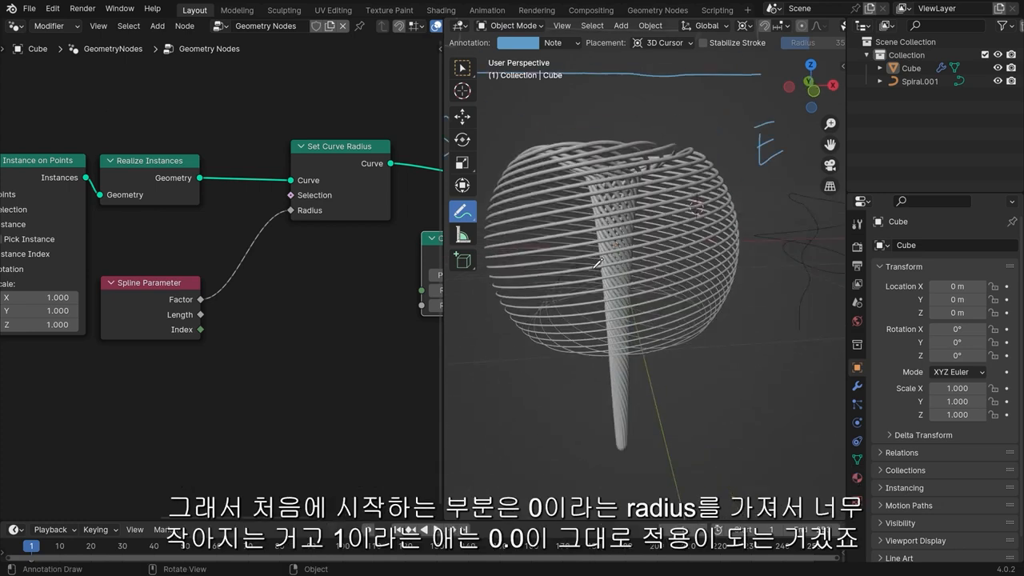
{"action": "scroll", "coordinate": [334, 209], "scroll_direction": "down", "scroll_amount": 2}
{"action": "scroll", "coordinate": [642, 279], "scroll_direction": "down", "scroll_amount": 3}
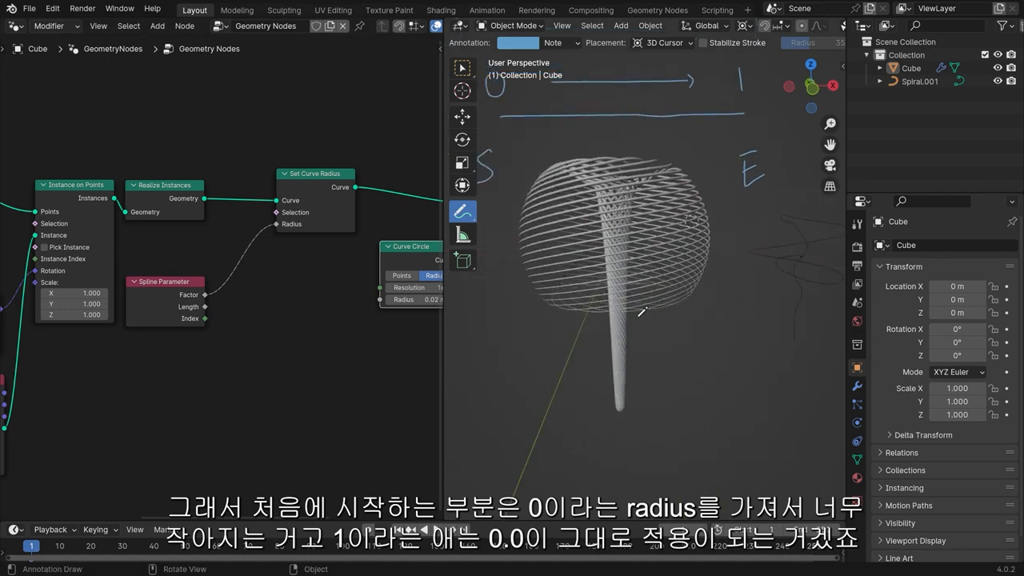
{"action": "middle_click_drag", "start_coordinate": [393, 306], "coordinate": [348, 297]}
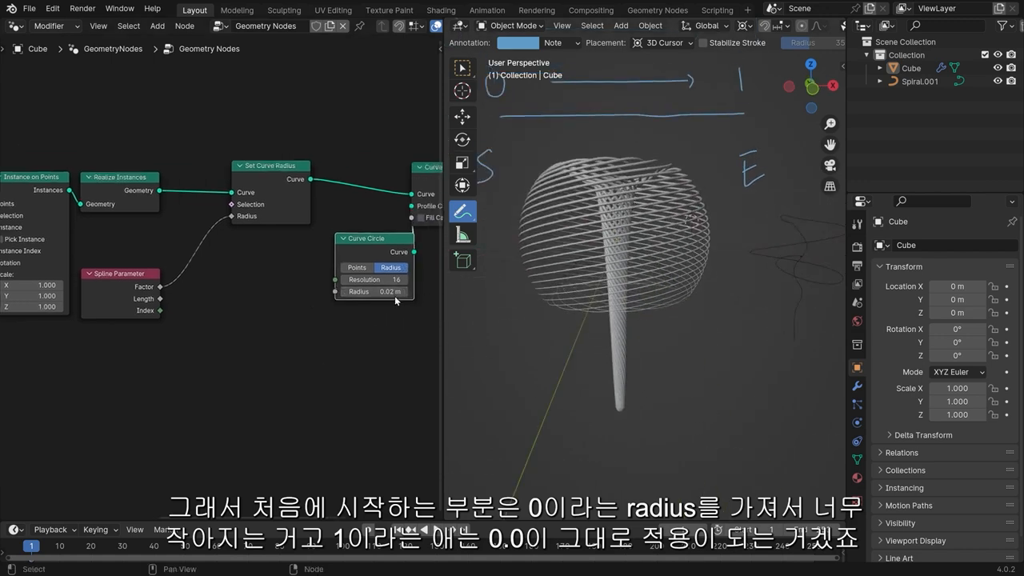
{"action": "scroll", "coordinate": [282, 256], "scroll_direction": "up", "scroll_amount": 2}
{"action": "scroll", "coordinate": [267, 254], "scroll_direction": "down", "scroll_amount": 2}
{"action": "left_click_drag", "start_coordinate": [253, 167], "coordinate": [289, 164]}
{"action": "scroll", "coordinate": [592, 264], "scroll_direction": "down", "scroll_amount": 3}
{"action": "middle_click_drag", "start_coordinate": [592, 264], "coordinate": [621, 279], "text": "shift"}
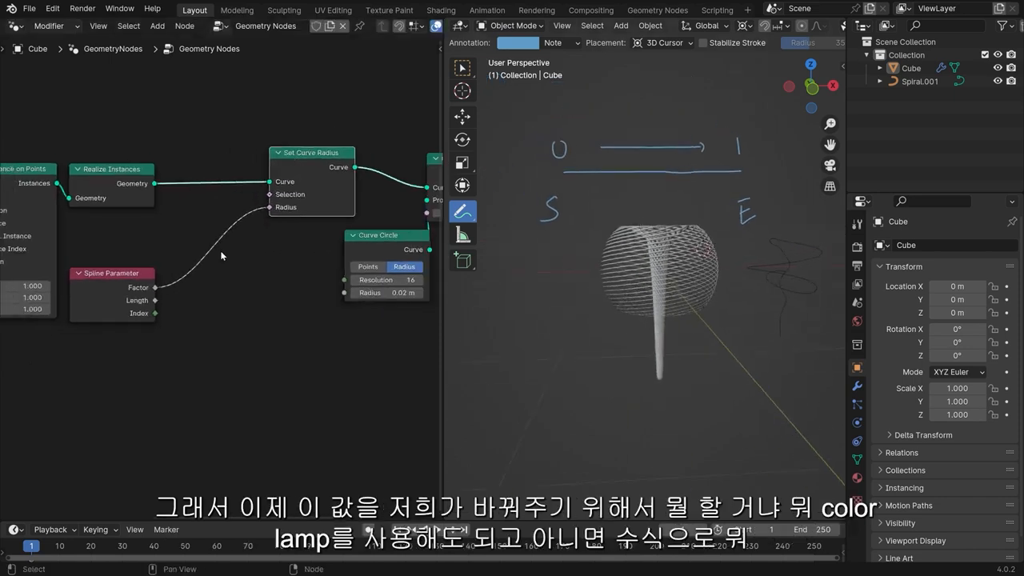
Step: Try a Color Ramp node and a Math node as ways to remap the spline factor
{"action": "key", "text": "shift+a"}
{"action": "left_click", "coordinate": [258, 253]}
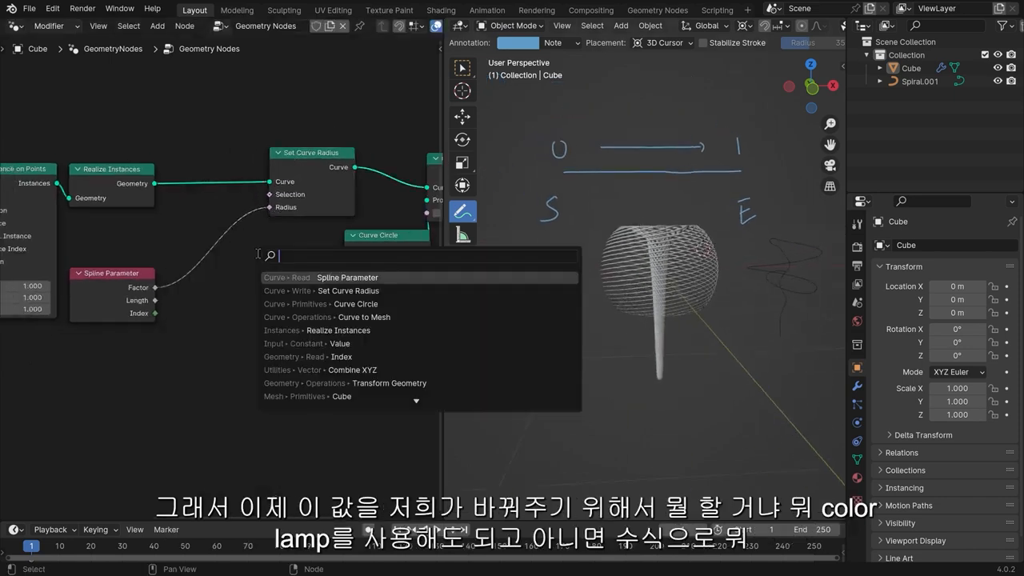
{"action": "type", "text": "colo"}
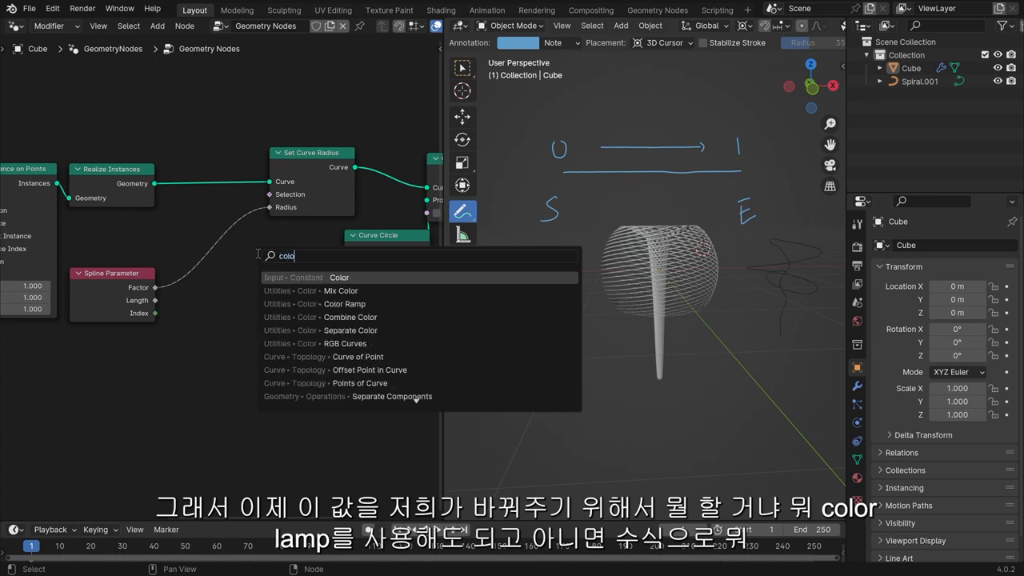
{"action": "left_click", "coordinate": [345, 304]}
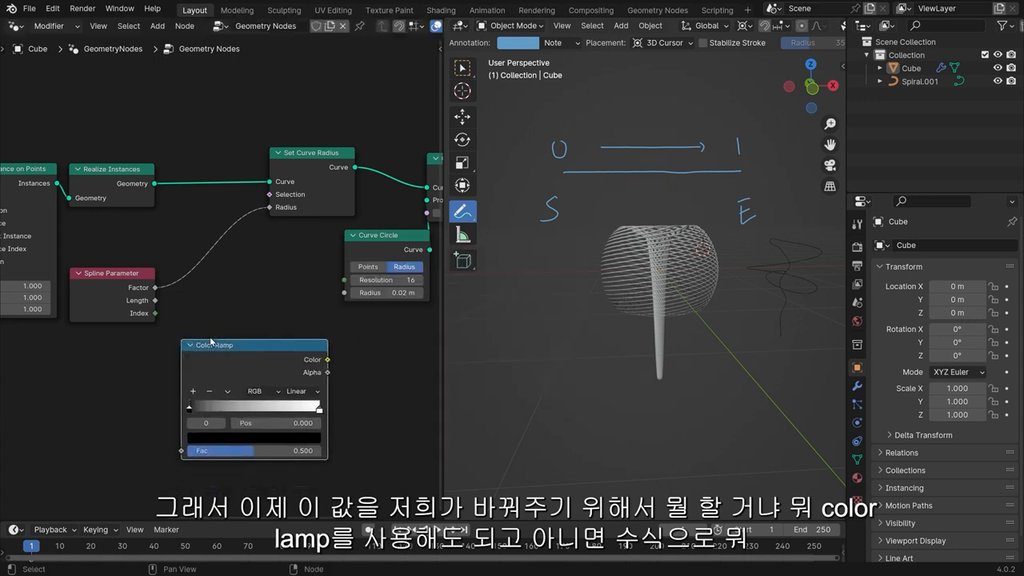
{"action": "key", "text": "Escape"}
{"action": "key", "text": "shift+a"}
{"action": "left_click", "coordinate": [230, 296]}
{"action": "type", "text": "math"}
{"action": "key", "text": "Return"}
{"action": "left_click", "coordinate": [223, 349]}
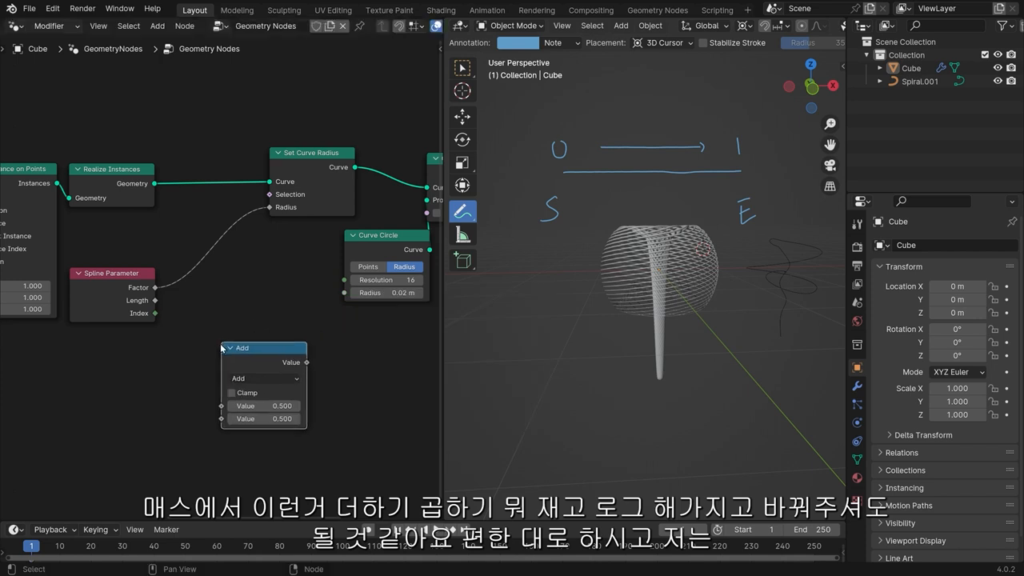
{"action": "left_click", "coordinate": [251, 378]}
{"action": "key", "text": "x"}
Step: Make room before the Set Curve Radius node and insert a Float Curve node between the Spline Parameter's Factor and its Radius
{"action": "left_click_drag", "start_coordinate": [313, 165], "coordinate": [335, 162]}
{"action": "key", "text": "shift+a"}
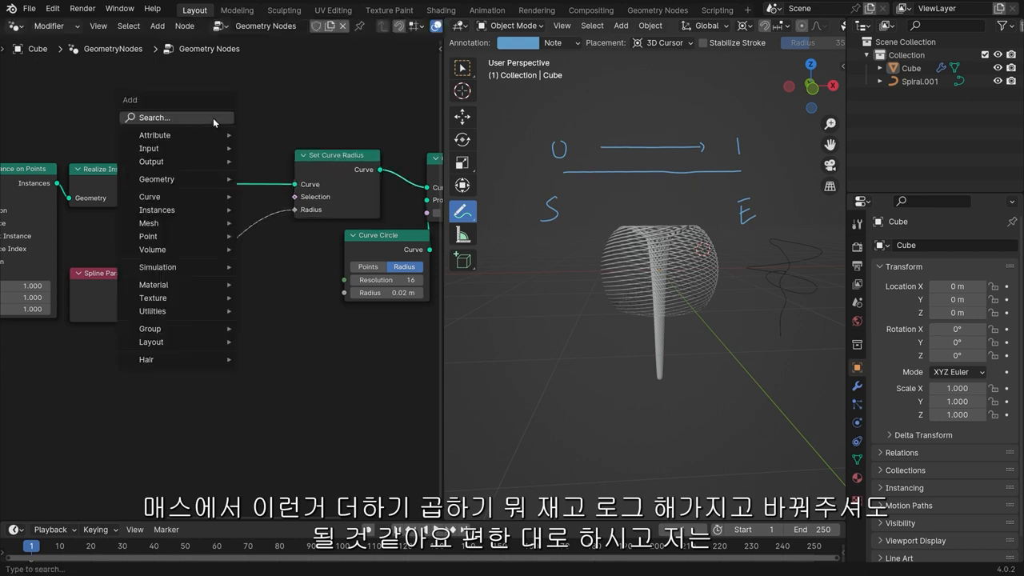
{"action": "left_click", "coordinate": [213, 118]}
{"action": "type", "text": "flo"}
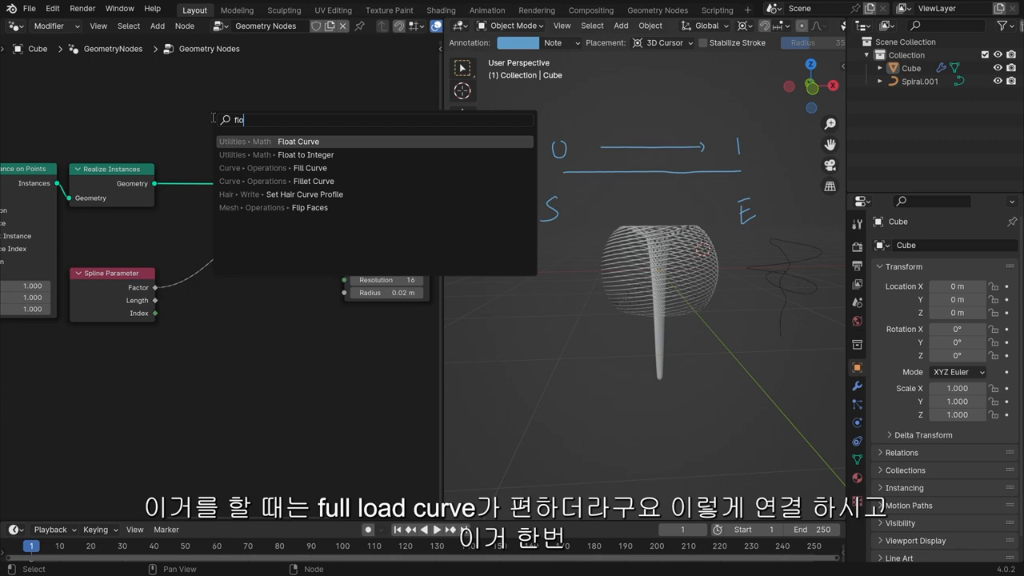
{"action": "key", "text": "Return"}
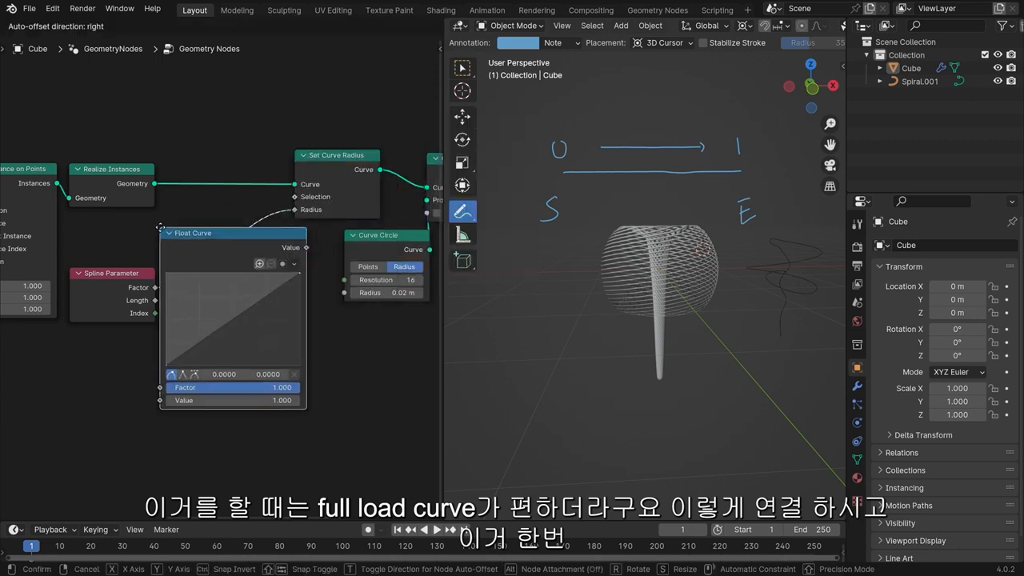
{"action": "left_click", "coordinate": [303, 239]}
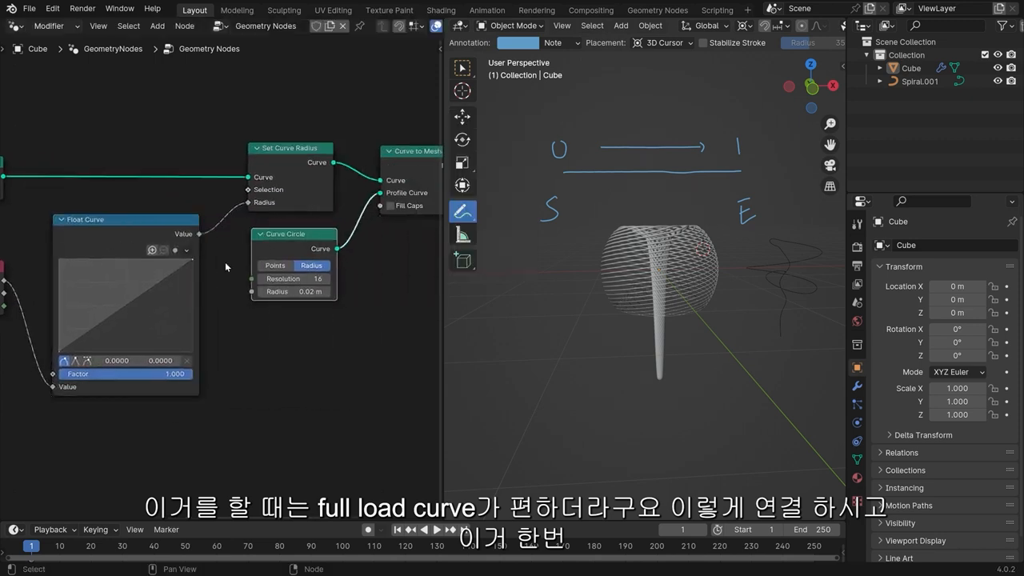
Step: Try the Float Curve with its start point raised to about mid-height and its end point lowered to 0.3674
{"action": "middle_click_drag", "start_coordinate": [156, 273], "coordinate": [324, 275]}
{"action": "scroll", "coordinate": [273, 325], "scroll_direction": "up", "scroll_amount": 2}
{"action": "left_click_drag", "start_coordinate": [155, 381], "coordinate": [155, 309]}
{"action": "left_click_drag", "start_coordinate": [353, 252], "coordinate": [354, 336]}
{"action": "scroll", "coordinate": [711, 318], "scroll_direction": "up", "scroll_amount": 4}
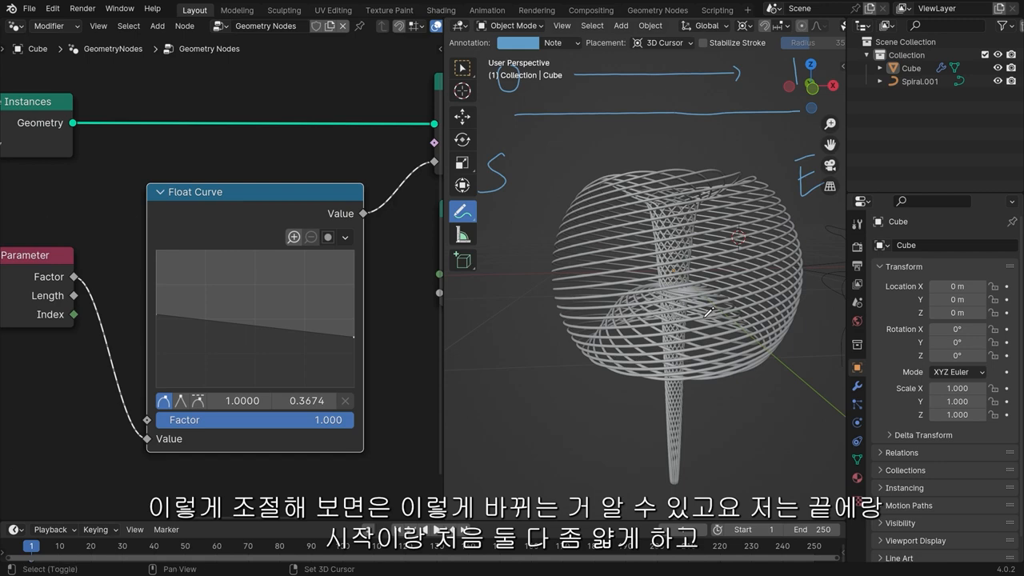
Step: Lower both Float Curve end points to about 0.15 and add a middle point at 0.5473, 0.3674
{"action": "middle_click_drag", "start_coordinate": [711, 318], "coordinate": [704, 280]}
{"action": "left_click_drag", "start_coordinate": [156, 314], "coordinate": [155, 365]}
{"action": "left_click_drag", "start_coordinate": [354, 337], "coordinate": [354, 368]}
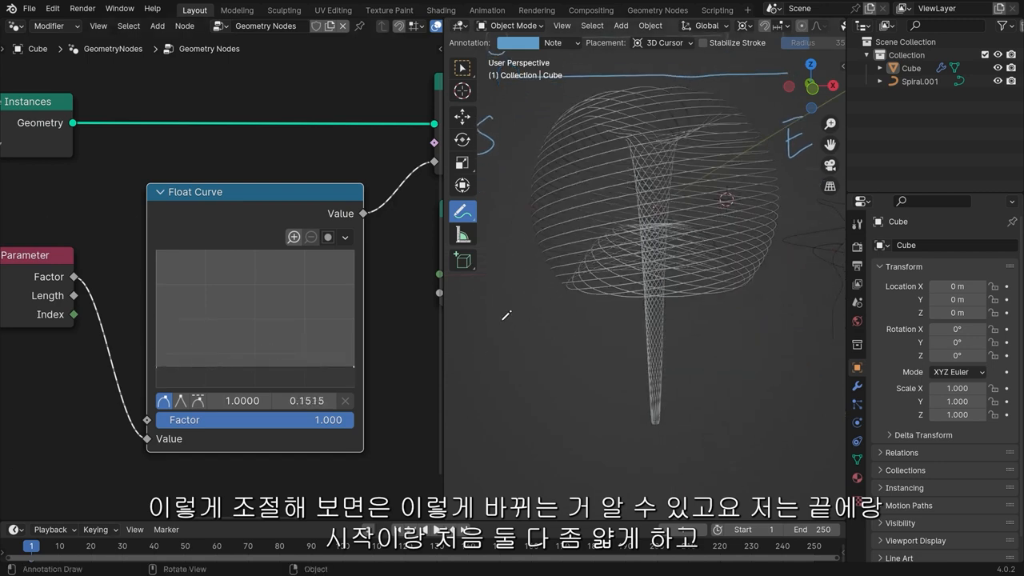
{"action": "left_click_drag", "start_coordinate": [252, 366], "coordinate": [264, 338]}
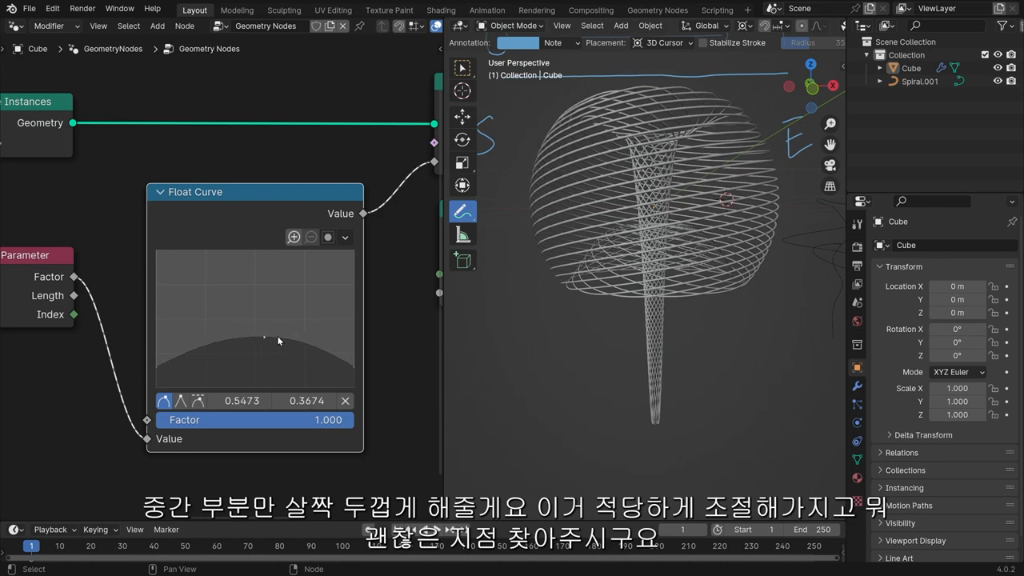
{"action": "middle_click_drag", "start_coordinate": [706, 200], "coordinate": [660, 292]}
{"action": "scroll", "coordinate": [224, 200], "scroll_direction": "down", "scroll_amount": 2}
{"action": "scroll", "coordinate": [310, 219], "scroll_direction": "down", "scroll_amount": 4}
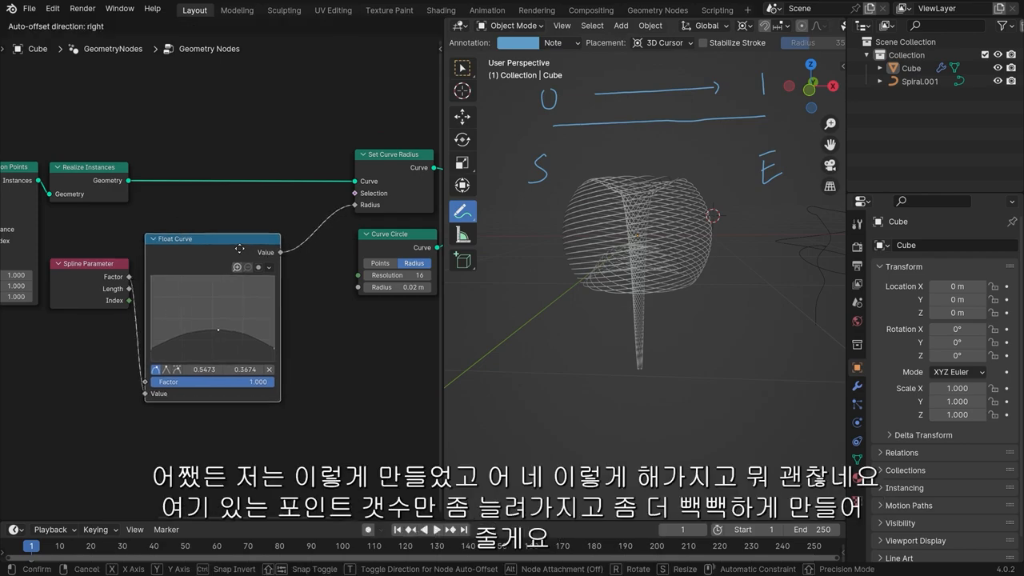
{"action": "middle_click_drag", "start_coordinate": [584, 248], "coordinate": [700, 237]}
{"action": "scroll", "coordinate": [632, 281], "scroll_direction": "up", "scroll_amount": 6}
{"action": "scroll", "coordinate": [669, 267], "scroll_direction": "down", "scroll_amount": 3}
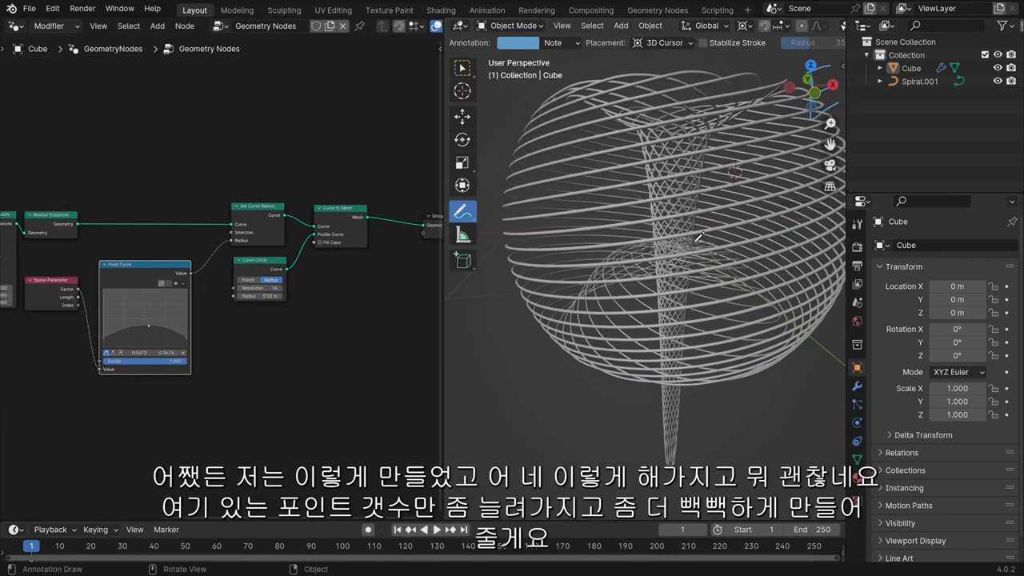
Step: Set the Integer node that drives the Points count to 20
{"action": "middle_click_drag", "start_coordinate": [85, 244], "coordinate": [345, 254]}
{"action": "scroll", "coordinate": [200, 238], "scroll_direction": "up", "scroll_amount": 4}
{"action": "middle_click_drag", "start_coordinate": [123, 261], "coordinate": [284, 264]}
{"action": "left_click", "coordinate": [205, 248]}
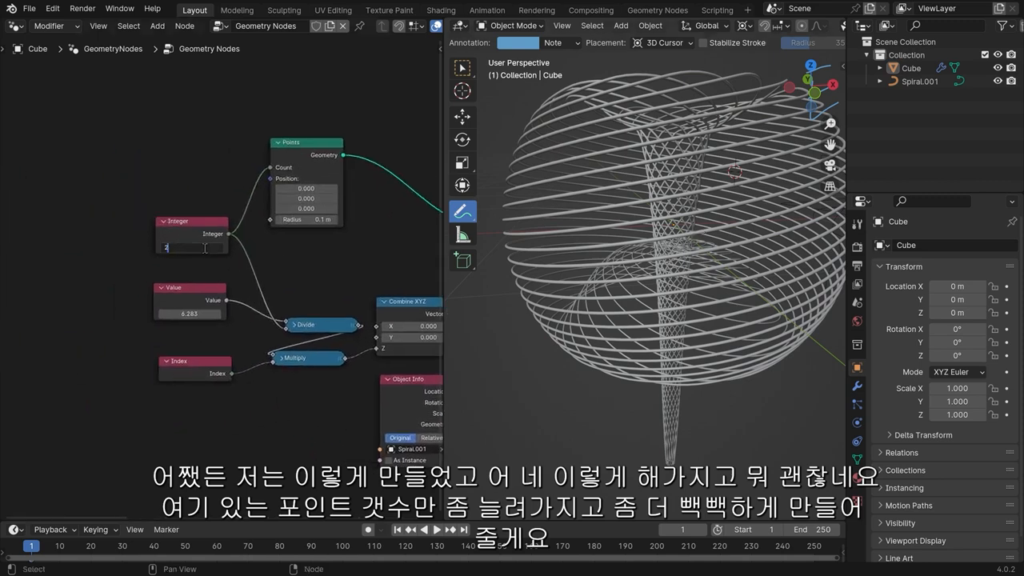
{"action": "type", "text": "20"}
{"action": "key", "text": "Return"}
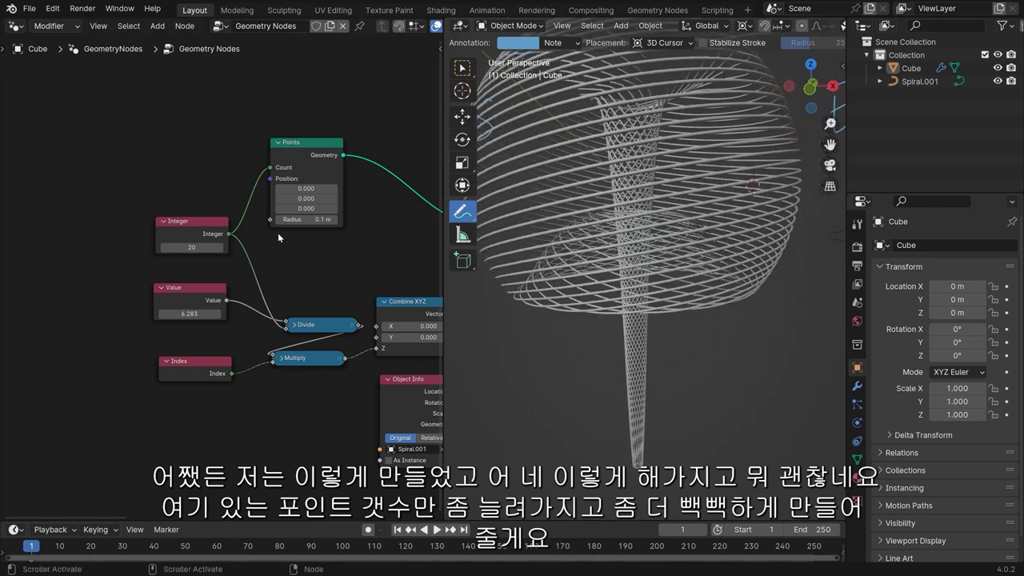
Step: Try an Integer value of 21 for the number of instances and return it to 20
{"action": "left_click", "coordinate": [207, 247]}
{"action": "type", "text": "2"}
{"action": "key", "text": "Return"}
{"action": "middle_click_drag", "start_coordinate": [657, 204], "coordinate": [671, 242]}
{"action": "scroll", "coordinate": [671, 242], "scroll_direction": "down", "scroll_amount": 3}
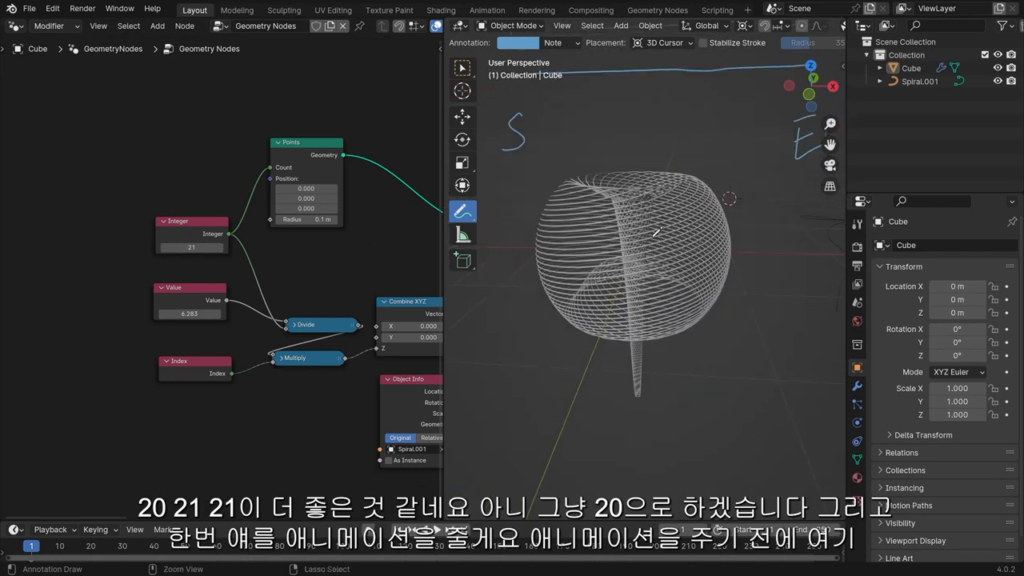
{"action": "left_click", "coordinate": [185, 246]}
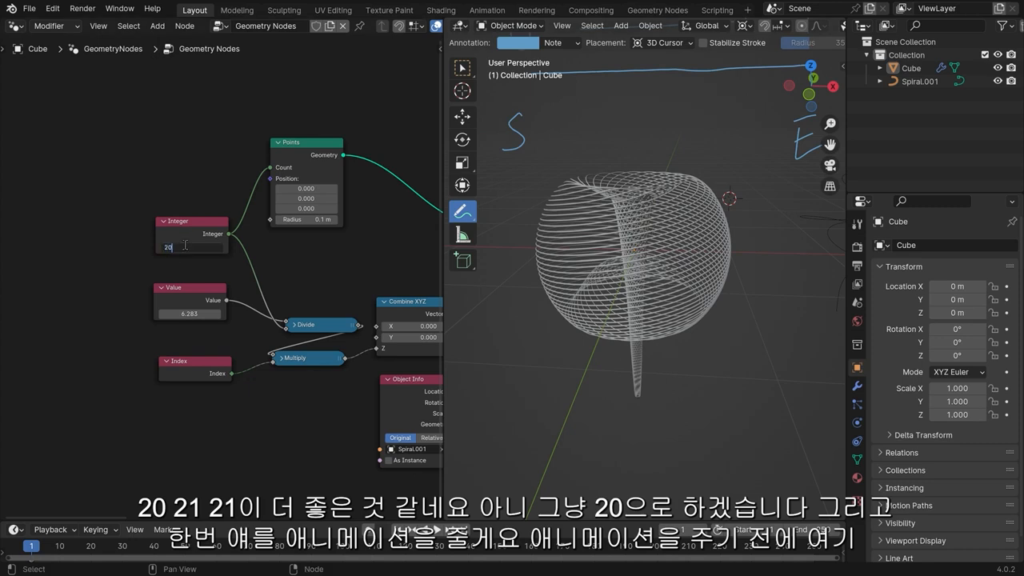
{"action": "key", "text": "Return"}
Step: Keep the object in Object Mode, widen the 3D viewport into the node editor and open the Preferences
{"action": "middle_click_drag", "start_coordinate": [640, 209], "coordinate": [654, 221]}
{"action": "key", "text": "ctrl+Tab"}
{"action": "left_click", "coordinate": [544, 231]}
{"action": "left_click_drag", "start_coordinate": [444, 250], "coordinate": [372, 250]}
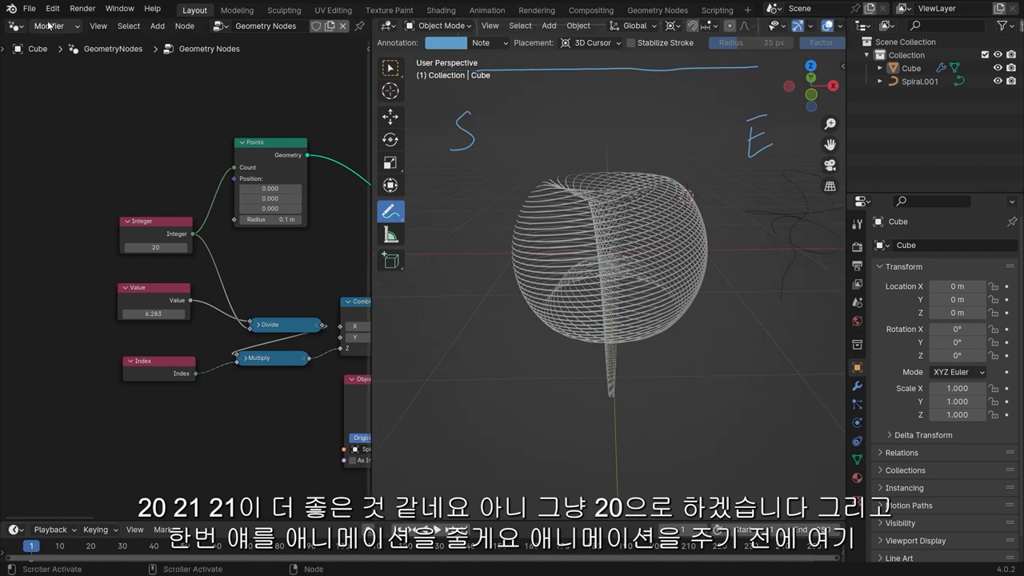
{"action": "left_click", "coordinate": [52, 8]}
{"action": "left_click", "coordinate": [82, 180]}
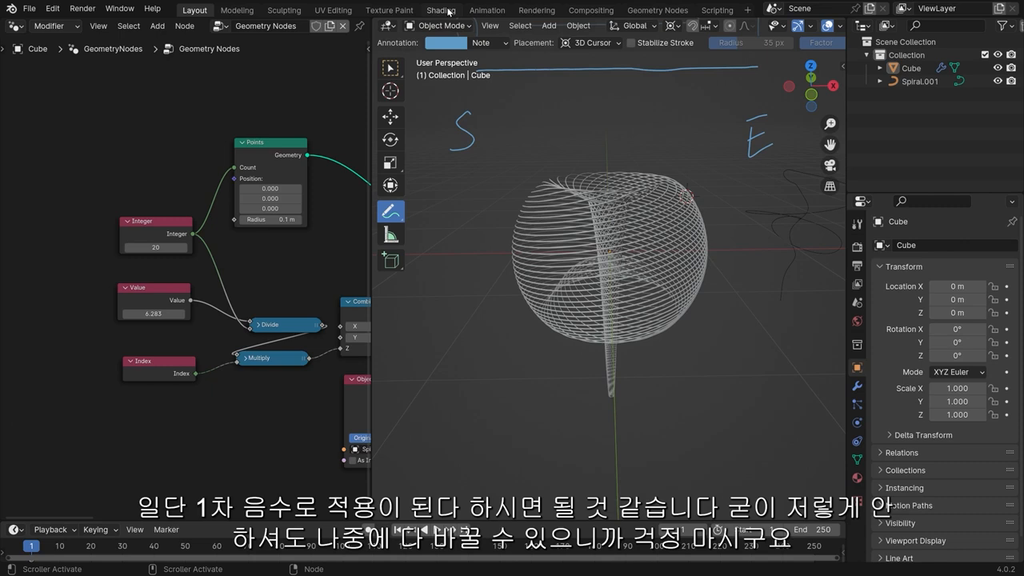
Step: Enlarge the Timeline area, delete its keyframe at frame 1 and go to frame 0
{"action": "left_click_drag", "start_coordinate": [240, 521], "coordinate": [240, 437]}
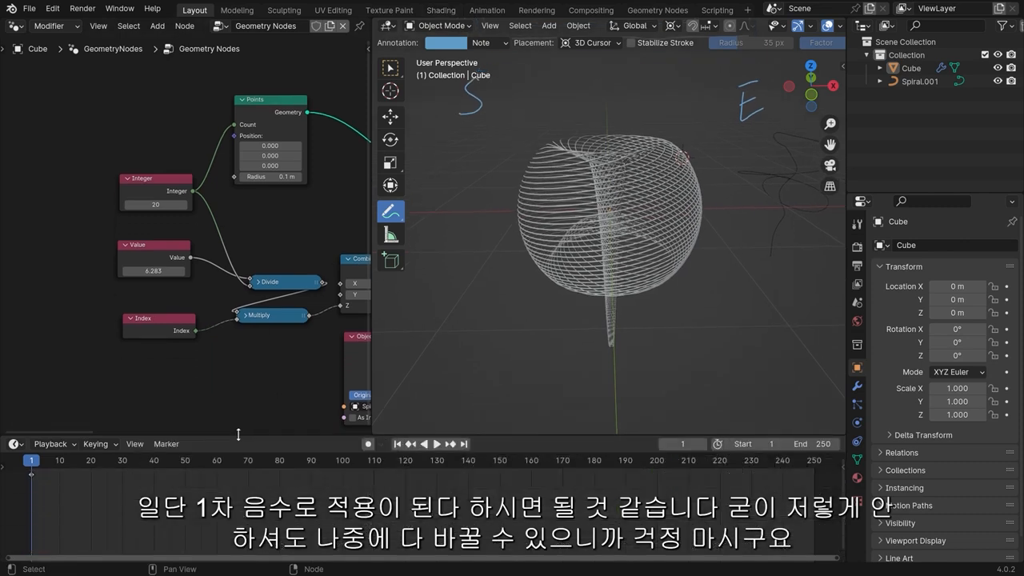
{"action": "key", "text": "x"}
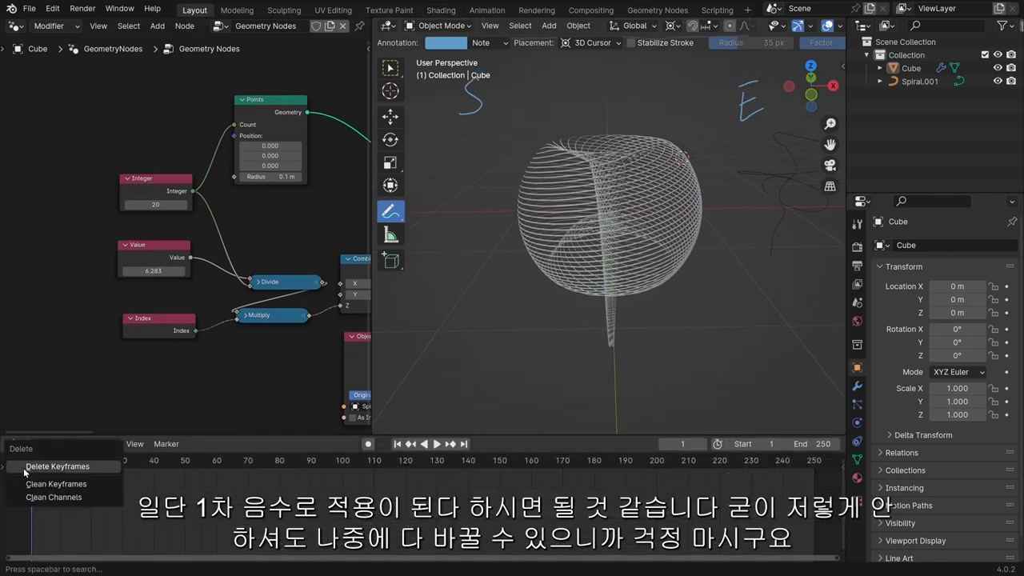
{"action": "left_click", "coordinate": [30, 476]}
{"action": "left_click", "coordinate": [28, 466]}
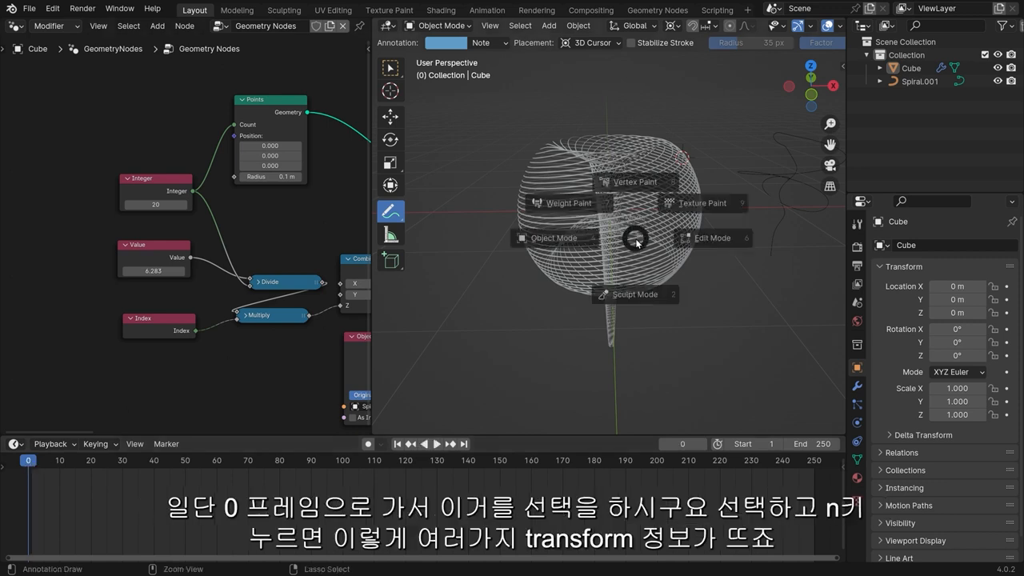
Step: Switch to the Select Box tool, select the Cube object and show its transform values in the 3D viewport
{"action": "key", "text": "ctrl+Tab"}
{"action": "key", "text": "Escape"}
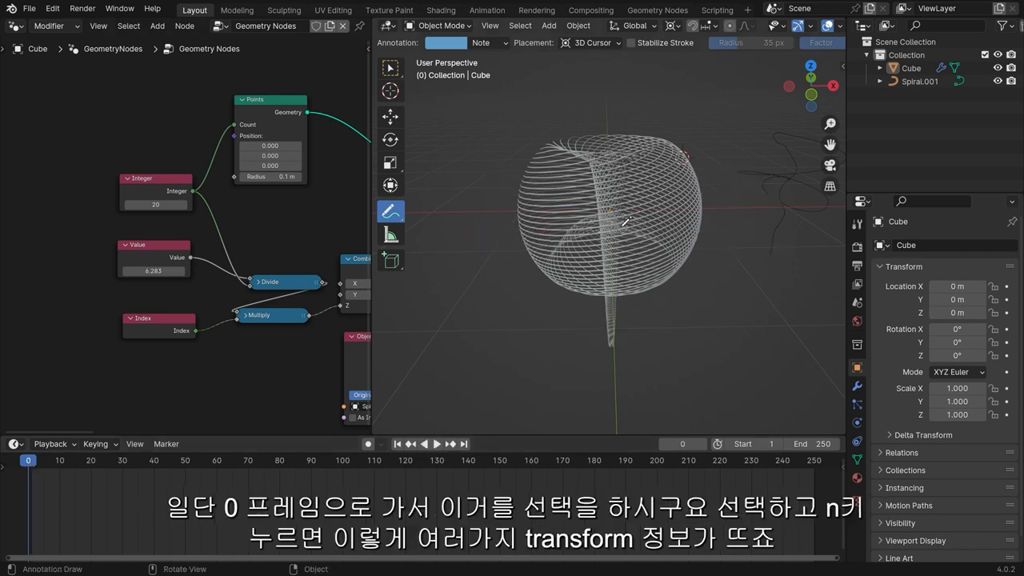
{"action": "key", "text": "shift+space"}
{"action": "left_click", "coordinate": [613, 141]}
{"action": "left_click", "coordinate": [609, 243]}
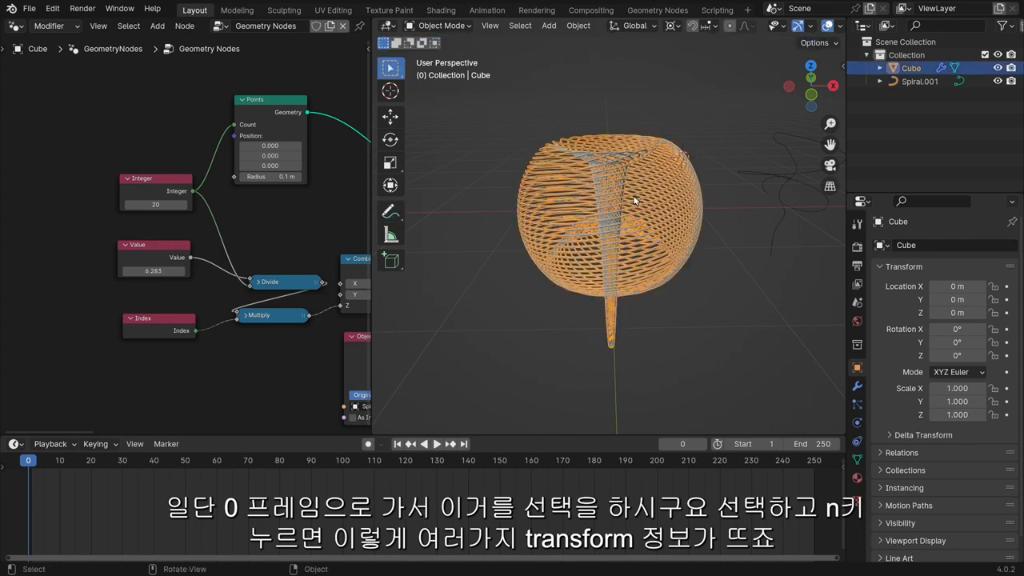
{"action": "key", "text": "n"}
{"action": "left_click", "coordinate": [578, 99]}
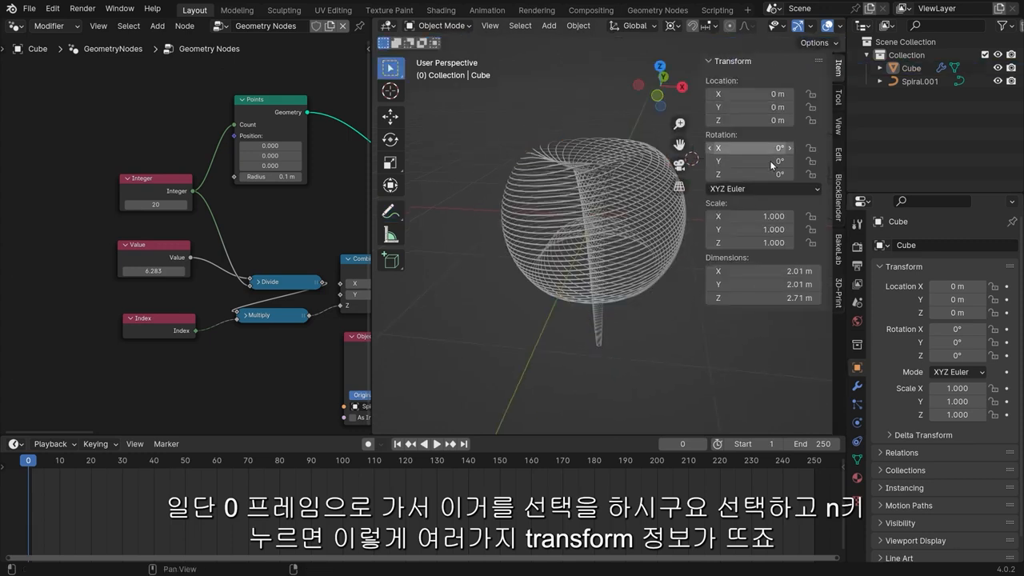
{"action": "mouse_move", "coordinate": [564, 214]}
{"action": "middle_mouse_down"}
{"action": "mouse_move", "coordinate": [560, 222]}
{"action": "mouse_move", "coordinate": [575, 200]}
{"action": "middle_mouse_up"}
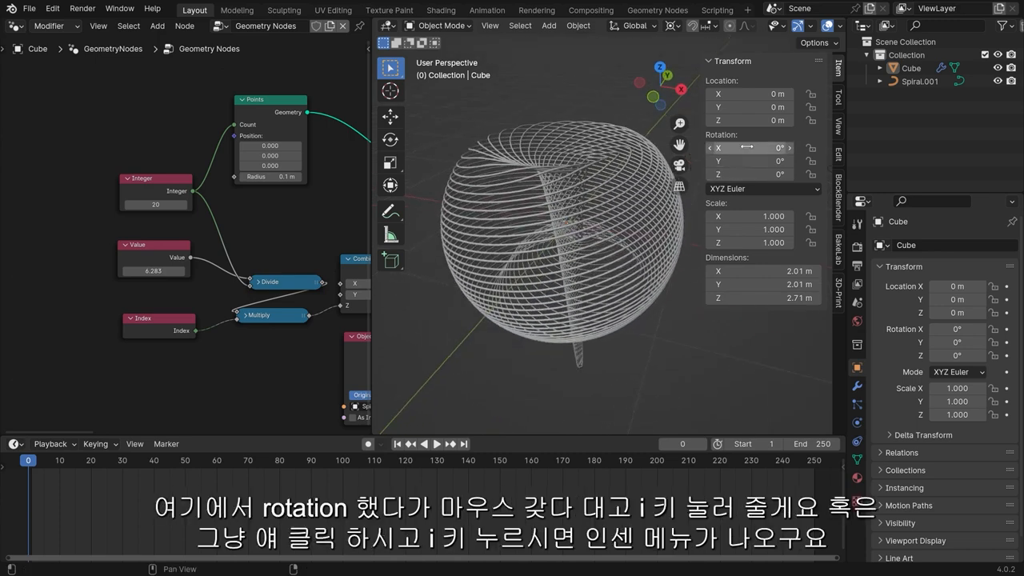
Step: Insert a rotation keyframe for the Cube at frame 0
{"action": "key", "text": "i"}
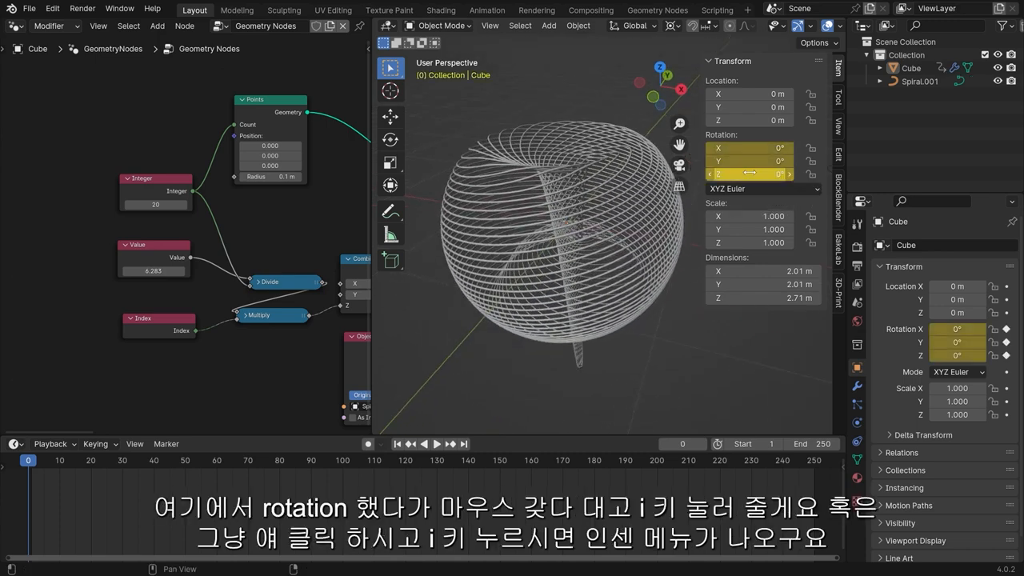
{"action": "left_click", "coordinate": [536, 172]}
{"action": "right_click", "coordinate": [516, 181]}
{"action": "key", "text": "Escape"}
{"action": "key", "text": "i"}
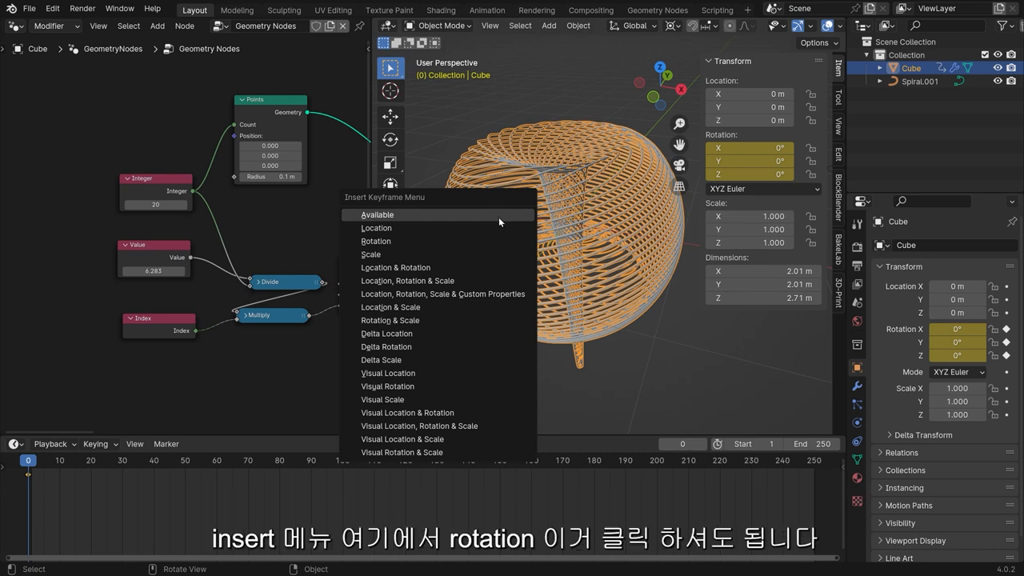
{"action": "left_click", "coordinate": [384, 243]}
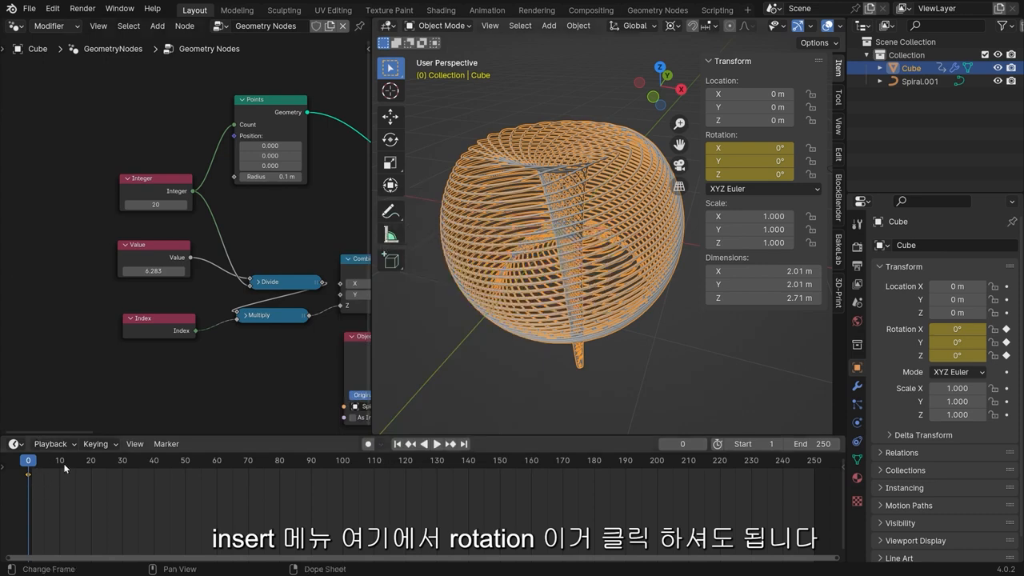
Step: At frame 250, set the Cube's Z rotation to 360° and keyframe the rotation
{"action": "left_click", "coordinate": [37, 479]}
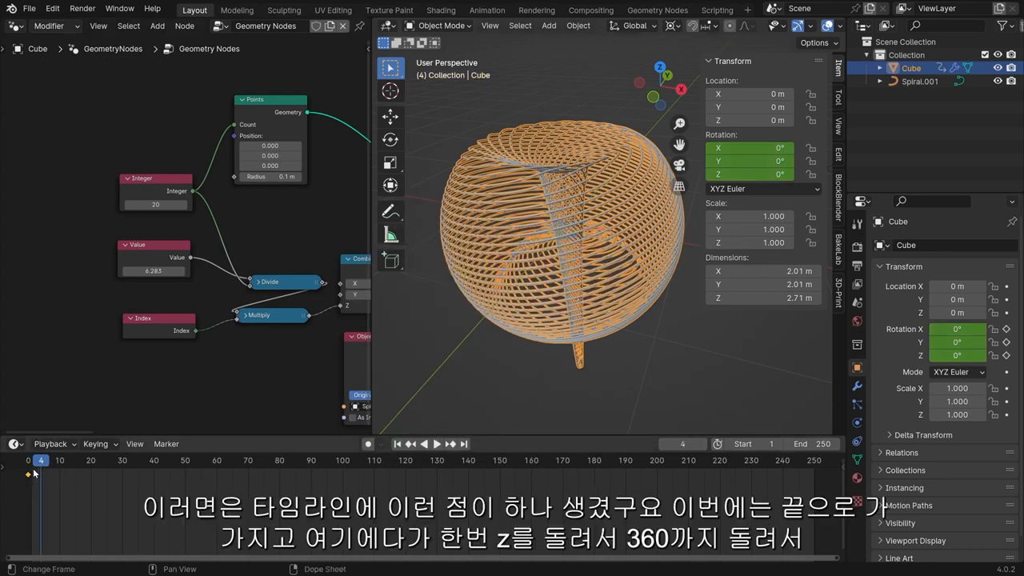
{"action": "left_click_drag", "start_coordinate": [45, 464], "coordinate": [814, 448]}
{"action": "left_click_drag", "start_coordinate": [768, 175], "coordinate": [860, 175]}
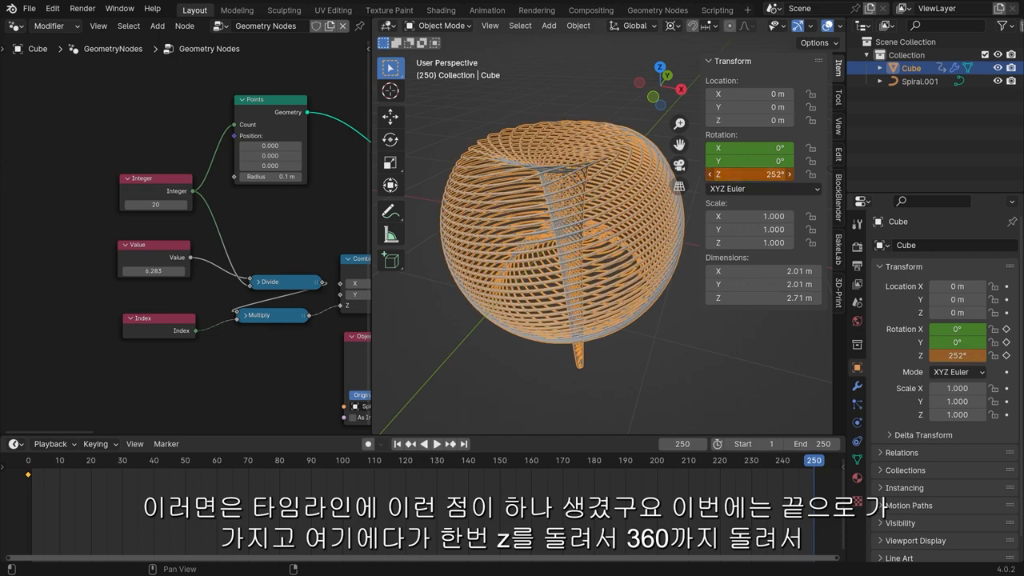
{"action": "left_click", "coordinate": [764, 174]}
{"action": "type", "text": "360"}
{"action": "key", "text": "Return"}
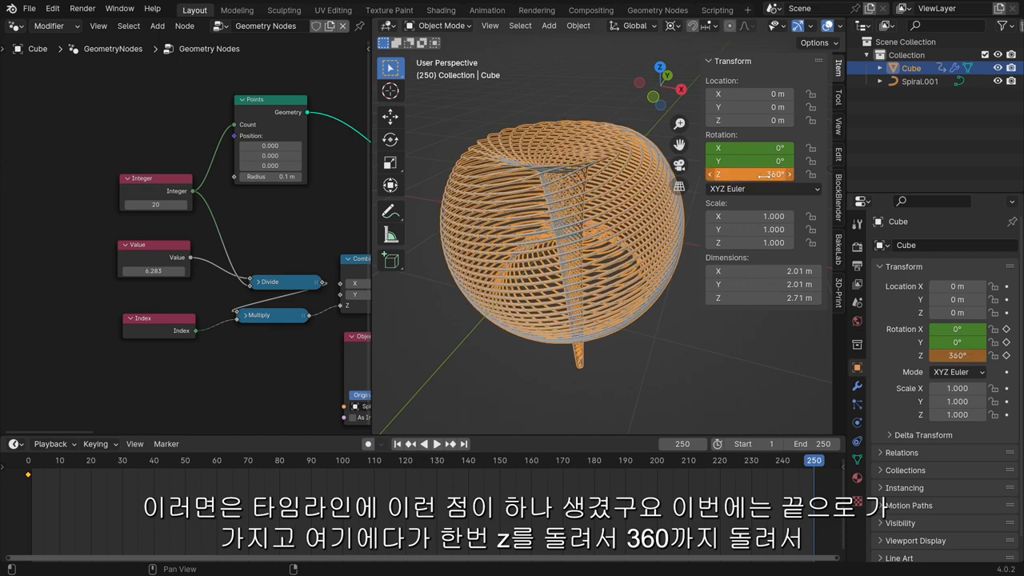
{"action": "key", "text": "i"}
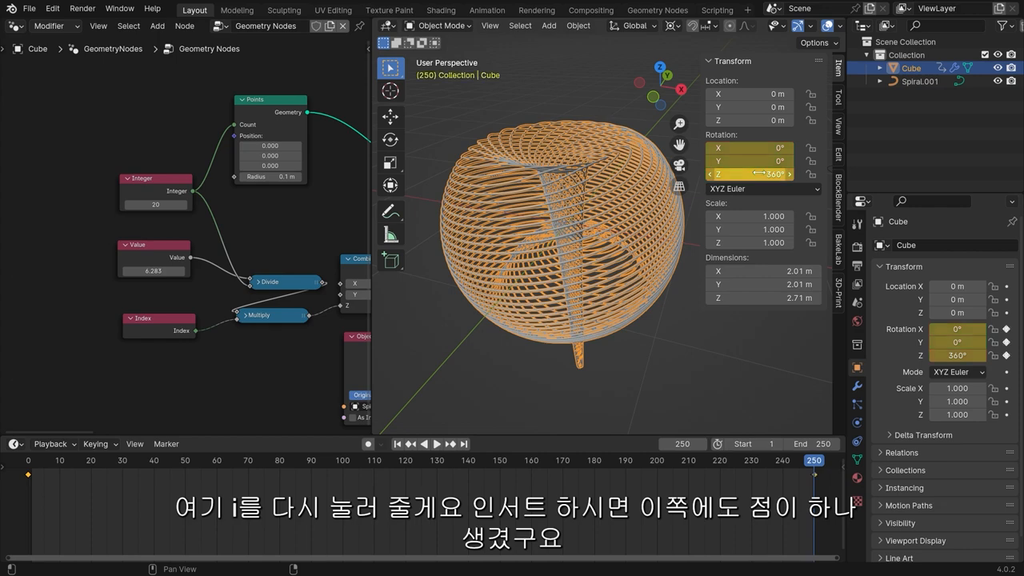
Step: Return to frame 0, play the rotation animation to check it, and stop with the Cube selected
{"action": "left_click_drag", "start_coordinate": [813, 462], "coordinate": [31, 472]}
{"action": "left_click", "coordinate": [448, 365]}
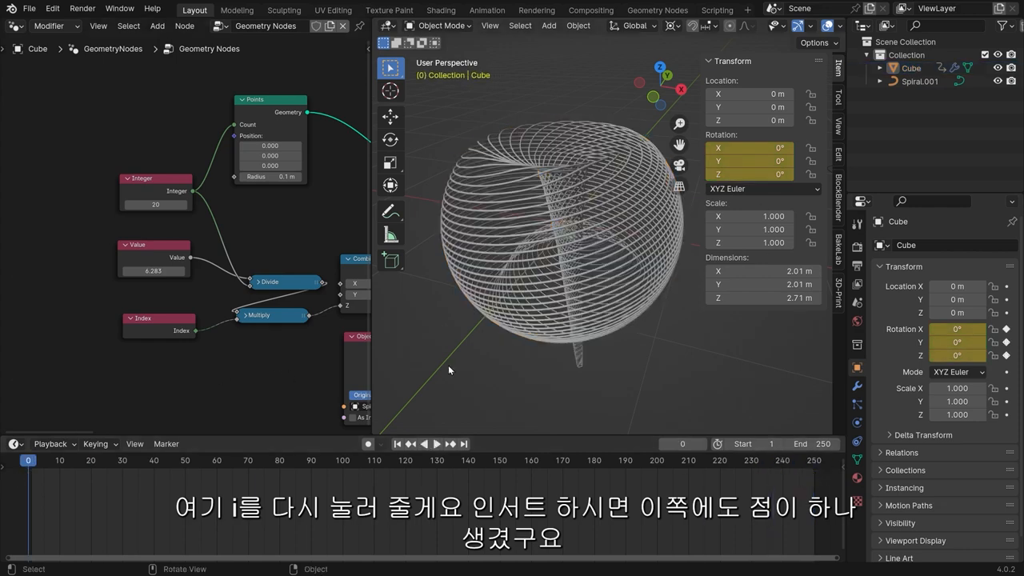
{"action": "key", "text": "space"}
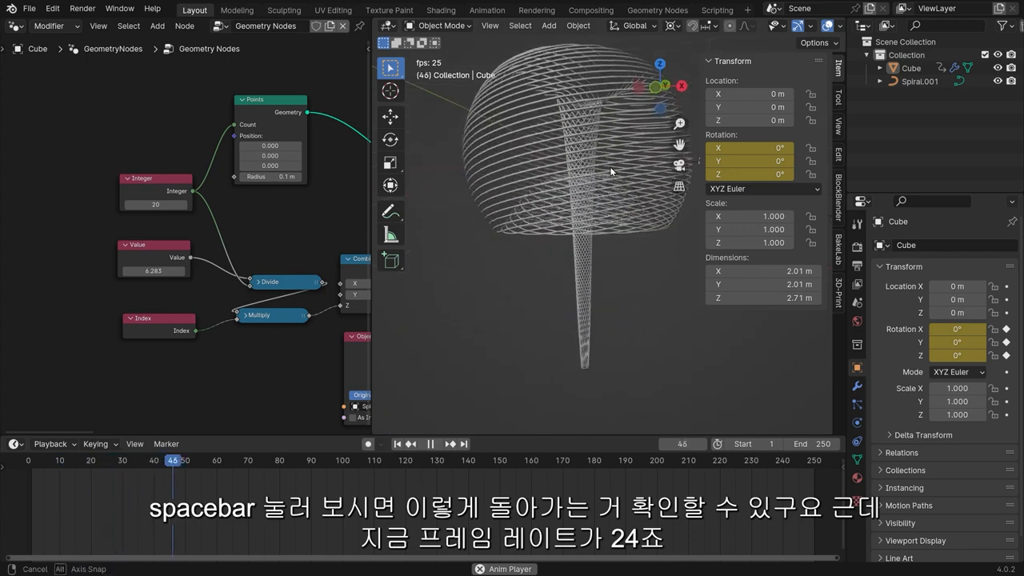
{"action": "key", "text": "space"}
{"action": "left_click", "coordinate": [623, 230]}
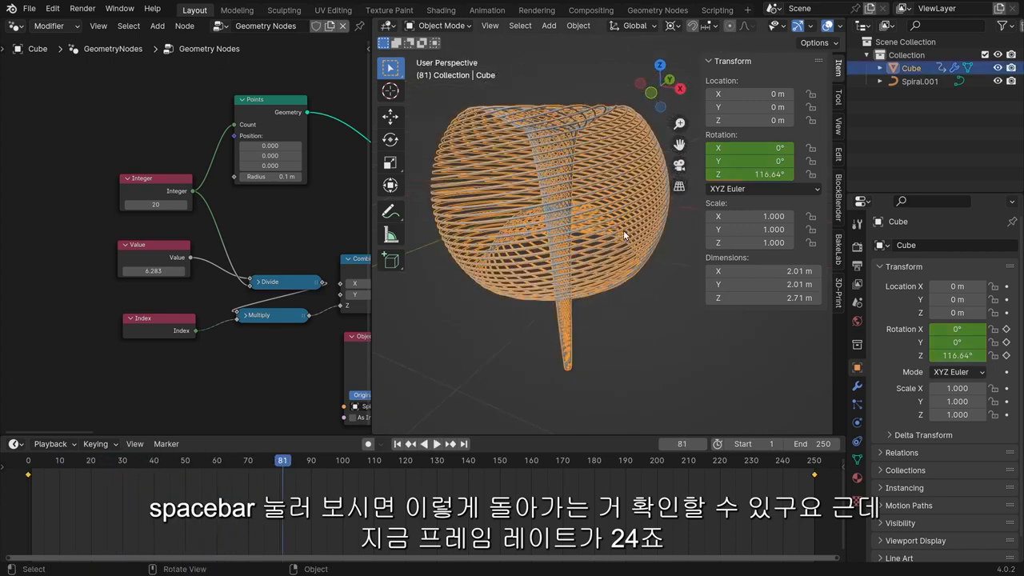
Step: Set the scene's end frame to 240 and move the last rotation keyframe to frame 240
{"action": "left_click", "coordinate": [817, 442]}
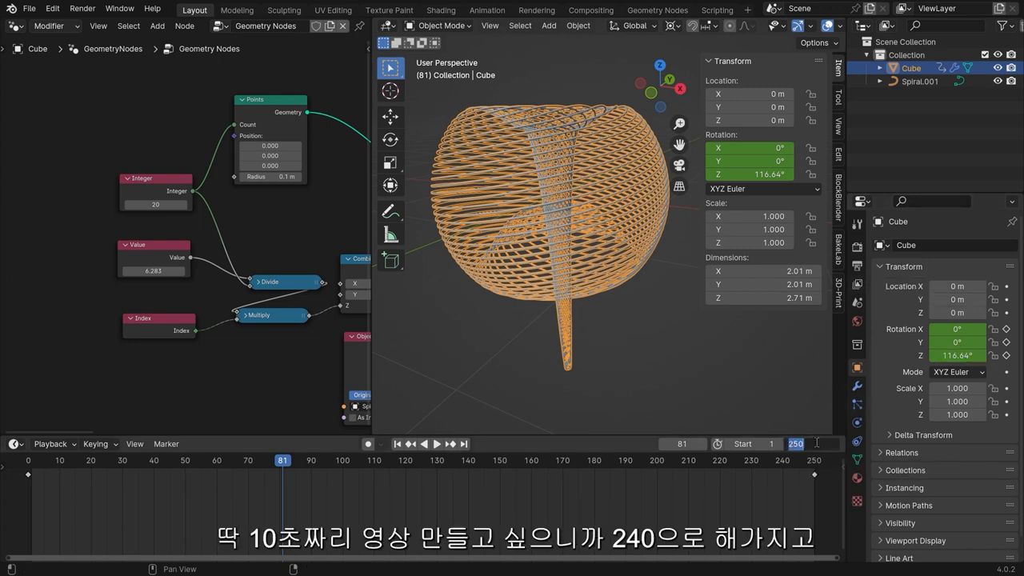
{"action": "type", "text": "240"}
{"action": "key", "text": "Return"}
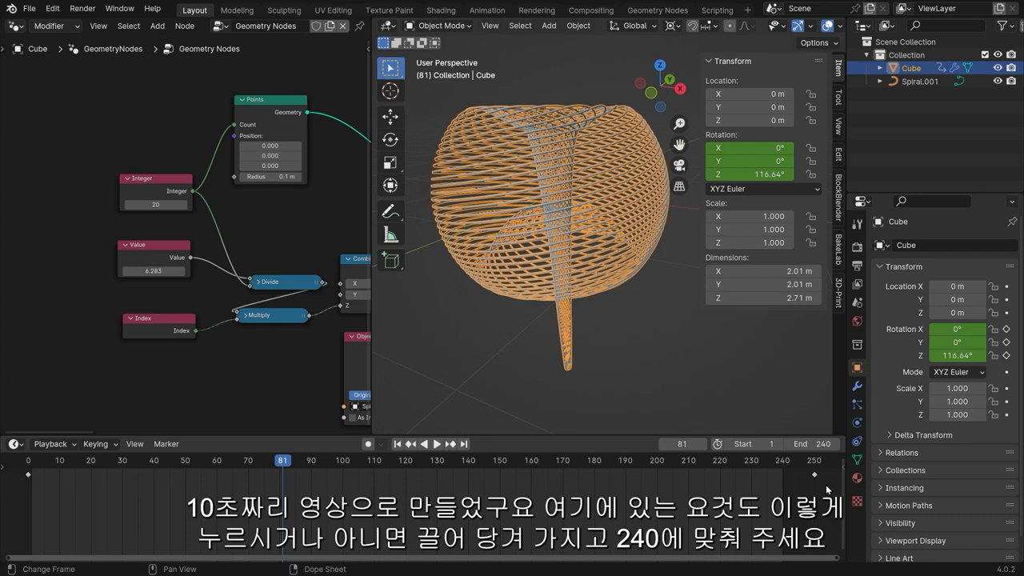
{"action": "left_click_drag", "start_coordinate": [815, 477], "coordinate": [782, 483]}
{"action": "key", "text": "ctrl+z"}
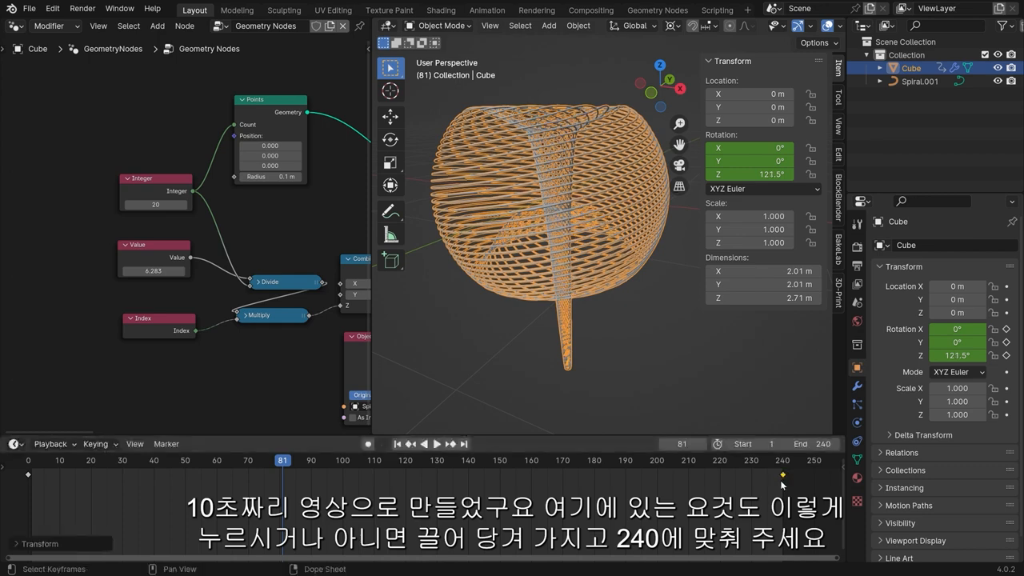
Step: Enlarge the Timeline area and change it to the Graph Editor with the Cube selected
{"action": "left_click_drag", "start_coordinate": [215, 435], "coordinate": [217, 385]}
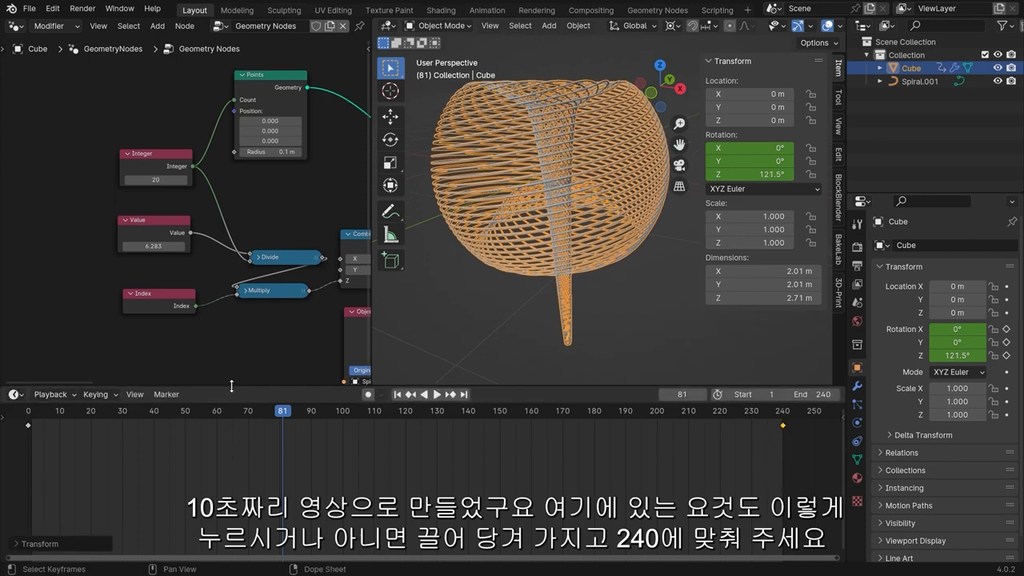
{"action": "left_click", "coordinate": [682, 309]}
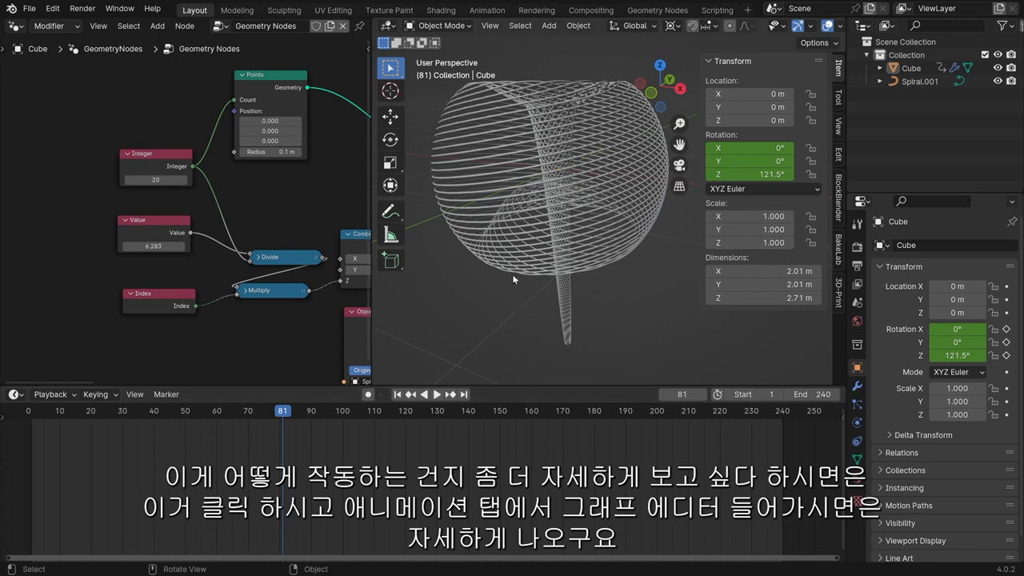
{"action": "left_click", "coordinate": [662, 189]}
{"action": "left_click", "coordinate": [15, 396]}
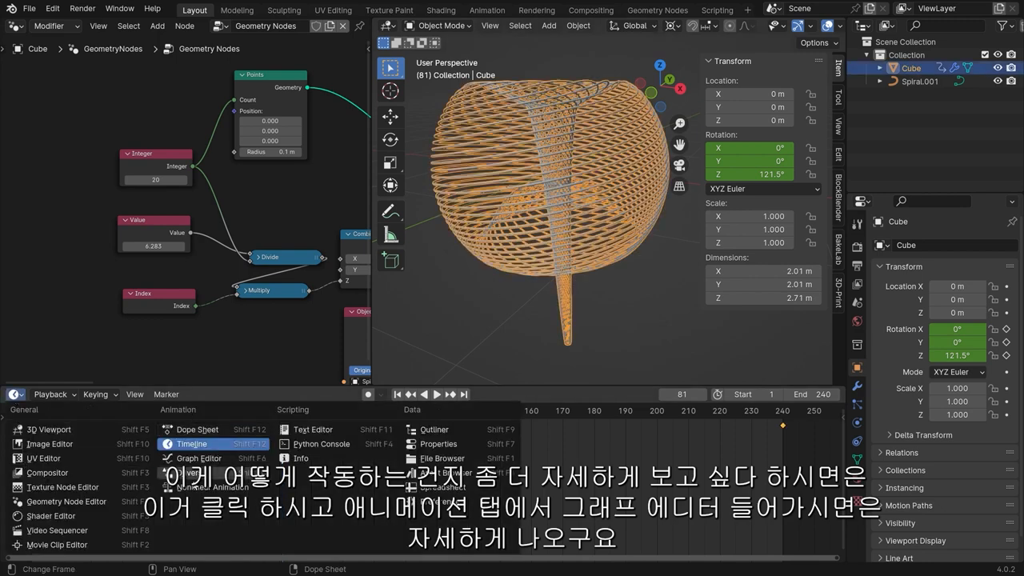
{"action": "left_click", "coordinate": [200, 458]}
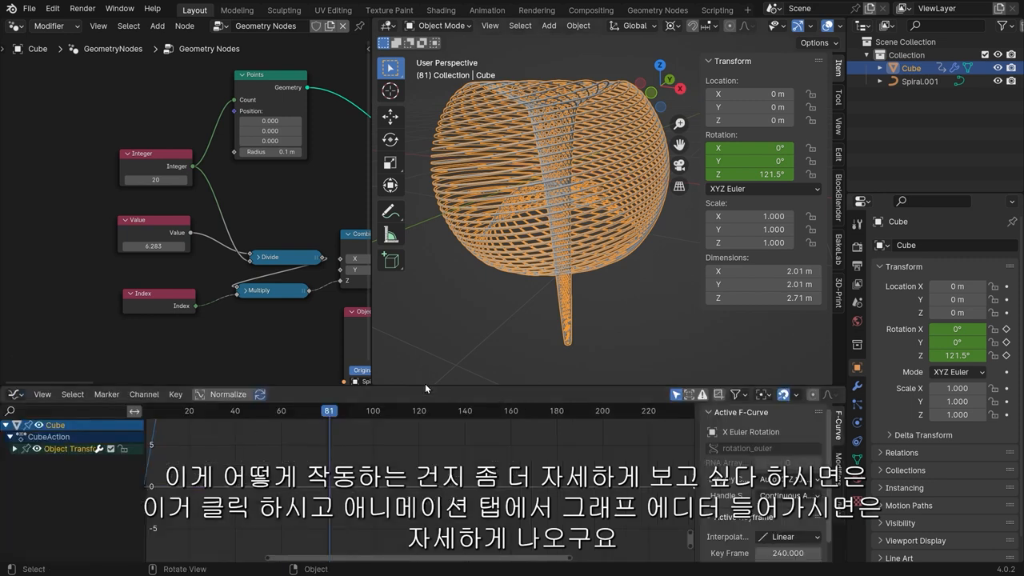
Step: Select the Z Euler Rotation curve and examine its slope between the two keyframes
{"action": "scroll", "coordinate": [443, 449], "scroll_direction": "down", "scroll_amount": 17}
{"action": "left_click", "coordinate": [345, 484]}
{"action": "left_click", "coordinate": [474, 451]}
{"action": "left_click", "coordinate": [358, 444]}
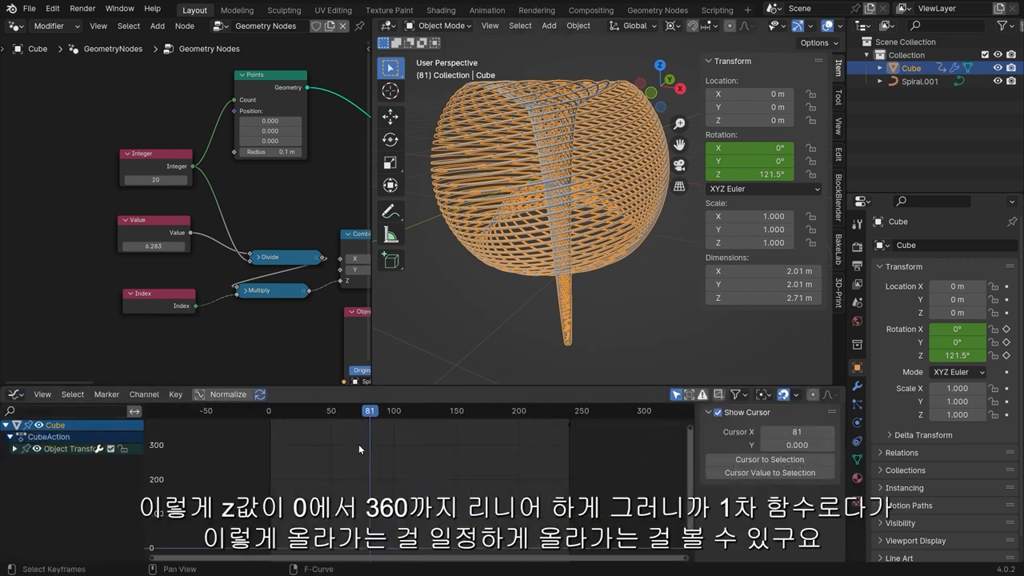
{"action": "left_click", "coordinate": [267, 549]}
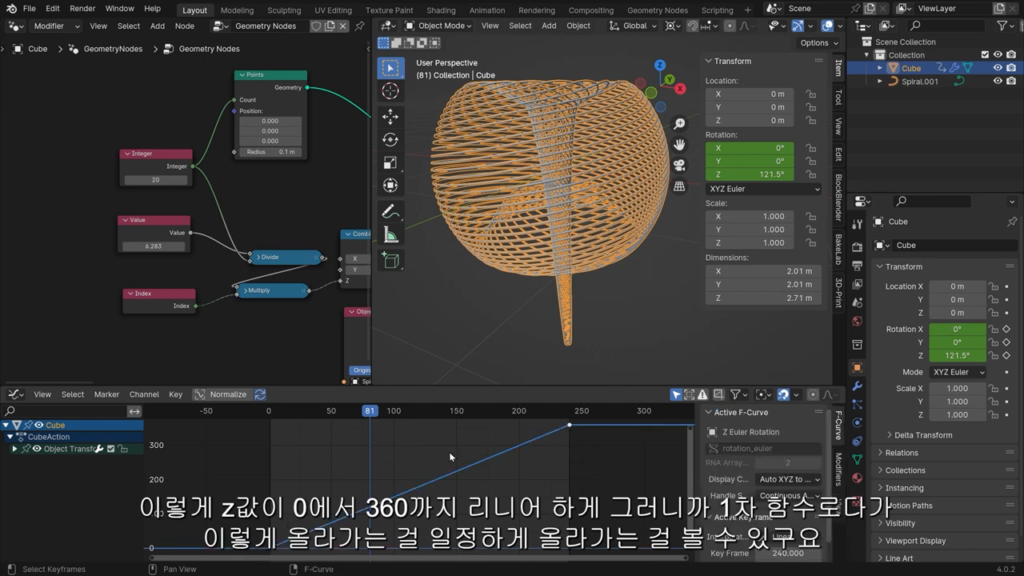
{"action": "scroll", "coordinate": [474, 444], "scroll_direction": "down", "scroll_amount": 3}
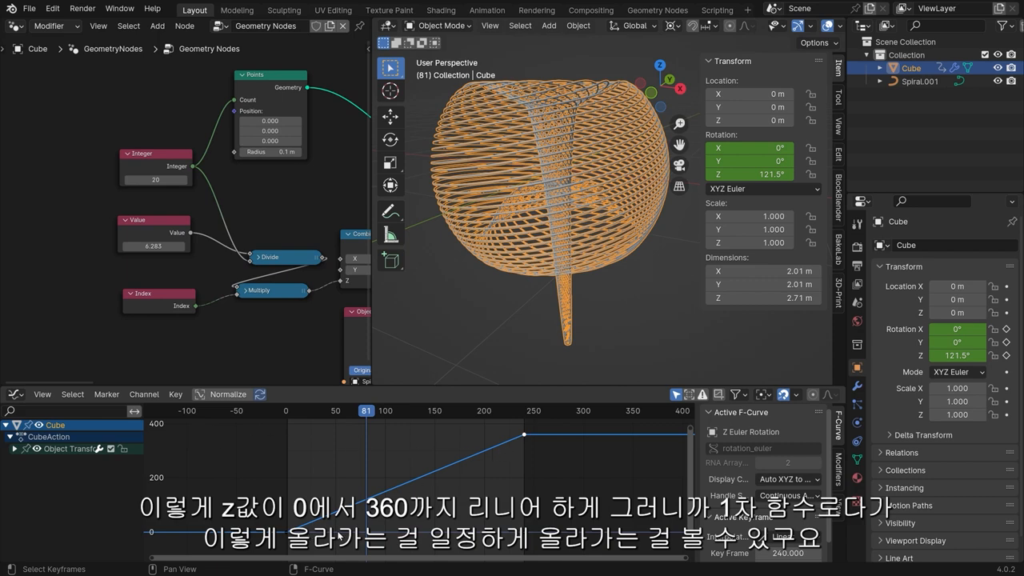
Step: Try Bezier interpolation on the rotation keyframes and play the animation to see the easing
{"action": "left_click", "coordinate": [241, 422]}
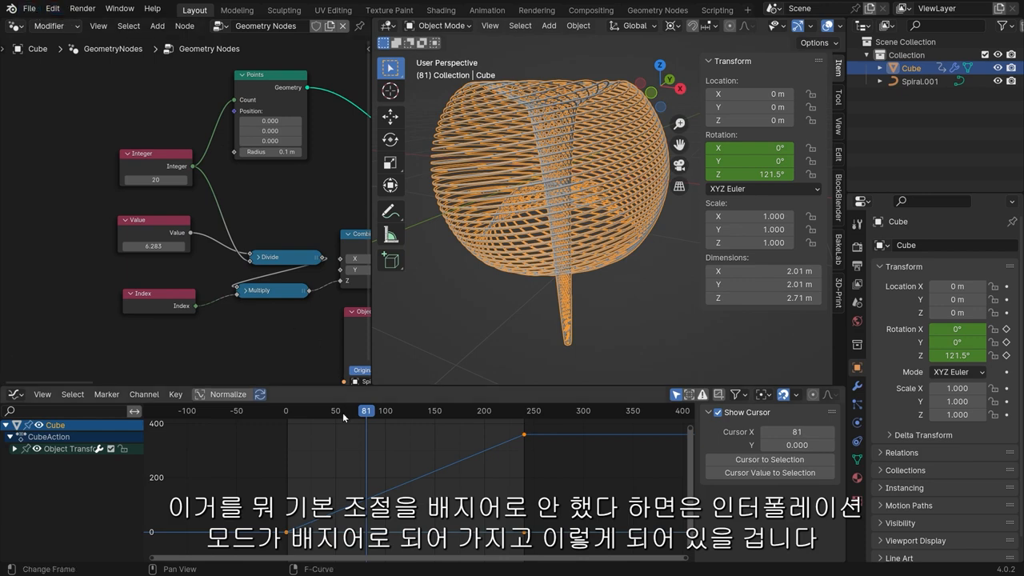
{"action": "right_click", "coordinate": [312, 448]}
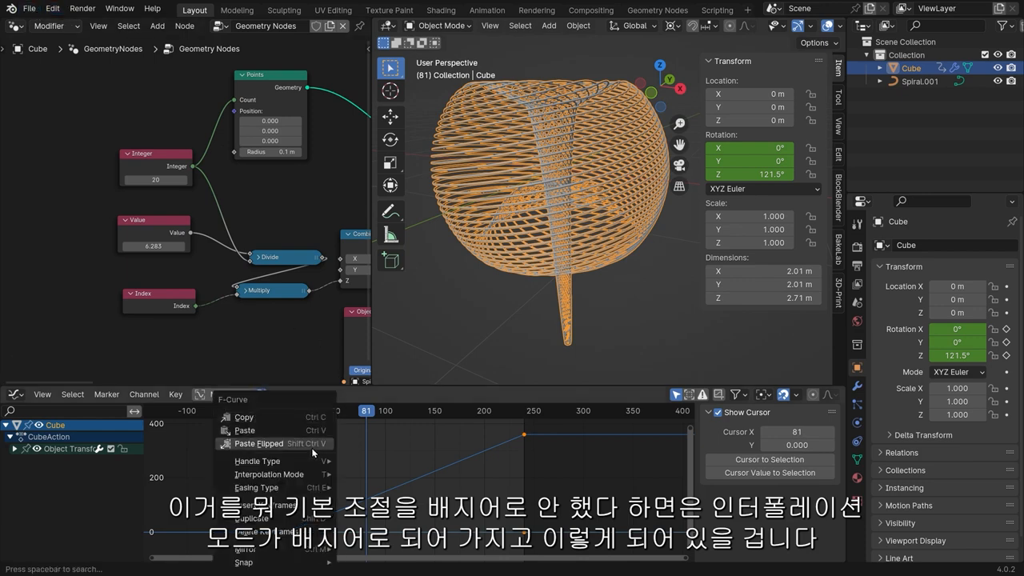
{"action": "mouse_move", "coordinate": [302, 474]}
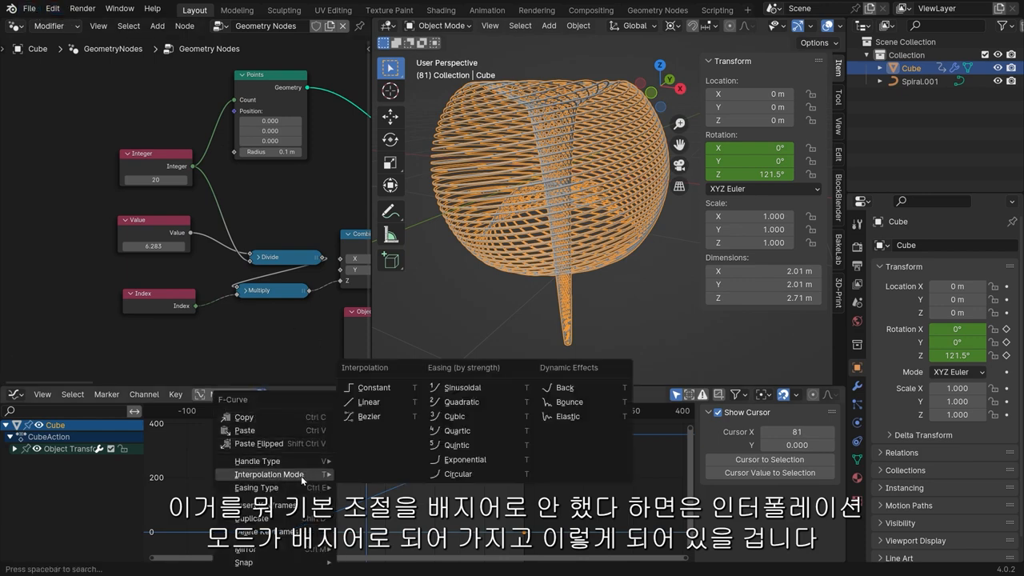
{"action": "left_click", "coordinate": [373, 416]}
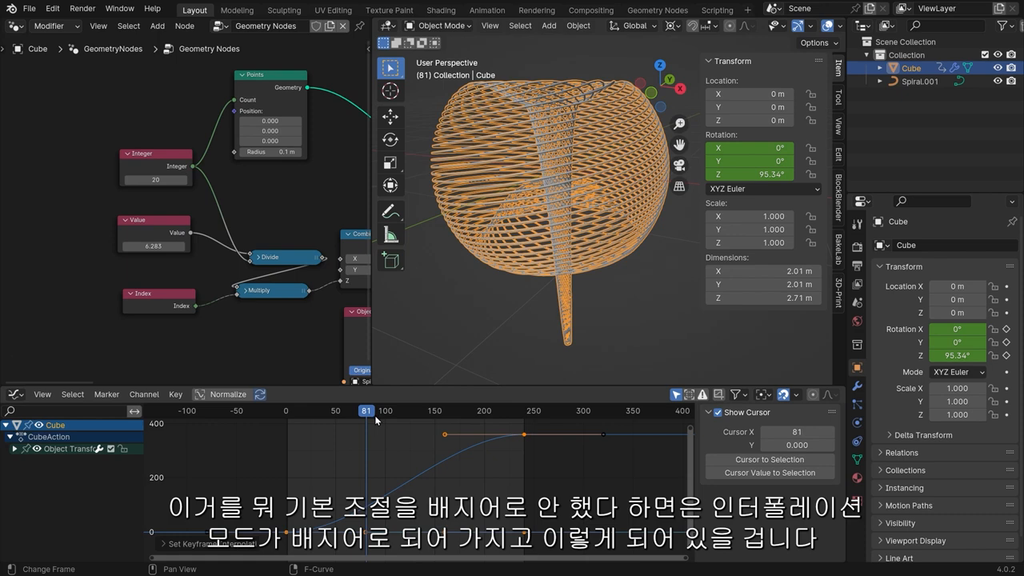
{"action": "left_click", "coordinate": [626, 318]}
{"action": "key", "text": "space"}
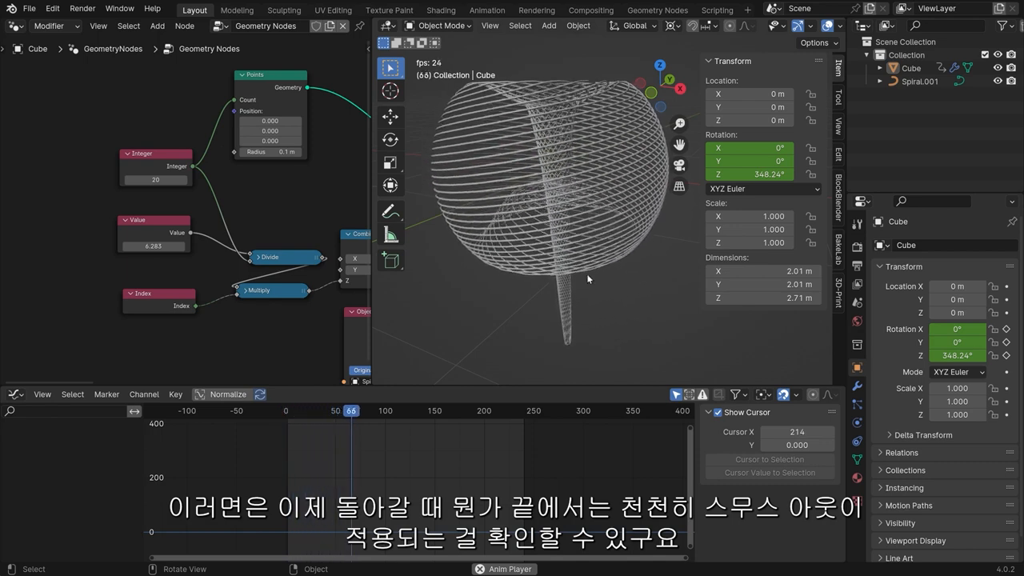
{"action": "key", "text": "space"}
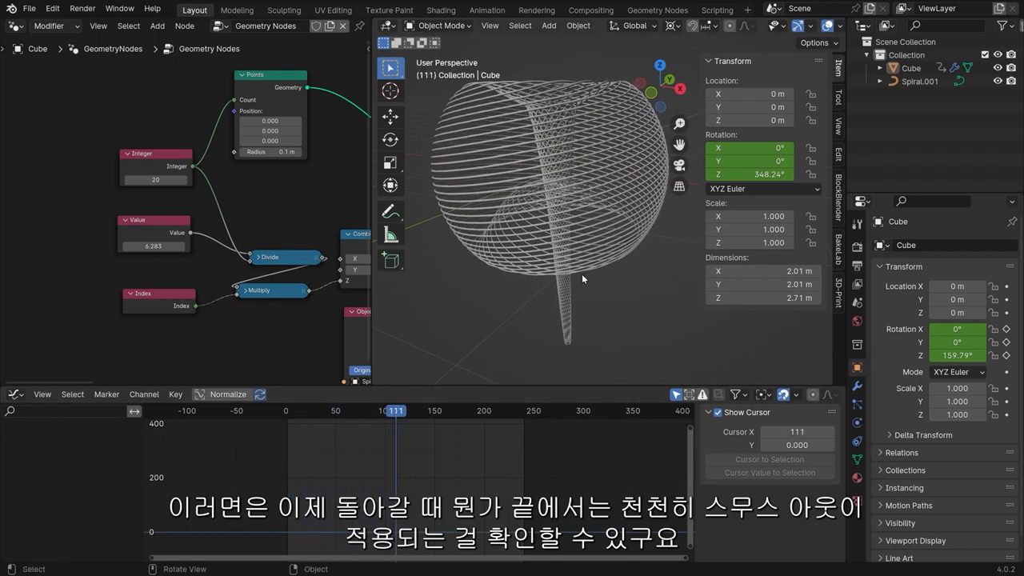
Step: Select all the Cube's rotation keyframes and set their interpolation mode to Linear
{"action": "left_click", "coordinate": [564, 298]}
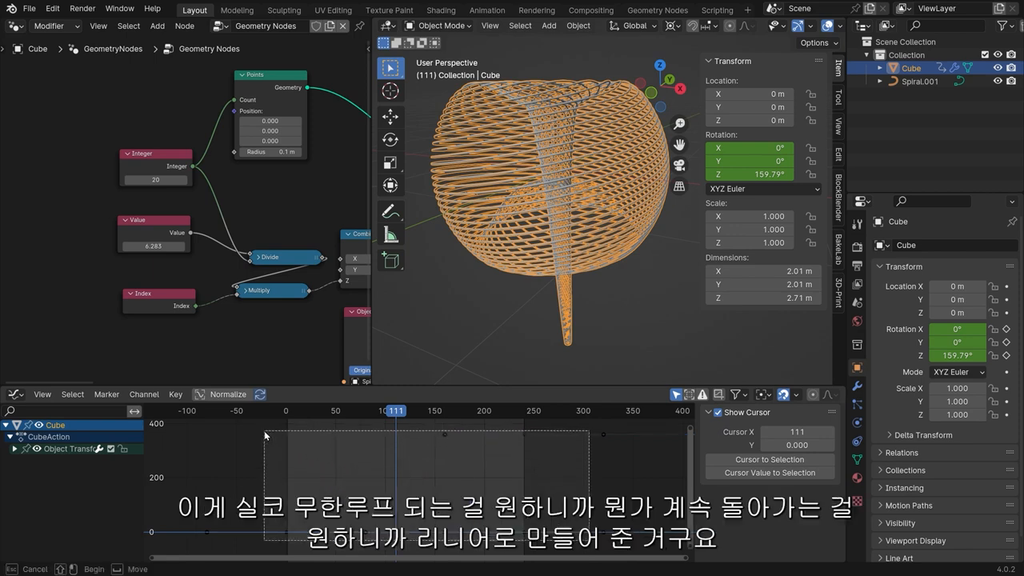
{"action": "right_click", "coordinate": [329, 456]}
{"action": "mouse_move", "coordinate": [329, 456]}
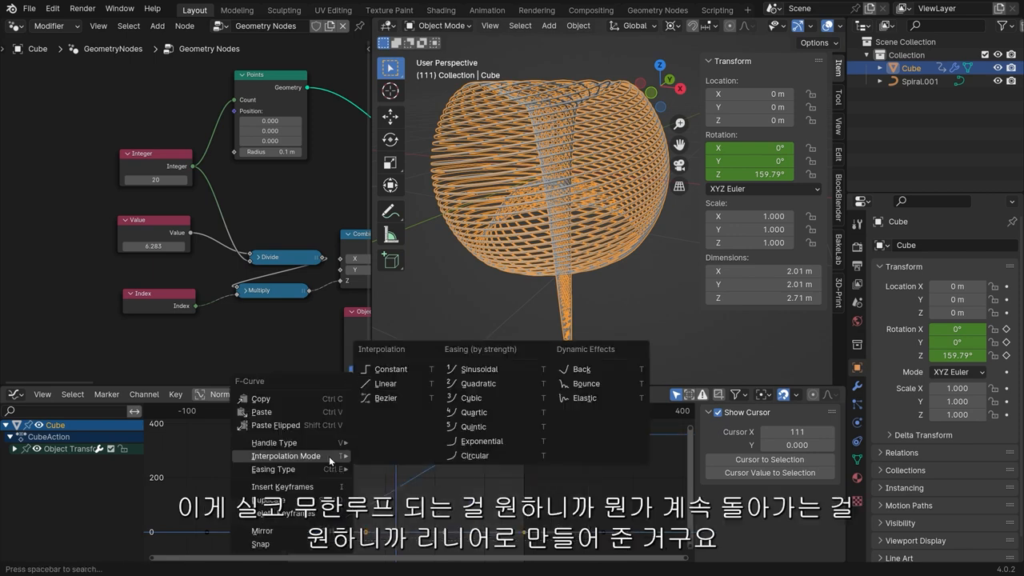
{"action": "left_click", "coordinate": [407, 382]}
Step: Play the spinning animation while viewing it from another angle, and shrink the Graph Editor area
{"action": "key", "text": "space"}
{"action": "left_click", "coordinate": [615, 333]}
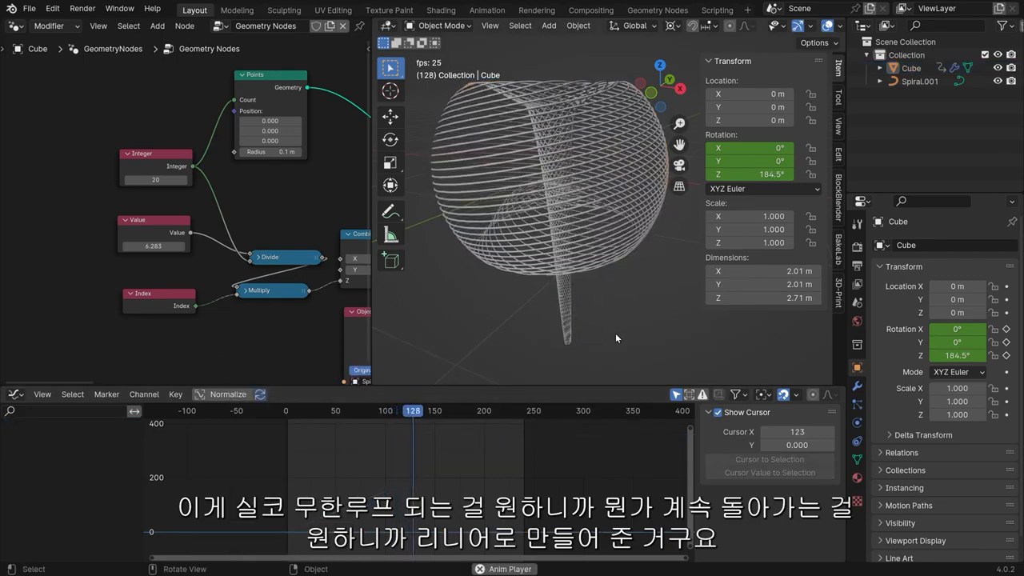
{"action": "middle_click_drag", "start_coordinate": [626, 227], "coordinate": [572, 184]}
{"action": "key", "text": "space"}
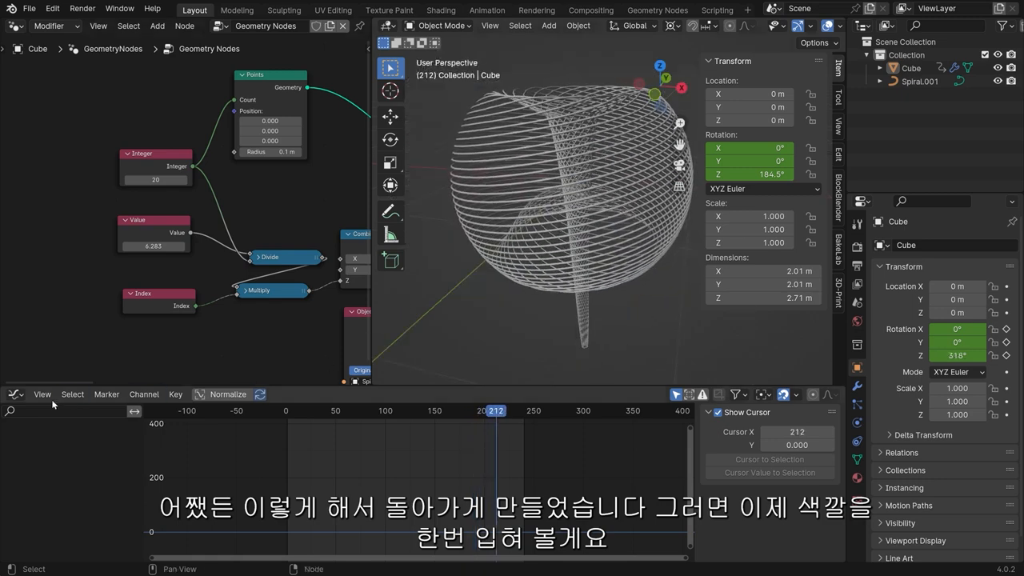
{"action": "left_click_drag", "start_coordinate": [116, 385], "coordinate": [118, 519]}
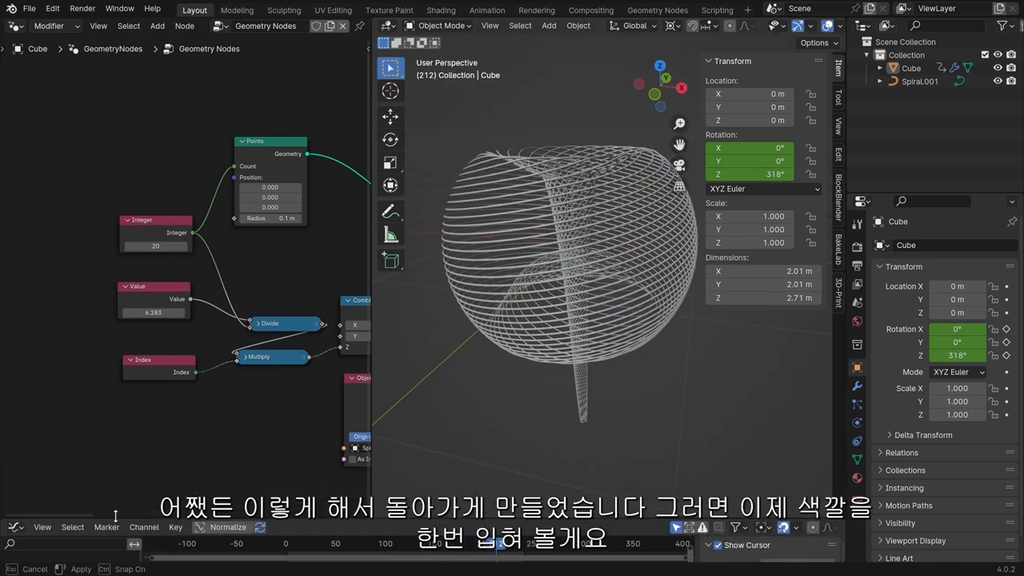
Step: Insert a Set Material node between Curve to Mesh and Group Output and assign the existing Material to it
{"action": "key", "text": "Home"}
{"action": "middle_click_drag", "start_coordinate": [176, 239], "coordinate": [1, 290]}
{"action": "middle_click_drag", "start_coordinate": [328, 288], "coordinate": [156, 275]}
{"action": "scroll", "coordinate": [175, 280], "scroll_direction": "up", "scroll_amount": 8}
{"action": "left_click_drag", "start_coordinate": [244, 292], "coordinate": [294, 278]}
{"action": "key", "text": "shift+a"}
{"action": "type", "text": "set ma"}
{"action": "key", "text": "Return"}
{"action": "left_click", "coordinate": [197, 270]}
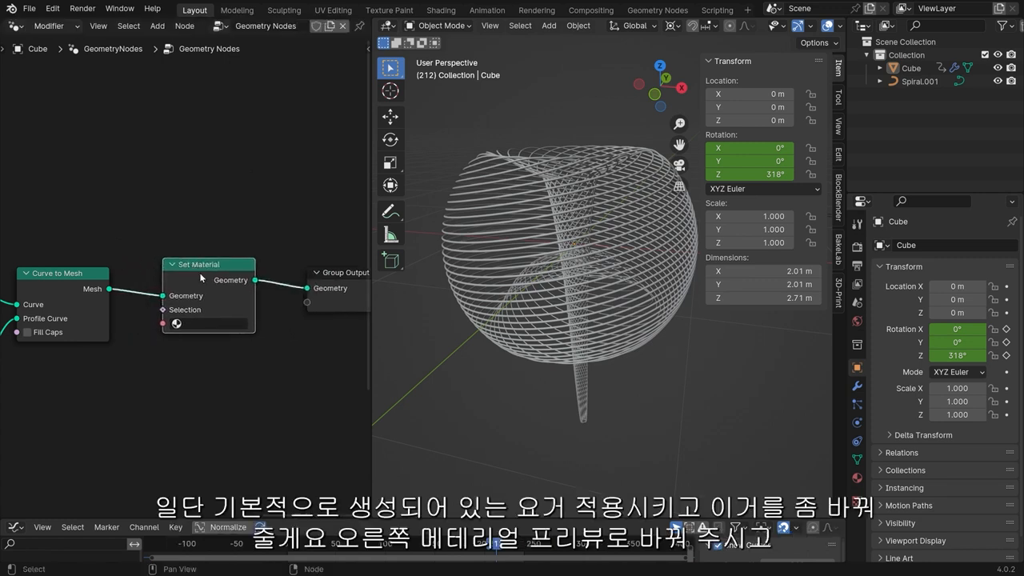
{"action": "left_click", "coordinate": [215, 323]}
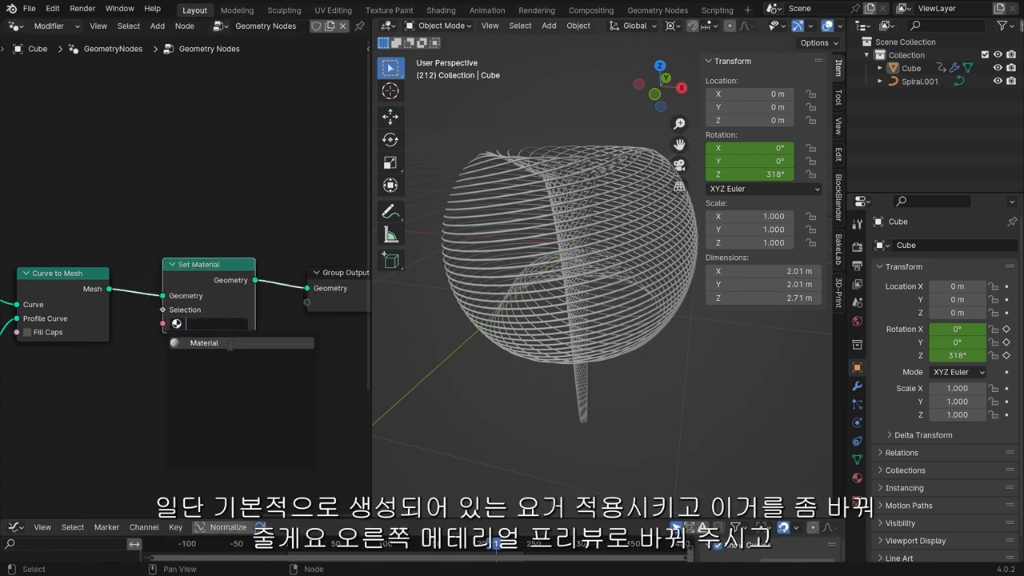
{"action": "left_click", "coordinate": [230, 344]}
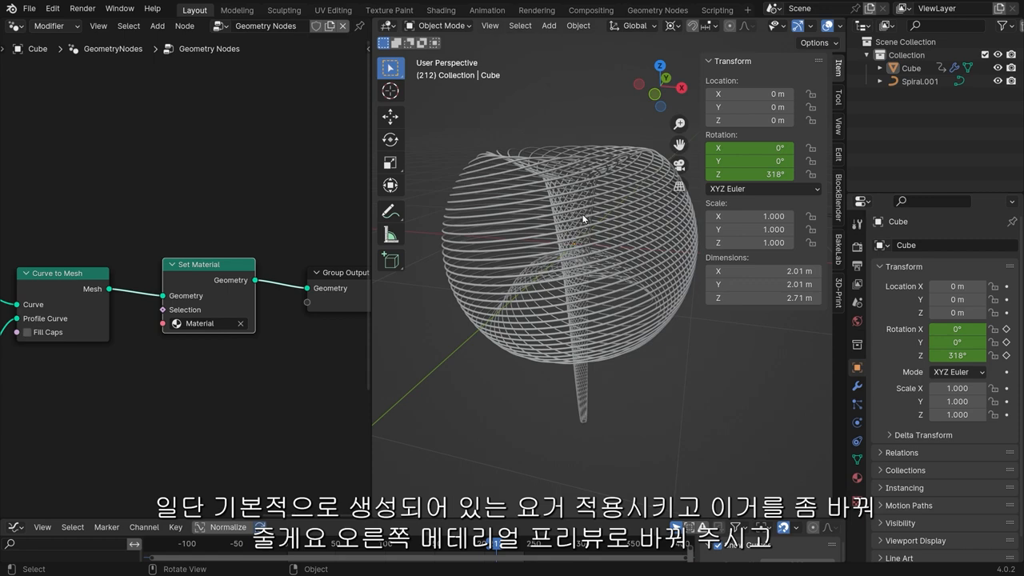
Step: Switch the 3D view to Material Preview shading, widen the node editor, and hide the viewport sidebar
{"action": "key", "text": "z"}
{"action": "left_click", "coordinate": [544, 381]}
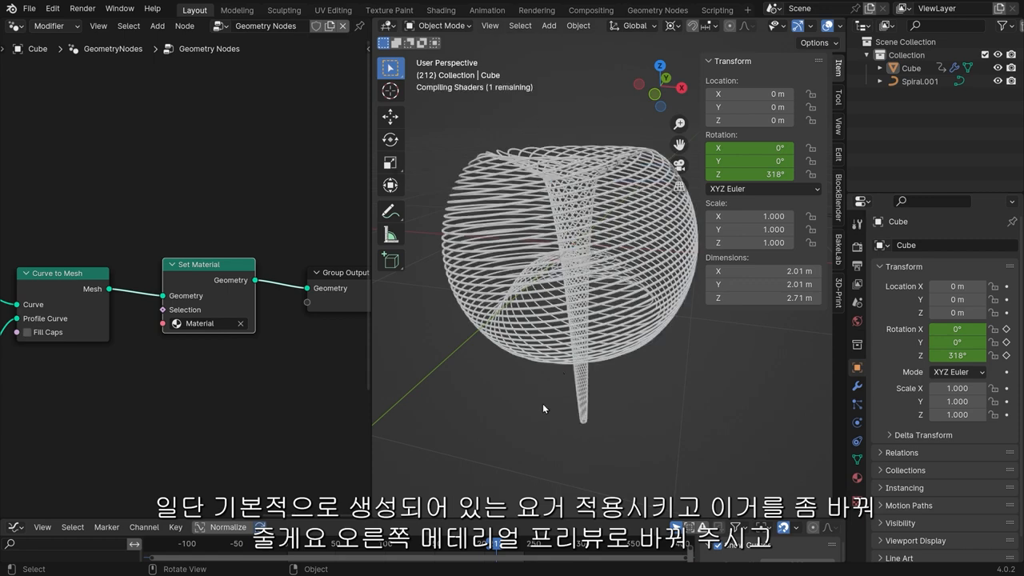
{"action": "left_click_drag", "start_coordinate": [371, 251], "coordinate": [464, 252]}
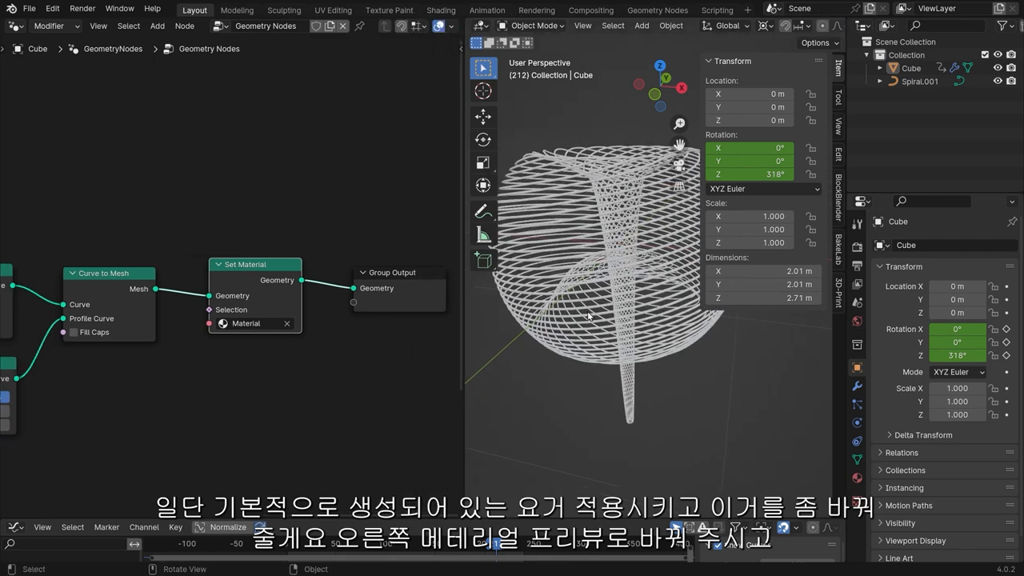
{"action": "key", "text": "n"}
{"action": "middle_click_drag", "start_coordinate": [649, 244], "coordinate": [671, 228]}
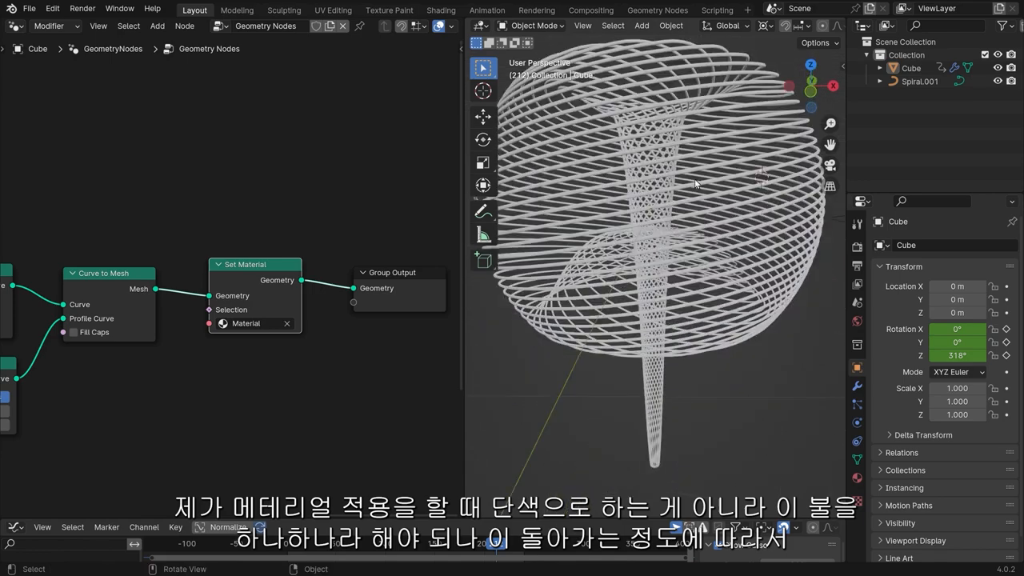
{"action": "middle_click_drag", "start_coordinate": [701, 184], "coordinate": [670, 213]}
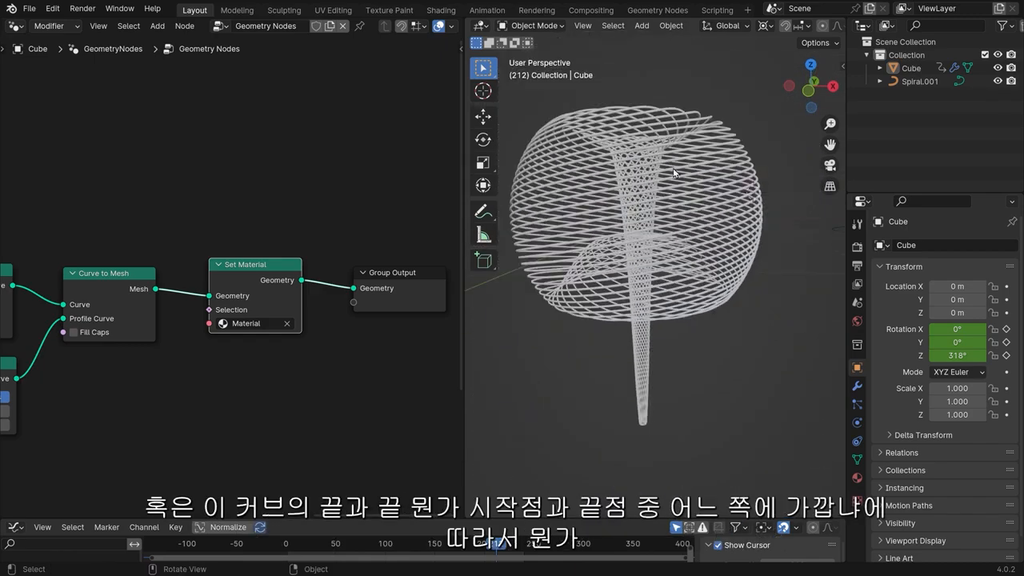
Step: Reshape the Float Curve with a peak point at 0.4315, 0.3219 and a second point at 0.7631, 0.0947, tapering the far end to zero
{"action": "middle_click_drag", "start_coordinate": [179, 317], "coordinate": [375, 230]}
{"action": "middle_click_drag", "start_coordinate": [190, 296], "coordinate": [425, 194]}
{"action": "scroll", "coordinate": [320, 227], "scroll_direction": "up", "scroll_amount": 3}
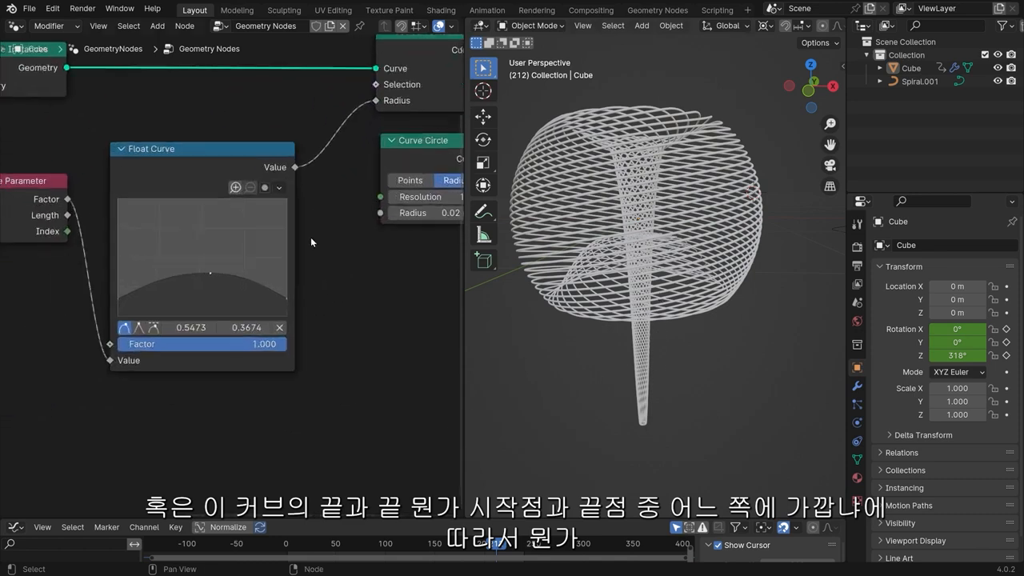
{"action": "left_click_drag", "start_coordinate": [303, 304], "coordinate": [301, 328]}
{"action": "left_click_drag", "start_coordinate": [248, 292], "coordinate": [244, 311]}
{"action": "left_click", "coordinate": [205, 273]}
{"action": "left_click_drag", "start_coordinate": [205, 273], "coordinate": [197, 270]}
{"action": "left_click", "coordinate": [245, 311]}
{"action": "left_click_drag", "start_coordinate": [244, 311], "coordinate": [252, 310]}
{"action": "mouse_move", "coordinate": [197, 272]}
{"action": "left_mouse_down"}
{"action": "mouse_move", "coordinate": [178, 271]}
{"action": "mouse_move", "coordinate": [181, 283]}
{"action": "left_mouse_up"}
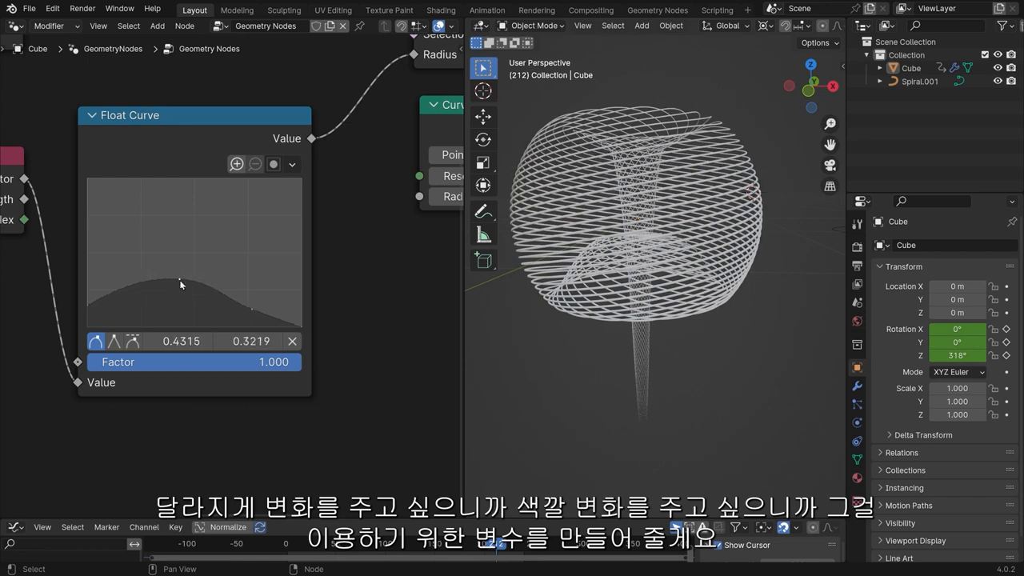
{"action": "scroll", "coordinate": [240, 264], "scroll_direction": "down", "scroll_amount": 3}
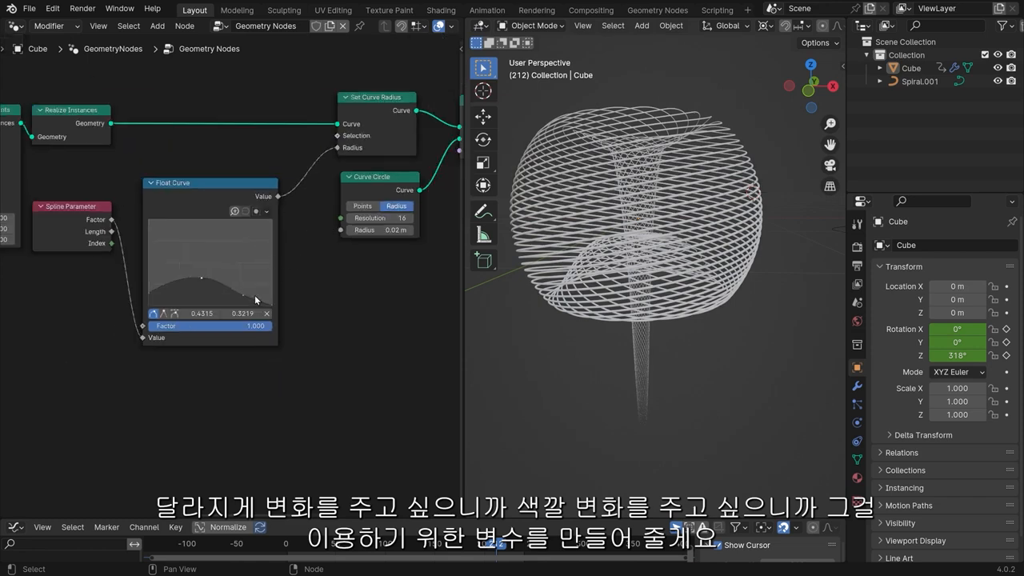
{"action": "left_click_drag", "start_coordinate": [244, 296], "coordinate": [242, 298]}
{"action": "scroll", "coordinate": [680, 342], "scroll_direction": "up", "scroll_amount": 5}
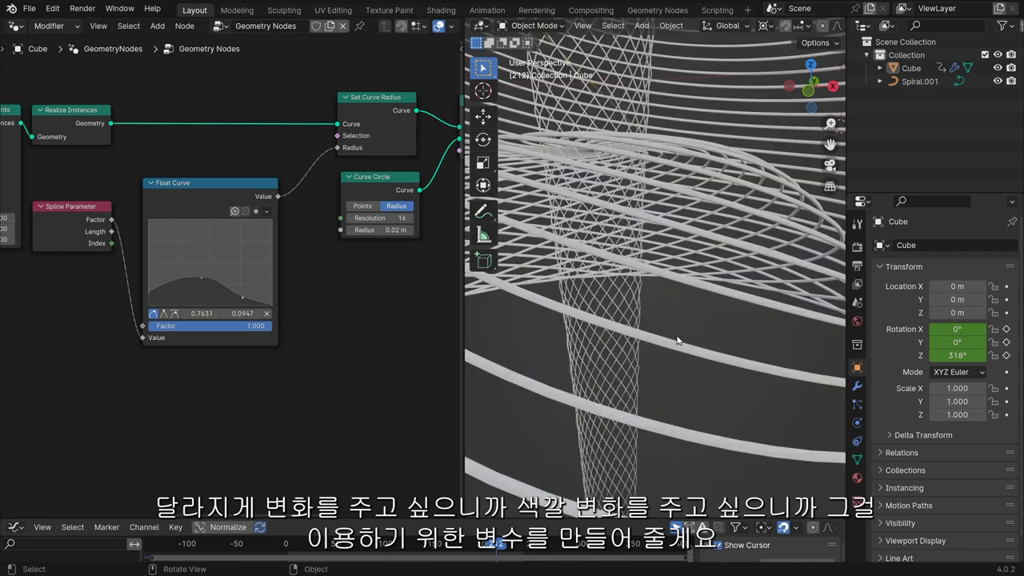
{"action": "scroll", "coordinate": [679, 342], "scroll_direction": "down", "scroll_amount": 6}
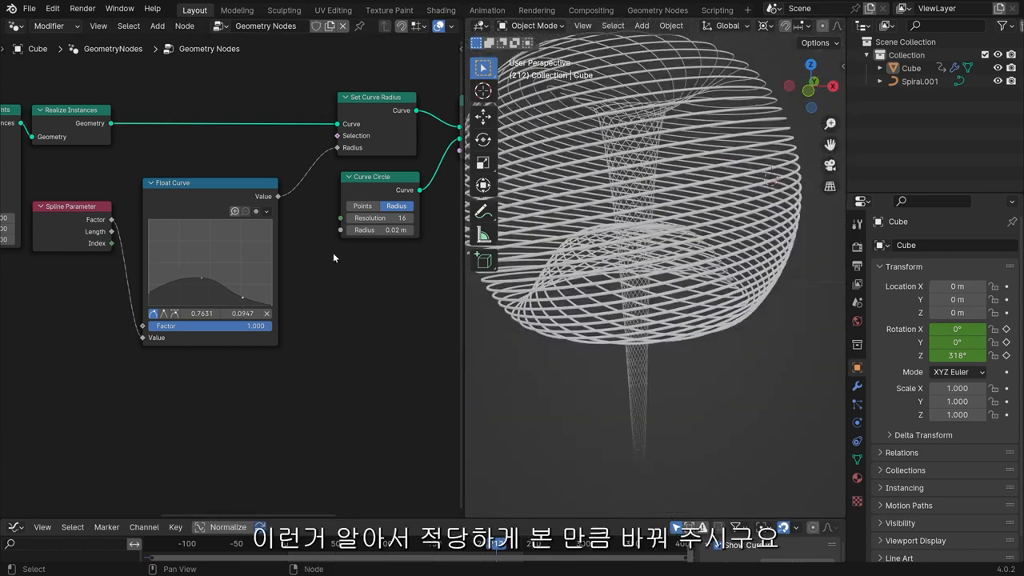
Step: Insert a Store Named Attribute node between Realize Instances and Set Curve Radius
{"action": "left_click_drag", "start_coordinate": [226, 189], "coordinate": [219, 215]}
{"action": "scroll", "coordinate": [240, 198], "scroll_direction": "down", "scroll_amount": 4}
{"action": "middle_click_drag", "start_coordinate": [248, 199], "coordinate": [268, 263]}
{"action": "scroll", "coordinate": [268, 263], "scroll_direction": "up", "scroll_amount": 5}
{"action": "middle_click_drag", "start_coordinate": [198, 174], "coordinate": [244, 196]}
{"action": "left_click", "coordinate": [251, 160]}
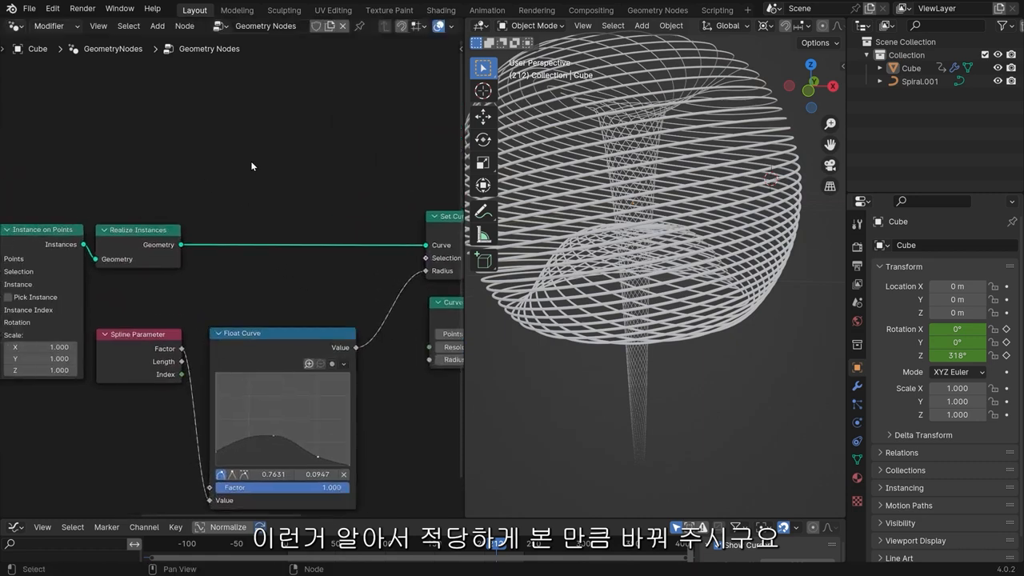
{"action": "key", "text": "shift+a"}
{"action": "left_click", "coordinate": [303, 156]}
{"action": "type", "text": "st"}
{"action": "type", "text": " n"}
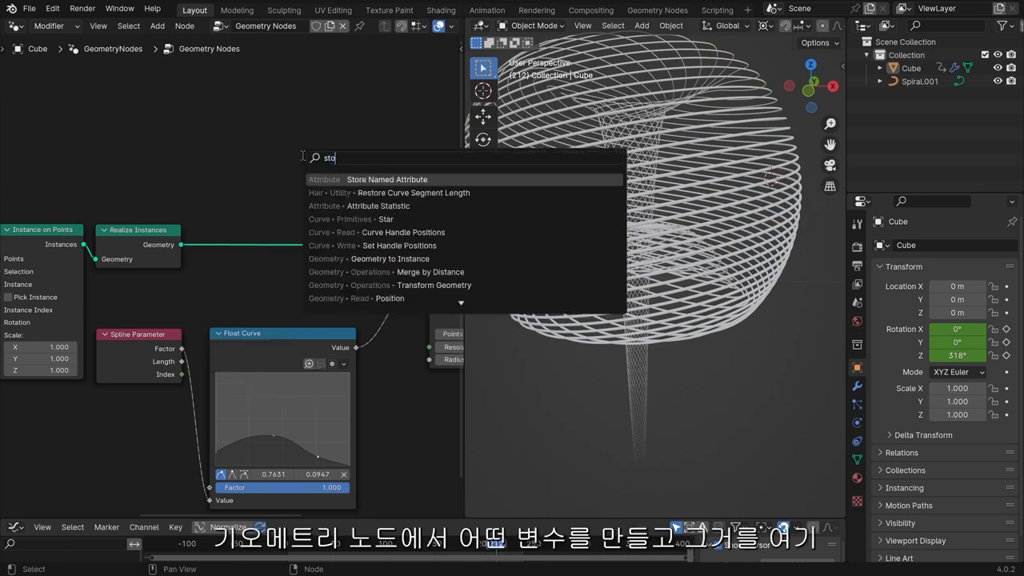
{"action": "key", "text": "Return"}
{"action": "left_click", "coordinate": [292, 164]}
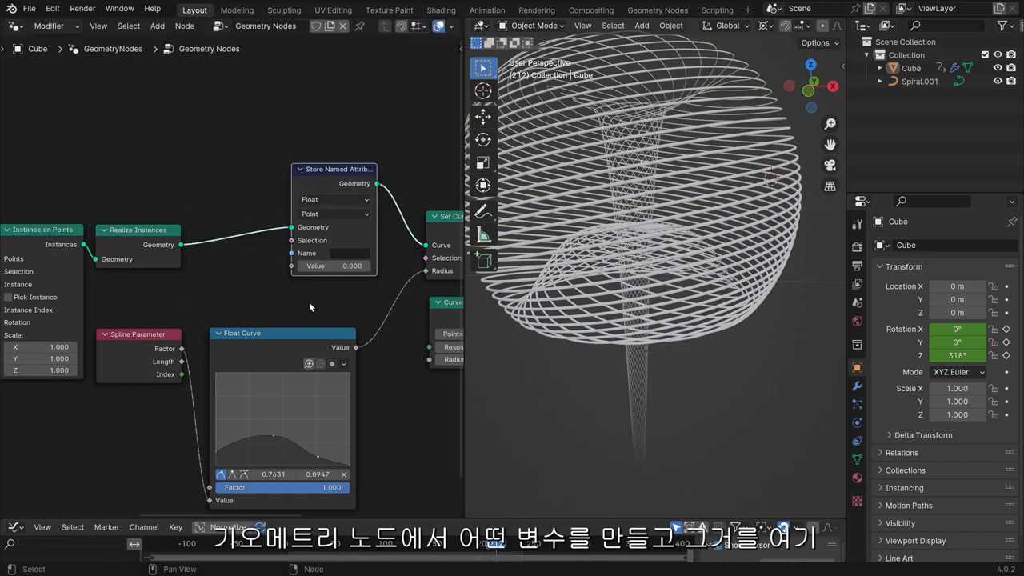
{"action": "left_click", "coordinate": [15, 25]}
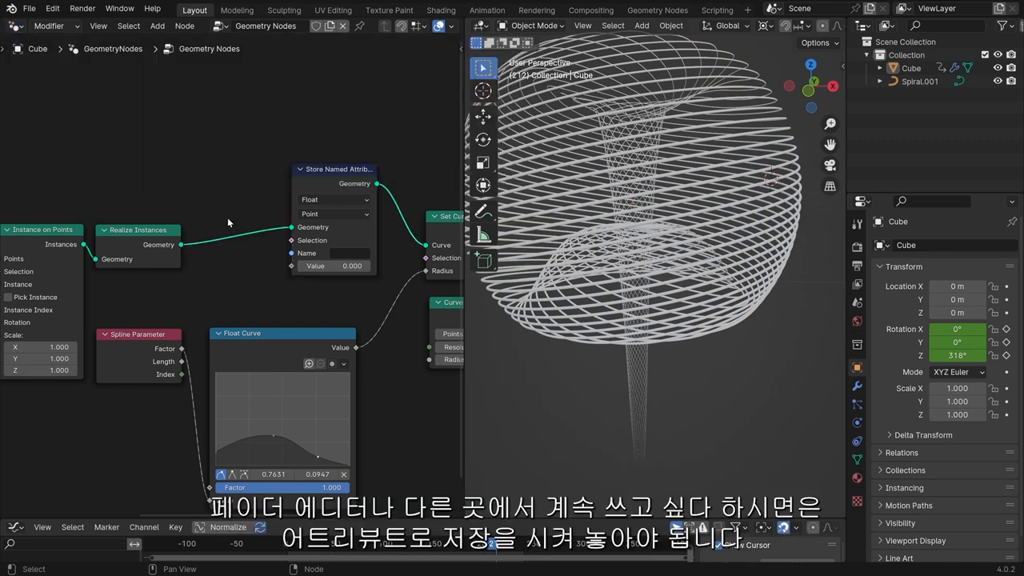
{"action": "left_click_drag", "start_coordinate": [340, 171], "coordinate": [337, 176]}
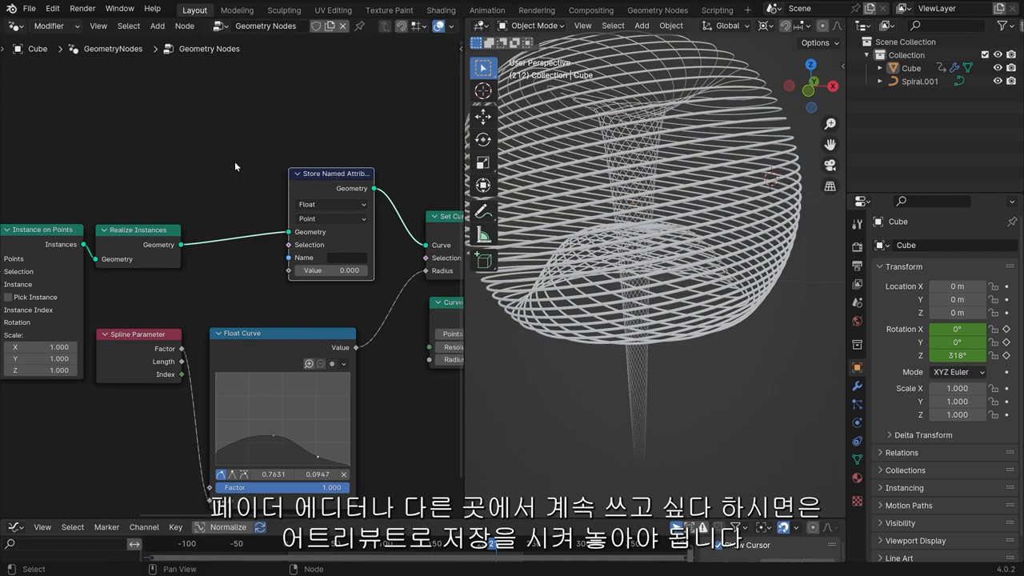
{"action": "middle_click_drag", "start_coordinate": [281, 175], "coordinate": [221, 206]}
{"action": "scroll", "coordinate": [220, 206], "scroll_direction": "up", "scroll_amount": 3}
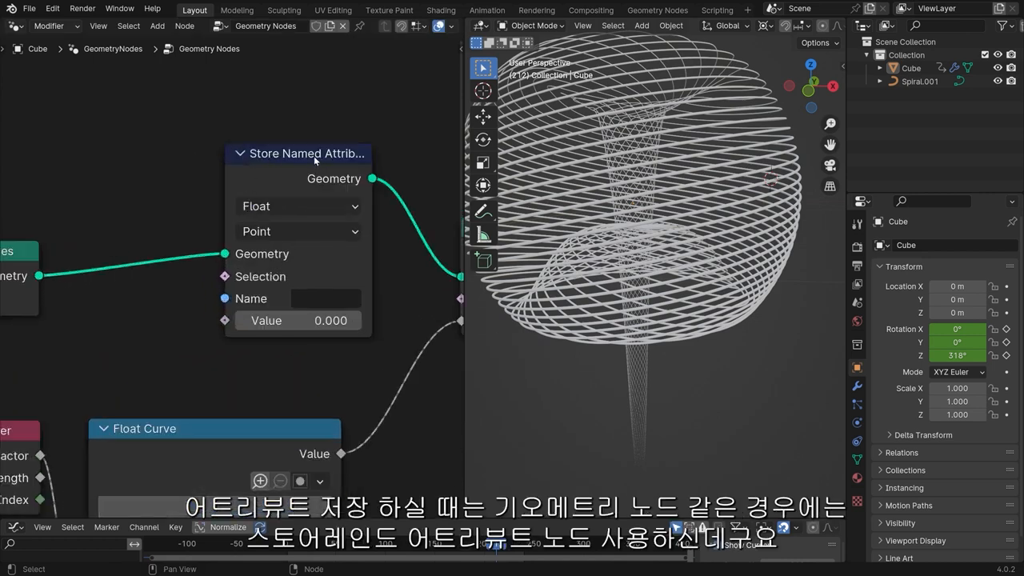
{"action": "left_click_drag", "start_coordinate": [315, 158], "coordinate": [317, 173]}
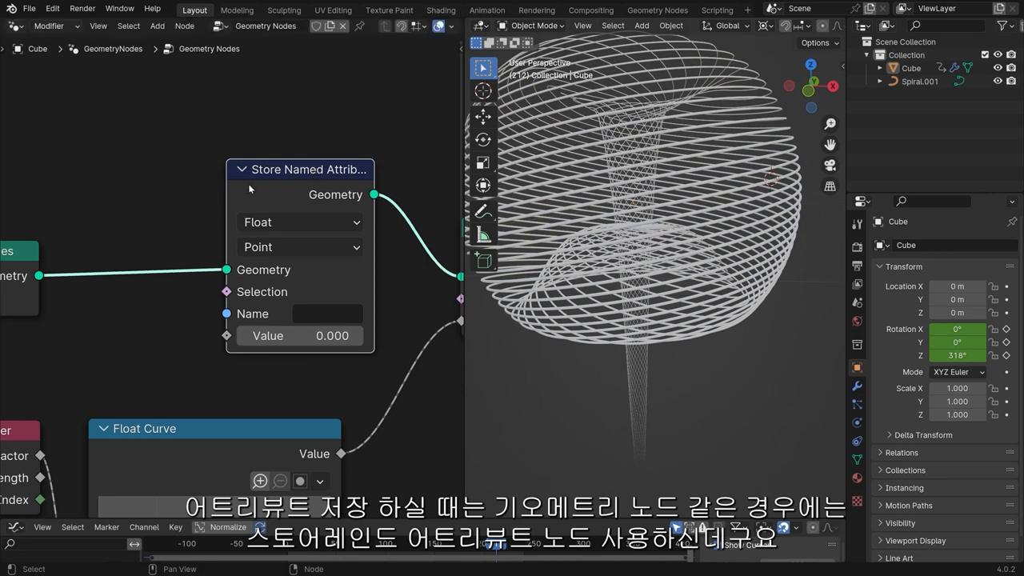
{"action": "scroll", "coordinate": [239, 182], "scroll_direction": "down", "scroll_amount": 2}
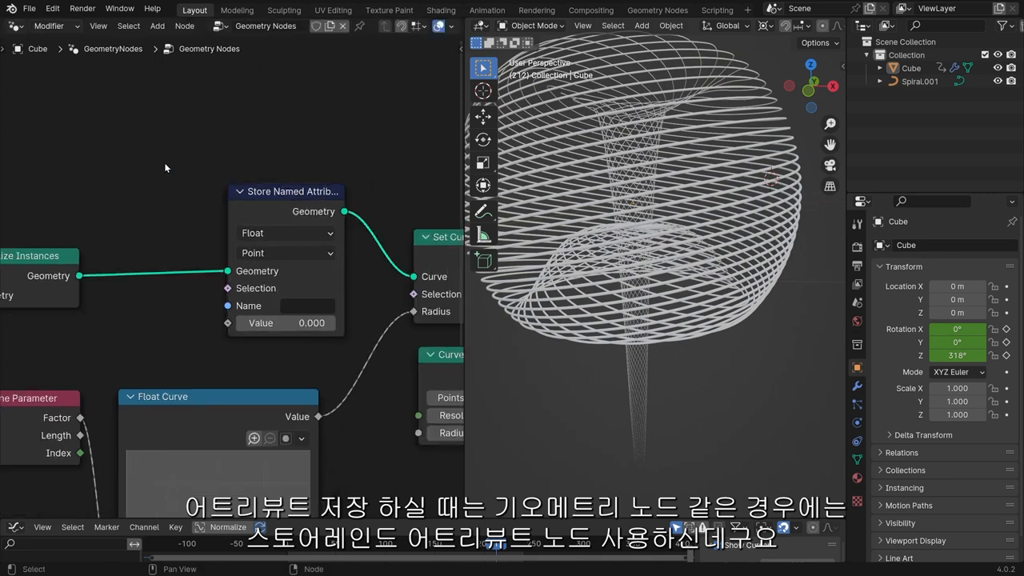
{"action": "scroll", "coordinate": [164, 163], "scroll_direction": "down", "scroll_amount": 2}
{"action": "middle_click_drag", "start_coordinate": [196, 180], "coordinate": [222, 195]}
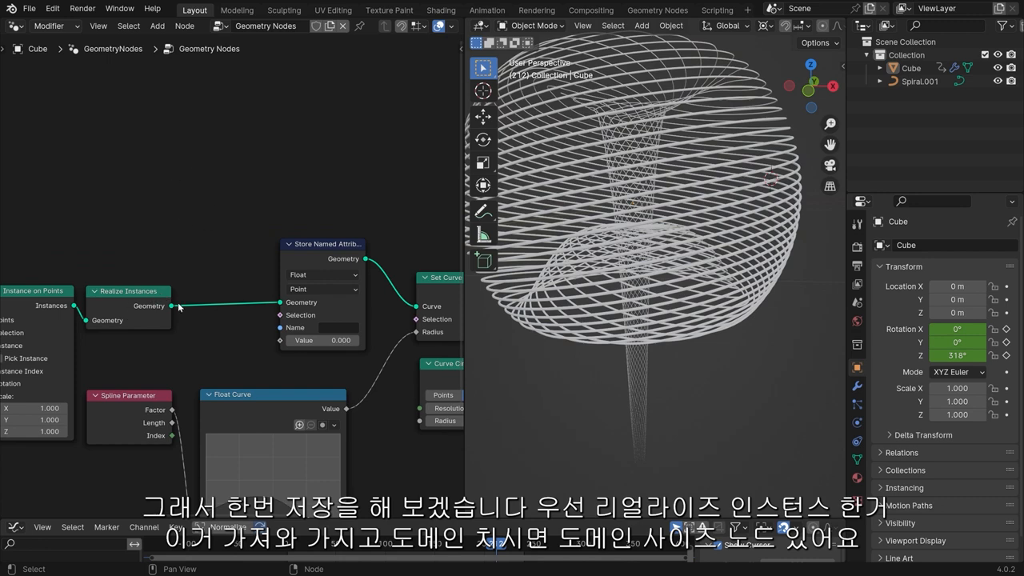
Step: Add a Domain Size node fed by the Realize Instances geometry and set its component to Curve
{"action": "left_click_drag", "start_coordinate": [172, 306], "coordinate": [205, 172]}
{"action": "type", "text": "domain"}
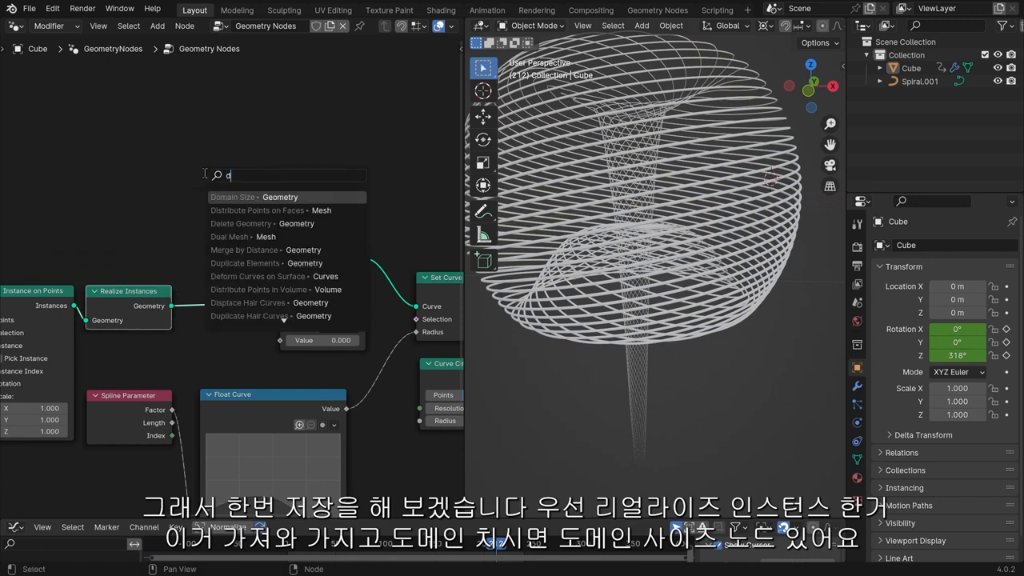
{"action": "key", "text": "Return"}
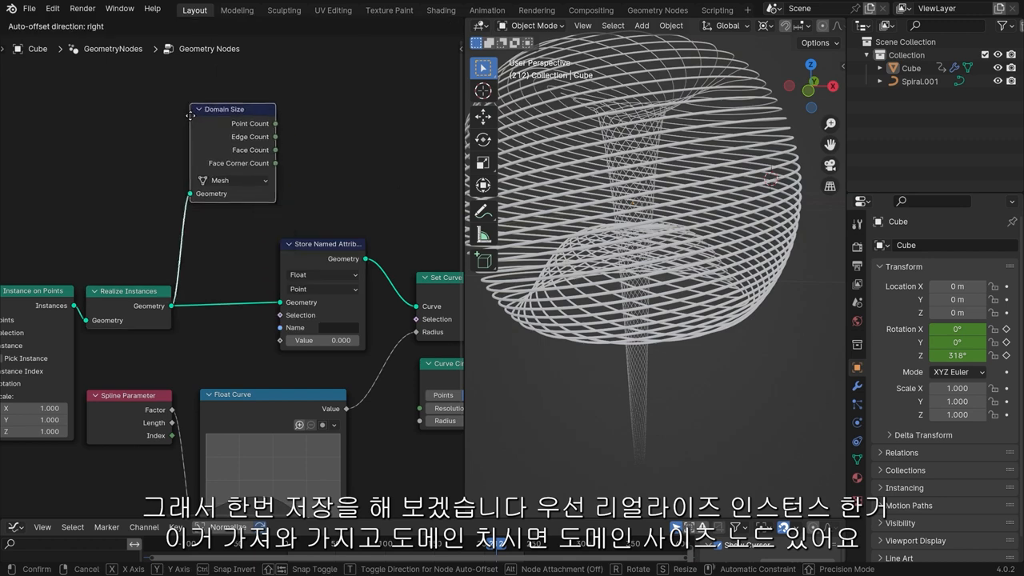
{"action": "left_click", "coordinate": [193, 118]}
{"action": "scroll", "coordinate": [277, 156], "scroll_direction": "up", "scroll_amount": 2}
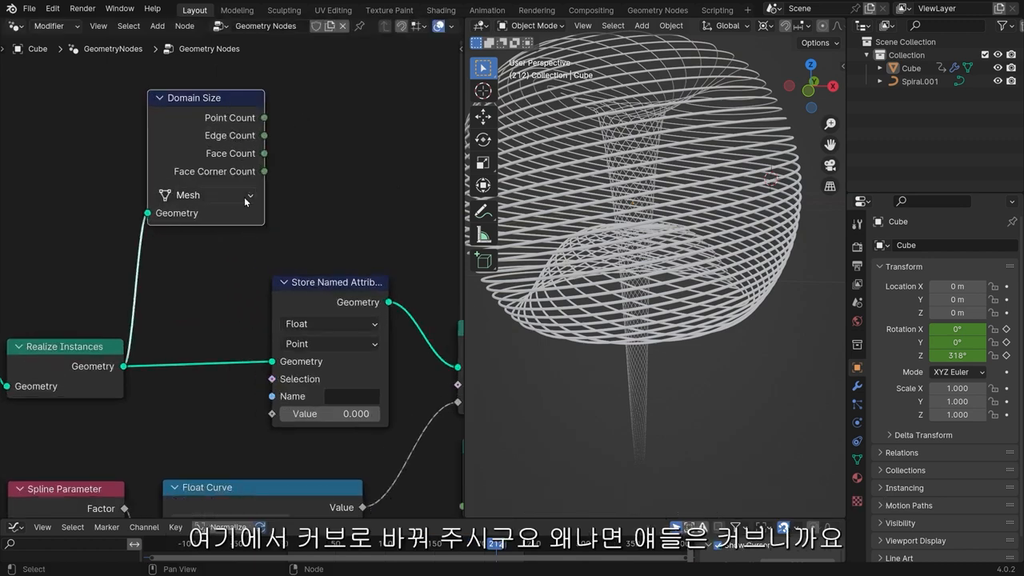
{"action": "left_click", "coordinate": [202, 195]}
{"action": "left_click", "coordinate": [198, 271]}
Step: Split the 3D viewport horizontally and change the upper area to a Spreadsheet
{"action": "middle_click_drag", "start_coordinate": [113, 300], "coordinate": [297, 258]}
{"action": "scroll", "coordinate": [298, 258], "scroll_direction": "down", "scroll_amount": 6}
{"action": "scroll", "coordinate": [96, 362], "scroll_direction": "up", "scroll_amount": 2}
{"action": "middle_click_drag", "start_coordinate": [96, 362], "coordinate": [179, 253]}
{"action": "middle_click_drag", "start_coordinate": [248, 276], "coordinate": [86, 392]}
{"action": "scroll", "coordinate": [87, 392], "scroll_direction": "down", "scroll_amount": 1}
{"action": "middle_click_drag", "start_coordinate": [233, 221], "coordinate": [188, 273]}
{"action": "left_click_drag", "start_coordinate": [317, 315], "coordinate": [340, 320]}
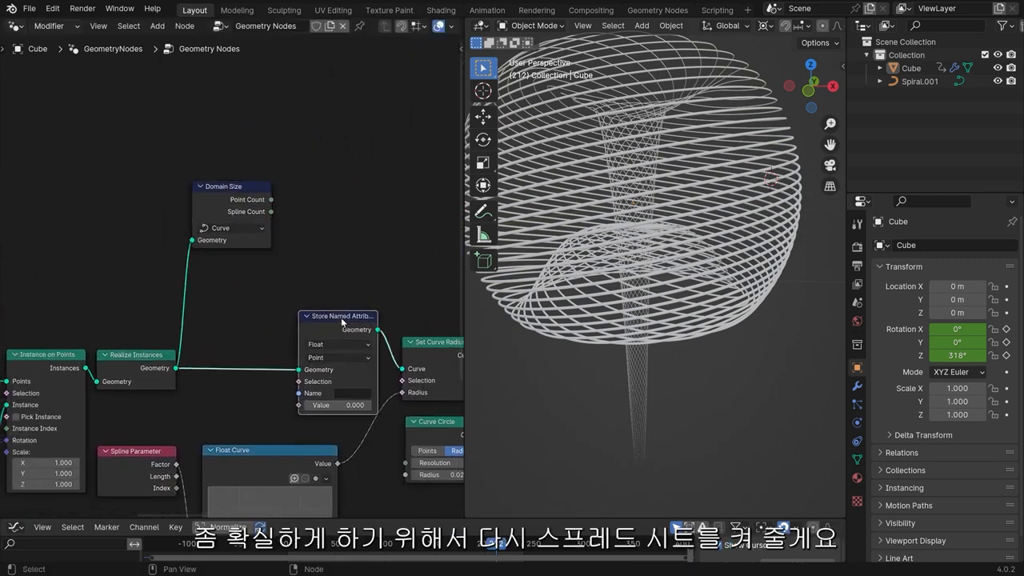
{"action": "left_click_drag", "start_coordinate": [467, 20], "coordinate": [480, 252]}
{"action": "left_click", "coordinate": [481, 26]}
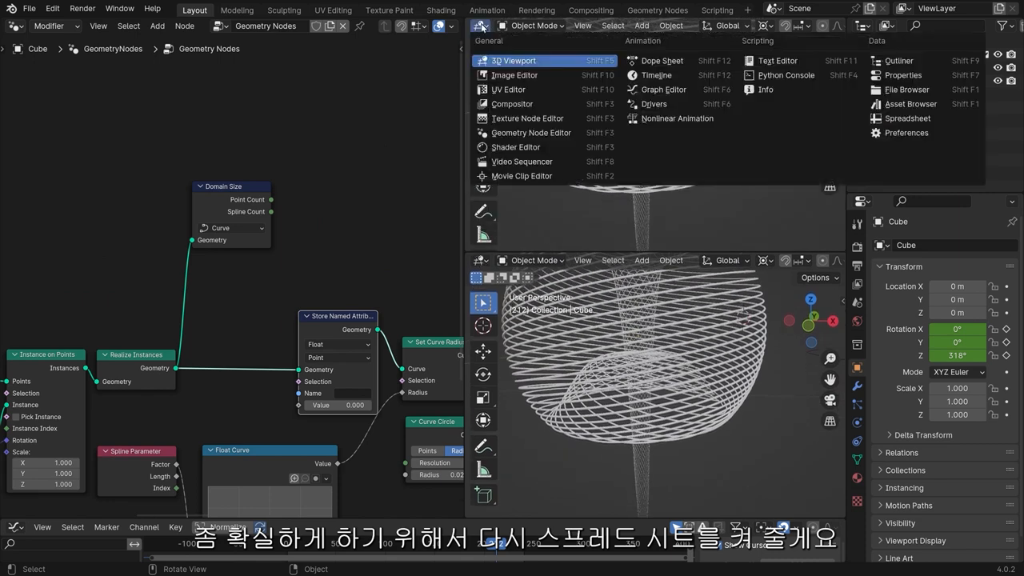
{"action": "left_click", "coordinate": [907, 118]}
Step: Connect a Viewer node to the Store Named Attribute output and show the curve control point data in the spreadsheet
{"action": "middle_click_drag", "start_coordinate": [319, 232], "coordinate": [245, 177]}
{"action": "mouse_move", "coordinate": [269, 268]}
{"action": "left_mouse_down"}
{"action": "mouse_move", "coordinate": [265, 258]}
{"action": "mouse_move", "coordinate": [261, 267]}
{"action": "left_mouse_up"}
{"action": "middle_click_drag", "start_coordinate": [340, 254], "coordinate": [357, 293]}
{"action": "left_click", "coordinate": [262, 278], "text": "ctrl+shift"}
{"action": "left_click_drag", "start_coordinate": [358, 293], "coordinate": [363, 241]}
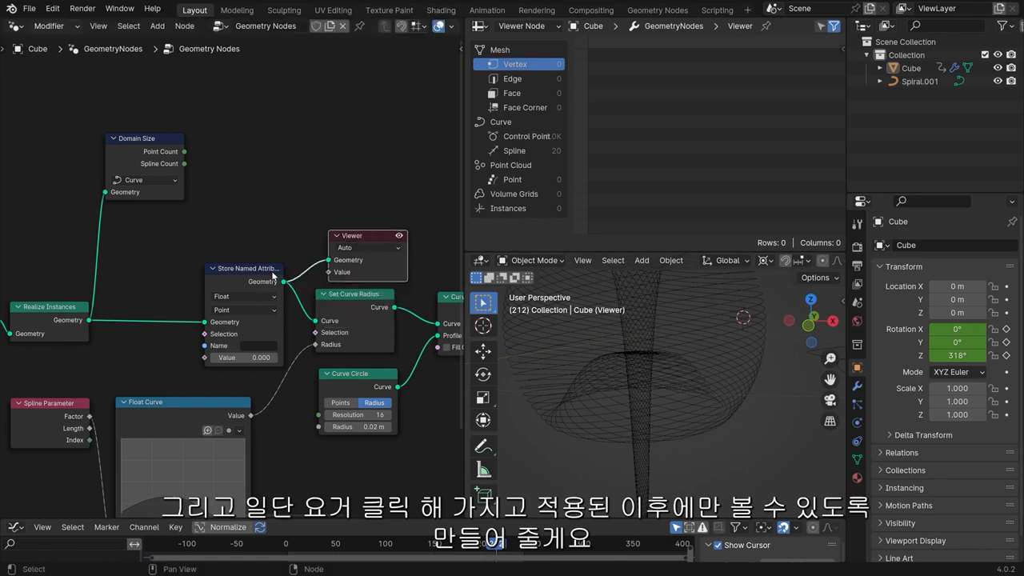
{"action": "left_click", "coordinate": [549, 140]}
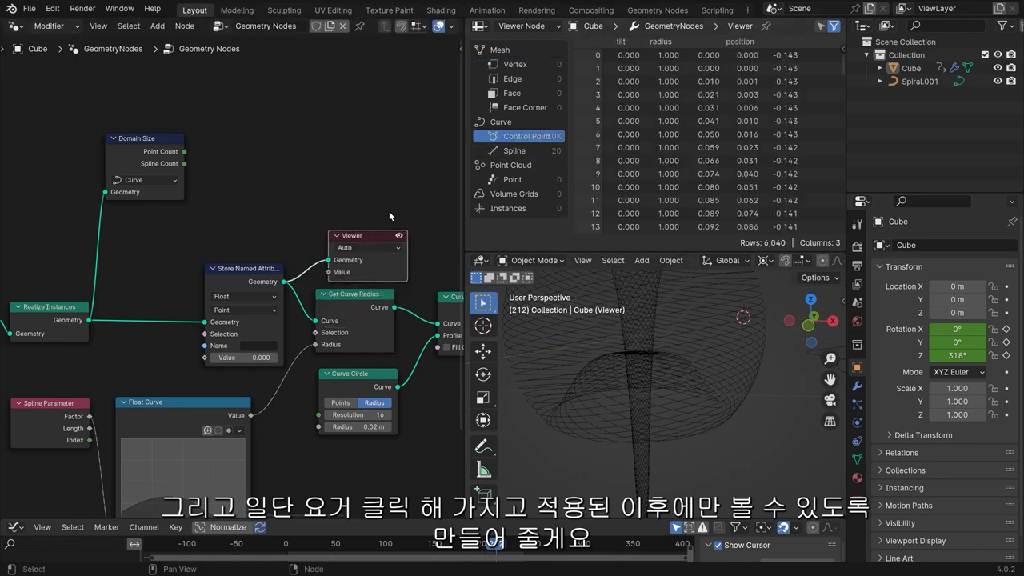
Step: Add an Index node below the Domain Size node and shift the Store Named Attribute node slightly to make room
{"action": "scroll", "coordinate": [279, 261], "scroll_direction": "up", "scroll_amount": 5}
{"action": "middle_click_drag", "start_coordinate": [280, 261], "coordinate": [345, 208]}
{"action": "scroll", "coordinate": [267, 203], "scroll_direction": "down", "scroll_amount": 6}
{"action": "middle_click_drag", "start_coordinate": [304, 160], "coordinate": [304, 143]}
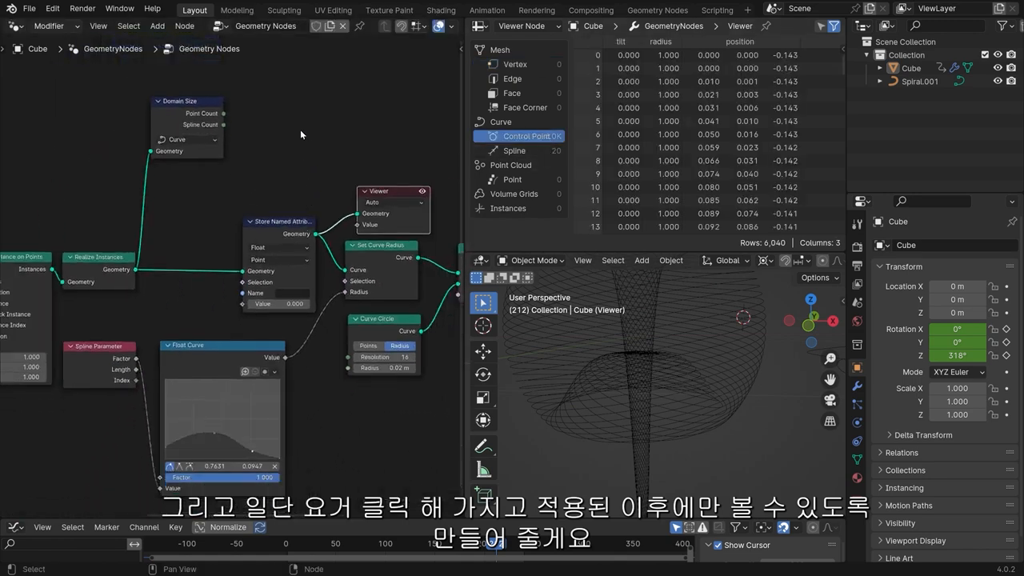
{"action": "scroll", "coordinate": [304, 144], "scroll_direction": "up", "scroll_amount": 1}
{"action": "key", "text": "shift+a"}
{"action": "type", "text": "index"}
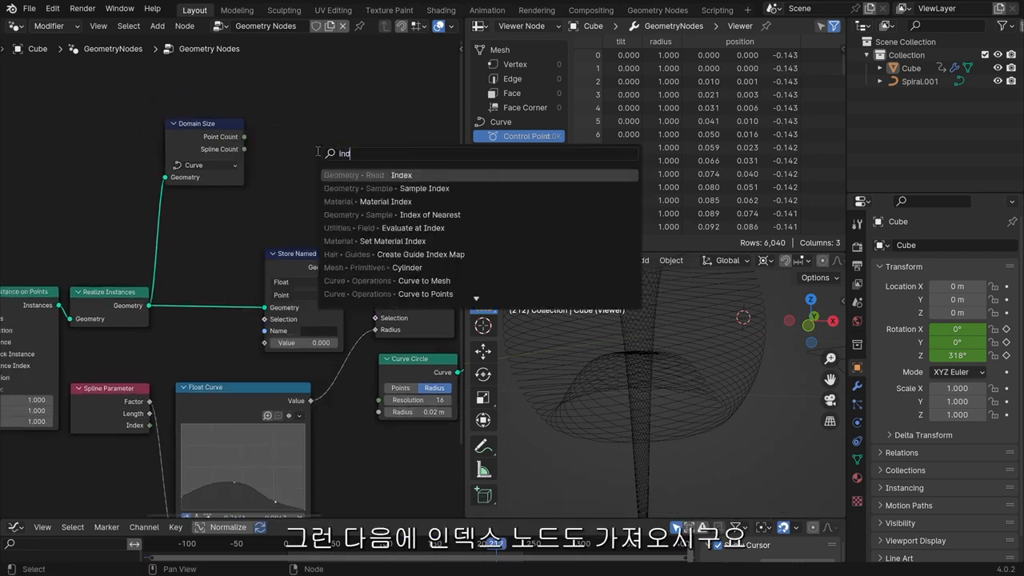
{"action": "key", "text": "Return"}
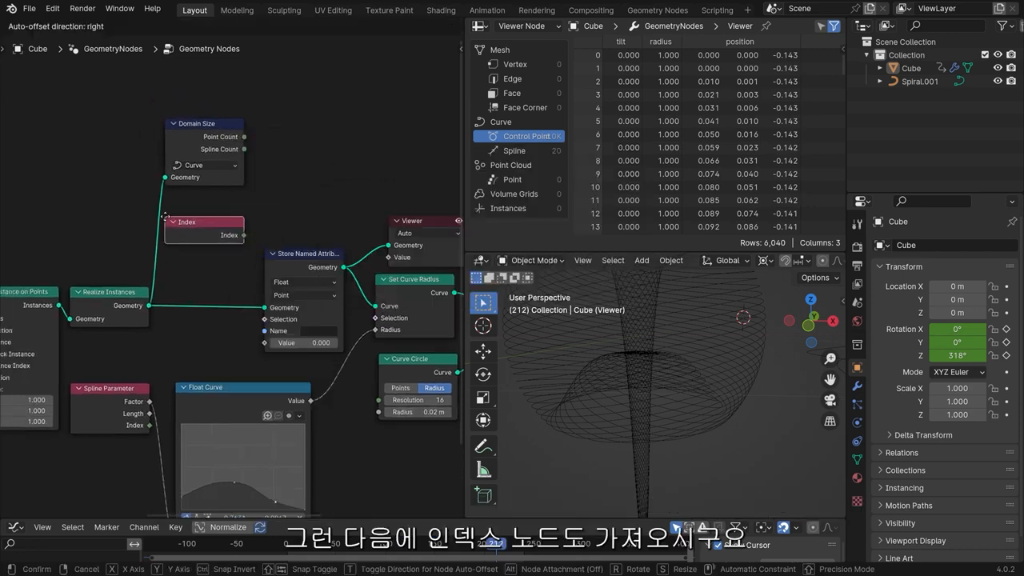
{"action": "left_click", "coordinate": [159, 222]}
{"action": "scroll", "coordinate": [233, 275], "scroll_direction": "up", "scroll_amount": 5}
{"action": "left_click_drag", "start_coordinate": [335, 245], "coordinate": [338, 240]}
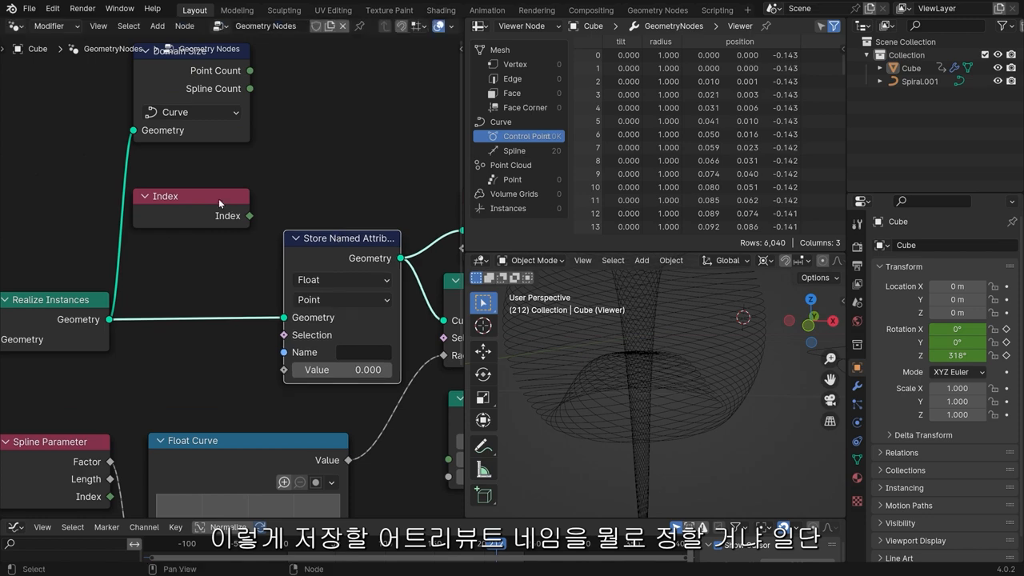
{"action": "left_click_drag", "start_coordinate": [238, 197], "coordinate": [240, 194]}
{"action": "left_click_drag", "start_coordinate": [331, 236], "coordinate": [337, 242]}
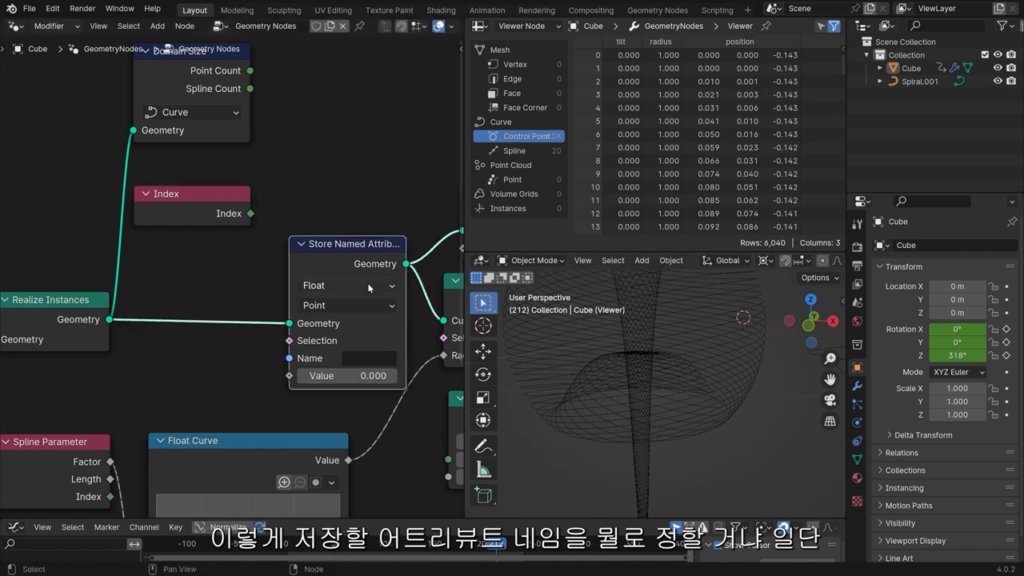
Step: Name the attribute R in the Store Named Attribute node
{"action": "middle_click_drag", "start_coordinate": [616, 367], "coordinate": [720, 374]}
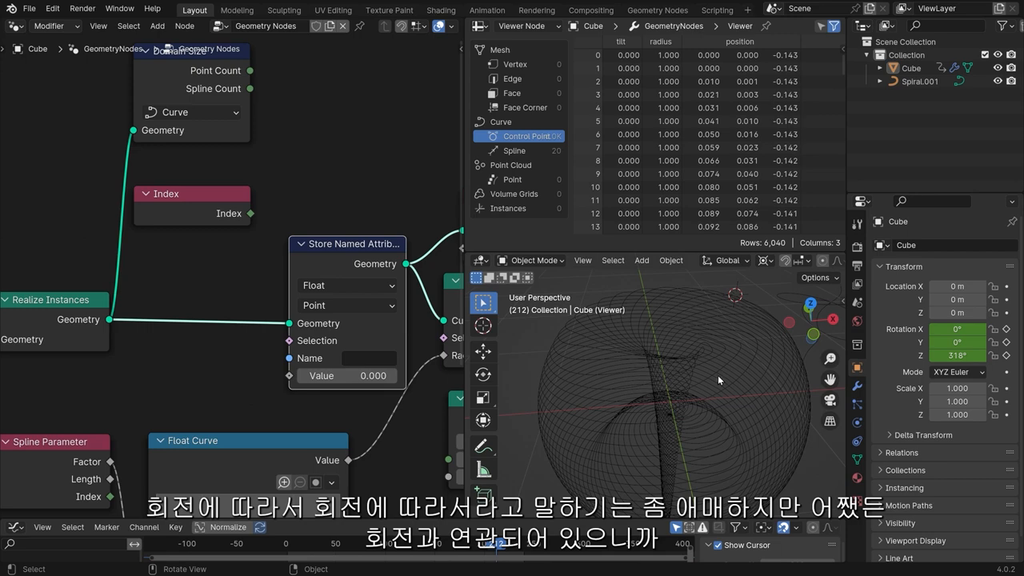
{"action": "left_click", "coordinate": [387, 359]}
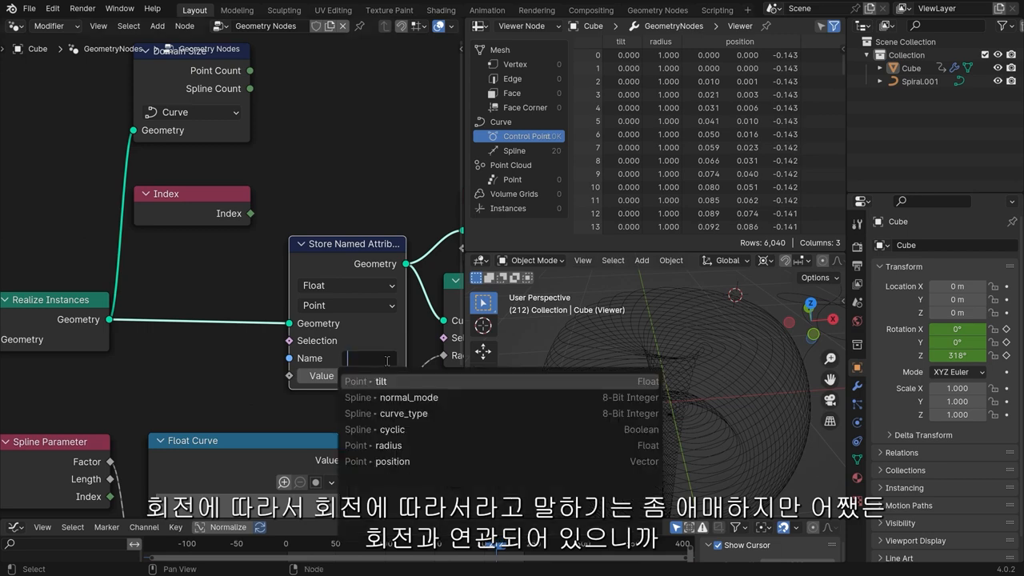
{"action": "type", "text": "R"}
{"action": "key", "text": "Return"}
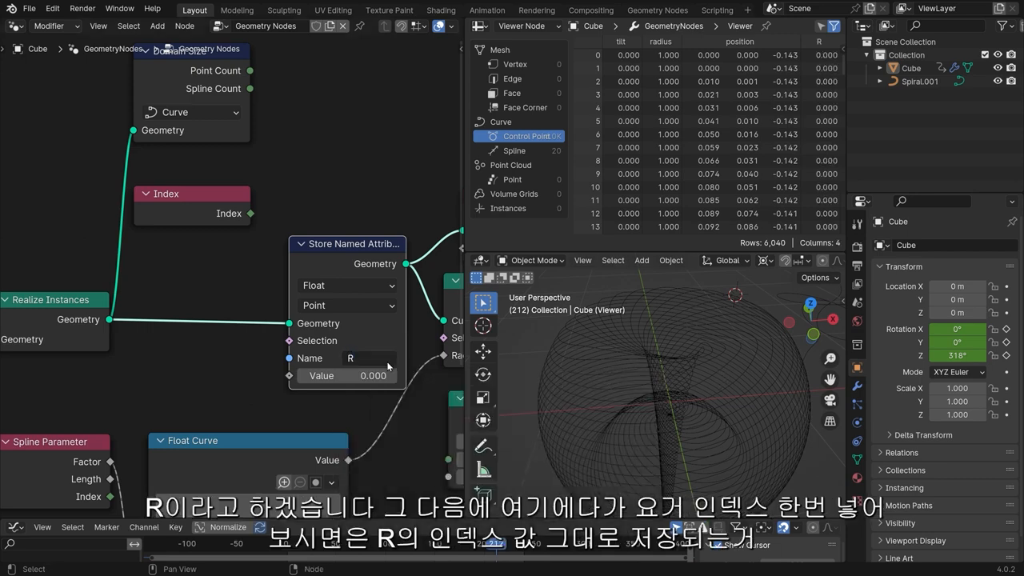
Step: Connect the Index output to the Value of the R attribute and examine the R column in the spreadsheet
{"action": "left_click", "coordinate": [280, 108]}
{"action": "middle_click_drag", "start_coordinate": [299, 115], "coordinate": [299, 145]}
{"action": "left_click_drag", "start_coordinate": [214, 225], "coordinate": [290, 406]}
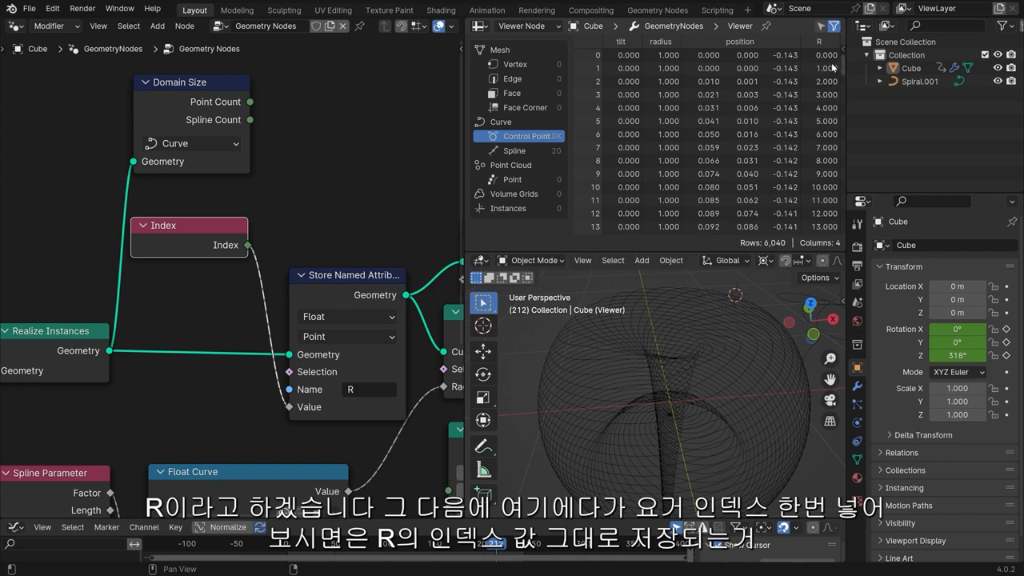
{"action": "left_click_drag", "start_coordinate": [843, 66], "coordinate": [843, 122]}
{"action": "left_click_drag", "start_coordinate": [849, 169], "coordinate": [857, 76]}
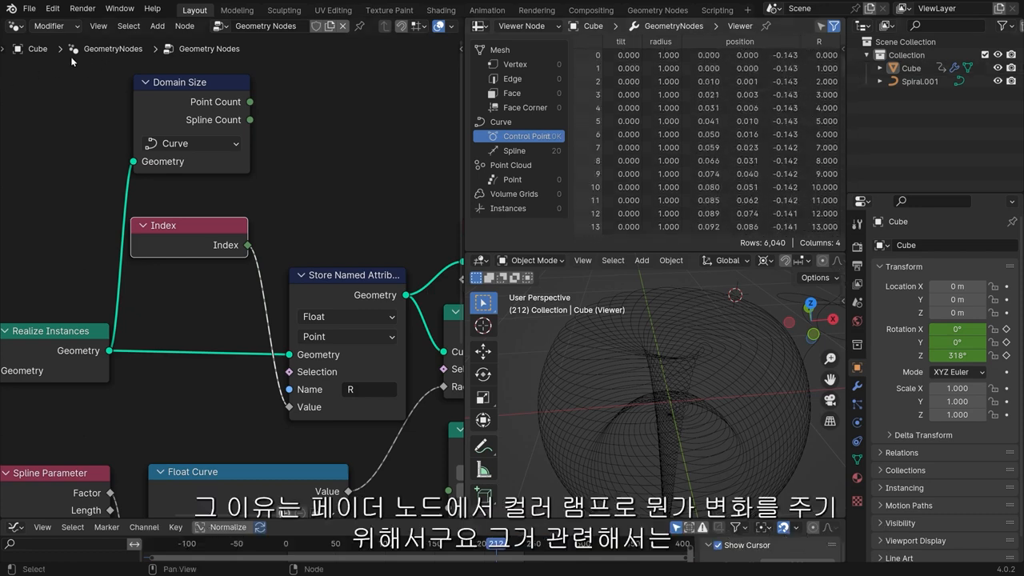
Step: Cut the link from Index to Store Named Attribute and place the Index node above the Domain Size node
{"action": "left_click_drag", "start_coordinate": [183, 89], "coordinate": [177, 115]}
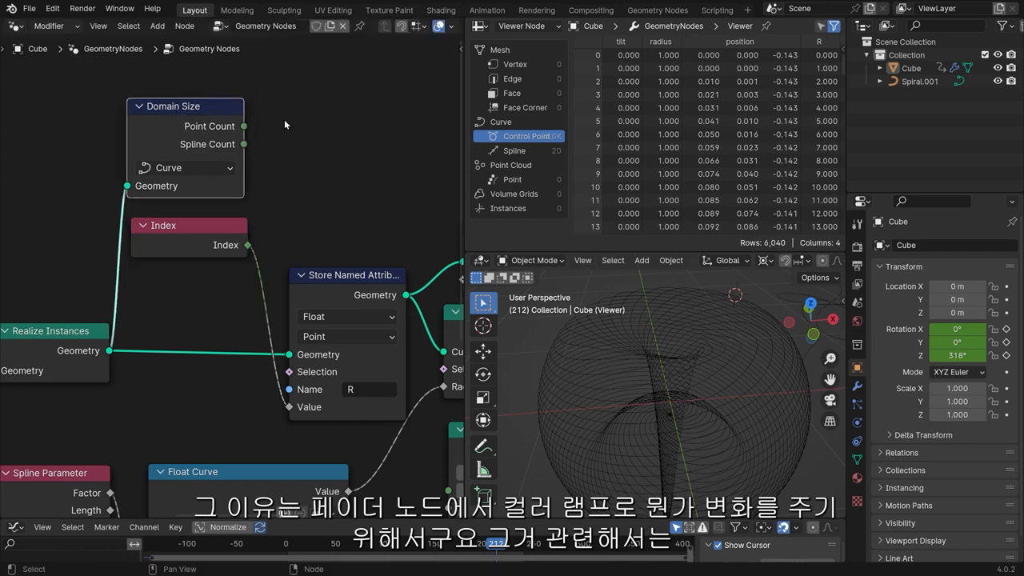
{"action": "left_click", "coordinate": [296, 132]}
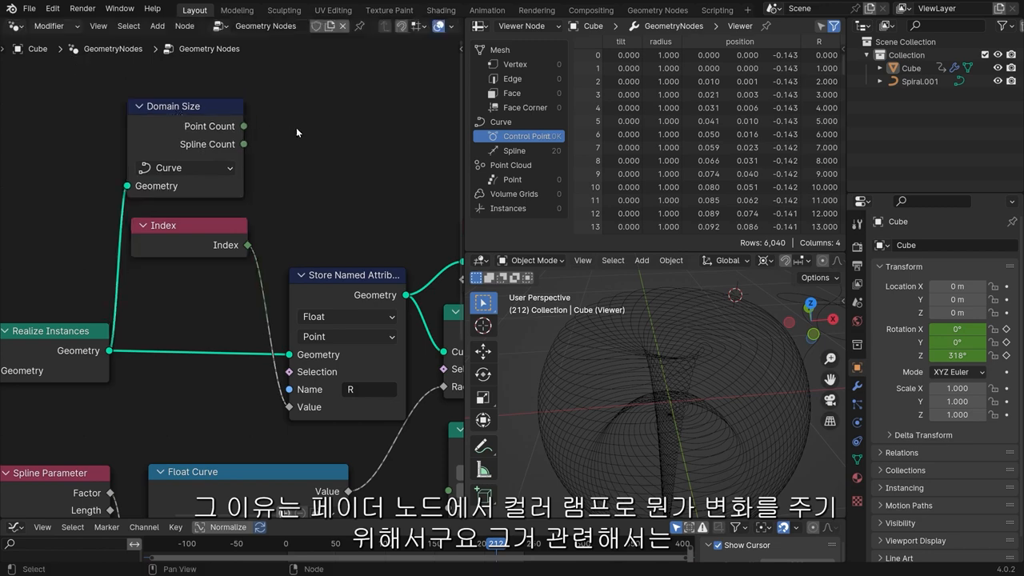
{"action": "left_click_drag", "start_coordinate": [223, 226], "coordinate": [216, 228]}
{"action": "right_click_drag", "start_coordinate": [243, 280], "coordinate": [289, 232], "text": "ctrl"}
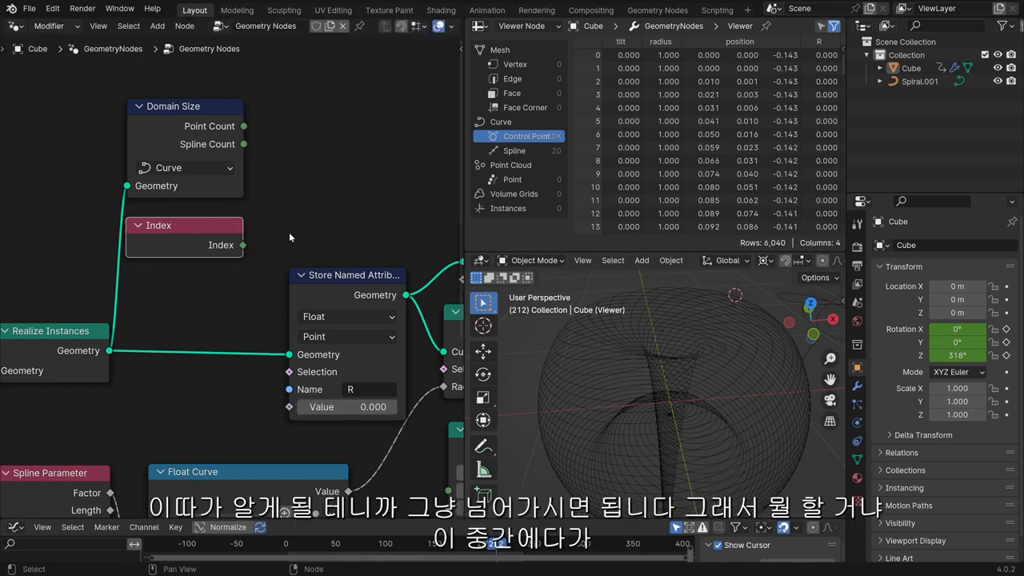
{"action": "left_click_drag", "start_coordinate": [185, 217], "coordinate": [192, 57]}
{"action": "left_click_drag", "start_coordinate": [190, 107], "coordinate": [191, 155]}
Step: Add a Math node beside the Domain Size node and set its operation to Divide
{"action": "key", "text": "shift+a"}
{"action": "left_click", "coordinate": [302, 119]}
{"action": "type", "text": "ma"}
{"action": "key", "text": "Return"}
{"action": "left_click", "coordinate": [289, 113]}
{"action": "left_click", "coordinate": [341, 166]}
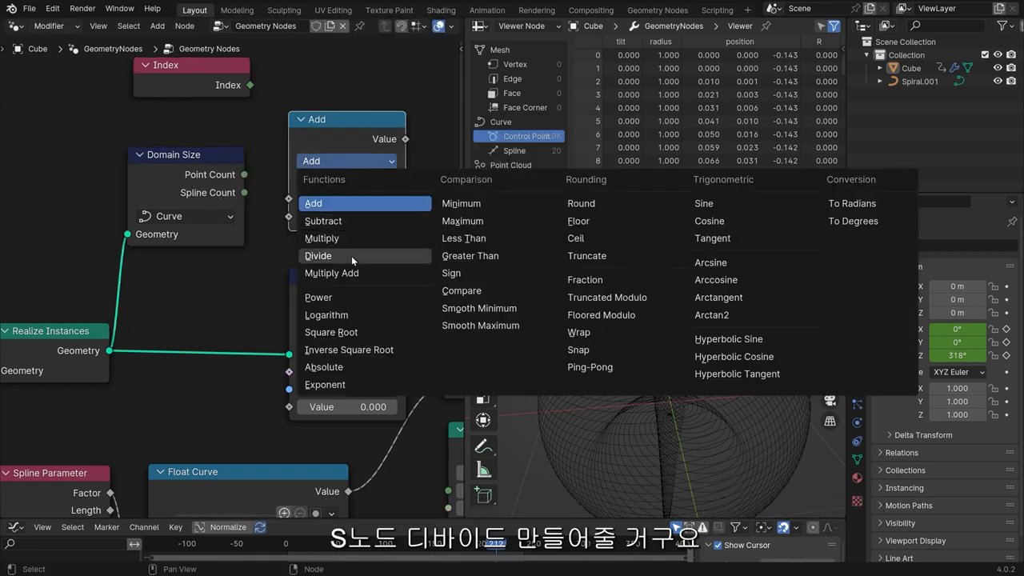
{"action": "left_click", "coordinate": [318, 255]}
Step: Divide the Index by the Domain Size Point Count, feed the result into the R attribute's Value, and check the last spreadsheet rows
{"action": "left_click_drag", "start_coordinate": [184, 154], "coordinate": [124, 154]}
{"action": "left_click_drag", "start_coordinate": [336, 138], "coordinate": [296, 128]}
{"action": "left_click_drag", "start_coordinate": [221, 70], "coordinate": [250, 189]}
{"action": "left_click_drag", "start_coordinate": [286, 124], "coordinate": [271, 119]}
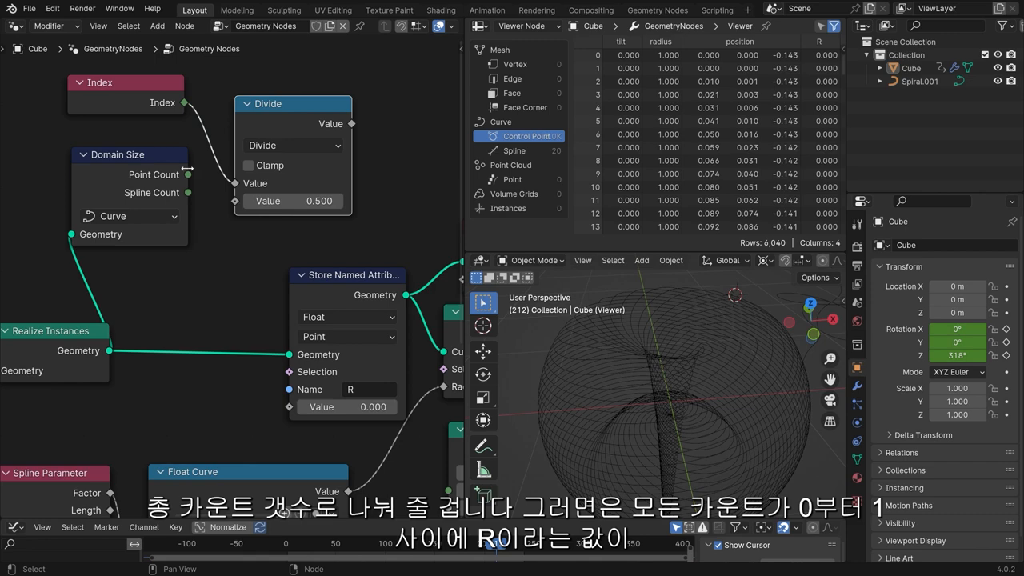
{"action": "left_click_drag", "start_coordinate": [187, 175], "coordinate": [235, 200]}
{"action": "left_click_drag", "start_coordinate": [308, 104], "coordinate": [290, 407]}
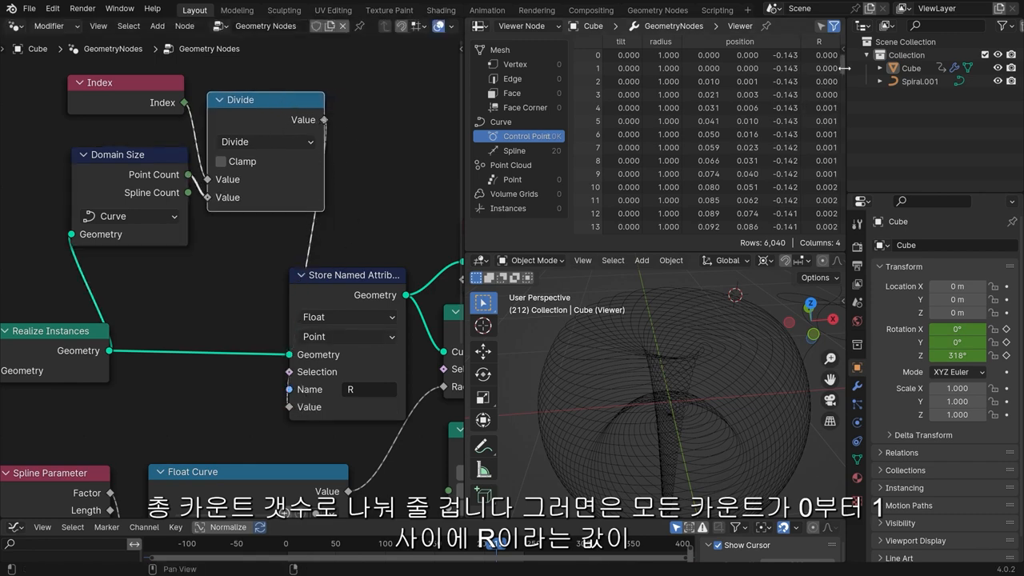
{"action": "left_click_drag", "start_coordinate": [842, 71], "coordinate": [837, 279]}
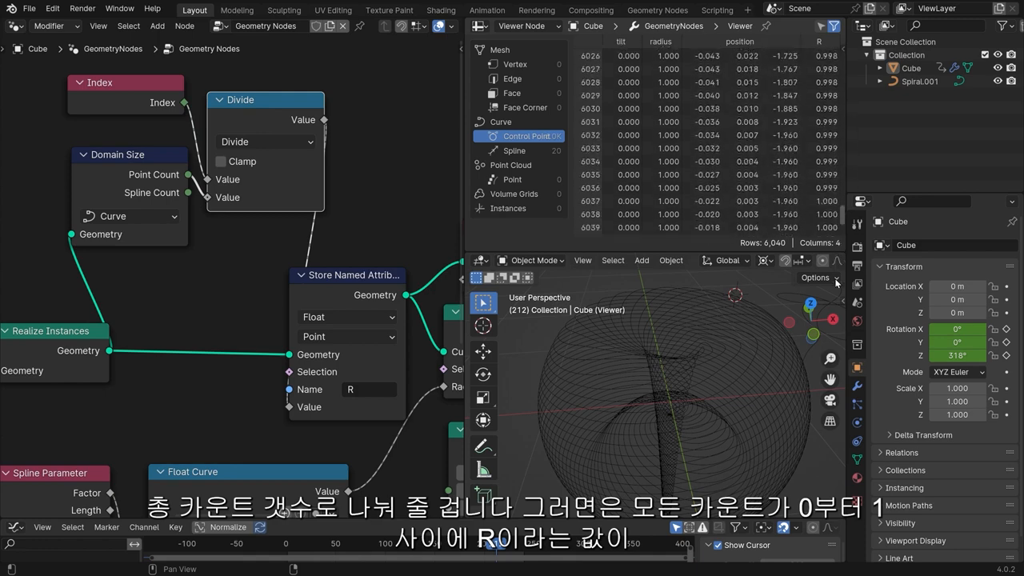
{"action": "left_click_drag", "start_coordinate": [841, 209], "coordinate": [846, 253]}
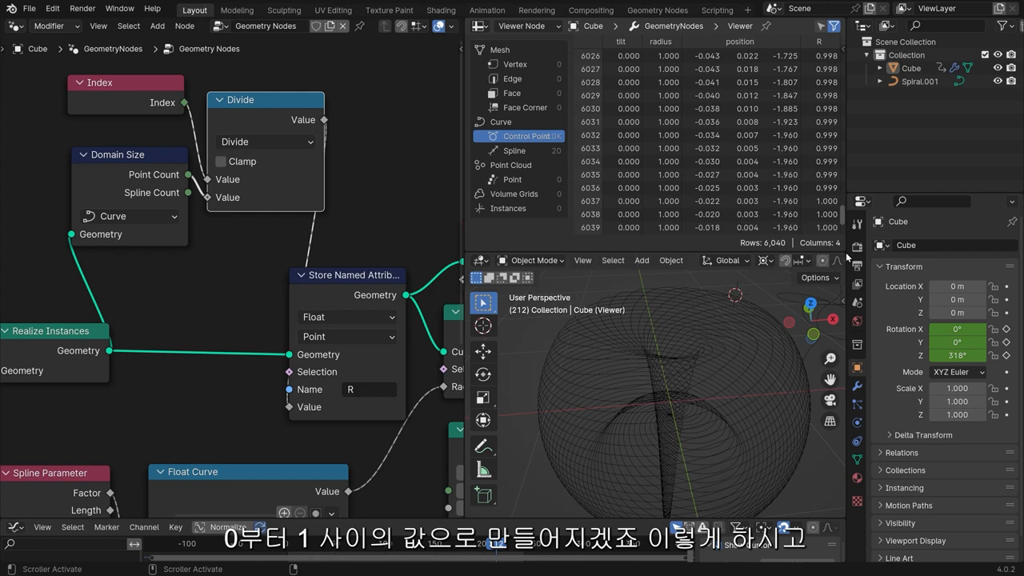
Step: Delete the Viewer node and tidy the Divide node's position
{"action": "left_click_drag", "start_coordinate": [267, 109], "coordinate": [267, 143]}
{"action": "scroll", "coordinate": [312, 280], "scroll_direction": "down", "scroll_amount": 3}
{"action": "left_click_drag", "start_coordinate": [312, 280], "coordinate": [234, 280]}
{"action": "left_click", "coordinate": [411, 248]}
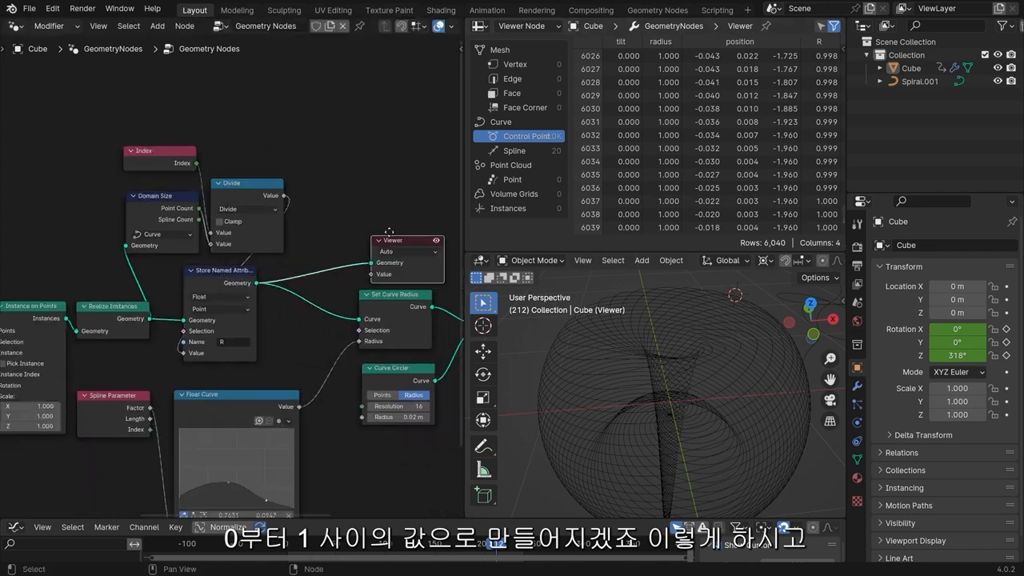
{"action": "key", "text": "x"}
{"action": "middle_click_drag", "start_coordinate": [401, 243], "coordinate": [169, 160]}
{"action": "middle_click_drag", "start_coordinate": [123, 197], "coordinate": [269, 184]}
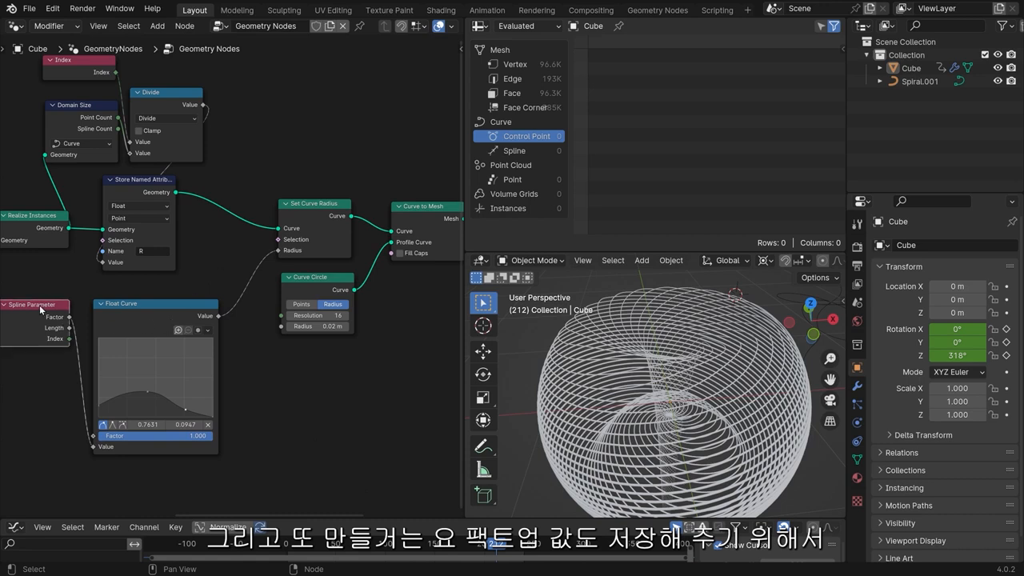
Step: Move the Spline Parameter and Float Curve nodes lower, and insert a duplicate Store Named Attribute node before Set Curve Radius
{"action": "left_click_drag", "start_coordinate": [40, 306], "coordinate": [21, 318]}
{"action": "left_click_drag", "start_coordinate": [157, 303], "coordinate": [128, 345]}
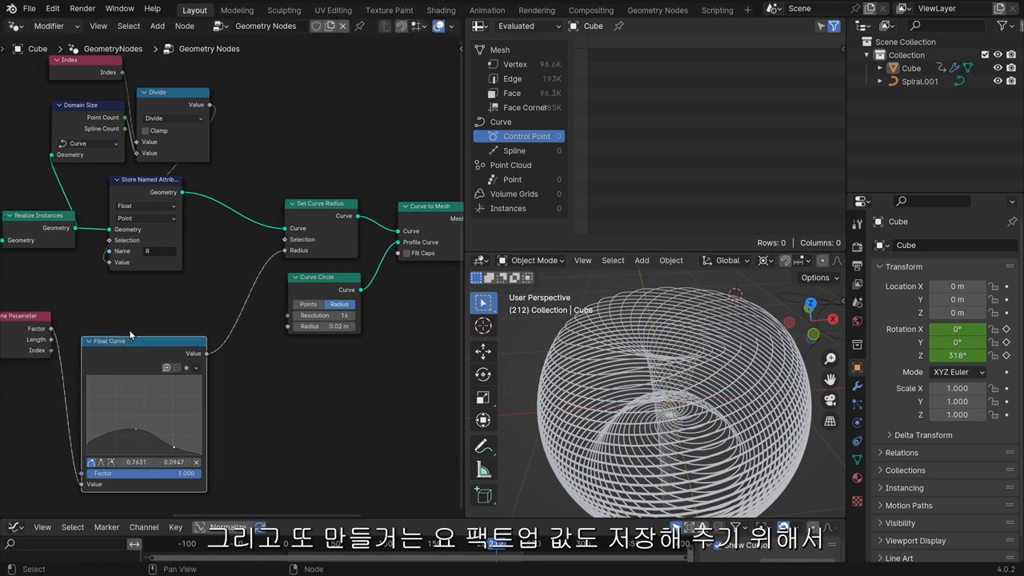
{"action": "key", "text": "shift+d"}
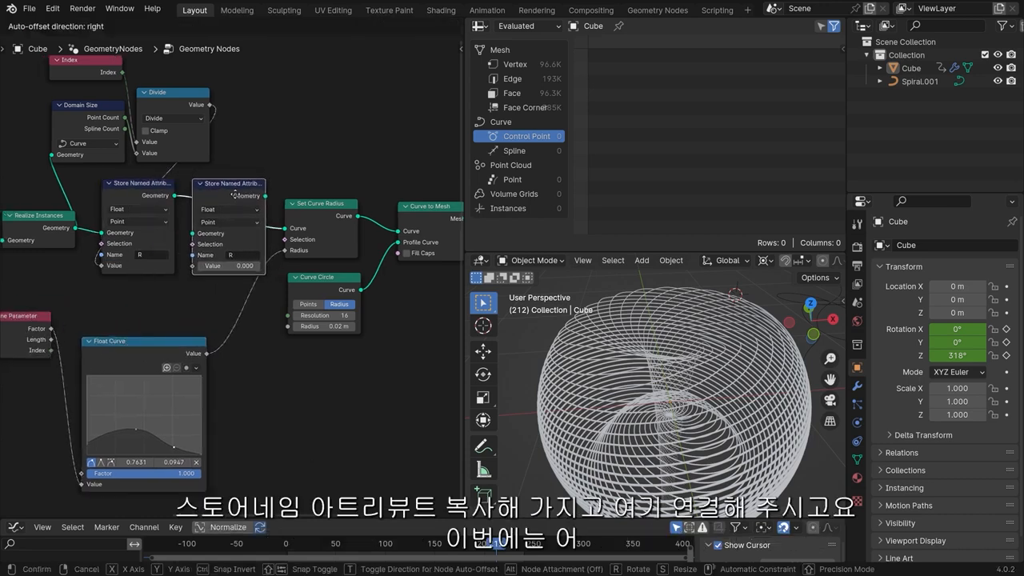
{"action": "left_click", "coordinate": [258, 200]}
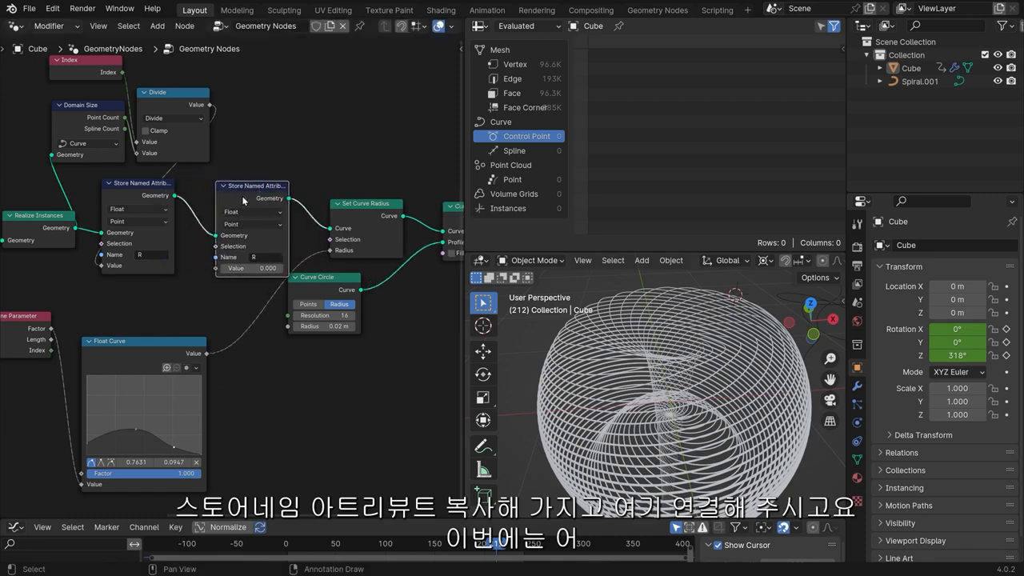
Step: Name the attribute F in the duplicated Store Named Attribute node
{"action": "scroll", "coordinate": [257, 228], "scroll_direction": "up", "scroll_amount": 2}
{"action": "middle_click_drag", "start_coordinate": [164, 197], "coordinate": [263, 160]}
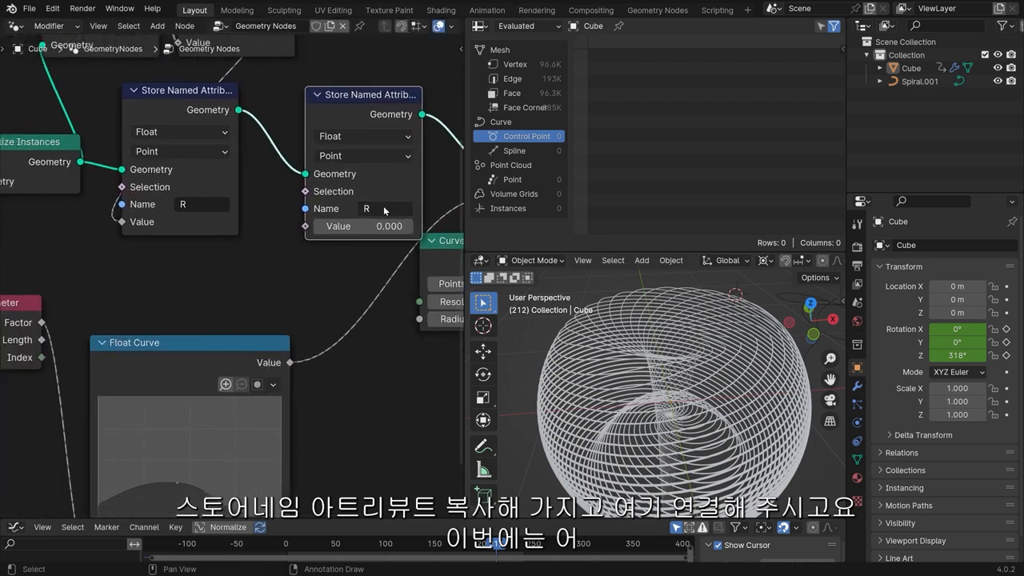
{"action": "scroll", "coordinate": [195, 269], "scroll_direction": "down", "scroll_amount": 3}
{"action": "middle_click_drag", "start_coordinate": [33, 315], "coordinate": [66, 312]}
{"action": "left_click_drag", "start_coordinate": [92, 301], "coordinate": [116, 297]}
{"action": "scroll", "coordinate": [268, 268], "scroll_direction": "up", "scroll_amount": 4}
{"action": "middle_click_drag", "start_coordinate": [250, 274], "coordinate": [168, 311]}
{"action": "scroll", "coordinate": [242, 283], "scroll_direction": "down", "scroll_amount": 3}
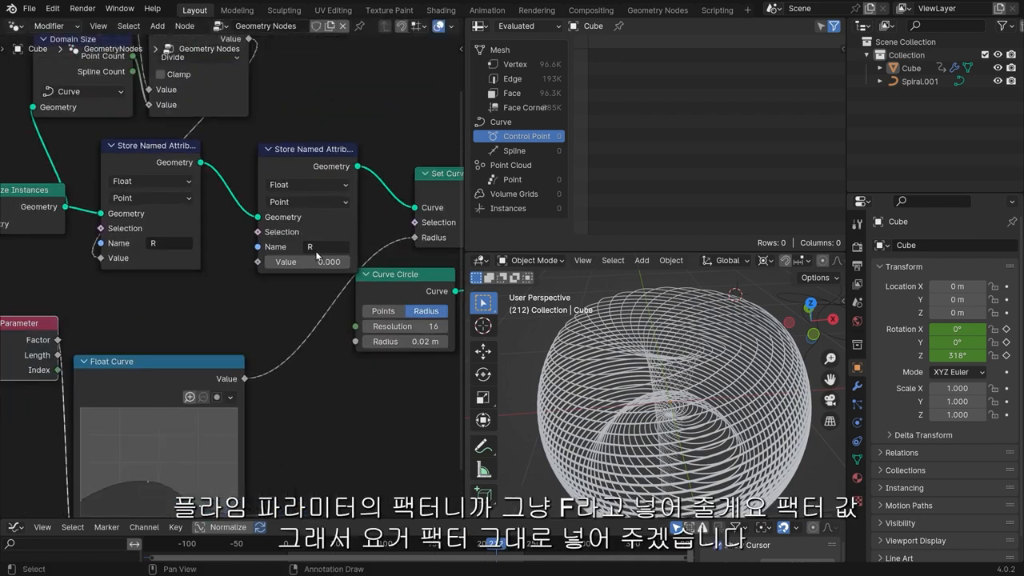
{"action": "left_click", "coordinate": [327, 246]}
{"action": "type", "text": "F"}
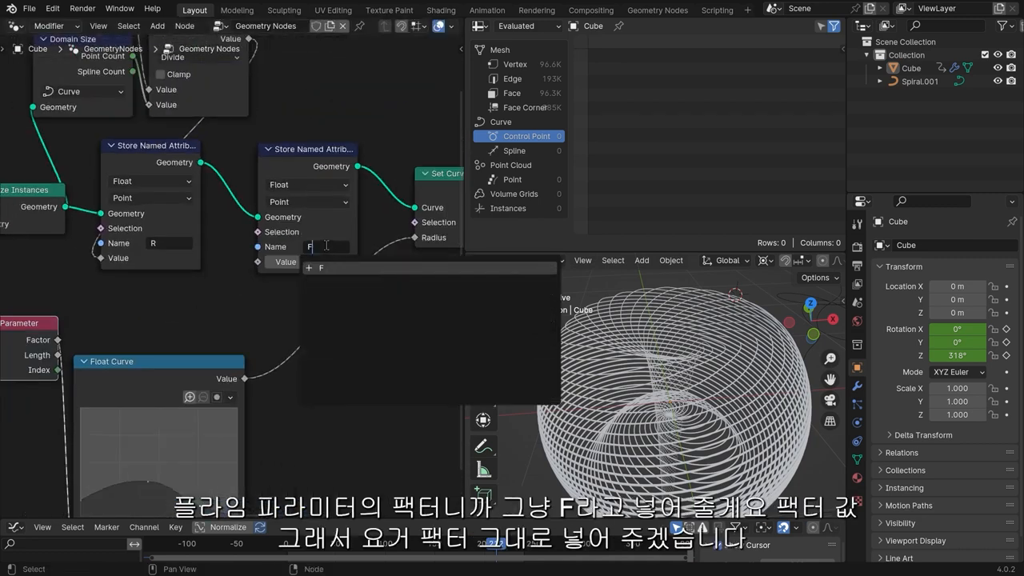
{"action": "key", "text": "Return"}
Step: Connect the Spline Parameter Factor to the Value of the F attribute
{"action": "left_click", "coordinate": [227, 272]}
{"action": "middle_click_drag", "start_coordinate": [174, 308], "coordinate": [270, 283]}
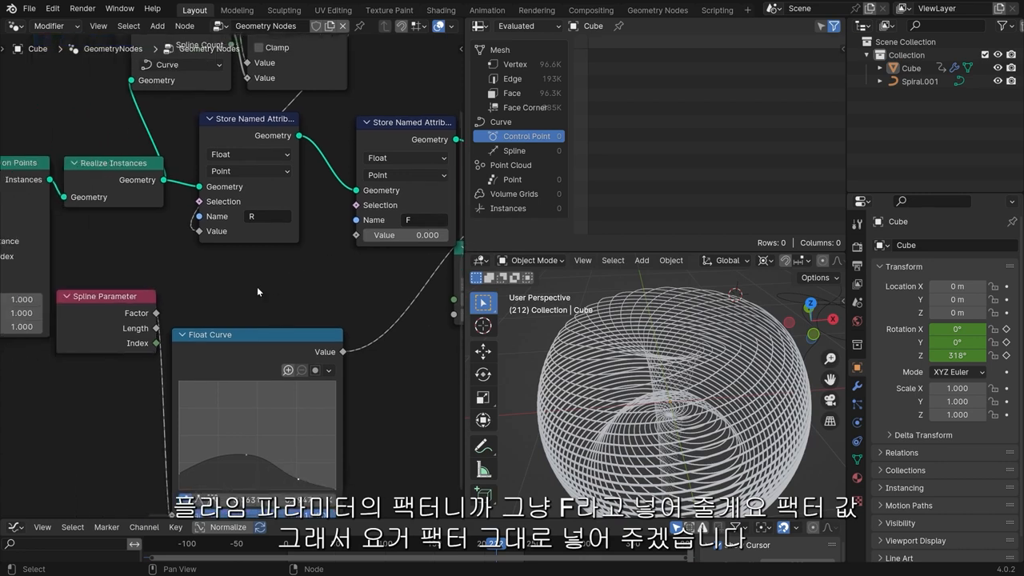
{"action": "left_click_drag", "start_coordinate": [156, 312], "coordinate": [356, 236]}
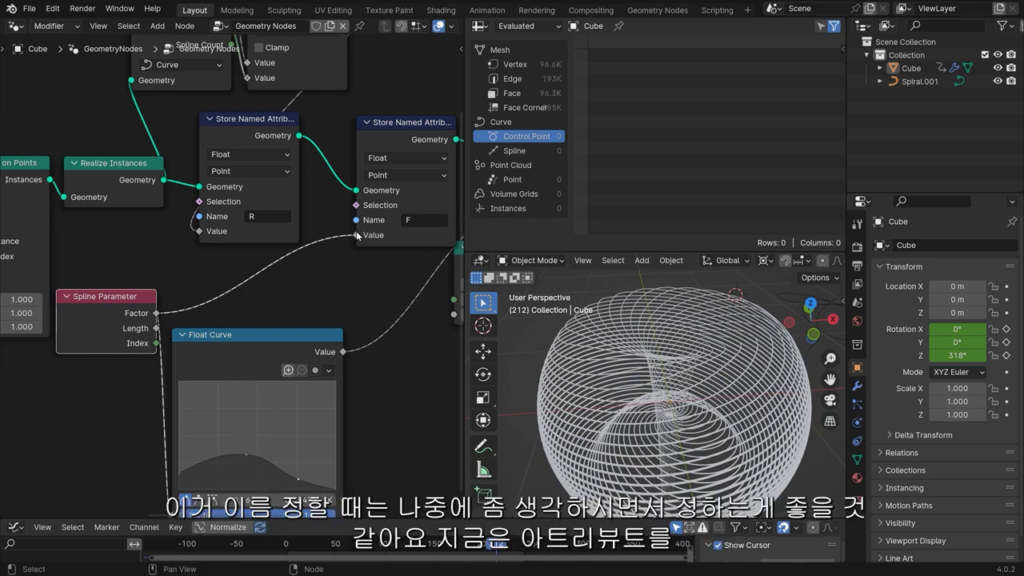
Step: Show the mesh vertex data in the spreadsheet and align the F attribute node with the R attribute node
{"action": "middle_click_drag", "start_coordinate": [356, 236], "coordinate": [301, 282]}
{"action": "left_click", "coordinate": [518, 63]}
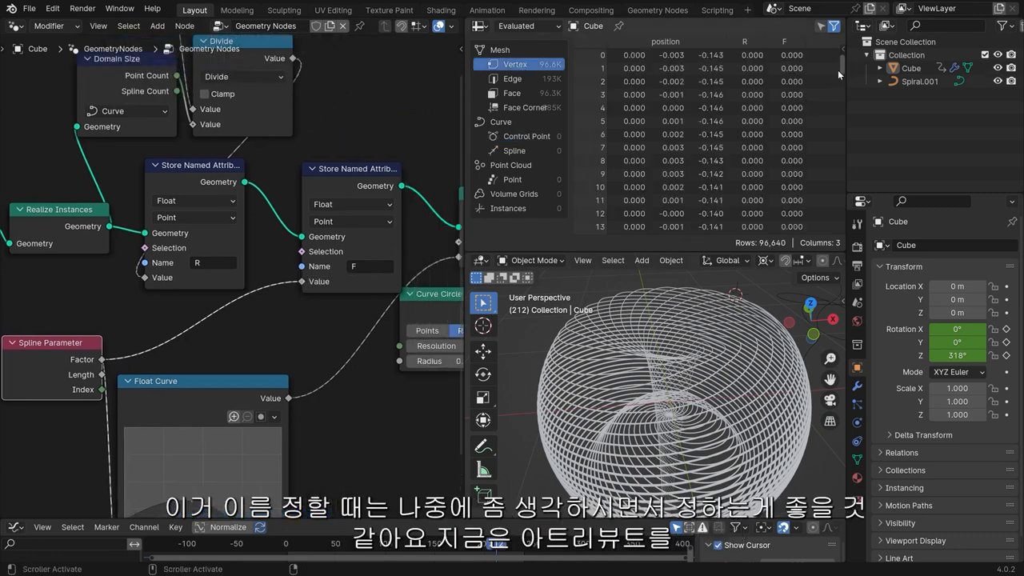
{"action": "left_click_drag", "start_coordinate": [336, 189], "coordinate": [326, 186]}
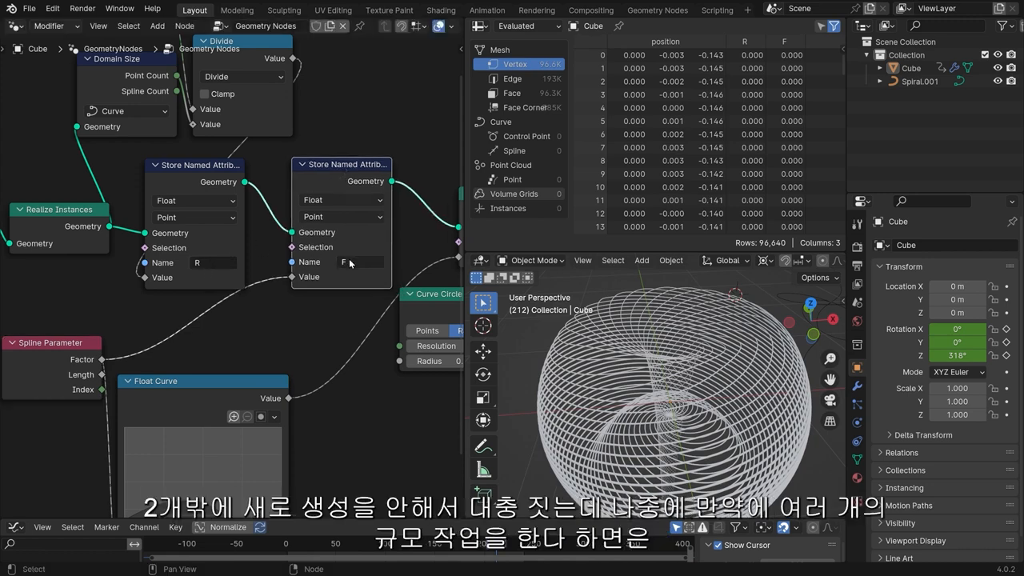
{"action": "left_click", "coordinate": [238, 281]}
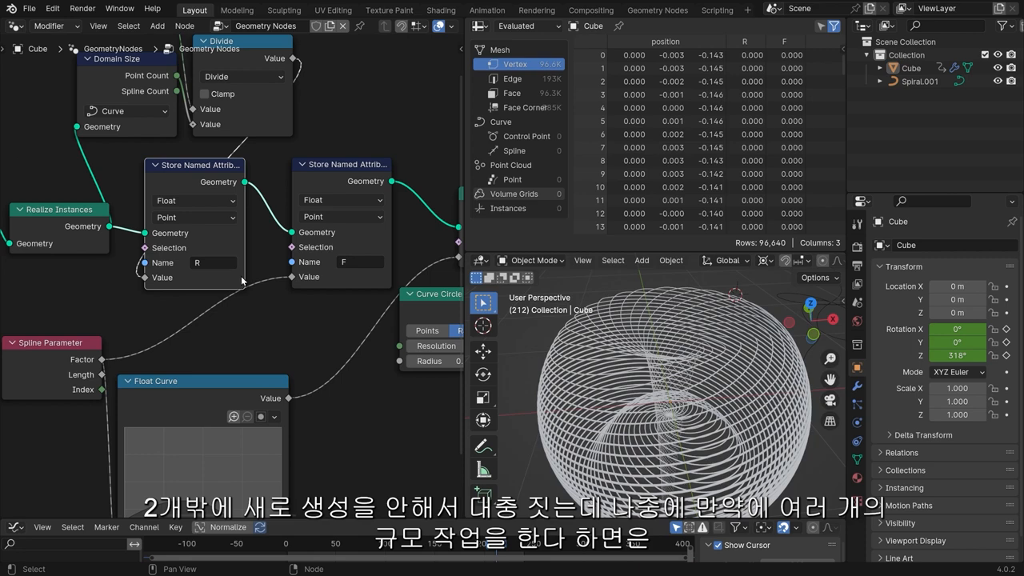
{"action": "left_click", "coordinate": [343, 283]}
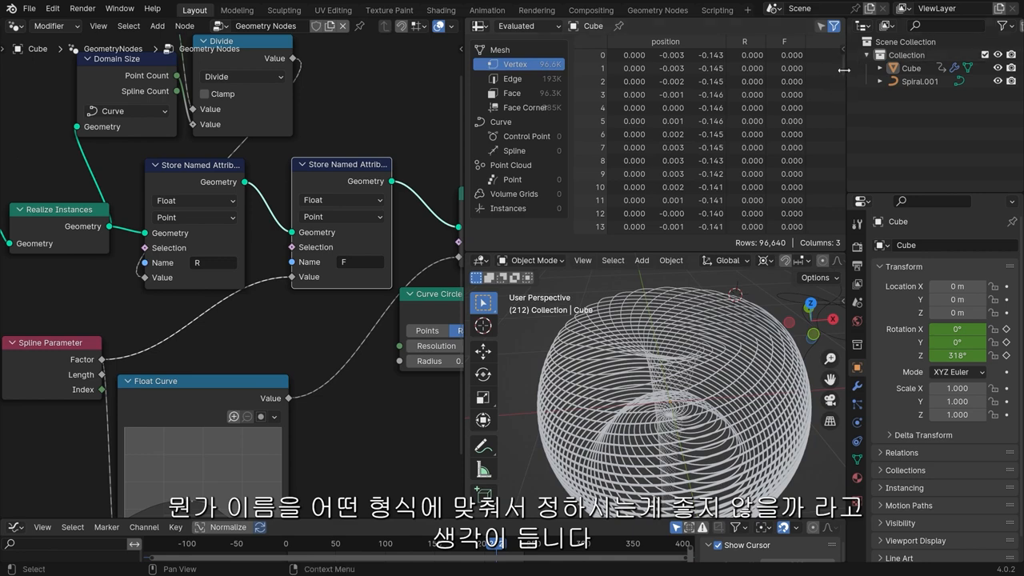
{"action": "left_click_drag", "start_coordinate": [843, 72], "coordinate": [844, 32]}
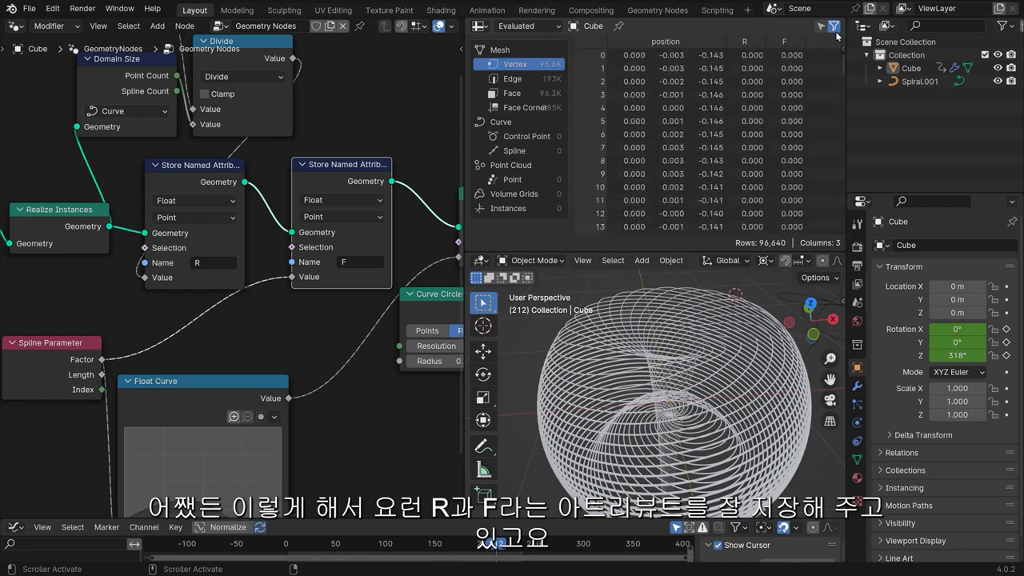
Step: Change the Geometry Node Editor area to the Shader Editor and frame all of the material's nodes
{"action": "left_click", "coordinate": [12, 26]}
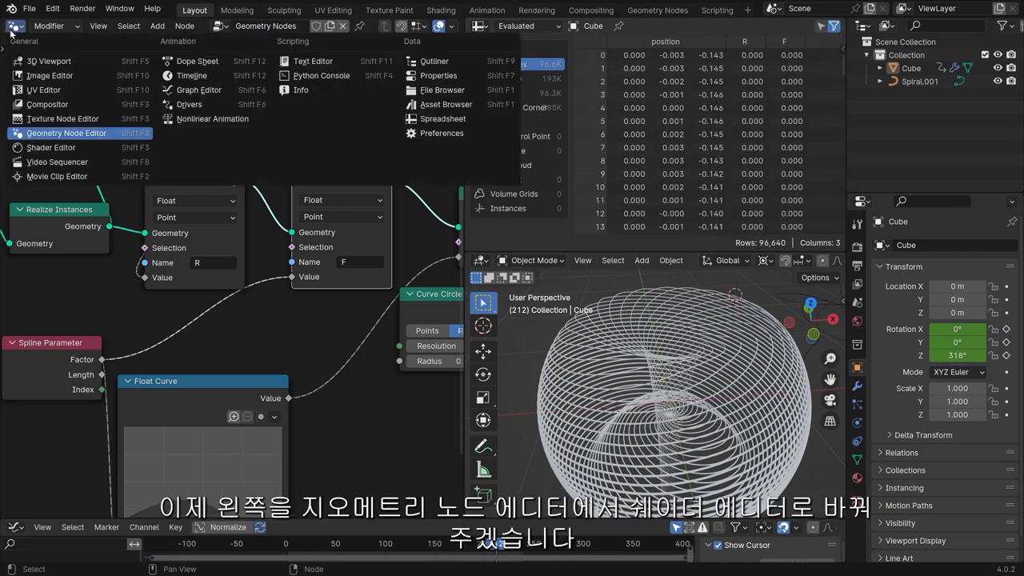
{"action": "left_click", "coordinate": [71, 148]}
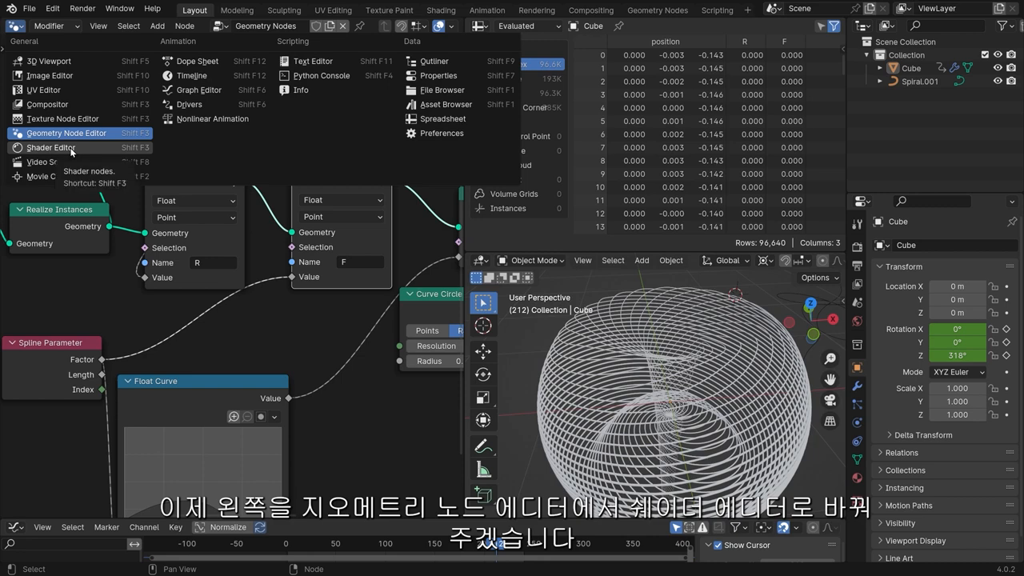
{"action": "key", "text": "Home"}
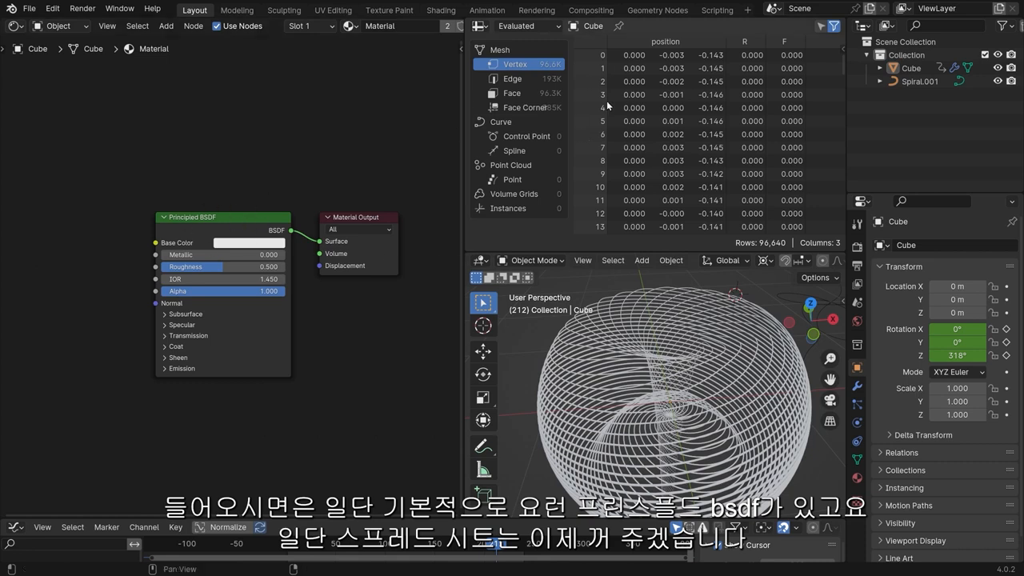
Step: Close the Spreadsheet area so the 3D viewport fills its space
{"action": "left_click_drag", "start_coordinate": [468, 256], "coordinate": [469, 231]}
{"action": "middle_click_drag", "start_coordinate": [640, 208], "coordinate": [654, 180]}
{"action": "scroll", "coordinate": [660, 143], "scroll_direction": "down", "scroll_amount": 6}
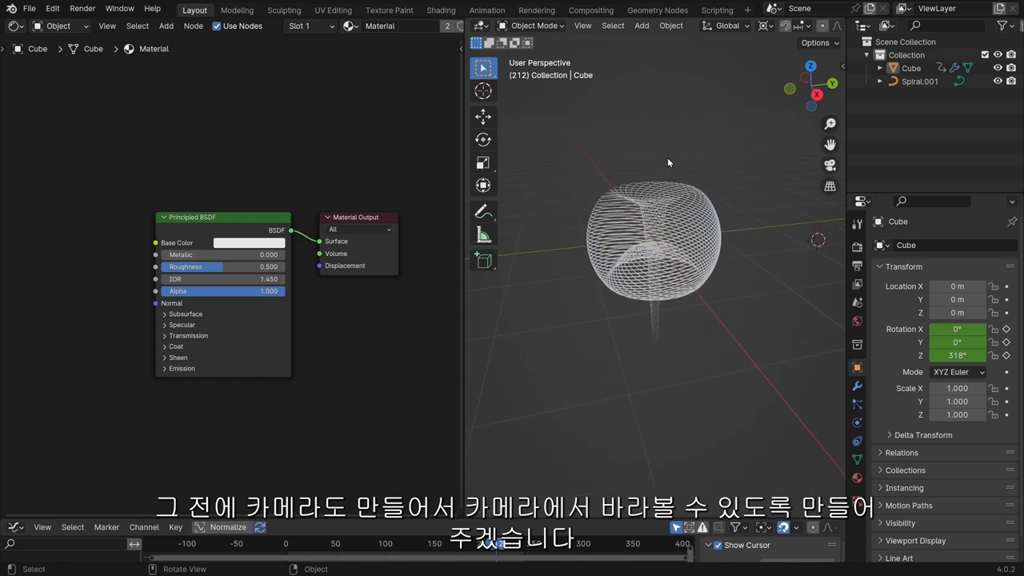
Step: Add a camera and set its location to X 0 m, Y -18.04 m and Z 0 m
{"action": "key", "text": "shift+a"}
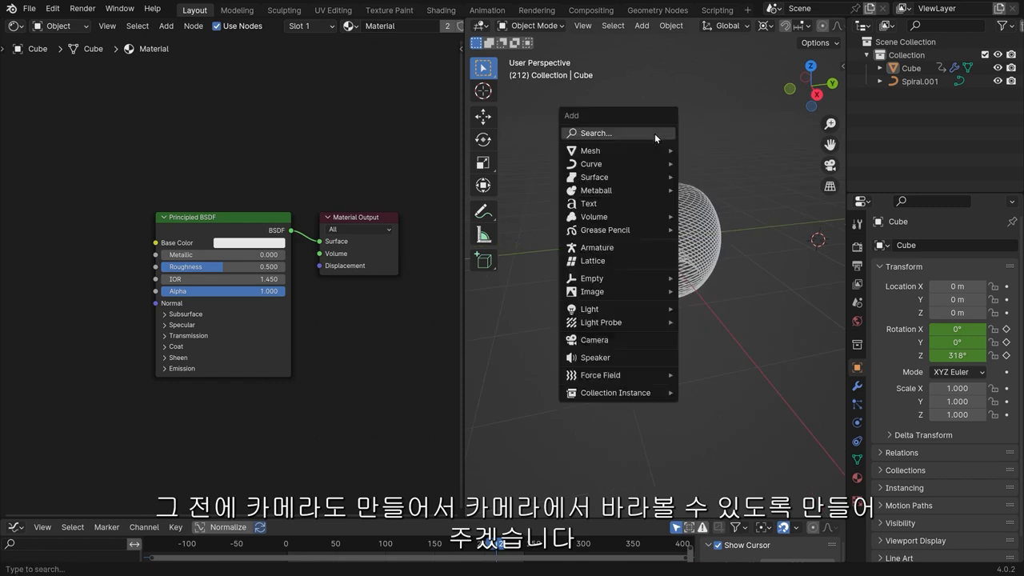
{"action": "left_click", "coordinate": [599, 343]}
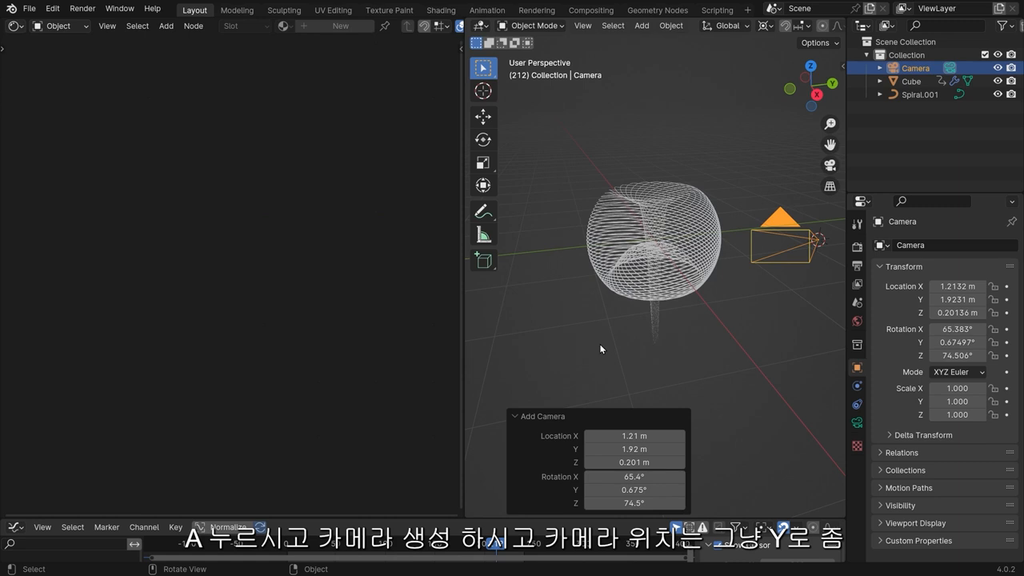
{"action": "scroll", "coordinate": [698, 253], "scroll_direction": "down", "scroll_amount": 3}
{"action": "middle_click_drag", "start_coordinate": [698, 253], "coordinate": [547, 225]}
{"action": "key", "text": "n"}
{"action": "type", "text": "0"}
{"action": "left_click_drag", "start_coordinate": [742, 93], "coordinate": [520, 107]}
{"action": "key", "text": "Return"}
{"action": "middle_click_drag", "start_coordinate": [616, 128], "coordinate": [698, 227]}
{"action": "left_click_drag", "start_coordinate": [750, 107], "coordinate": [677, 107]}
Step: Set the camera's rotation to X 90°, Y 0° and Z 0°
{"action": "middle_click_drag", "start_coordinate": [596, 174], "coordinate": [620, 179]}
{"action": "left_click_drag", "start_coordinate": [758, 174], "coordinate": [758, 147]}
{"action": "type", "text": "0"}
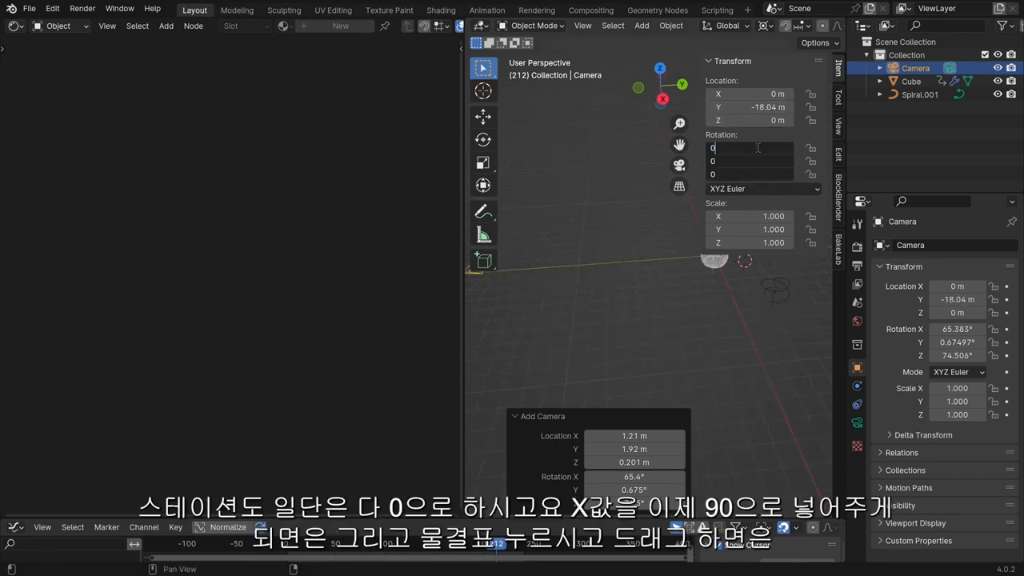
{"action": "key", "text": "Return"}
{"action": "middle_click_drag", "start_coordinate": [570, 207], "coordinate": [629, 205], "text": "shift"}
{"action": "left_click_drag", "start_coordinate": [781, 148], "coordinate": [714, 148]}
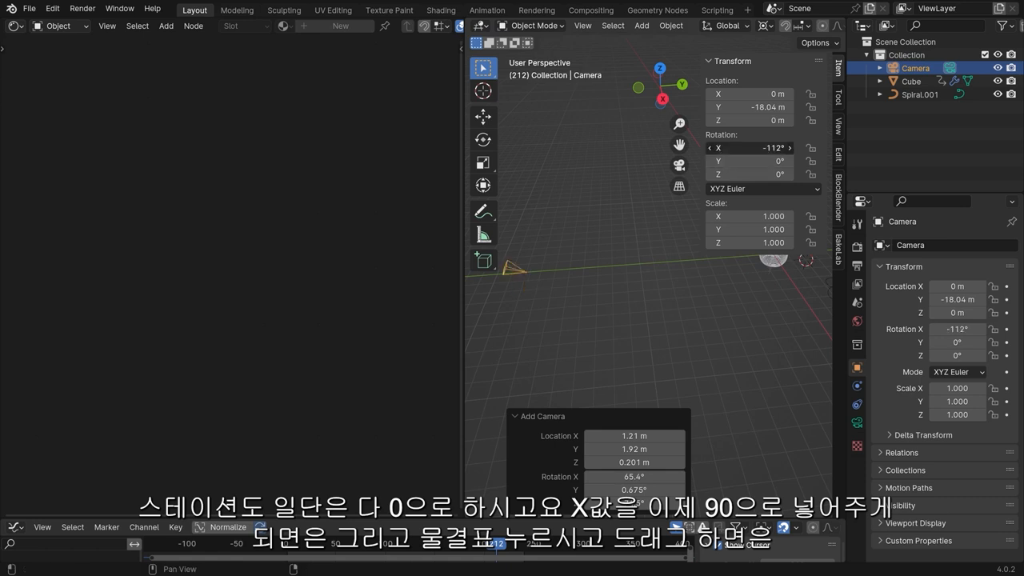
{"action": "left_click", "coordinate": [749, 147]}
{"action": "type", "text": "90"}
{"action": "key", "text": "Return"}
Step: Switch the 3D viewport to the camera view and hide its transform sidebar
{"action": "middle_click_drag", "start_coordinate": [588, 181], "coordinate": [603, 185]}
{"action": "key", "text": "grave"}
{"action": "left_click", "coordinate": [516, 232]}
{"action": "scroll", "coordinate": [666, 288], "scroll_direction": "up", "scroll_amount": 10}
{"action": "scroll", "coordinate": [666, 288], "scroll_direction": "down", "scroll_amount": 9}
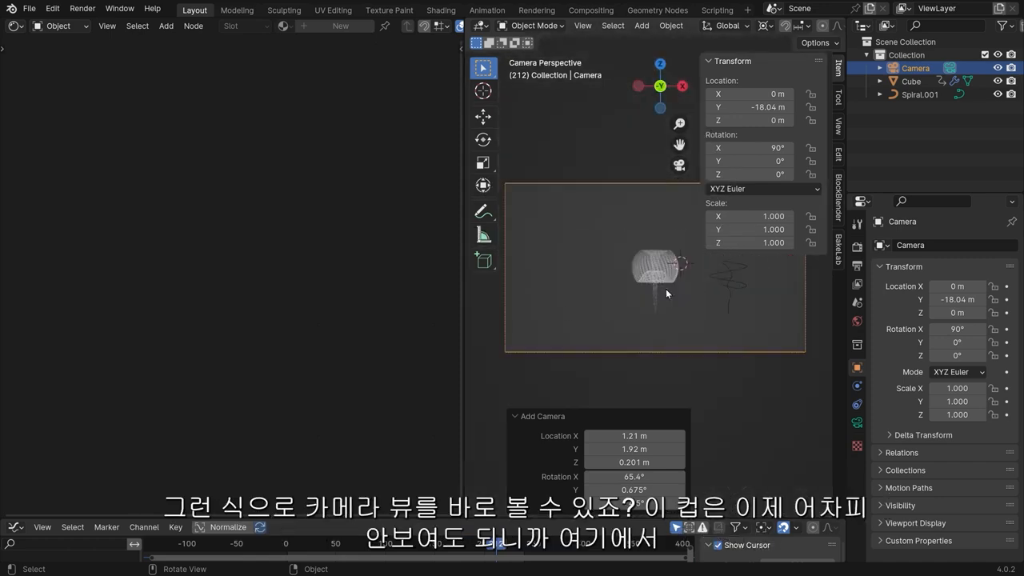
{"action": "key", "text": "n"}
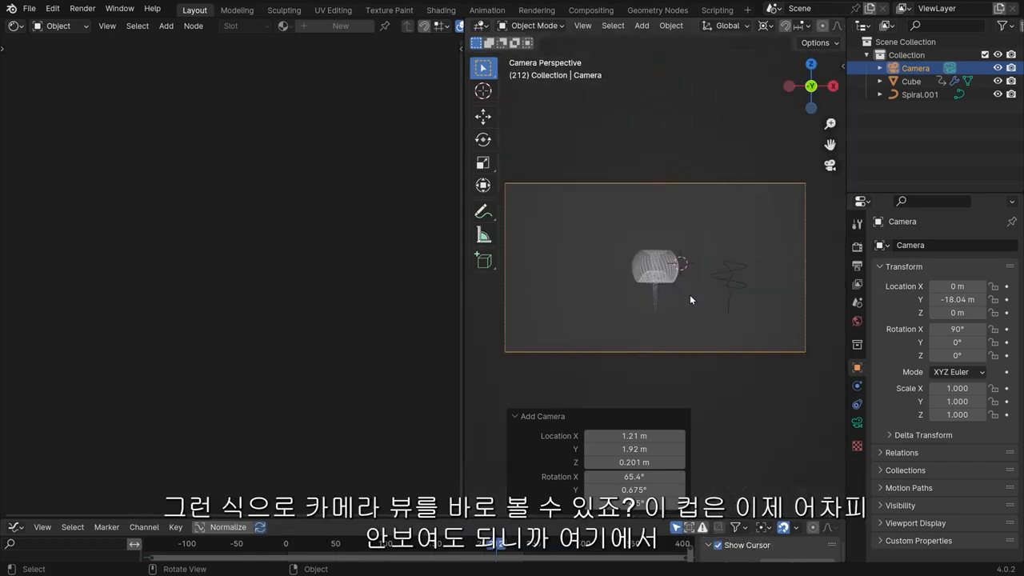
{"action": "scroll", "coordinate": [680, 292], "scroll_direction": "up", "scroll_amount": 5}
{"action": "scroll", "coordinate": [694, 296], "scroll_direction": "down", "scroll_amount": 2}
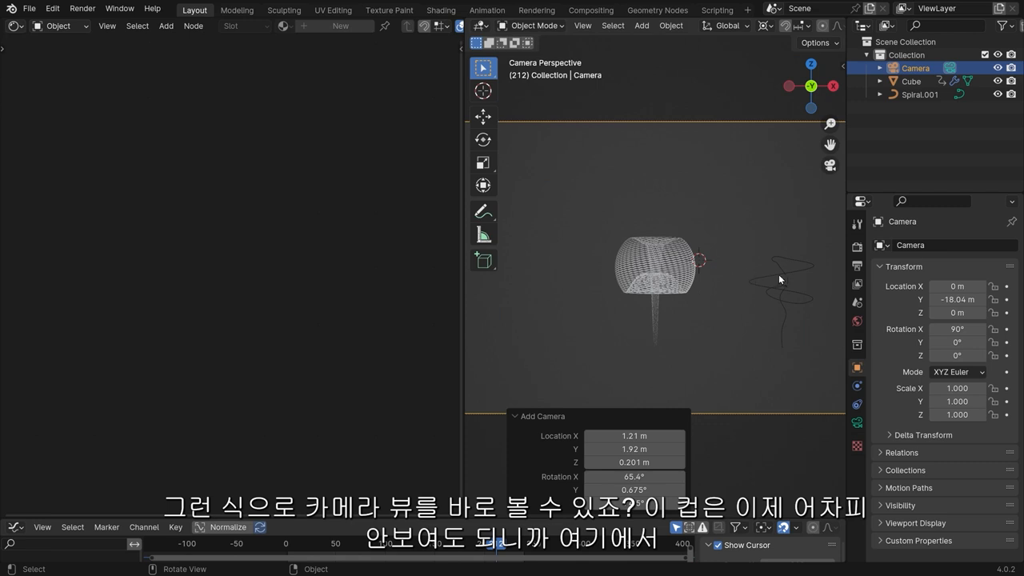
Step: Hide the Spiral.001 curve in the viewport and disable it in renders
{"action": "left_click", "coordinate": [779, 278]}
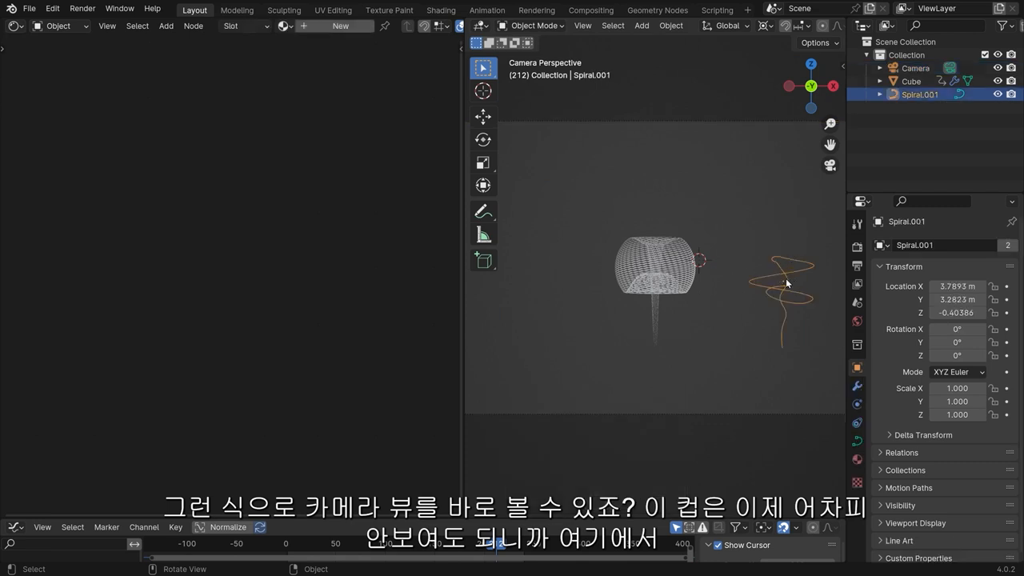
{"action": "left_click", "coordinate": [998, 95]}
{"action": "left_click", "coordinate": [1011, 94]}
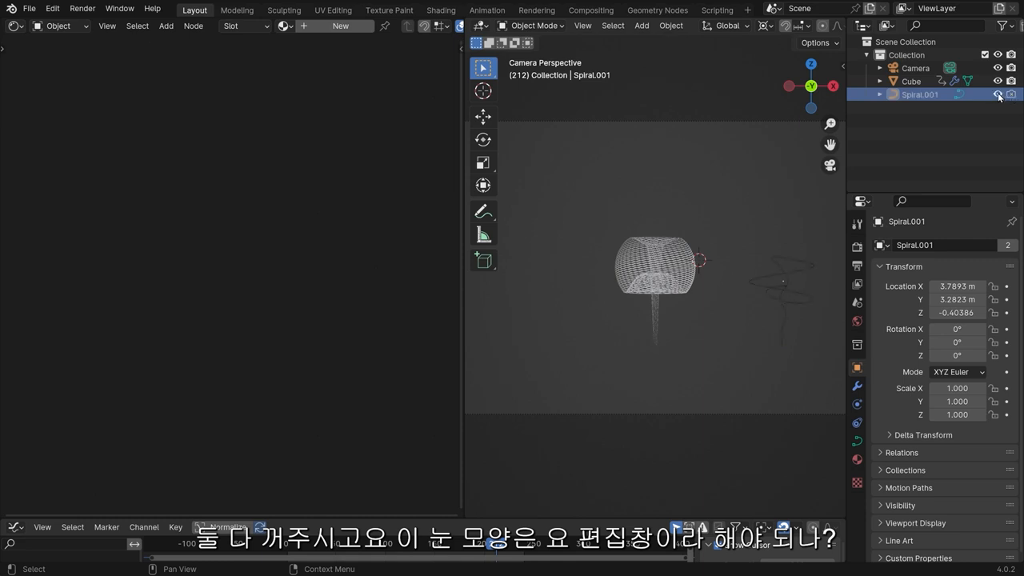
{"action": "left_click", "coordinate": [998, 94]}
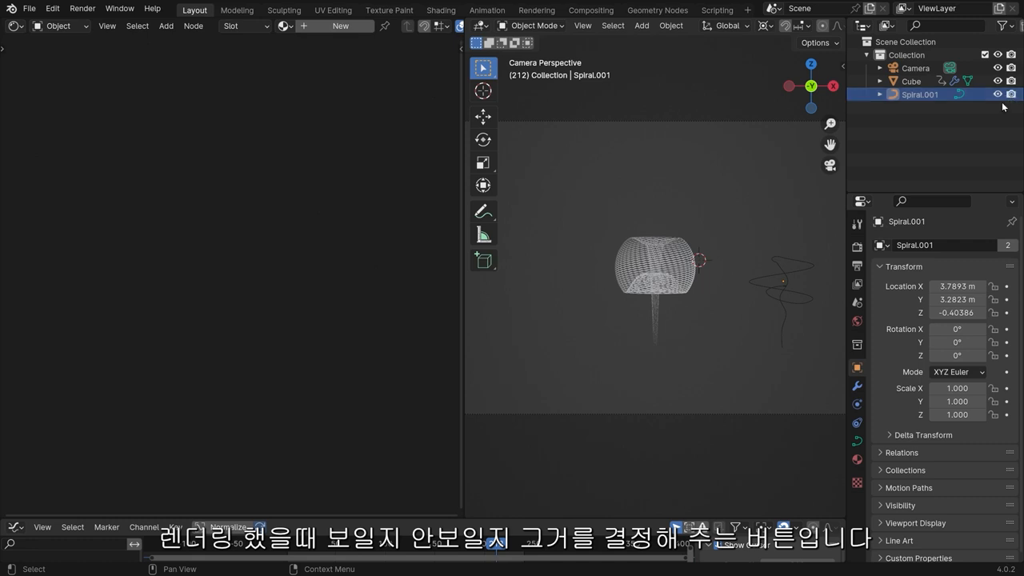
{"action": "left_click", "coordinate": [1009, 95]}
{"action": "left_click", "coordinate": [998, 95]}
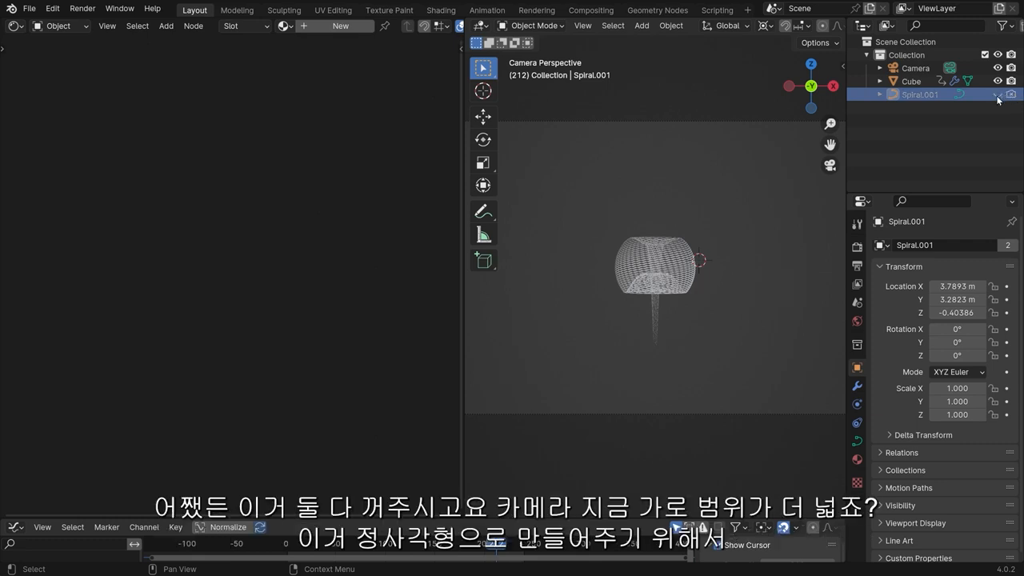
Step: Set the output resolution X to 1080 px for a square frame and select the camera
{"action": "scroll", "coordinate": [639, 286], "scroll_direction": "down", "scroll_amount": 3}
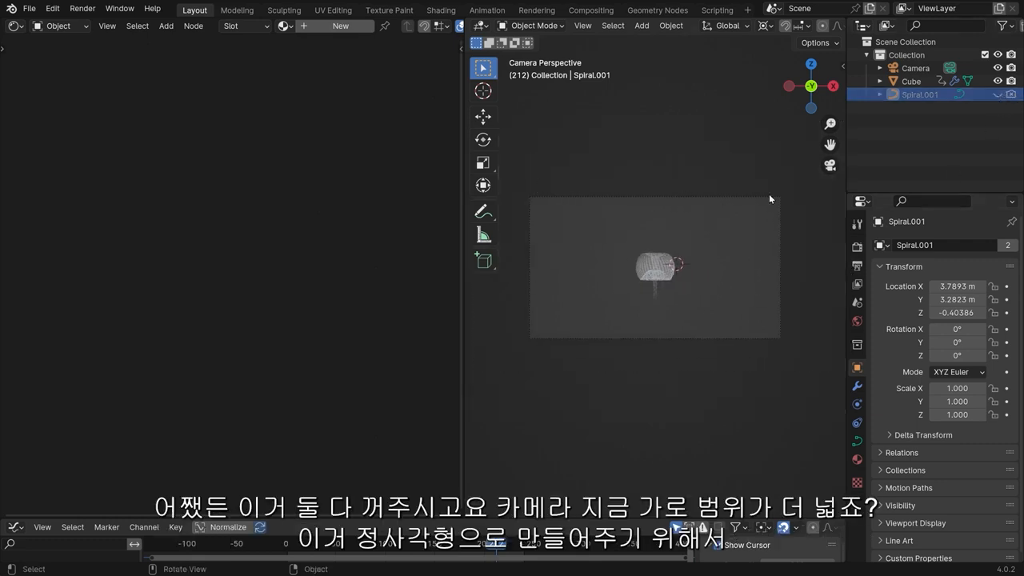
{"action": "left_click", "coordinate": [857, 246]}
{"action": "left_click", "coordinate": [858, 267]}
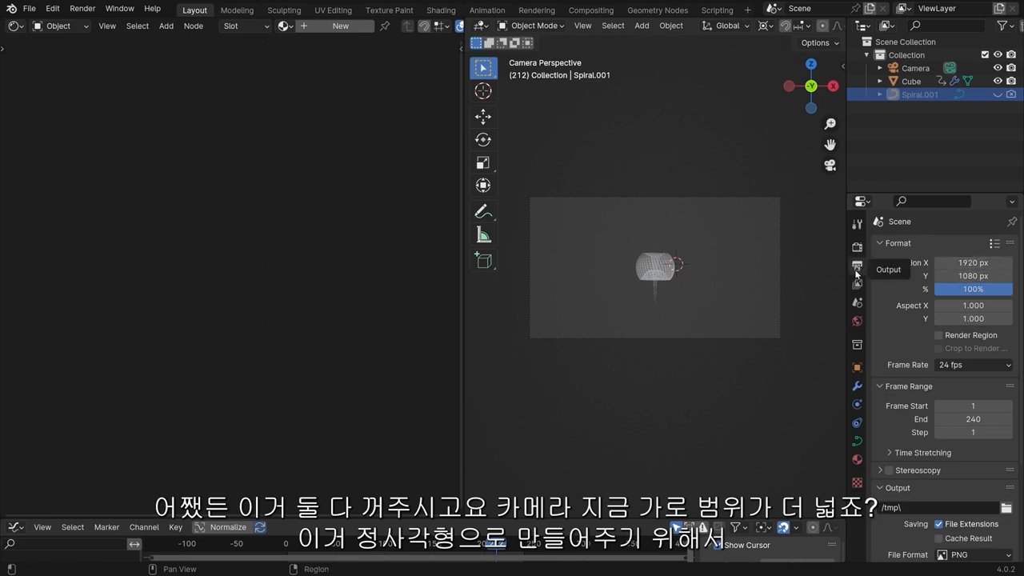
{"action": "left_click", "coordinate": [987, 264]}
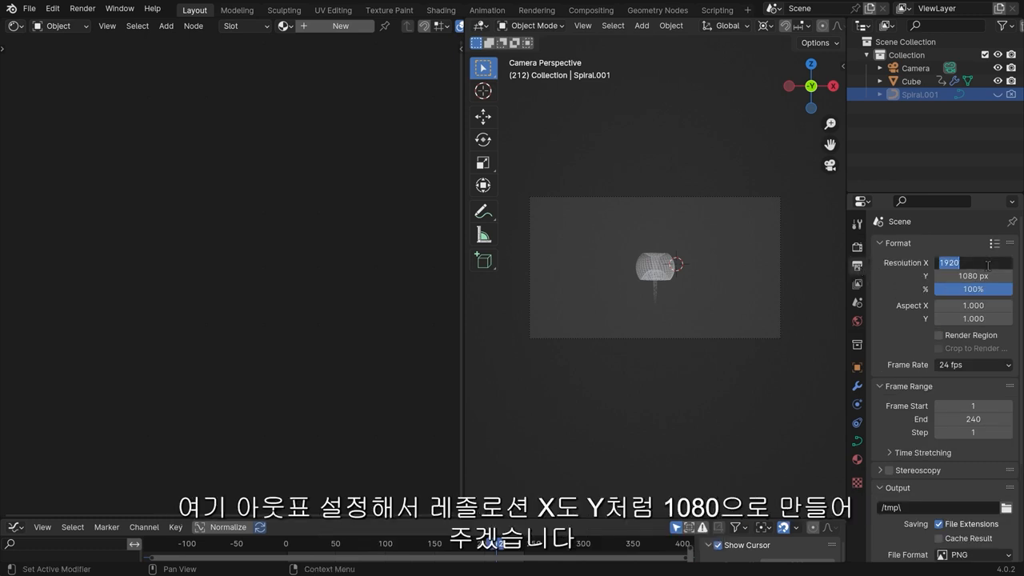
{"action": "type", "text": "10"}
{"action": "key", "text": "Return"}
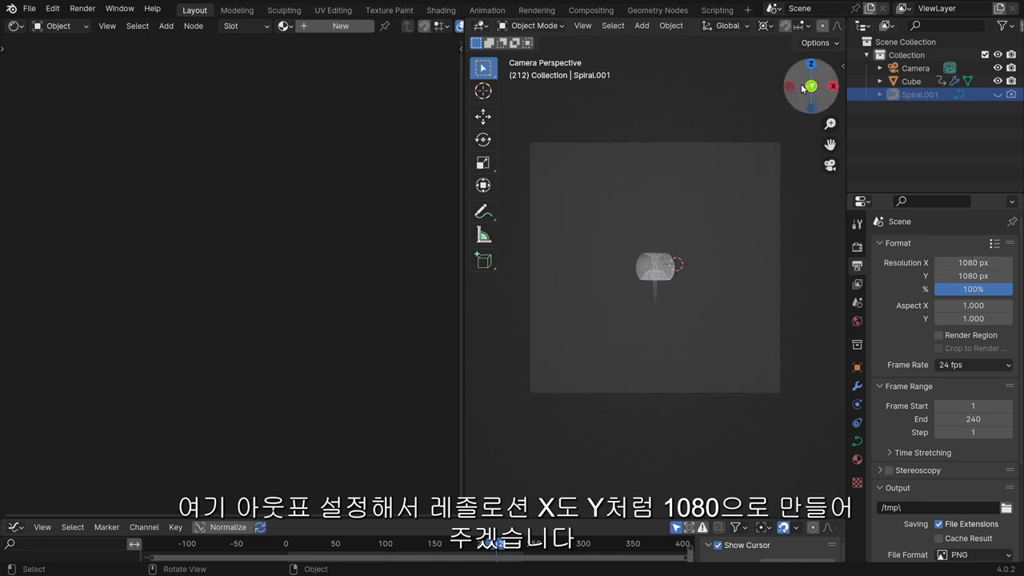
{"action": "left_click", "coordinate": [895, 71]}
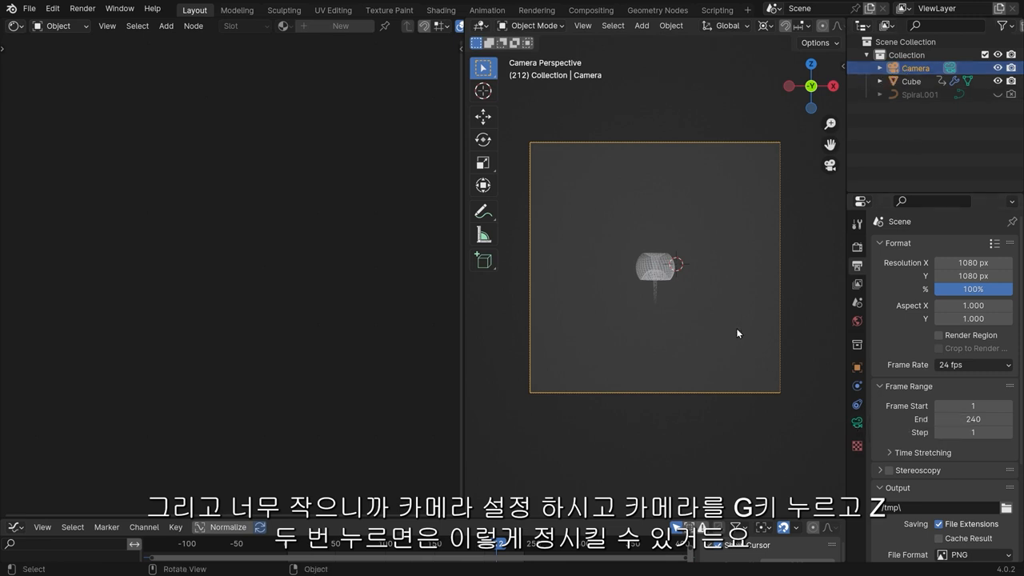
{"action": "key", "text": "g"}
{"action": "key", "text": "z"}
{"action": "key", "text": "z"}
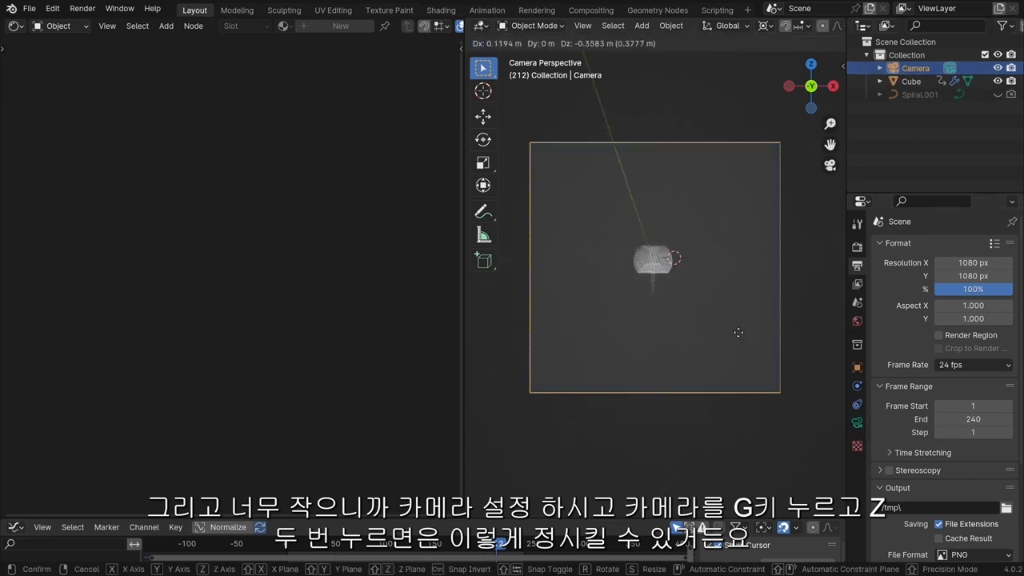
{"action": "key", "text": "z"}
{"action": "key", "text": "z"}
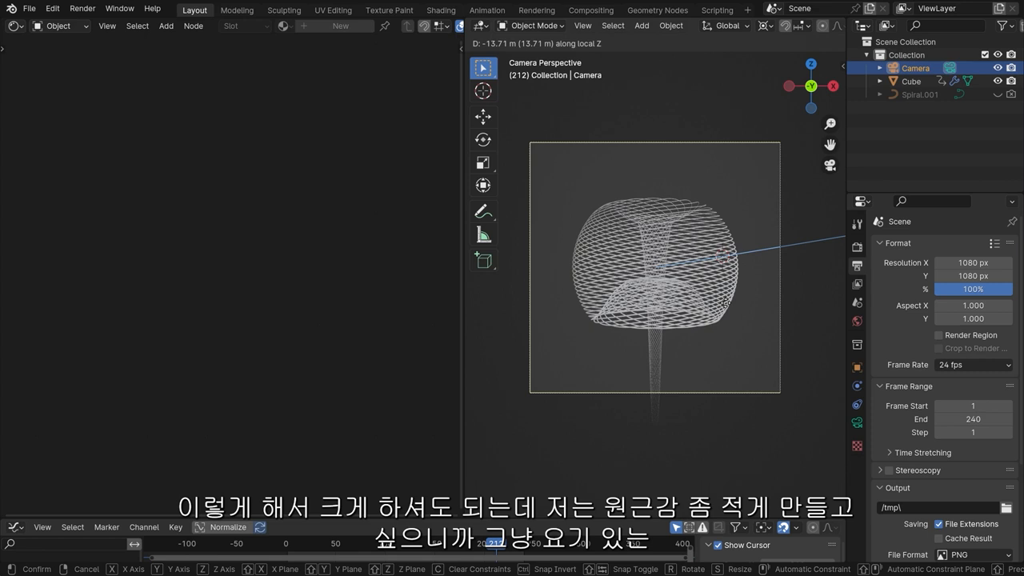
{"action": "key", "text": "Escape"}
Step: Set the camera's focal length to 195 mm so the spiral fills more of the frame
{"action": "left_click", "coordinate": [858, 423]}
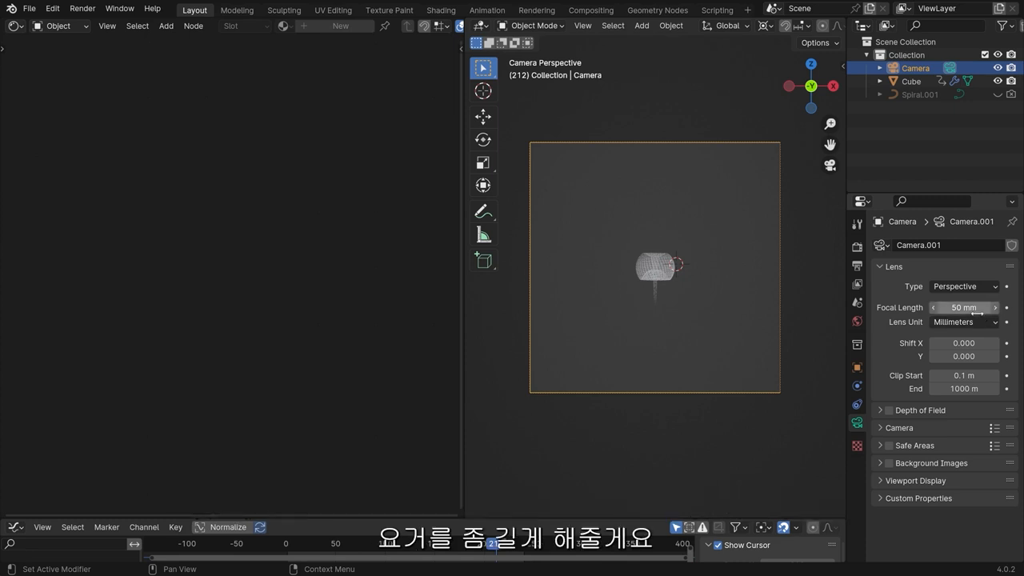
{"action": "mouse_move", "coordinate": [963, 307]}
{"action": "left_mouse_down"}
{"action": "mouse_move", "coordinate": [1012, 308]}
{"action": "mouse_move", "coordinate": [976, 307]}
{"action": "left_mouse_up"}
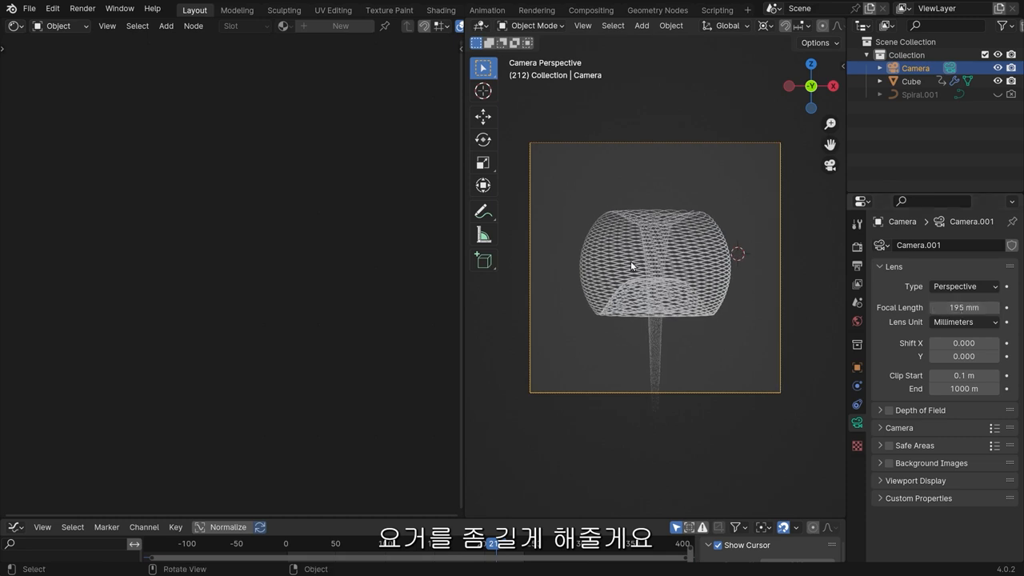
{"action": "scroll", "coordinate": [630, 261], "scroll_direction": "down", "scroll_amount": 3}
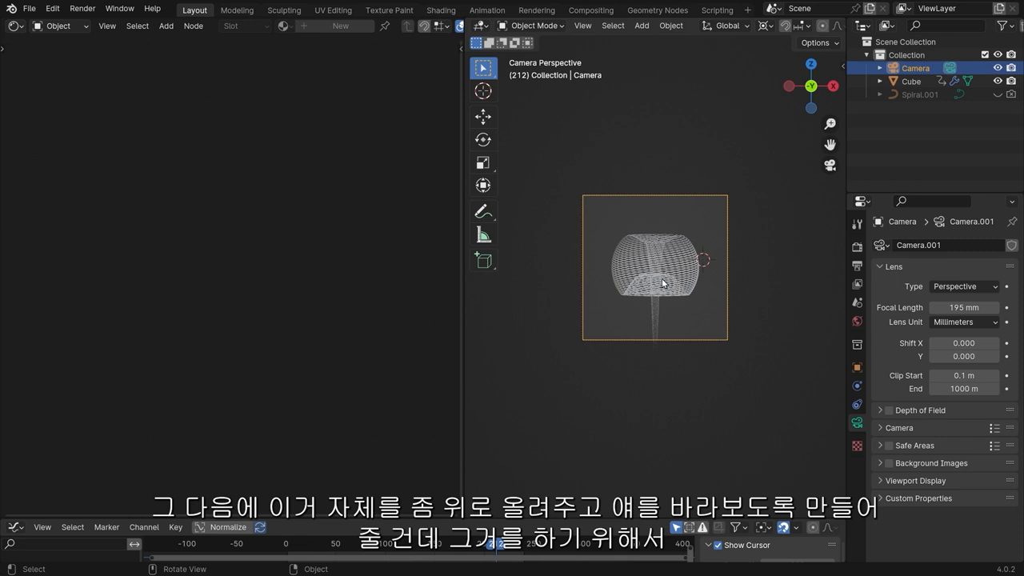
Step: Snap the 3D cursor to the Cube spiral object and deselect everything
{"action": "mouse_move", "coordinate": [662, 279]}
{"action": "middle_mouse_down"}
{"action": "mouse_move", "coordinate": [734, 273]}
{"action": "mouse_move", "coordinate": [621, 284]}
{"action": "mouse_move", "coordinate": [707, 267]}
{"action": "mouse_move", "coordinate": [656, 294]}
{"action": "middle_mouse_up"}
{"action": "left_click", "coordinate": [738, 304]}
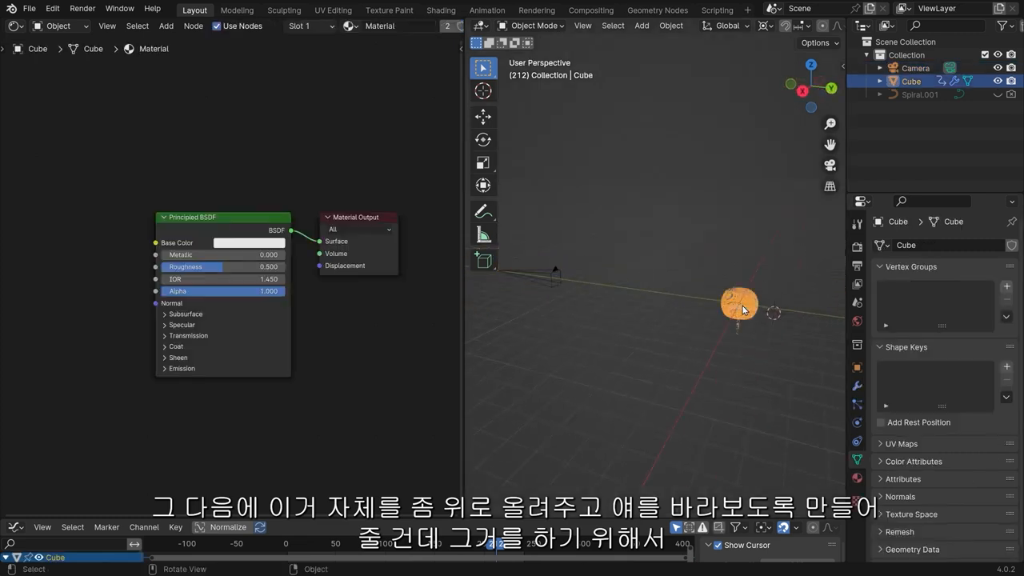
{"action": "key", "text": "shift+s"}
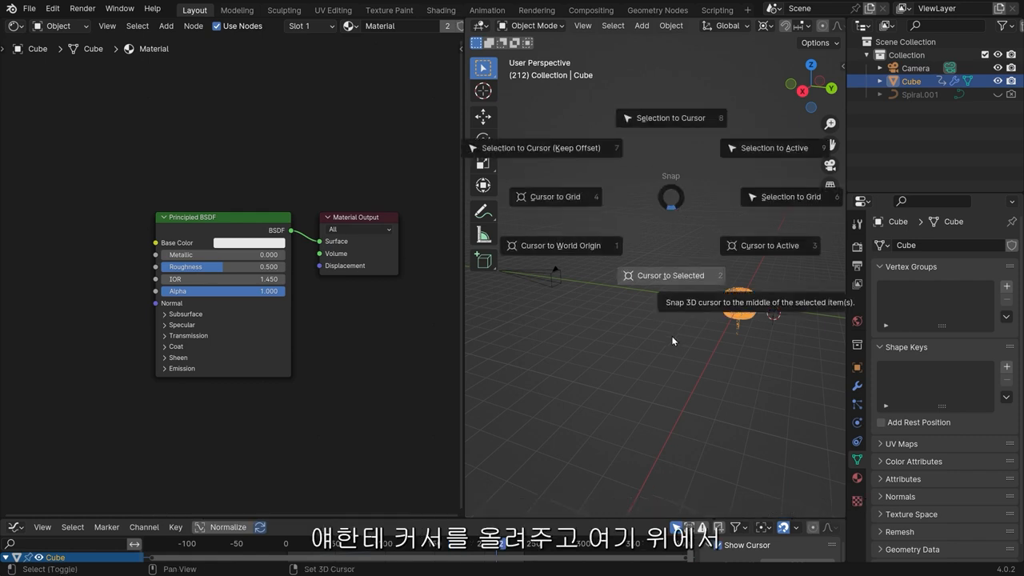
{"action": "left_click", "coordinate": [672, 339]}
{"action": "right_click", "coordinate": [624, 259]}
{"action": "left_click", "coordinate": [607, 208]}
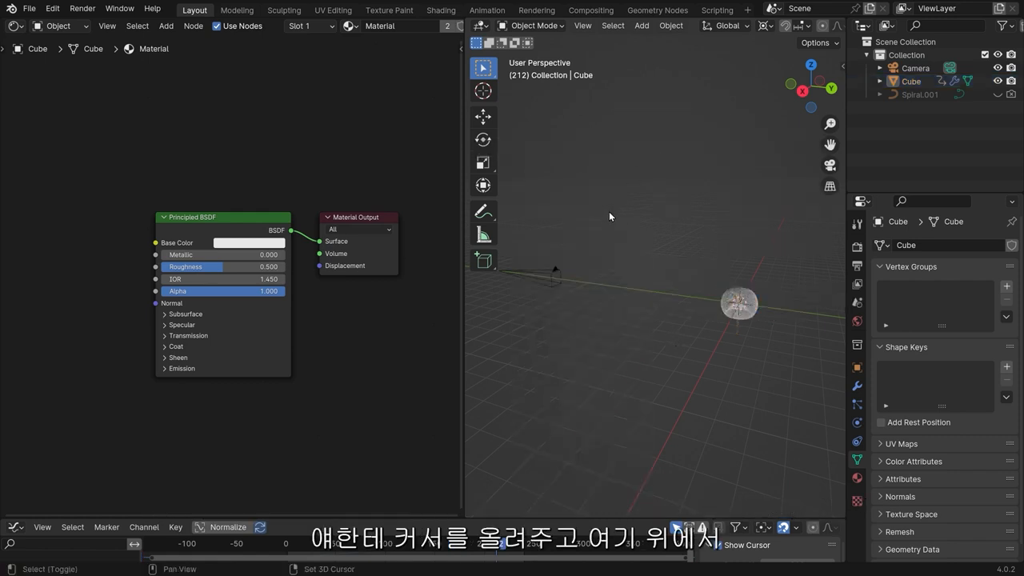
Step: Set the transform pivot point to 3D Cursor
{"action": "middle_click_drag", "start_coordinate": [608, 210], "coordinate": [629, 230], "text": "shift"}
{"action": "middle_click_drag", "start_coordinate": [723, 29], "coordinate": [532, 33]}
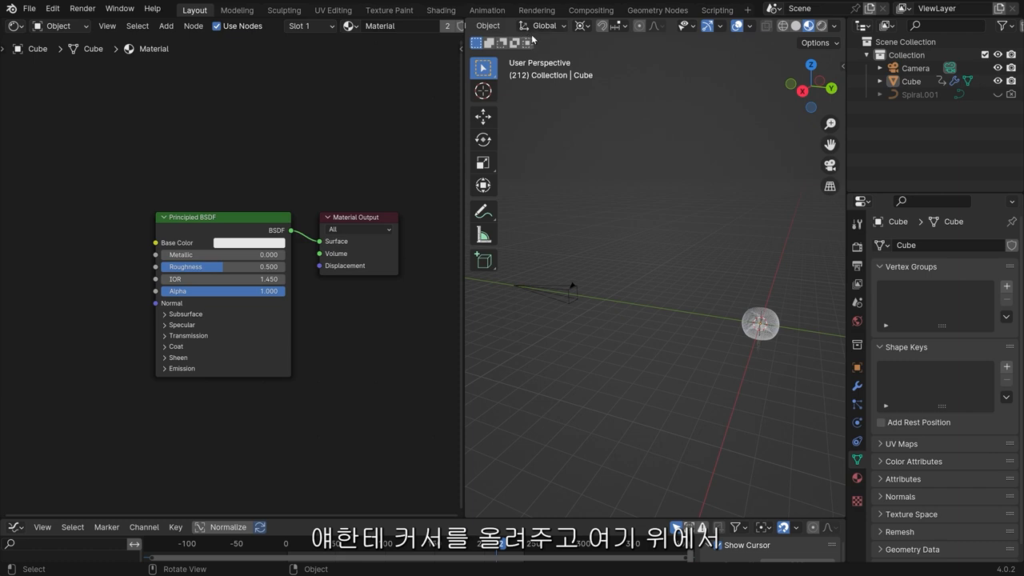
{"action": "left_click", "coordinate": [593, 27]}
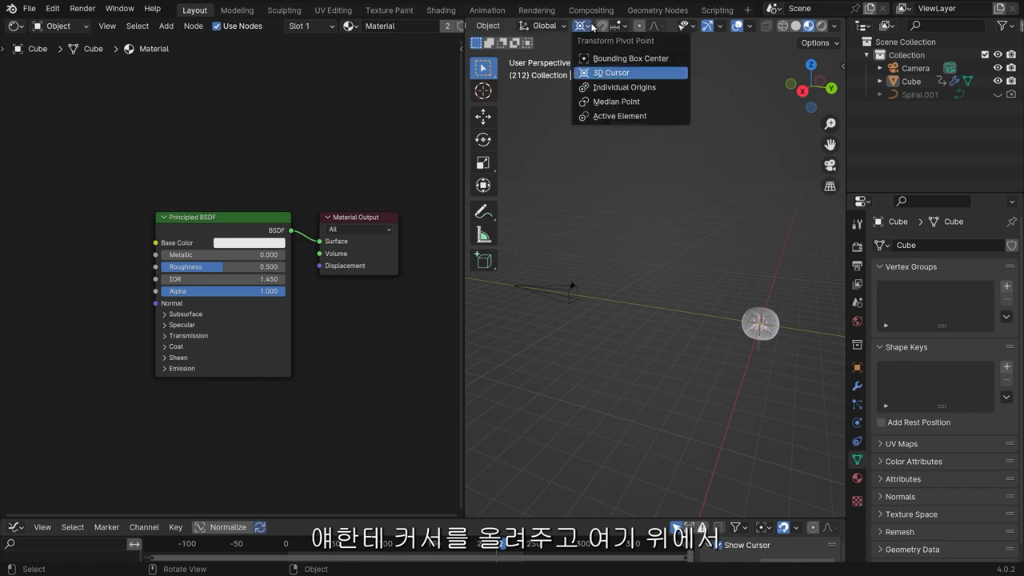
{"action": "left_click", "coordinate": [602, 74]}
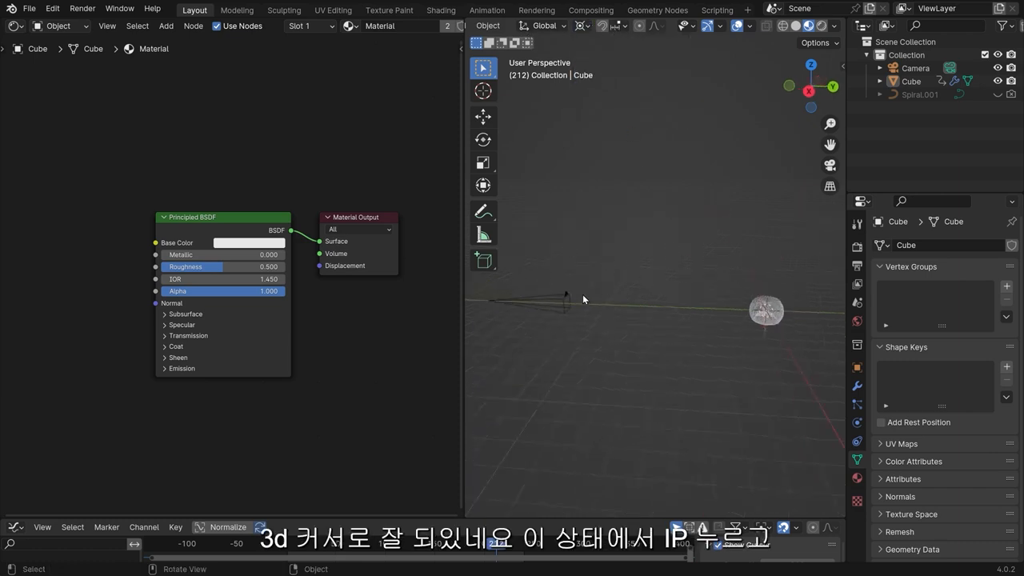
Step: Try rotating the camera about -12.5° on the global X axis around the 3D cursor
{"action": "left_click", "coordinate": [605, 296]}
{"action": "key", "text": "r"}
{"action": "key", "text": "x"}
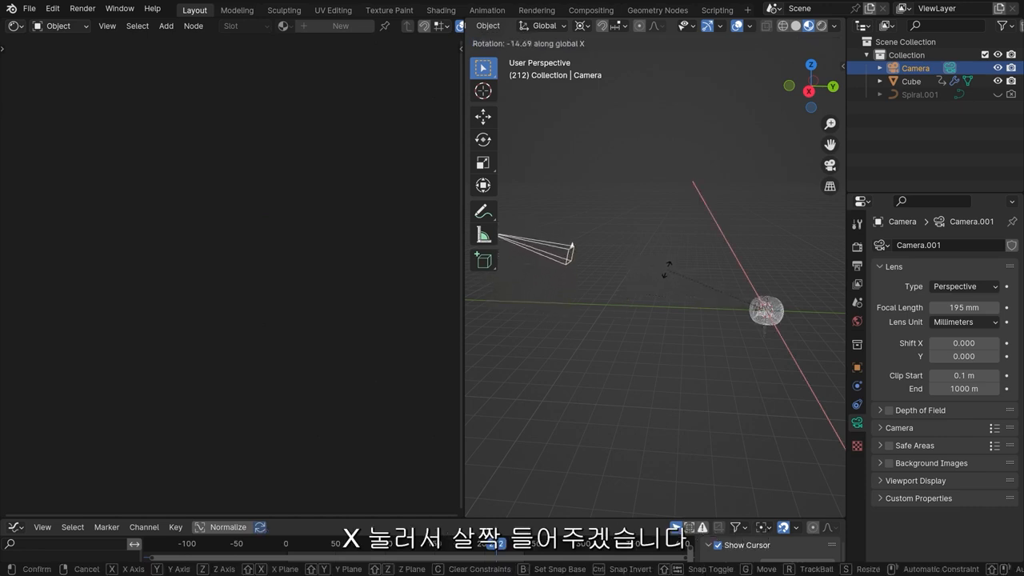
{"action": "left_click", "coordinate": [667, 272]}
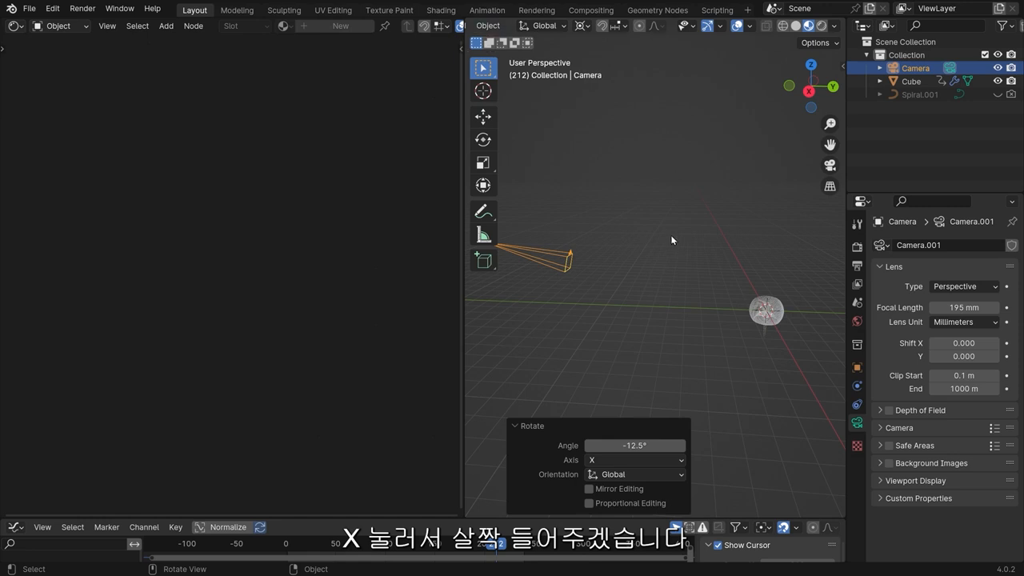
{"action": "key", "text": "ctrl+z"}
{"action": "left_click", "coordinate": [699, 257]}
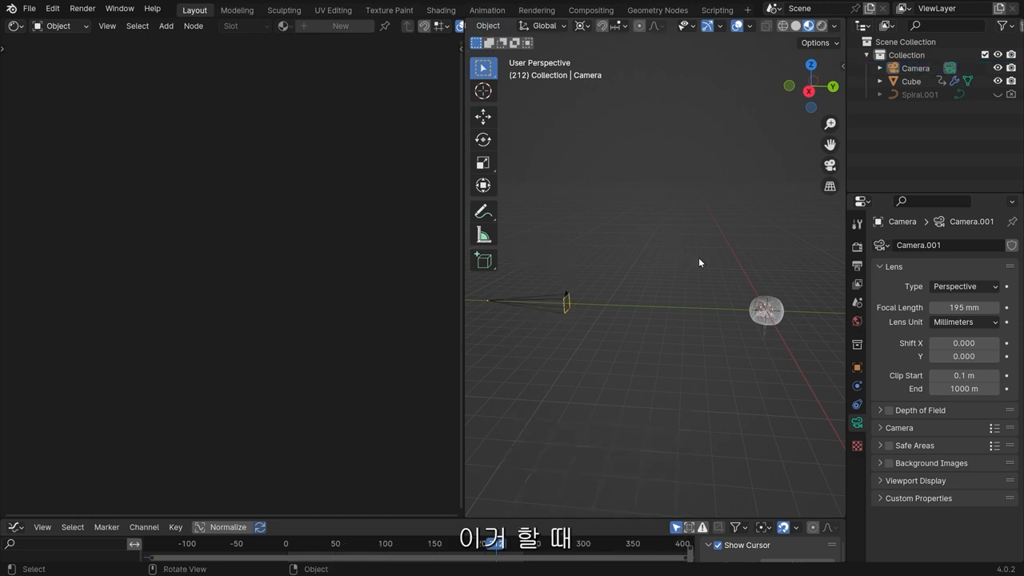
Step: Place the 3D cursor away from the spiral and snap it back to the world origin
{"action": "middle_click_drag", "start_coordinate": [713, 274], "coordinate": [626, 260], "text": "shift"}
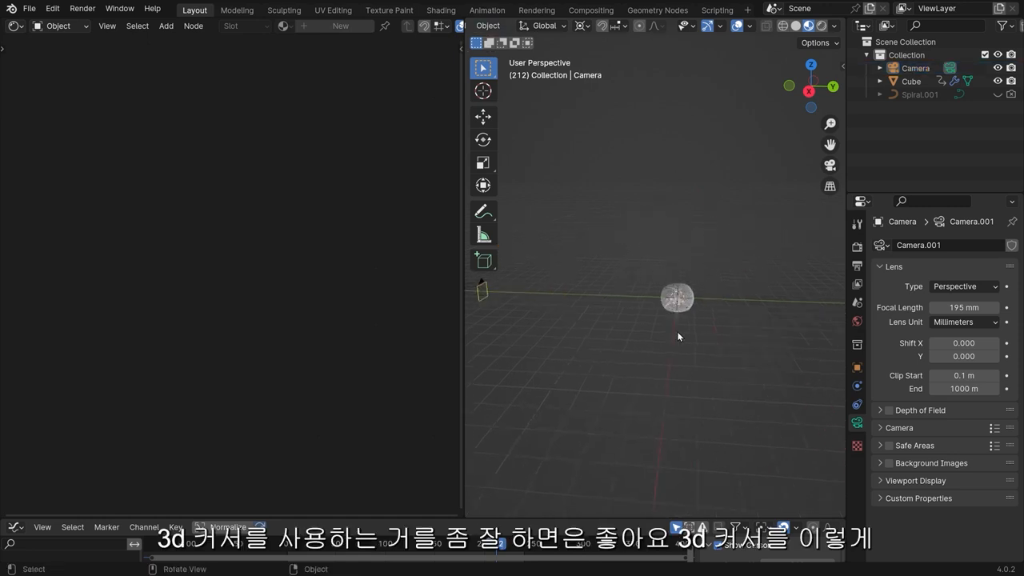
{"action": "middle_click_drag", "start_coordinate": [654, 222], "coordinate": [674, 270]}
{"action": "right_click", "coordinate": [737, 256], "text": "shift"}
{"action": "key", "text": "shift+s"}
{"action": "key", "text": "Escape"}
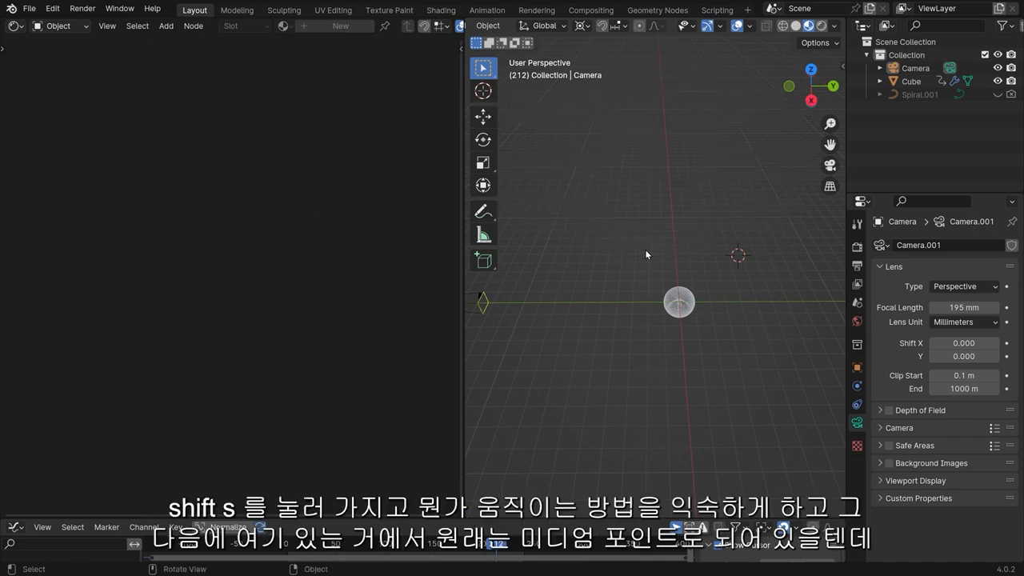
{"action": "key", "text": "shift+s"}
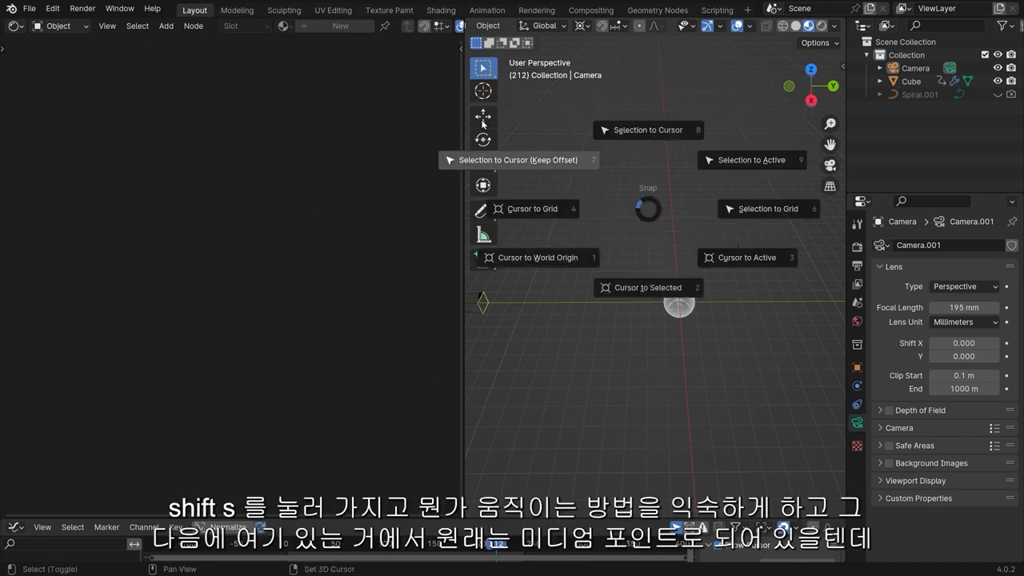
{"action": "left_click", "coordinate": [489, 309]}
{"action": "middle_click_drag", "start_coordinate": [603, 245], "coordinate": [659, 239], "text": "shift"}
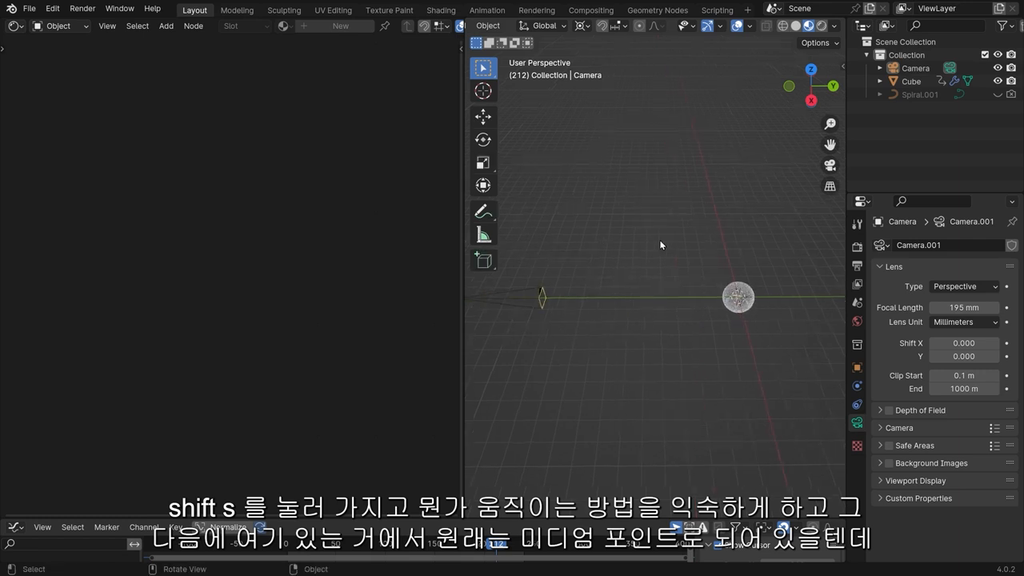
Step: Switch the transform pivot point to Median Point and back to 3D Cursor
{"action": "left_click", "coordinate": [586, 26]}
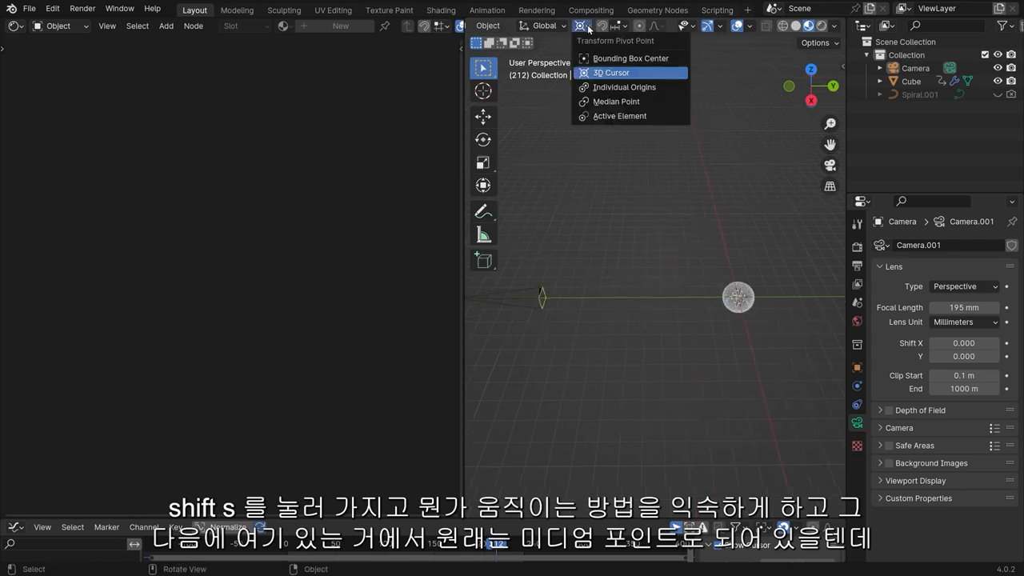
{"action": "left_click", "coordinate": [612, 102]}
{"action": "left_click", "coordinate": [586, 27]}
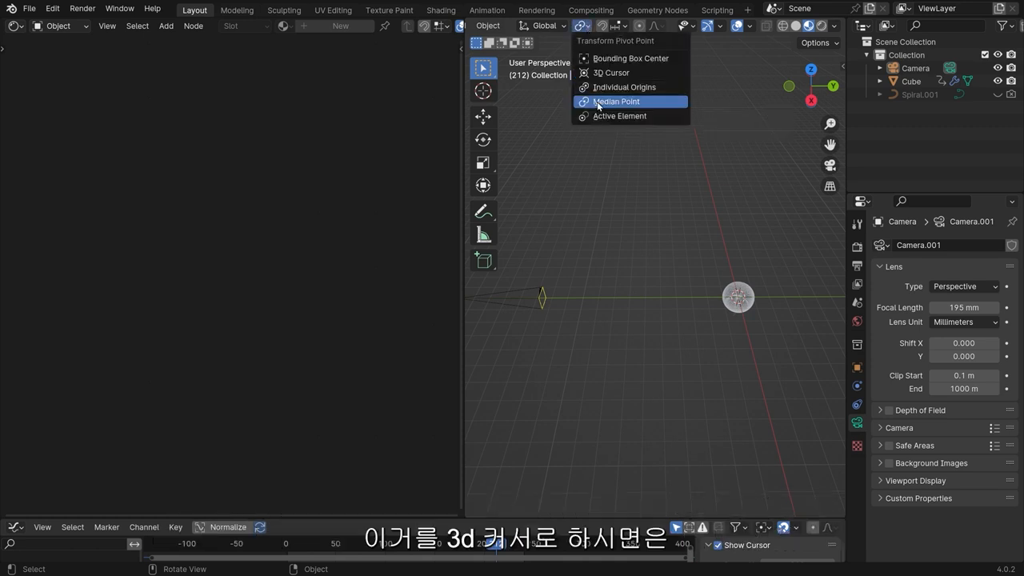
{"action": "left_click", "coordinate": [610, 73]}
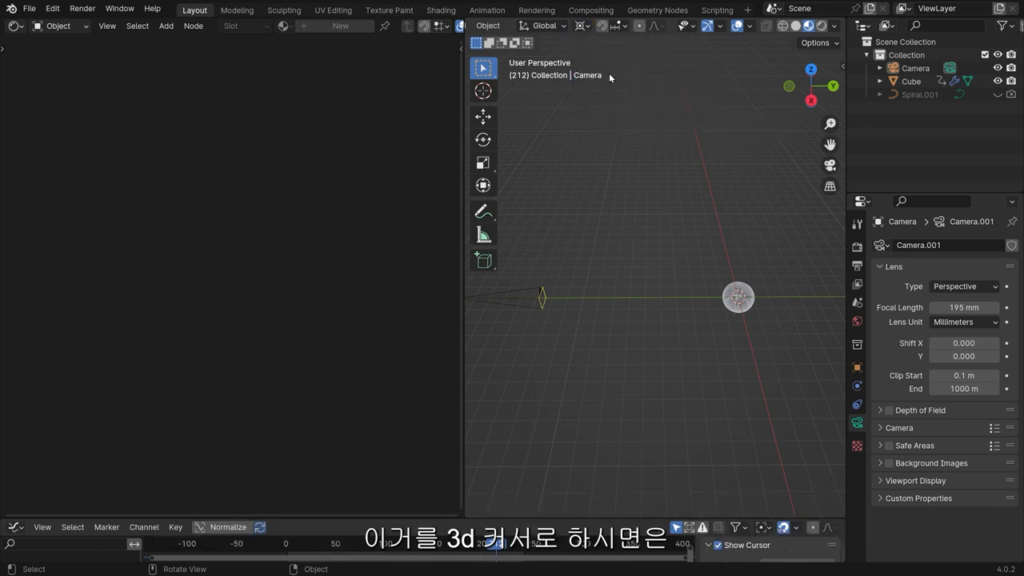
Step: Select the camera and try rotating it freely around the 3D cursor
{"action": "middle_click_drag", "start_coordinate": [632, 306], "coordinate": [617, 280]}
{"action": "left_click", "coordinate": [530, 302]}
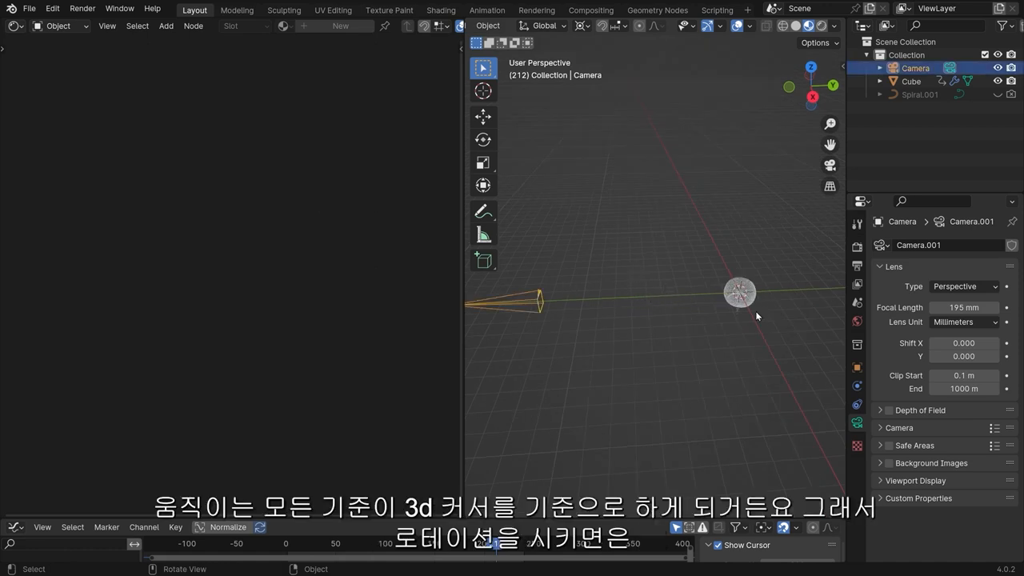
{"action": "middle_click_drag", "start_coordinate": [700, 301], "coordinate": [637, 271]}
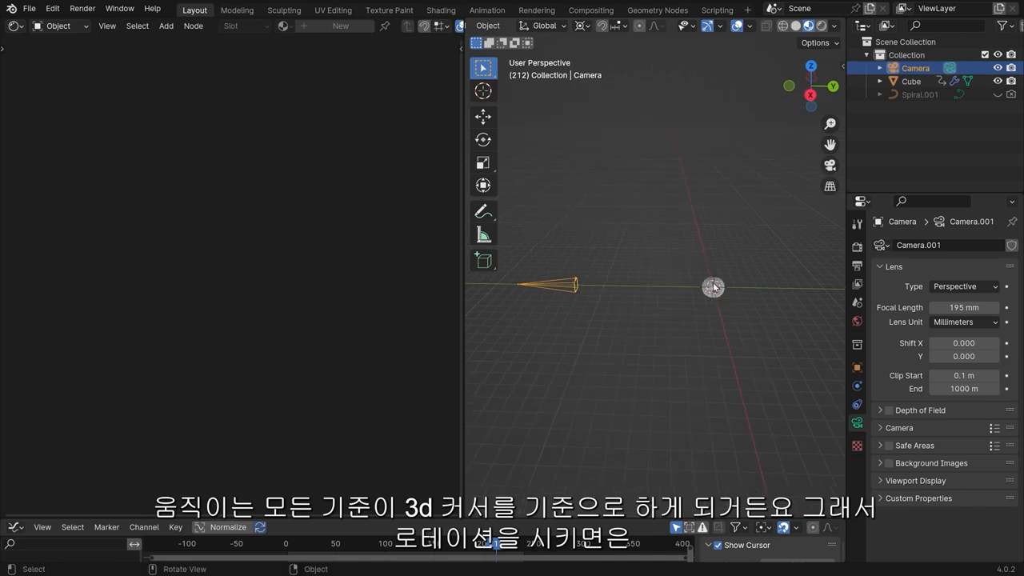
{"action": "key", "text": "r"}
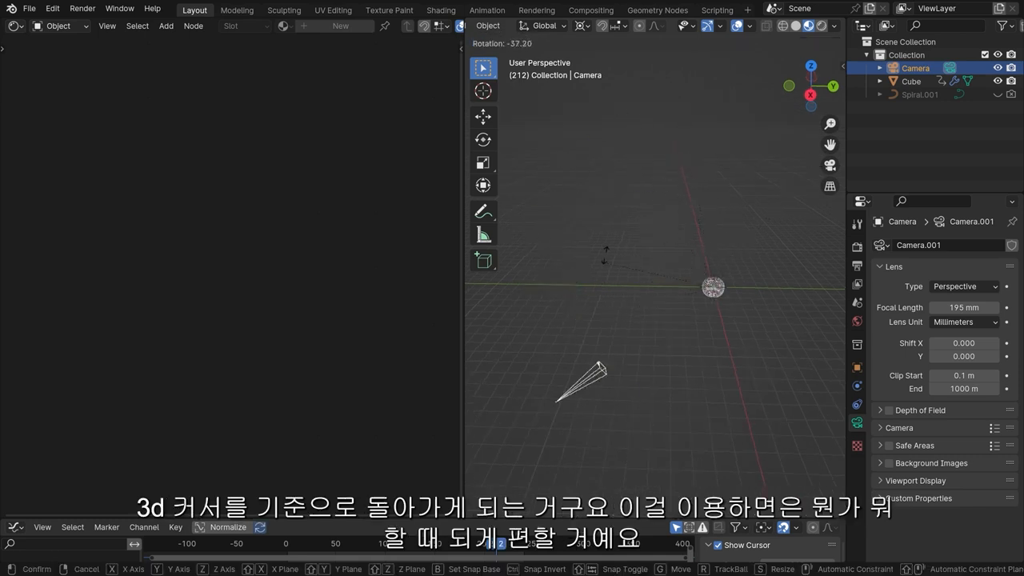
{"action": "left_click", "coordinate": [663, 189]}
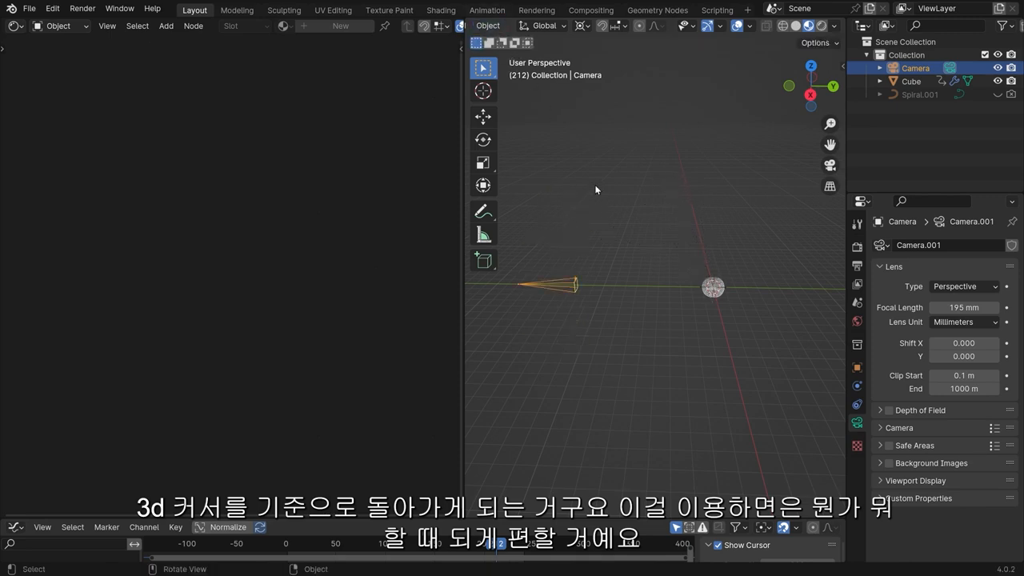
Step: Switch to the Animation workspace and set the narrow 3D viewport to camera view with Material Preview shading
{"action": "left_click", "coordinate": [485, 11]}
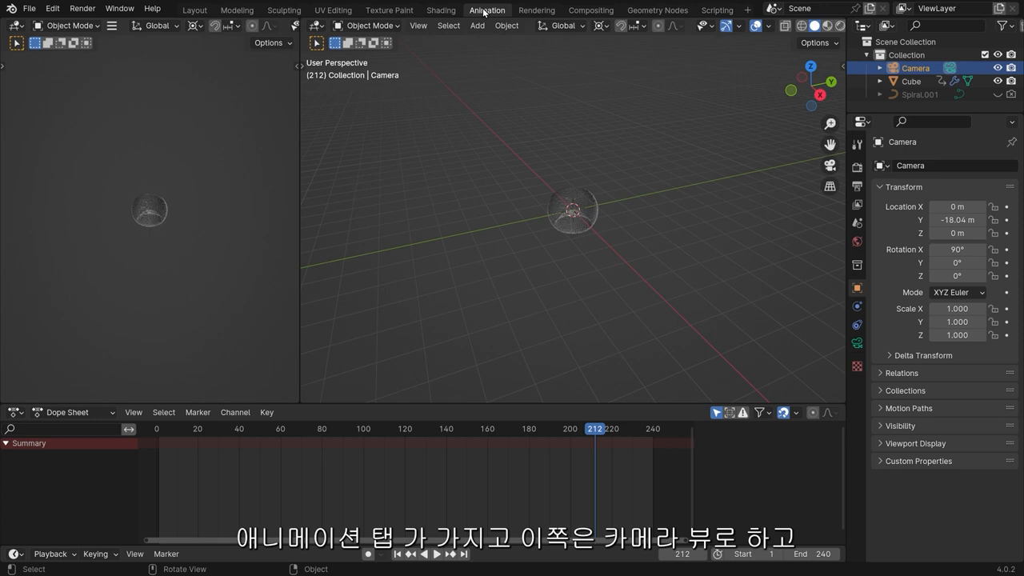
{"action": "key", "text": "grave"}
{"action": "left_click", "coordinate": [136, 223]}
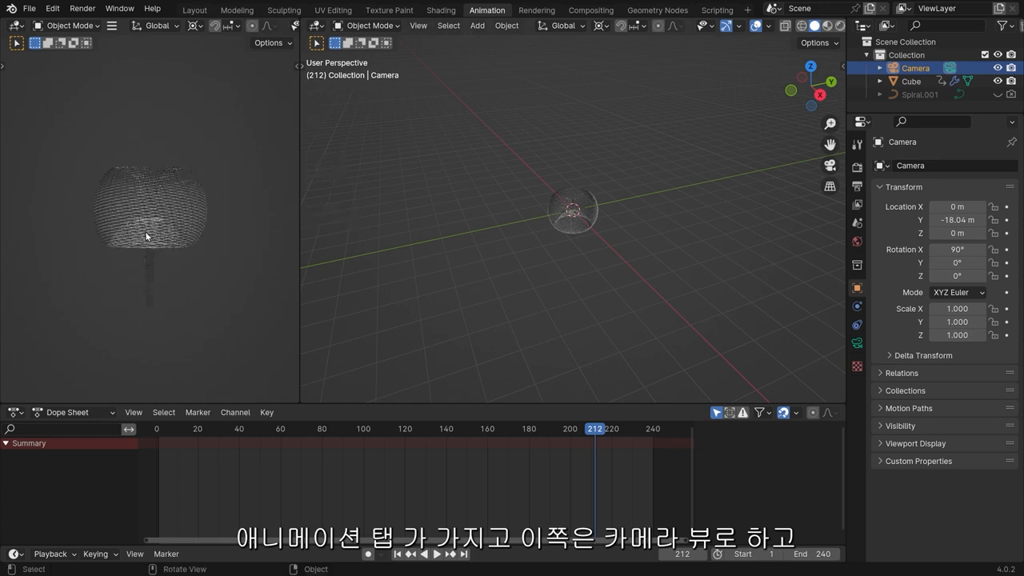
{"action": "key", "text": "z"}
{"action": "left_click", "coordinate": [204, 114]}
{"action": "scroll", "coordinate": [188, 160], "scroll_direction": "down", "scroll_amount": 4}
{"action": "key", "text": "z"}
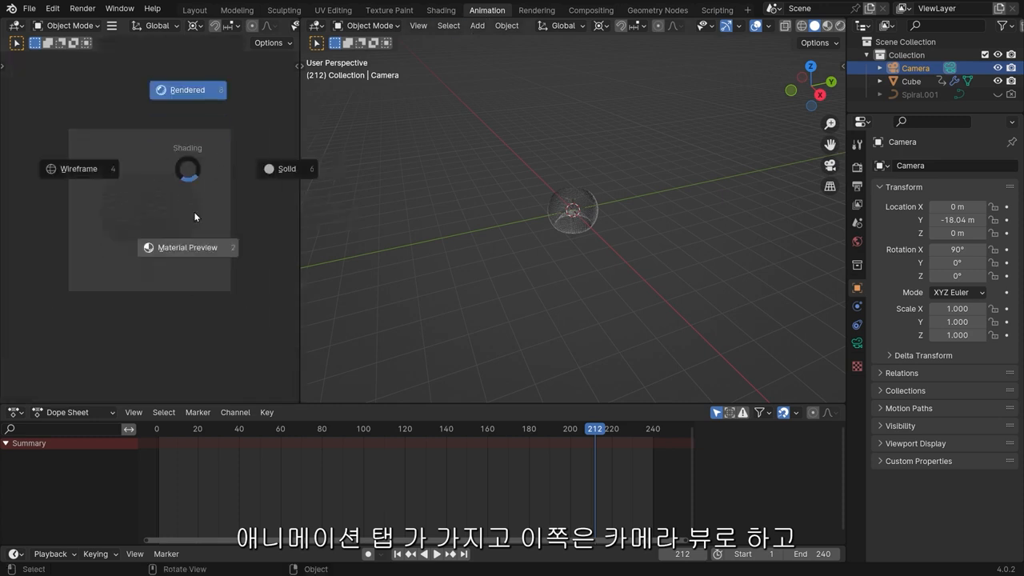
{"action": "left_click", "coordinate": [230, 267]}
Step: Rotate the camera about -10.7° on the global X axis around the 3D cursor so it looks slightly down on the spiral
{"action": "middle_click_drag", "start_coordinate": [666, 226], "coordinate": [571, 214]}
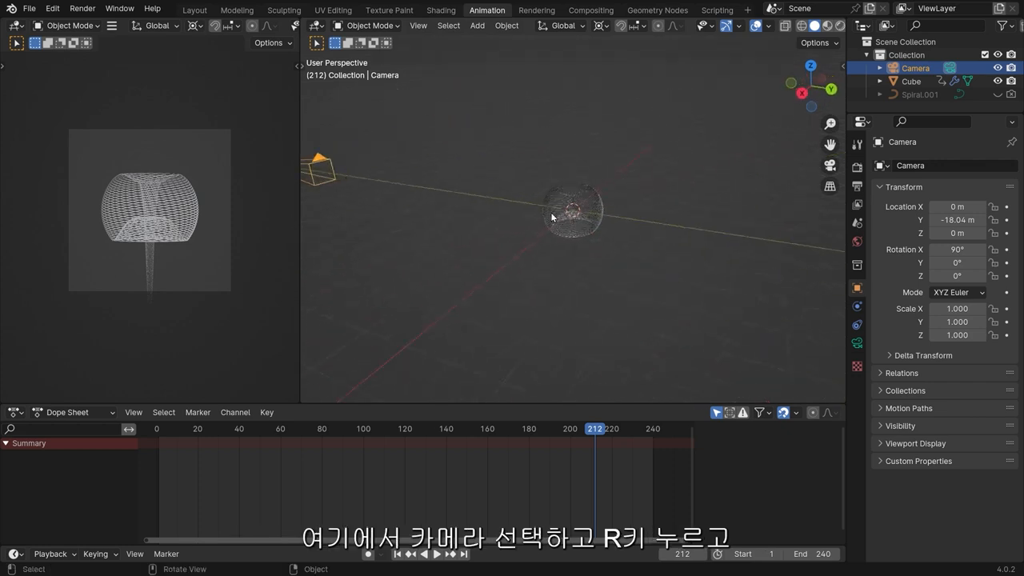
{"action": "middle_click_drag", "start_coordinate": [350, 180], "coordinate": [521, 210], "text": "shift"}
{"action": "key", "text": "r"}
{"action": "key", "text": "x"}
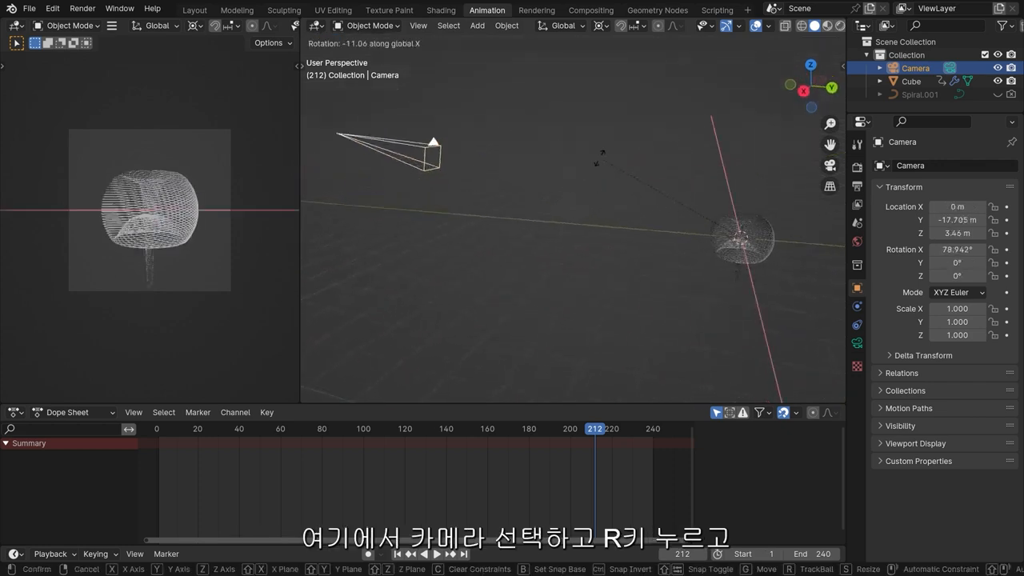
{"action": "left_click", "coordinate": [611, 165]}
{"action": "scroll", "coordinate": [102, 231], "scroll_direction": "up", "scroll_amount": 3}
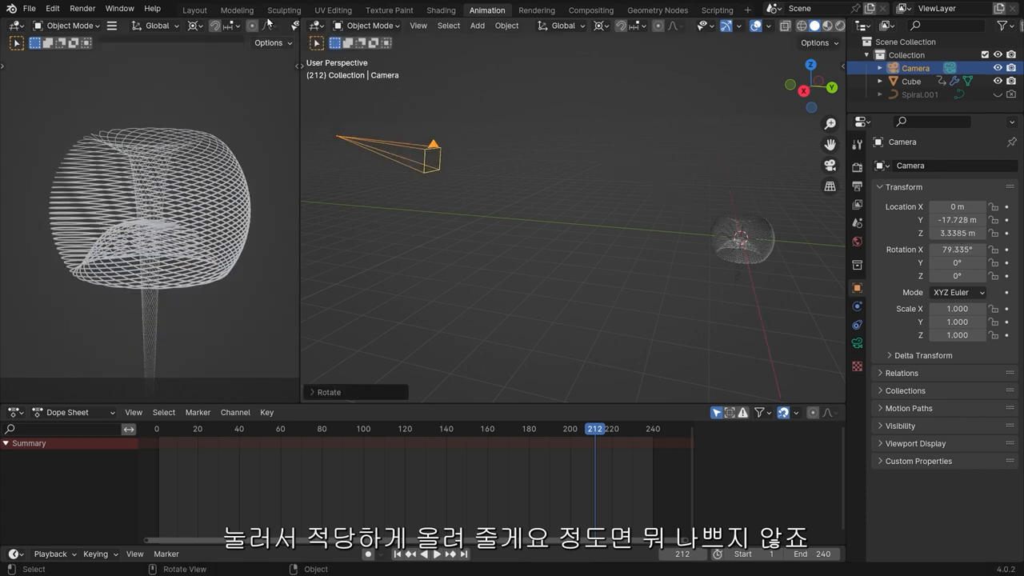
Step: Return to the Layout workspace, select the spiral mesh and view it through the camera
{"action": "left_click", "coordinate": [203, 9]}
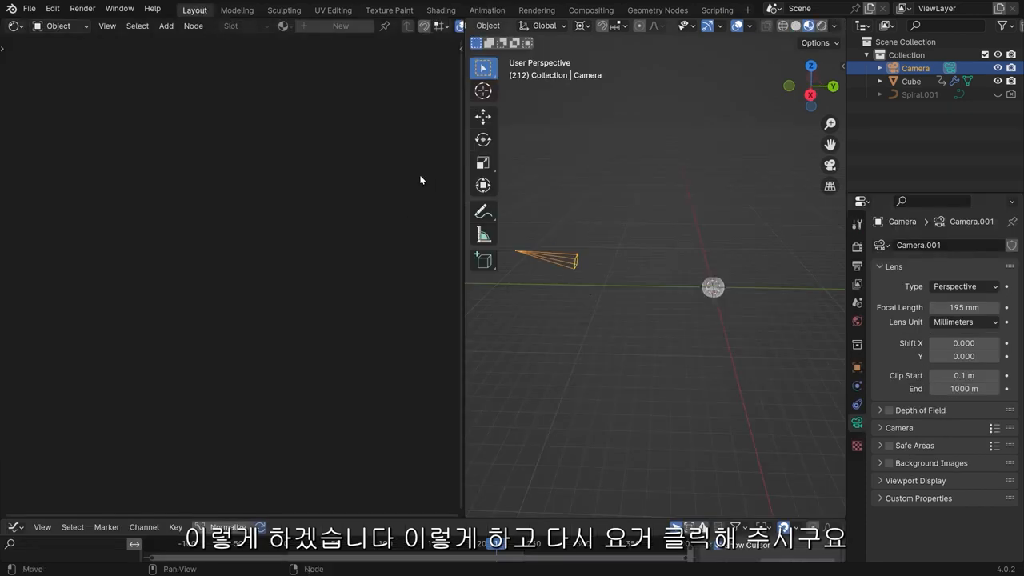
{"action": "left_click", "coordinate": [708, 291]}
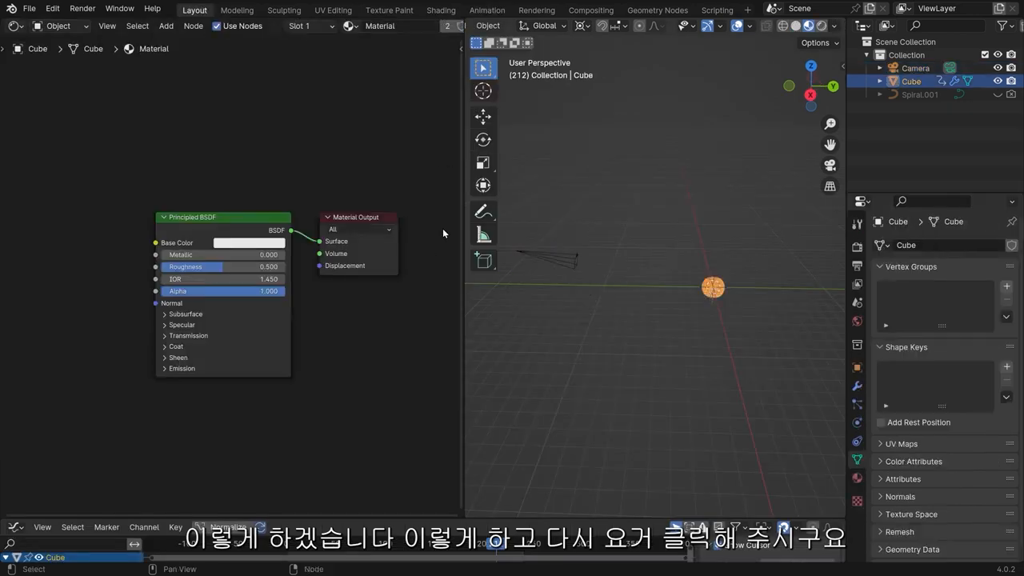
{"action": "key", "text": "KP_Decimal"}
{"action": "key", "text": "grave"}
{"action": "left_click", "coordinate": [583, 332]}
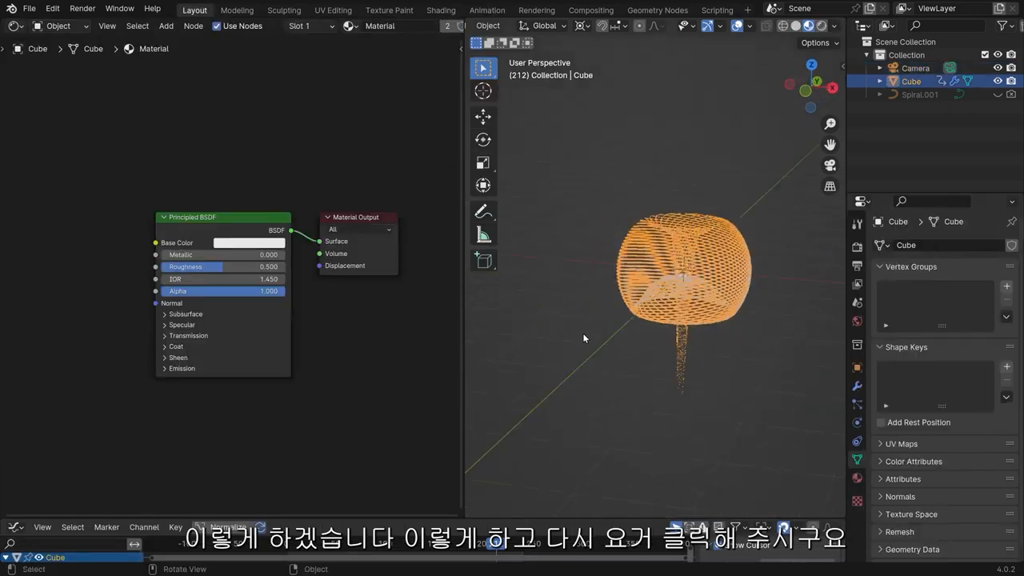
{"action": "left_click", "coordinate": [802, 218]}
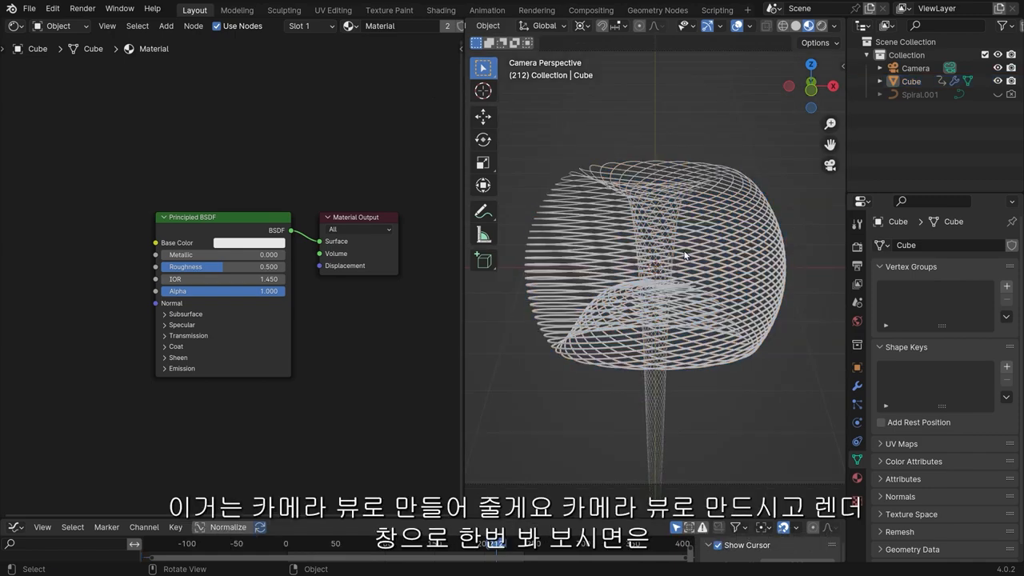
{"action": "scroll", "coordinate": [685, 254], "scroll_direction": "down", "scroll_amount": 2}
{"action": "middle_click_drag", "start_coordinate": [685, 252], "coordinate": [680, 267], "text": "shift"}
{"action": "scroll", "coordinate": [678, 266], "scroll_direction": "up", "scroll_amount": 1}
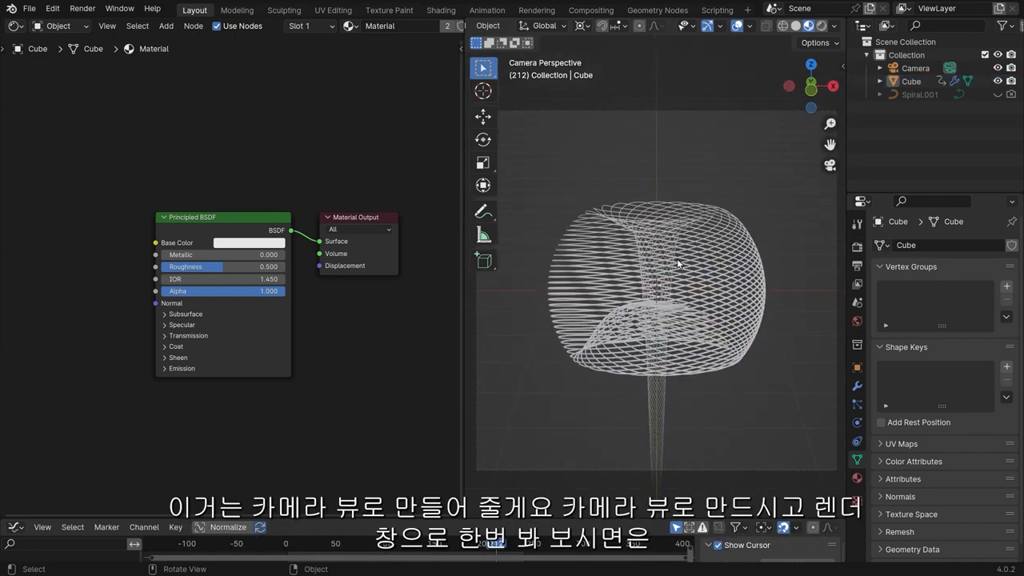
Step: Switch the viewport to Rendered shading and darken the world background color
{"action": "key", "text": "z"}
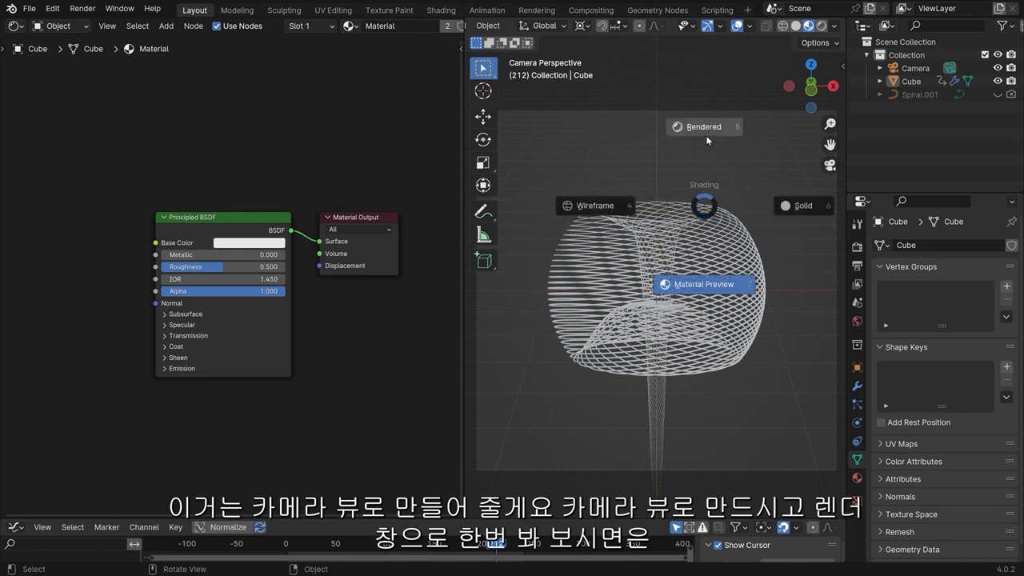
{"action": "left_click", "coordinate": [708, 126]}
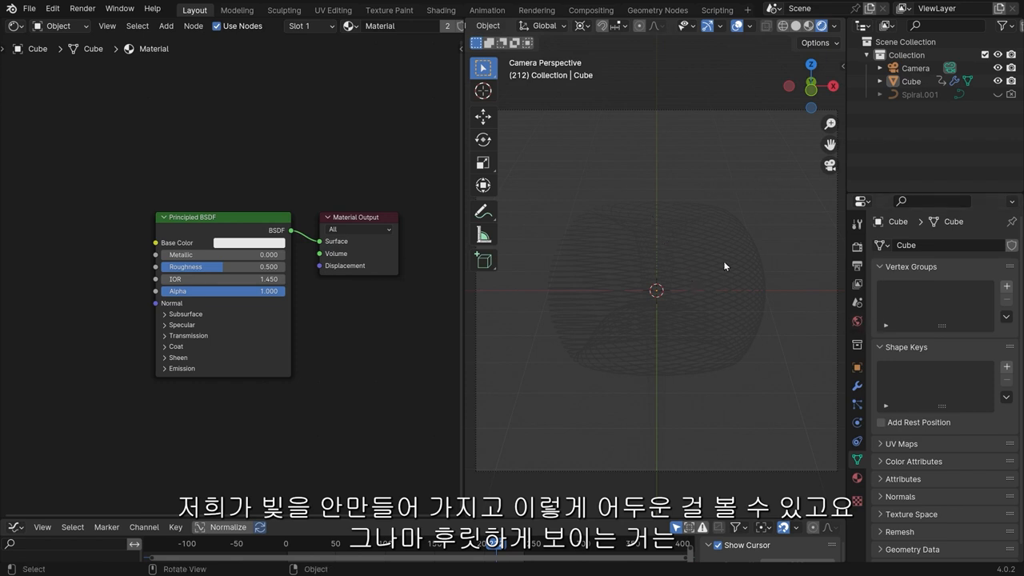
{"action": "left_click", "coordinate": [859, 324]}
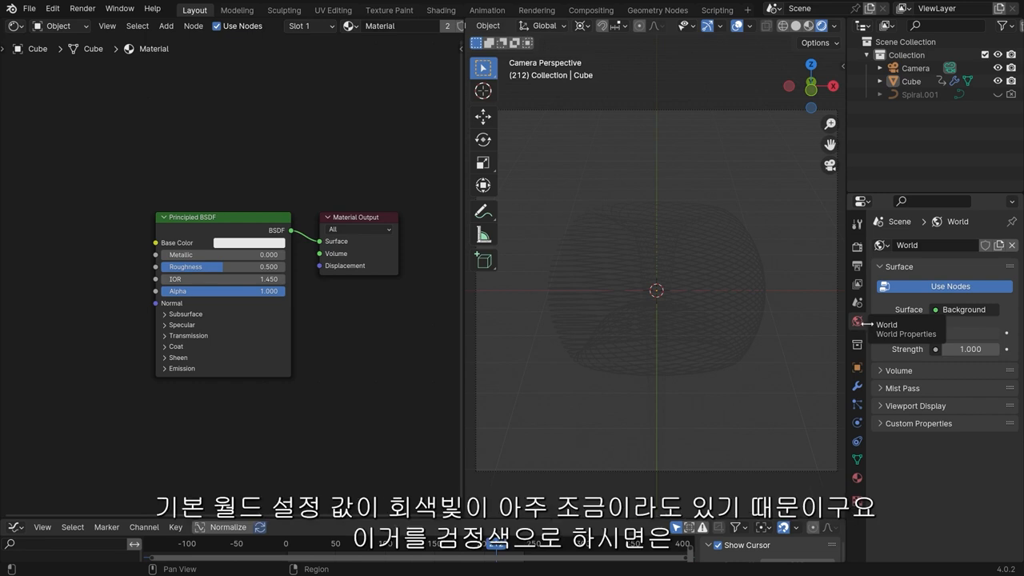
{"action": "left_click", "coordinate": [968, 332]}
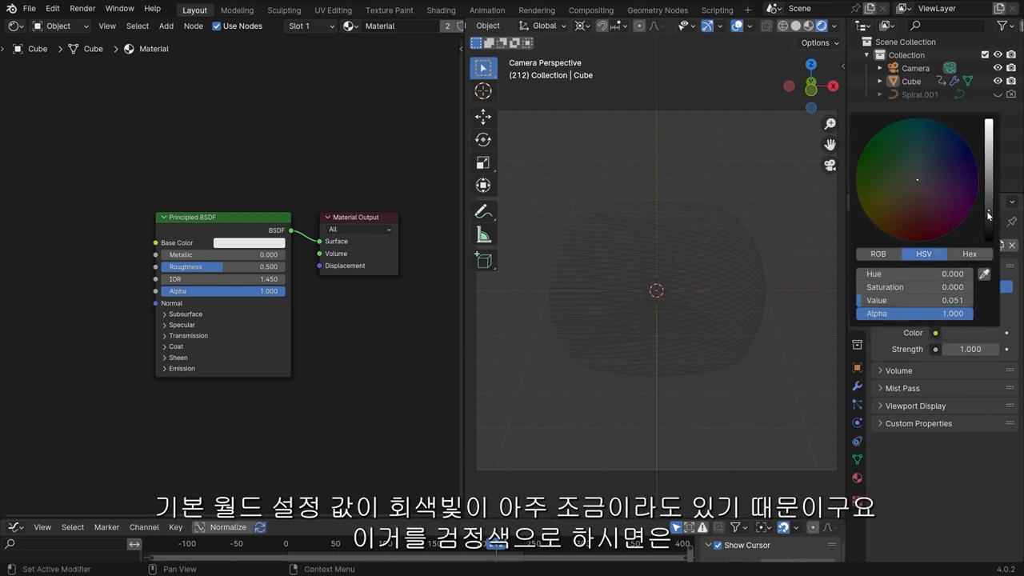
{"action": "left_click", "coordinate": [971, 330]}
{"action": "mouse_move", "coordinate": [991, 214]}
{"action": "left_mouse_down"}
{"action": "mouse_move", "coordinate": [989, 242]}
{"action": "mouse_move", "coordinate": [990, 120]}
{"action": "mouse_move", "coordinate": [989, 217]}
{"action": "left_mouse_up"}
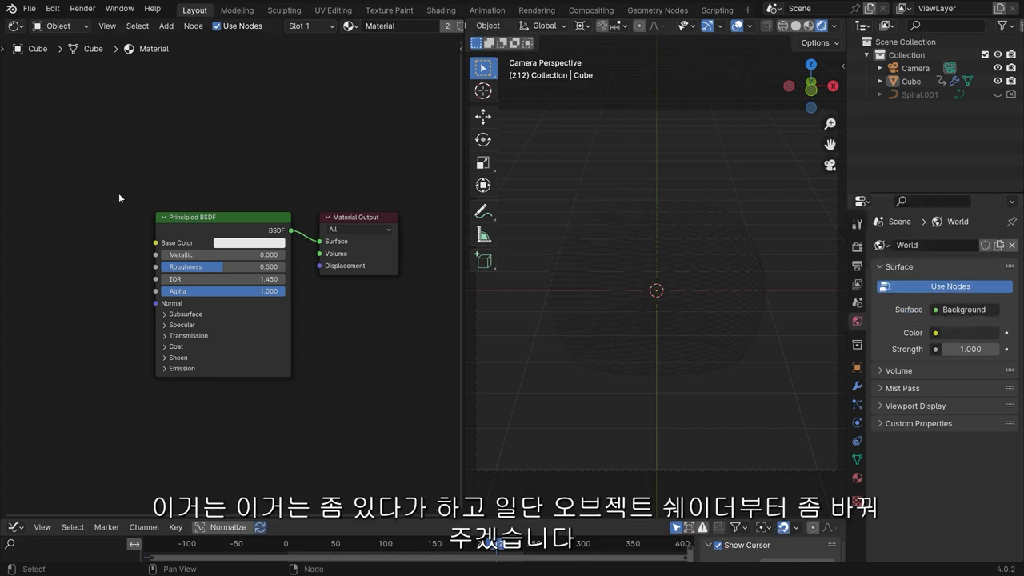
Step: Deselect the spiral and turn off the viewport overlays to hide the grid behind it
{"action": "left_click", "coordinate": [695, 301]}
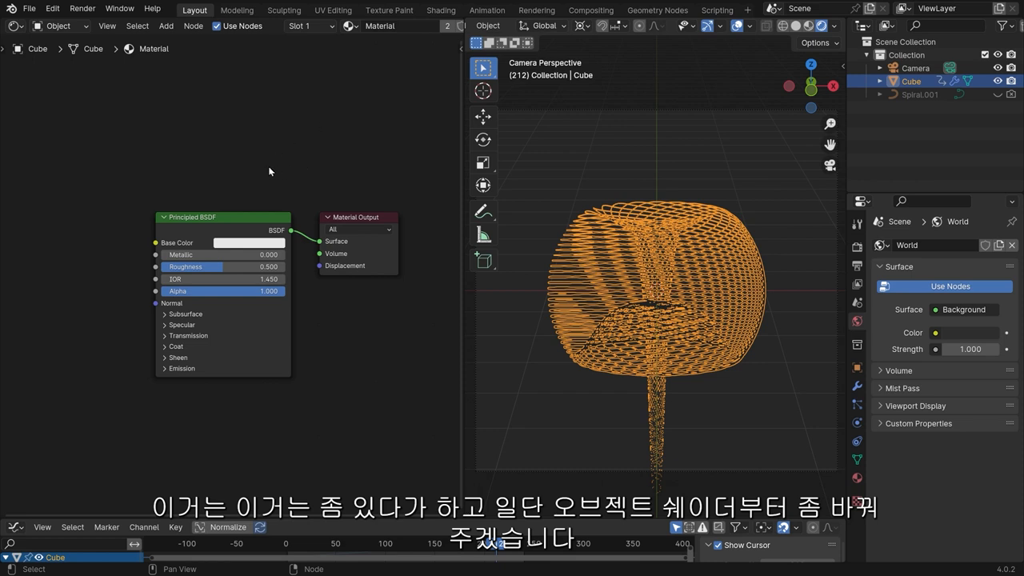
{"action": "left_click", "coordinate": [606, 154]}
{"action": "middle_click_drag", "start_coordinate": [96, 196], "coordinate": [208, 201]}
{"action": "scroll", "coordinate": [253, 213], "scroll_direction": "up", "scroll_amount": 2}
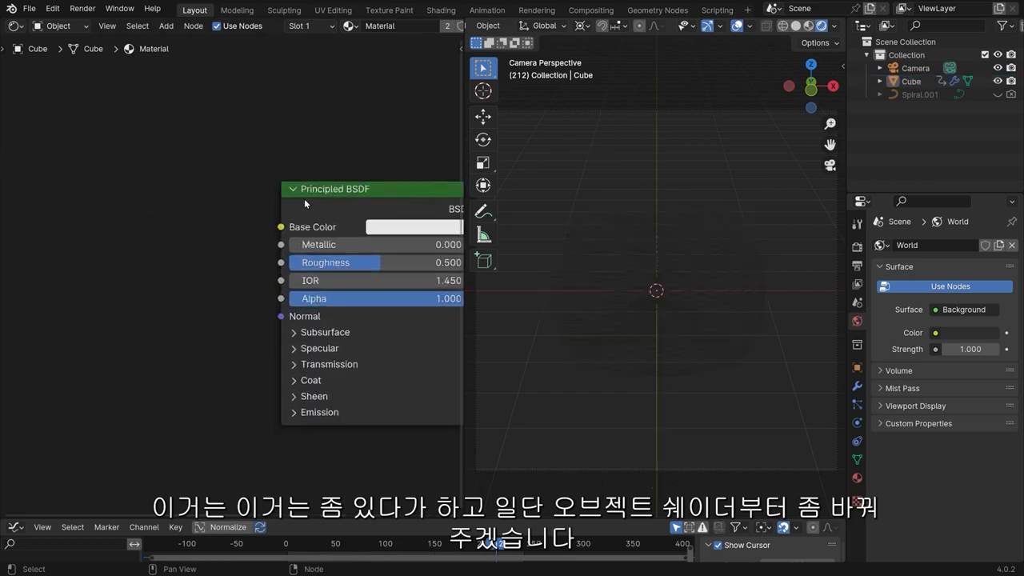
{"action": "left_click", "coordinate": [738, 26]}
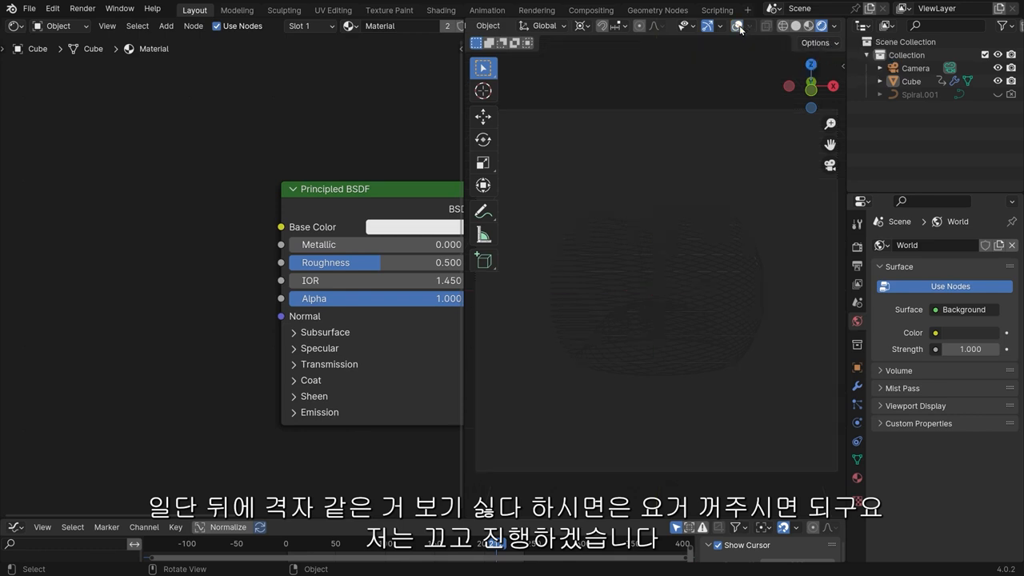
Step: Add an Attribute node to the spiral's material before the Principled BSDF and name its attribute R
{"action": "middle_click_drag", "start_coordinate": [83, 193], "coordinate": [109, 177]}
{"action": "key", "text": "shift+a"}
{"action": "left_click", "coordinate": [109, 176]}
{"action": "type", "text": "att"}
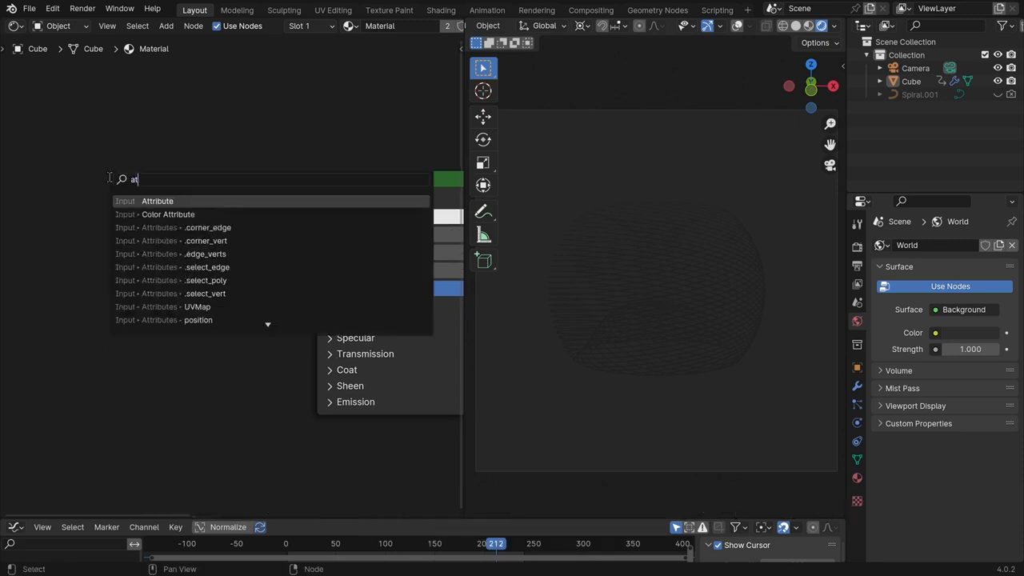
{"action": "left_click", "coordinate": [197, 203]}
{"action": "left_click", "coordinate": [51, 178]}
{"action": "middle_click_drag", "start_coordinate": [102, 177], "coordinate": [166, 179]}
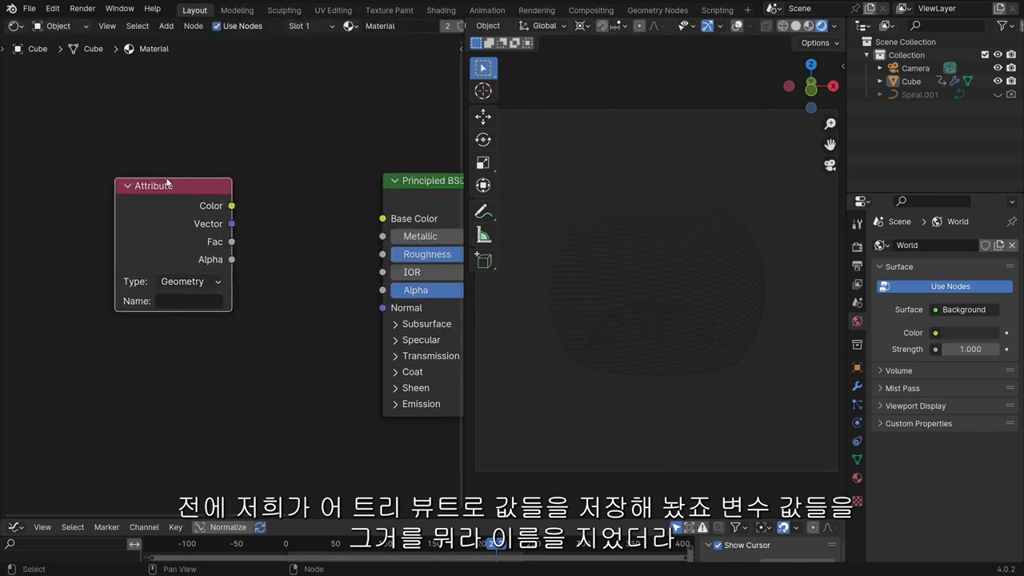
{"action": "left_click", "coordinate": [207, 303]}
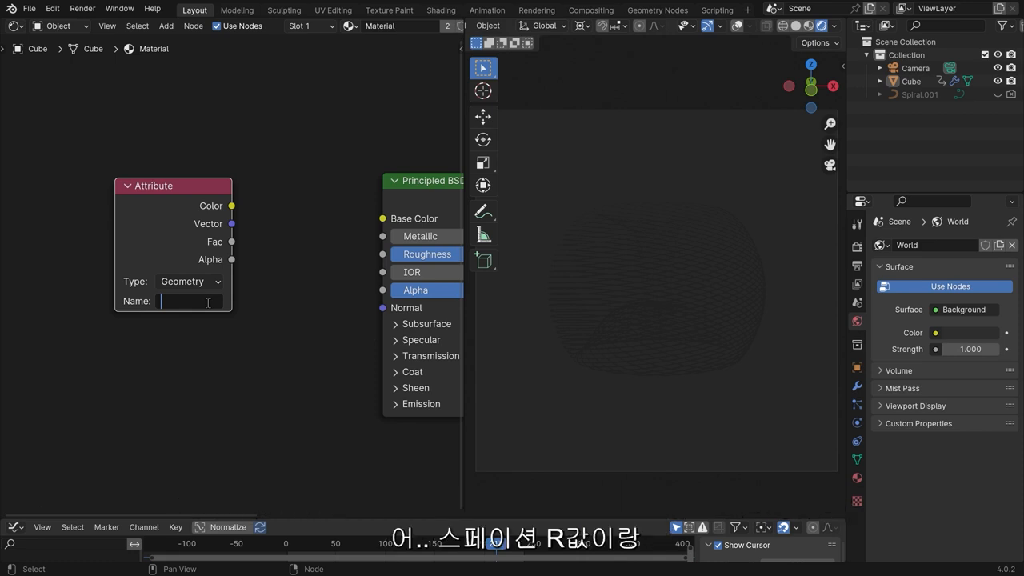
{"action": "type", "text": "R"}
{"action": "key", "text": "Return"}
Step: Duplicate the R Attribute node below the original and set the copy's attribute name to F
{"action": "left_click_drag", "start_coordinate": [177, 183], "coordinate": [100, 128]}
{"action": "key", "text": "shift+d"}
{"action": "left_click", "coordinate": [97, 278]}
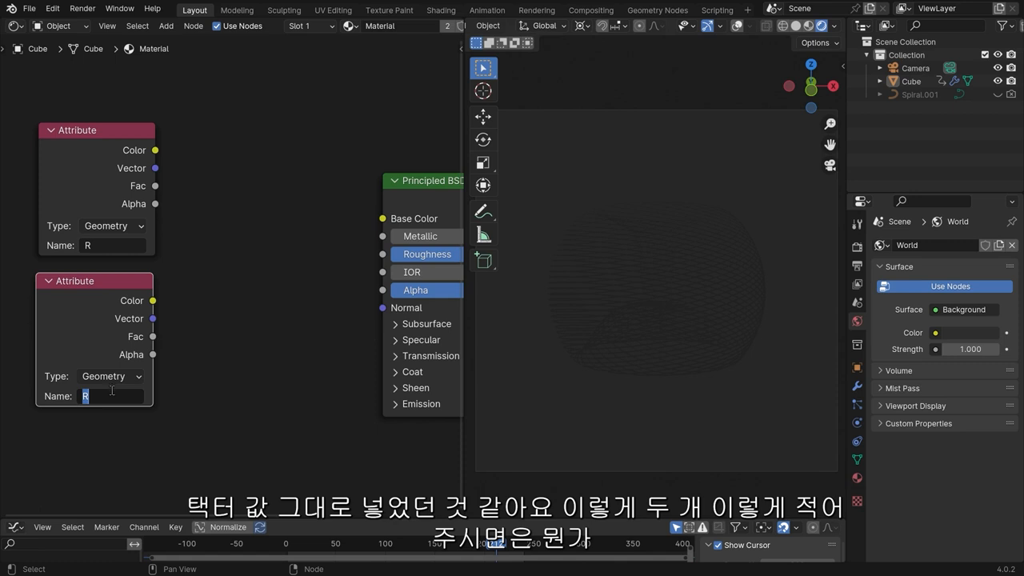
{"action": "type", "text": "F"}
{"action": "key", "text": "Return"}
Step: Arrange the R and F Attribute nodes in a column, leaving space before the Principled BSDF
{"action": "middle_click_drag", "start_coordinate": [140, 204], "coordinate": [216, 213]}
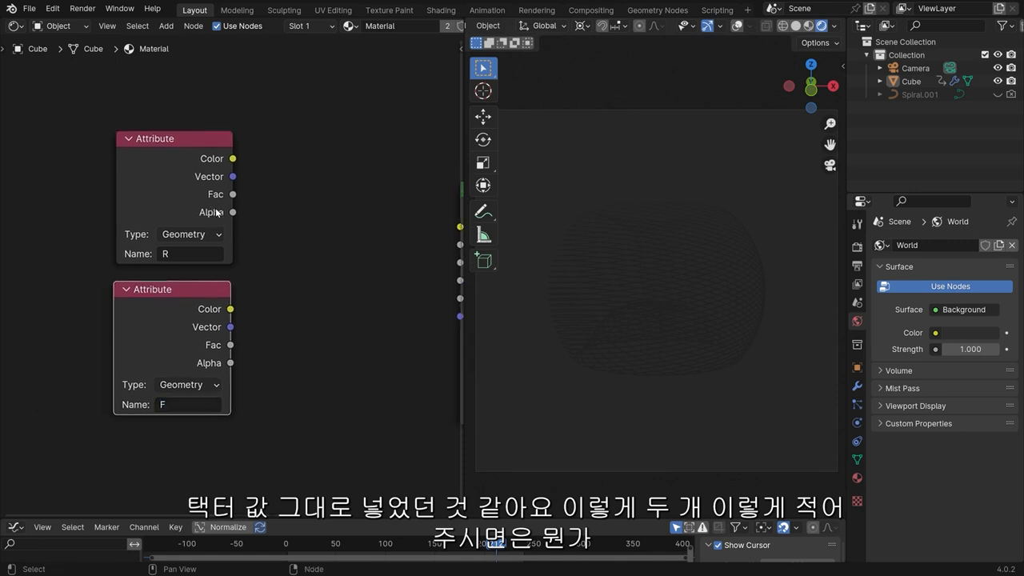
{"action": "scroll", "coordinate": [216, 213], "scroll_direction": "down", "scroll_amount": 6}
{"action": "left_click_drag", "start_coordinate": [207, 289], "coordinate": [191, 297]}
{"action": "left_click_drag", "start_coordinate": [180, 206], "coordinate": [167, 210]}
{"action": "scroll", "coordinate": [190, 229], "scroll_direction": "up", "scroll_amount": 5}
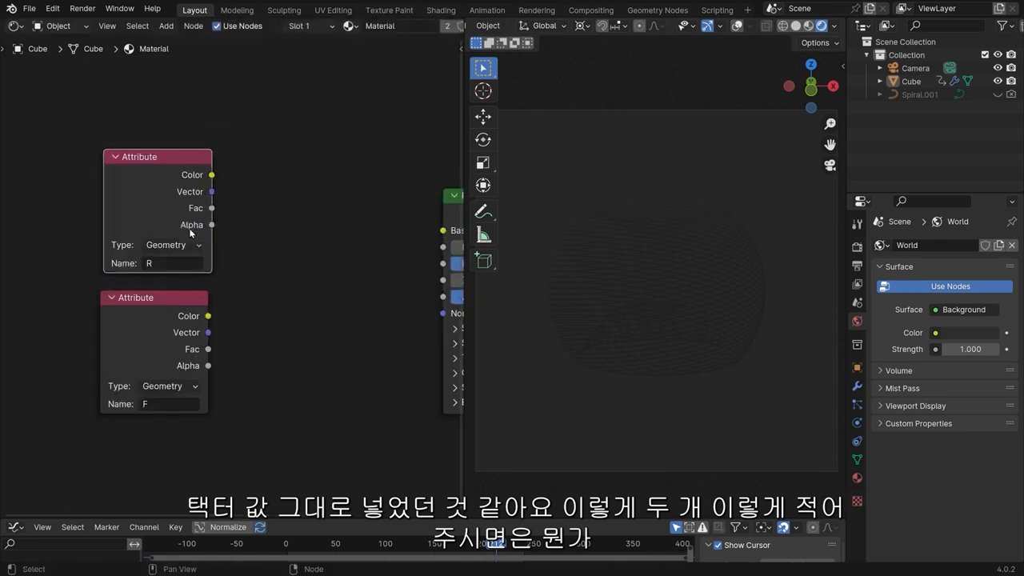
{"action": "left_click_drag", "start_coordinate": [58, 109], "coordinate": [226, 398]}
{"action": "key", "text": "g"}
{"action": "left_click", "coordinate": [219, 268]}
{"action": "left_click", "coordinate": [220, 273]}
{"action": "left_click", "coordinate": [82, 144]}
{"action": "left_click", "coordinate": [82, 144]}
{"action": "left_click_drag", "start_coordinate": [108, 145], "coordinate": [106, 136]}
{"action": "left_click_drag", "start_coordinate": [96, 306], "coordinate": [94, 308]}
{"action": "left_click", "coordinate": [246, 286]}
{"action": "scroll", "coordinate": [219, 276], "scroll_direction": "down", "scroll_amount": 3}
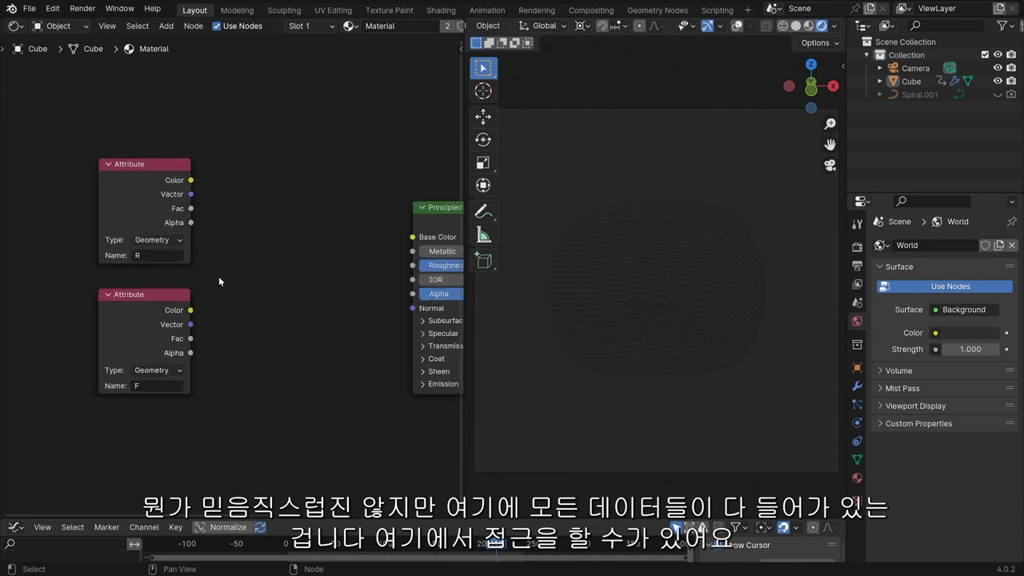
Step: Connect the R attribute's Color output to the Principled BSDF Base Color and view the spiral in Material Preview shading
{"action": "middle_click_drag", "start_coordinate": [233, 233], "coordinate": [203, 243]}
{"action": "scroll", "coordinate": [200, 236], "scroll_direction": "up", "scroll_amount": 2}
{"action": "left_click_drag", "start_coordinate": [149, 177], "coordinate": [409, 244]}
{"action": "left_click", "coordinate": [372, 170]}
{"action": "key", "text": "z"}
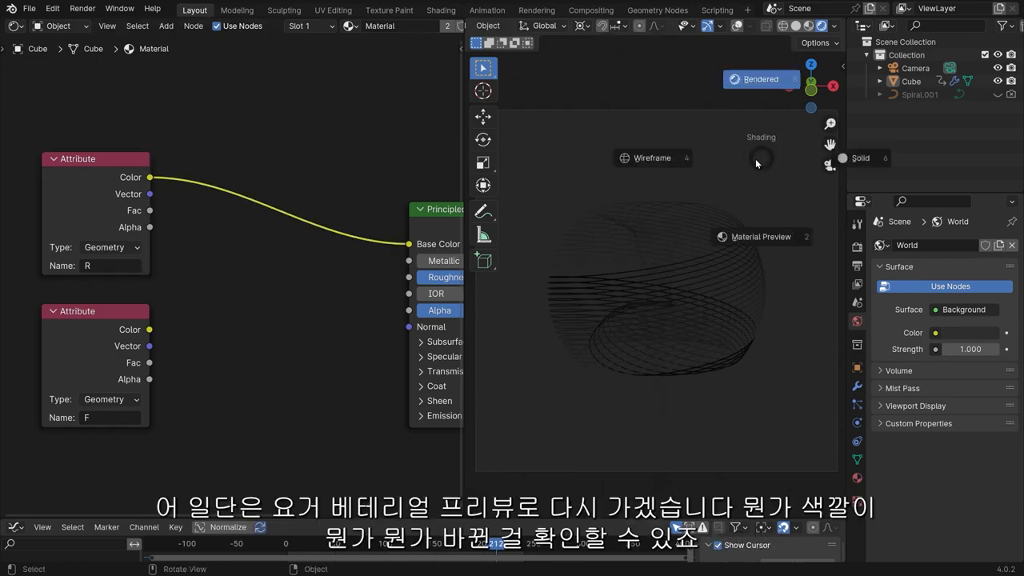
{"action": "left_click", "coordinate": [767, 293]}
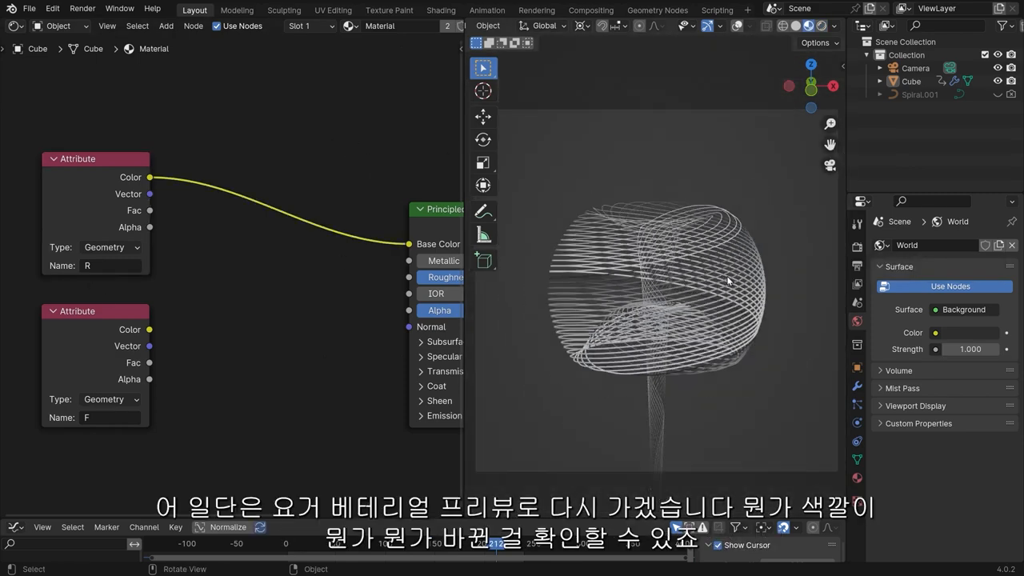
Step: Move both Attribute nodes farther from the Principled BSDF and look closer at the spiral's shading
{"action": "left_click_drag", "start_coordinate": [132, 179], "coordinate": [127, 178]}
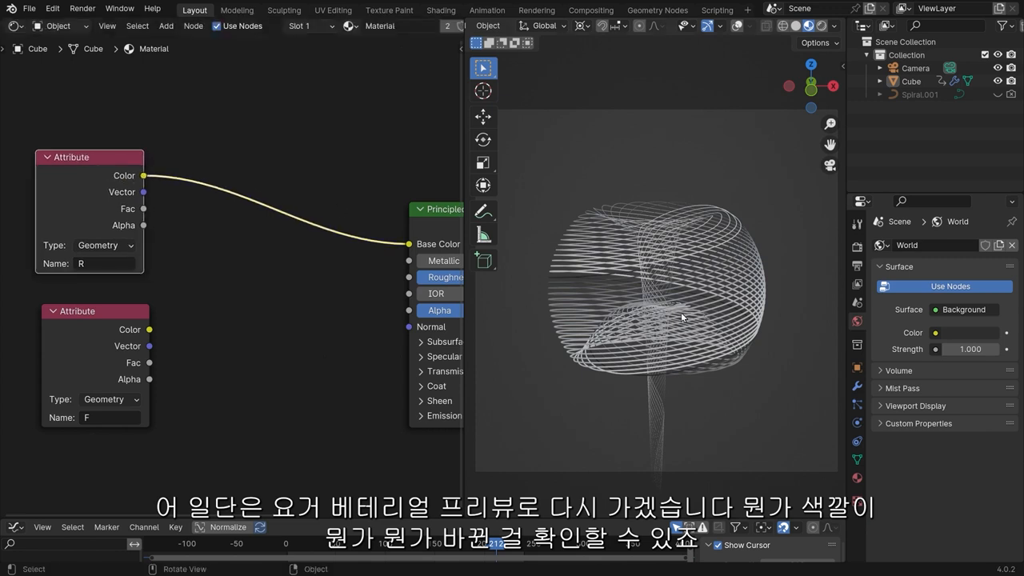
{"action": "left_click_drag", "start_coordinate": [91, 330], "coordinate": [69, 352]}
{"action": "scroll", "coordinate": [564, 274], "scroll_direction": "up", "scroll_amount": 1}
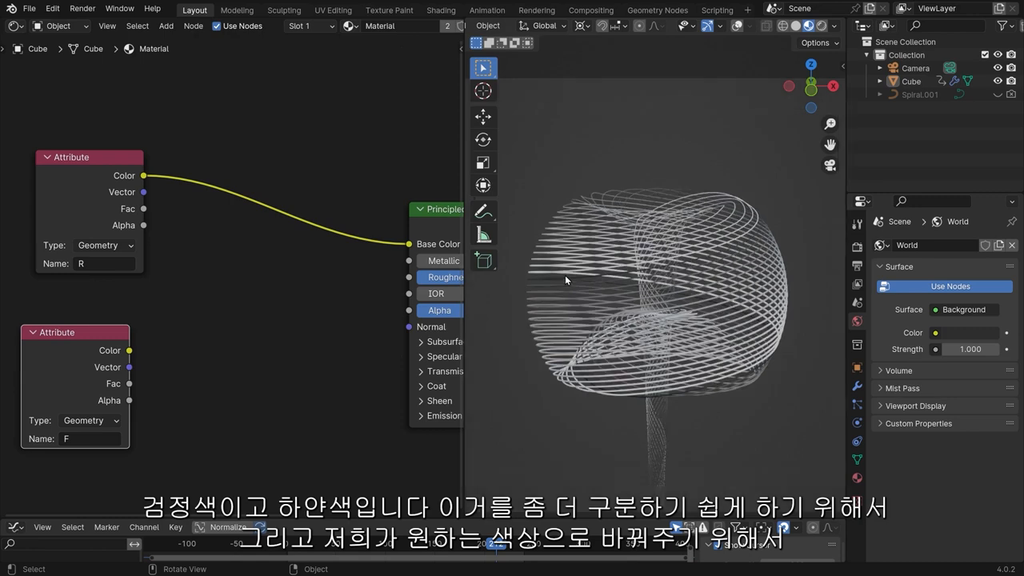
{"action": "scroll", "coordinate": [565, 274], "scroll_direction": "up", "scroll_amount": 1}
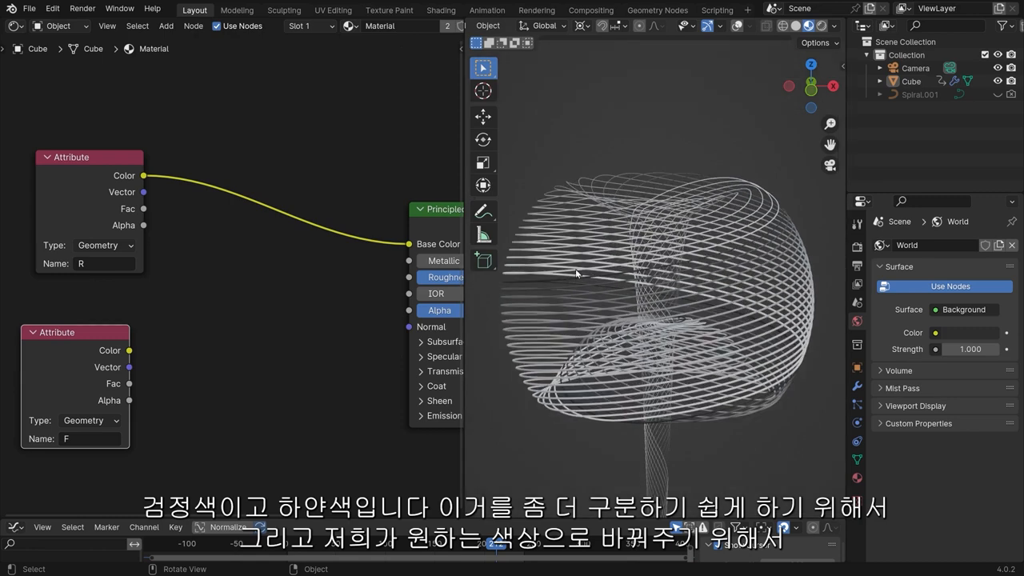
Step: Insert a Color Ramp between the R attribute's Color output and the Principled BSDF Base Color, aligned beside the R Attribute node
{"action": "left_click_drag", "start_coordinate": [111, 170], "coordinate": [100, 190]}
{"action": "key", "text": "shift+a"}
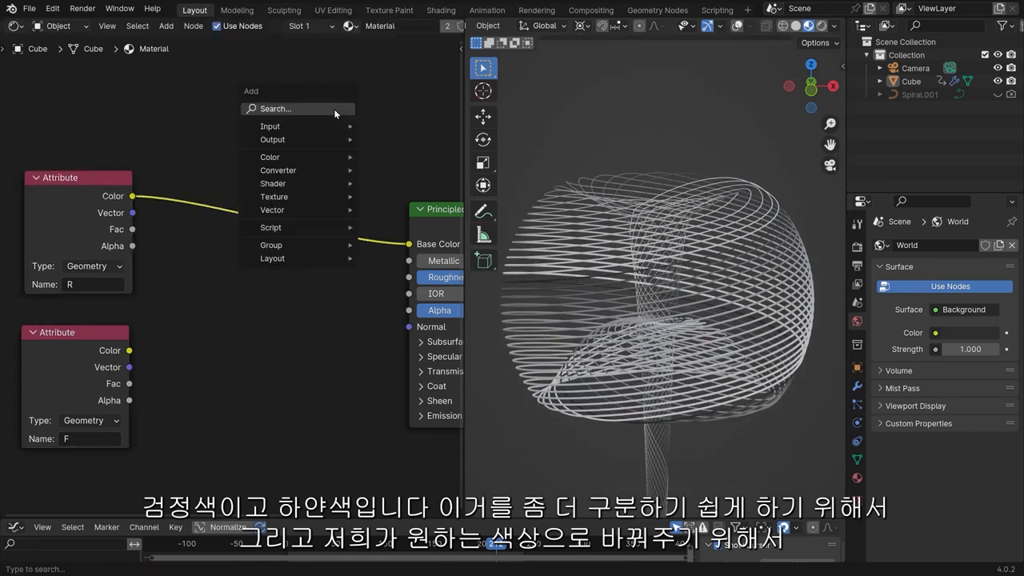
{"action": "left_click", "coordinate": [333, 109]}
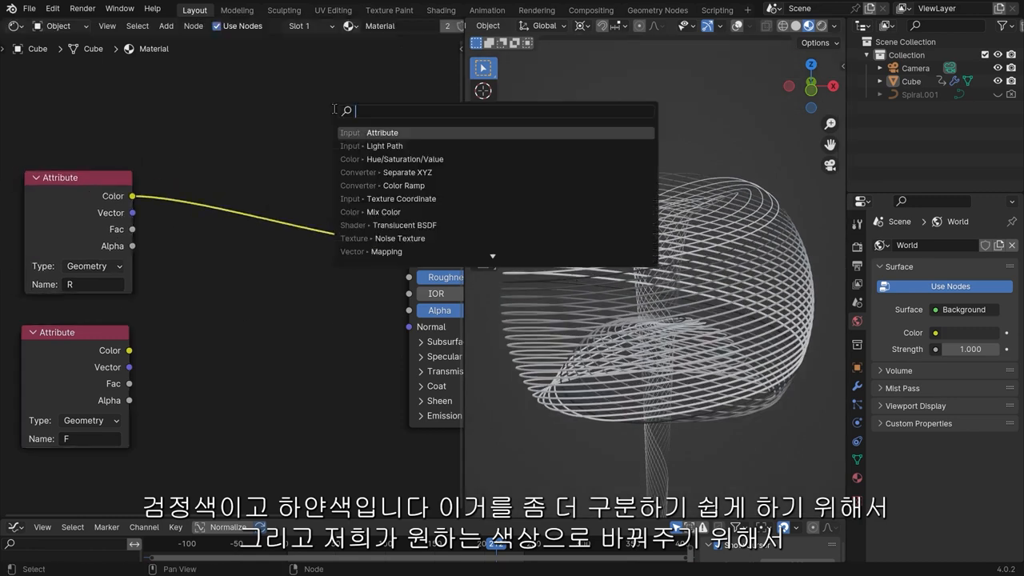
{"action": "type", "text": "col"}
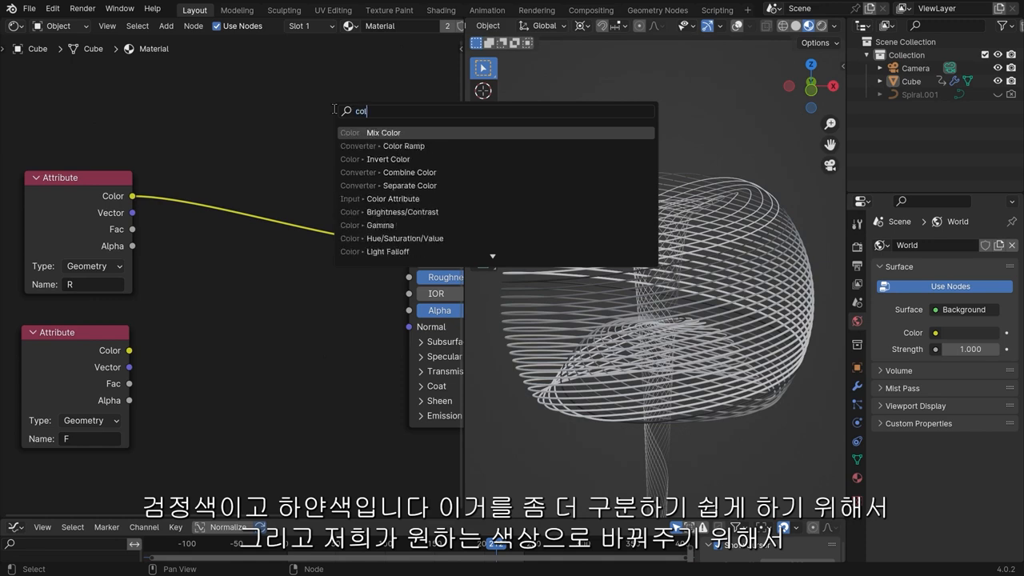
{"action": "left_click", "coordinate": [432, 145]}
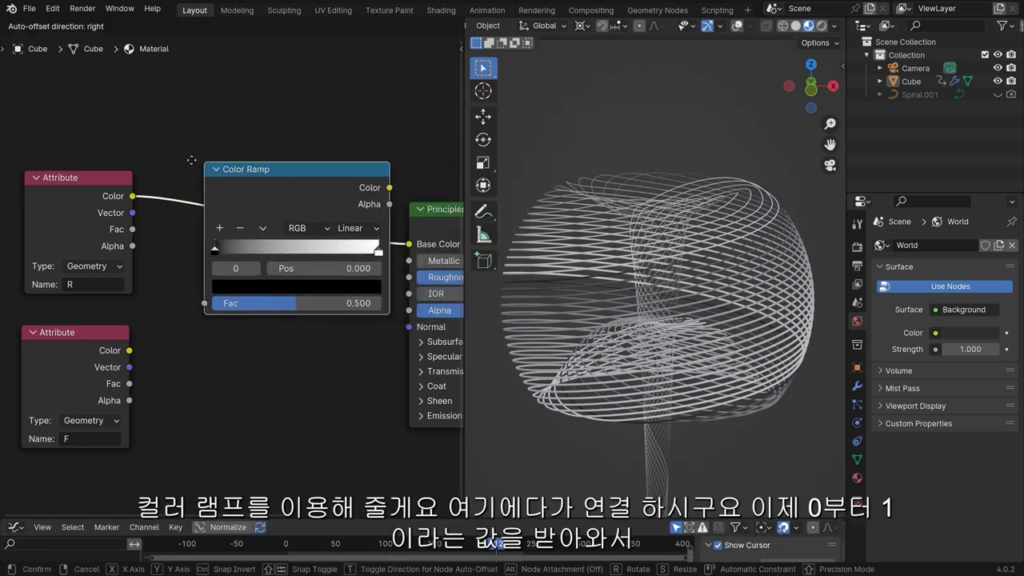
{"action": "left_click", "coordinate": [276, 195]}
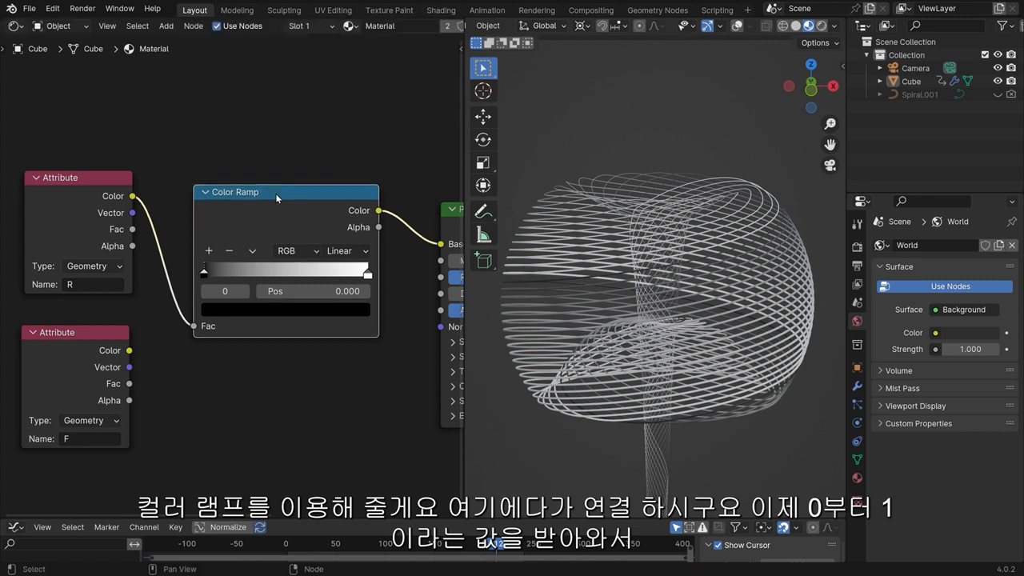
{"action": "left_click_drag", "start_coordinate": [253, 195], "coordinate": [251, 174]}
{"action": "left_click", "coordinate": [192, 318]}
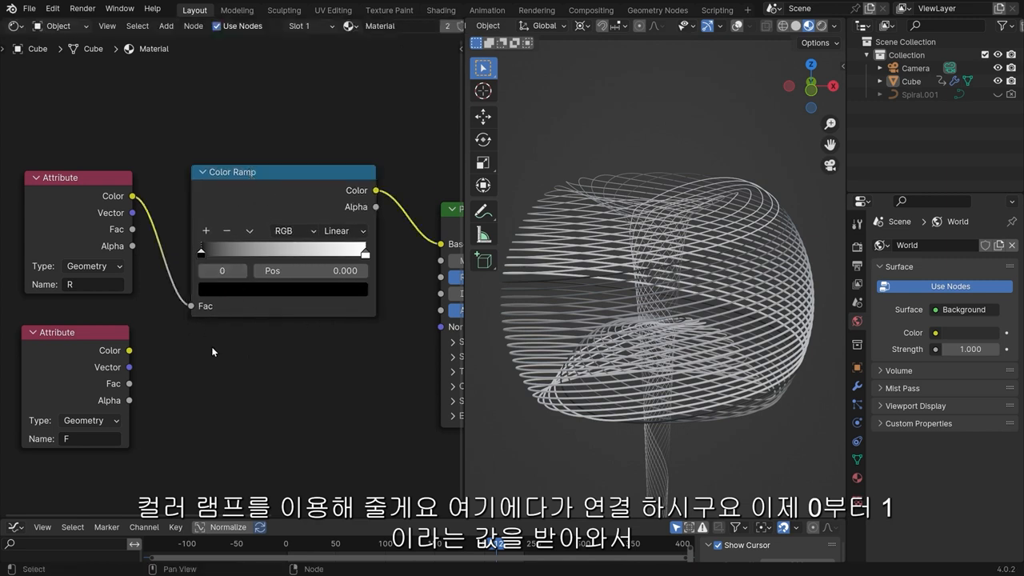
{"action": "key", "text": "shift+space"}
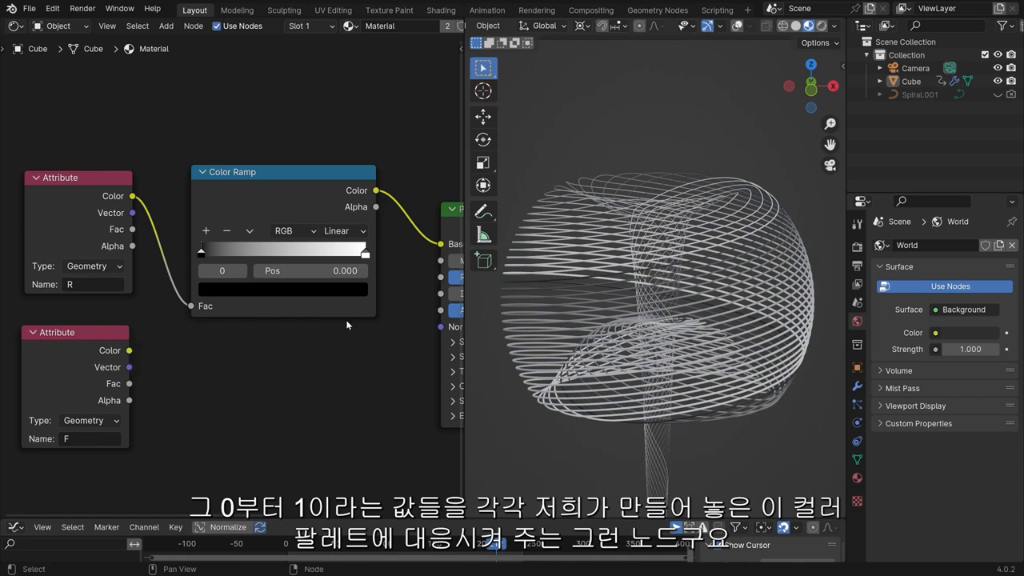
Step: Change the Color Ramp's white end stop at position 1.000 to a saturated red-orange
{"action": "mouse_move", "coordinate": [202, 253]}
{"action": "left_mouse_down"}
{"action": "mouse_move", "coordinate": [257, 254]}
{"action": "mouse_move", "coordinate": [186, 264]}
{"action": "left_mouse_up"}
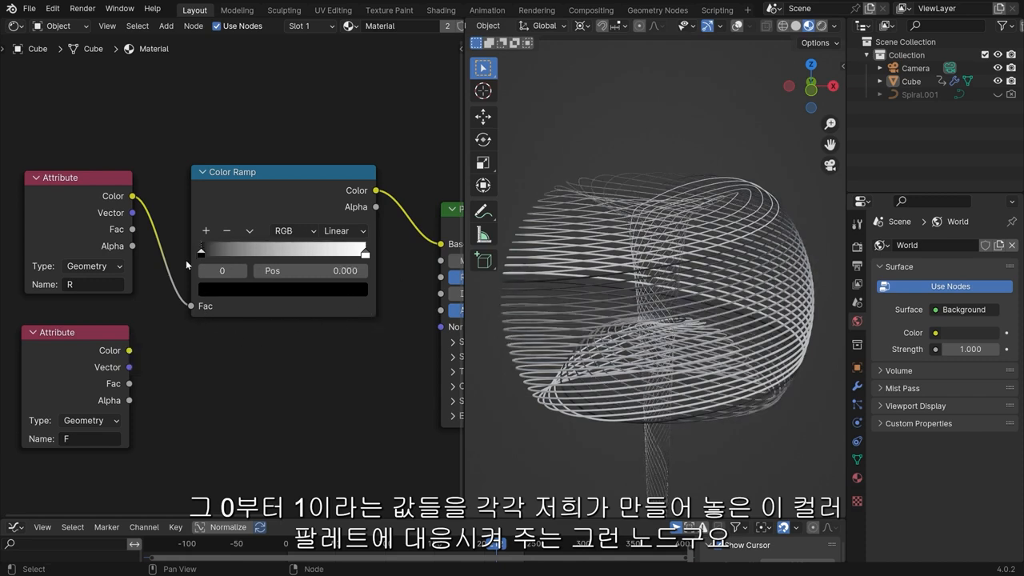
{"action": "left_click", "coordinate": [366, 254]}
{"action": "left_click", "coordinate": [349, 290]}
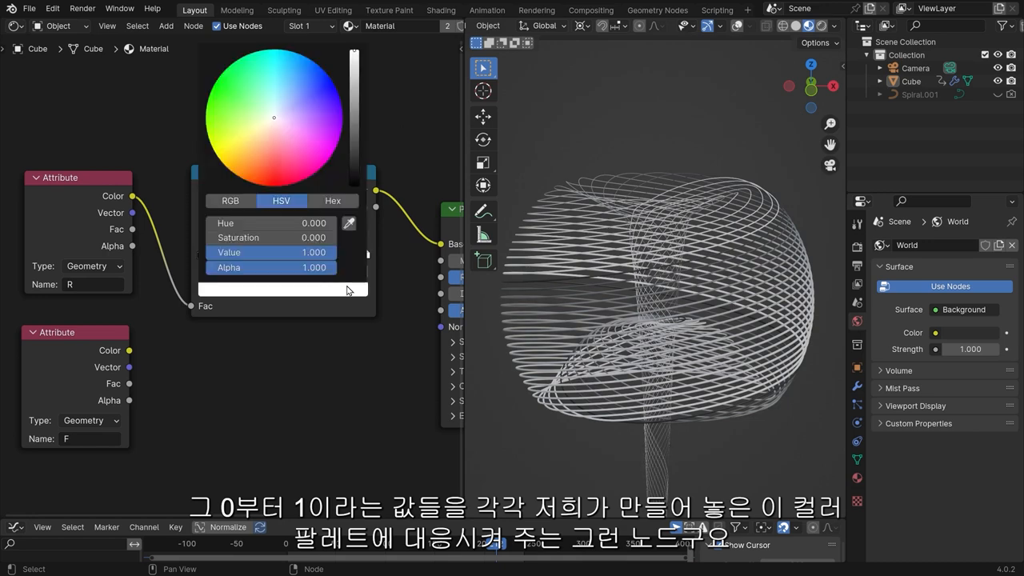
{"action": "left_click_drag", "start_coordinate": [259, 138], "coordinate": [261, 185]}
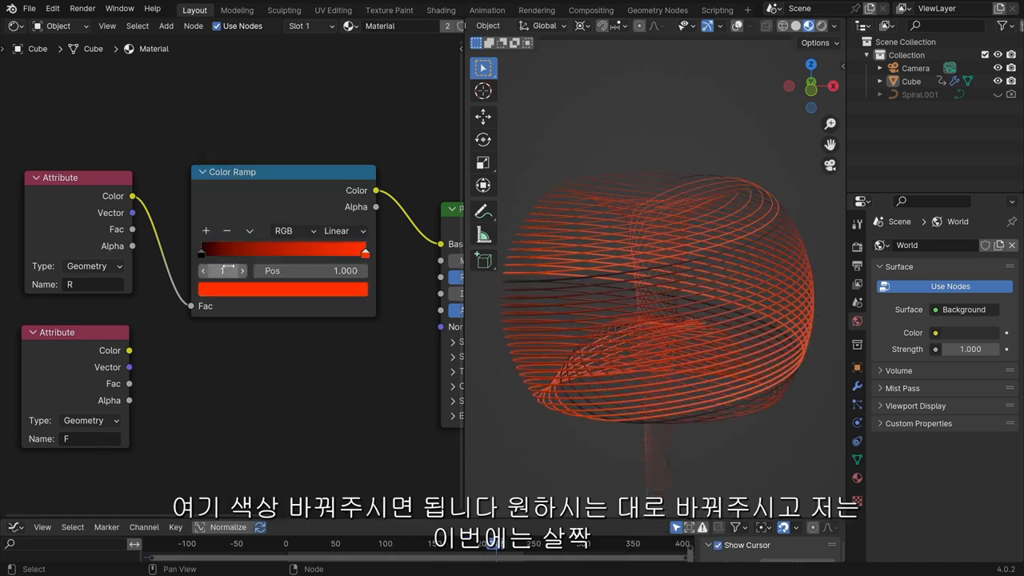
Step: Add a stop near the middle of the Color Ramp and color it muted orange, hue about 0.04 and saturation about 0.77
{"action": "left_click", "coordinate": [208, 231]}
{"action": "left_click_drag", "start_coordinate": [287, 255], "coordinate": [290, 255]}
{"action": "left_click", "coordinate": [296, 289]}
{"action": "mouse_move", "coordinate": [272, 120]}
{"action": "left_mouse_down"}
{"action": "mouse_move", "coordinate": [226, 166]}
{"action": "mouse_move", "coordinate": [263, 149]}
{"action": "left_mouse_up"}
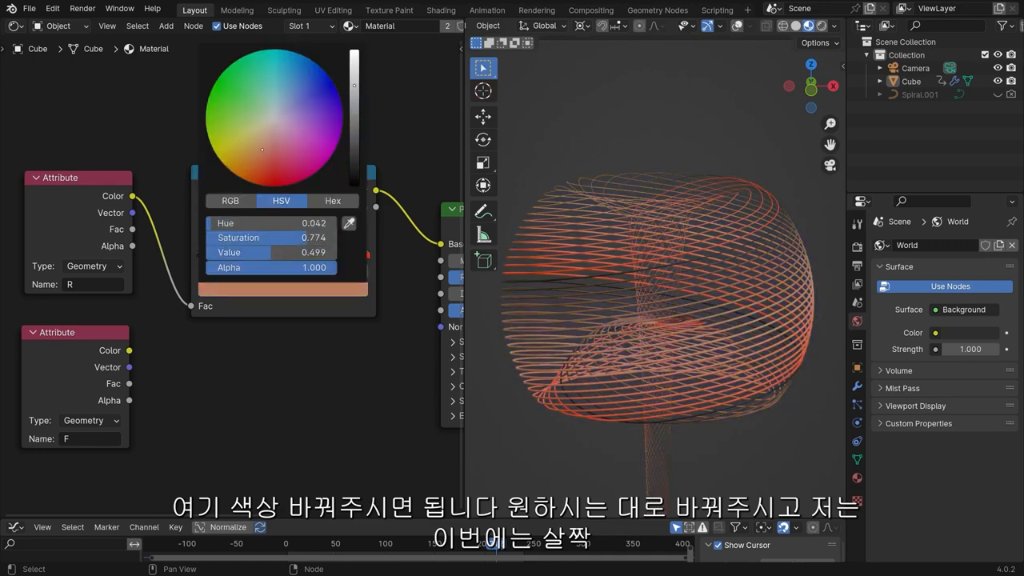
Step: Recolour the Color Ramp's middle stop to a brownish orange and adjust its brightness
{"action": "left_click_drag", "start_coordinate": [353, 110], "coordinate": [354, 128]}
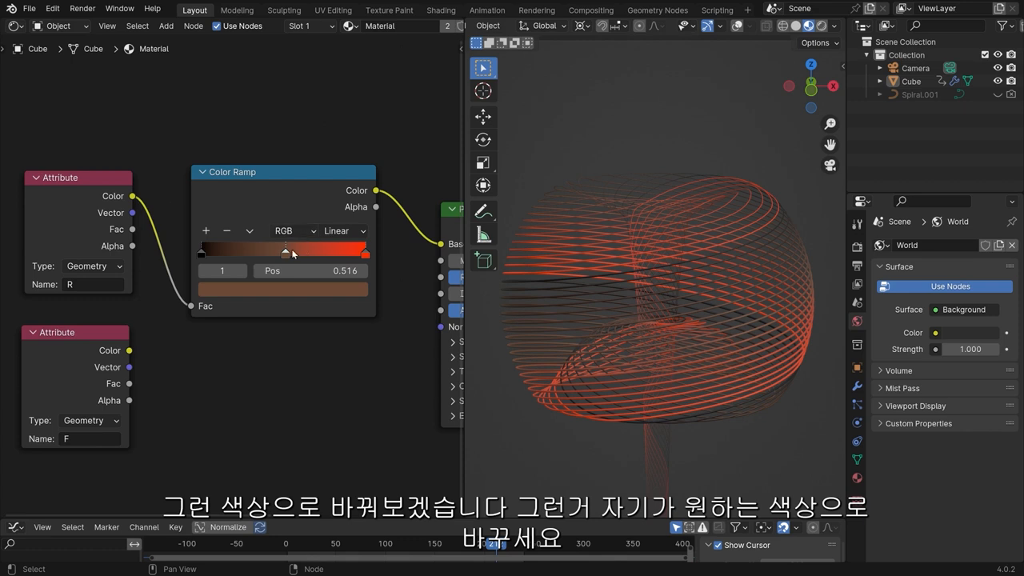
{"action": "left_click", "coordinate": [290, 288]}
{"action": "left_click_drag", "start_coordinate": [270, 157], "coordinate": [250, 158]}
{"action": "left_click_drag", "start_coordinate": [356, 101], "coordinate": [354, 97]}
Step: Rearrange the Color Ramp stops: black about a third along, red at 0.674 and orange at the far end
{"action": "left_click", "coordinate": [360, 252]}
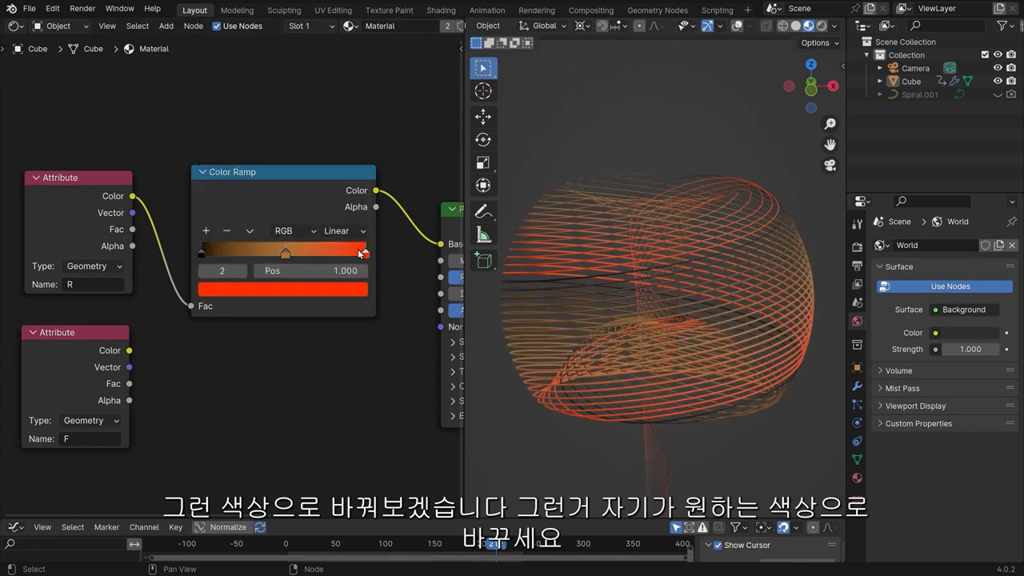
{"action": "left_click_drag", "start_coordinate": [287, 254], "coordinate": [309, 259]}
{"action": "left_click_drag", "start_coordinate": [202, 253], "coordinate": [255, 253]}
{"action": "mouse_move", "coordinate": [323, 253]}
{"action": "left_mouse_down"}
{"action": "mouse_move", "coordinate": [294, 252]}
{"action": "mouse_move", "coordinate": [312, 254]}
{"action": "left_mouse_up"}
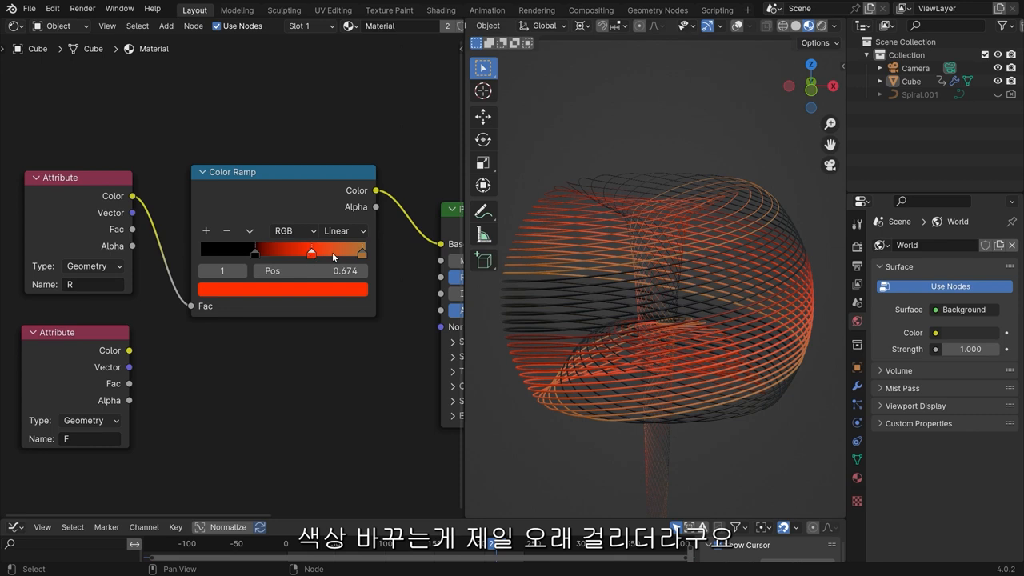
Step: Recolour the Color Ramp's end stop to yellow-green with Hue 0.206, Saturation 0.989 and Value 0.345
{"action": "left_click", "coordinate": [363, 253]}
{"action": "left_click", "coordinate": [326, 291]}
{"action": "left_click_drag", "start_coordinate": [236, 155], "coordinate": [233, 147]}
{"action": "left_click_drag", "start_coordinate": [354, 96], "coordinate": [357, 105]}
{"action": "left_click_drag", "start_coordinate": [244, 153], "coordinate": [217, 132]}
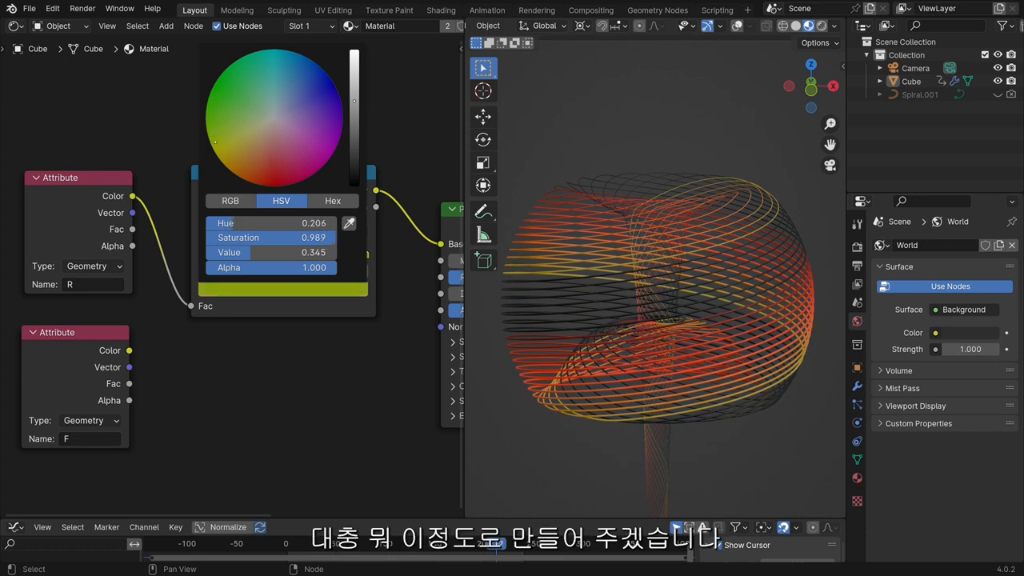
Step: Shift the R Attribute, Color Ramp and F Attribute nodes away from the Principled BSDF, and view the scene through the camera
{"action": "scroll", "coordinate": [295, 194], "scroll_direction": "down", "scroll_amount": 6}
{"action": "left_click_drag", "start_coordinate": [104, 160], "coordinate": [307, 255]}
{"action": "left_click_drag", "start_coordinate": [285, 212], "coordinate": [227, 197]}
{"action": "left_click_drag", "start_coordinate": [125, 323], "coordinate": [88, 324]}
{"action": "scroll", "coordinate": [102, 326], "scroll_direction": "up", "scroll_amount": 5}
{"action": "middle_click_drag", "start_coordinate": [108, 320], "coordinate": [227, 268]}
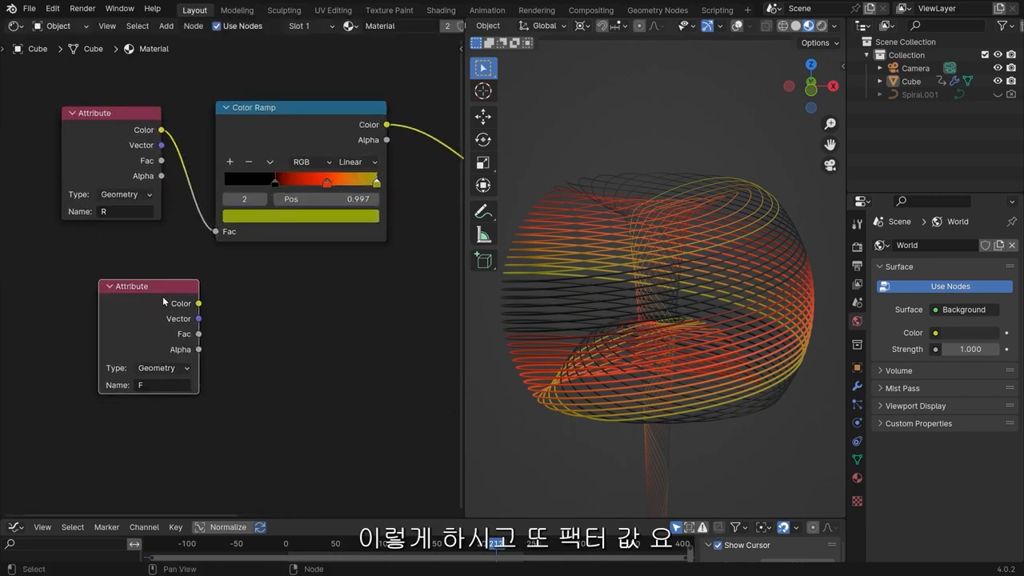
{"action": "left_click_drag", "start_coordinate": [157, 304], "coordinate": [158, 311]}
{"action": "key", "text": "KP_0"}
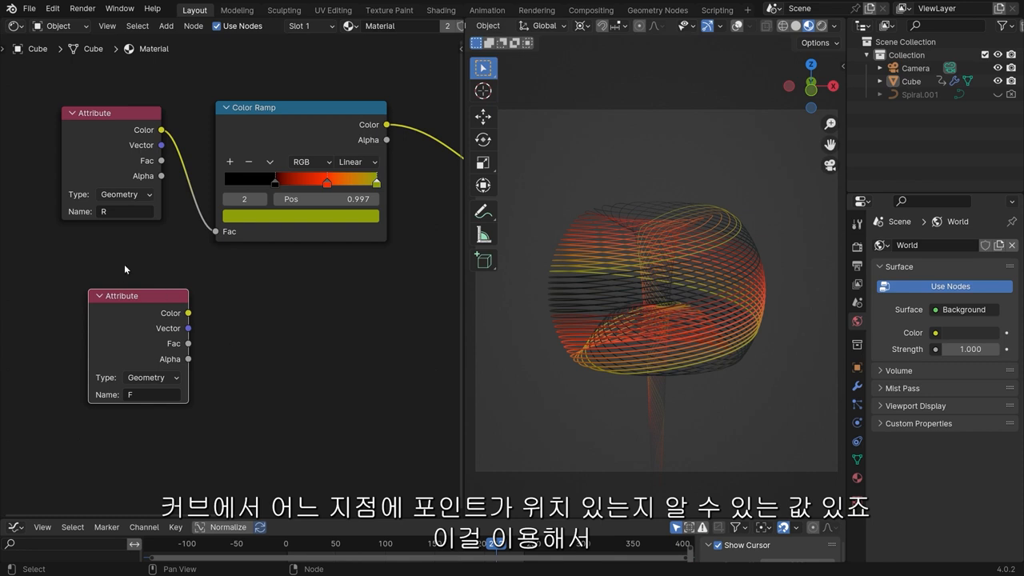
Step: Reposition the F Attribute and Principled BSDF nodes to tidy the node layout
{"action": "middle_click_drag", "start_coordinate": [136, 294], "coordinate": [89, 270]}
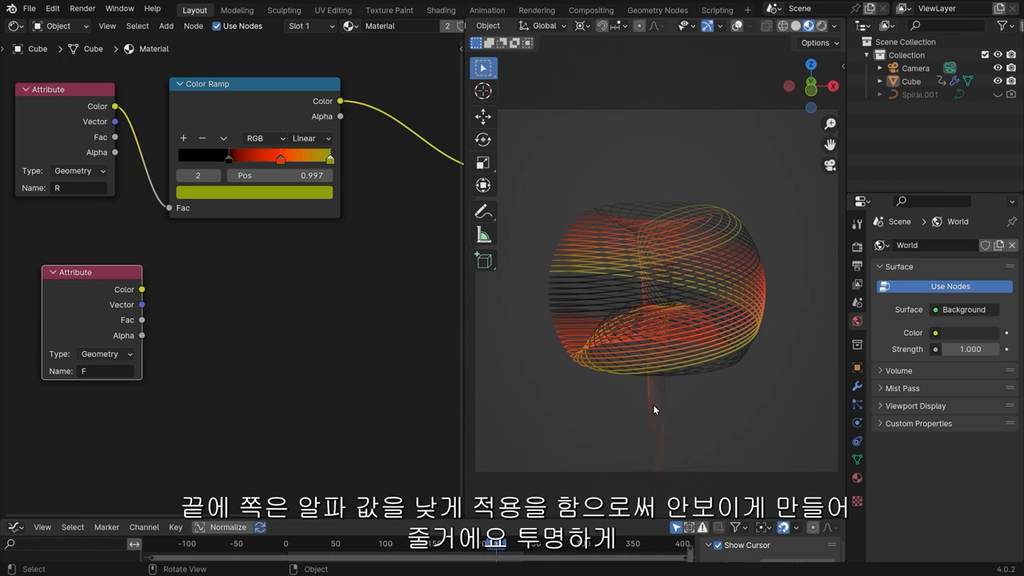
{"action": "left_click_drag", "start_coordinate": [80, 282], "coordinate": [131, 278]}
{"action": "scroll", "coordinate": [232, 281], "scroll_direction": "down", "scroll_amount": 4}
{"action": "scroll", "coordinate": [222, 282], "scroll_direction": "up", "scroll_amount": 3}
{"action": "middle_click_drag", "start_coordinate": [280, 284], "coordinate": [97, 291]}
{"action": "left_click_drag", "start_coordinate": [311, 161], "coordinate": [258, 144]}
{"action": "left_click", "coordinate": [251, 348]}
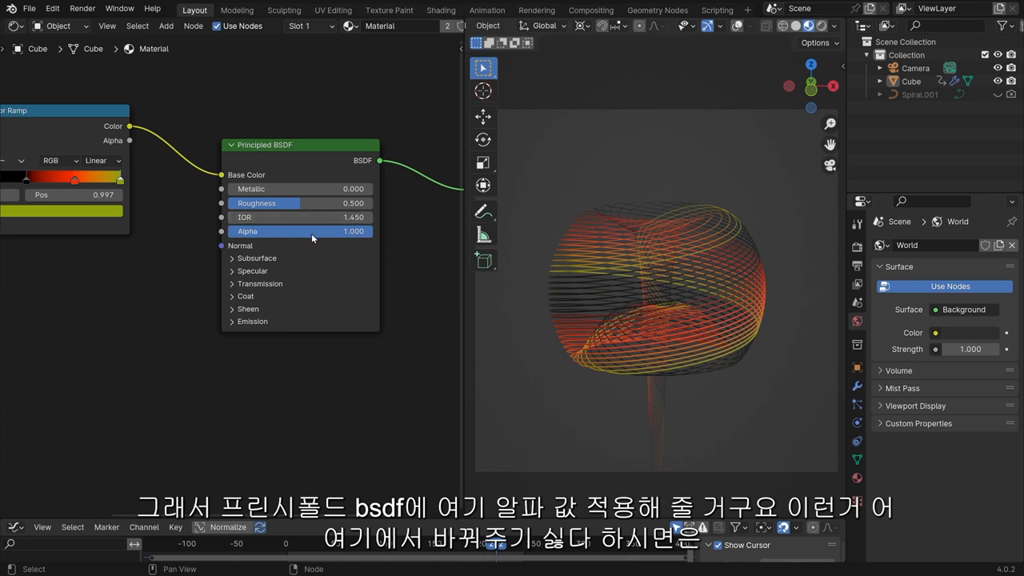
Step: Add a Transparent BSDF node below the Principled BSDF
{"action": "scroll", "coordinate": [258, 298], "scroll_direction": "down", "scroll_amount": 2}
{"action": "key", "text": "shift+a"}
{"action": "type", "text": "tra"}
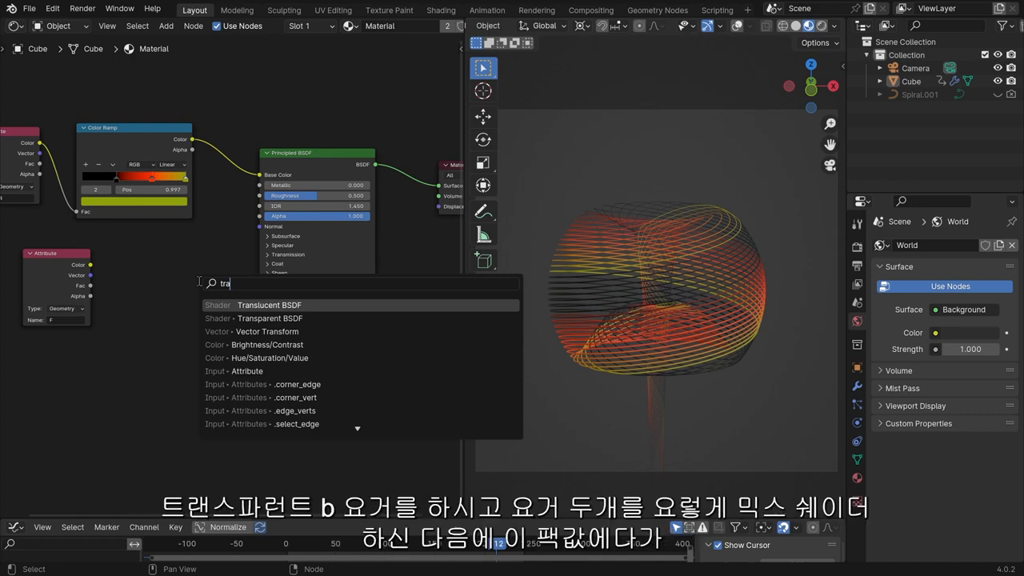
{"action": "left_click", "coordinate": [264, 319]}
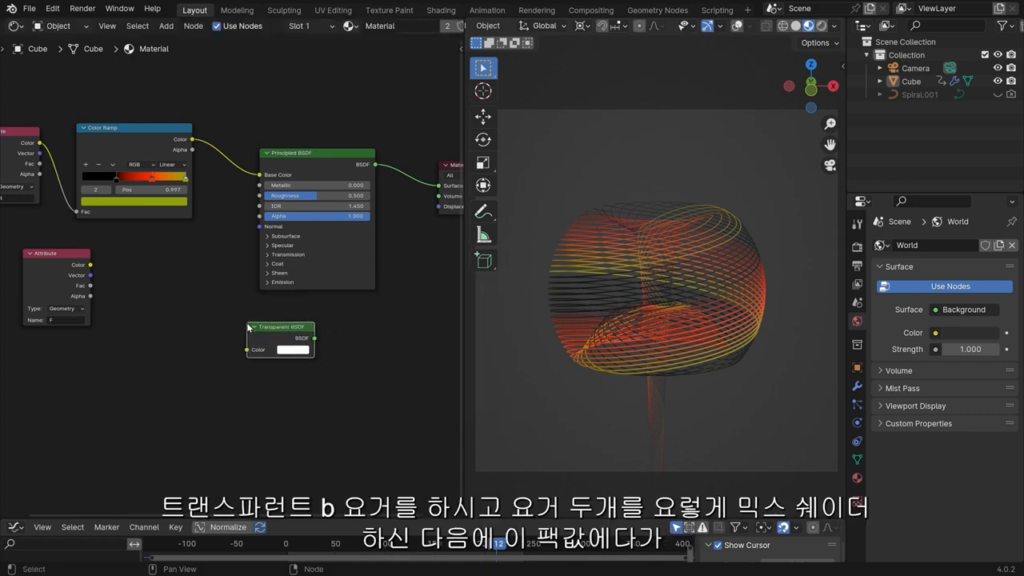
{"action": "left_click", "coordinate": [280, 327]}
Step: Combine the Principled BSDF and Transparent BSDF through a Mix Shader and space it out before the Material Output
{"action": "left_click_drag", "start_coordinate": [292, 240], "coordinate": [287, 239]}
{"action": "right_click_drag", "start_coordinate": [286, 242], "coordinate": [294, 336], "text": "ctrl+shift"}
{"action": "middle_click_drag", "start_coordinate": [347, 232], "coordinate": [151, 242]}
{"action": "left_click_drag", "start_coordinate": [301, 186], "coordinate": [457, 273]}
{"action": "left_click_drag", "start_coordinate": [316, 253], "coordinate": [302, 246]}
{"action": "middle_click_drag", "start_coordinate": [131, 284], "coordinate": [287, 243]}
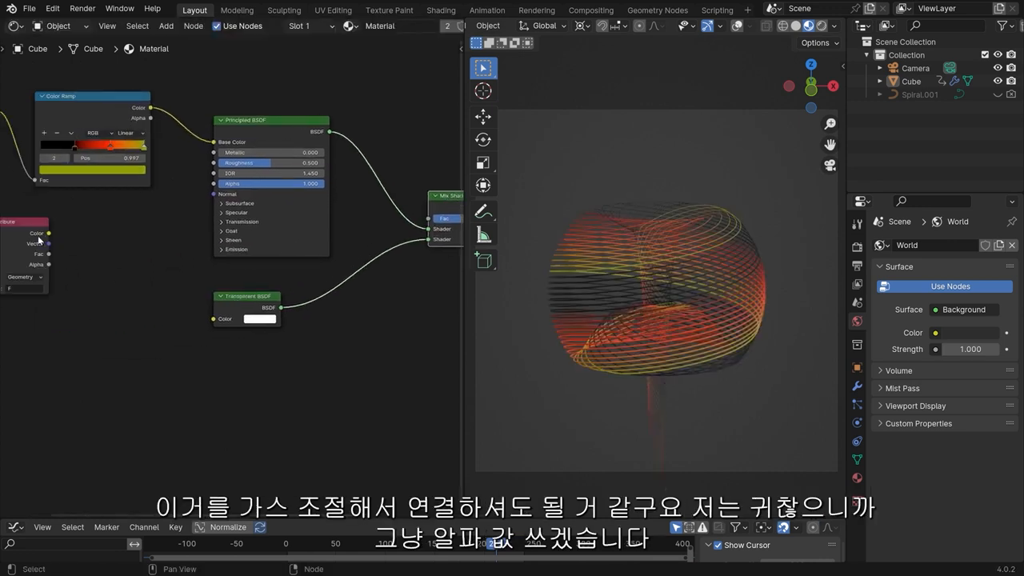
Step: Delete the Mix Shader while keeping the Principled BSDF linked, and move the Material Output closer to it
{"action": "middle_click_drag", "start_coordinate": [397, 208], "coordinate": [224, 232]}
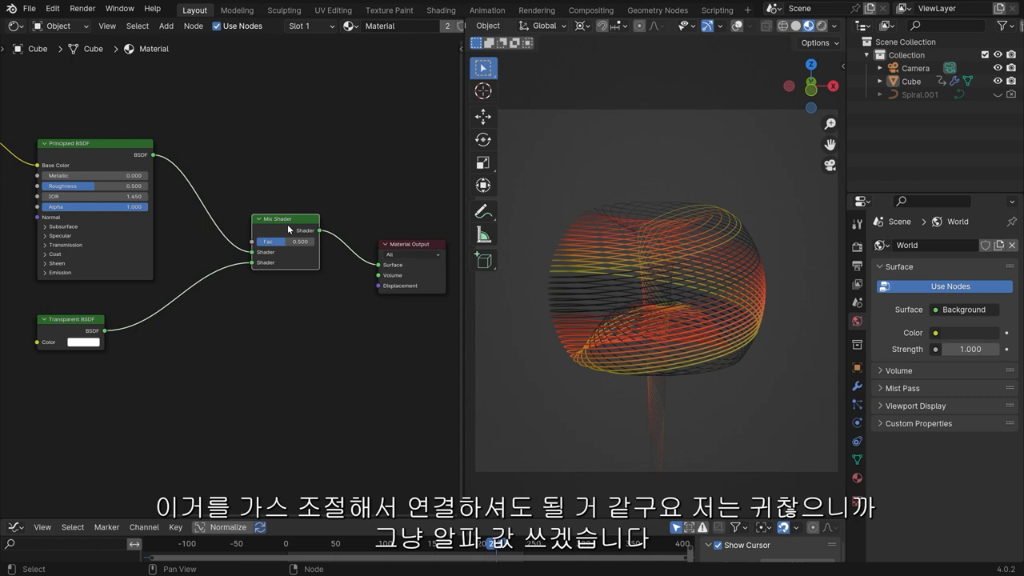
{"action": "key", "text": "ctrl+x"}
{"action": "left_click_drag", "start_coordinate": [389, 268], "coordinate": [228, 189]}
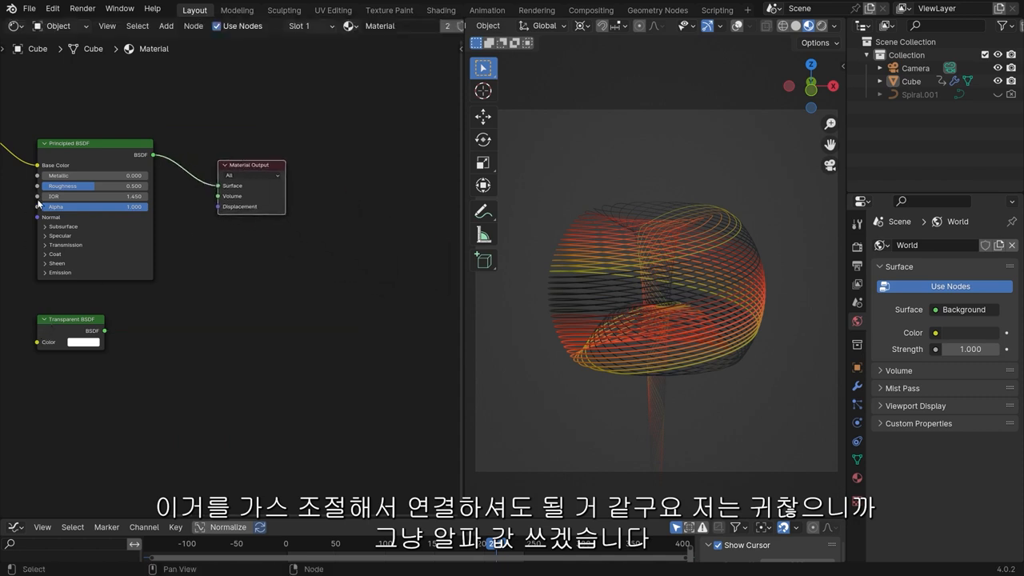
{"action": "left_click", "coordinate": [76, 330]}
{"action": "middle_click_drag", "start_coordinate": [146, 278], "coordinate": [307, 323]}
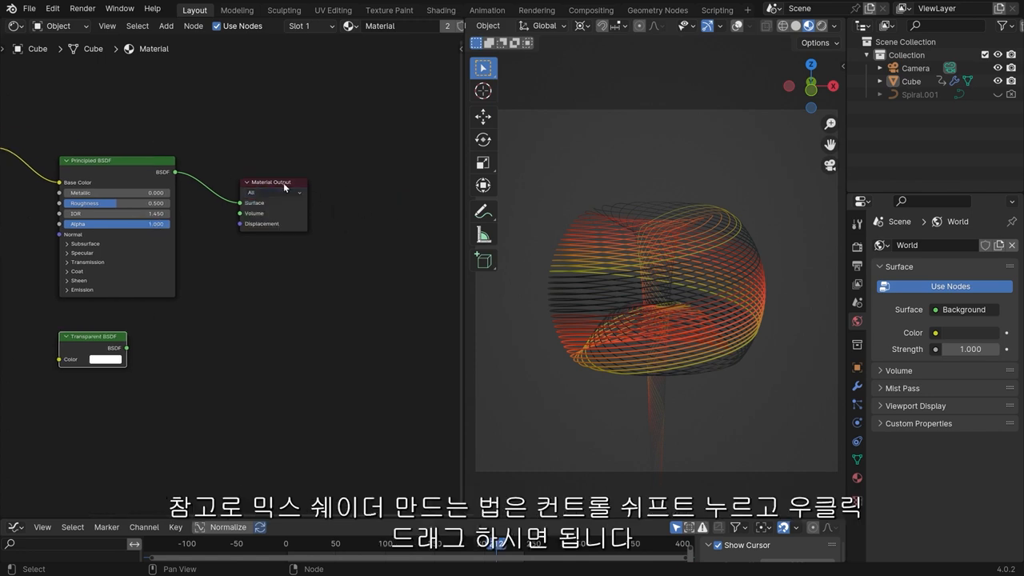
Step: Try mixing the Principled BSDF and Transparent BSDF with a Mix Shader once more, and undo the mix
{"action": "left_click_drag", "start_coordinate": [289, 183], "coordinate": [358, 200]}
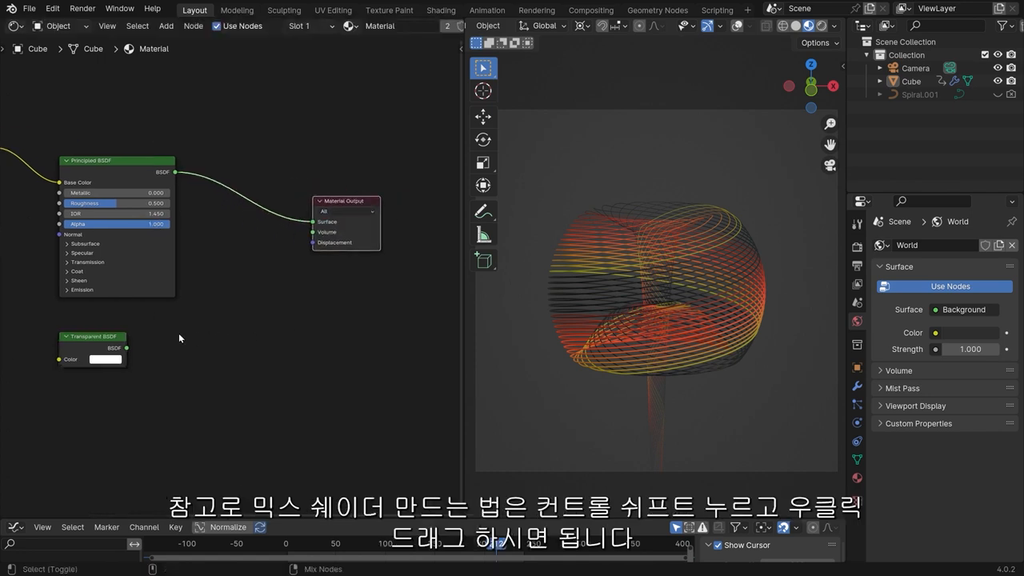
{"action": "right_click_drag", "start_coordinate": [108, 270], "coordinate": [89, 361], "text": "ctrl+shift"}
{"action": "left_click_drag", "start_coordinate": [323, 251], "coordinate": [250, 194]}
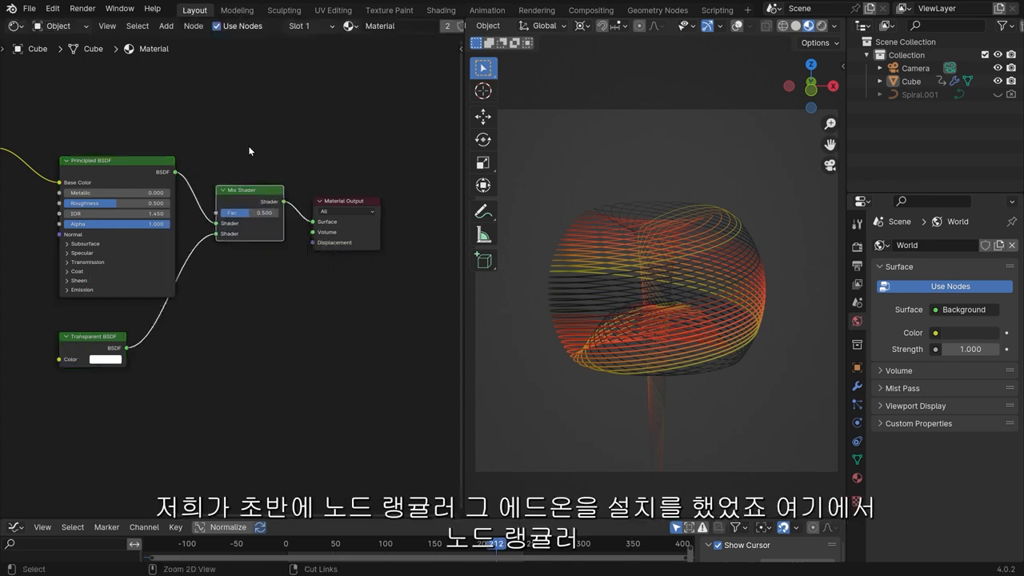
{"action": "key", "text": "ctrl+z"}
{"action": "key", "text": "ctrl+z"}
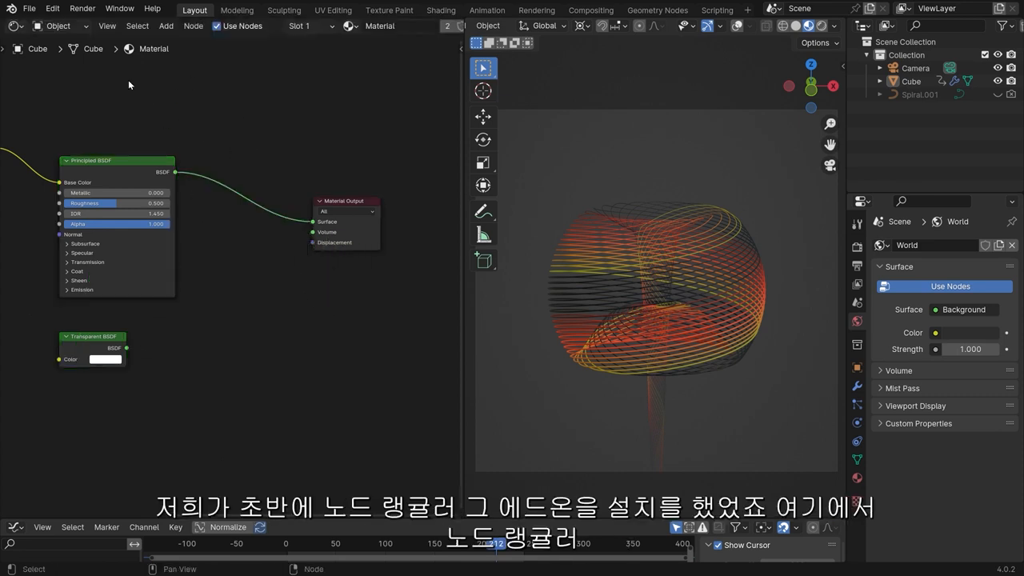
Step: Open the preferences to look up the Node Wrangler add-on
{"action": "left_click", "coordinate": [53, 9]}
{"action": "left_click", "coordinate": [100, 177]}
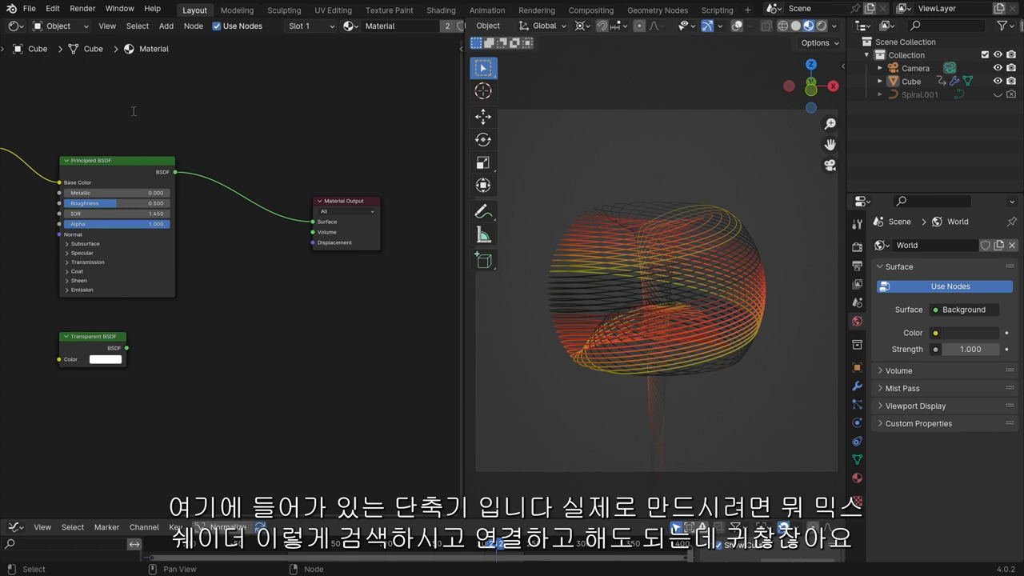
Step: Insert a searched Mix Shader between the Principled BSDF and Material Output, and link the Transparent BSDF to its second Shader input
{"action": "middle_click_drag", "start_coordinate": [215, 218], "coordinate": [279, 204]}
{"action": "key", "text": "shift+a"}
{"action": "left_click", "coordinate": [295, 135]}
{"action": "type", "text": "mix ha"}
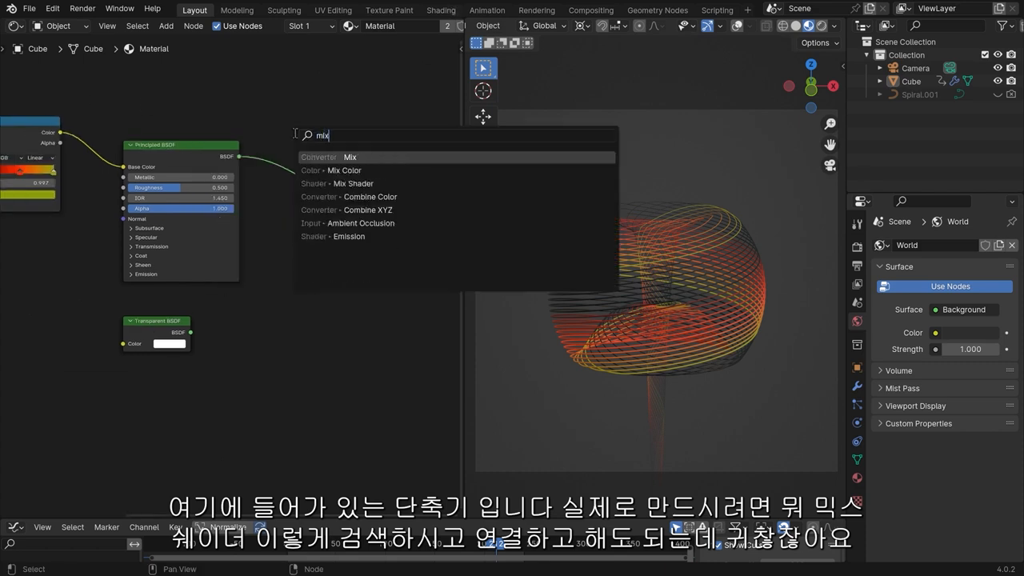
{"action": "key", "text": "Return"}
{"action": "left_click", "coordinate": [320, 173]}
{"action": "left_click_drag", "start_coordinate": [190, 331], "coordinate": [290, 200]}
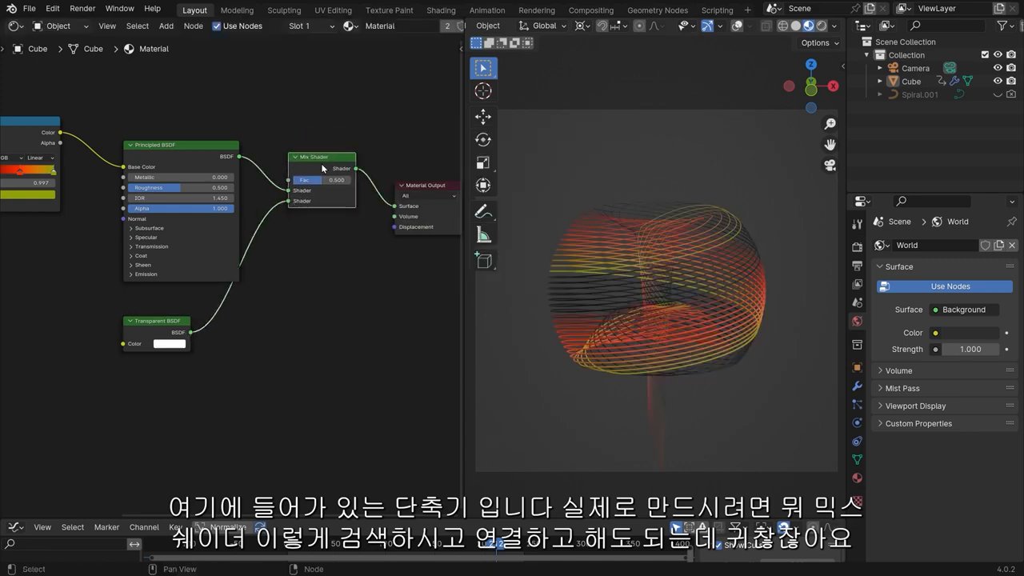
Step: Delete the Mix Shader and the Transparent BSDF, keeping the Principled BSDF linked to the Material Output
{"action": "key", "text": "ctrl+x"}
{"action": "middle_click_drag", "start_coordinate": [176, 299], "coordinate": [337, 283]}
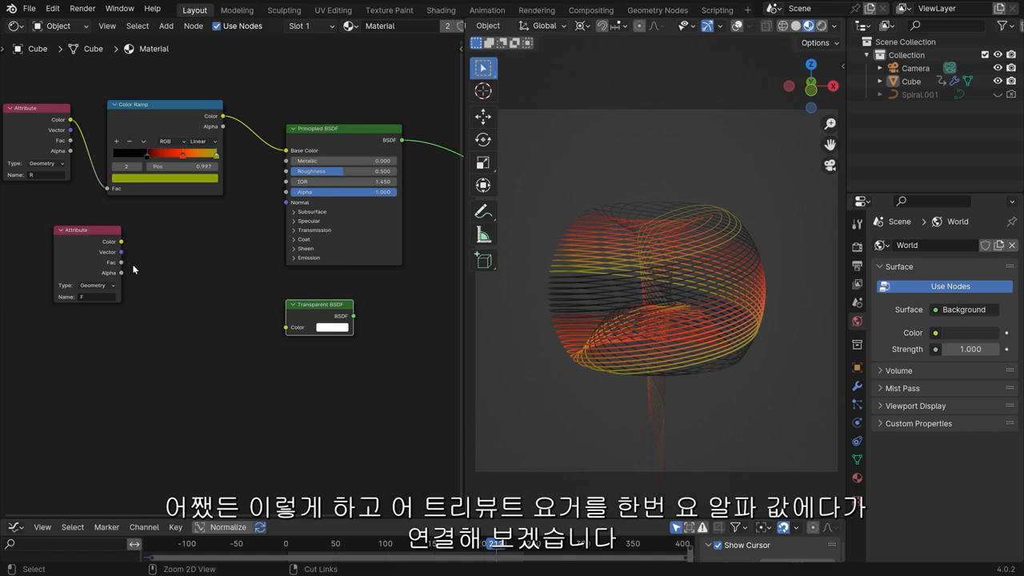
{"action": "key", "text": "x"}
Step: Position the F Attribute node below the Color Ramp and connect its Fac output to the Principled BSDF's Alpha input
{"action": "left_click_drag", "start_coordinate": [84, 236], "coordinate": [162, 250]}
{"action": "scroll", "coordinate": [168, 253], "scroll_direction": "up", "scroll_amount": 6}
{"action": "middle_click_drag", "start_coordinate": [170, 254], "coordinate": [265, 327]}
{"action": "left_click_drag", "start_coordinate": [244, 314], "coordinate": [135, 328]}
{"action": "scroll", "coordinate": [258, 304], "scroll_direction": "down", "scroll_amount": 1}
{"action": "middle_click_drag", "start_coordinate": [177, 288], "coordinate": [58, 274]}
{"action": "middle_click_drag", "start_coordinate": [50, 320], "coordinate": [139, 326]}
{"action": "left_click_drag", "start_coordinate": [154, 347], "coordinate": [119, 338]}
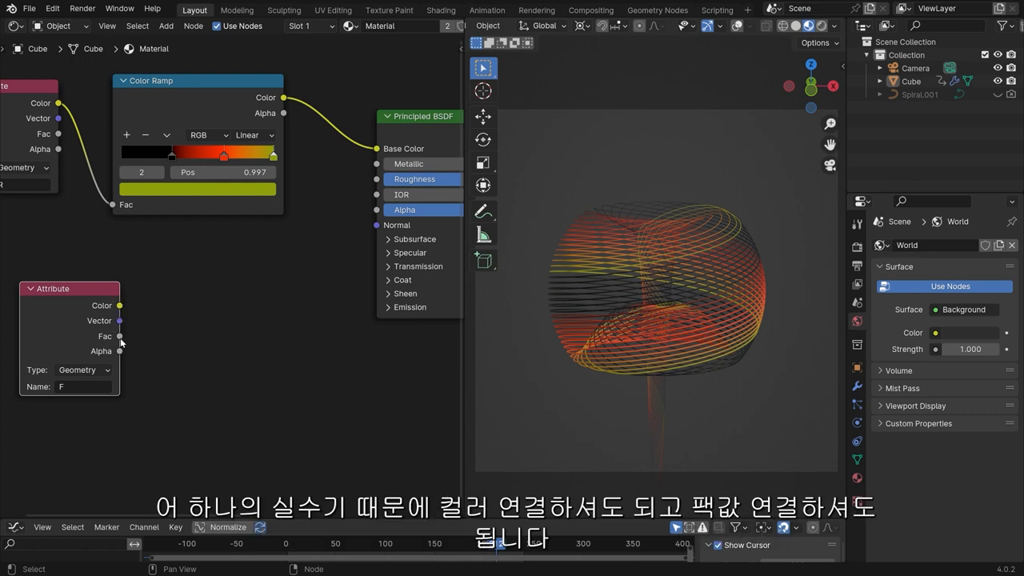
{"action": "scroll", "coordinate": [203, 300], "scroll_direction": "down", "scroll_amount": 2}
{"action": "left_click_drag", "start_coordinate": [119, 337], "coordinate": [321, 238]}
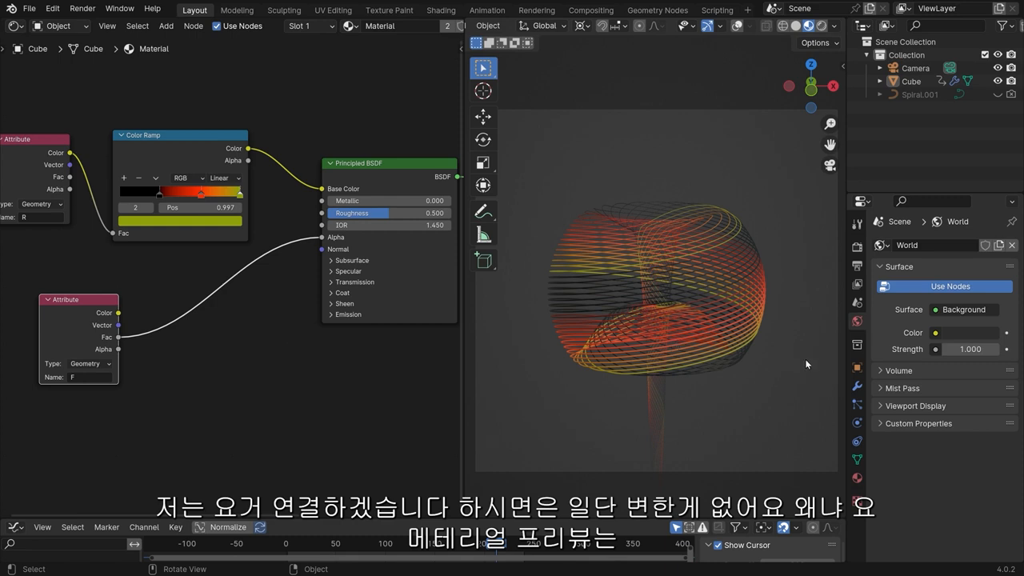
Step: Check the viewport's Material Preview shading mode and the scene's render engine settings
{"action": "key", "text": "z"}
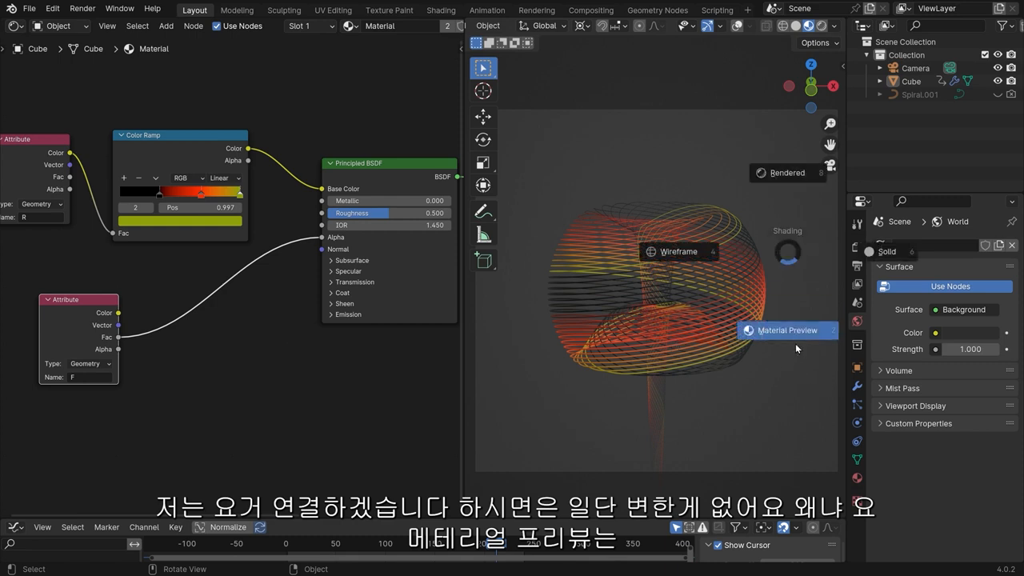
{"action": "left_click", "coordinate": [786, 349]}
{"action": "key", "text": "z"}
{"action": "key", "text": "Escape"}
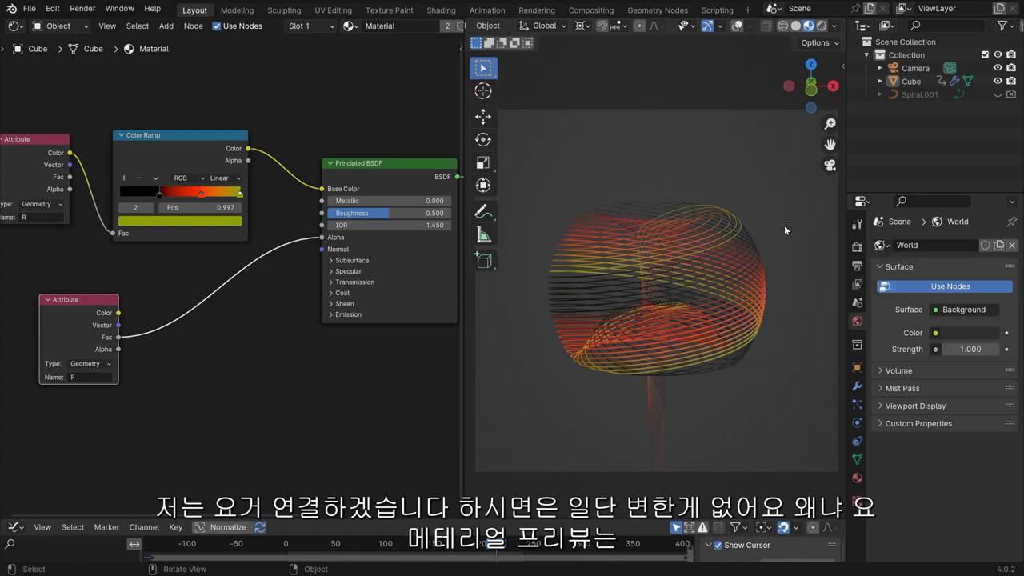
{"action": "left_click", "coordinate": [858, 246]}
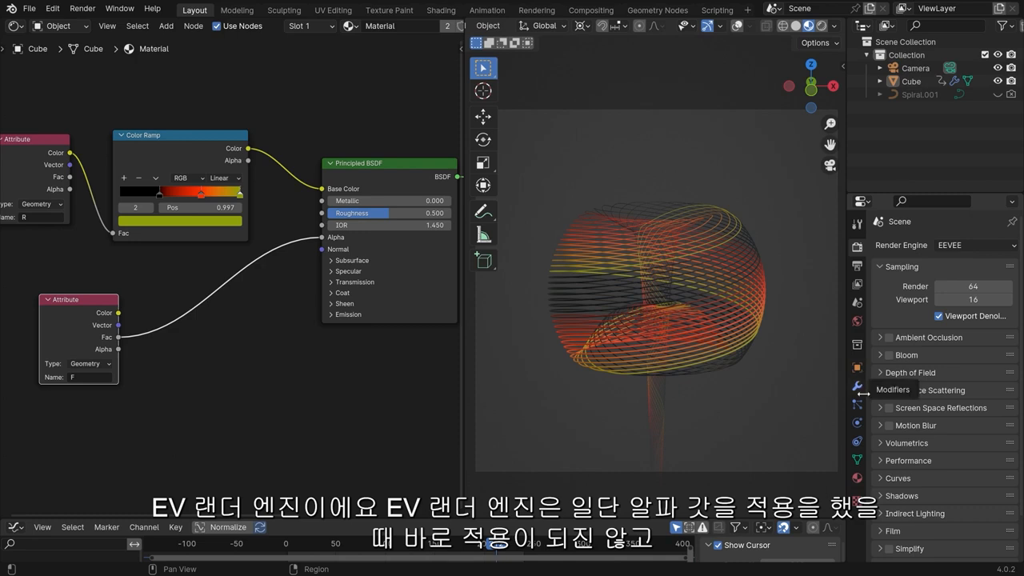
Step: Set the material's Blend Mode to Alpha Blend
{"action": "left_click", "coordinate": [858, 479]}
{"action": "scroll", "coordinate": [892, 448], "scroll_direction": "down", "scroll_amount": 7}
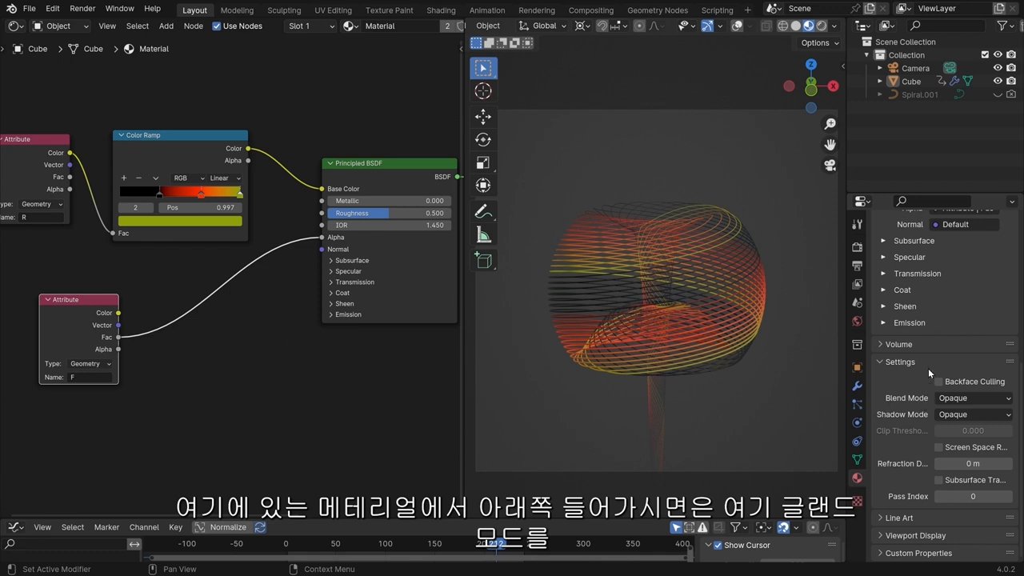
{"action": "left_click", "coordinate": [958, 405]}
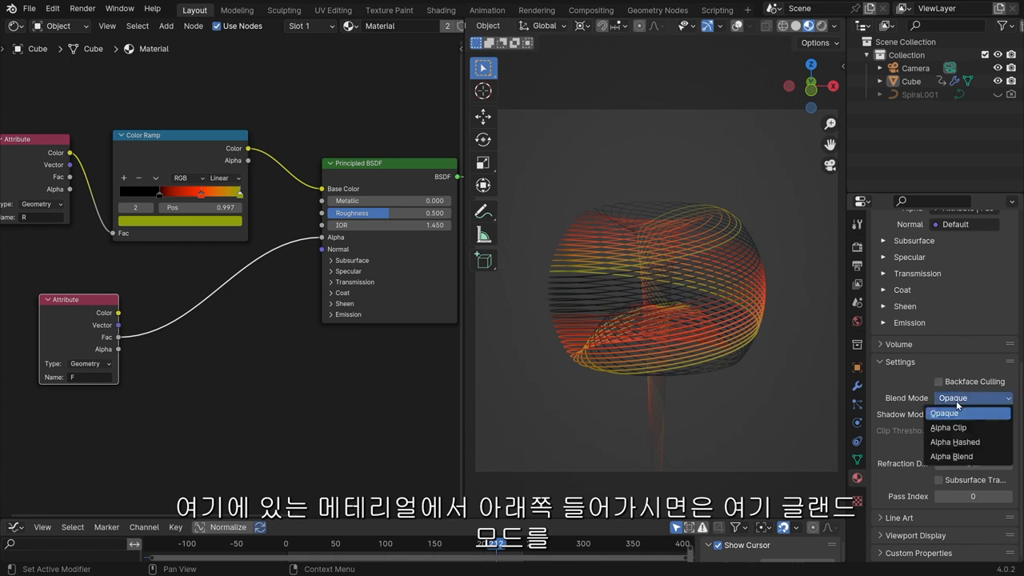
{"action": "left_click", "coordinate": [949, 457]}
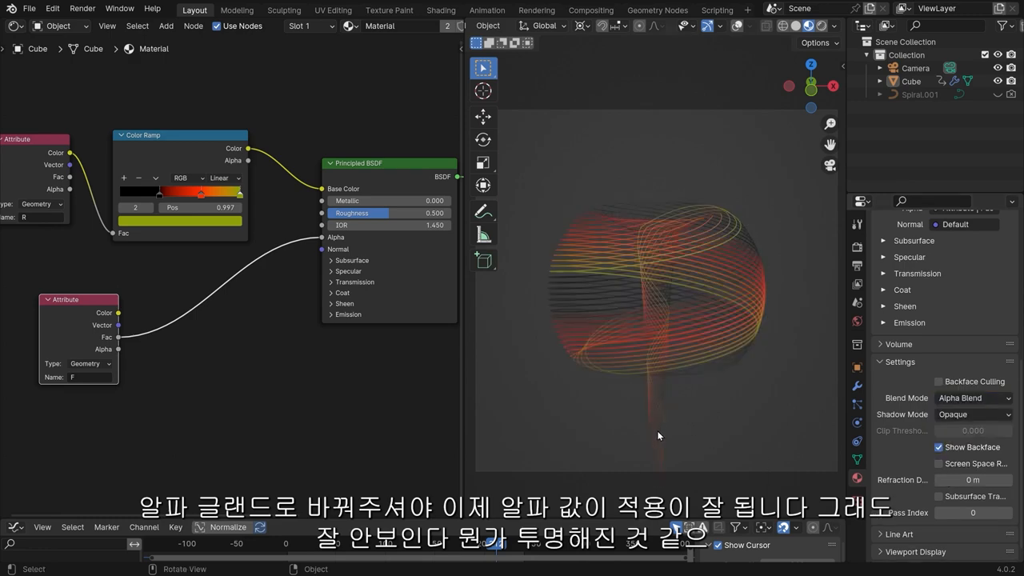
Step: Examine how transparent the spiral's lower end looks in the viewport
{"action": "scroll", "coordinate": [204, 334], "scroll_direction": "up", "scroll_amount": 5}
{"action": "middle_click_drag", "start_coordinate": [125, 348], "coordinate": [247, 246]}
{"action": "scroll", "coordinate": [682, 440], "scroll_direction": "up", "scroll_amount": 5}
{"action": "scroll", "coordinate": [682, 440], "scroll_direction": "down", "scroll_amount": 3}
{"action": "middle_click_drag", "start_coordinate": [681, 440], "coordinate": [703, 315], "text": "shift"}
{"action": "scroll", "coordinate": [704, 329], "scroll_direction": "up", "scroll_amount": 3}
{"action": "scroll", "coordinate": [720, 295], "scroll_direction": "down", "scroll_amount": 5}
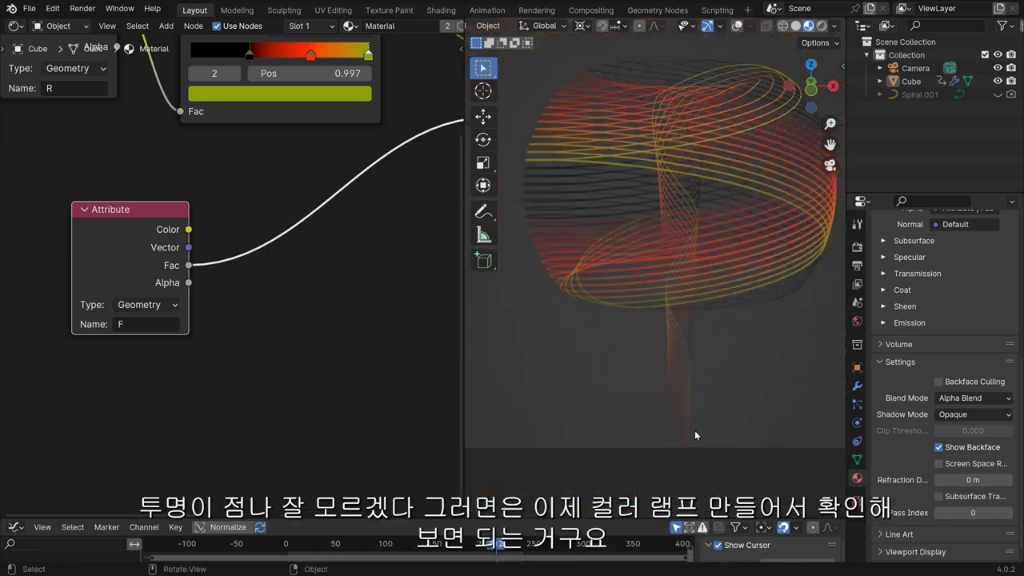
{"action": "middle_click_drag", "start_coordinate": [707, 279], "coordinate": [702, 338], "text": "shift"}
{"action": "scroll", "coordinate": [283, 245], "scroll_direction": "down", "scroll_amount": 3}
Step: Insert a second Color Ramp between the F Attribute's Fac output and the Principled BSDF's Alpha input
{"action": "middle_click_drag", "start_coordinate": [231, 197], "coordinate": [247, 290]}
{"action": "left_click_drag", "start_coordinate": [187, 315], "coordinate": [133, 325]}
{"action": "key", "text": "shift+a"}
{"action": "type", "text": "co"}
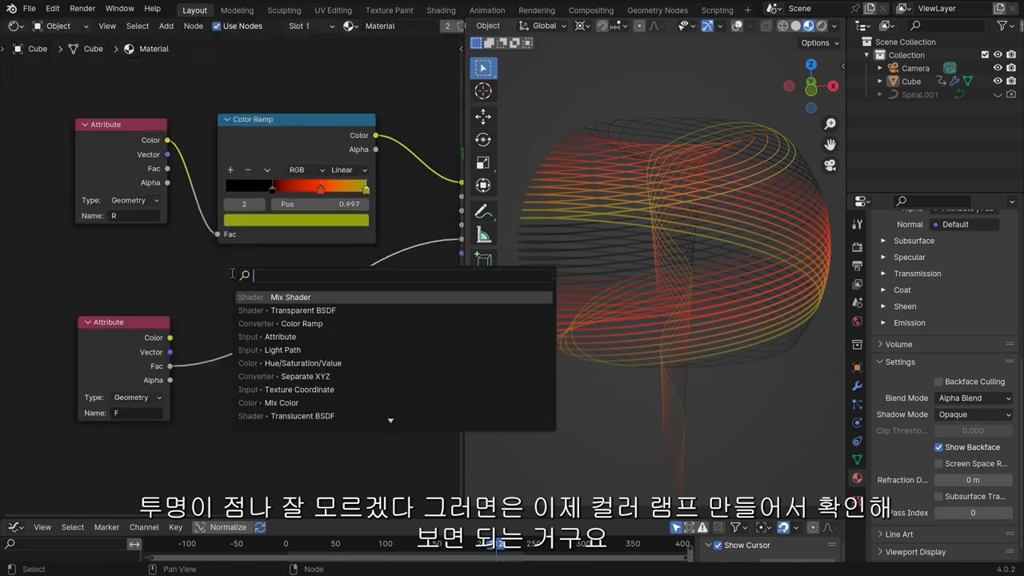
{"action": "type", "text": "l"}
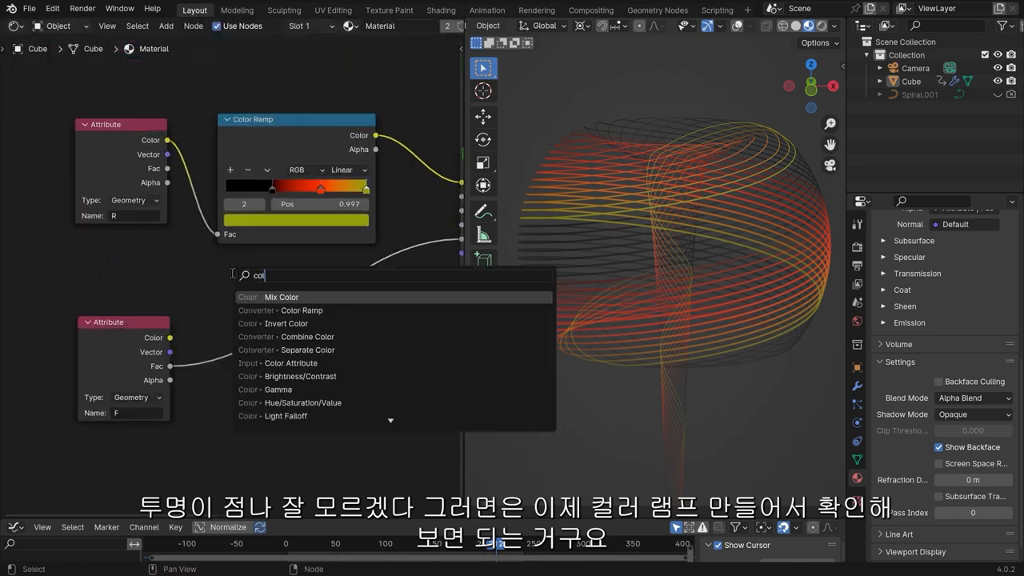
{"action": "left_click", "coordinate": [302, 311]}
{"action": "left_click", "coordinate": [318, 311]}
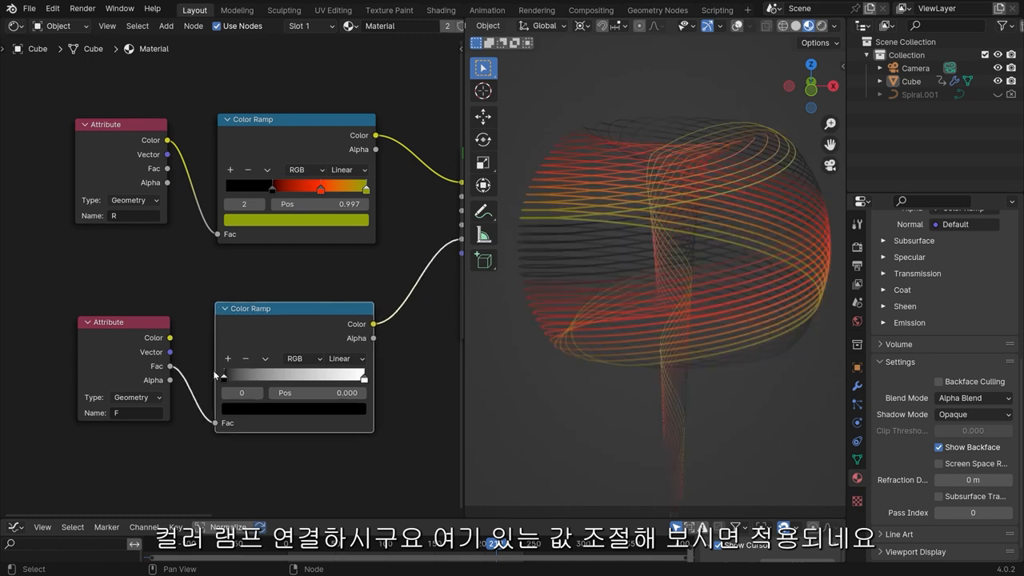
Step: Reverse the alpha Color Ramp by placing the black stop at 0.961 with the white stop just before it
{"action": "left_click_drag", "start_coordinate": [224, 378], "coordinate": [272, 384]}
{"action": "mouse_move", "coordinate": [362, 376]}
{"action": "left_mouse_down"}
{"action": "mouse_move", "coordinate": [220, 375]}
{"action": "mouse_move", "coordinate": [375, 383]}
{"action": "left_mouse_up"}
{"action": "left_click_drag", "start_coordinate": [225, 373], "coordinate": [364, 387]}
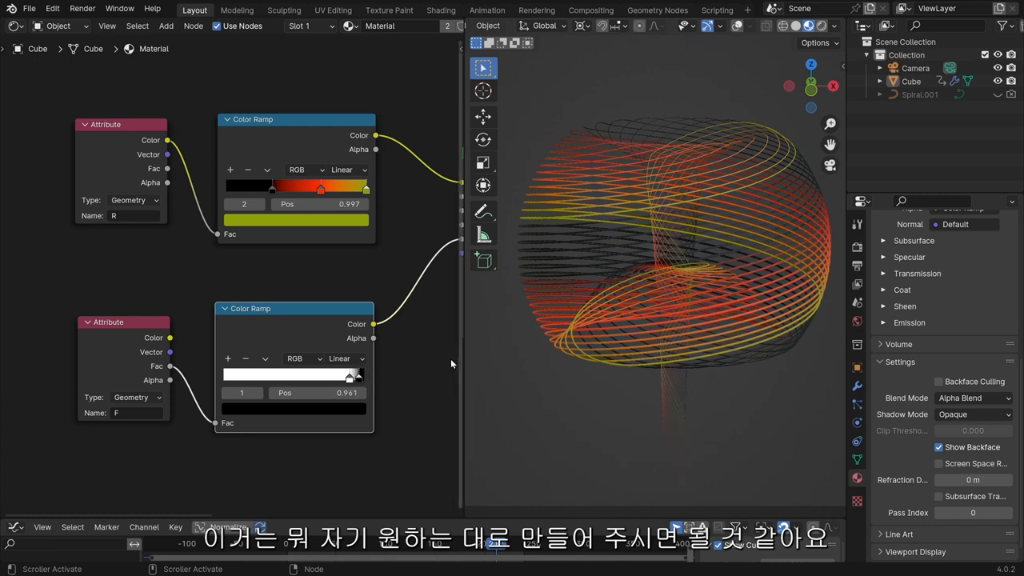
Step: Move both Color Ramps closer to their Attribute nodes to free space before the Principled BSDF
{"action": "left_click_drag", "start_coordinate": [252, 318], "coordinate": [214, 335]}
{"action": "left_click_drag", "start_coordinate": [296, 143], "coordinate": [257, 152]}
{"action": "scroll", "coordinate": [122, 134], "scroll_direction": "down", "scroll_amount": 2}
{"action": "left_click_drag", "start_coordinate": [121, 135], "coordinate": [245, 218]}
{"action": "left_click_drag", "start_coordinate": [263, 176], "coordinate": [233, 179]}
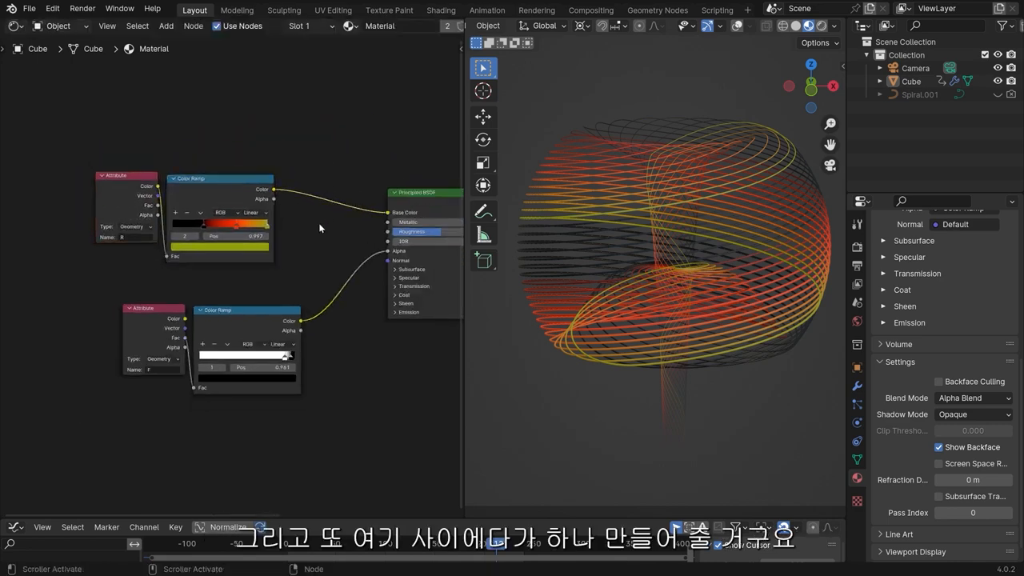
Step: Move the Principled BSDF further from the Color Ramps and shift the F Attribute and its Color Ramp the opposite way
{"action": "left_click_drag", "start_coordinate": [424, 193], "coordinate": [456, 195]}
{"action": "left_click_drag", "start_coordinate": [153, 314], "coordinate": [131, 323]}
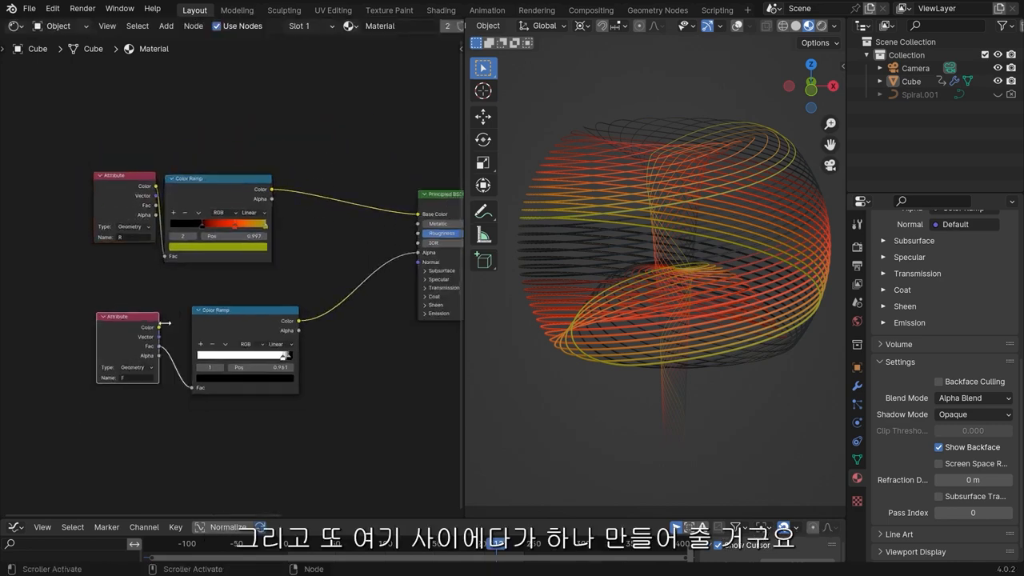
{"action": "left_click_drag", "start_coordinate": [216, 328], "coordinate": [197, 336]}
Step: Switch the 3D viewport to the camera view
{"action": "left_click", "coordinate": [345, 143]}
{"action": "key", "text": "shift+a"}
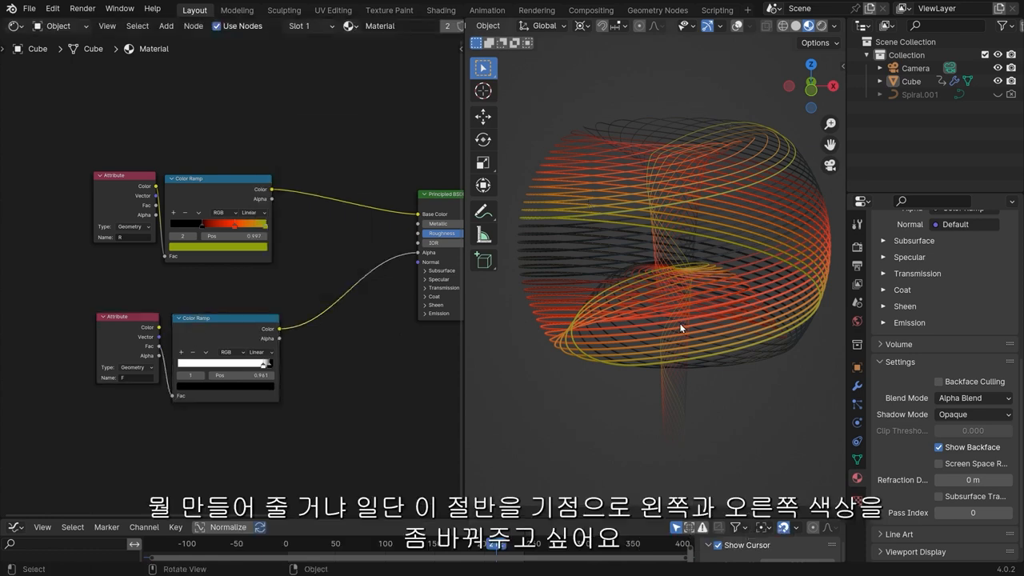
{"action": "key", "text": "KP_0"}
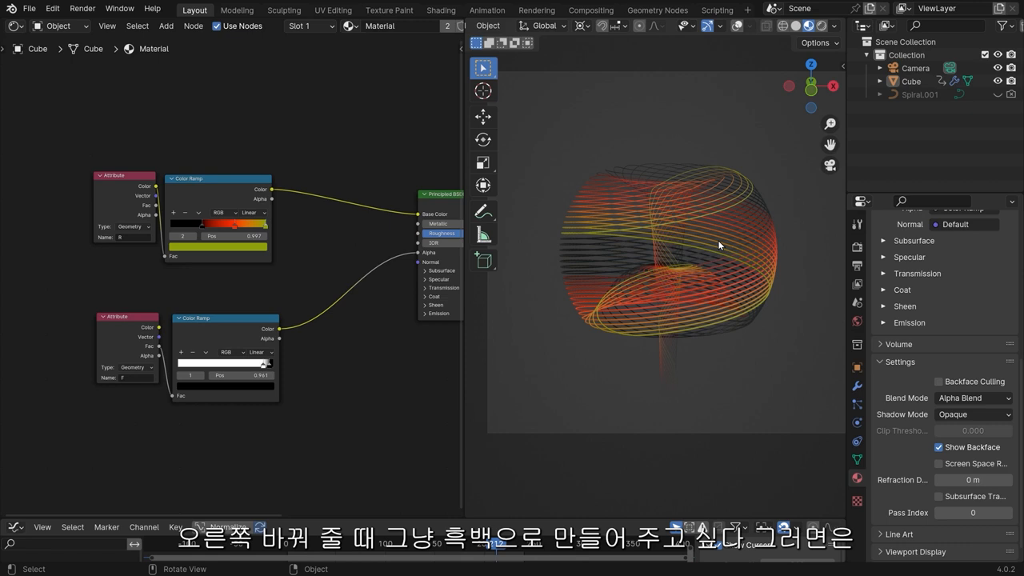
Step: Insert a Hue/Saturation/Value node between the R Color Ramp's Color output and the Principled BSDF's Base Color
{"action": "middle_click_drag", "start_coordinate": [340, 136], "coordinate": [243, 202]}
{"action": "key", "text": "shift+a"}
{"action": "left_click", "coordinate": [270, 163]}
{"action": "type", "text": "hu"}
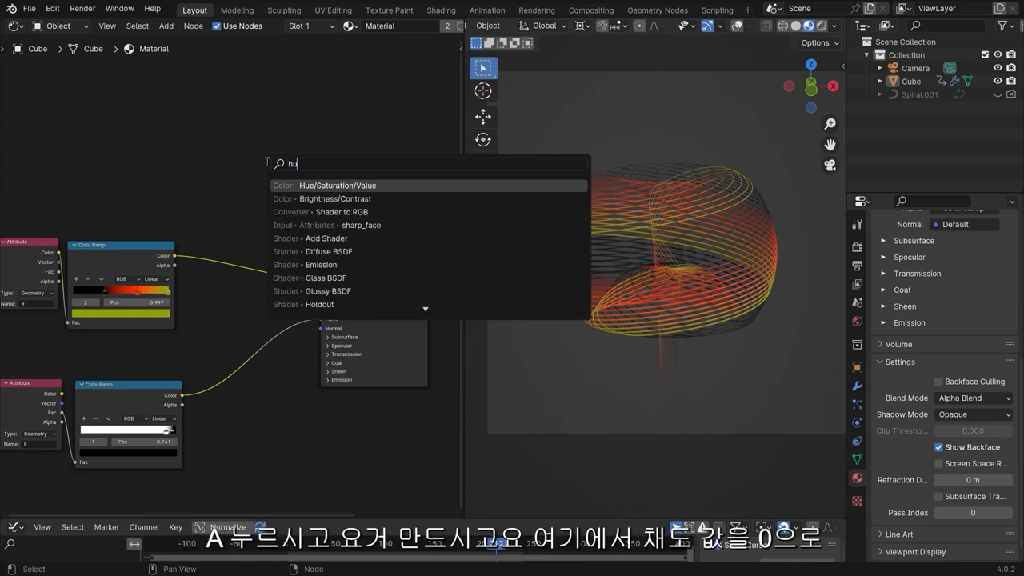
{"action": "key", "text": "Return"}
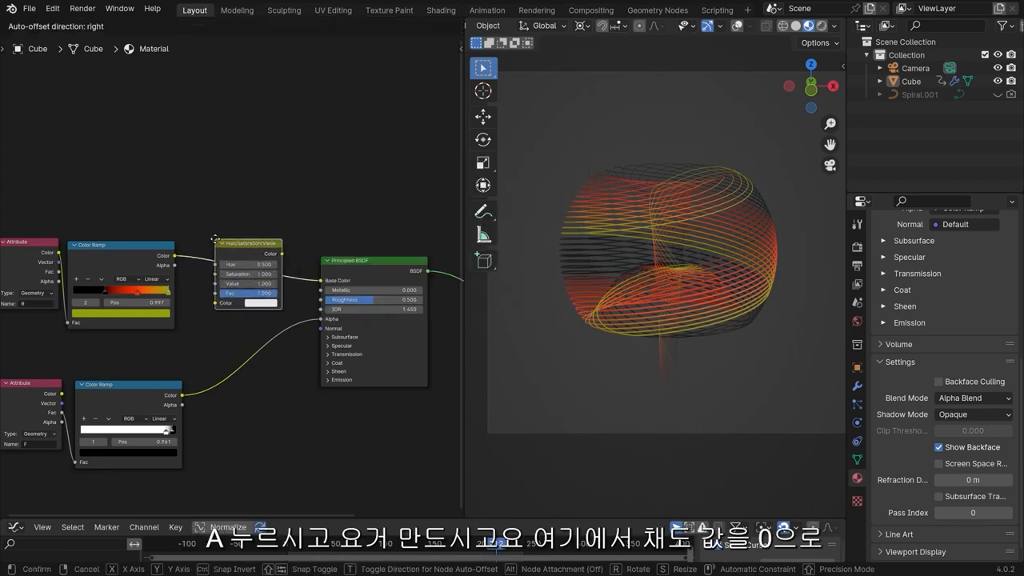
{"action": "left_click", "coordinate": [218, 238]}
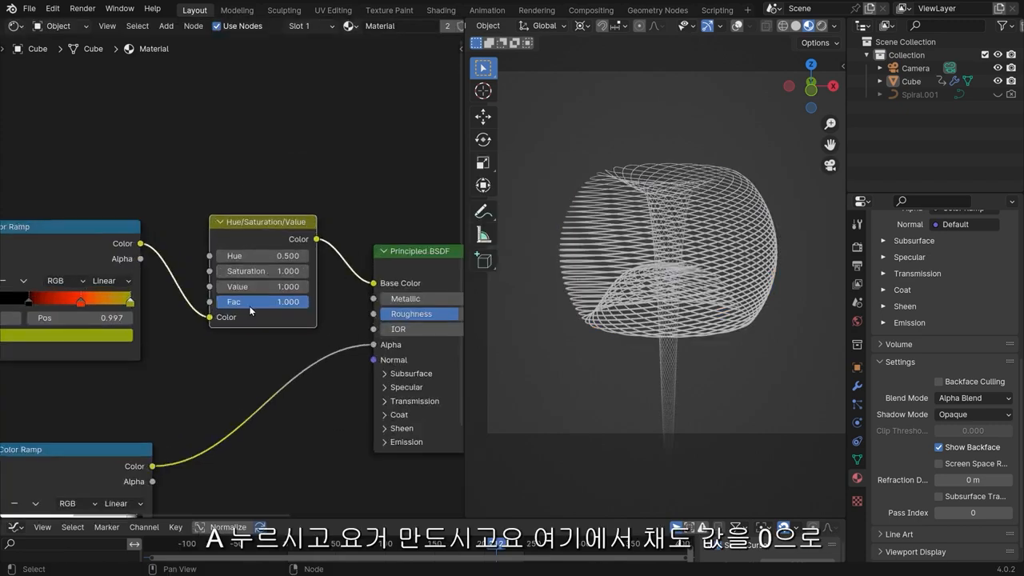
Step: Set the Hue/Saturation/Value node's Saturation to 0
{"action": "scroll", "coordinate": [270, 273], "scroll_direction": "up", "scroll_amount": 2}
{"action": "left_click", "coordinate": [335, 296]}
{"action": "type", "text": "0"}
{"action": "key", "text": "Return"}
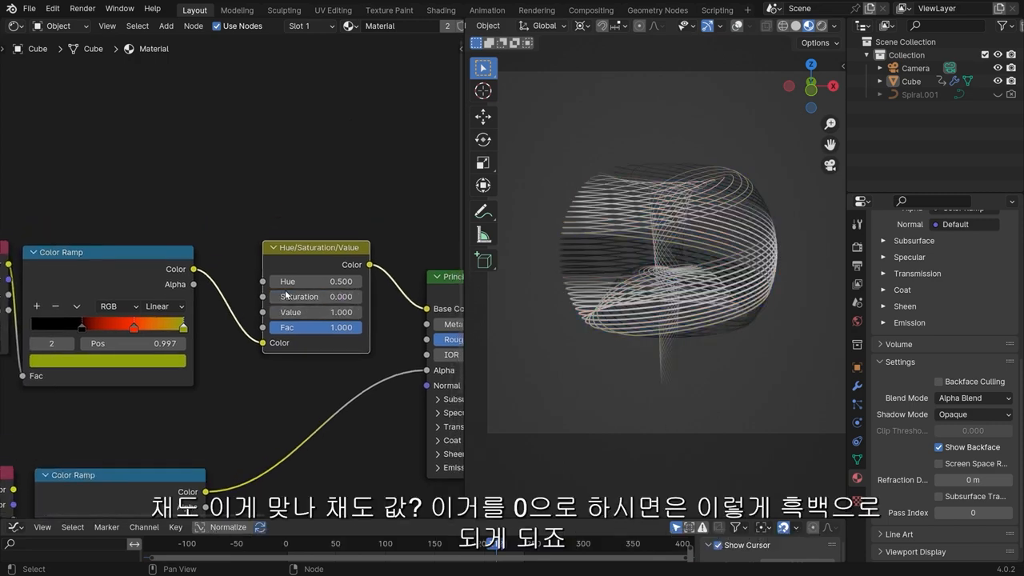
{"action": "scroll", "coordinate": [341, 296], "scroll_direction": "up", "scroll_amount": 2}
{"action": "middle_click_drag", "start_coordinate": [341, 298], "coordinate": [256, 301]}
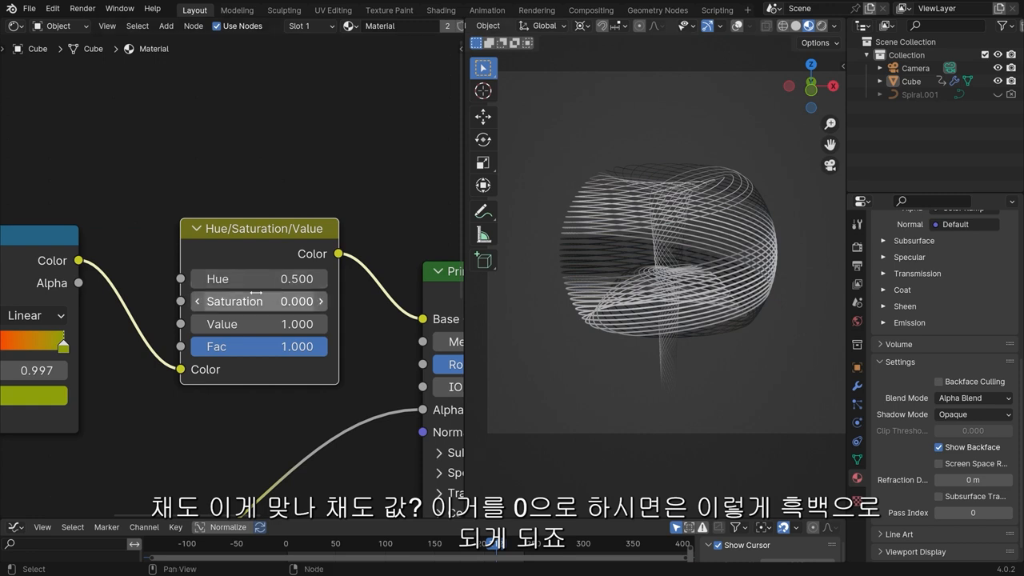
{"action": "mouse_move", "coordinate": [263, 301]}
{"action": "left_mouse_down"}
{"action": "mouse_move", "coordinate": [423, 300]}
{"action": "mouse_move", "coordinate": [255, 308]}
{"action": "left_mouse_up"}
{"action": "left_click_drag", "start_coordinate": [261, 230], "coordinate": [260, 227]}
{"action": "scroll", "coordinate": [260, 231], "scroll_direction": "down", "scroll_amount": 1}
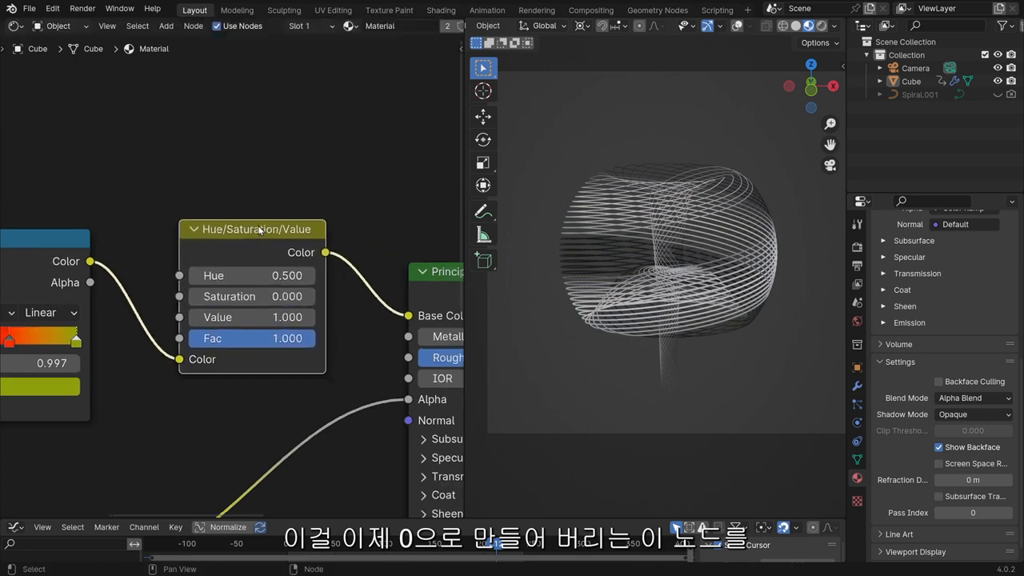
{"action": "mouse_move", "coordinate": [297, 344]}
{"action": "left_mouse_down"}
{"action": "mouse_move", "coordinate": [196, 344]}
{"action": "mouse_move", "coordinate": [320, 344]}
{"action": "left_mouse_up"}
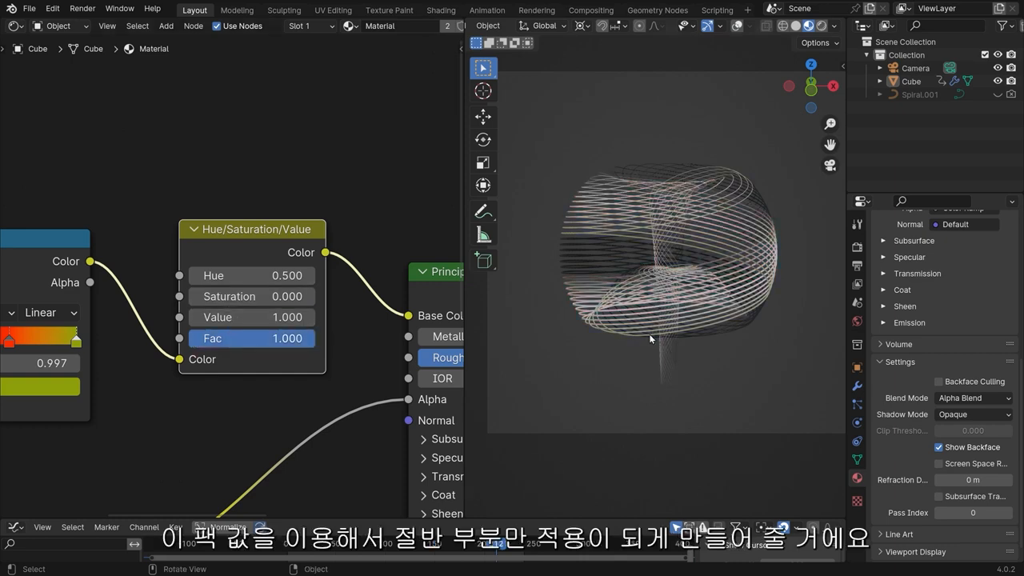
Step: Move the F Attribute and its Color Ramp further down, away from the R nodes
{"action": "scroll", "coordinate": [90, 375], "scroll_direction": "down", "scroll_amount": 6}
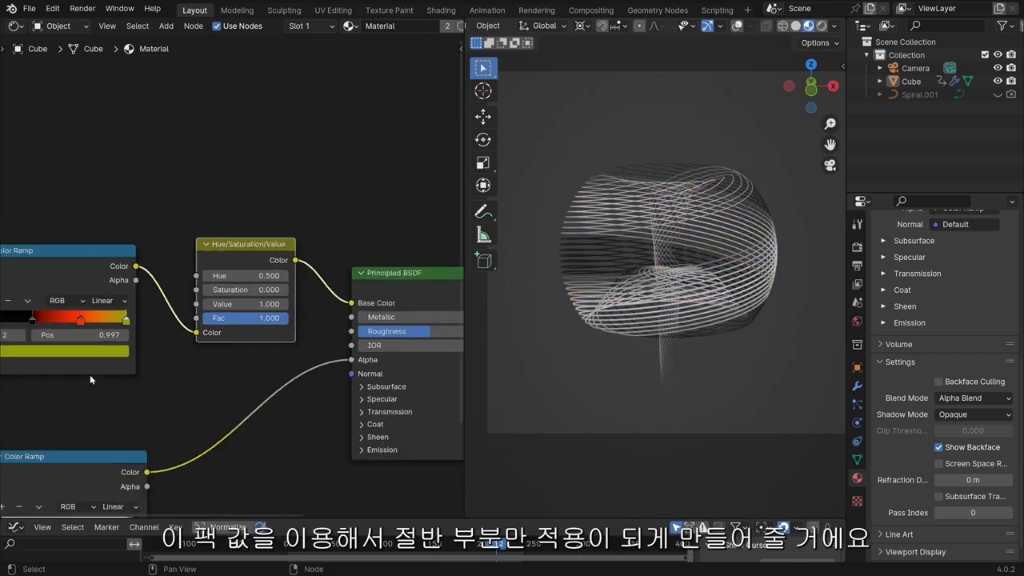
{"action": "left_click_drag", "start_coordinate": [120, 214], "coordinate": [248, 247]}
{"action": "key", "text": "g"}
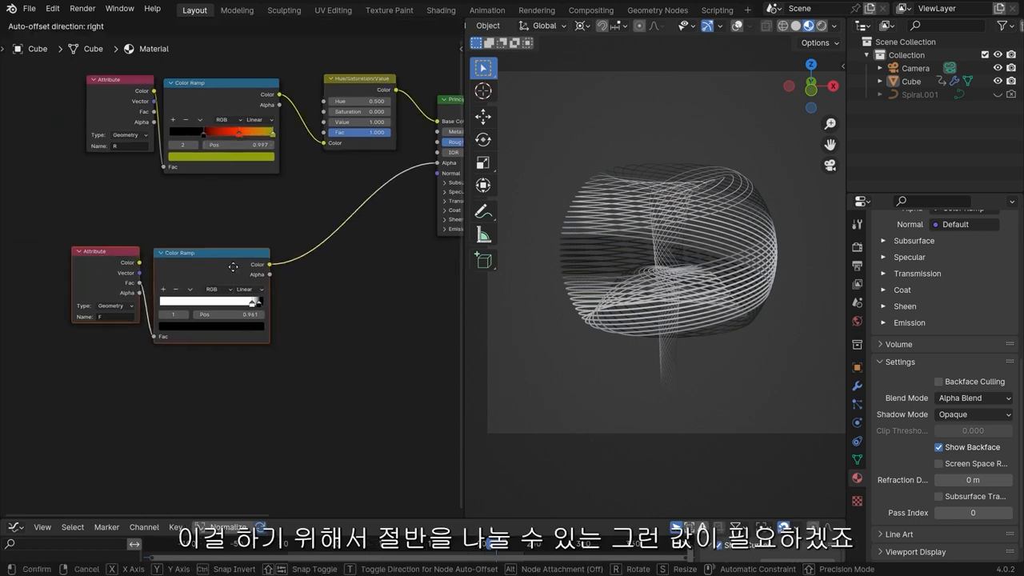
{"action": "left_click", "coordinate": [229, 285]}
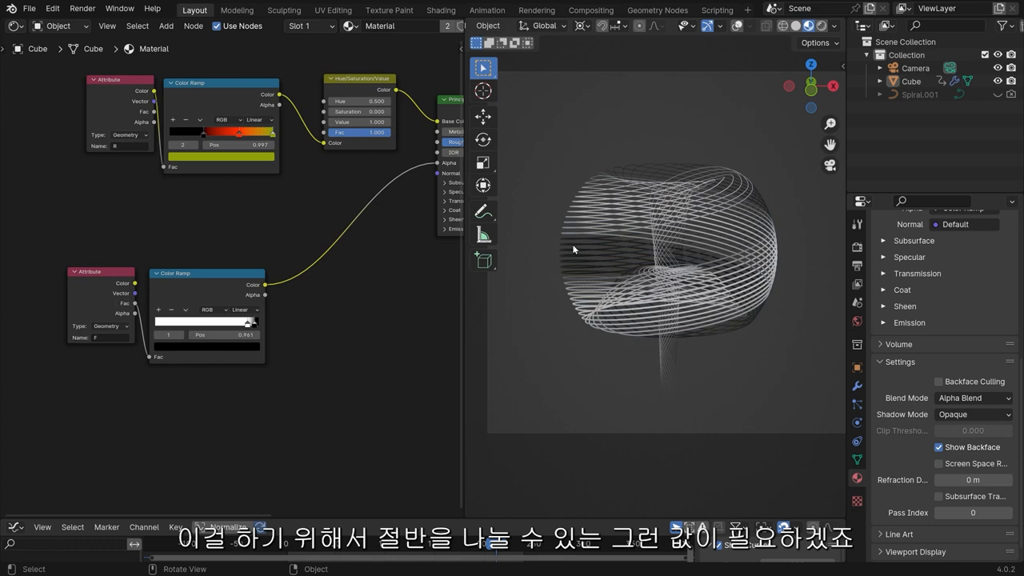
{"action": "key", "text": "shift+a"}
{"action": "left_click", "coordinate": [221, 226]}
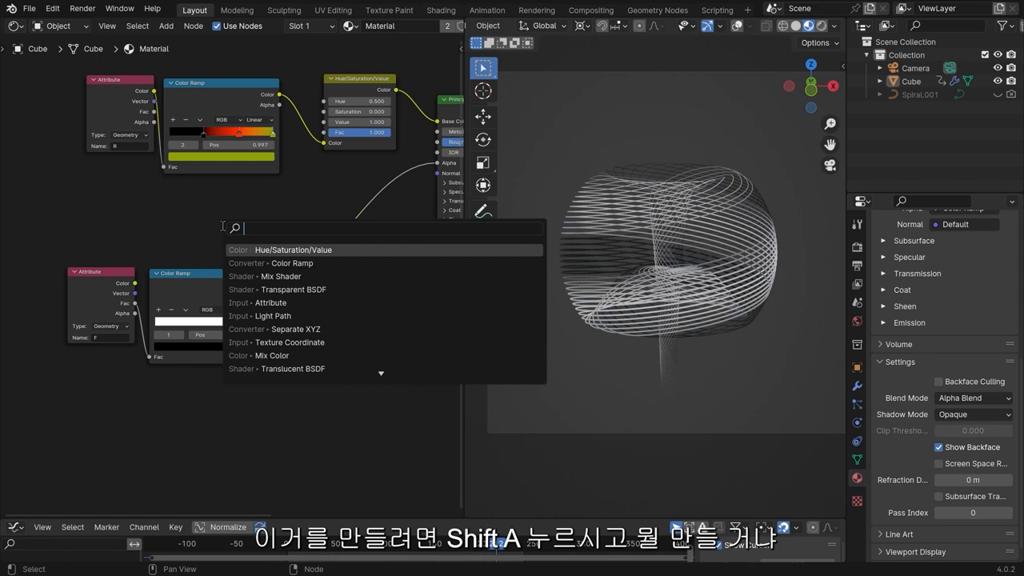
{"action": "type", "text": "cor"}
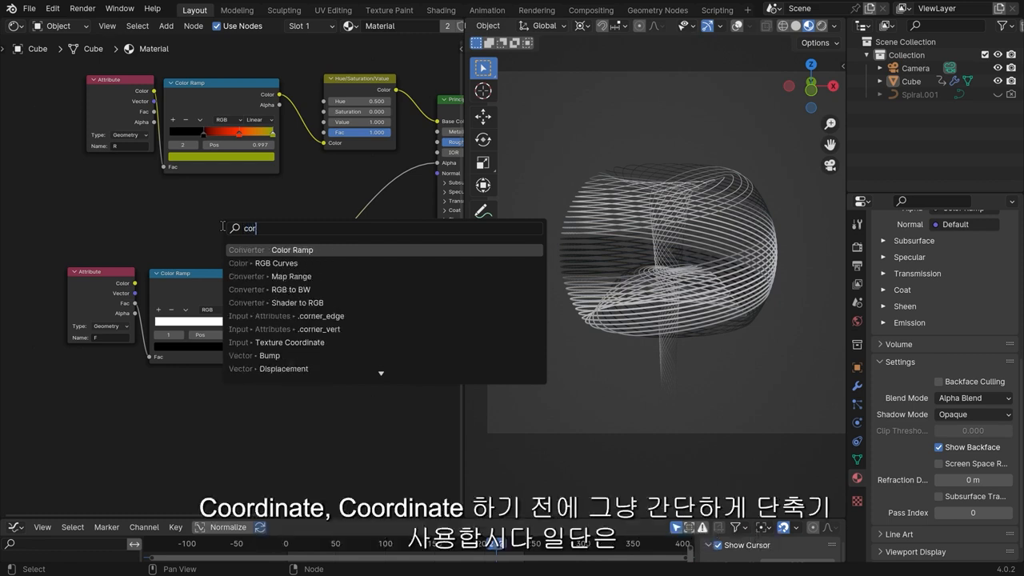
{"action": "key", "text": "BackSpace"}
{"action": "key", "text": "BackSpace"}
{"action": "key", "text": "BackSpace"}
{"action": "key", "text": "Escape"}
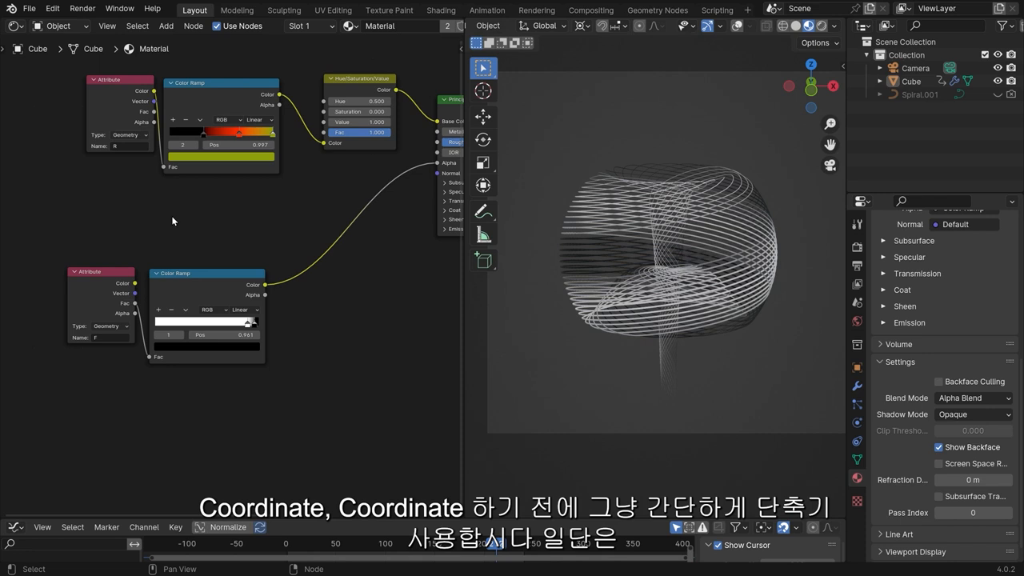
Step: Move the F Attribute and its Color Ramp up beneath the R nodes and add a third Color Ramp below them
{"action": "left_click_drag", "start_coordinate": [75, 229], "coordinate": [198, 313]}
{"action": "left_click_drag", "start_coordinate": [196, 273], "coordinate": [208, 215]}
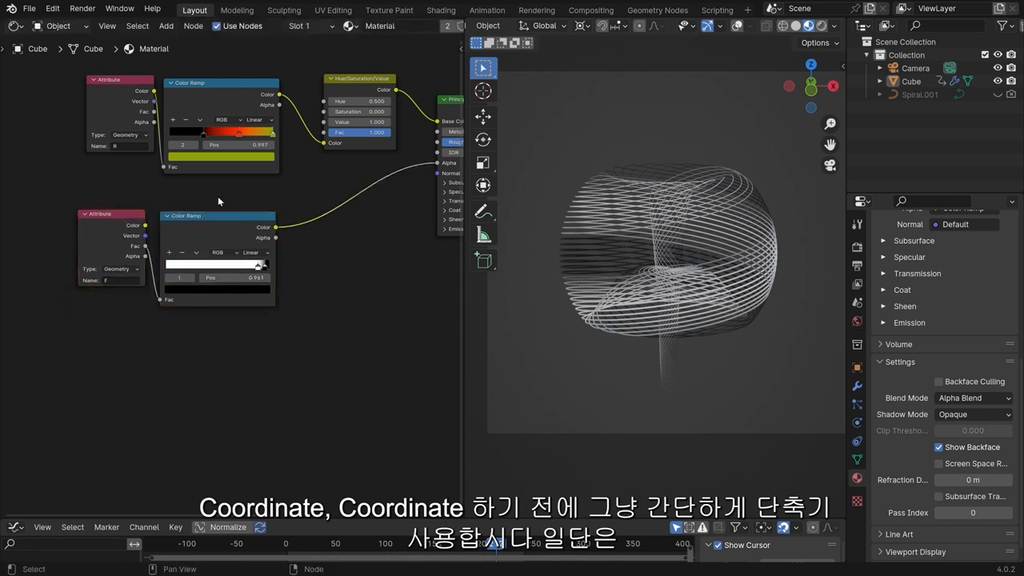
{"action": "key", "text": "shift+a"}
{"action": "left_click", "coordinate": [181, 391]}
{"action": "type", "text": "colo"}
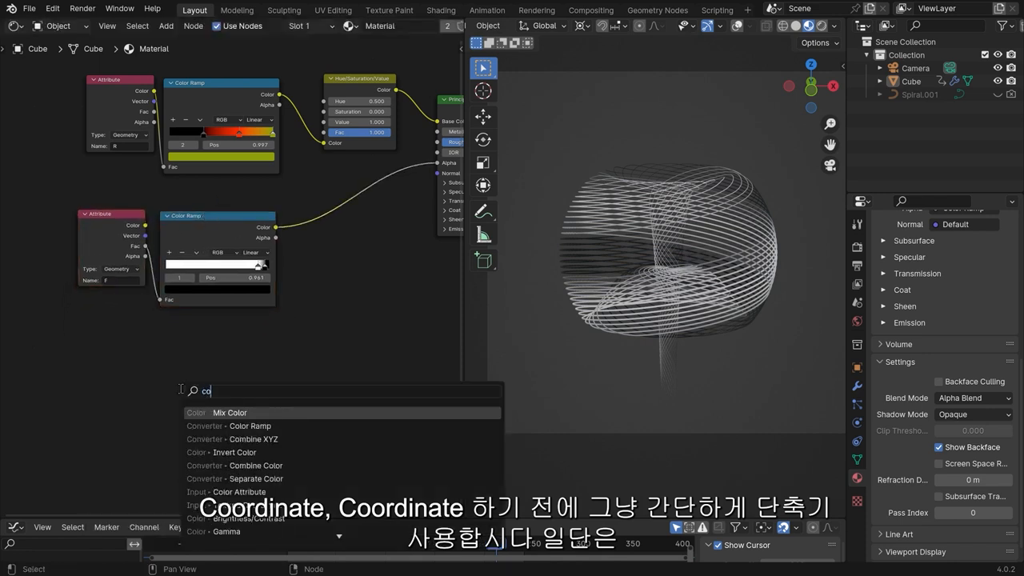
{"action": "left_click", "coordinate": [244, 425]}
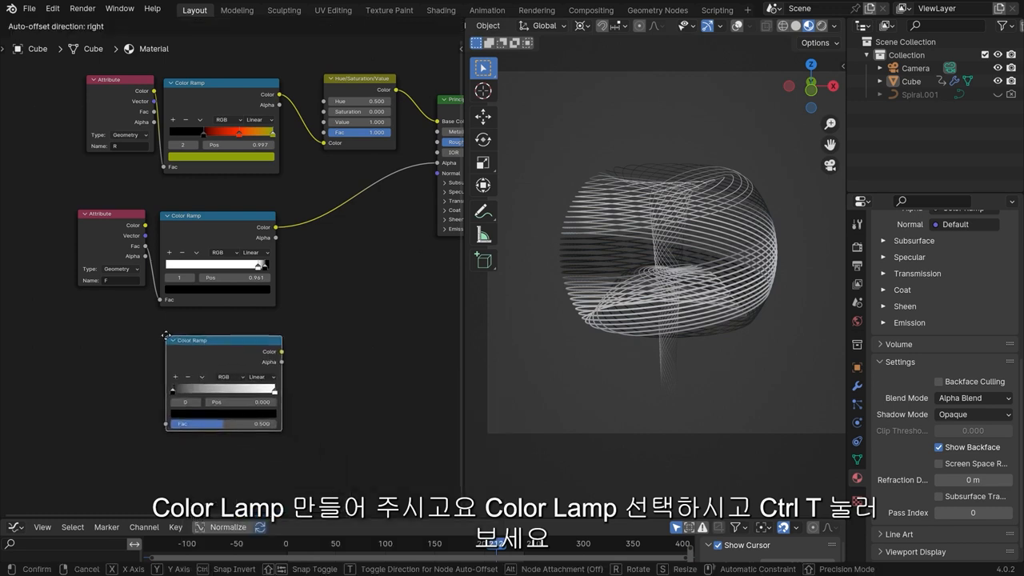
{"action": "left_click", "coordinate": [211, 346]}
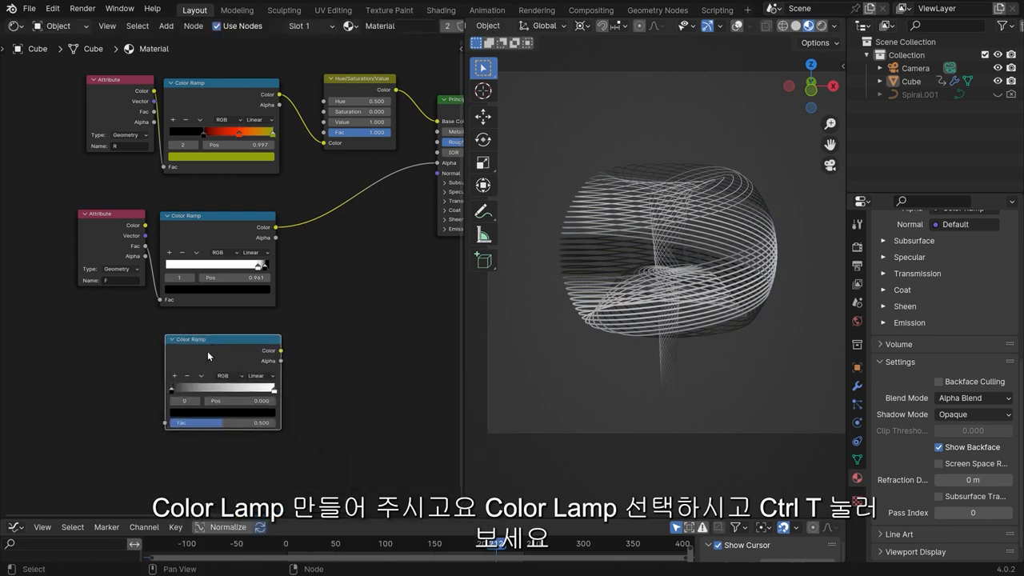
Step: Generate the linked texture setup for the new Color Ramp and delete its Image Texture, keeping Texture Coordinate and Mapping
{"action": "key", "text": "ctrl+t"}
{"action": "middle_click_drag", "start_coordinate": [125, 350], "coordinate": [323, 278]}
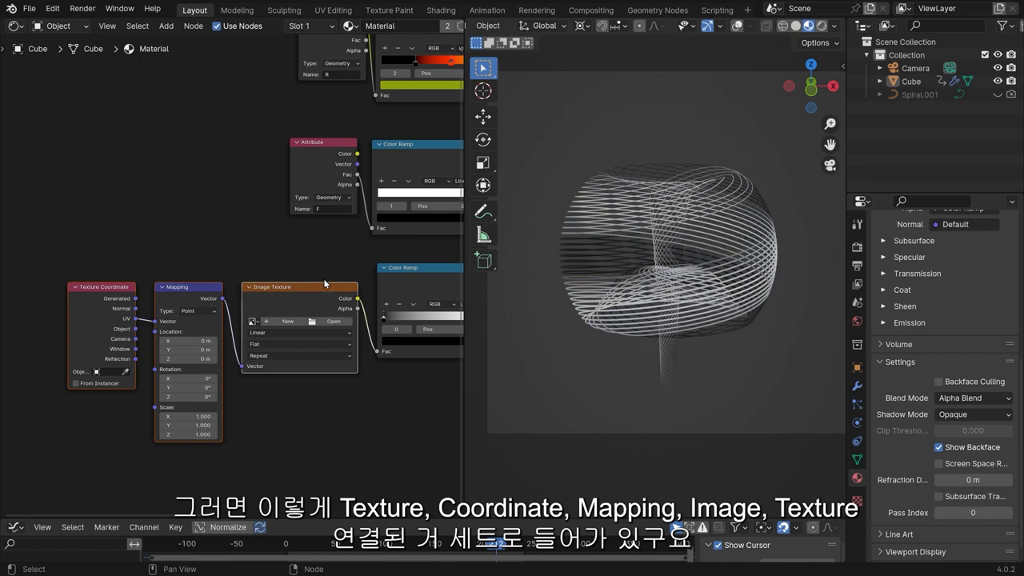
{"action": "scroll", "coordinate": [323, 279], "scroll_direction": "up", "scroll_amount": 3}
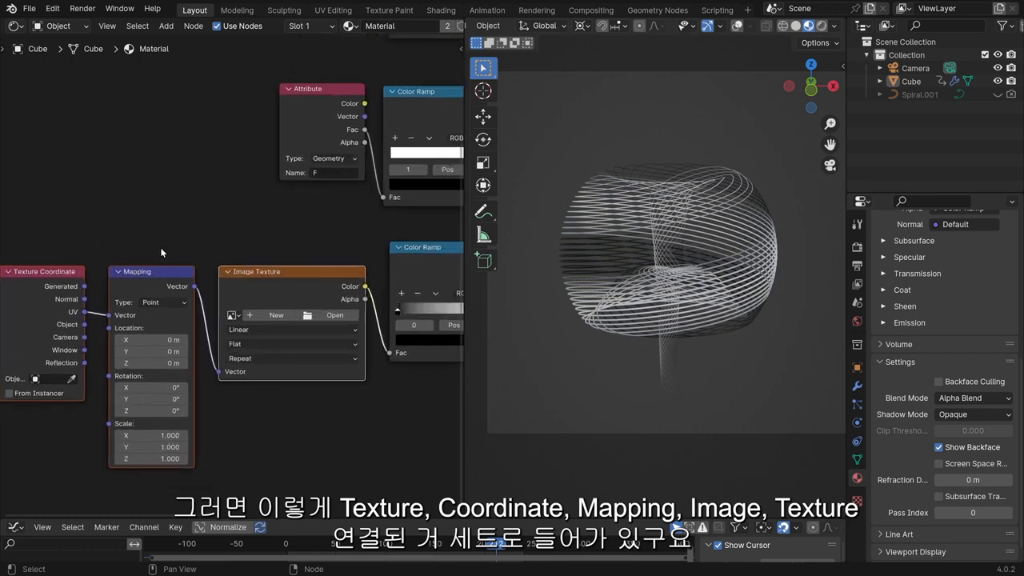
{"action": "left_click", "coordinate": [257, 216]}
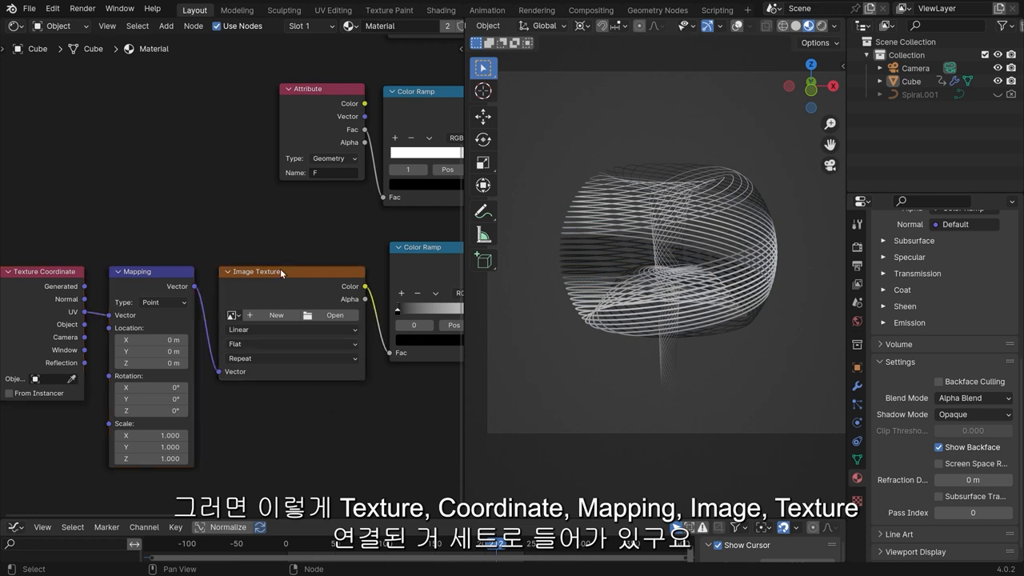
{"action": "left_click_drag", "start_coordinate": [255, 224], "coordinate": [331, 435]}
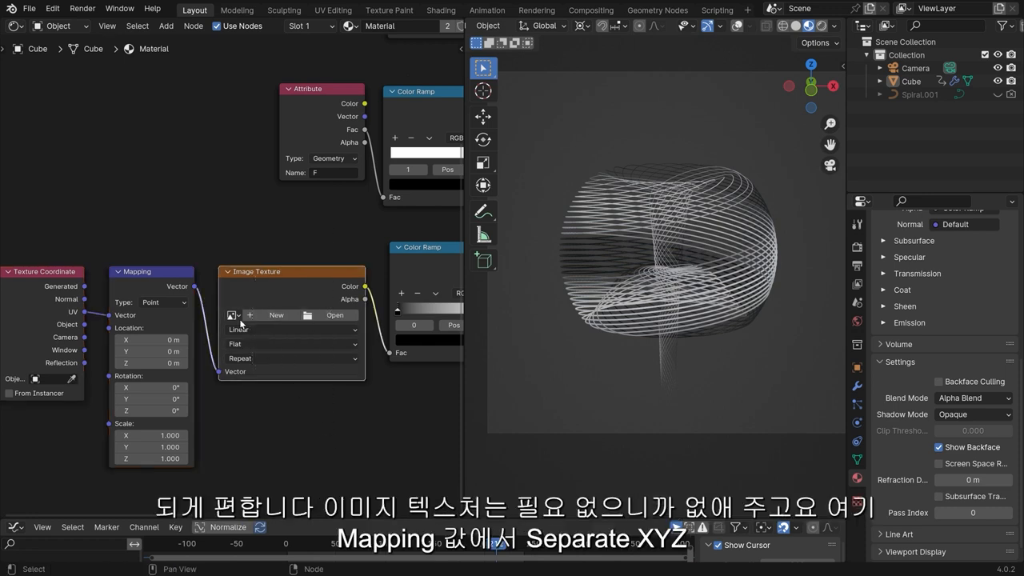
{"action": "key", "text": "x"}
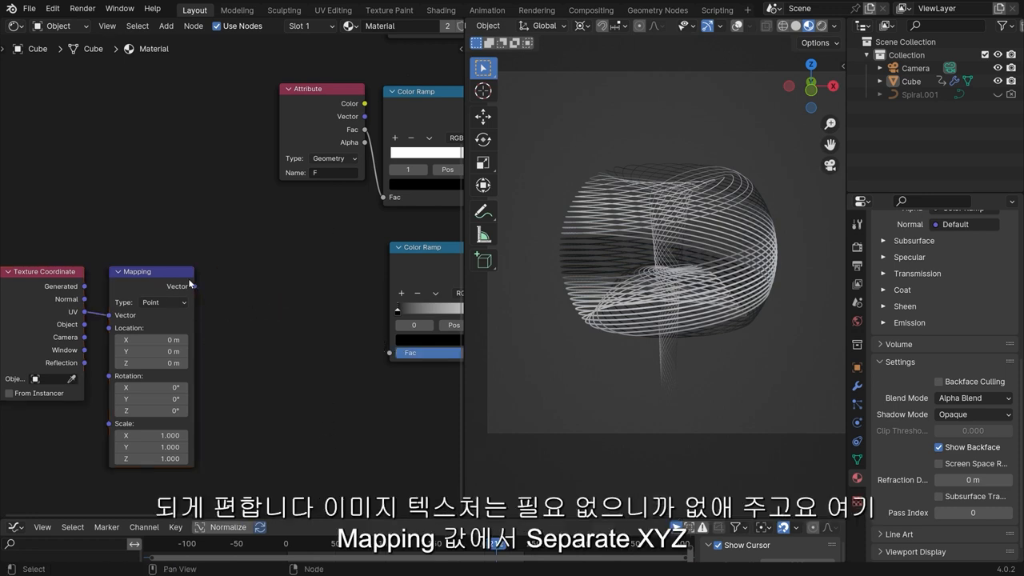
Step: Add a Separate XYZ node fed by the Mapping Vector and connect its X output to the new Color Ramp's Fac
{"action": "left_click_drag", "start_coordinate": [194, 286], "coordinate": [276, 321]}
{"action": "type", "text": "sepa"}
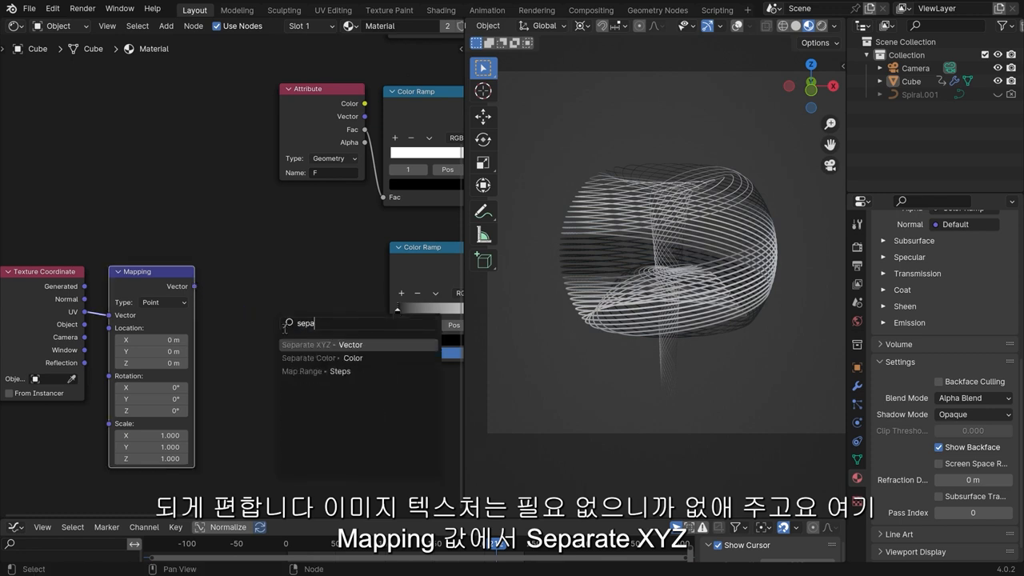
{"action": "left_click", "coordinate": [300, 343]}
{"action": "left_click", "coordinate": [237, 308]}
{"action": "left_click_drag", "start_coordinate": [300, 293], "coordinate": [391, 353]}
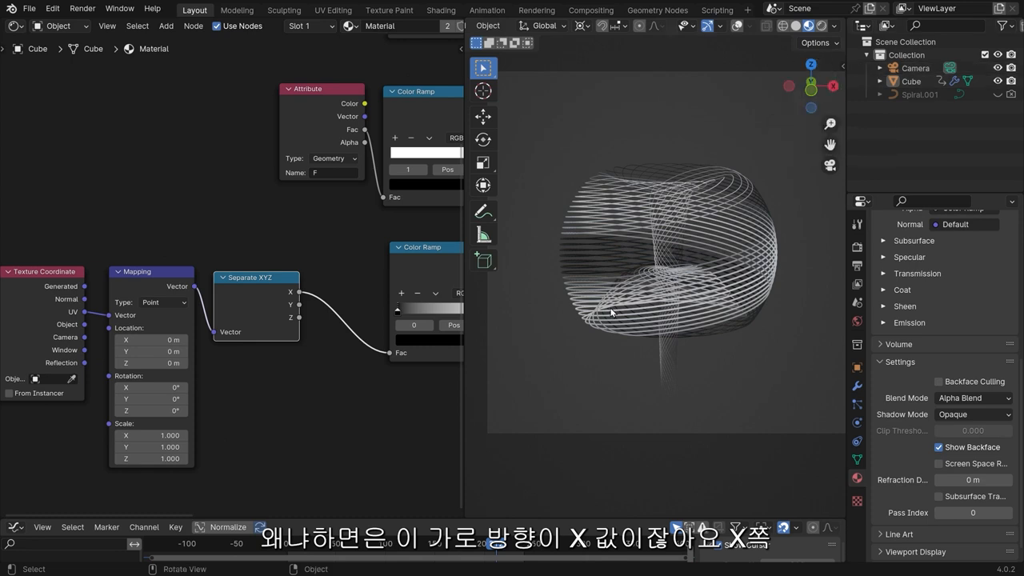
{"action": "left_click_drag", "start_coordinate": [273, 276], "coordinate": [280, 271]}
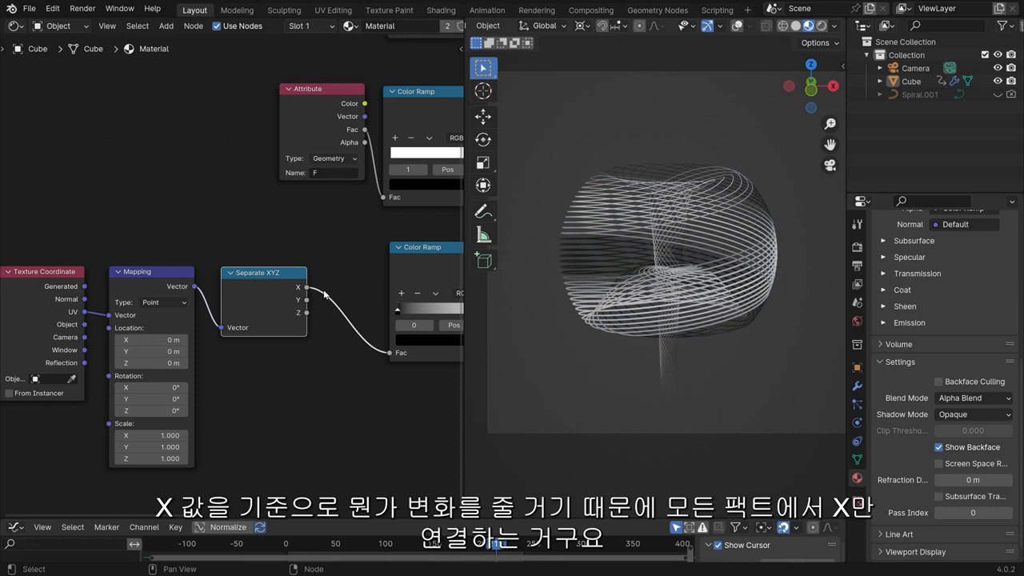
{"action": "left_click_drag", "start_coordinate": [181, 277], "coordinate": [181, 276]}
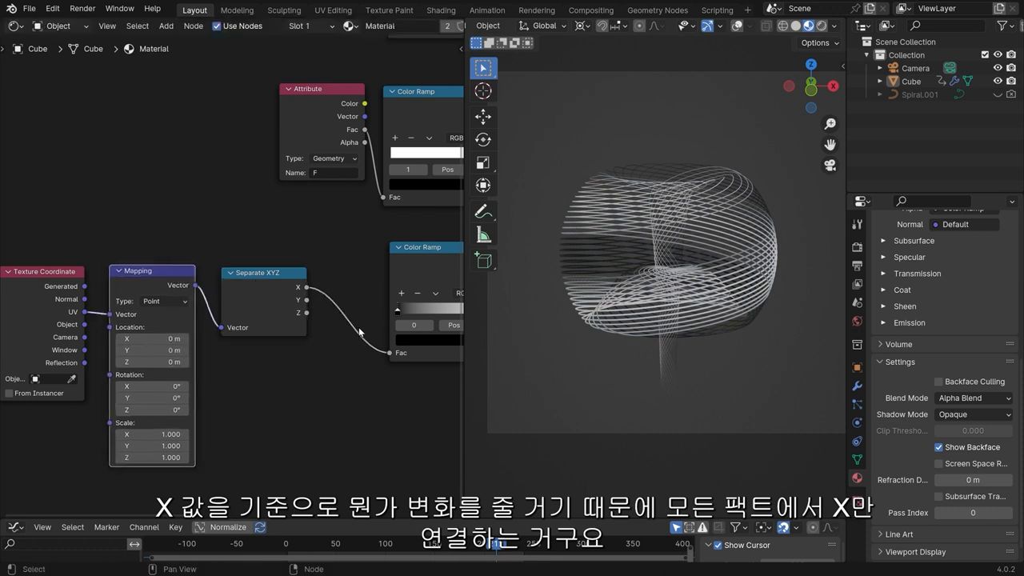
Step: Connect the Texture Coordinate's Camera output to the Mapping node's Vector input in place of UV
{"action": "left_click_drag", "start_coordinate": [62, 272], "coordinate": [64, 273]}
{"action": "mouse_move", "coordinate": [86, 344]}
{"action": "left_mouse_down"}
{"action": "mouse_move", "coordinate": [110, 315]}
{"action": "mouse_move", "coordinate": [90, 338]}
{"action": "left_mouse_up"}
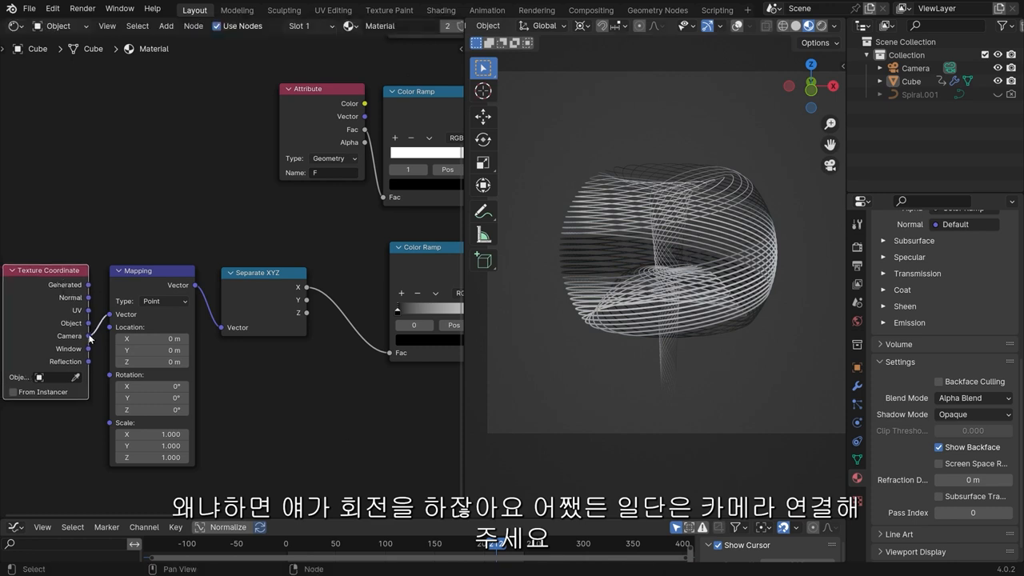
{"action": "left_click_drag", "start_coordinate": [280, 277], "coordinate": [276, 272]}
{"action": "left_click_drag", "start_coordinate": [145, 280], "coordinate": [145, 279]}
Step: Connect the new Color Ramp's Color output to the Fac input of the Hue/Saturation/Value node
{"action": "middle_click_drag", "start_coordinate": [341, 252], "coordinate": [184, 290]}
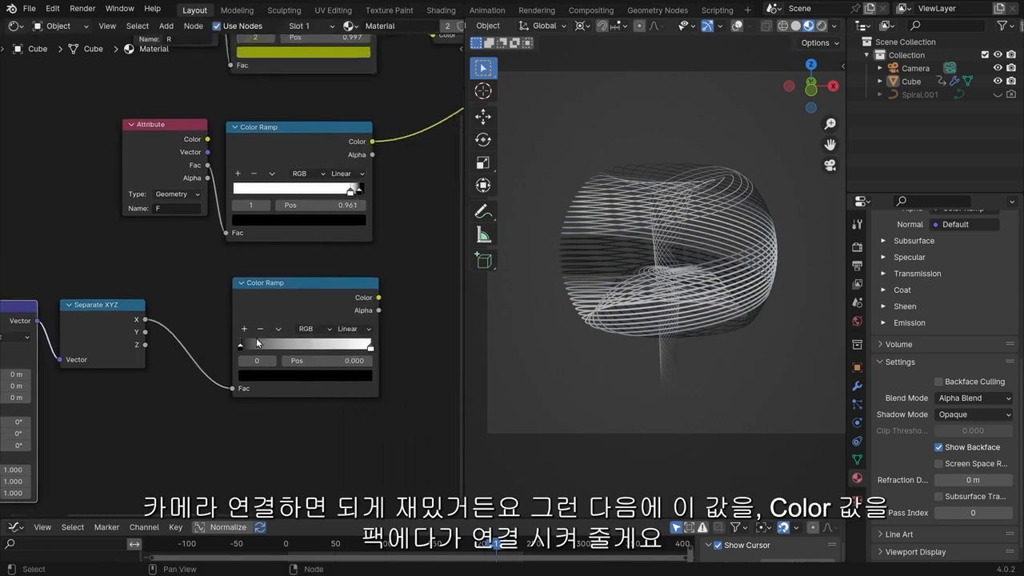
{"action": "middle_click_drag", "start_coordinate": [299, 301], "coordinate": [216, 339]}
{"action": "scroll", "coordinate": [216, 339], "scroll_direction": "down", "scroll_amount": 2}
{"action": "left_click_drag", "start_coordinate": [228, 342], "coordinate": [268, 141]}
{"action": "middle_click_drag", "start_coordinate": [204, 255], "coordinate": [319, 157]}
{"action": "scroll", "coordinate": [321, 224], "scroll_direction": "up", "scroll_amount": 6}
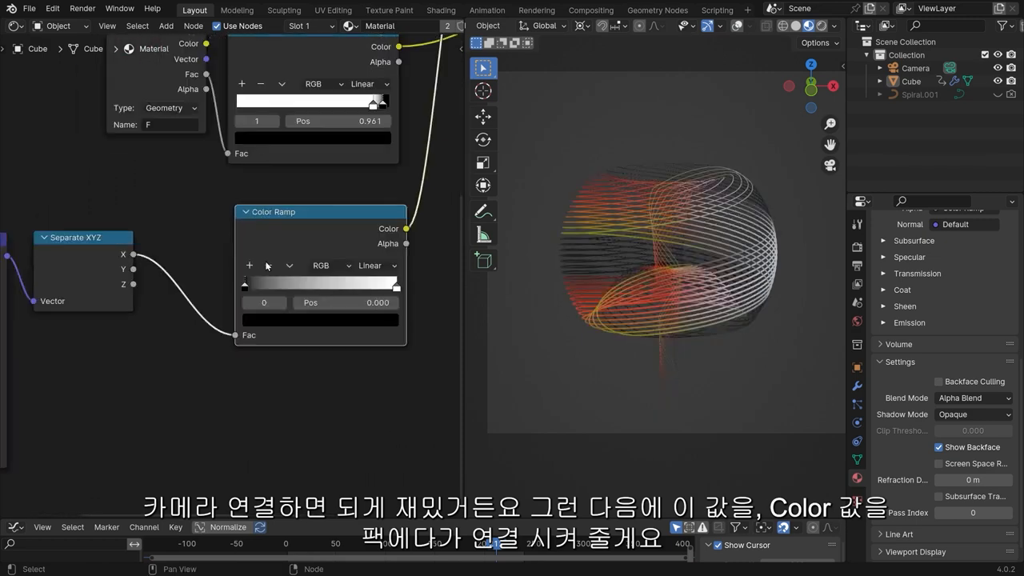
{"action": "scroll", "coordinate": [283, 252], "scroll_direction": "up", "scroll_amount": 2}
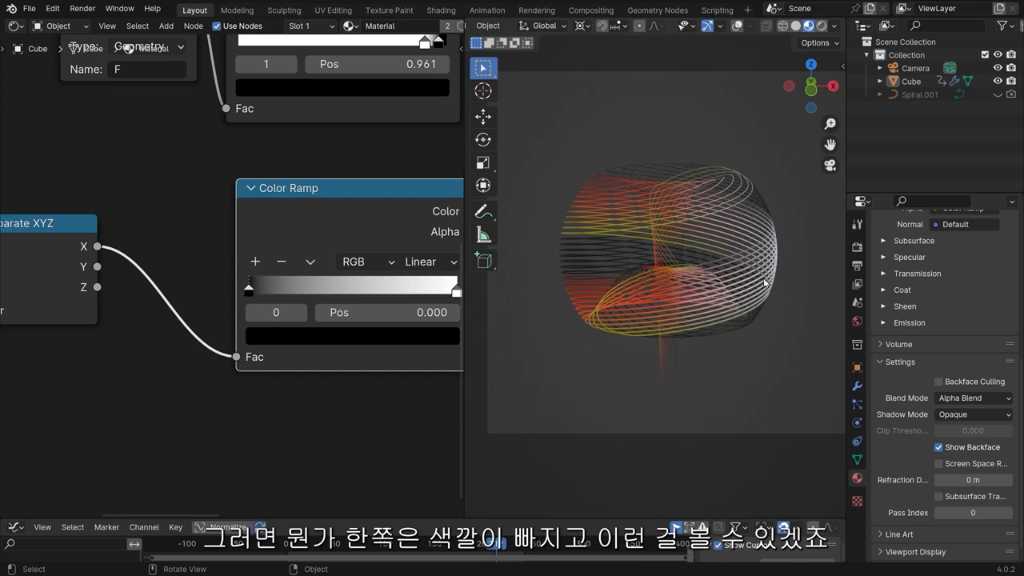
Step: Set the new Color Ramp's interpolation to Constant
{"action": "scroll", "coordinate": [284, 275], "scroll_direction": "down", "scroll_amount": 3}
{"action": "left_click", "coordinate": [330, 251]}
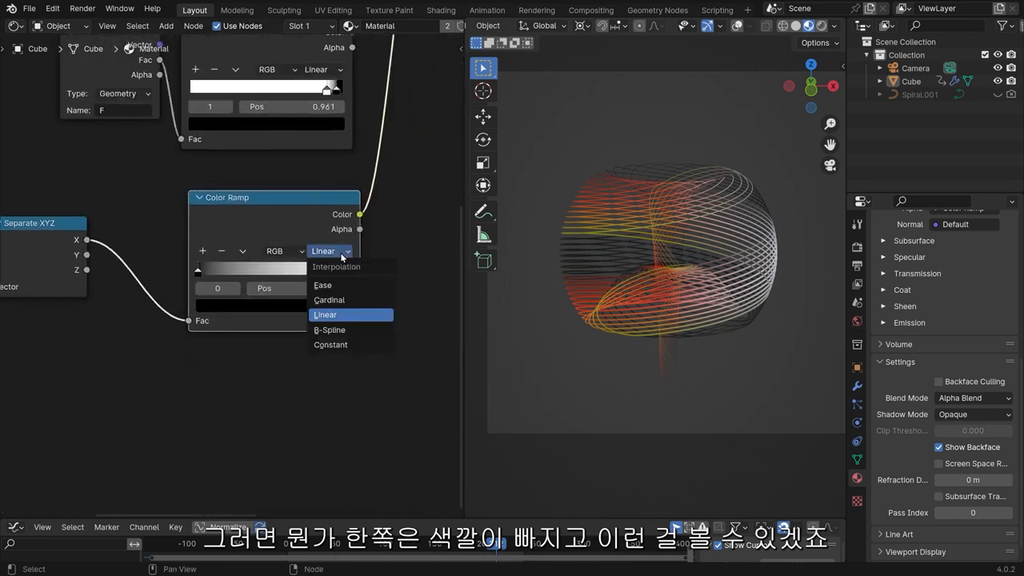
{"action": "left_click", "coordinate": [345, 345]}
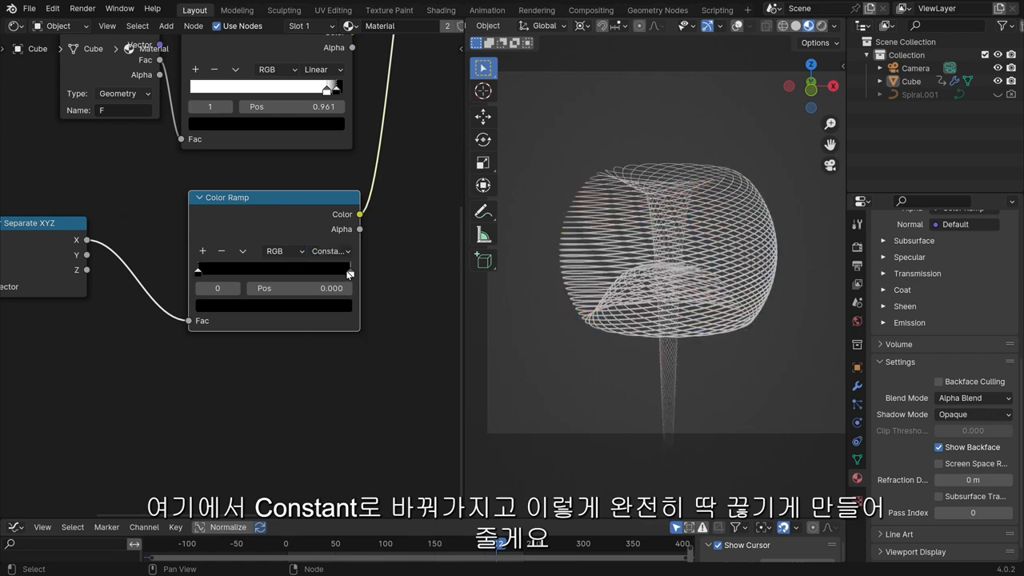
Step: Set the white stop of the camera-coordinate Color Ramp to position 0.5
{"action": "left_click_drag", "start_coordinate": [350, 275], "coordinate": [277, 274]}
{"action": "scroll", "coordinate": [704, 315], "scroll_direction": "up", "scroll_amount": 5}
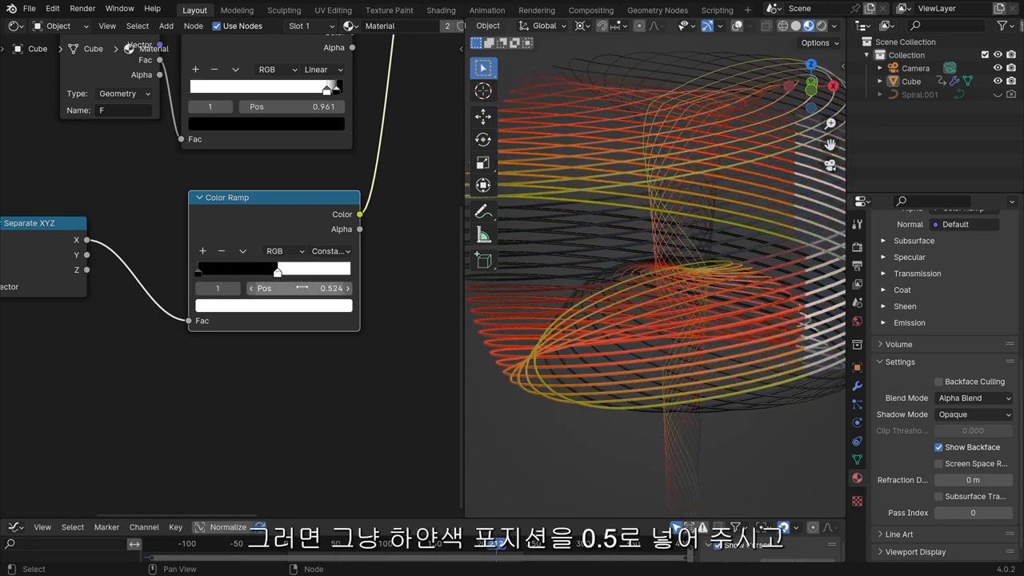
{"action": "left_click", "coordinate": [312, 288]}
{"action": "type", "text": "0.5"}
{"action": "key", "text": "Return"}
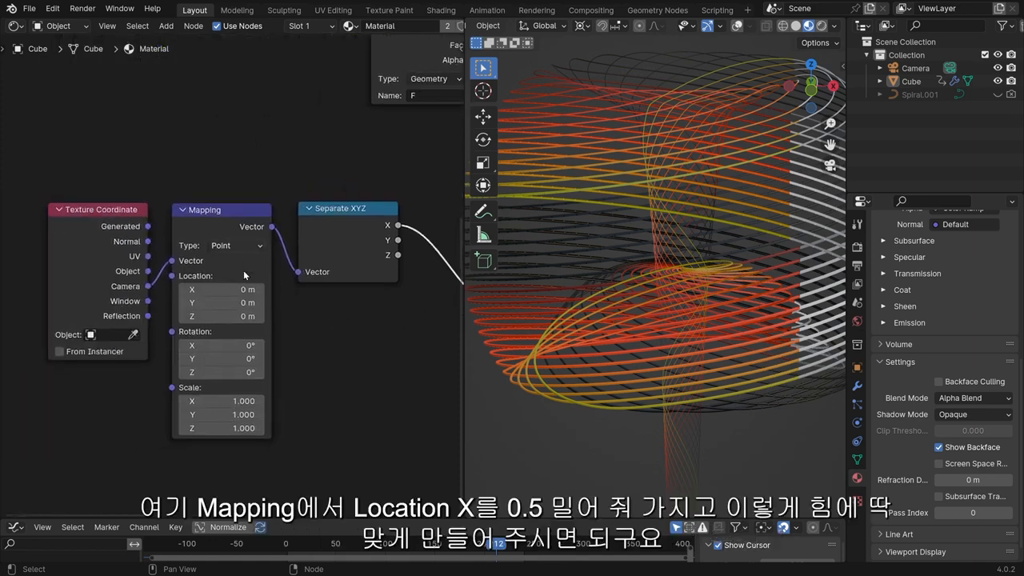
Step: Set the Mapping node's Location X to 0.5 m
{"action": "left_click", "coordinate": [225, 291]}
{"action": "type", "text": "0.5"}
{"action": "key", "text": "Return"}
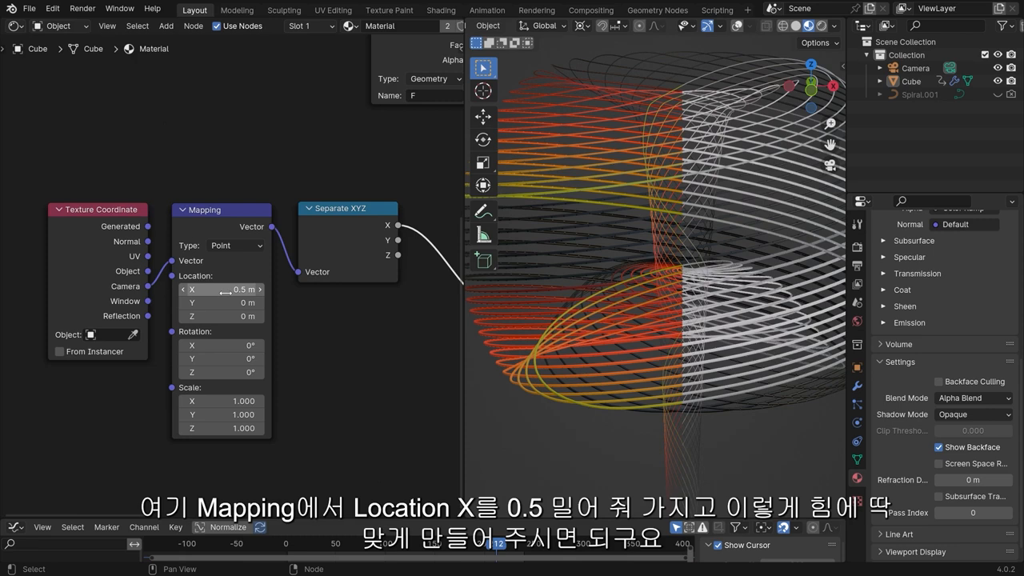
{"action": "scroll", "coordinate": [245, 262], "scroll_direction": "down", "scroll_amount": 3}
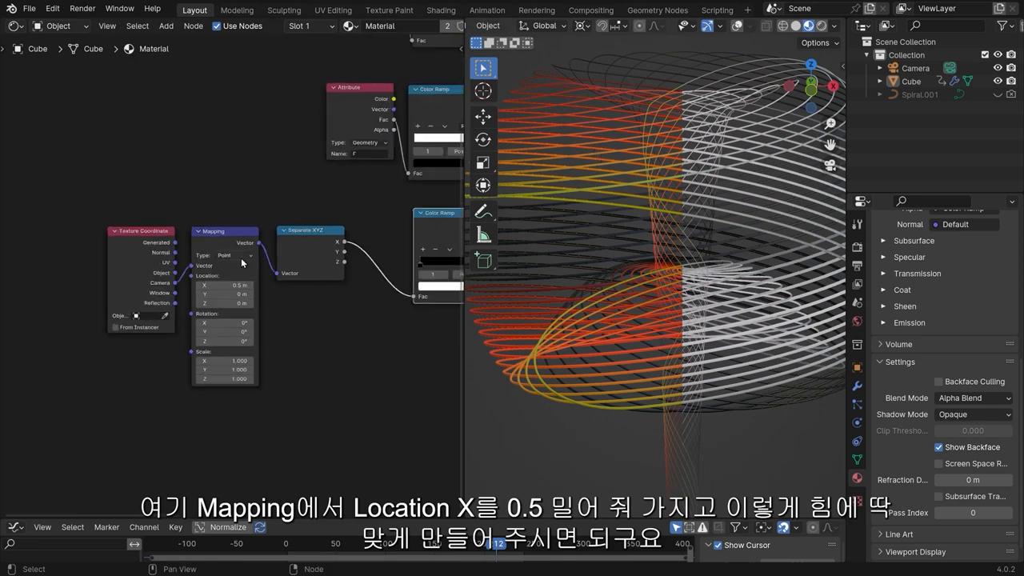
Step: Move the Texture Coordinate, Mapping and Separate XYZ nodes together to tidy the camera-coordinate branch
{"action": "middle_click_drag", "start_coordinate": [244, 262], "coordinate": [154, 269]}
{"action": "left_click_drag", "start_coordinate": [30, 210], "coordinate": [208, 297]}
{"action": "key", "text": "g"}
{"action": "left_click", "coordinate": [283, 242]}
{"action": "left_click", "coordinate": [316, 210]}
Step: Try a lower Value on the Hue/Saturation/Value node and return it to 1
{"action": "scroll", "coordinate": [639, 265], "scroll_direction": "down", "scroll_amount": 3}
{"action": "middle_click_drag", "start_coordinate": [314, 223], "coordinate": [124, 396]}
{"action": "scroll", "coordinate": [313, 227], "scroll_direction": "up", "scroll_amount": 5}
{"action": "middle_click_drag", "start_coordinate": [360, 176], "coordinate": [282, 250]}
{"action": "scroll", "coordinate": [337, 186], "scroll_direction": "up", "scroll_amount": 4}
{"action": "left_click_drag", "start_coordinate": [337, 178], "coordinate": [278, 176]}
{"action": "left_click", "coordinate": [360, 176]}
{"action": "type", "text": "1"}
{"action": "key", "text": "Return"}
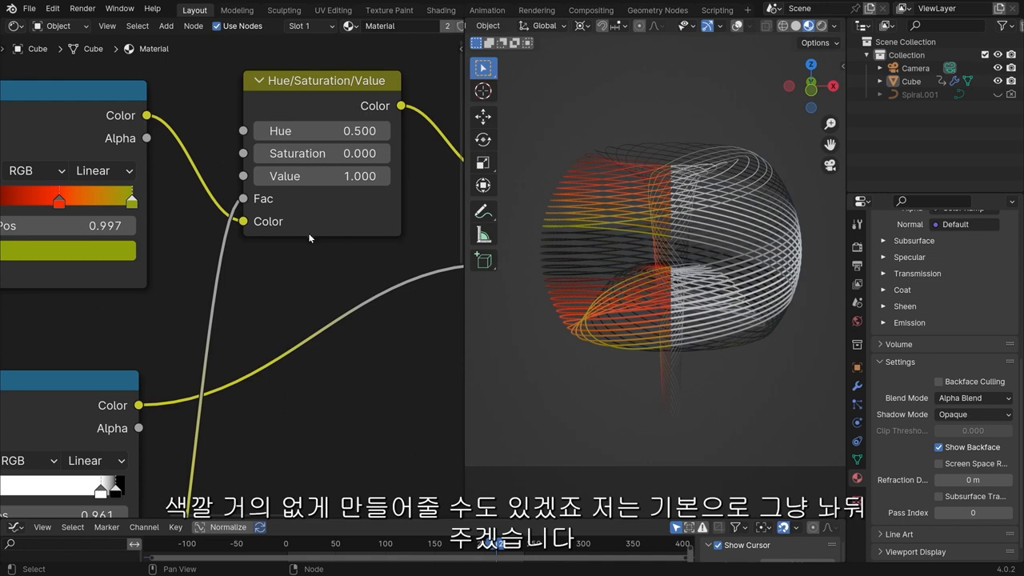
Step: Insert a Mix Color node on the link between Hue/Saturation/Value and the Principled BSDF's Base Color
{"action": "scroll", "coordinate": [308, 234], "scroll_direction": "down", "scroll_amount": 5}
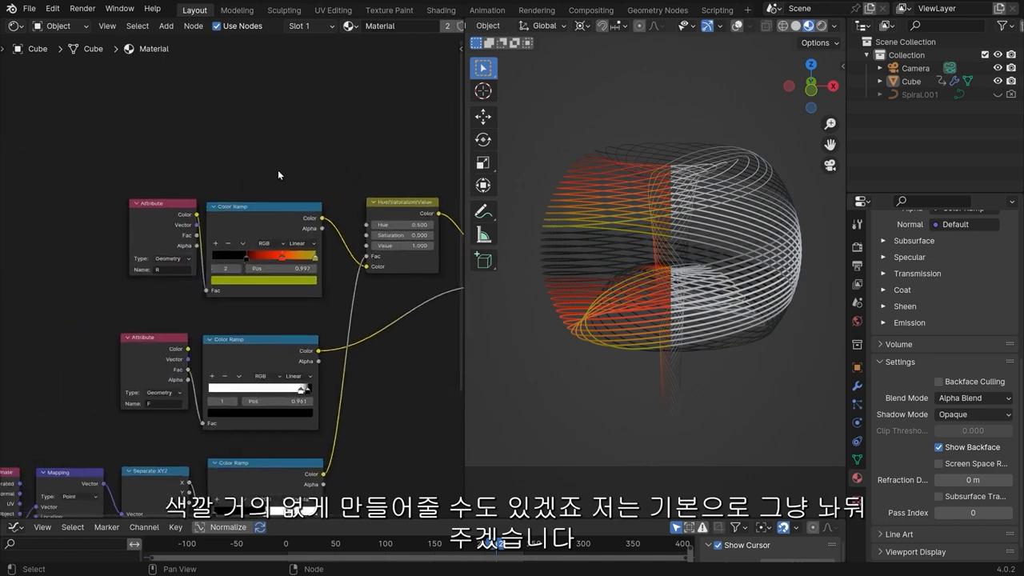
{"action": "middle_click_drag", "start_coordinate": [402, 171], "coordinate": [248, 193]}
{"action": "left_click_drag", "start_coordinate": [248, 225], "coordinate": [225, 233]}
{"action": "key", "text": "shift+a"}
{"action": "left_click", "coordinate": [293, 191]}
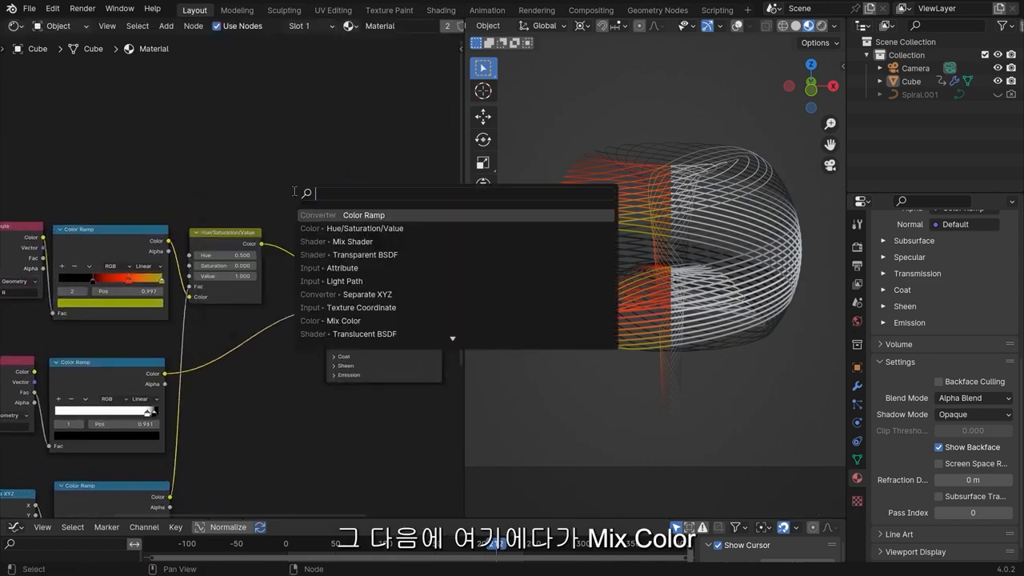
{"action": "type", "text": "mix co"}
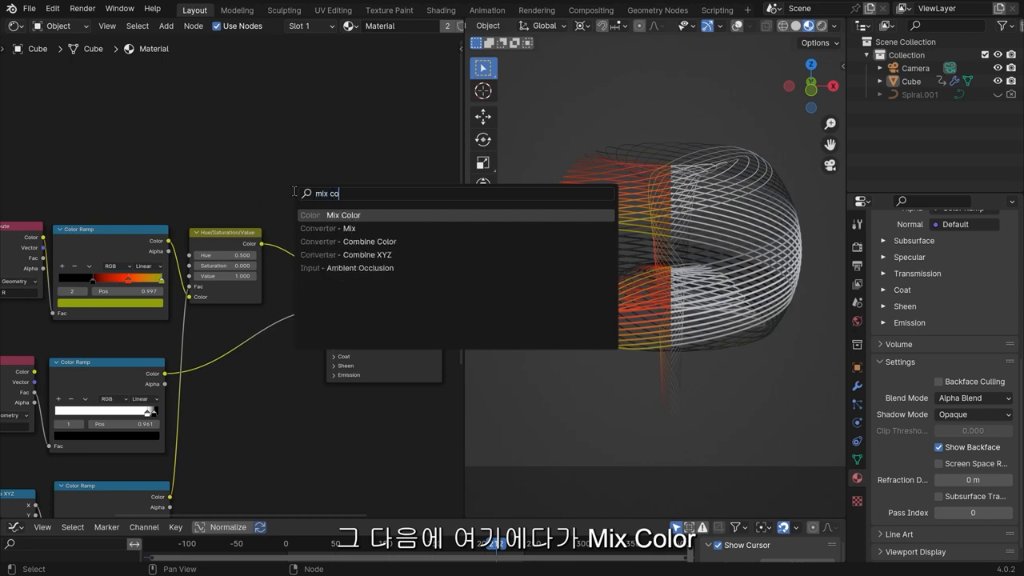
{"action": "key", "text": "Return"}
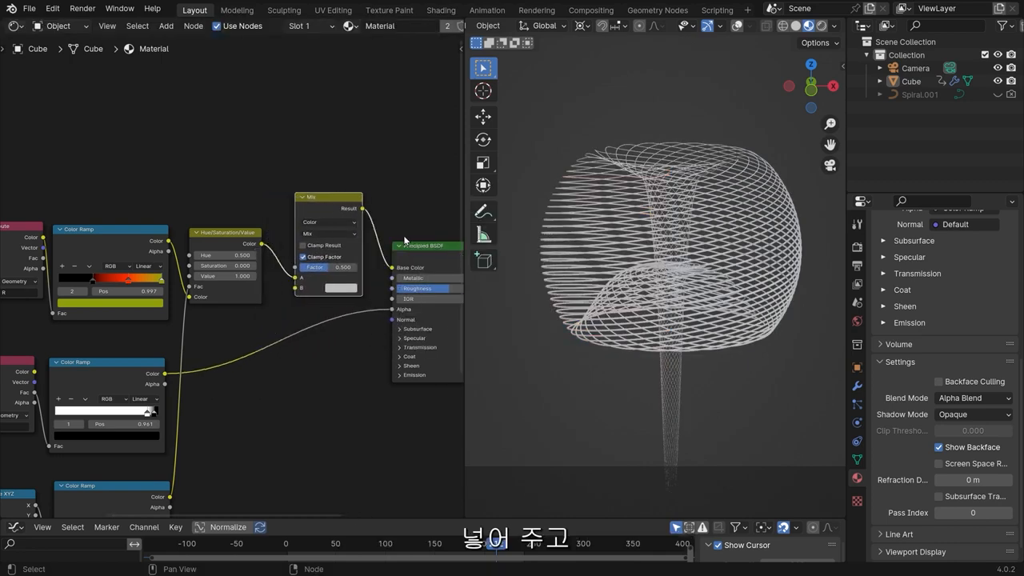
{"action": "left_click", "coordinate": [440, 258]}
Step: Duplicate the F attribute's Color Ramp with its Fac link kept, and place the copy between the original and the lowered camera-coordinate nodes
{"action": "left_click_drag", "start_coordinate": [334, 217], "coordinate": [336, 228]}
{"action": "middle_click_drag", "start_coordinate": [228, 251], "coordinate": [309, 100]}
{"action": "left_click_drag", "start_coordinate": [175, 223], "coordinate": [180, 203]}
{"action": "key", "text": "ctrl+shift+d"}
{"action": "left_click", "coordinate": [365, 288]}
{"action": "left_click_drag", "start_coordinate": [64, 312], "coordinate": [177, 375]}
{"action": "left_click_drag", "start_coordinate": [172, 344], "coordinate": [166, 439]}
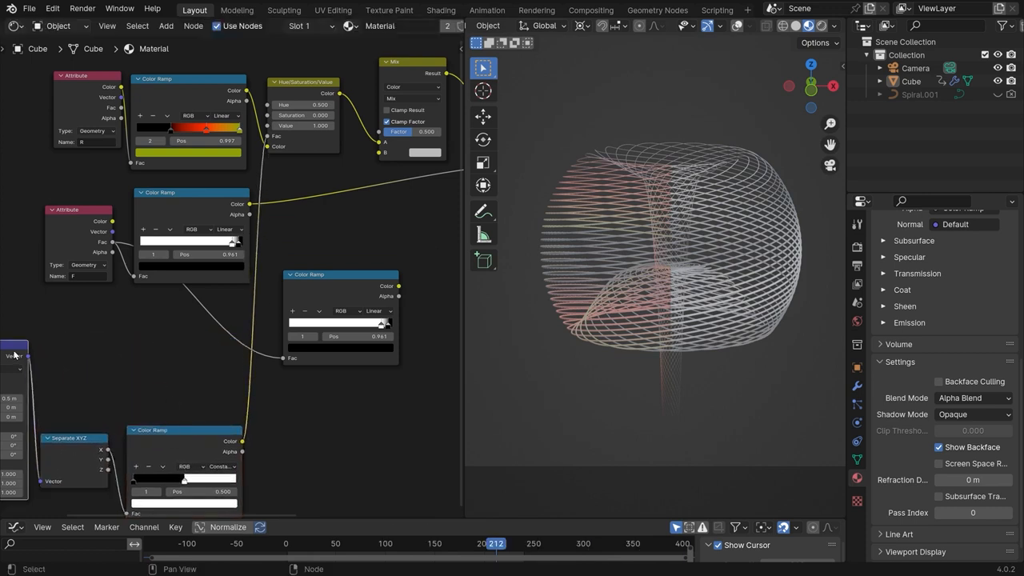
{"action": "left_click_drag", "start_coordinate": [348, 286], "coordinate": [192, 310]}
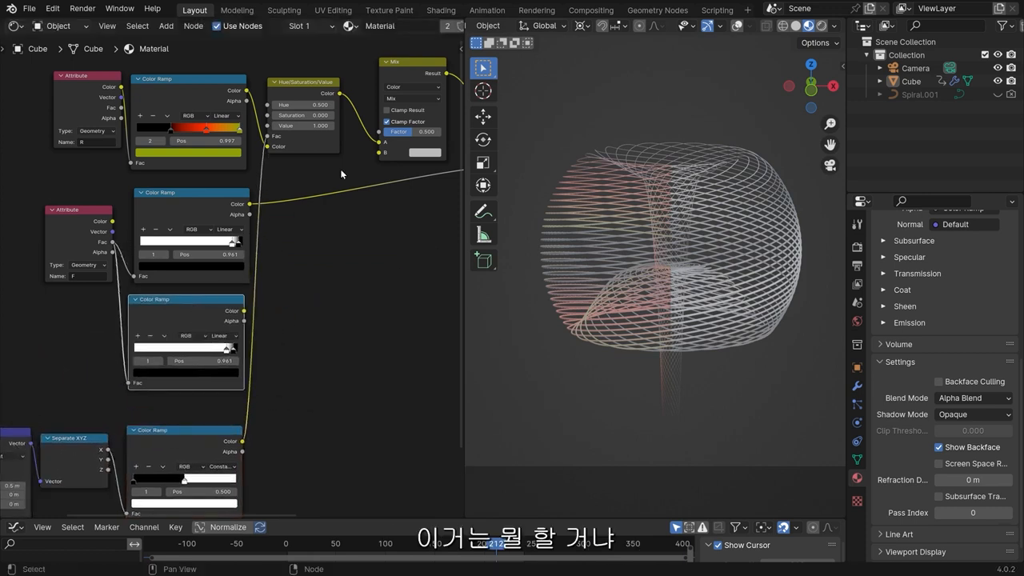
Step: Connect the duplicated Color Ramp's Color output to the Mix node's Factor and set the blending mode to Color Dodge
{"action": "left_click_drag", "start_coordinate": [406, 73], "coordinate": [380, 194]}
{"action": "scroll", "coordinate": [312, 286], "scroll_direction": "up", "scroll_amount": 3}
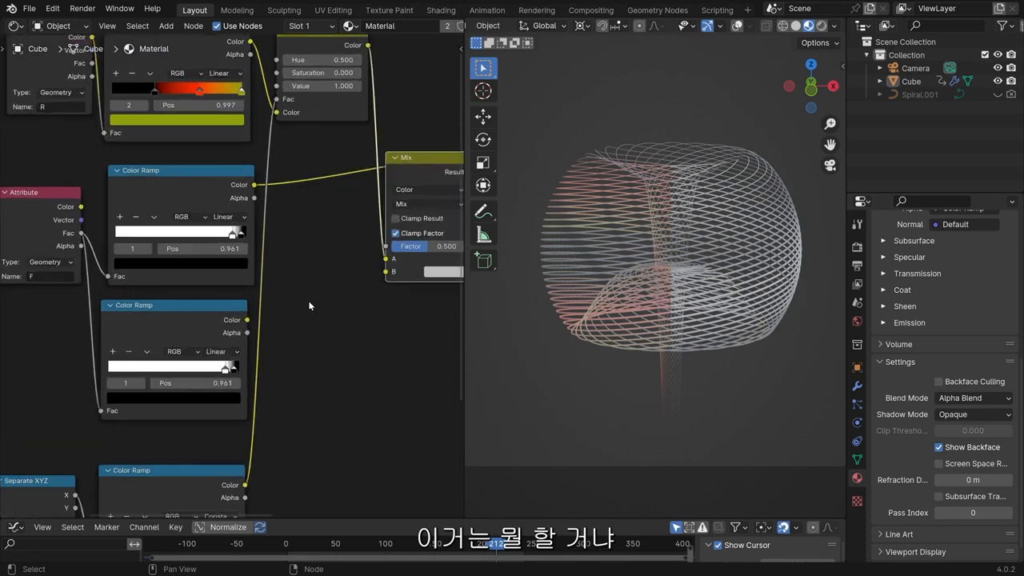
{"action": "left_click_drag", "start_coordinate": [189, 327], "coordinate": [332, 257]}
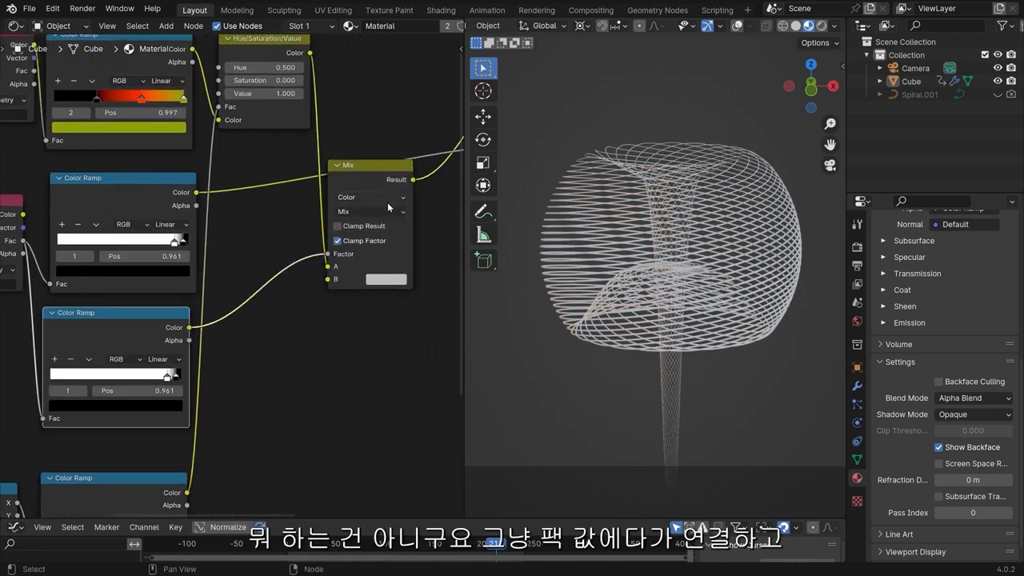
{"action": "left_click", "coordinate": [382, 212]}
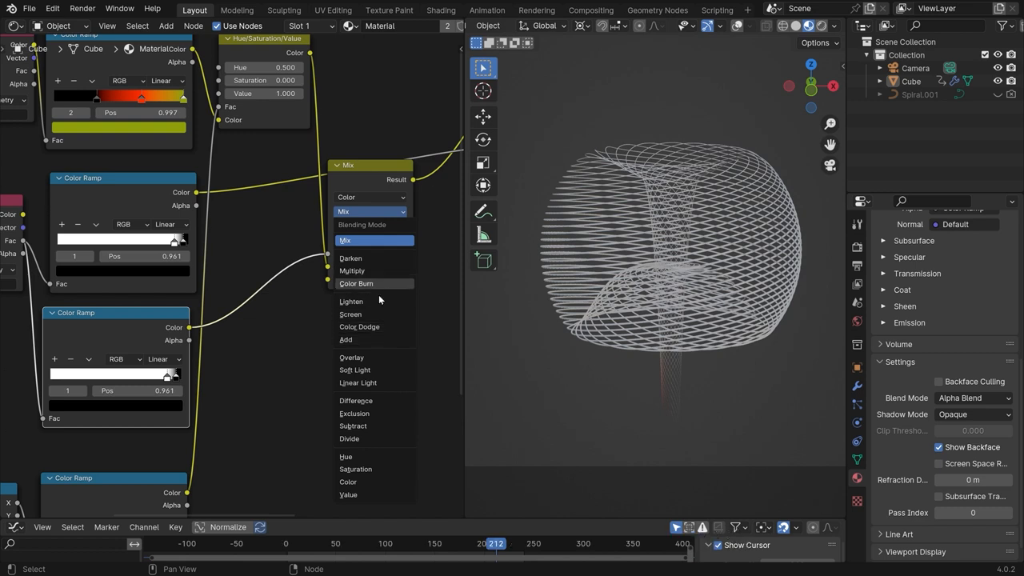
{"action": "left_click", "coordinate": [381, 327]}
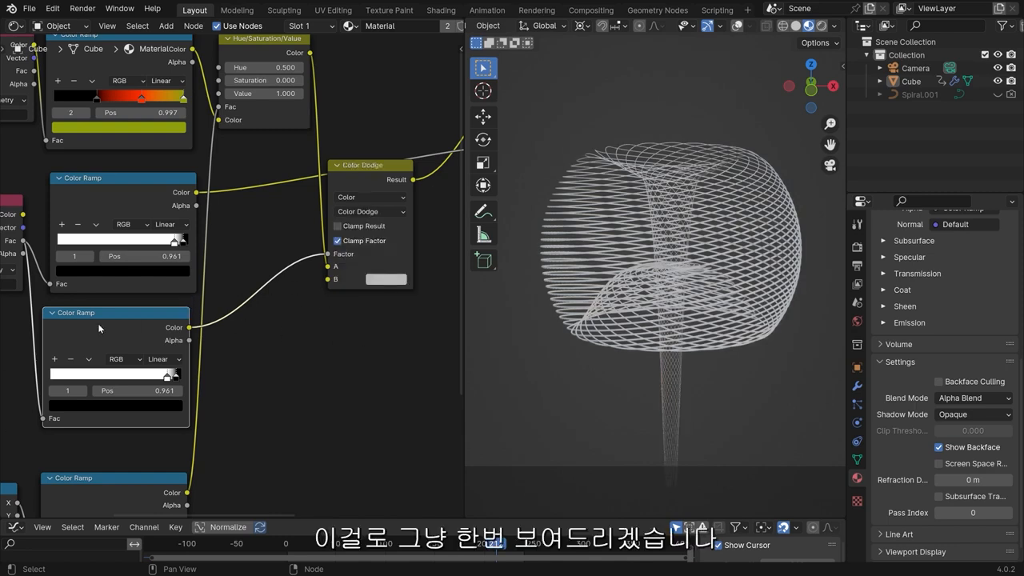
Step: Spread the duplicated Color Ramp's stops to positions 0.000 for white and 1.000 for black
{"action": "middle_click_drag", "start_coordinate": [94, 327], "coordinate": [216, 278]}
{"action": "left_click_drag", "start_coordinate": [289, 328], "coordinate": [148, 334]}
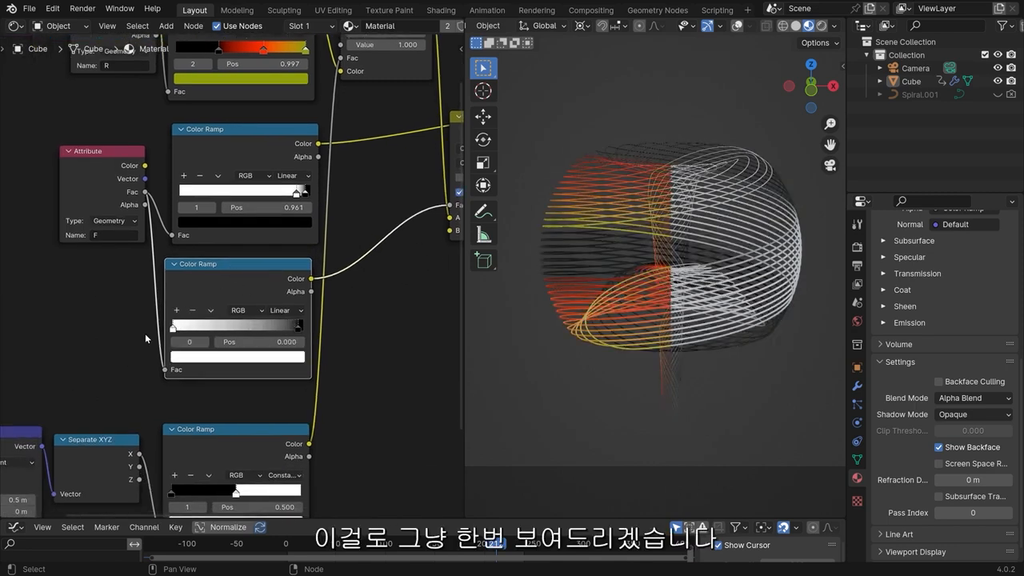
{"action": "mouse_move", "coordinate": [298, 328]}
{"action": "left_mouse_down"}
{"action": "mouse_move", "coordinate": [171, 340]}
{"action": "mouse_move", "coordinate": [301, 341]}
{"action": "mouse_move", "coordinate": [291, 344]}
{"action": "left_mouse_up"}
Step: Change the mix node's blending mode to Multiply and its B color to green
{"action": "middle_click_drag", "start_coordinate": [332, 247], "coordinate": [161, 310]}
{"action": "left_click", "coordinate": [312, 187]}
{"action": "left_click", "coordinate": [333, 225]}
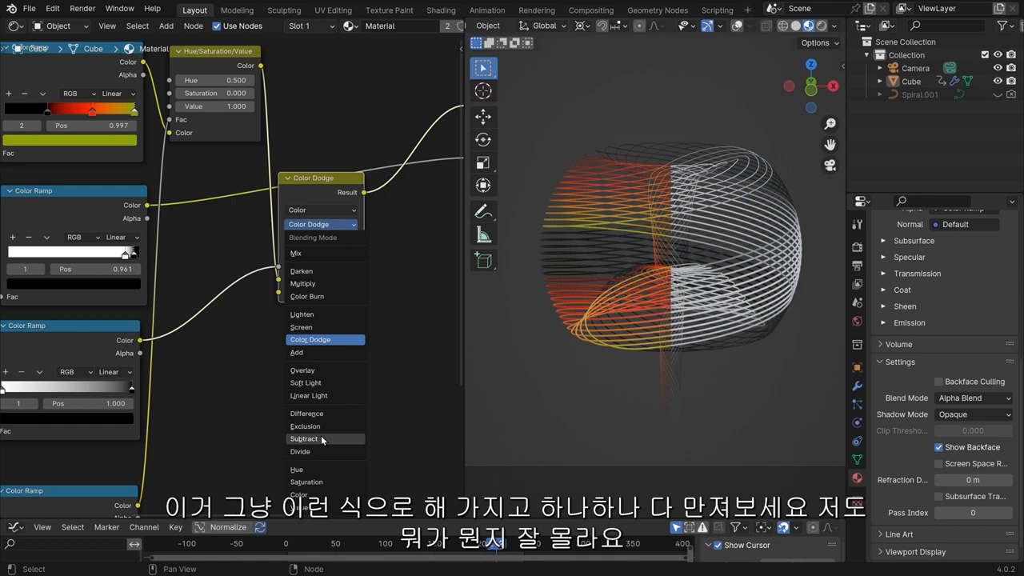
{"action": "left_click", "coordinate": [330, 284]}
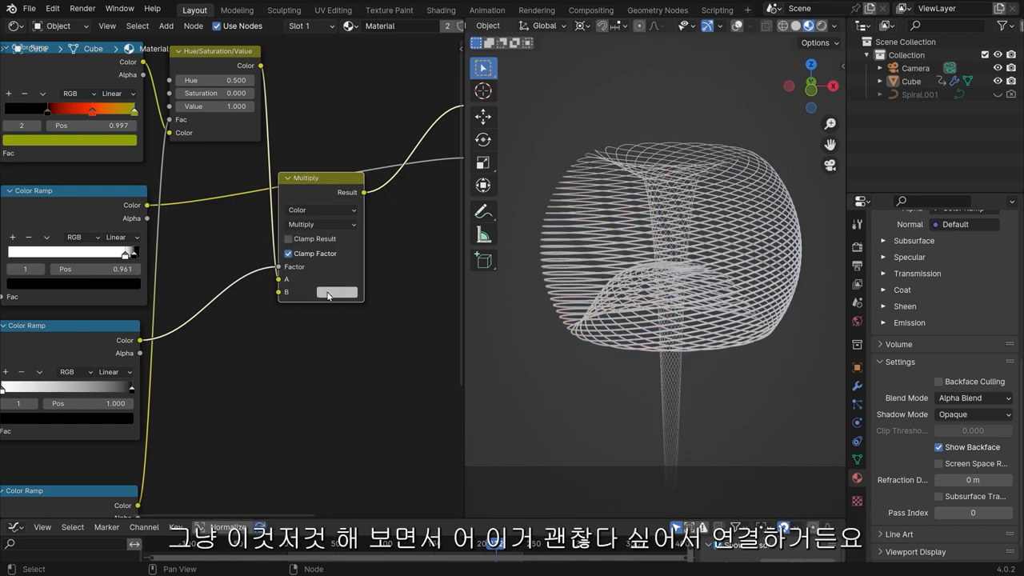
{"action": "left_click", "coordinate": [329, 293]}
{"action": "left_click_drag", "start_coordinate": [383, 179], "coordinate": [291, 241]}
{"action": "left_click", "coordinate": [179, 387]}
{"action": "left_click", "coordinate": [323, 185]}
Step: Duplicate the full-range Color Ramp, turn the copy's end stop green, and connect its Color output to the Multiply node's B input
{"action": "middle_click_drag", "start_coordinate": [157, 274], "coordinate": [236, 236]}
{"action": "left_click_drag", "start_coordinate": [170, 297], "coordinate": [172, 284]}
{"action": "middle_click_drag", "start_coordinate": [172, 285], "coordinate": [197, 243]}
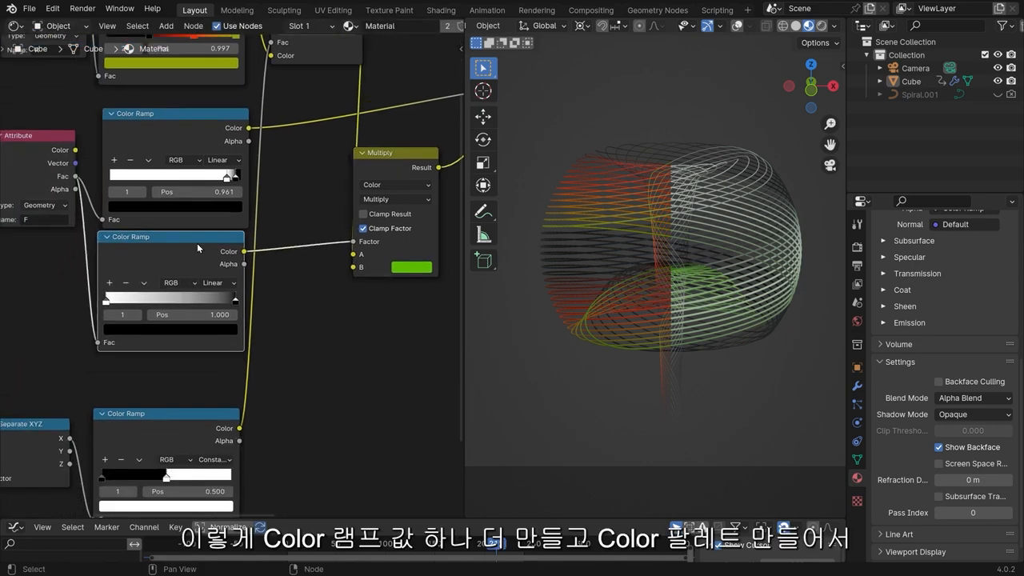
{"action": "key", "text": "shift+d"}
{"action": "left_click", "coordinate": [389, 396]}
{"action": "left_click", "coordinate": [392, 437]}
{"action": "scroll", "coordinate": [416, 276], "scroll_direction": "up", "scroll_amount": 10}
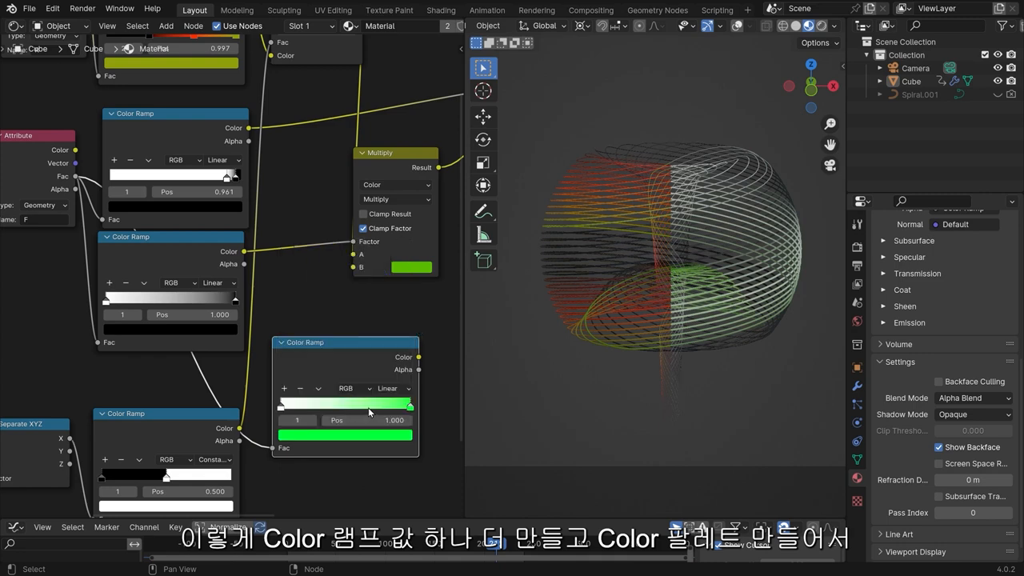
{"action": "left_click_drag", "start_coordinate": [419, 357], "coordinate": [353, 268]}
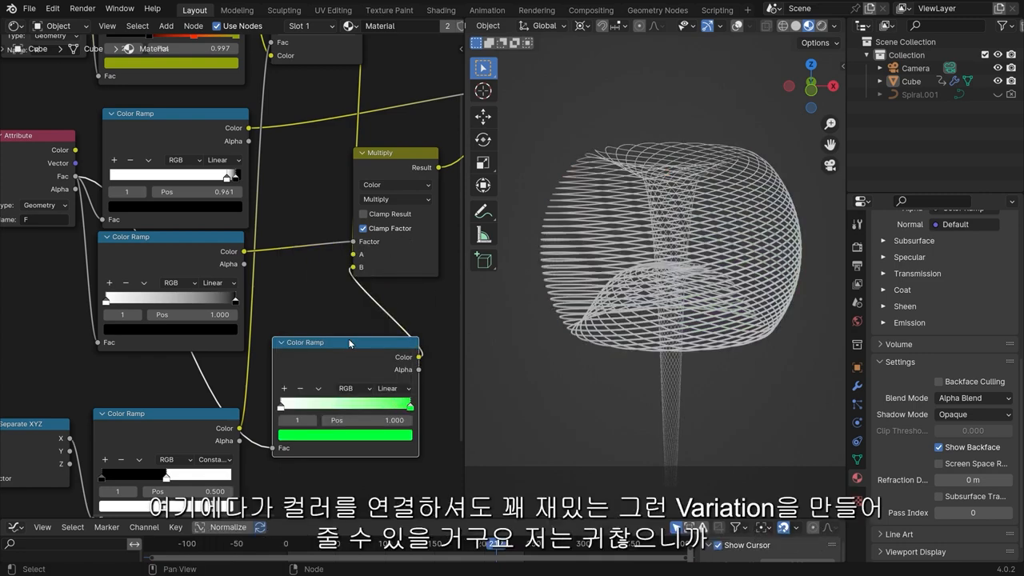
Step: Delete the white-to-green Color Ramp and the Multiply node while keeping Hue/Saturation/Value linked to Base Color
{"action": "left_click_drag", "start_coordinate": [344, 345], "coordinate": [328, 318]}
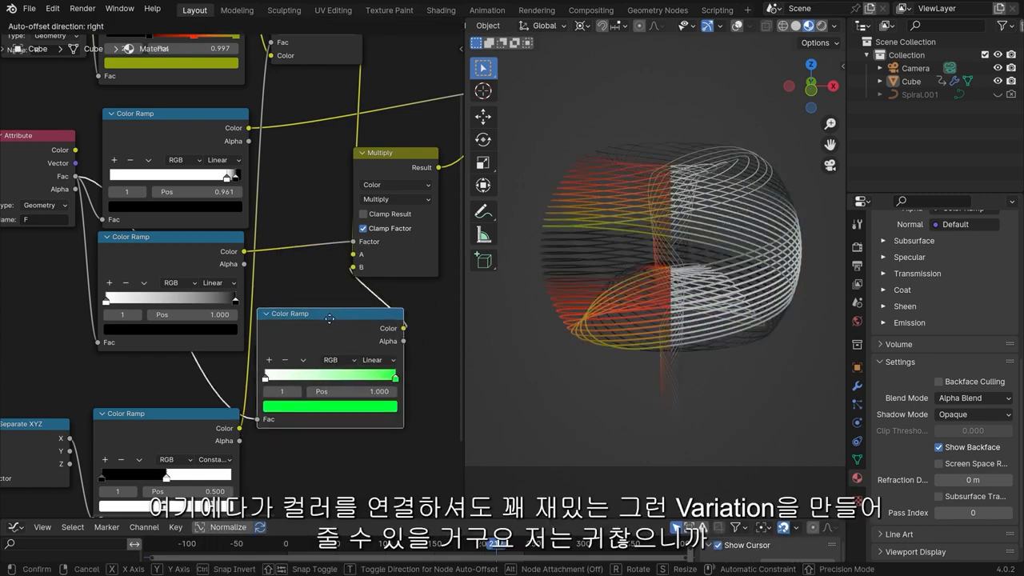
{"action": "key", "text": "ctrl+x"}
{"action": "left_click", "coordinate": [399, 152]}
{"action": "scroll", "coordinate": [399, 152], "scroll_direction": "down", "scroll_amount": 2}
{"action": "middle_click_drag", "start_coordinate": [398, 152], "coordinate": [147, 355]}
{"action": "key", "text": "ctrl+x"}
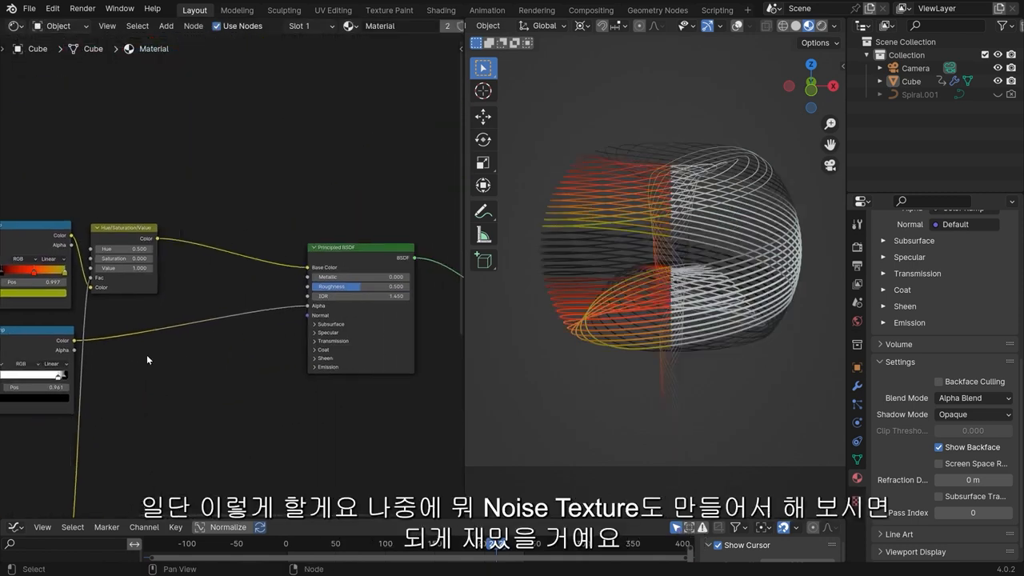
Step: Move the Principled BSDF closer to the Hue/Saturation/Value node to tidy the material's node layout
{"action": "left_click_drag", "start_coordinate": [342, 252], "coordinate": [217, 247]}
{"action": "middle_click_drag", "start_coordinate": [128, 422], "coordinate": [275, 320]}
{"action": "left_click_drag", "start_coordinate": [364, 137], "coordinate": [355, 129]}
{"action": "middle_click_drag", "start_coordinate": [356, 133], "coordinate": [207, 245]}
{"action": "scroll", "coordinate": [273, 269], "scroll_direction": "down", "scroll_amount": 1}
{"action": "scroll", "coordinate": [272, 266], "scroll_direction": "up", "scroll_amount": 4}
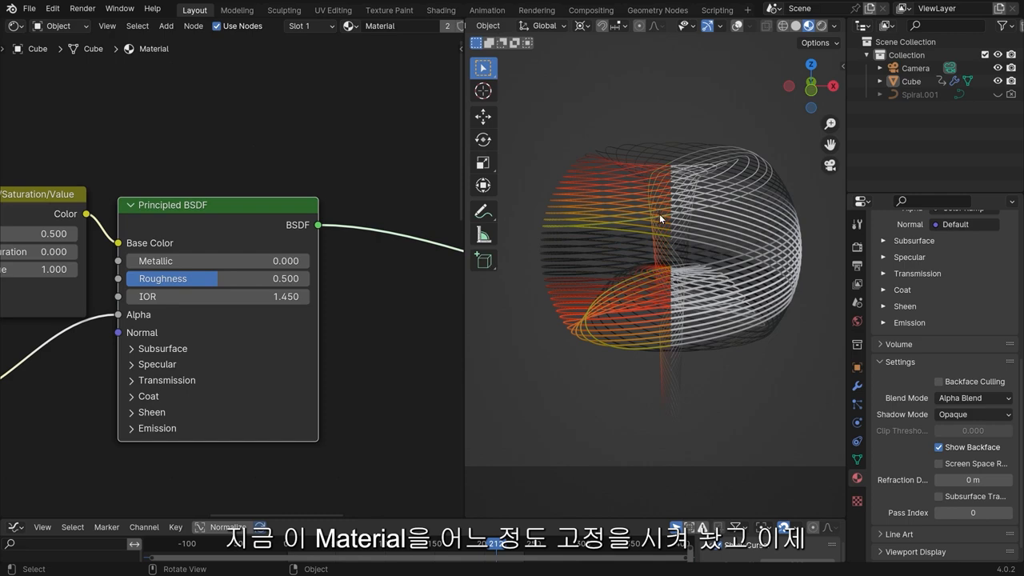
Step: Switch the 3D viewport shading to Rendered
{"action": "scroll", "coordinate": [658, 212], "scroll_direction": "up", "scroll_amount": 2}
{"action": "key", "text": "z"}
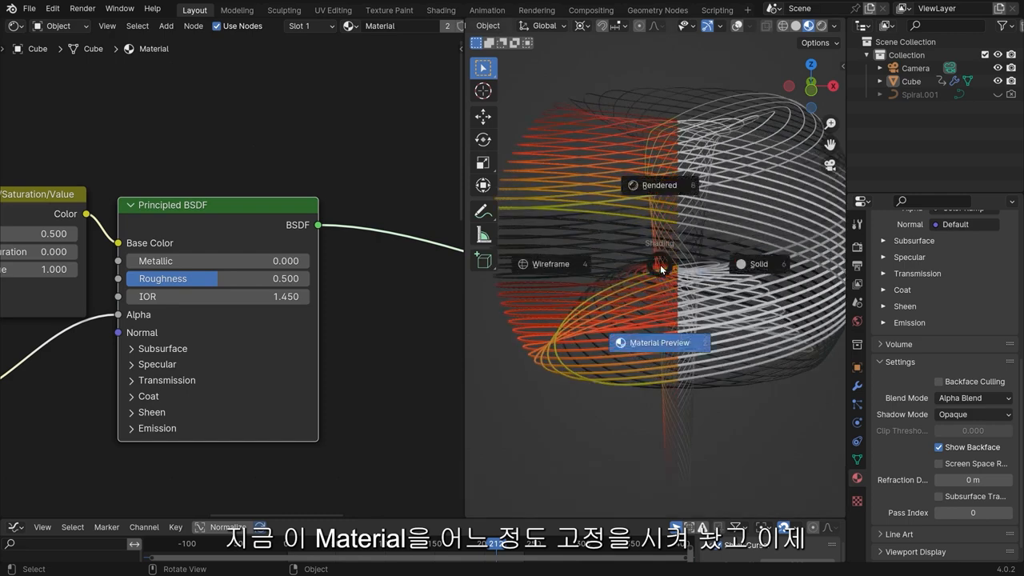
{"action": "left_click", "coordinate": [664, 174]}
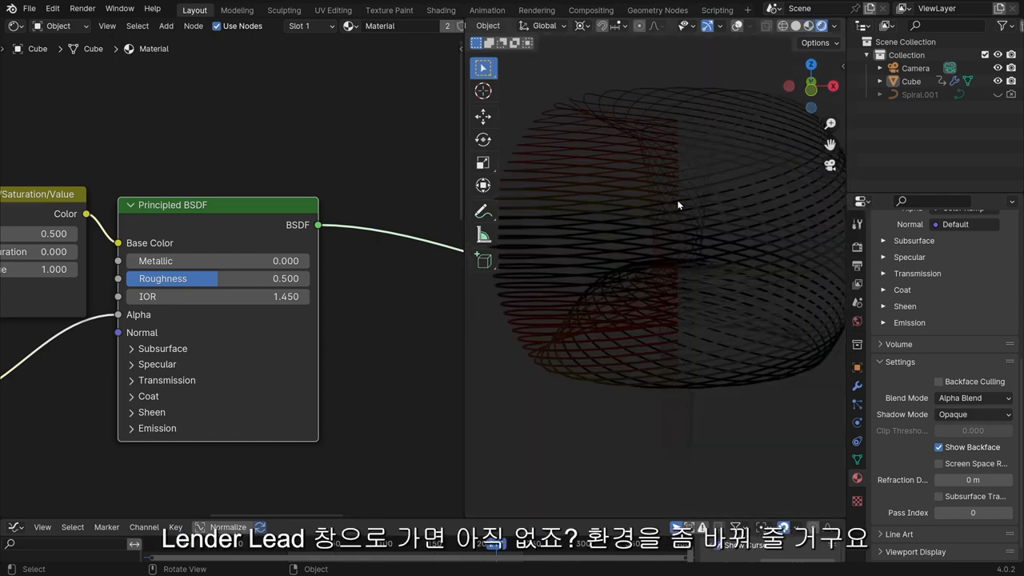
{"action": "scroll", "coordinate": [677, 199], "scroll_direction": "down", "scroll_amount": 1}
Step: Nudge the Principled BSDF node up slightly and switch the Shader Editor to the World shader type
{"action": "left_click_drag", "start_coordinate": [205, 222], "coordinate": [208, 214]}
{"action": "left_click", "coordinate": [207, 122]}
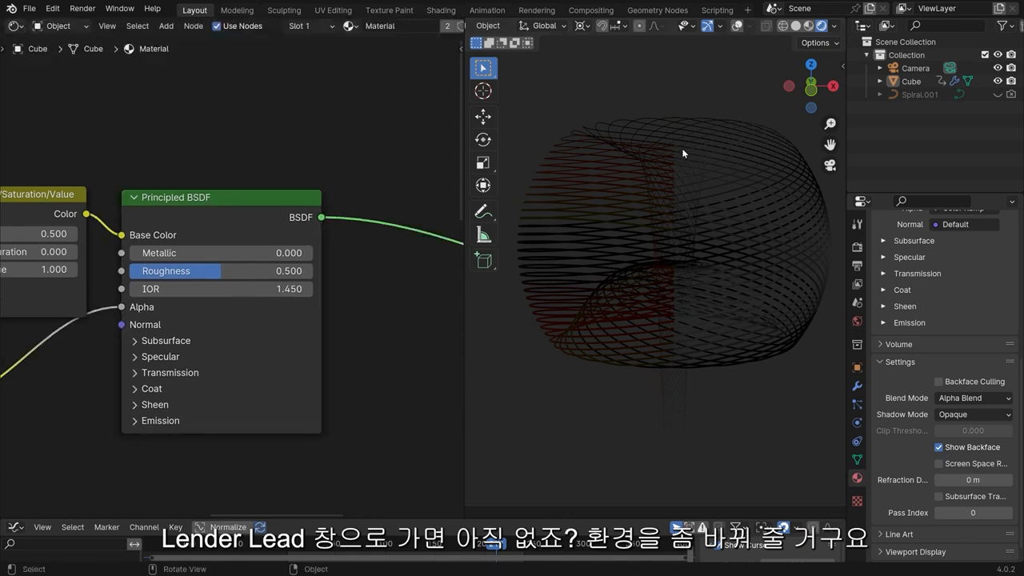
{"action": "left_click", "coordinate": [74, 26]}
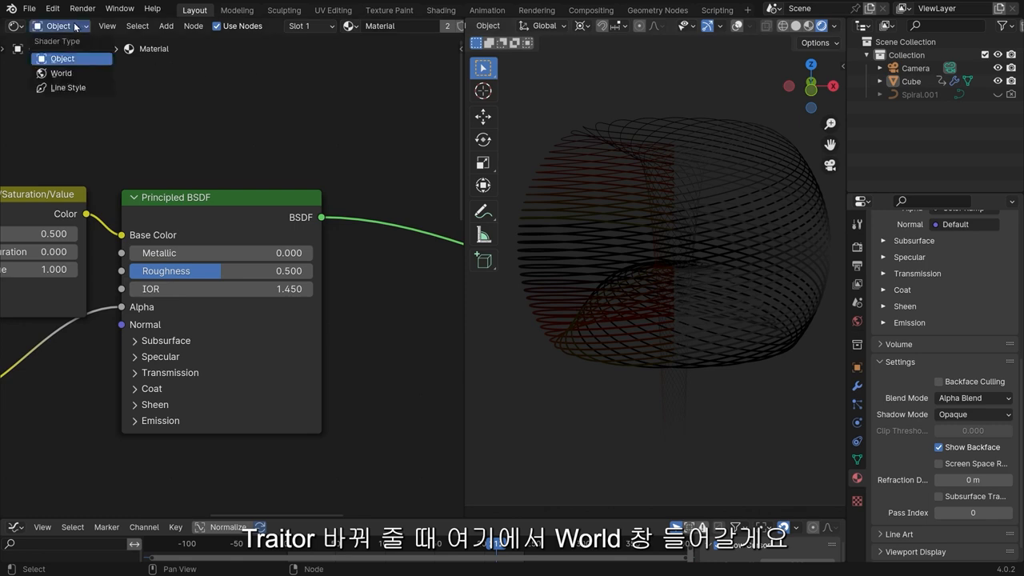
{"action": "left_click", "coordinate": [70, 74]}
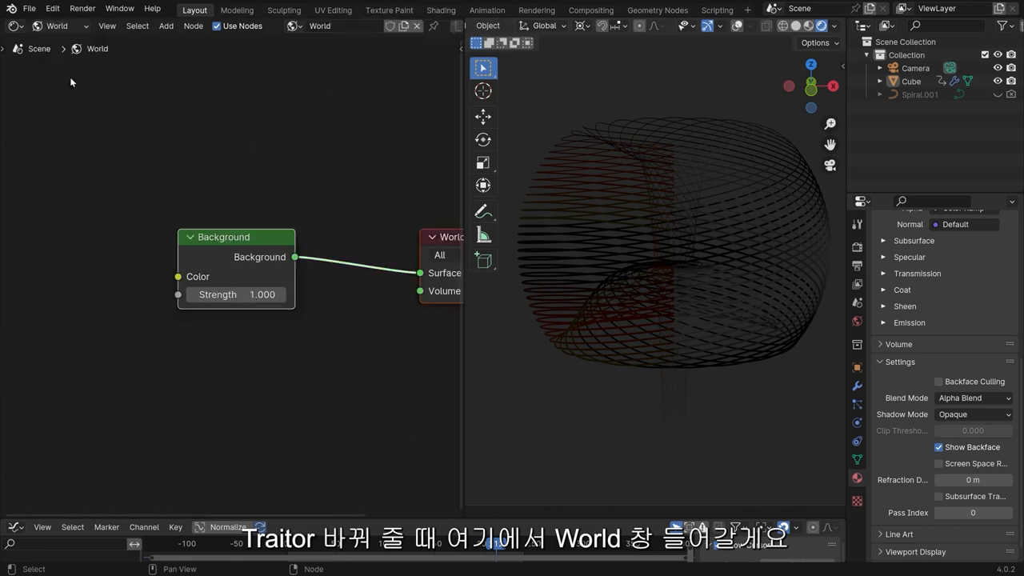
{"action": "middle_click_drag", "start_coordinate": [211, 128], "coordinate": [154, 135]}
{"action": "scroll", "coordinate": [282, 165], "scroll_direction": "down", "scroll_amount": 4}
{"action": "left_click", "coordinate": [283, 167]}
Step: Split the 3D viewport into two areas and change the new one to an Asset Browser
{"action": "left_click_drag", "start_coordinate": [468, 21], "coordinate": [485, 232]}
{"action": "scroll", "coordinate": [483, 31], "scroll_direction": "up", "scroll_amount": 3}
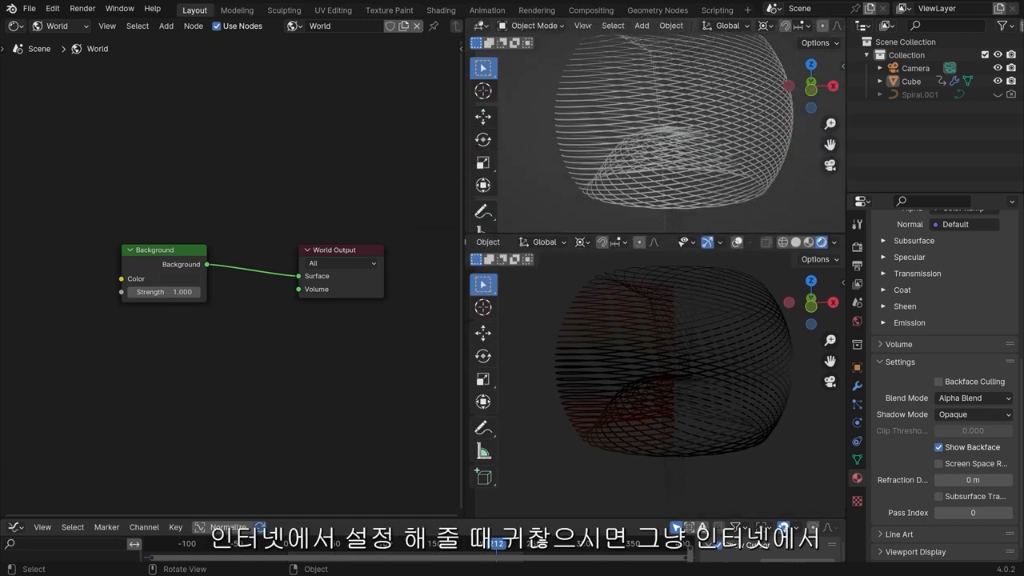
{"action": "left_click", "coordinate": [483, 27]}
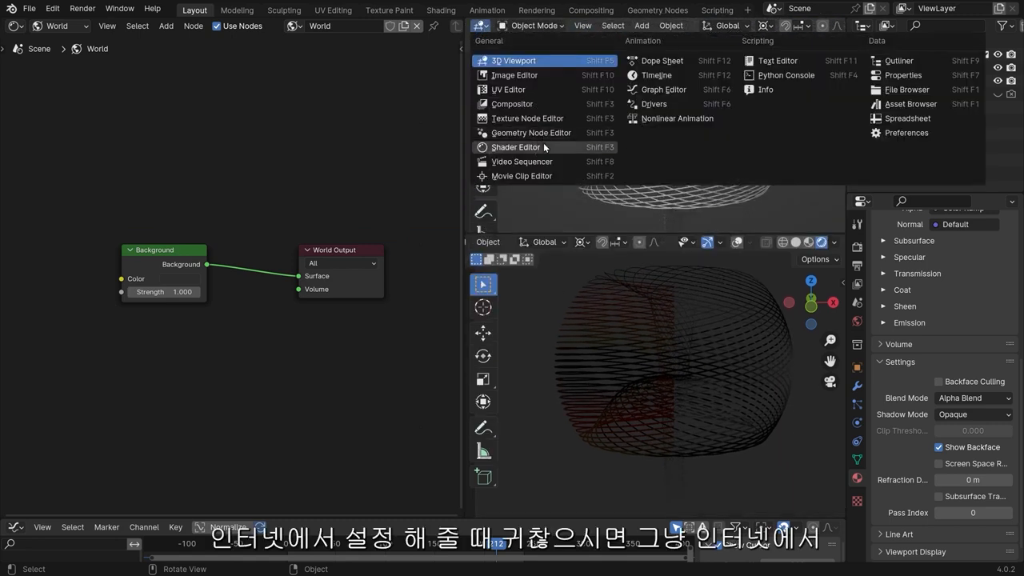
{"action": "left_click", "coordinate": [940, 105]}
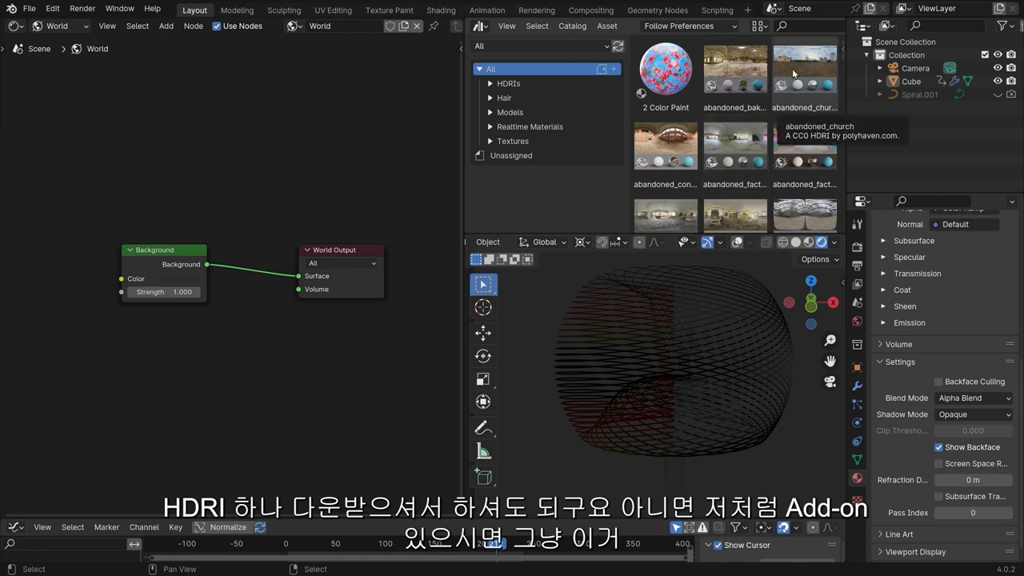
Step: Apply the abandoned_church HDRI asset to the scene as the world, and close the Asset Browser area
{"action": "left_click_drag", "start_coordinate": [793, 73], "coordinate": [552, 282]}
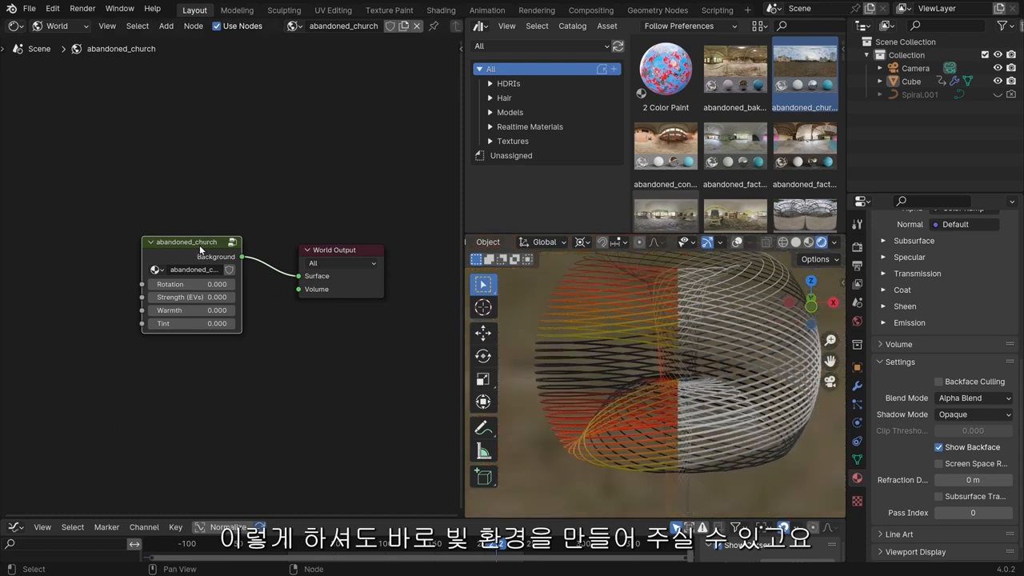
{"action": "left_click_drag", "start_coordinate": [466, 232], "coordinate": [468, 220]}
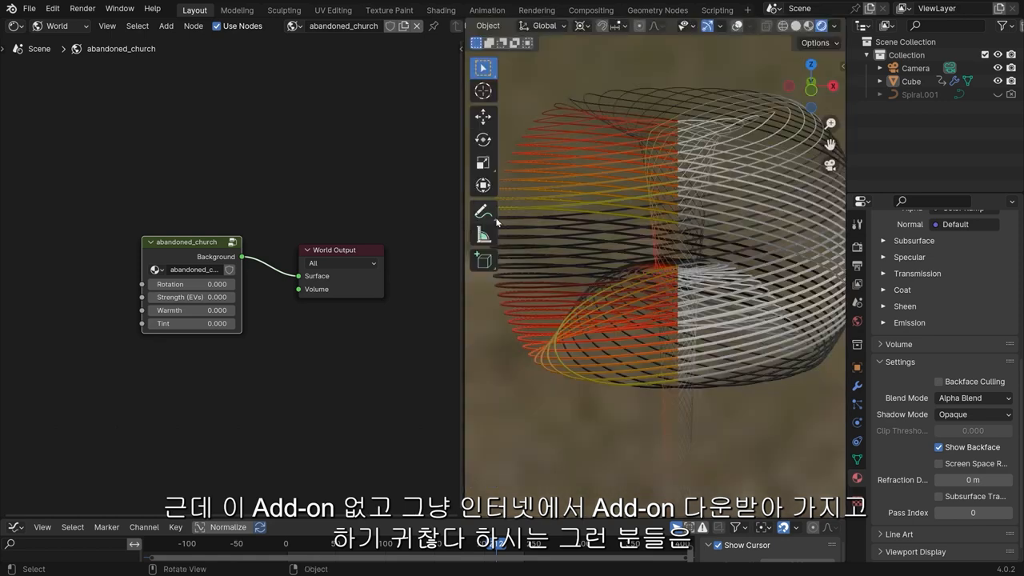
{"action": "left_click_drag", "start_coordinate": [199, 252], "coordinate": [187, 262]}
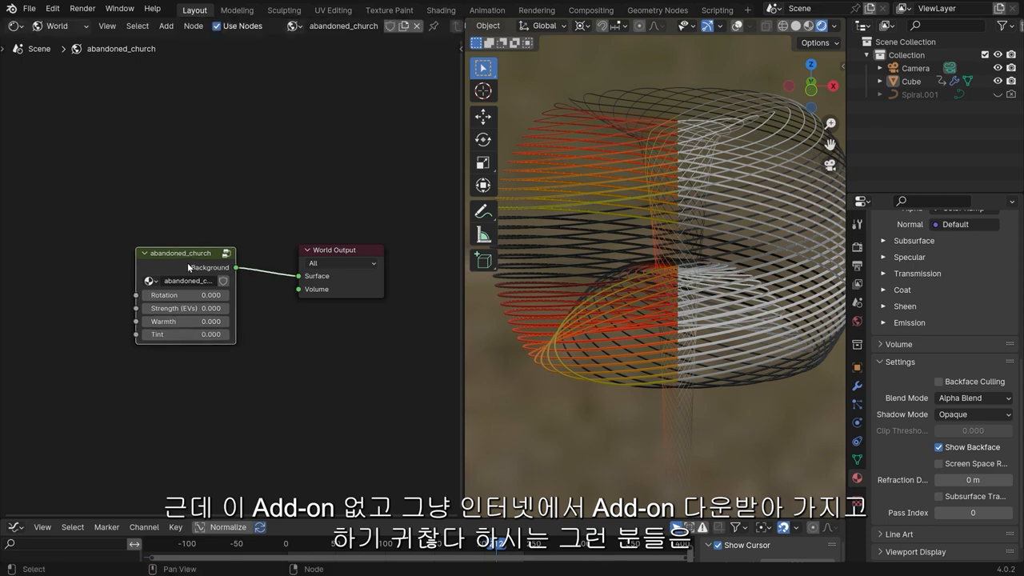
Step: Replace the abandoned_church node with a Background node and connect it to the World Output's Surface input
{"action": "key", "text": "x"}
{"action": "key", "text": "shift+a"}
{"action": "left_click", "coordinate": [151, 224]}
{"action": "type", "text": "back"}
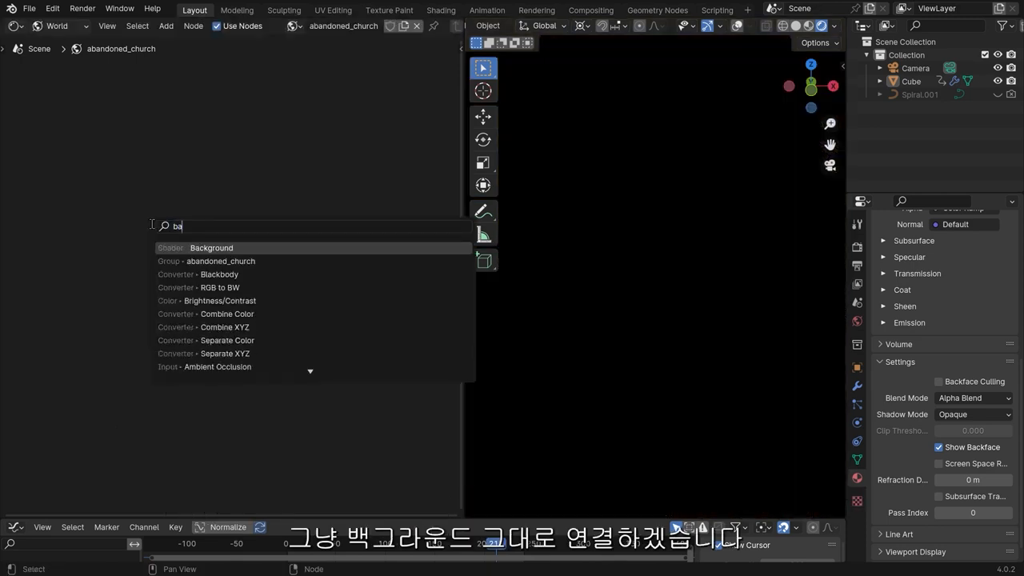
{"action": "key", "text": "Return"}
{"action": "left_click", "coordinate": [126, 289]}
{"action": "left_click_drag", "start_coordinate": [210, 309], "coordinate": [299, 276]}
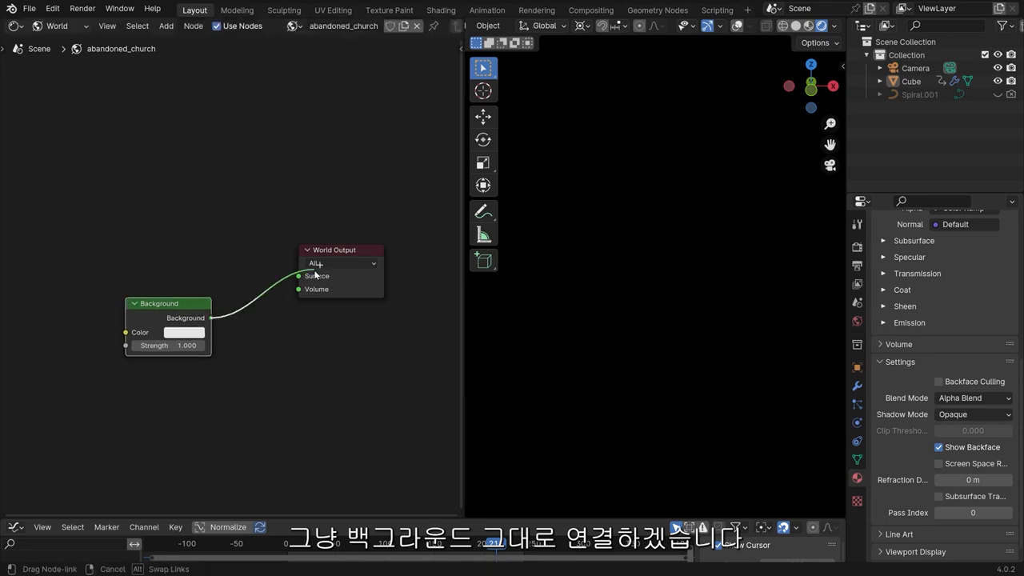
Step: Set the Background node's colour to white and look at the spiral through the camera
{"action": "left_click", "coordinate": [175, 324]}
{"action": "left_click", "coordinate": [285, 224]}
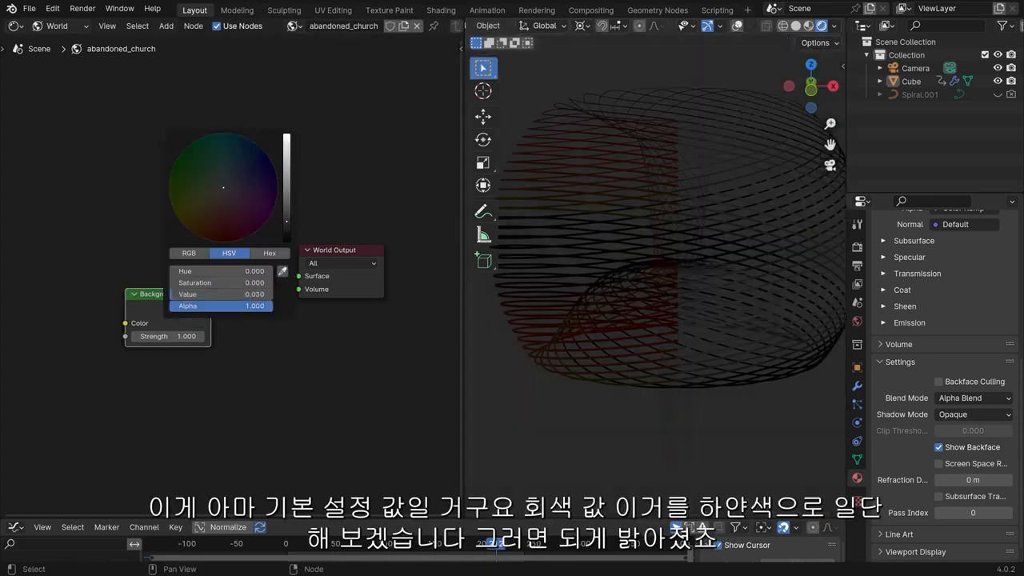
{"action": "left_click_drag", "start_coordinate": [152, 321], "coordinate": [82, 281]}
{"action": "left_click", "coordinate": [113, 278]}
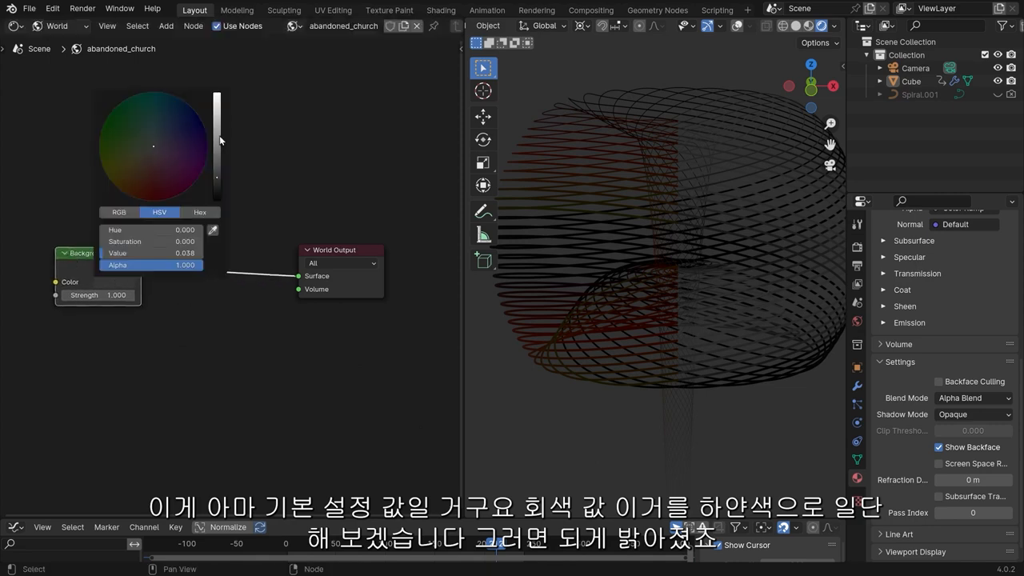
{"action": "left_click_drag", "start_coordinate": [221, 140], "coordinate": [217, 95]}
{"action": "key", "text": "KP_0"}
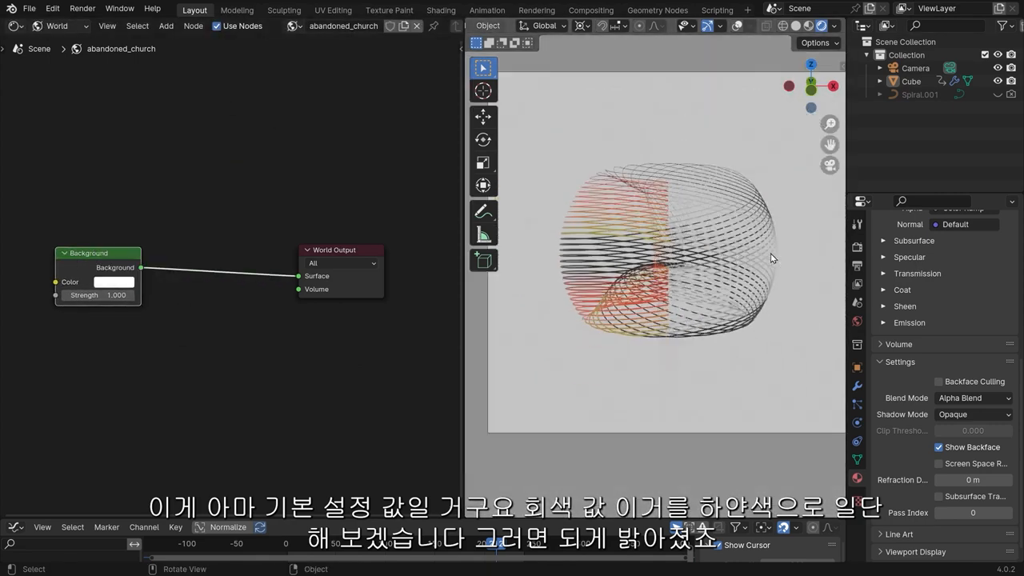
{"action": "scroll", "coordinate": [630, 245], "scroll_direction": "up", "scroll_amount": 2}
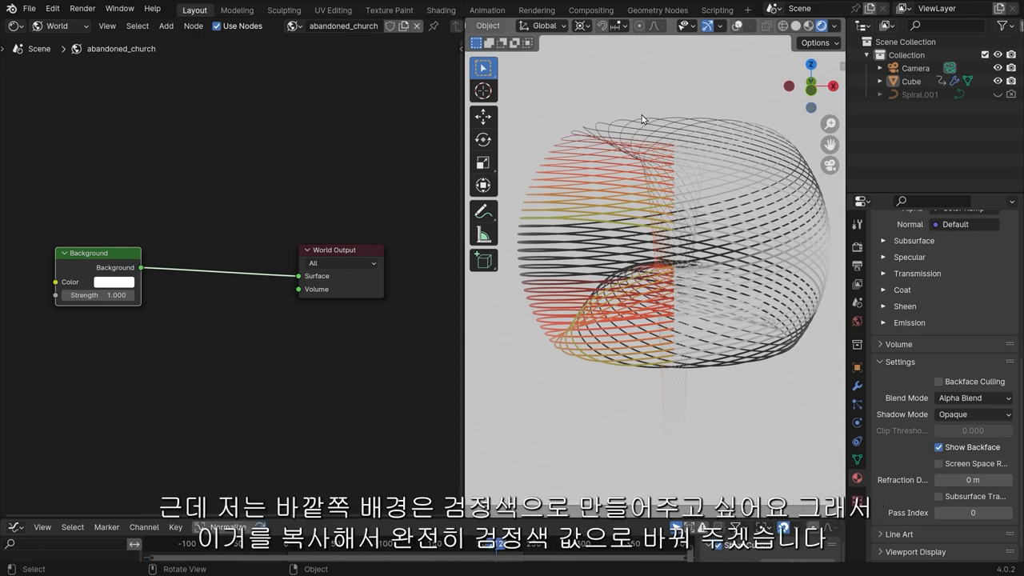
Step: Duplicate the Background node, make the copy black with strength 0, and connect it to the World Output's Surface input
{"action": "left_click_drag", "start_coordinate": [98, 265], "coordinate": [104, 343]}
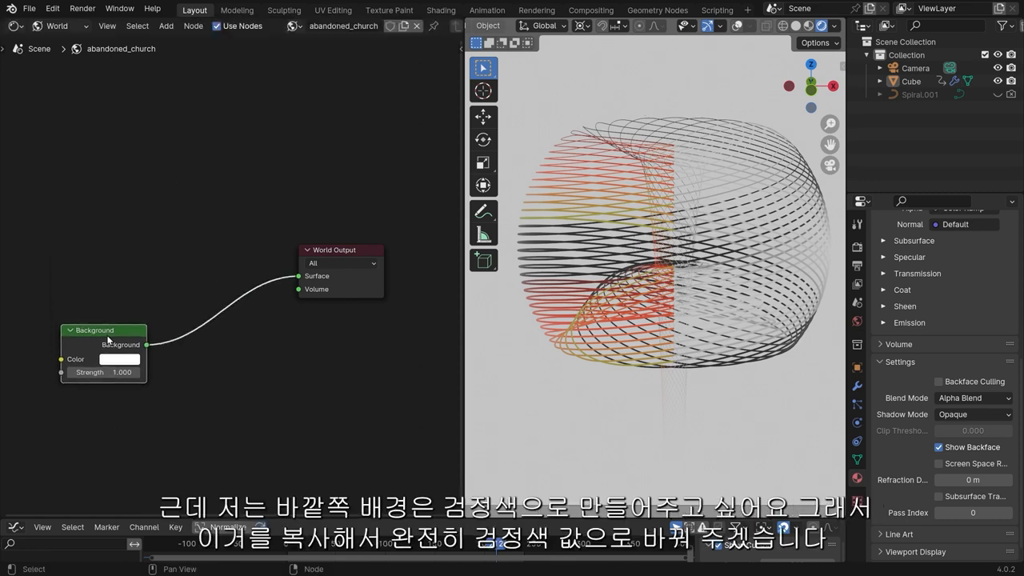
{"action": "key", "text": "shift+d"}
{"action": "left_click", "coordinate": [110, 240]}
{"action": "left_click", "coordinate": [124, 264]}
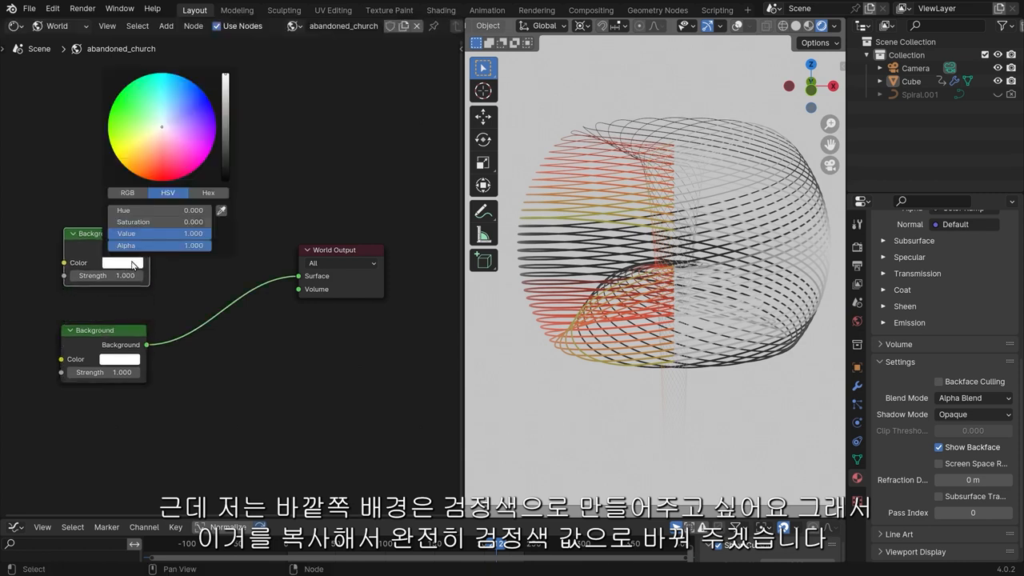
{"action": "left_click", "coordinate": [225, 178]}
{"action": "left_click_drag", "start_coordinate": [150, 249], "coordinate": [299, 277]}
{"action": "left_click", "coordinate": [105, 275]}
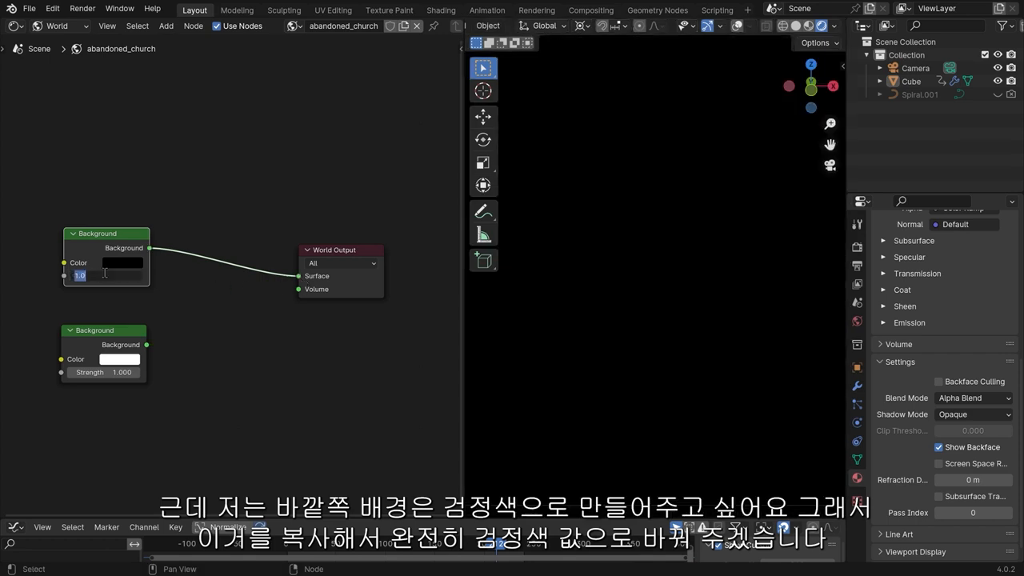
{"action": "type", "text": "0"}
{"action": "key", "text": "Return"}
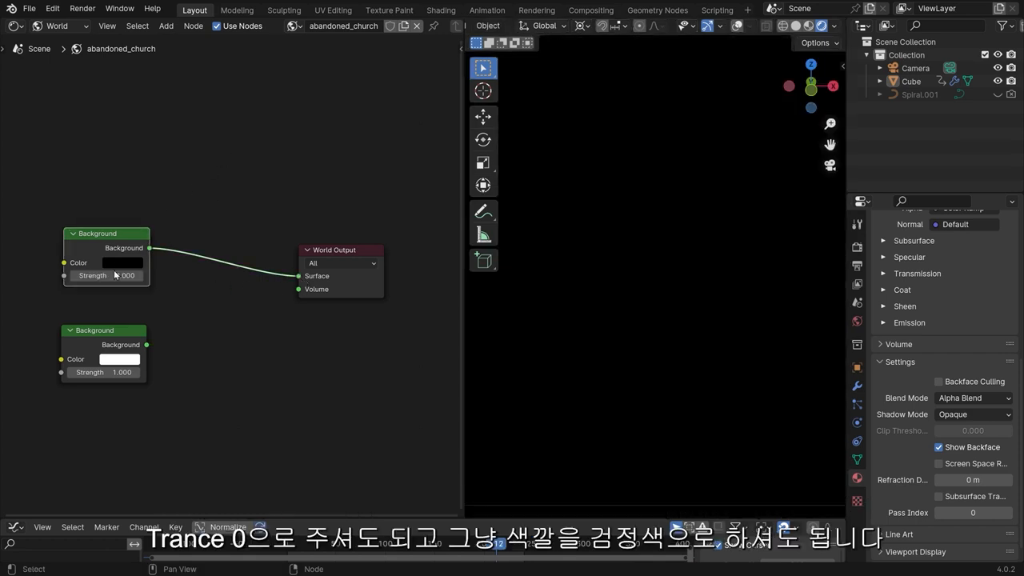
Step: Combine the black and white Background nodes through a Mix Shader into the World Output, and tidy the node layout
{"action": "left_click", "coordinate": [159, 318]}
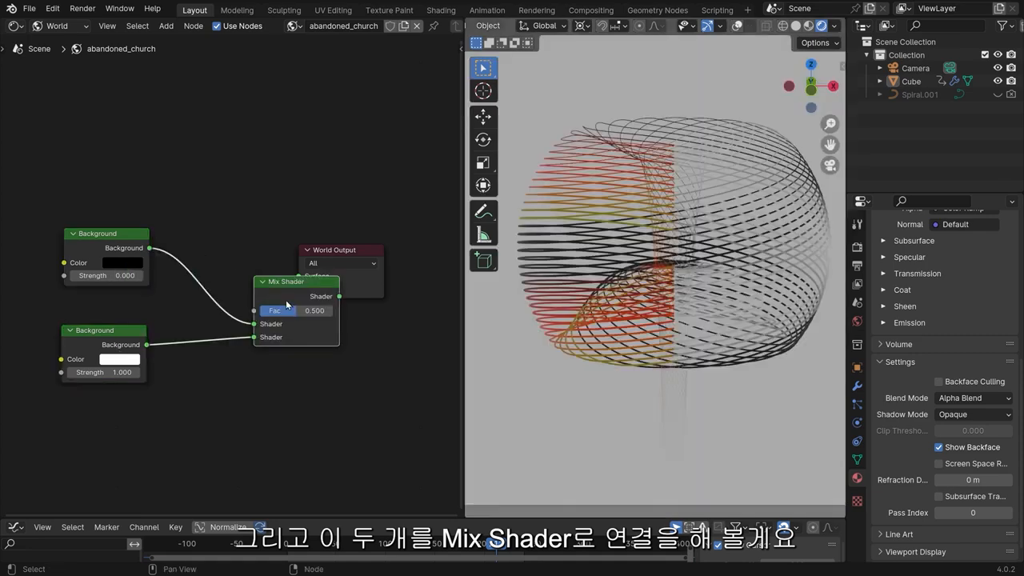
{"action": "left_click_drag", "start_coordinate": [290, 278], "coordinate": [312, 272]}
{"action": "left_click_drag", "start_coordinate": [48, 206], "coordinate": [137, 411]}
{"action": "left_click_drag", "start_coordinate": [104, 238], "coordinate": [113, 285]}
{"action": "left_click", "coordinate": [201, 224]}
Step: Vary the Mix Shader factor between 0 and 1 to compare the two backgrounds, and space out the nodes
{"action": "left_click_drag", "start_coordinate": [303, 303], "coordinate": [181, 319]}
{"action": "left_click_drag", "start_coordinate": [125, 357], "coordinate": [118, 366]}
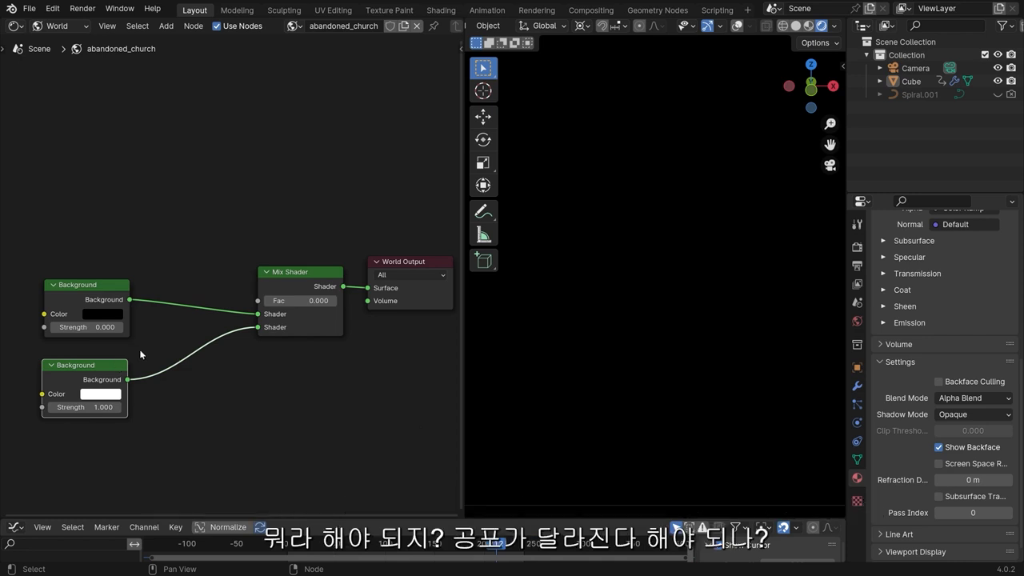
{"action": "left_click_drag", "start_coordinate": [116, 293], "coordinate": [113, 302]}
{"action": "left_click_drag", "start_coordinate": [73, 257], "coordinate": [105, 336]}
{"action": "left_click_drag", "start_coordinate": [276, 301], "coordinate": [308, 300]}
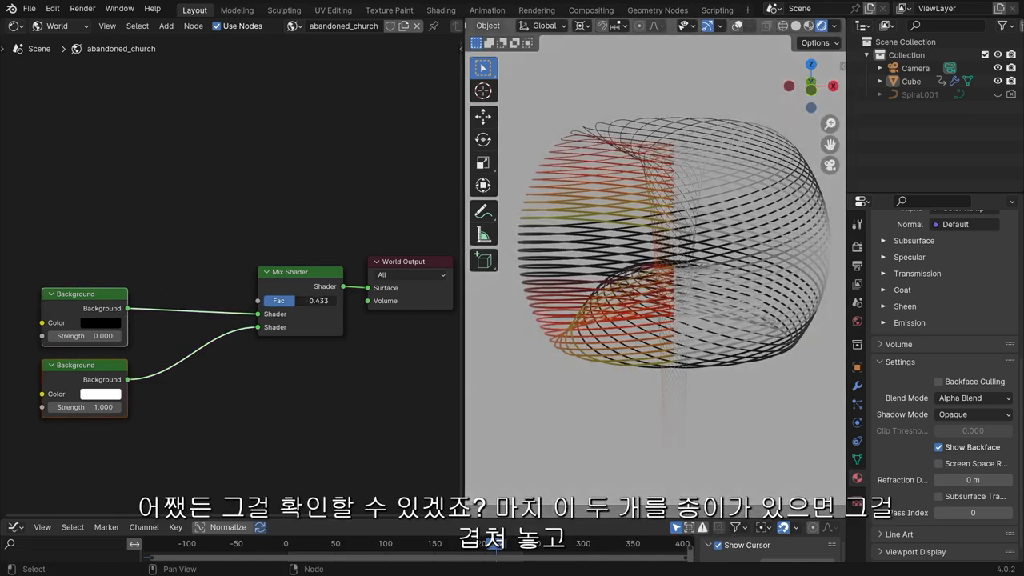
{"action": "left_click", "coordinate": [65, 298]}
{"action": "left_click_drag", "start_coordinate": [97, 378], "coordinate": [96, 394]}
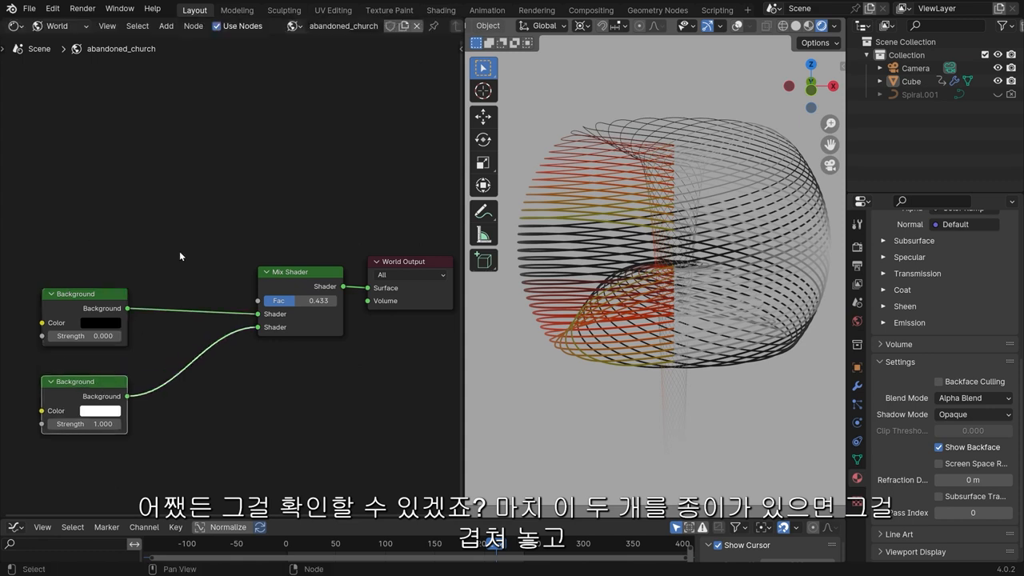
{"action": "mouse_move", "coordinate": [290, 278]}
{"action": "left_mouse_down"}
{"action": "mouse_move", "coordinate": [282, 271]}
{"action": "mouse_move", "coordinate": [296, 301]}
{"action": "mouse_move", "coordinate": [308, 301]}
{"action": "mouse_move", "coordinate": [246, 296]}
{"action": "mouse_move", "coordinate": [308, 296]}
{"action": "mouse_move", "coordinate": [294, 270]}
{"action": "left_mouse_up"}
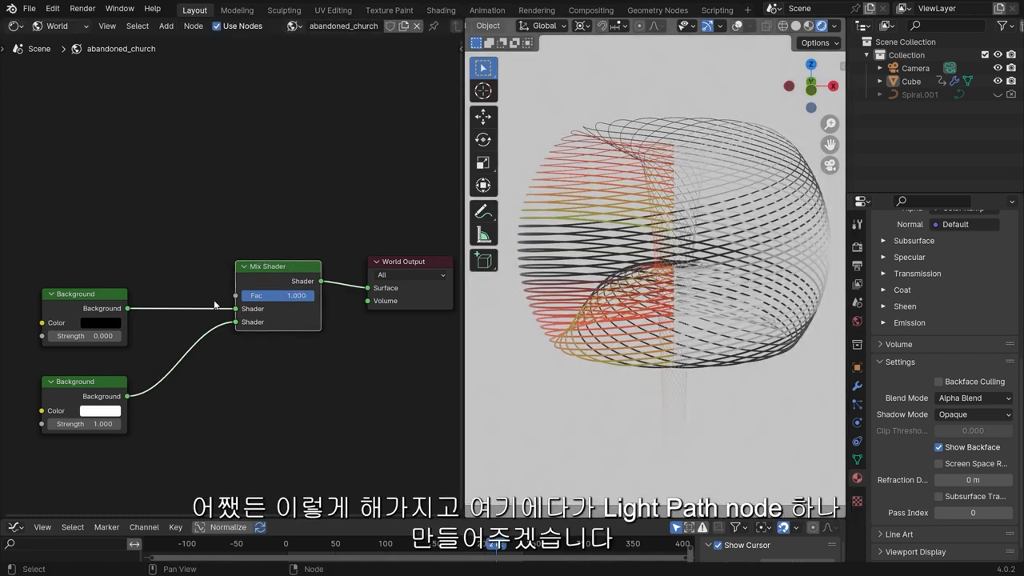
Step: Add a Light Path node above the Background nodes and connect its Is Camera Ray output to the Mix Shader's Fac
{"action": "middle_click_drag", "start_coordinate": [160, 187], "coordinate": [229, 230]}
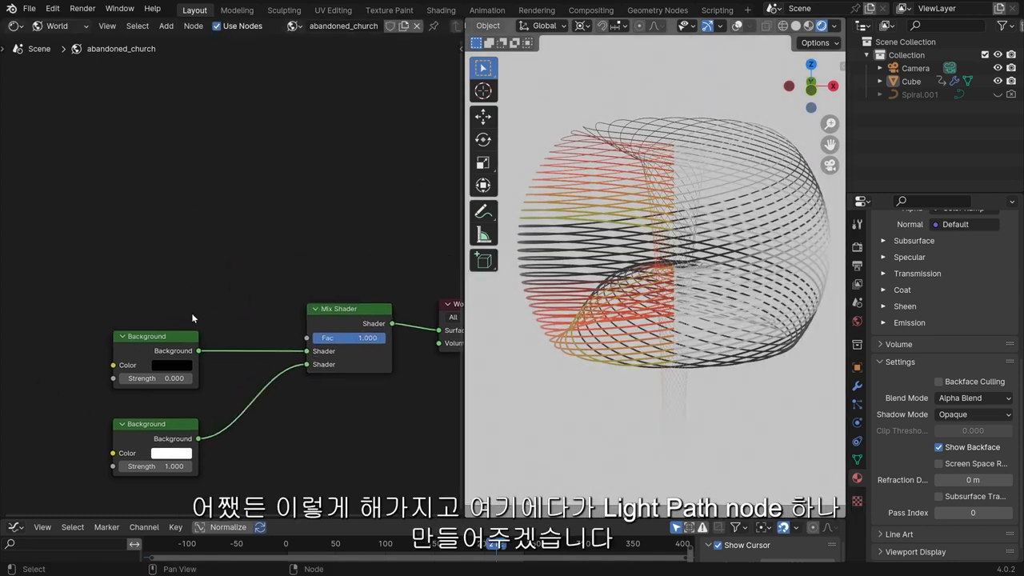
{"action": "key", "text": "shift+a"}
{"action": "left_click", "coordinate": [208, 200]}
{"action": "type", "text": "l"}
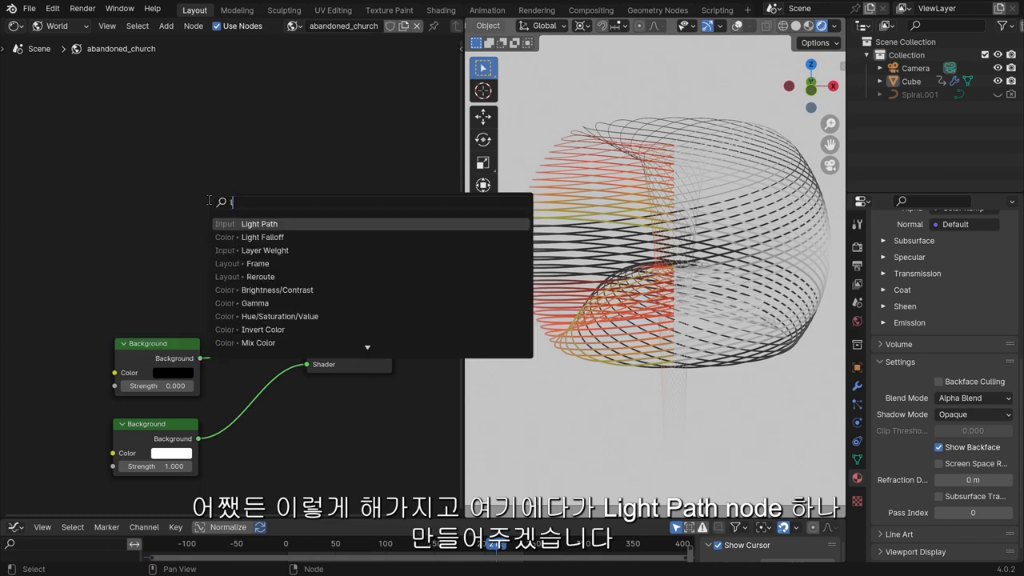
{"action": "key", "text": "Return"}
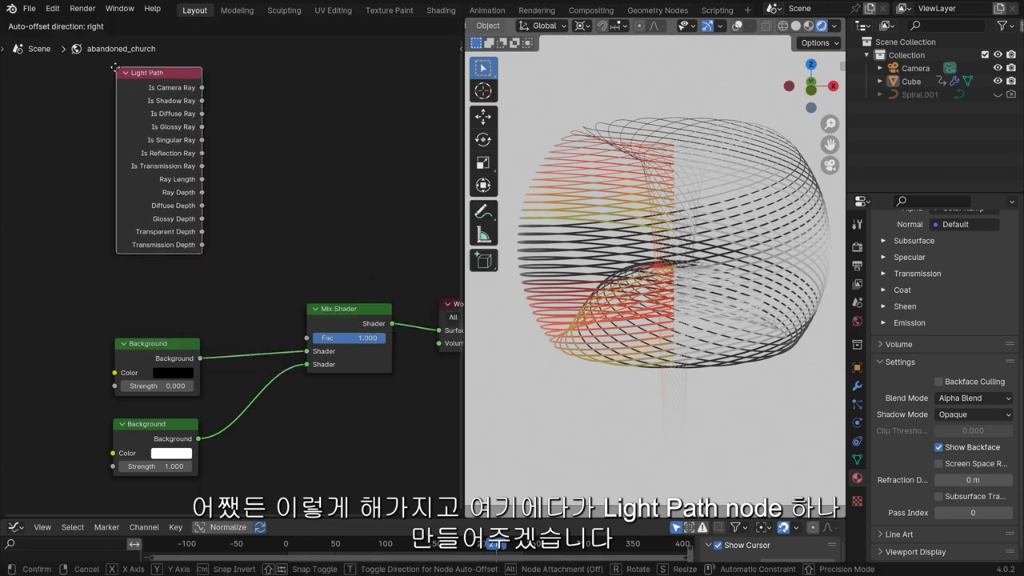
{"action": "left_click", "coordinate": [139, 126]}
{"action": "left_click_drag", "start_coordinate": [200, 142], "coordinate": [305, 343]}
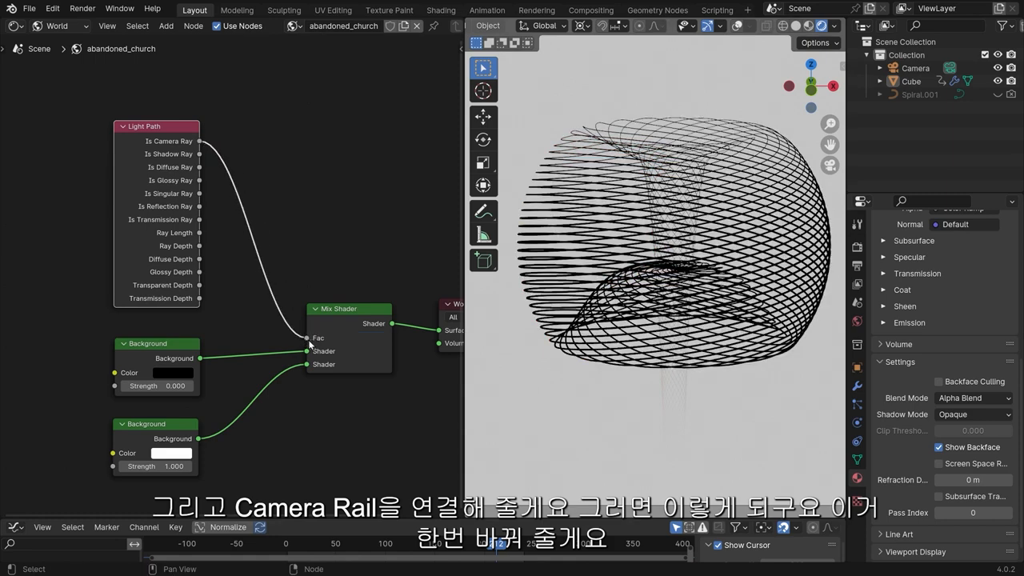
Step: Swap the Mix Shader inputs so white feeds the first and black the second, and reorder the Background nodes to match
{"action": "left_click_drag", "start_coordinate": [307, 352], "coordinate": [307, 364]}
{"action": "left_click_drag", "start_coordinate": [197, 439], "coordinate": [308, 351]}
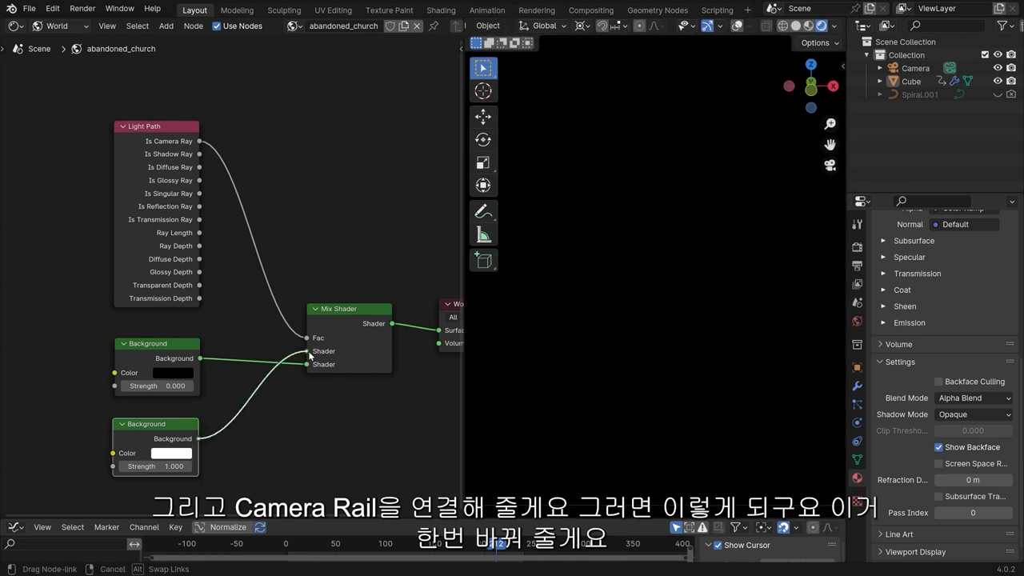
{"action": "left_click_drag", "start_coordinate": [182, 355], "coordinate": [160, 353]}
{"action": "left_click_drag", "start_coordinate": [152, 470], "coordinate": [154, 415]}
{"action": "key", "text": "KP_0"}
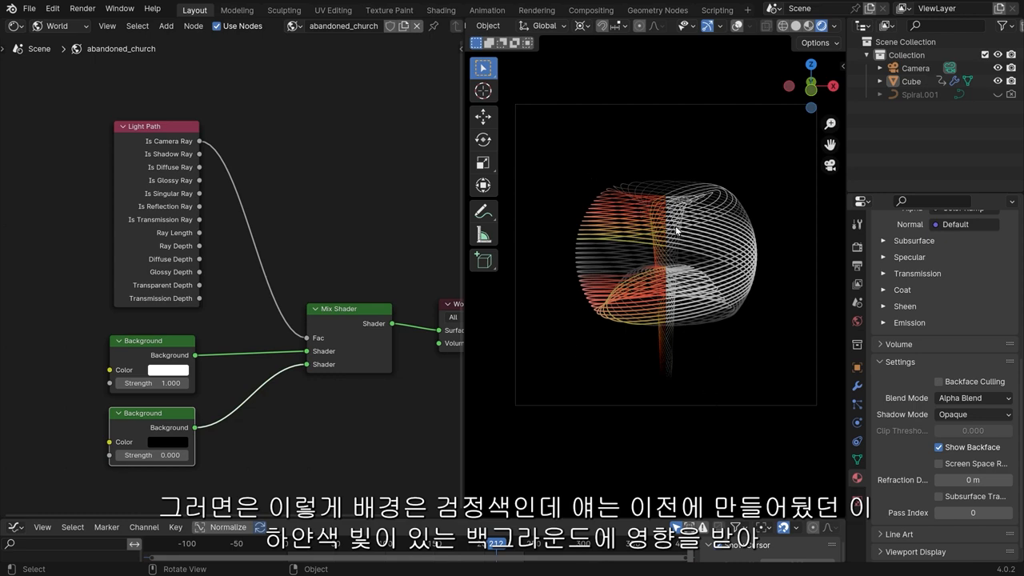
Step: Examine how the spiral is lit against the black background and the Light Path node's Is Camera Ray link
{"action": "scroll", "coordinate": [679, 235], "scroll_direction": "up", "scroll_amount": 3}
{"action": "left_click_drag", "start_coordinate": [164, 343], "coordinate": [165, 334]}
{"action": "scroll", "coordinate": [639, 233], "scroll_direction": "up", "scroll_amount": 3}
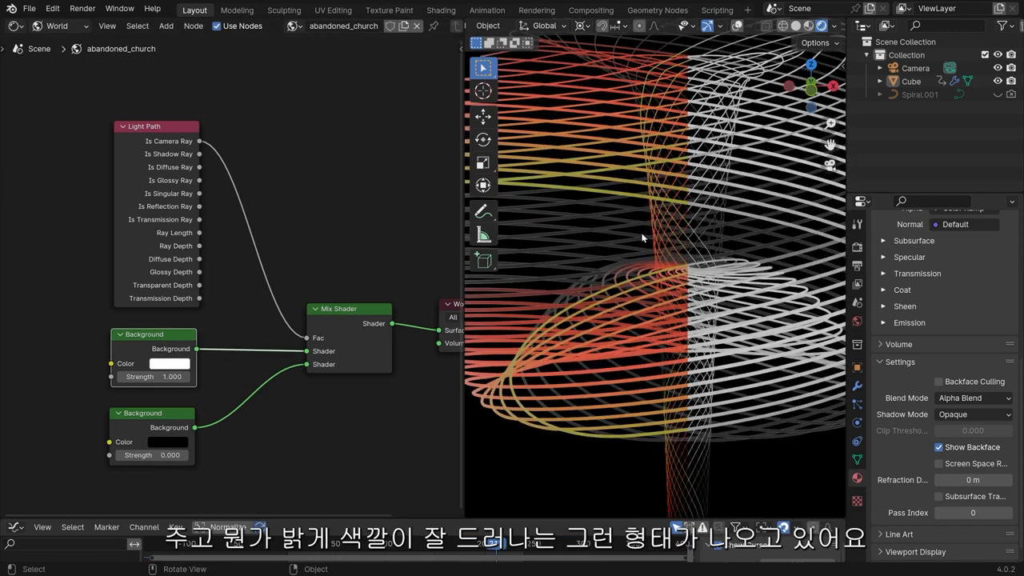
{"action": "scroll", "coordinate": [641, 232], "scroll_direction": "down", "scroll_amount": 2}
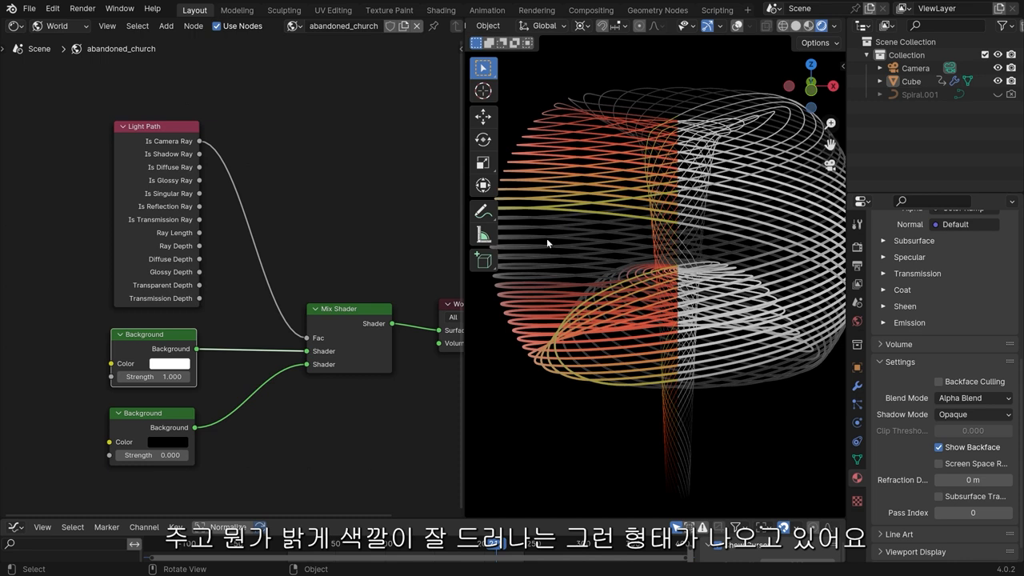
{"action": "left_click_drag", "start_coordinate": [183, 133], "coordinate": [177, 127]}
{"action": "scroll", "coordinate": [205, 135], "scroll_direction": "up", "scroll_amount": 2}
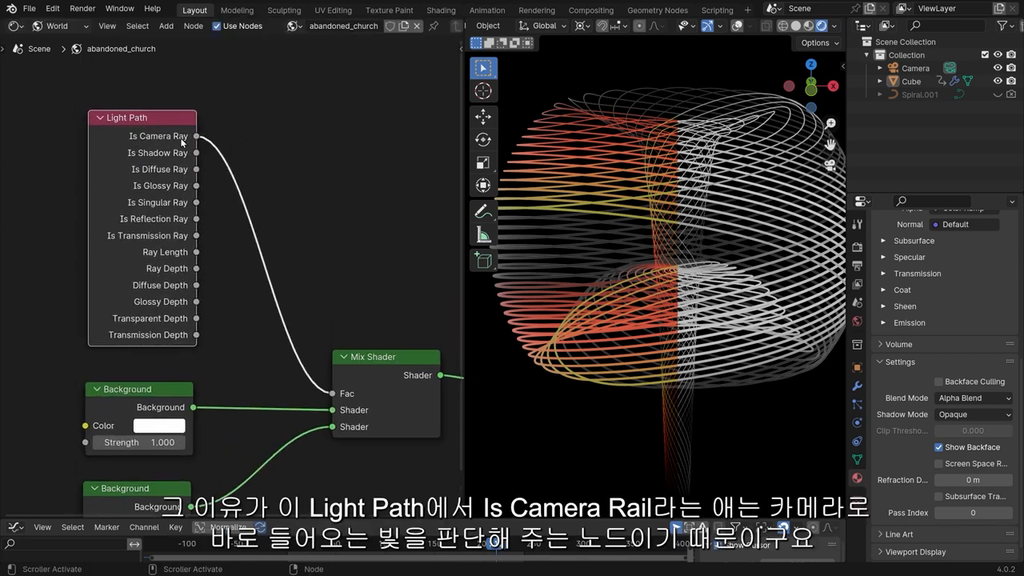
{"action": "scroll", "coordinate": [206, 138], "scroll_direction": "down", "scroll_amount": 1}
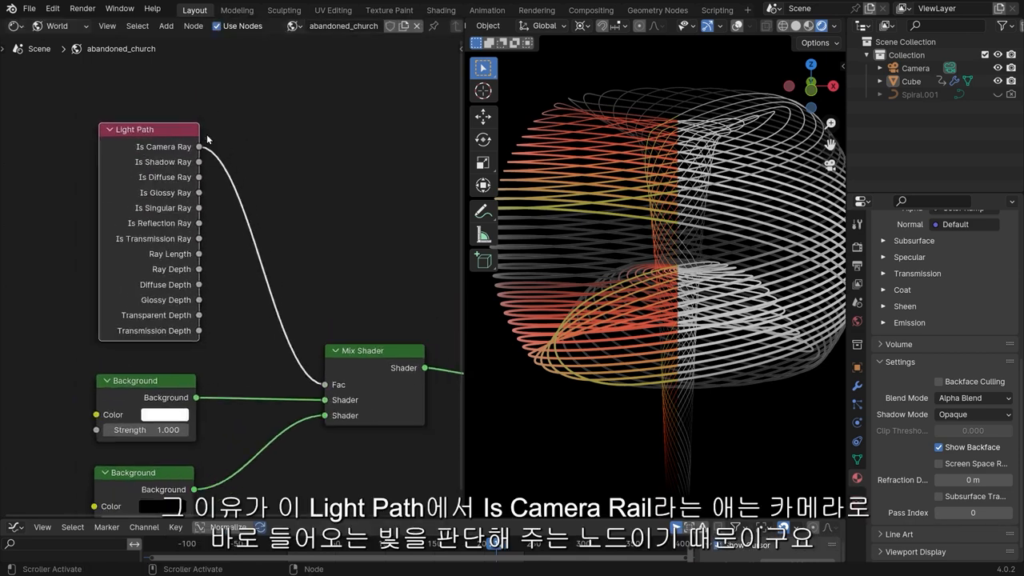
{"action": "left_click_drag", "start_coordinate": [181, 140], "coordinate": [180, 142]}
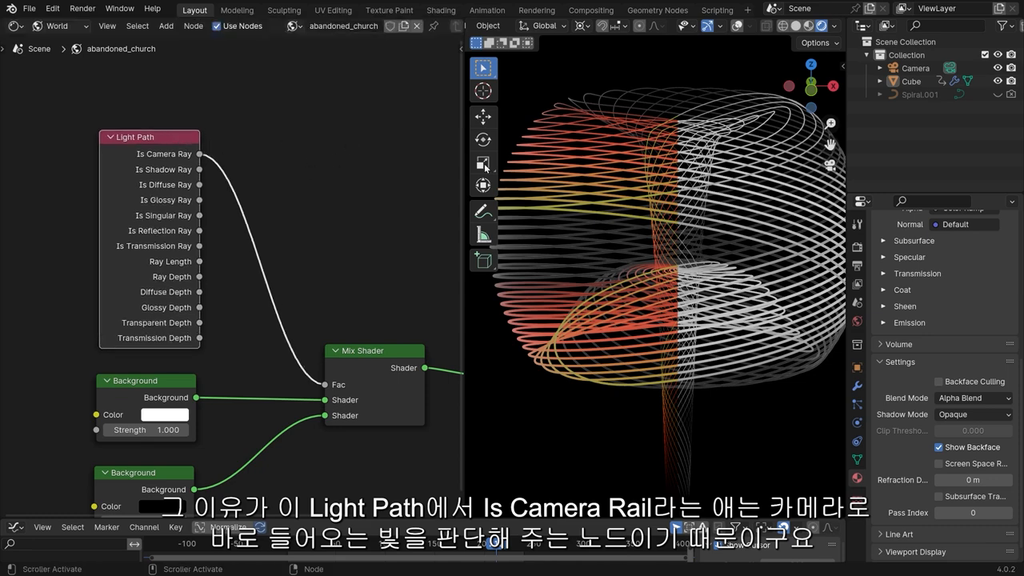
{"action": "scroll", "coordinate": [704, 185], "scroll_direction": "down", "scroll_amount": 3}
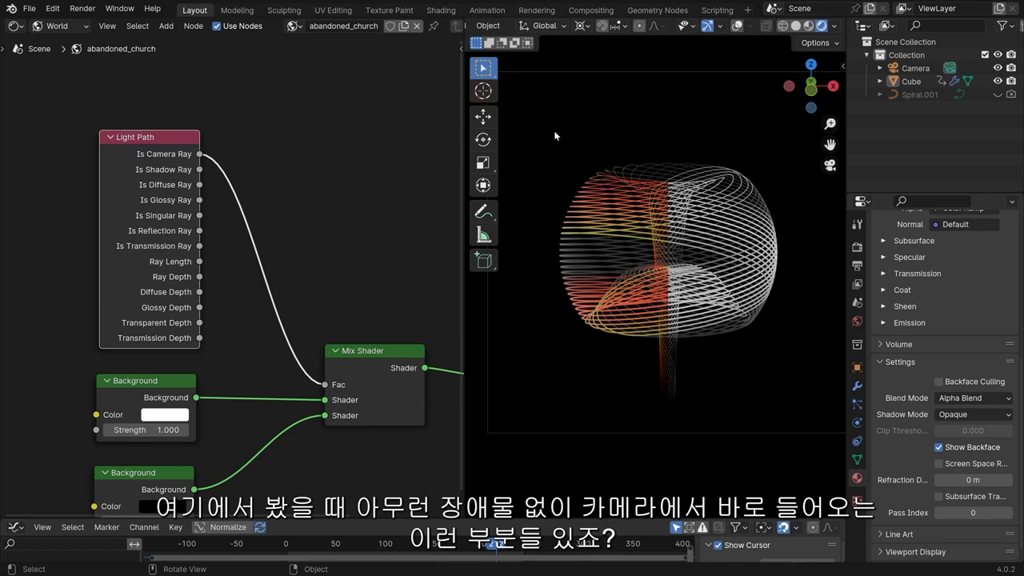
Step: Activate the Annotate tool and inspect the spiral in Solid and Material Preview shading
{"action": "key", "text": "shift+space"}
{"action": "left_click", "coordinate": [523, 216]}
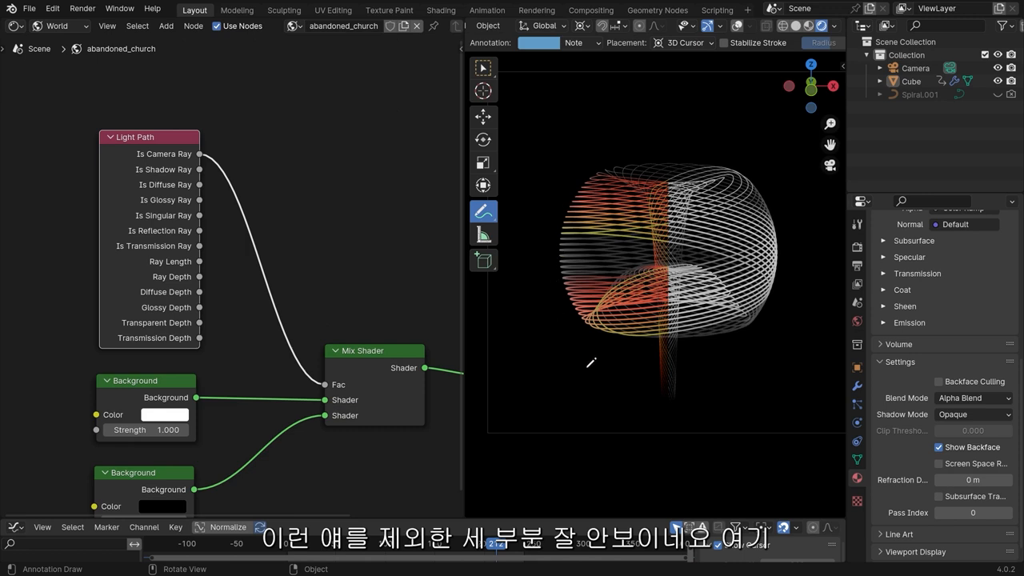
{"action": "key", "text": "z"}
{"action": "left_click", "coordinate": [668, 248]}
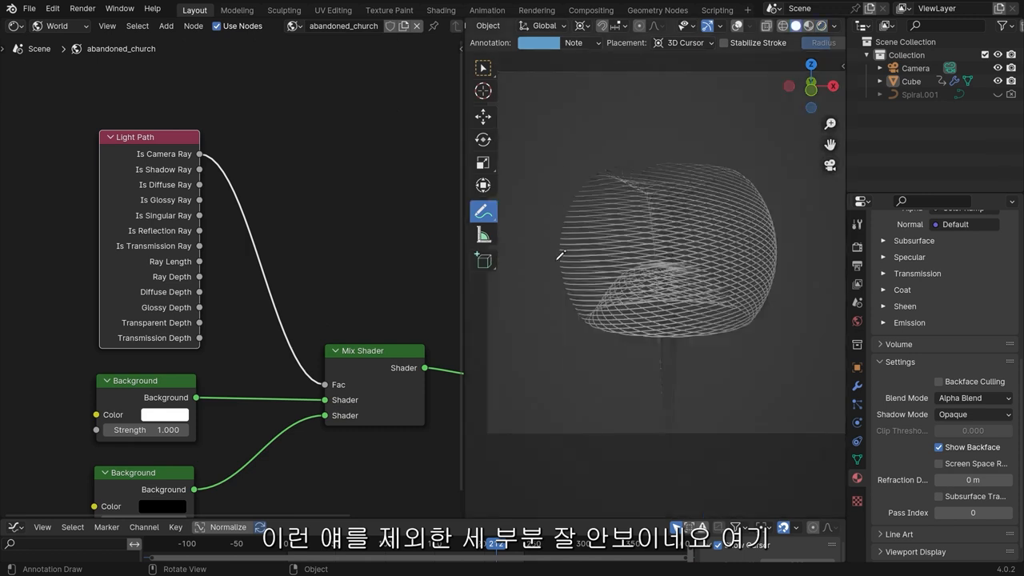
{"action": "key", "text": "z"}
{"action": "left_click", "coordinate": [560, 237]}
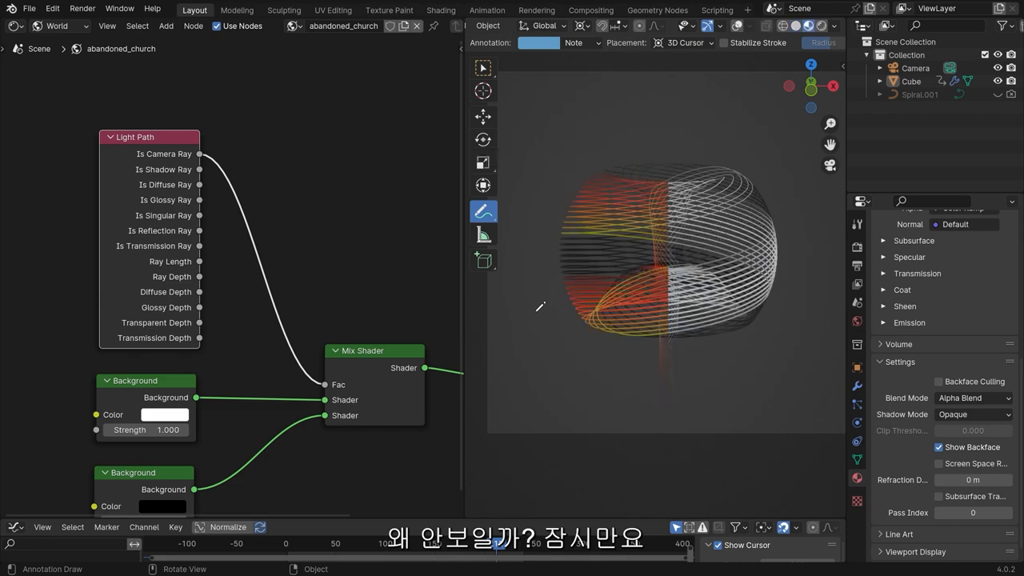
{"action": "mouse_move", "coordinate": [717, 238]}
{"action": "middle_mouse_down"}
{"action": "mouse_move", "coordinate": [597, 334]}
{"action": "mouse_move", "coordinate": [702, 247]}
{"action": "middle_mouse_up"}
{"action": "scroll", "coordinate": [608, 308], "scroll_direction": "up", "scroll_amount": 10}
{"action": "scroll", "coordinate": [624, 207], "scroll_direction": "down", "scroll_amount": 8}
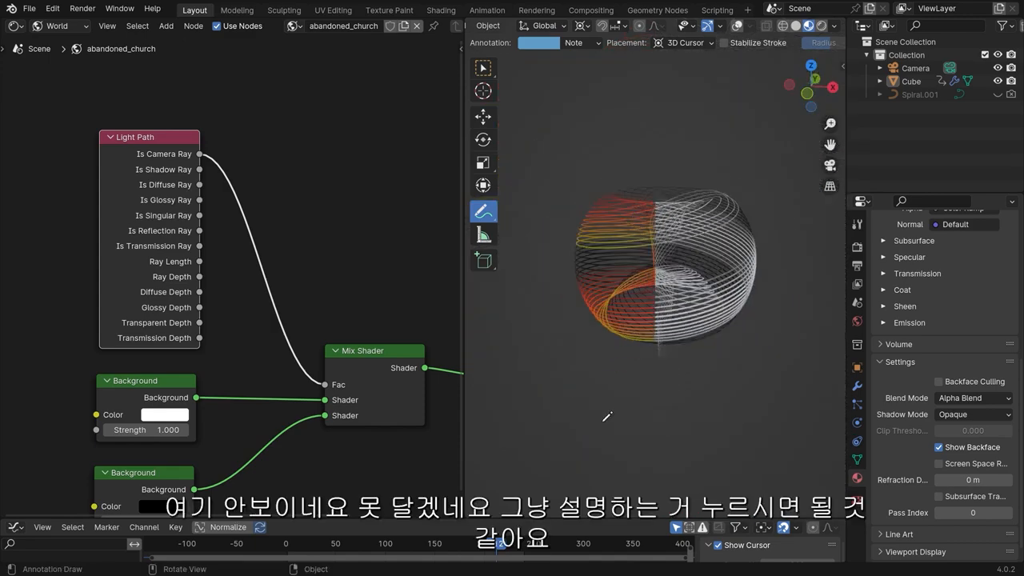
Step: Go to frame 143 and return to the Rendered camera view with the Select Box tool active
{"action": "left_click_drag", "start_coordinate": [498, 543], "coordinate": [428, 544]}
{"action": "key", "text": "shift+space"}
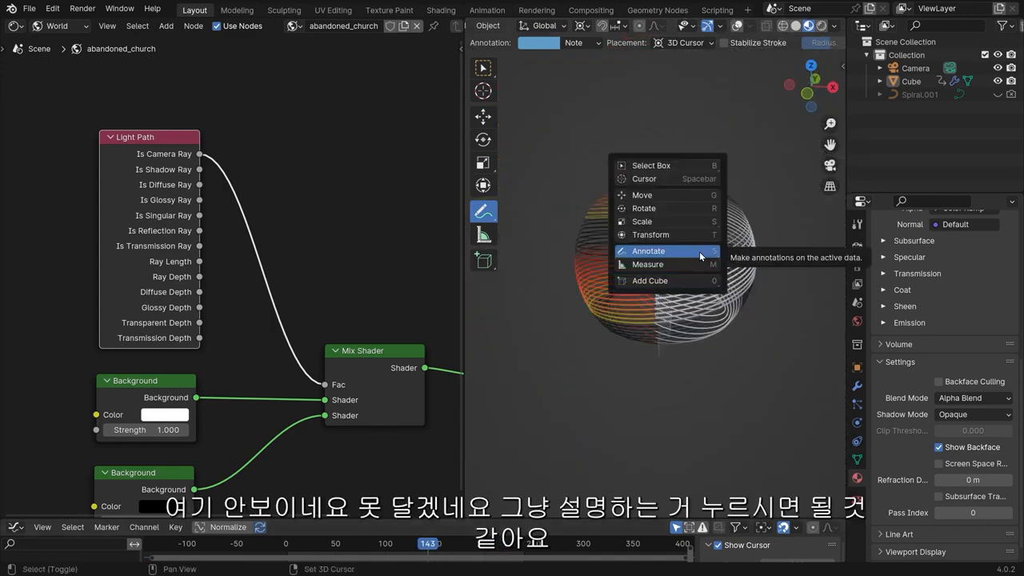
{"action": "left_click", "coordinate": [688, 168]}
{"action": "key", "text": "grave"}
{"action": "left_click", "coordinate": [622, 247]}
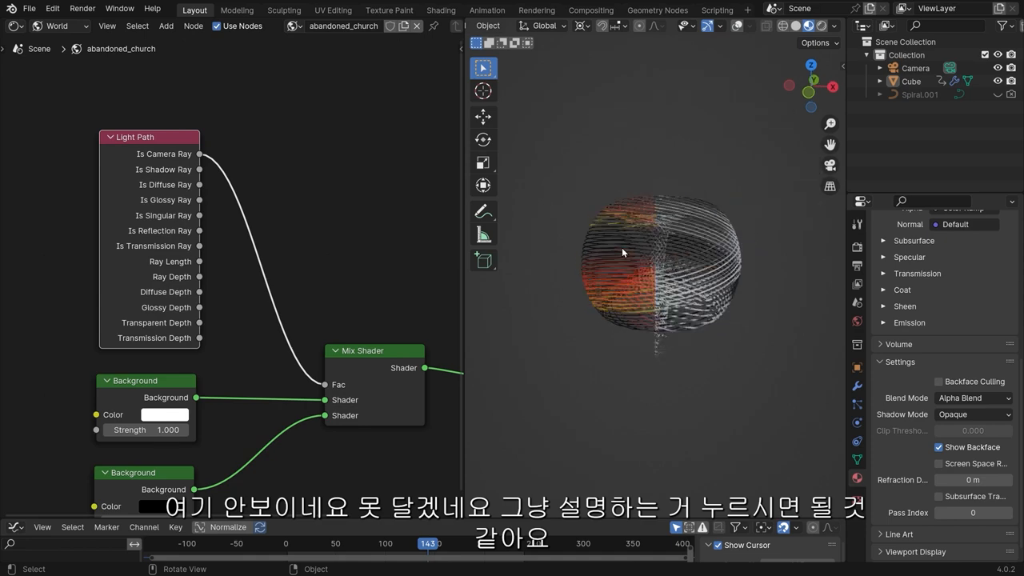
{"action": "left_click", "coordinate": [303, 297]}
{"action": "key", "text": "z"}
{"action": "left_click", "coordinate": [644, 119]}
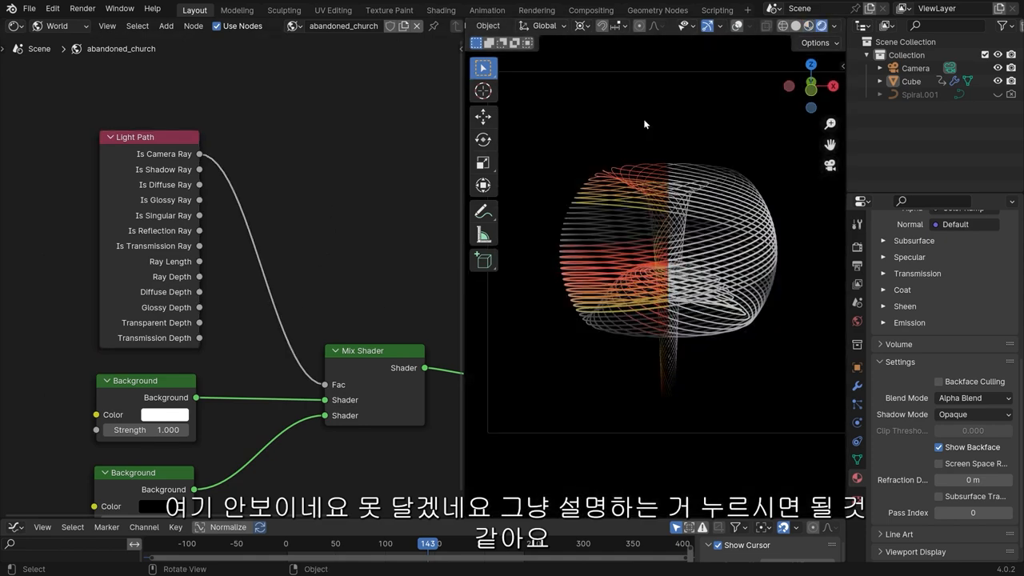
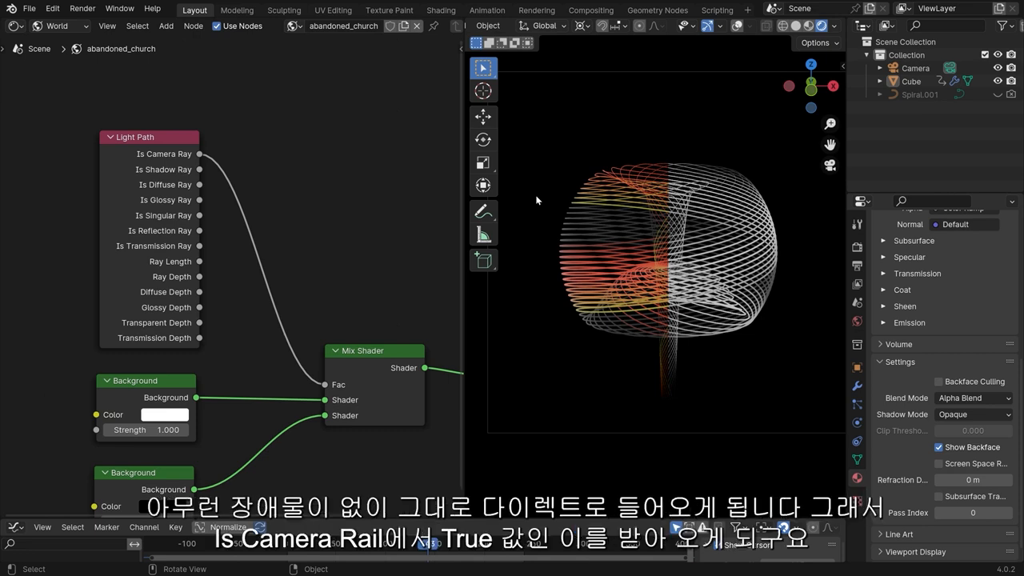
Step: Reposition the Light Path node slightly higher and the Mix Shader node closer to the two Background nodes
{"action": "left_click_drag", "start_coordinate": [162, 151], "coordinate": [163, 153]}
{"action": "left_click", "coordinate": [308, 168]}
{"action": "scroll", "coordinate": [616, 179], "scroll_direction": "up", "scroll_amount": 4}
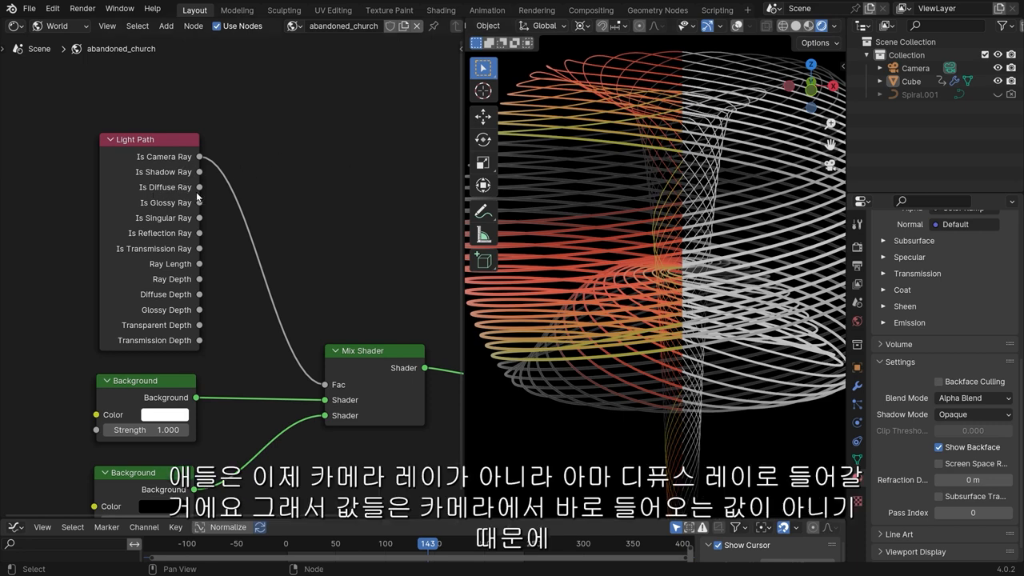
{"action": "scroll", "coordinate": [653, 192], "scroll_direction": "down", "scroll_amount": 3}
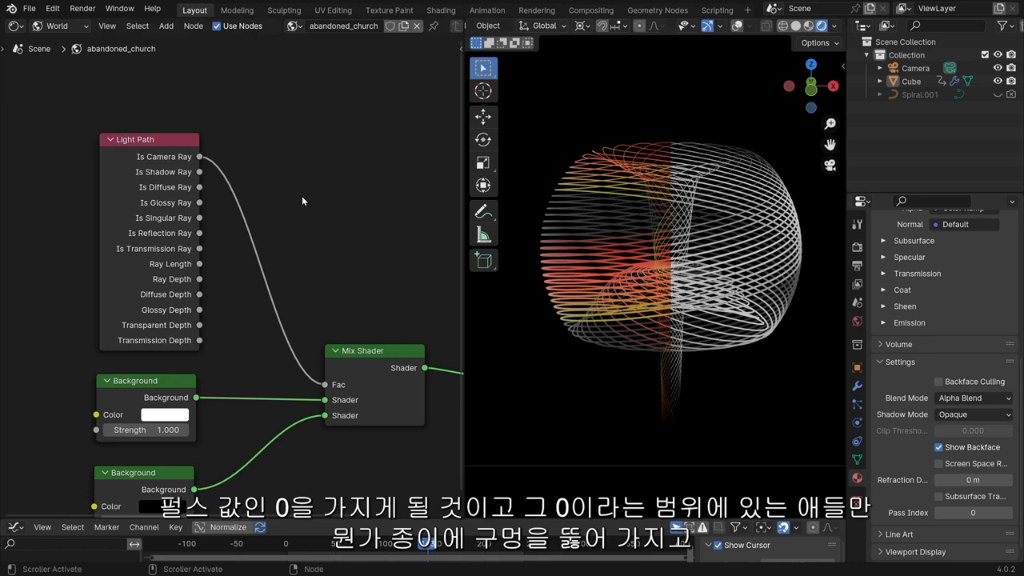
{"action": "left_click_drag", "start_coordinate": [170, 137], "coordinate": [170, 129]}
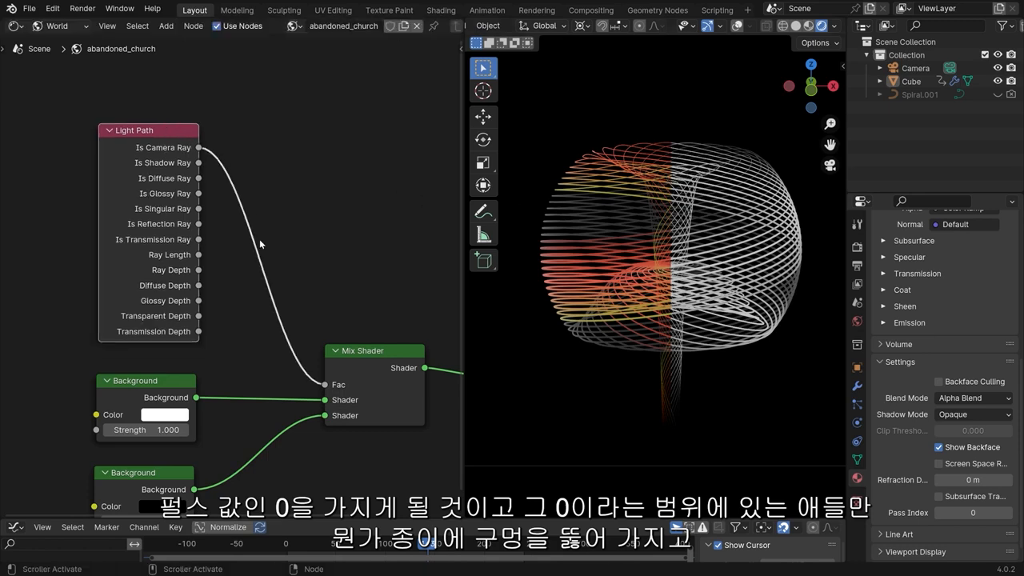
{"action": "left_click_drag", "start_coordinate": [343, 377], "coordinate": [345, 373]}
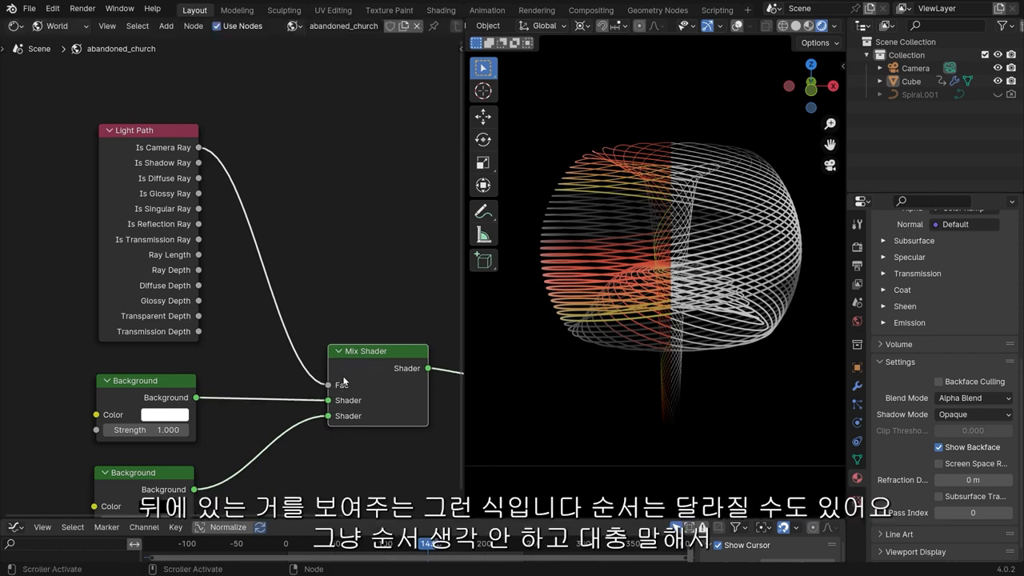
{"action": "left_click_drag", "start_coordinate": [353, 359], "coordinate": [331, 350]}
{"action": "left_click", "coordinate": [323, 293]}
{"action": "left_click", "coordinate": [323, 289]}
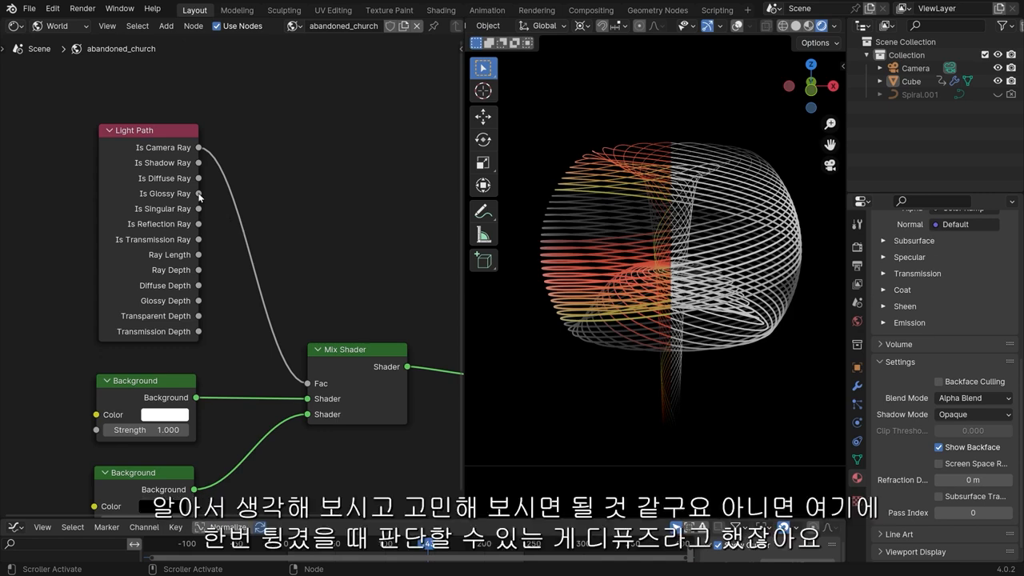
Step: Try swapping the Mix Shader's two Background inputs and linking Is Diffuse Ray to Fac, and inspect the spiral's lighting
{"action": "left_click", "coordinate": [154, 154]}
{"action": "left_click", "coordinate": [297, 154]}
{"action": "scroll", "coordinate": [593, 183], "scroll_direction": "up", "scroll_amount": 4}
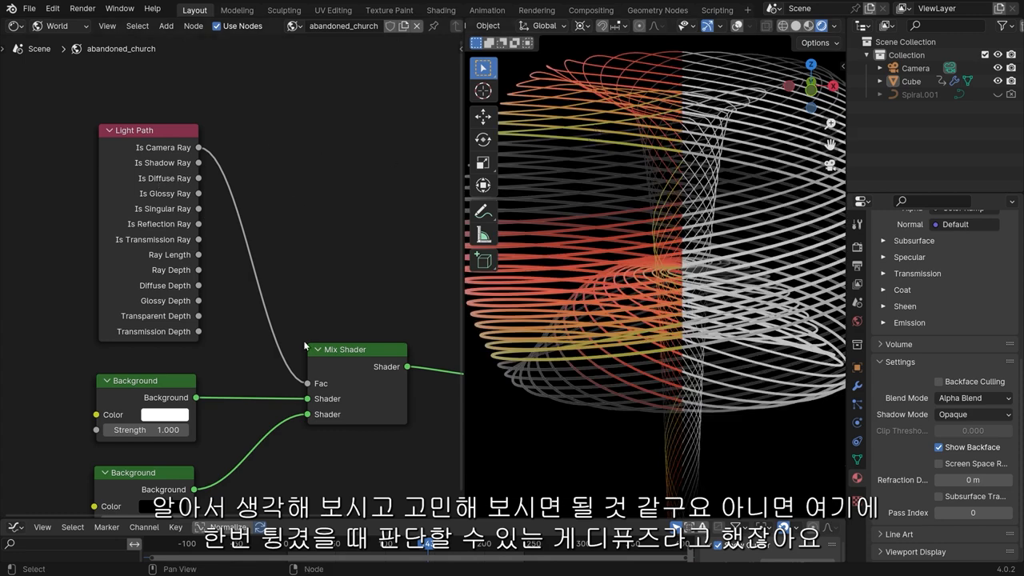
{"action": "mouse_move", "coordinate": [308, 404]}
{"action": "left_mouse_down"}
{"action": "mouse_move", "coordinate": [308, 418]}
{"action": "mouse_move", "coordinate": [307, 401]}
{"action": "left_mouse_up"}
{"action": "left_click_drag", "start_coordinate": [200, 179], "coordinate": [309, 384]}
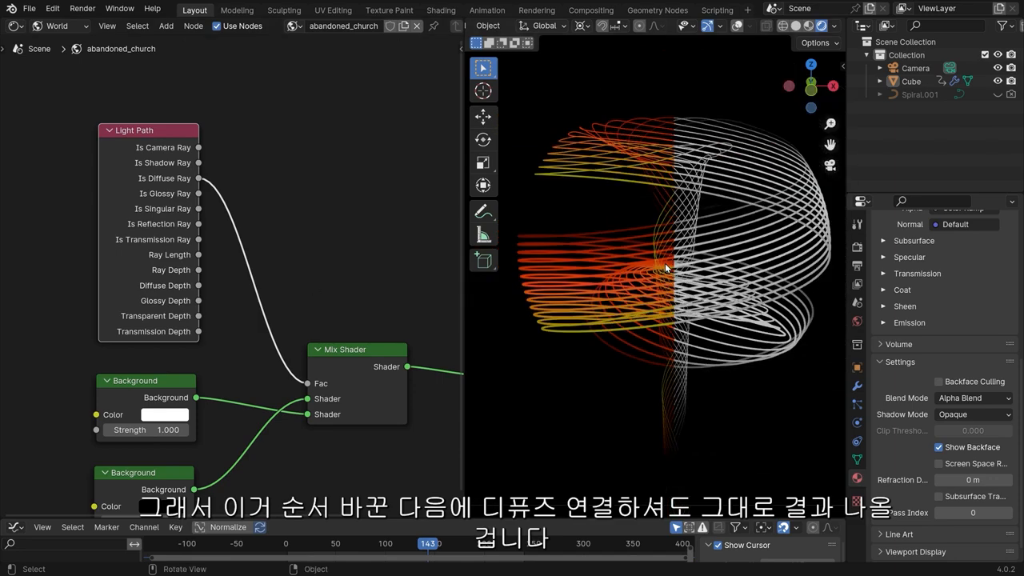
{"action": "scroll", "coordinate": [665, 263], "scroll_direction": "up", "scroll_amount": 2}
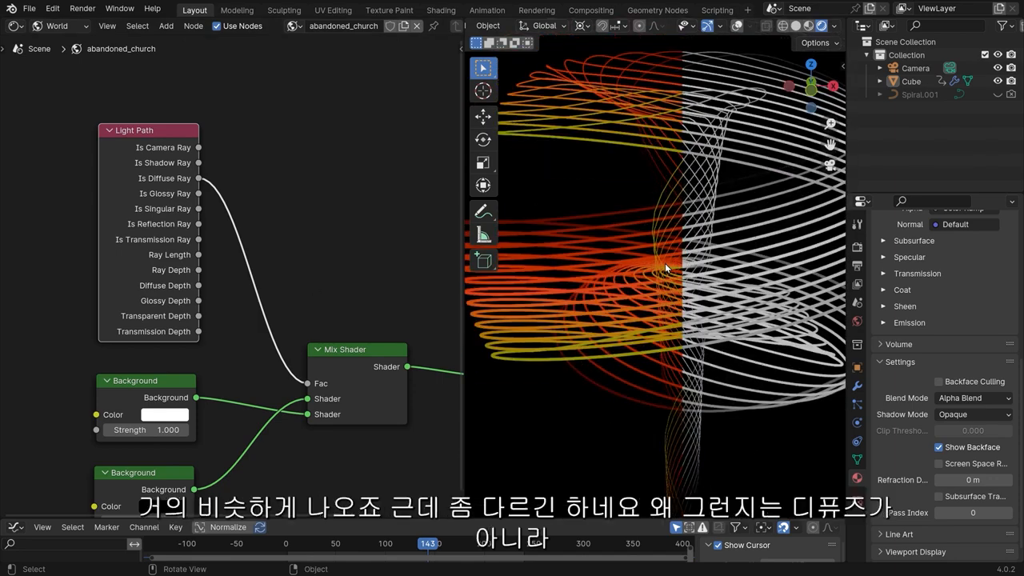
{"action": "scroll", "coordinate": [665, 263], "scroll_direction": "down", "scroll_amount": 2}
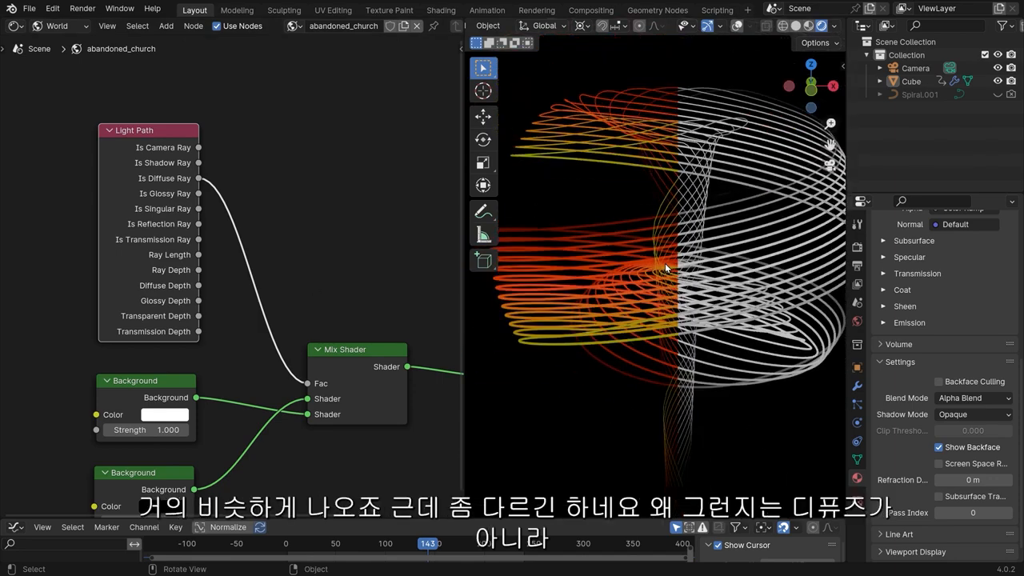
{"action": "left_click", "coordinate": [338, 233]}
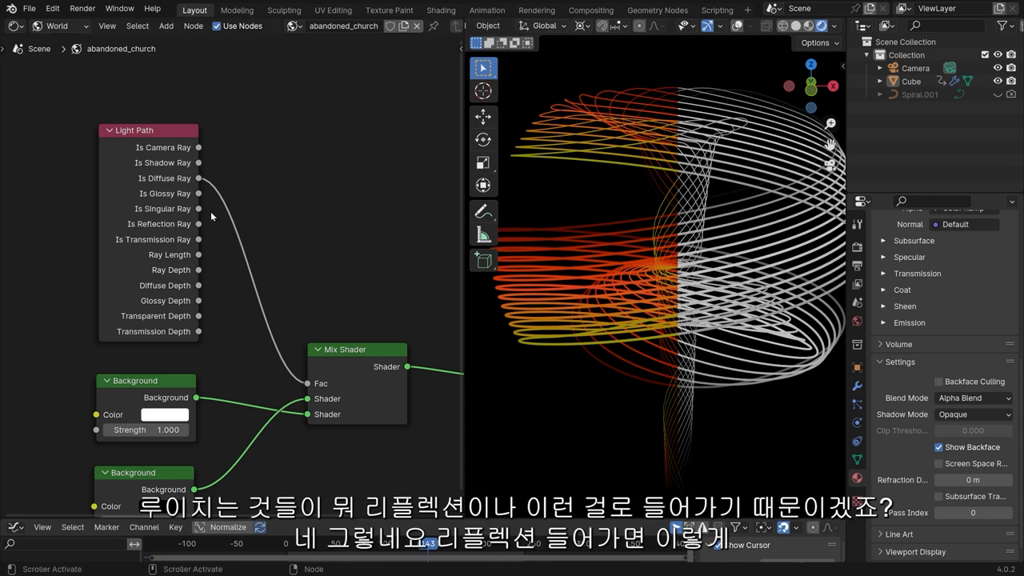
Step: Try Is Reflection Ray as the Mix Shader's Fac, inspect the spiral, and restore the Is Camera Ray link and original Background order
{"action": "scroll", "coordinate": [211, 211], "scroll_direction": "up", "scroll_amount": 1}
{"action": "mouse_move", "coordinate": [190, 211]}
{"action": "left_mouse_down"}
{"action": "mouse_move", "coordinate": [217, 232]}
{"action": "mouse_move", "coordinate": [327, 412]}
{"action": "left_mouse_up"}
{"action": "scroll", "coordinate": [739, 226], "scroll_direction": "up", "scroll_amount": 5}
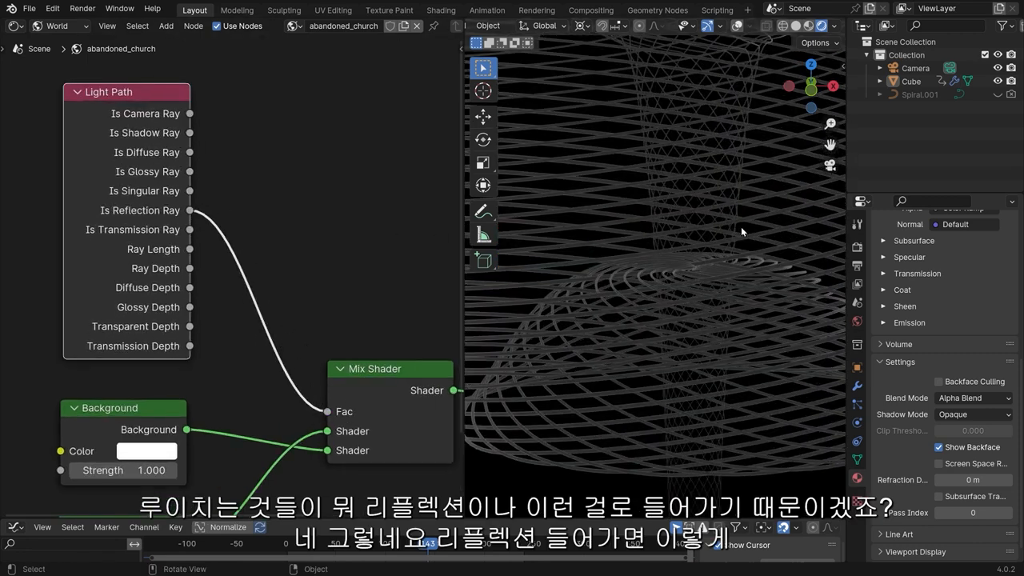
{"action": "scroll", "coordinate": [738, 225], "scroll_direction": "down", "scroll_amount": 5}
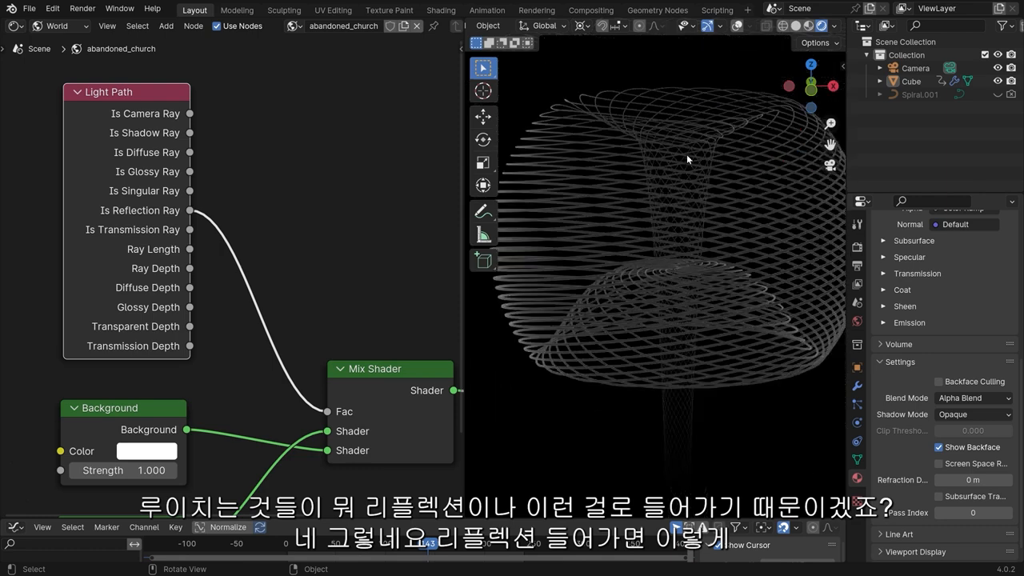
{"action": "left_click", "coordinate": [336, 144]}
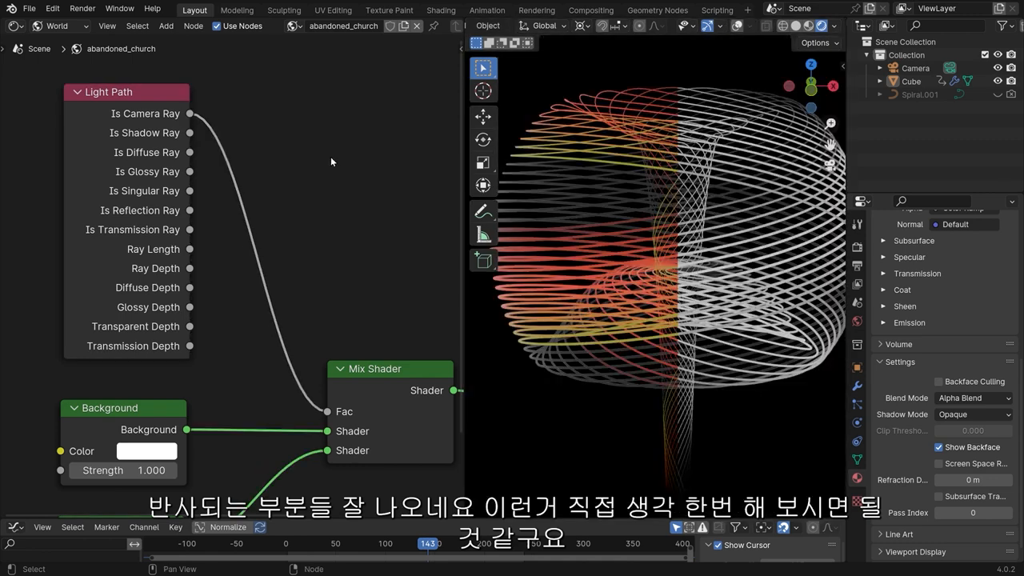
Step: Switch the Shader Editor from World to Object shading to edit the spiral's material
{"action": "scroll", "coordinate": [324, 172], "scroll_direction": "down", "scroll_amount": 2}
{"action": "left_click", "coordinate": [14, 26]}
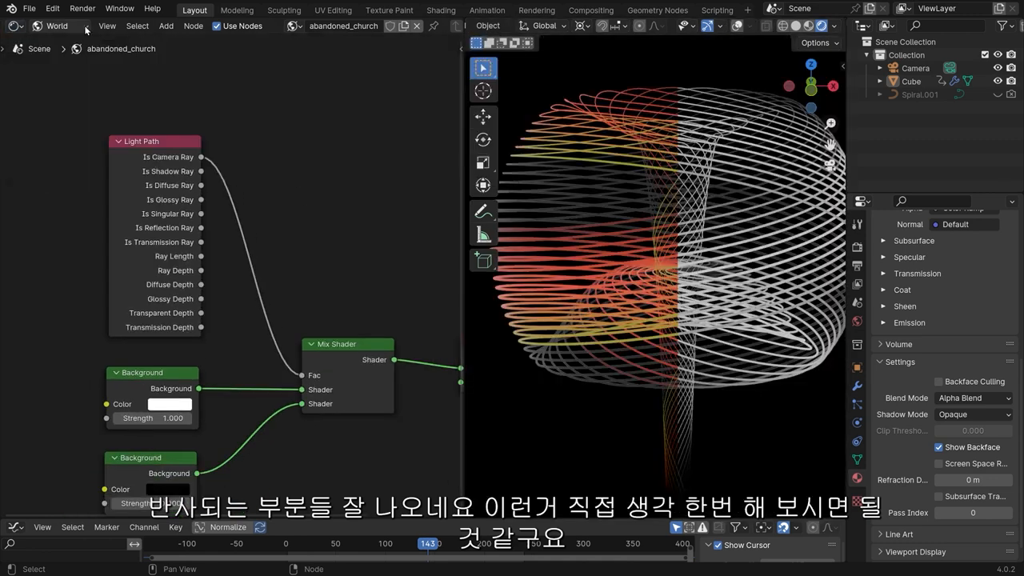
{"action": "left_click", "coordinate": [58, 26]}
{"action": "left_click", "coordinate": [79, 61]}
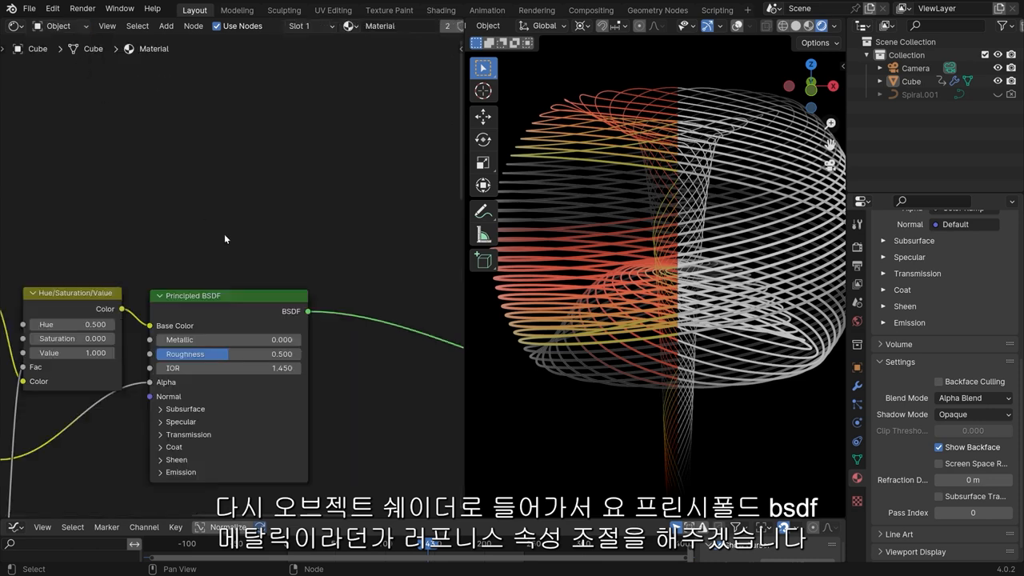
Step: Set the Principled BSDF's Metallic to 0.879 and Roughness to 0.887
{"action": "scroll", "coordinate": [248, 255], "scroll_direction": "up", "scroll_amount": 5}
{"action": "middle_click_drag", "start_coordinate": [245, 270], "coordinate": [259, 206]}
{"action": "left_click_drag", "start_coordinate": [249, 237], "coordinate": [255, 231]}
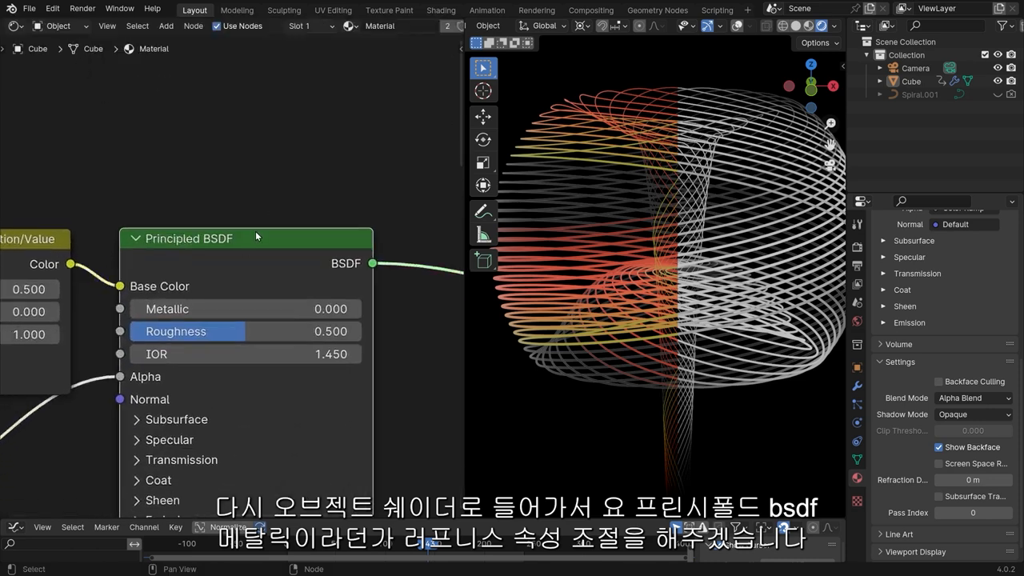
{"action": "left_click_drag", "start_coordinate": [179, 302], "coordinate": [334, 309]}
{"action": "scroll", "coordinate": [693, 284], "scroll_direction": "up", "scroll_amount": 3}
{"action": "scroll", "coordinate": [693, 285], "scroll_direction": "down", "scroll_amount": 3}
{"action": "left_click_drag", "start_coordinate": [244, 331], "coordinate": [349, 331]}
{"action": "scroll", "coordinate": [687, 261], "scroll_direction": "down", "scroll_amount": 2}
{"action": "left_click_drag", "start_coordinate": [293, 309], "coordinate": [364, 314]}
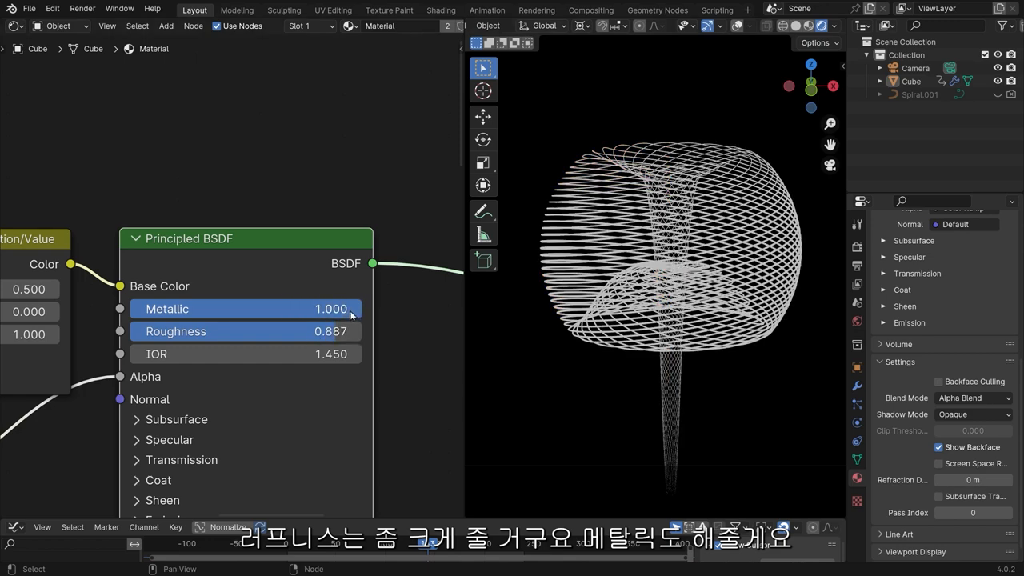
{"action": "left_click_drag", "start_coordinate": [355, 309], "coordinate": [333, 310]}
Step: Play the animation and inspect the spiral's colour split from outside the camera view
{"action": "key", "text": "space"}
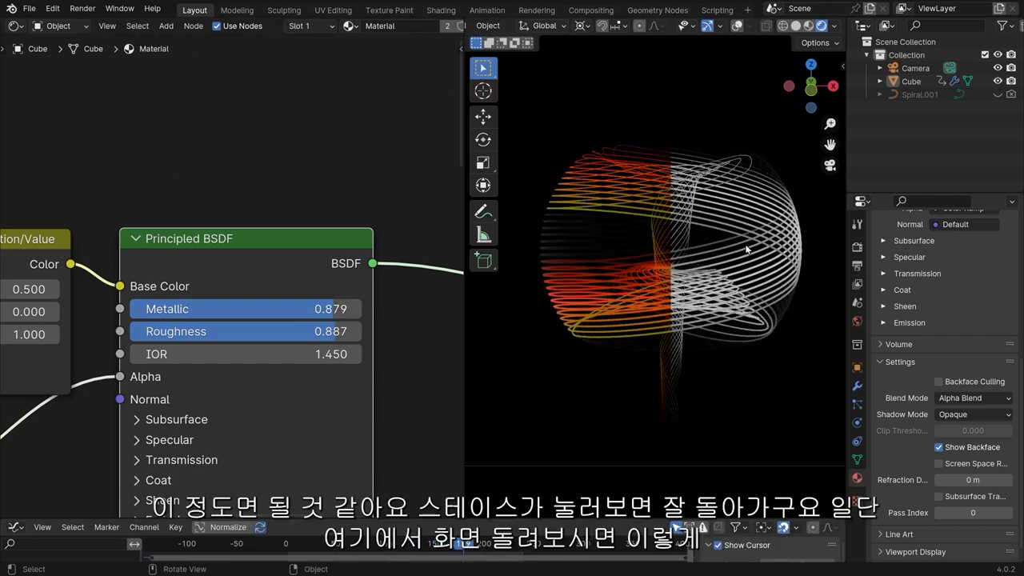
{"action": "scroll", "coordinate": [302, 266], "scroll_direction": "down", "scroll_amount": 2}
{"action": "middle_click_drag", "start_coordinate": [764, 265], "coordinate": [716, 270]}
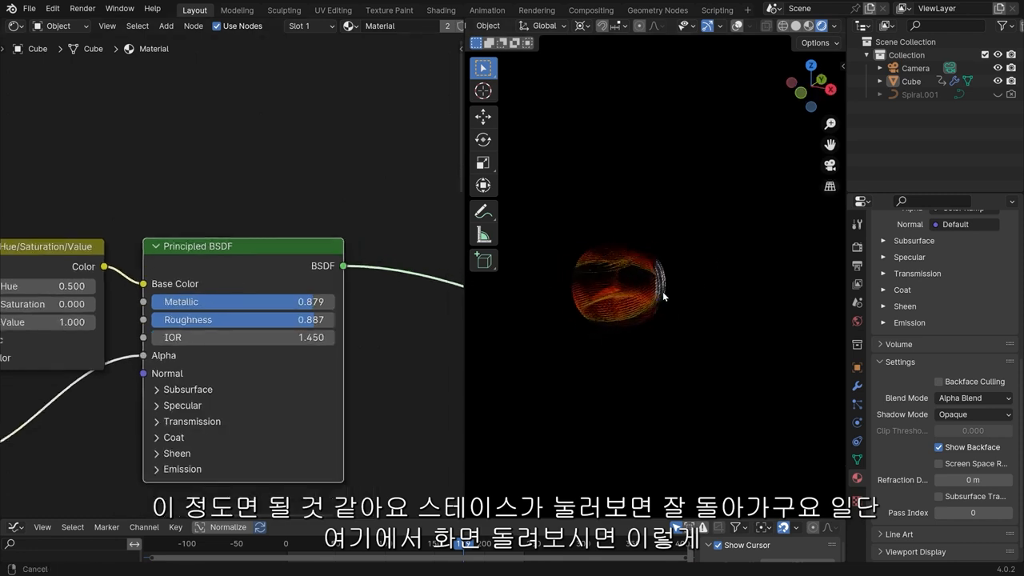
{"action": "scroll", "coordinate": [714, 273], "scroll_direction": "up", "scroll_amount": 3}
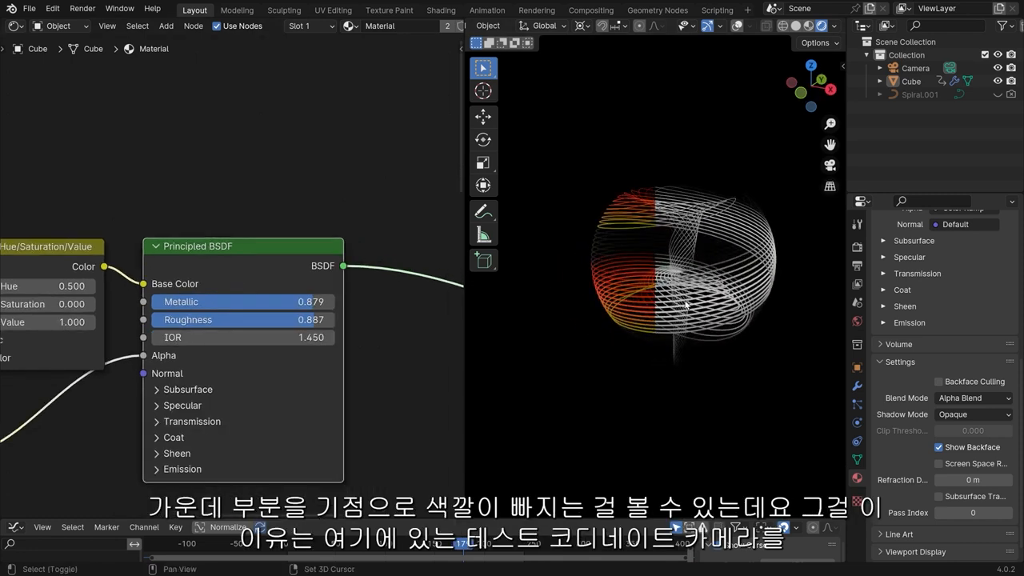
{"action": "middle_click_drag", "start_coordinate": [678, 238], "coordinate": [728, 233], "text": "shift"}
Step: Rearrange the Texture Coordinate, Mapping and Separate XYZ nodes into a level row before the Color Ramp
{"action": "scroll", "coordinate": [200, 304], "scroll_direction": "down", "scroll_amount": 5}
{"action": "middle_click_drag", "start_coordinate": [200, 304], "coordinate": [276, 225]}
{"action": "scroll", "coordinate": [212, 264], "scroll_direction": "up", "scroll_amount": 4}
{"action": "left_click_drag", "start_coordinate": [104, 169], "coordinate": [101, 285]}
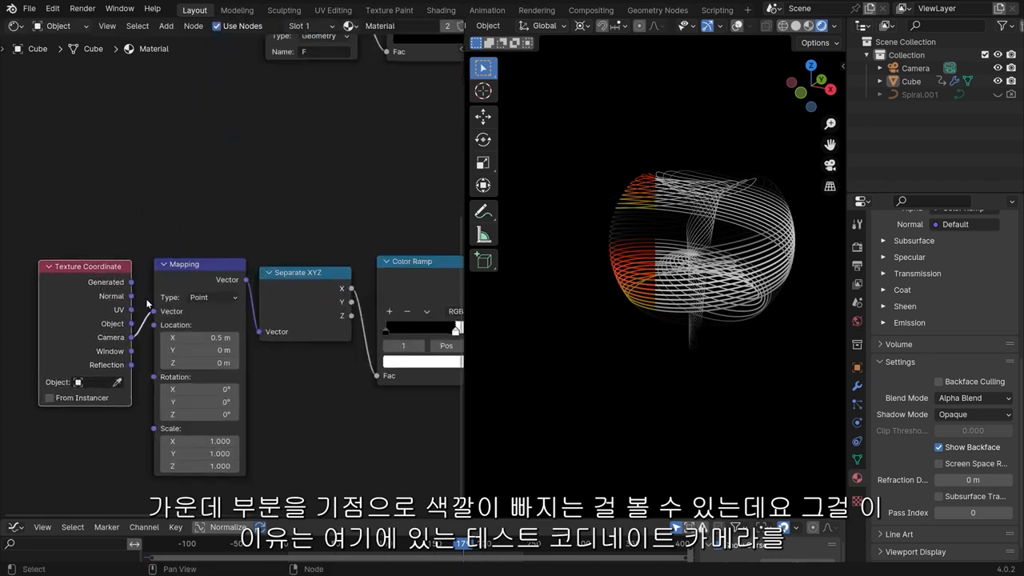
{"action": "left_click_drag", "start_coordinate": [195, 269], "coordinate": [189, 271]}
{"action": "left_click_drag", "start_coordinate": [100, 231], "coordinate": [335, 341]}
{"action": "left_click_drag", "start_coordinate": [311, 276], "coordinate": [357, 297]}
{"action": "left_click_drag", "start_coordinate": [102, 282], "coordinate": [99, 284]}
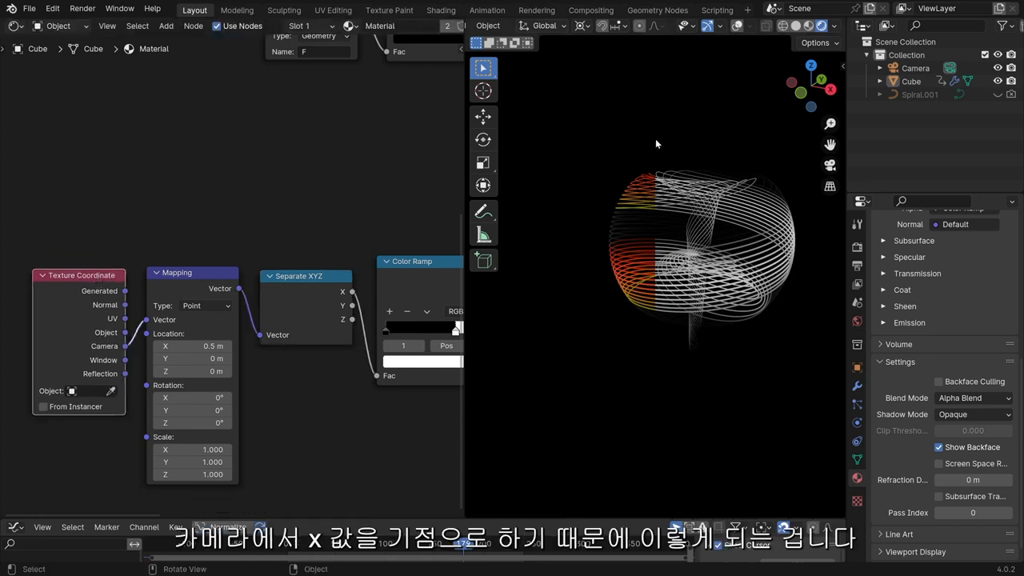
Step: Check the camera-based colour split on the spiral from other viewing angles and distances
{"action": "middle_click_drag", "start_coordinate": [691, 243], "coordinate": [624, 223], "text": "shift"}
{"action": "middle_click_drag", "start_coordinate": [678, 267], "coordinate": [691, 241]}
{"action": "key", "text": "grave"}
{"action": "left_click", "coordinate": [583, 285]}
{"action": "scroll", "coordinate": [691, 241], "scroll_direction": "up", "scroll_amount": 8}
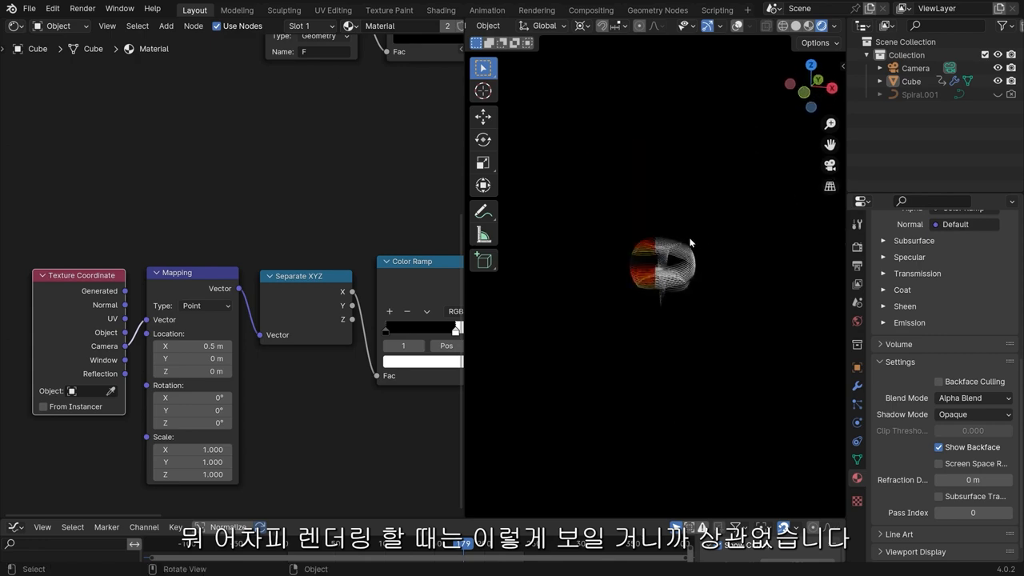
Step: Compare the viewport shading modes including Solid, and return to the Rendered camera view
{"action": "key", "text": "z"}
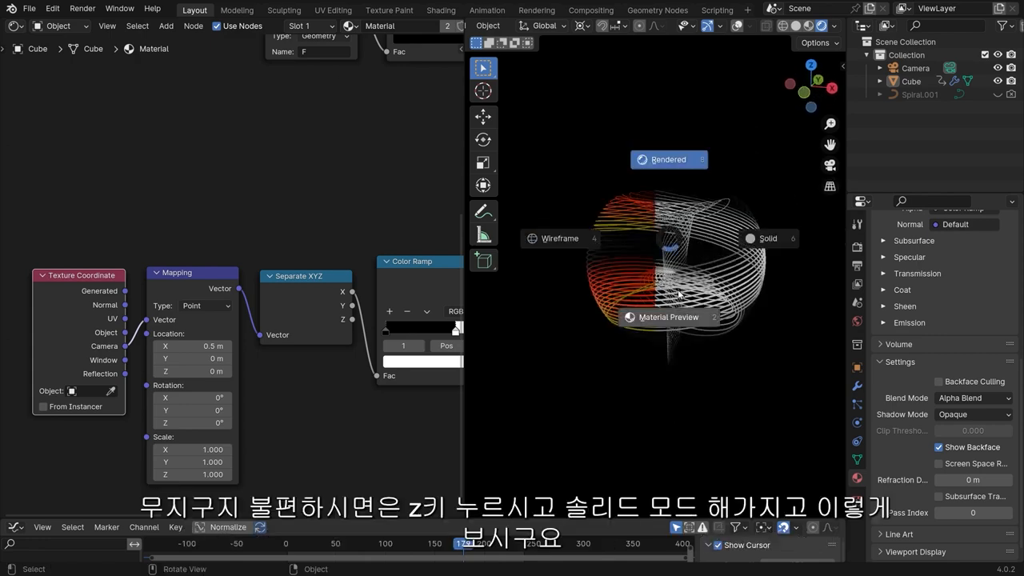
{"action": "left_click", "coordinate": [677, 130]}
{"action": "key", "text": "z"}
{"action": "left_click", "coordinate": [662, 286]}
{"action": "key", "text": "z"}
{"action": "left_click", "coordinate": [732, 229]}
{"action": "mouse_move", "coordinate": [767, 217]}
{"action": "middle_mouse_down"}
{"action": "mouse_move", "coordinate": [731, 280]}
{"action": "mouse_move", "coordinate": [591, 373]}
{"action": "mouse_move", "coordinate": [645, 306]}
{"action": "middle_mouse_up"}
{"action": "key", "text": "z"}
{"action": "left_click", "coordinate": [726, 118]}
{"action": "key", "text": "grave"}
{"action": "left_click", "coordinate": [669, 171]}
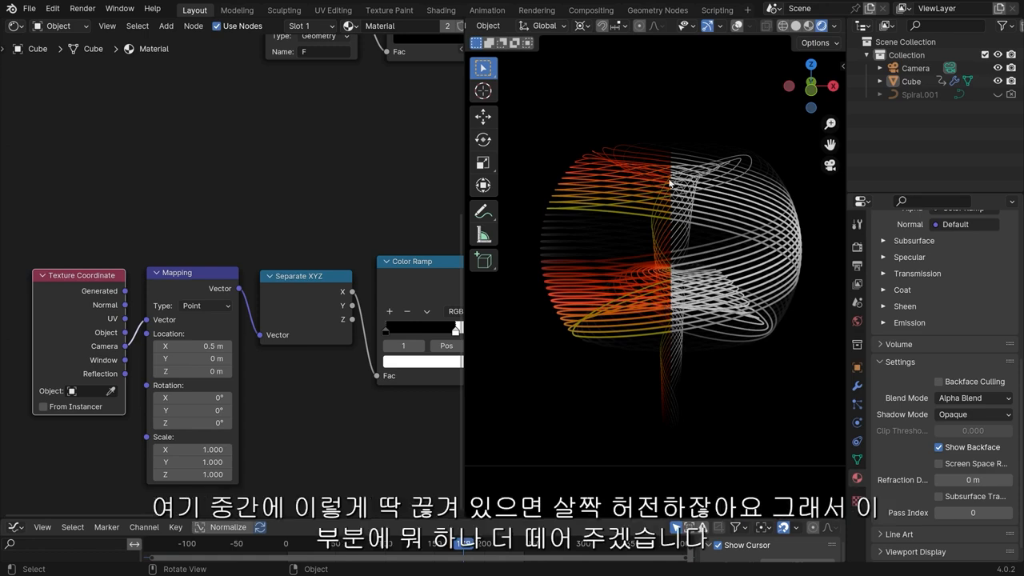
Step: Scale the spiral object down uniformly to about 0.75 of its size within the camera frame
{"action": "key", "text": "KP_0"}
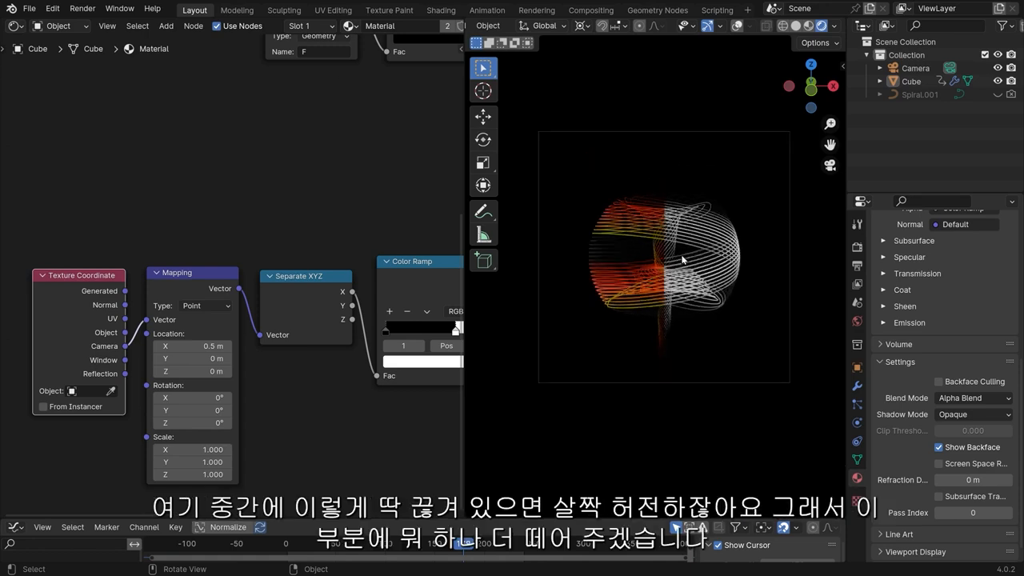
{"action": "left_click", "coordinate": [733, 297]}
{"action": "key", "text": "s"}
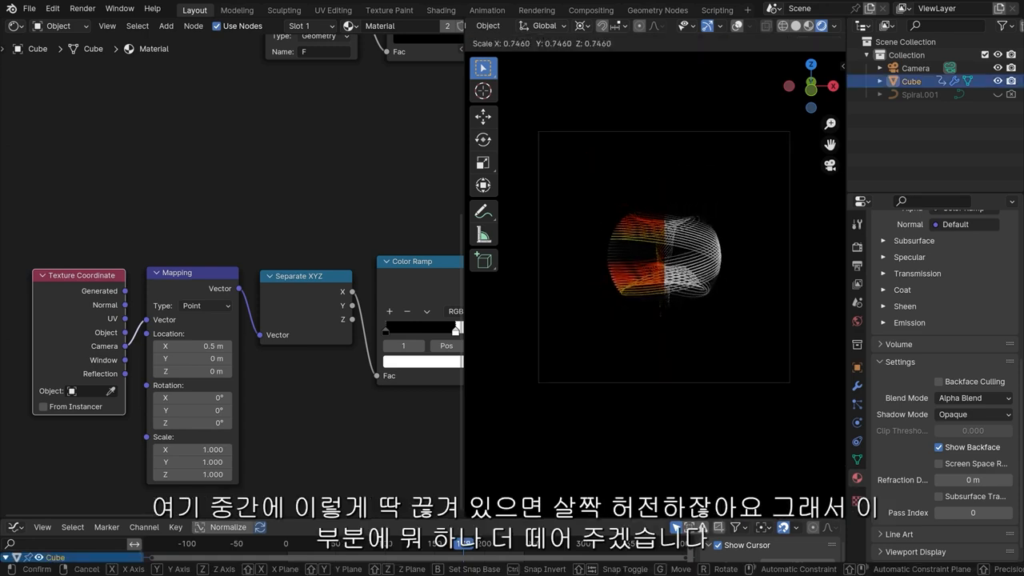
{"action": "key", "text": "Escape"}
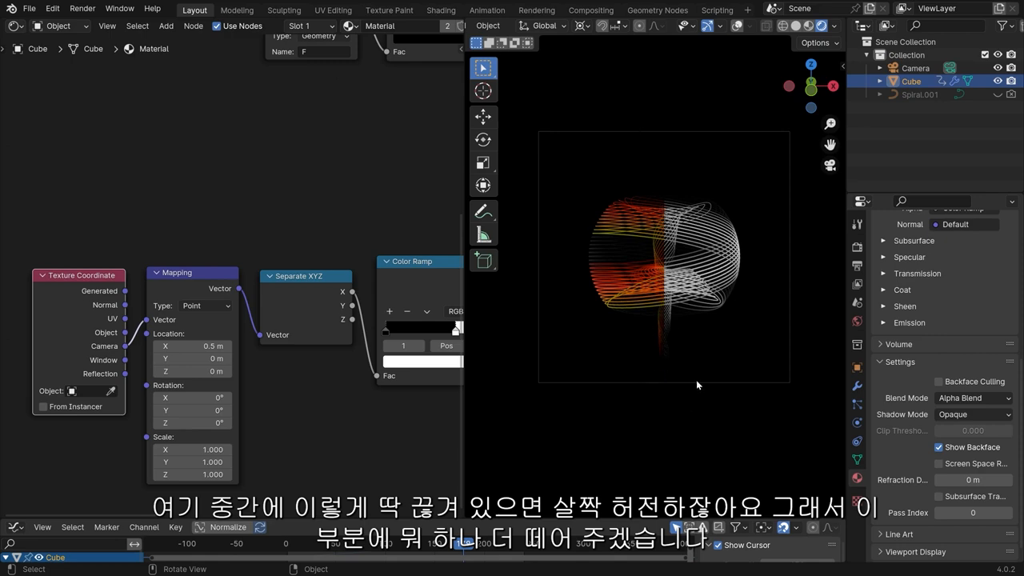
{"action": "scroll", "coordinate": [704, 303], "scroll_direction": "up", "scroll_amount": 2}
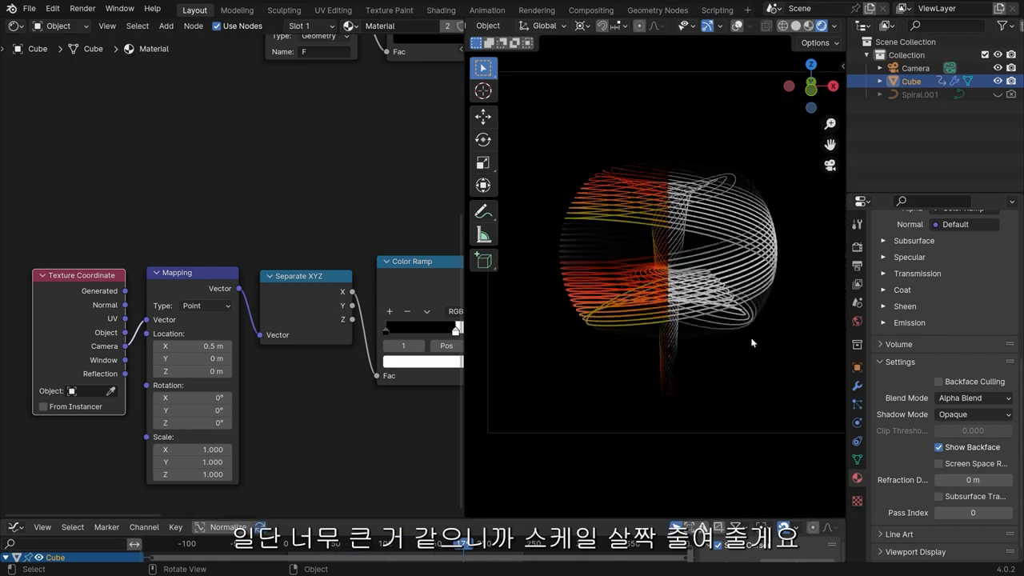
{"action": "key", "text": "s"}
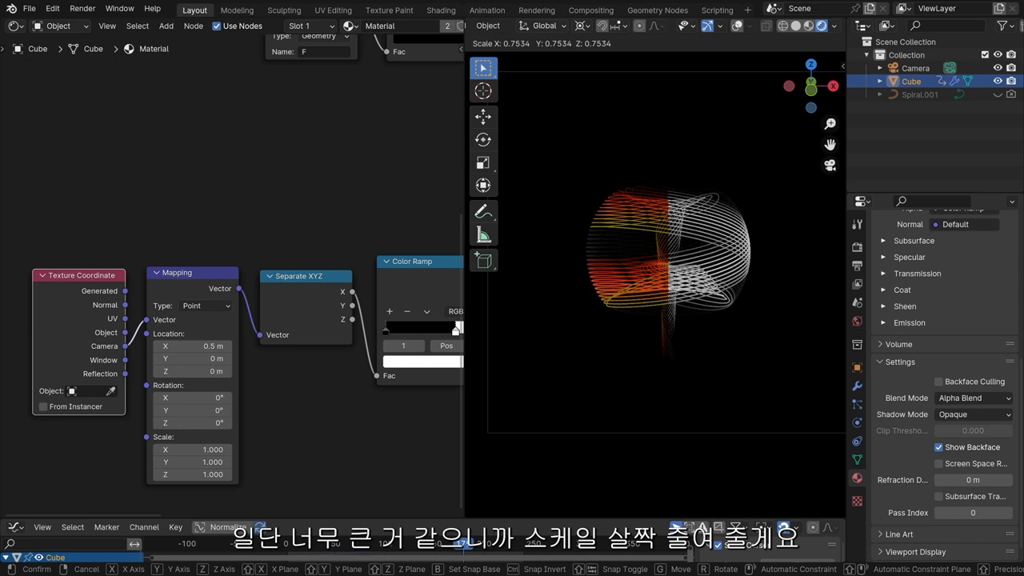
{"action": "left_click", "coordinate": [753, 372]}
Step: View the spiral in Solid shading outside the camera view and turn the viewport overlays back on
{"action": "key", "text": "space"}
{"action": "left_click", "coordinate": [724, 319]}
{"action": "middle_click_drag", "start_coordinate": [734, 301], "coordinate": [608, 323]}
{"action": "key", "text": "z"}
{"action": "left_click", "coordinate": [724, 320]}
{"action": "scroll", "coordinate": [725, 325], "scroll_direction": "up", "scroll_amount": 3}
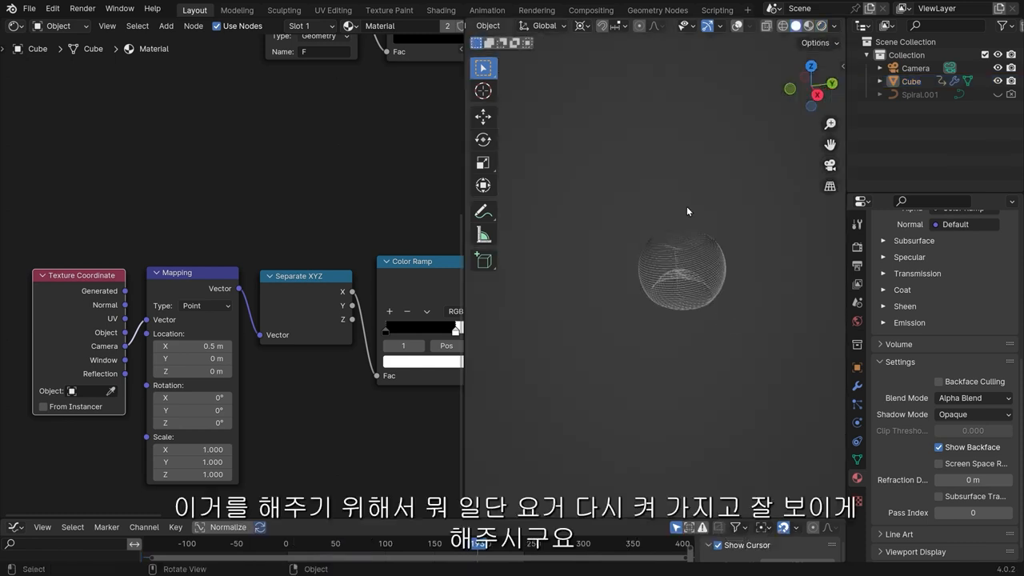
{"action": "left_click", "coordinate": [736, 27]}
{"action": "middle_click_drag", "start_coordinate": [692, 203], "coordinate": [690, 253]}
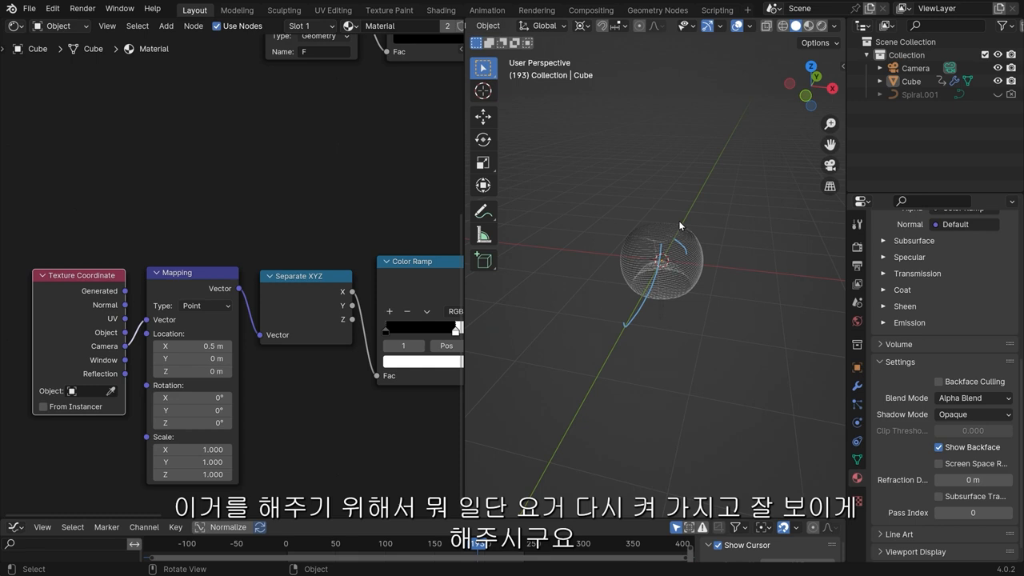
Step: Enlarge the Graph Editor area beneath the viewport and Shader Editor
{"action": "key", "text": "shift+space"}
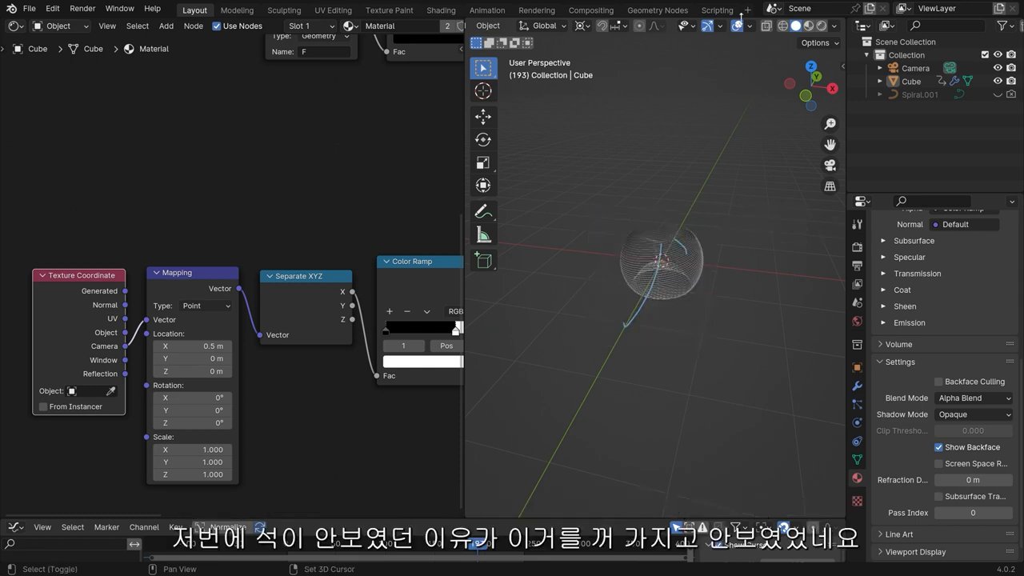
{"action": "key", "text": "shift+space"}
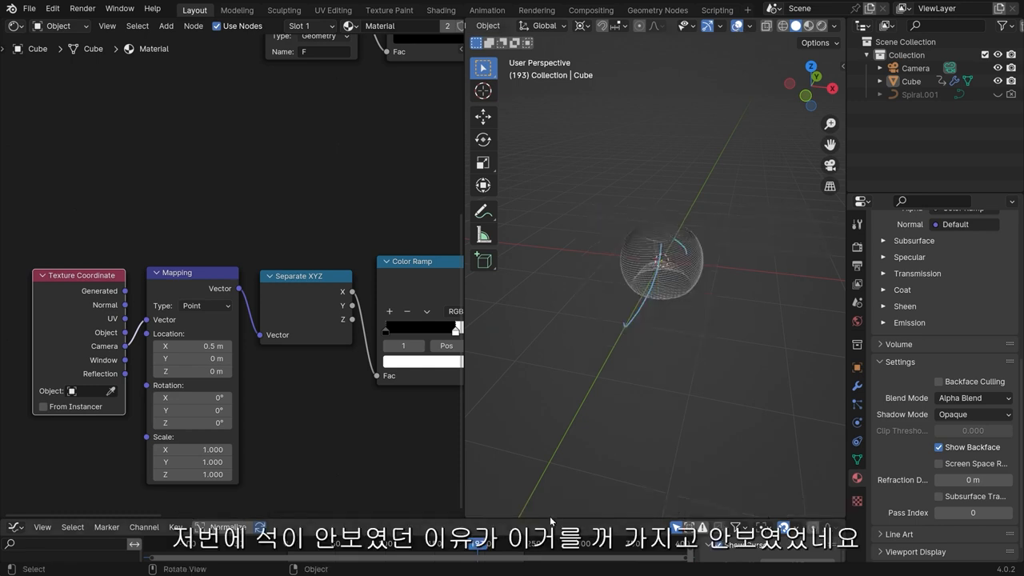
{"action": "left_click_drag", "start_coordinate": [548, 517], "coordinate": [548, 389]}
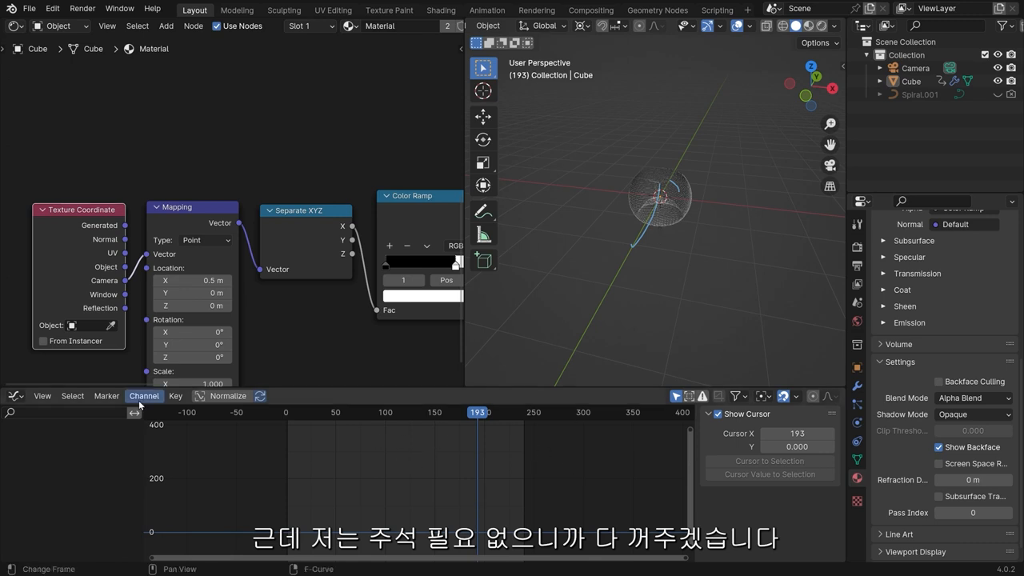
Step: Switch the Graph Editor area to the Timeline and delete all the annotation keyframes in it
{"action": "left_click", "coordinate": [14, 395]}
{"action": "left_click", "coordinate": [200, 452]}
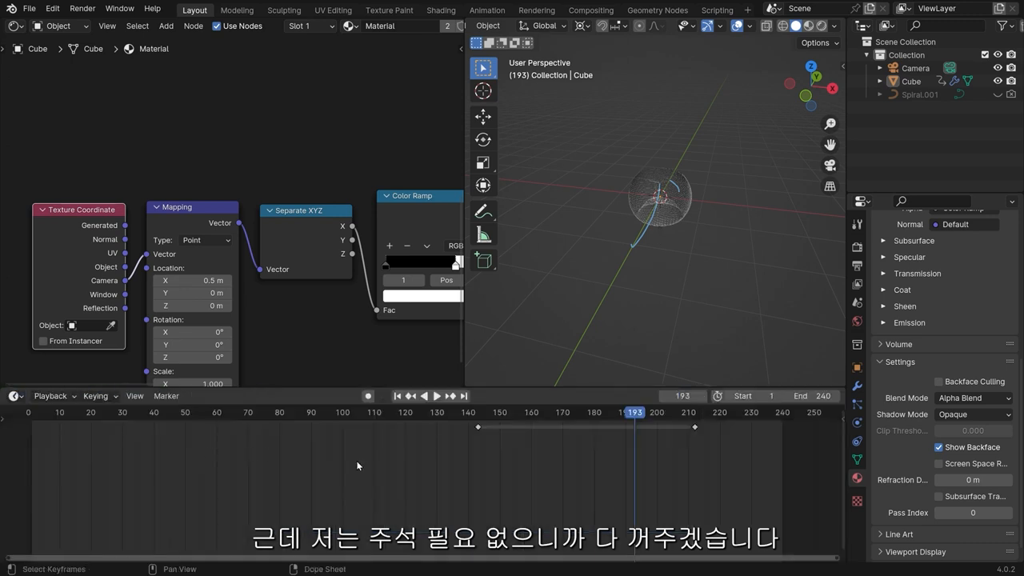
{"action": "left_click_drag", "start_coordinate": [775, 456], "coordinate": [408, 414]}
{"action": "key", "text": "x"}
{"action": "left_click", "coordinate": [408, 413]}
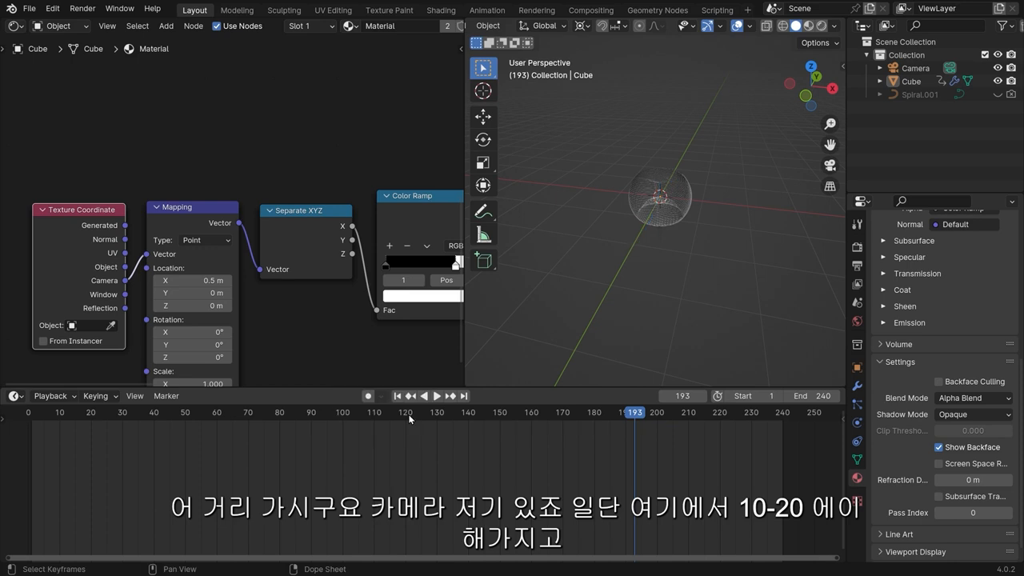
Step: Shrink the Timeline area and add a cylinder mesh with 8 vertices at the world origin
{"action": "left_click_drag", "start_coordinate": [616, 388], "coordinate": [616, 497]}
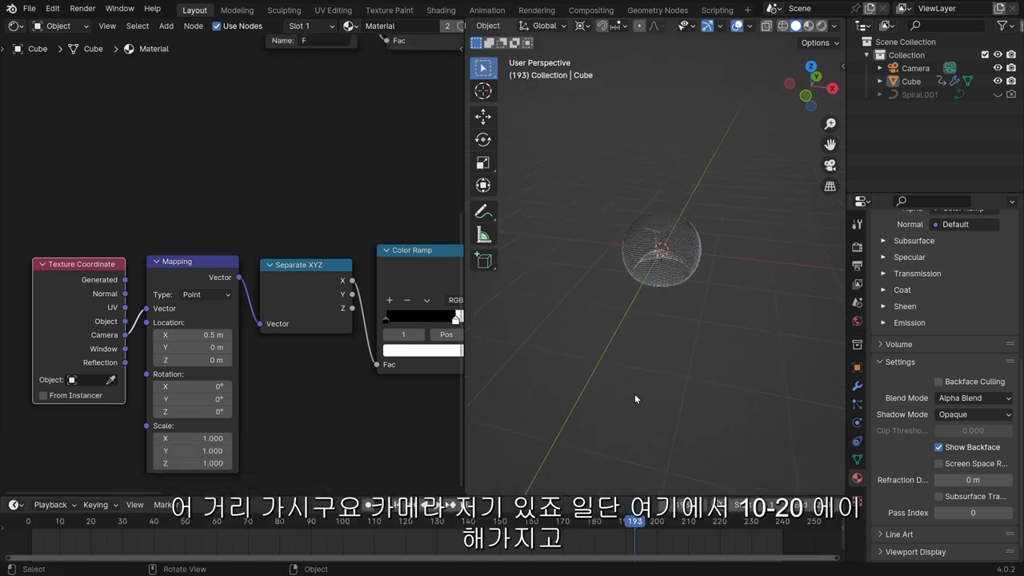
{"action": "middle_click_drag", "start_coordinate": [605, 432], "coordinate": [839, 334]}
{"action": "scroll", "coordinate": [574, 178], "scroll_direction": "down", "scroll_amount": 4}
{"action": "scroll", "coordinate": [574, 179], "scroll_direction": "up", "scroll_amount": 2}
{"action": "middle_click_drag", "start_coordinate": [574, 178], "coordinate": [709, 215]}
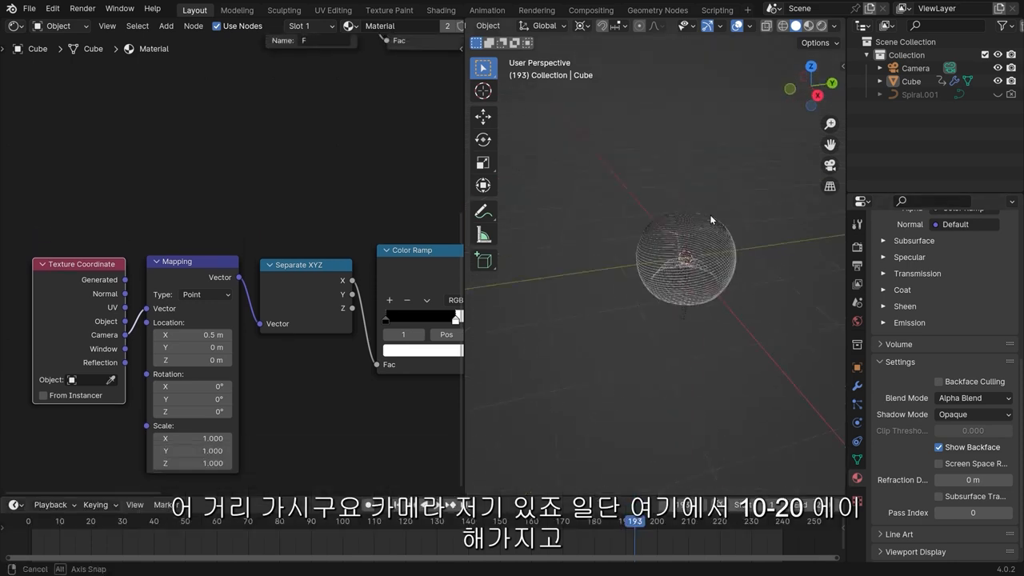
{"action": "key", "text": "shift+a"}
{"action": "mouse_move", "coordinate": [623, 230]}
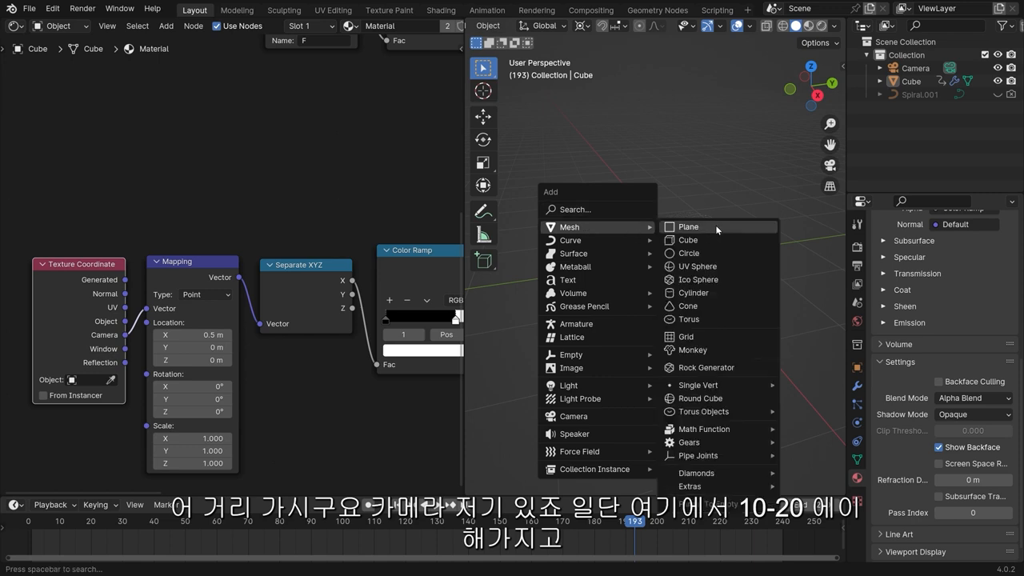
{"action": "left_click", "coordinate": [701, 292]}
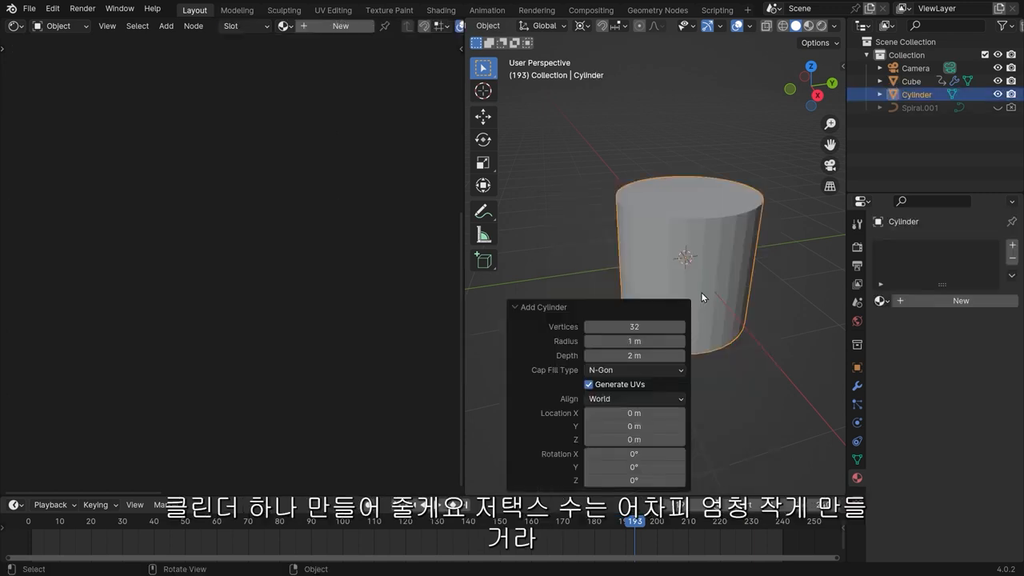
{"action": "left_click", "coordinate": [635, 326]}
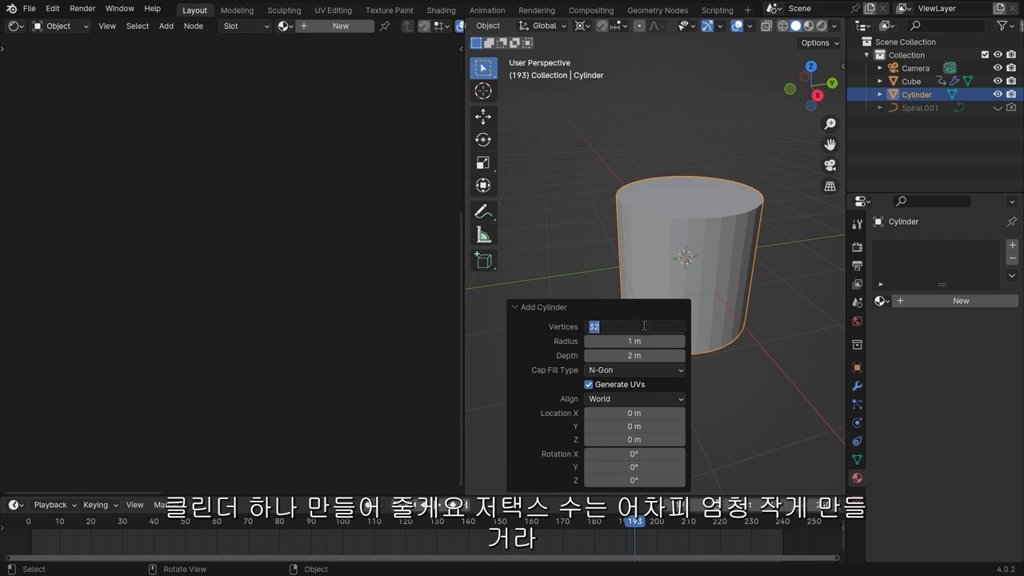
{"action": "type", "text": "8"}
{"action": "key", "text": "Return"}
Step: Move the cylinder about -1.57 m along the Y axis, in front of the spiral
{"action": "middle_click_drag", "start_coordinate": [734, 207], "coordinate": [729, 254]}
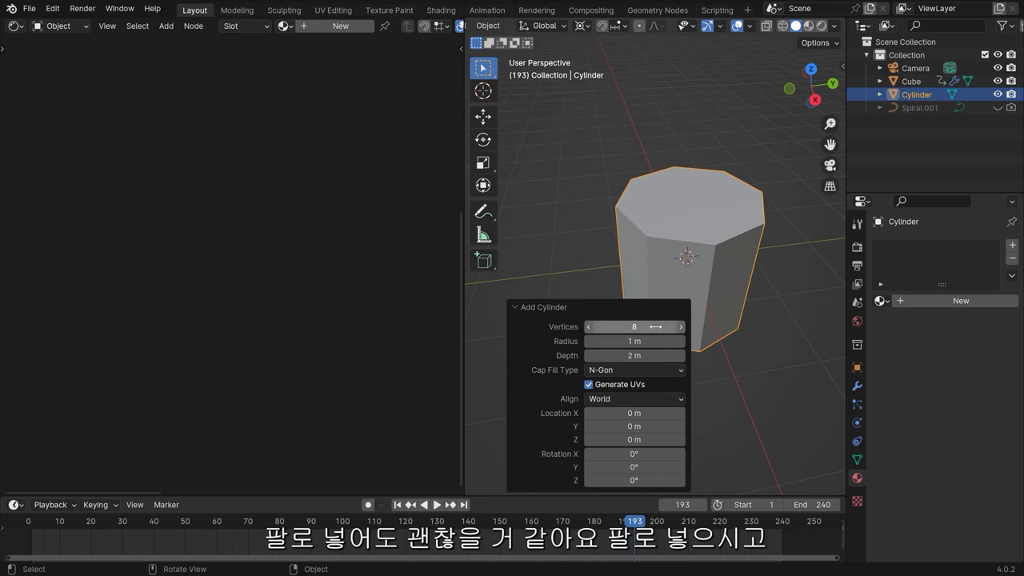
{"action": "key", "text": "g"}
{"action": "key", "text": "y"}
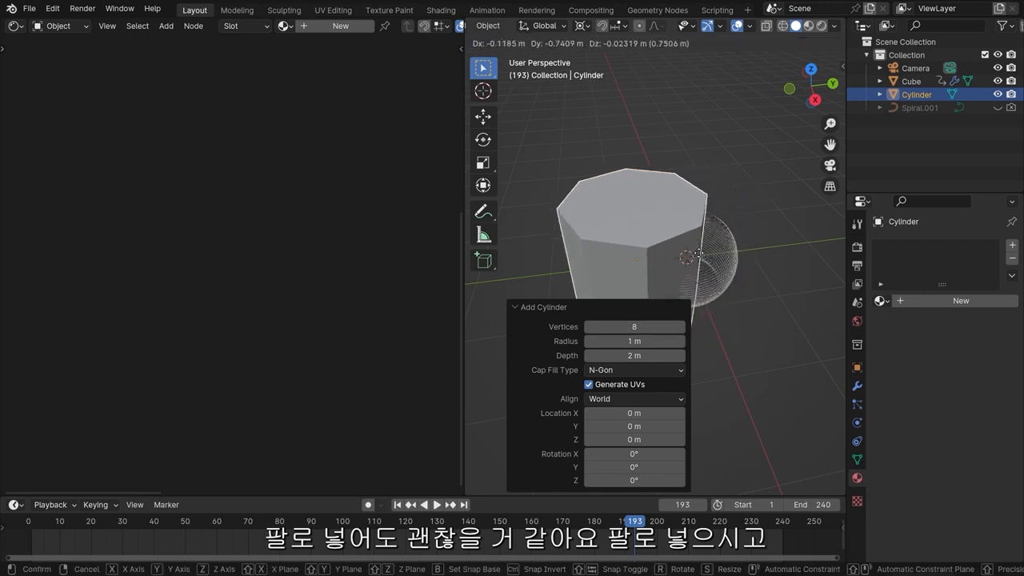
{"action": "left_click", "coordinate": [643, 255]}
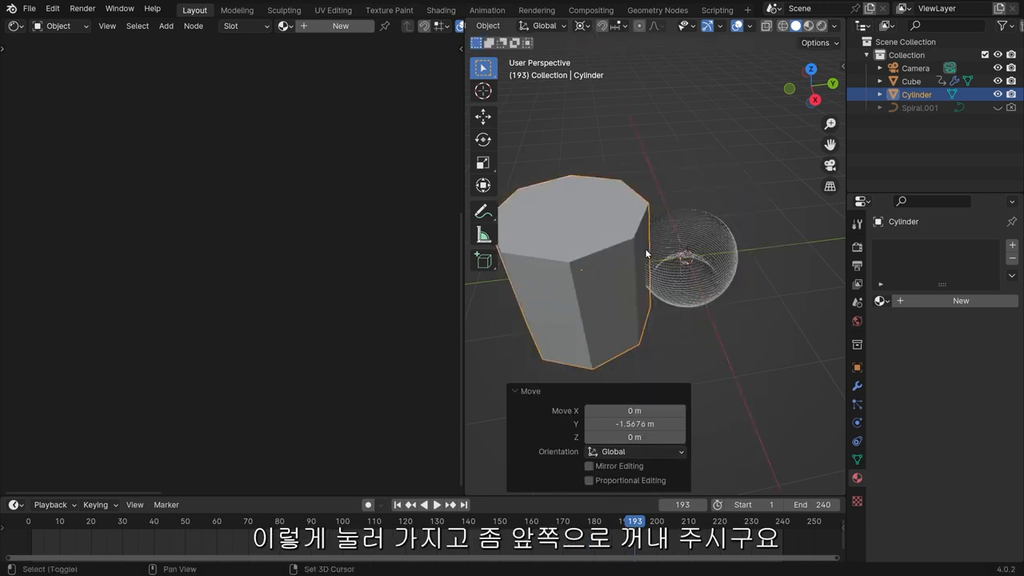
{"action": "middle_click_drag", "start_coordinate": [643, 256], "coordinate": [741, 190], "text": "shift"}
{"action": "scroll", "coordinate": [711, 269], "scroll_direction": "up", "scroll_amount": 2}
{"action": "scroll", "coordinate": [711, 264], "scroll_direction": "down", "scroll_amount": 3}
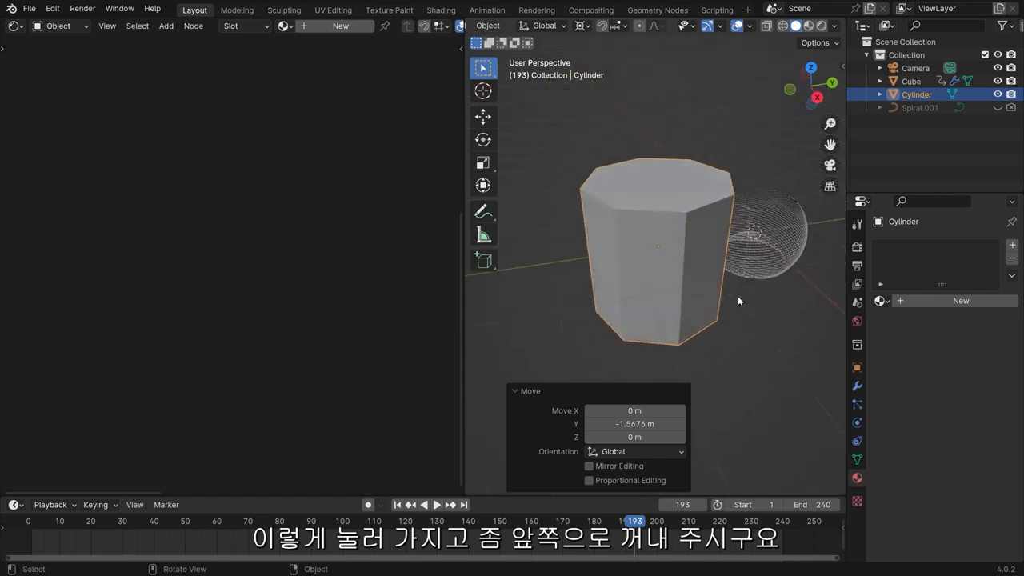
{"action": "key", "text": "s"}
{"action": "key", "text": "z"}
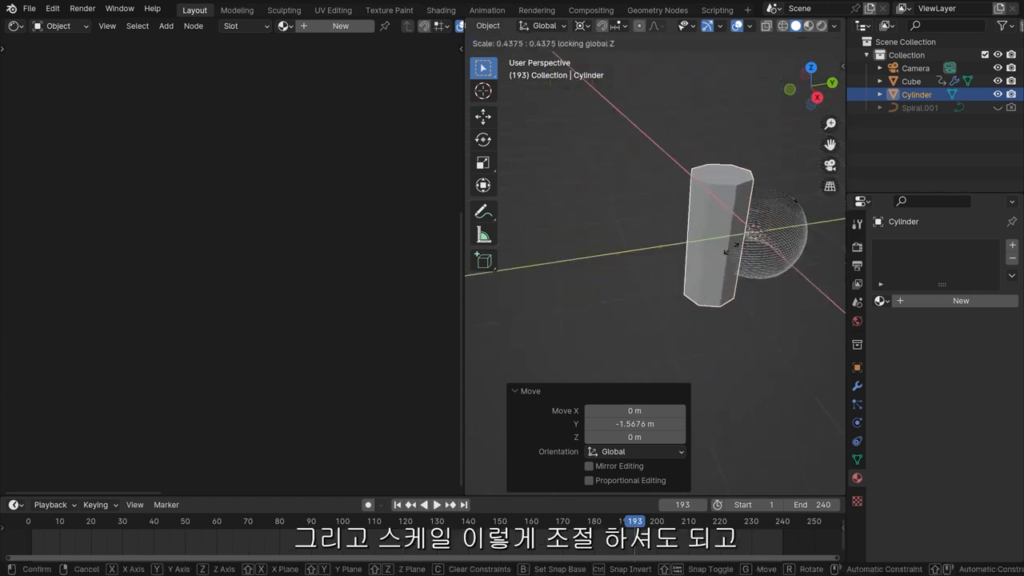
{"action": "right_click", "coordinate": [743, 232]}
{"action": "middle_click_drag", "start_coordinate": [711, 216], "coordinate": [684, 218], "text": "shift"}
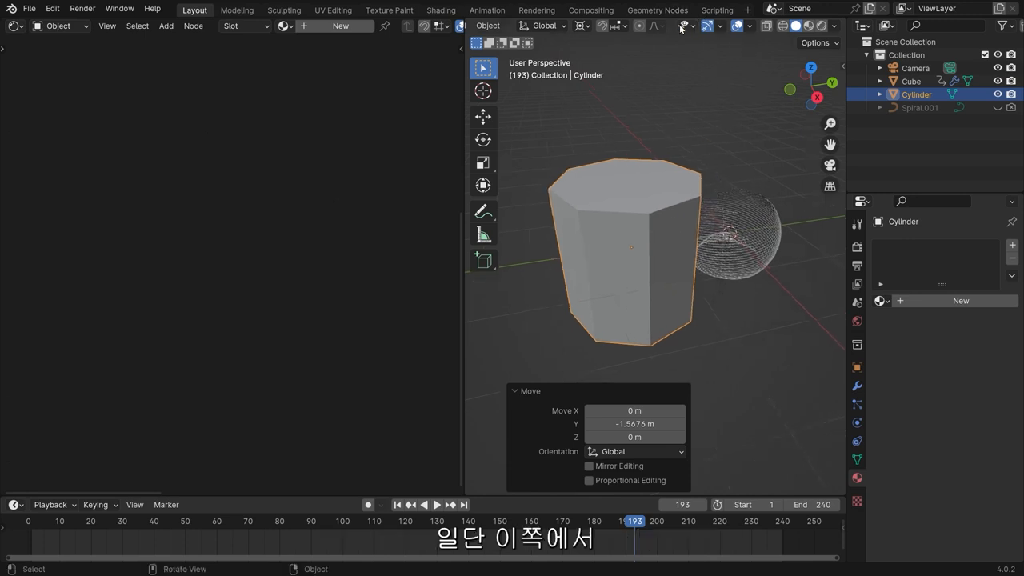
Step: Try scaling the cylinder uniformly with the transform pivot point set to 3D Cursor
{"action": "left_click", "coordinate": [580, 26]}
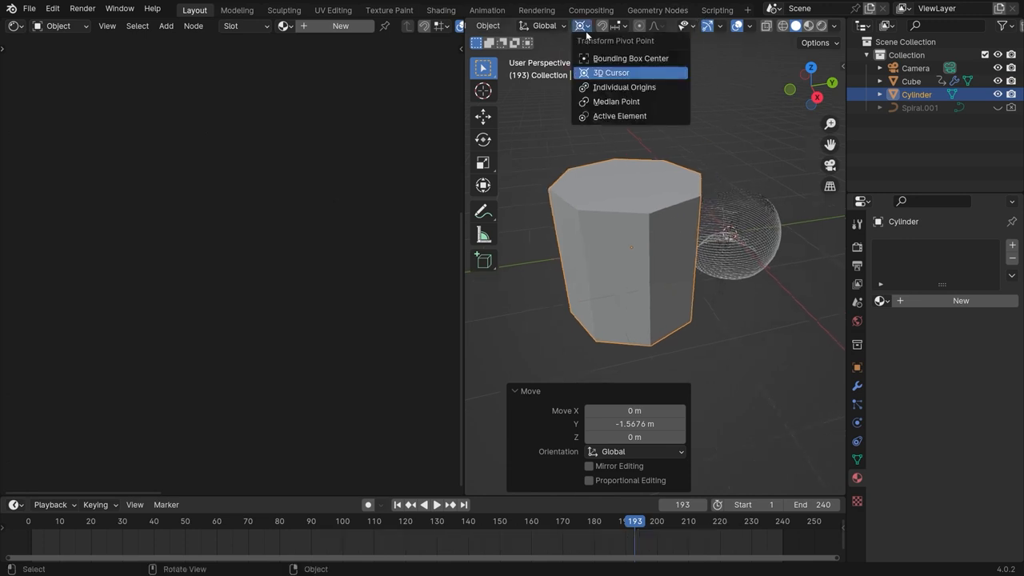
{"action": "left_click", "coordinate": [622, 74]}
{"action": "key", "text": "s"}
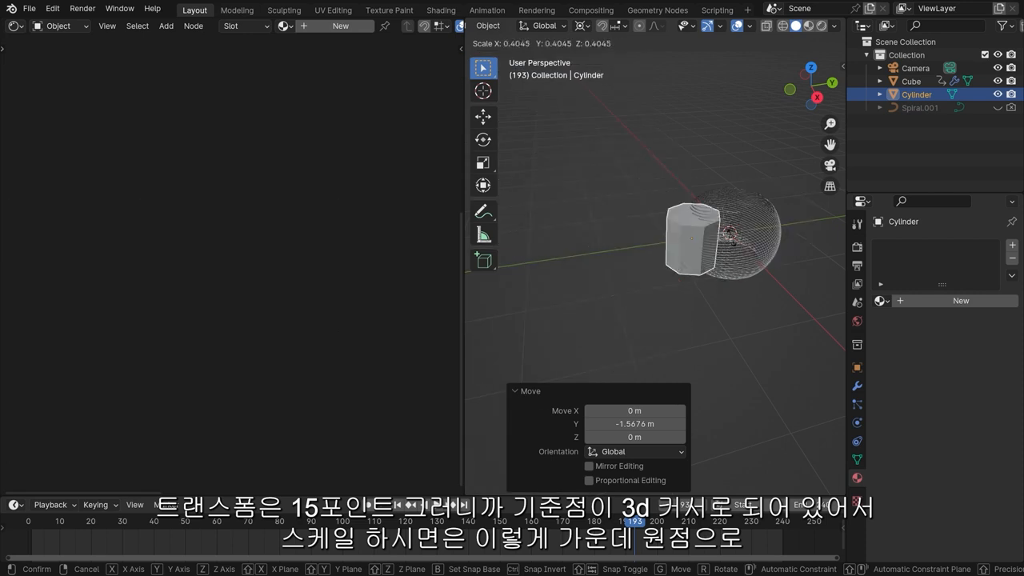
{"action": "key", "text": "Escape"}
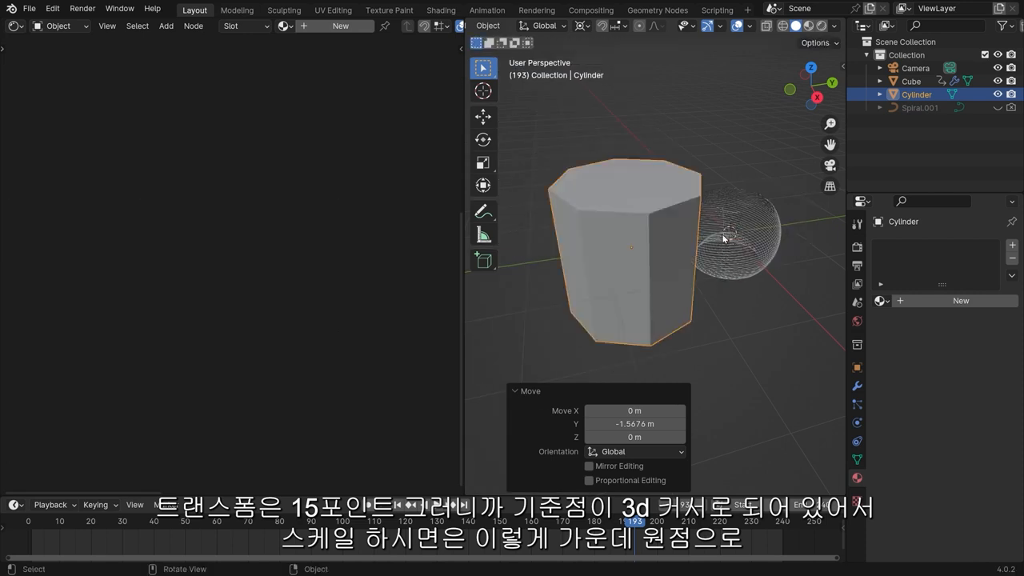
{"action": "mouse_move", "coordinate": [748, 231]}
{"action": "middle_mouse_down"}
{"action": "mouse_move", "coordinate": [728, 253]}
{"action": "mouse_move", "coordinate": [760, 243]}
{"action": "middle_mouse_up"}
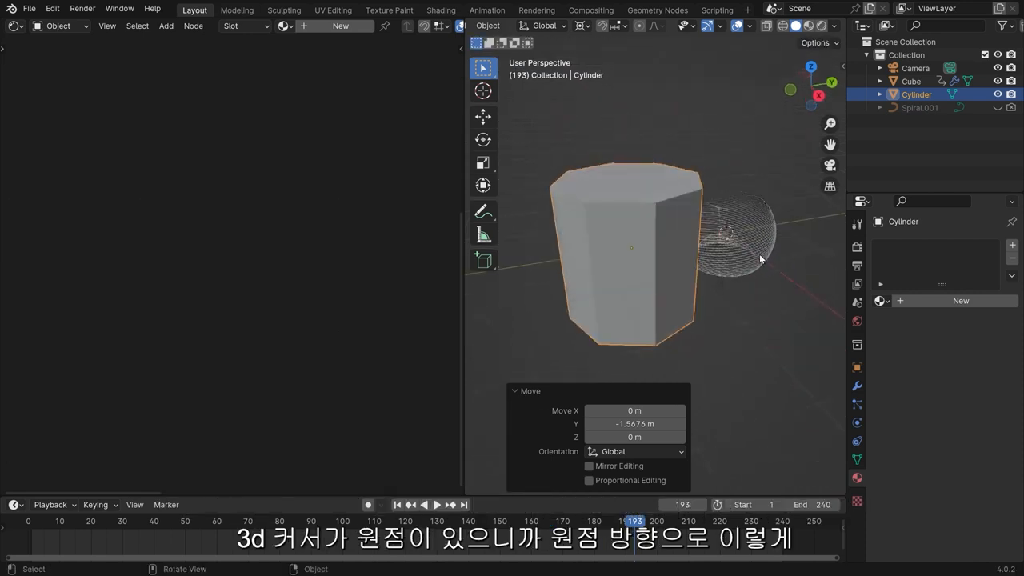
{"action": "key", "text": "s"}
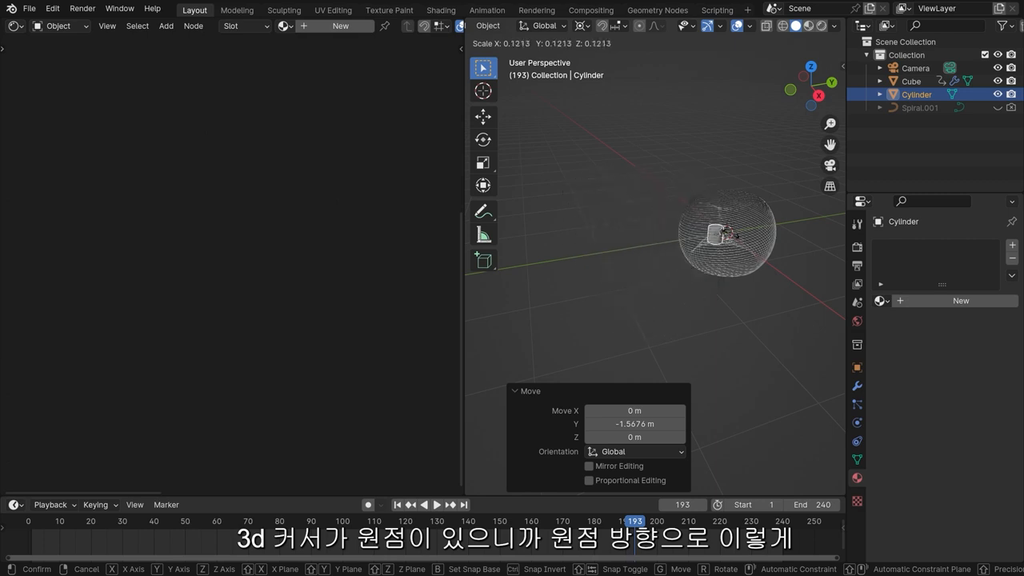
{"action": "key", "text": "Escape"}
Step: Set the transform pivot point to Median Point and scale the cylinder to about 0.04 in X and Y only
{"action": "left_click", "coordinate": [581, 25]}
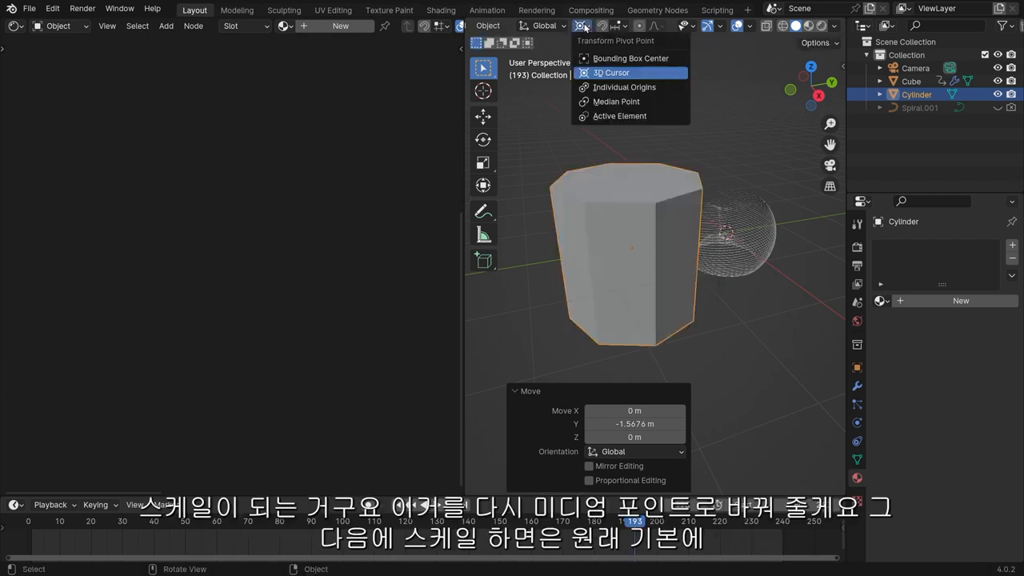
{"action": "left_click", "coordinate": [628, 102]}
{"action": "key", "text": "s"}
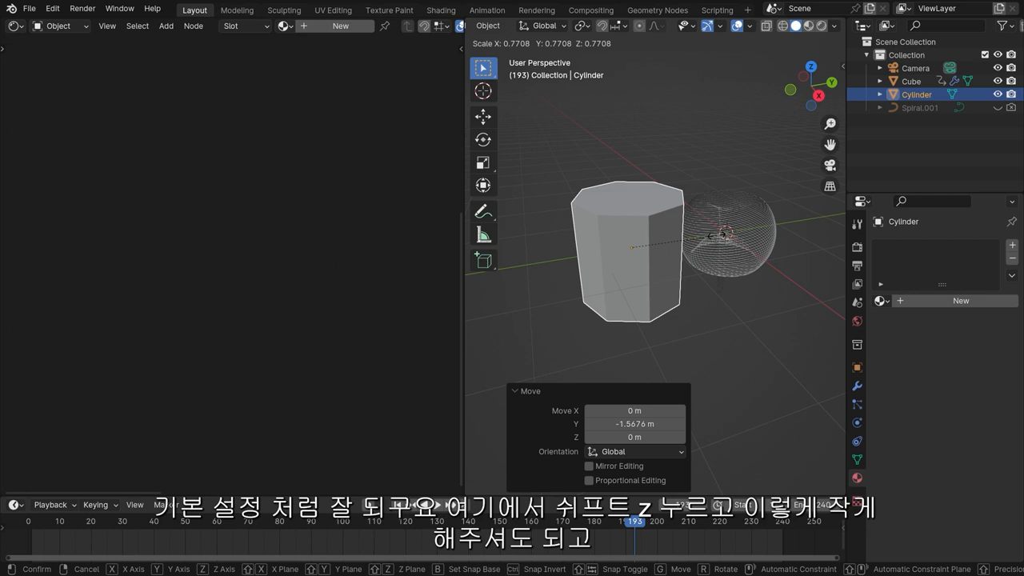
{"action": "key", "text": "shift+z"}
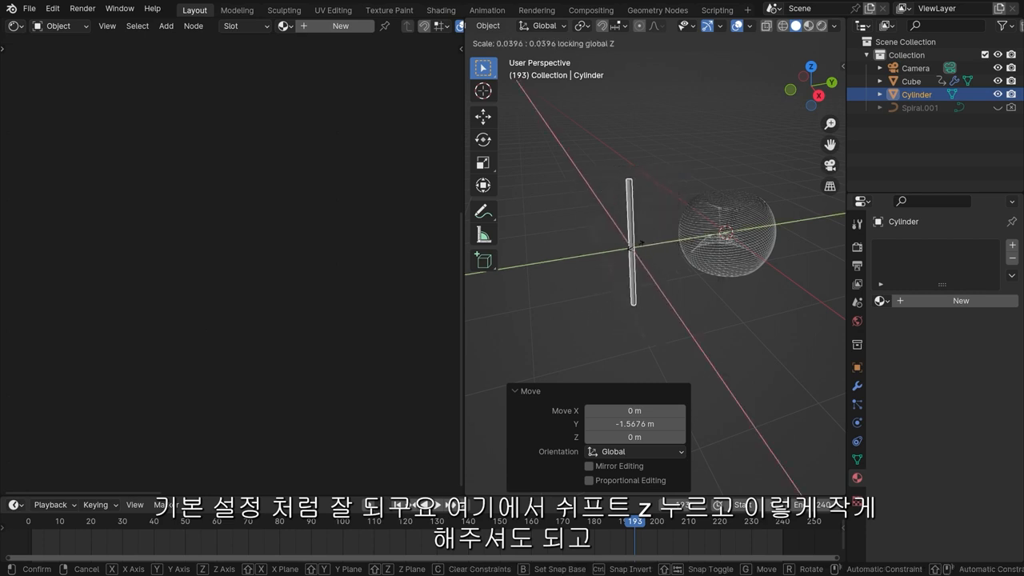
{"action": "left_click", "coordinate": [638, 244]}
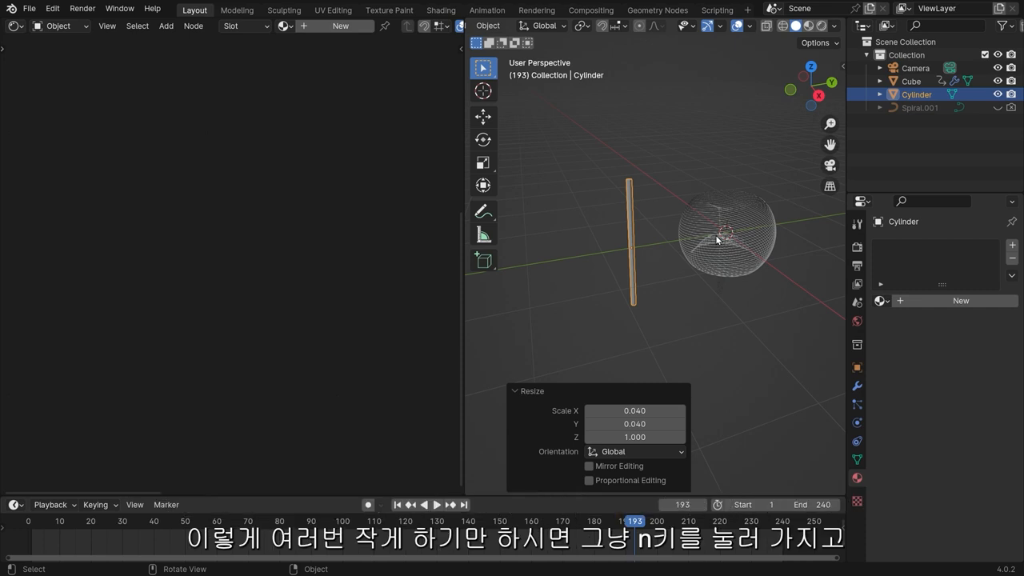
Step: Scale the cylinder by a further 0.69 or so in X and Y only, and show its transform properties
{"action": "key", "text": "s"}
{"action": "key", "text": "shift+z"}
{"action": "left_click", "coordinate": [649, 183]}
{"action": "key", "text": "n"}
{"action": "middle_click_drag", "start_coordinate": [625, 224], "coordinate": [667, 231]}
{"action": "scroll", "coordinate": [667, 231], "scroll_direction": "up", "scroll_amount": 6}
{"action": "scroll", "coordinate": [656, 237], "scroll_direction": "down", "scroll_amount": 2}
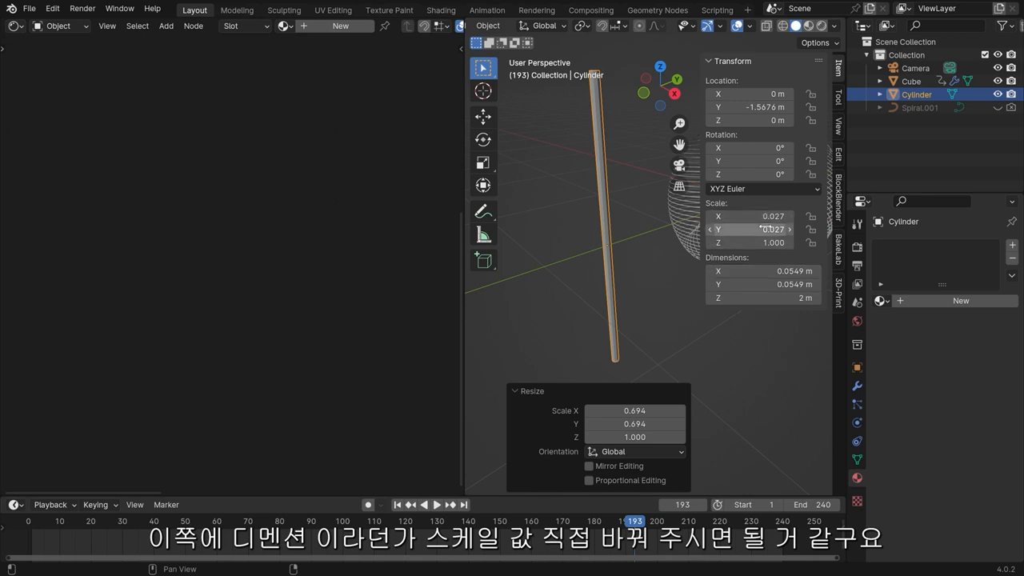
Step: Set the cylinder's X and Y dimensions first to 0.01 m and finally to 0.02 m
{"action": "middle_click_drag", "start_coordinate": [652, 210], "coordinate": [655, 248], "text": "shift"}
{"action": "left_click", "coordinate": [777, 270]}
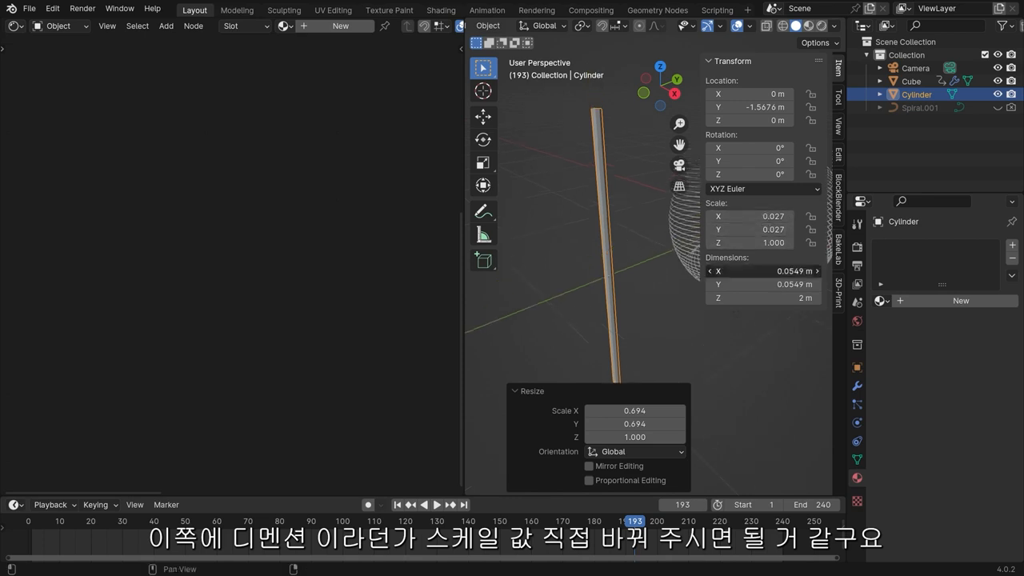
{"action": "left_click_drag", "start_coordinate": [777, 270], "coordinate": [776, 284]}
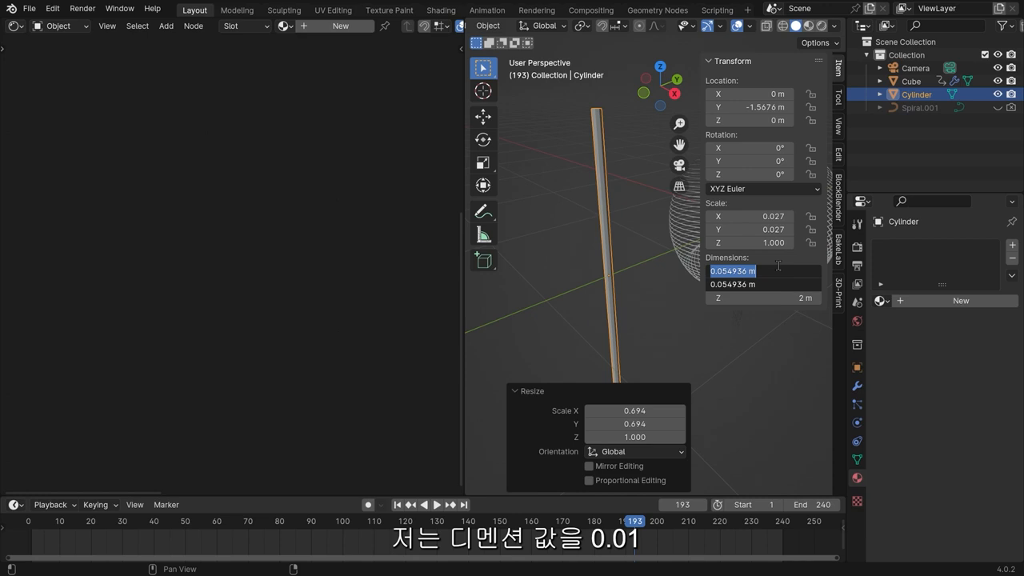
{"action": "type", "text": "0.01"}
{"action": "key", "text": "Return"}
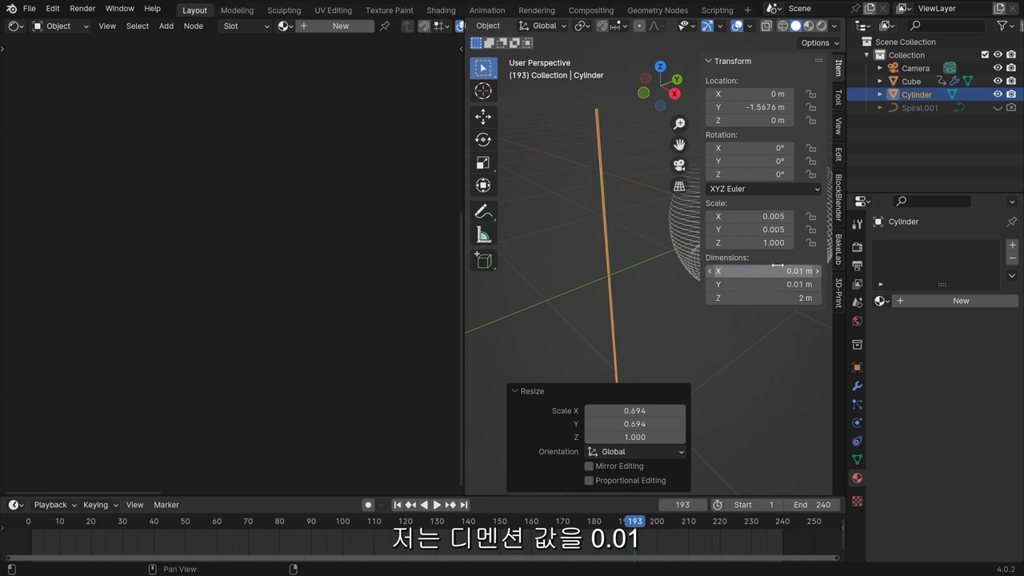
{"action": "left_click_drag", "start_coordinate": [777, 266], "coordinate": [777, 284]}
{"action": "type", "text": "0.02"}
{"action": "key", "text": "Return"}
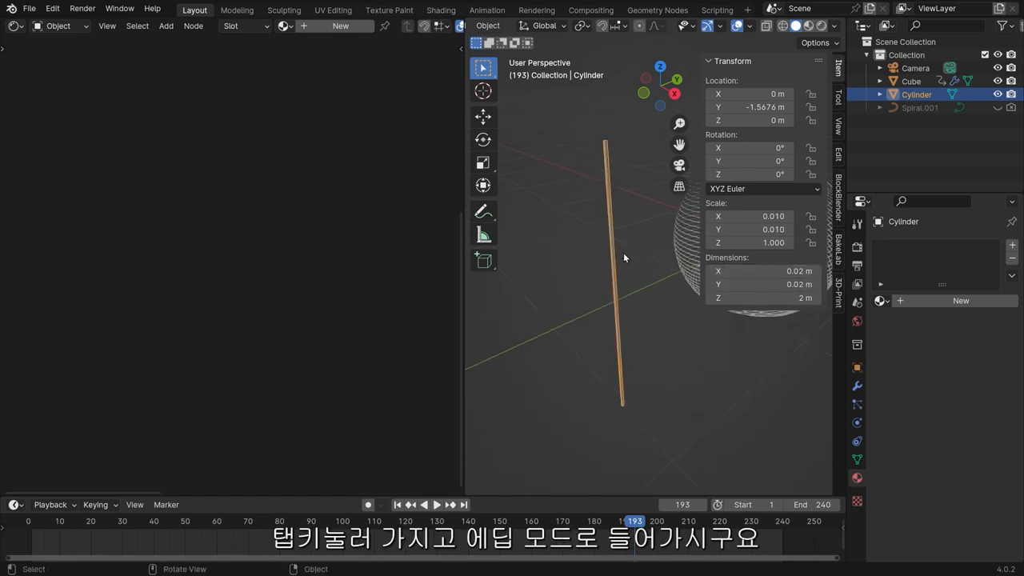
Step: Enter Edit Mode on the thin cylinder, hide its transform properties and widen the 3D viewport
{"action": "key", "text": "Tab"}
{"action": "key", "text": "n"}
{"action": "scroll", "coordinate": [624, 246], "scroll_direction": "up", "scroll_amount": 1}
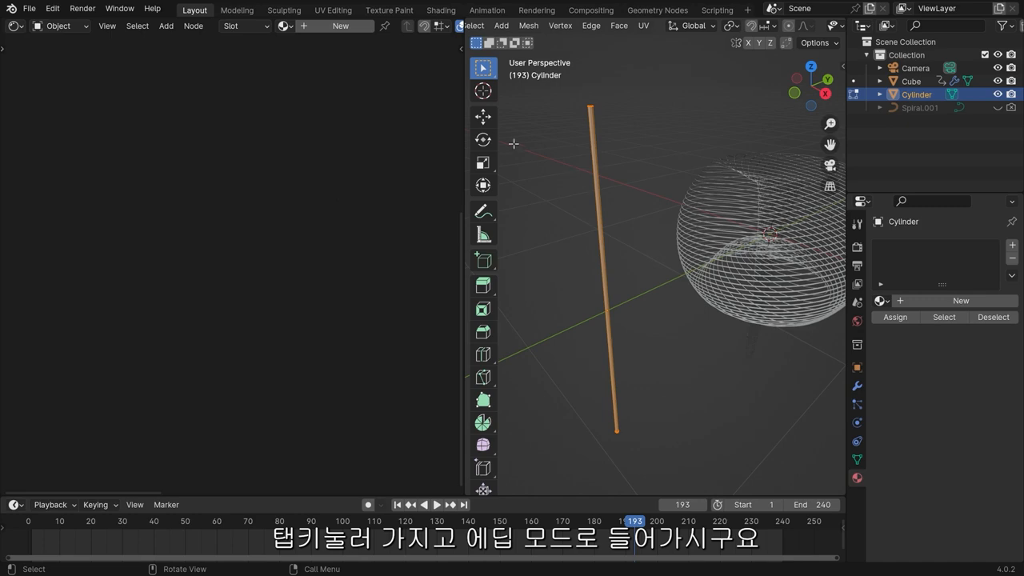
{"action": "left_click_drag", "start_coordinate": [462, 147], "coordinate": [120, 160]}
{"action": "middle_click_drag", "start_coordinate": [600, 250], "coordinate": [571, 222]}
Step: Try a single centred loop cut halfway along the cylinder
{"action": "key", "text": "ctrl+r"}
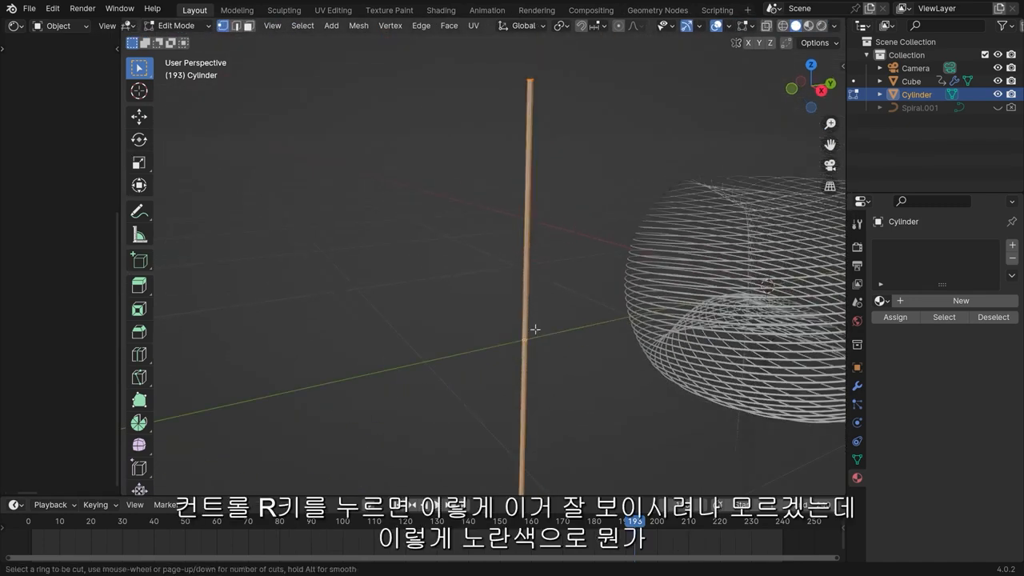
{"action": "right_click", "coordinate": [535, 329]}
{"action": "middle_click_drag", "start_coordinate": [555, 358], "coordinate": [555, 233], "text": "shift"}
{"action": "scroll", "coordinate": [549, 315], "scroll_direction": "up", "scroll_amount": 2}
{"action": "key", "text": "ctrl+r"}
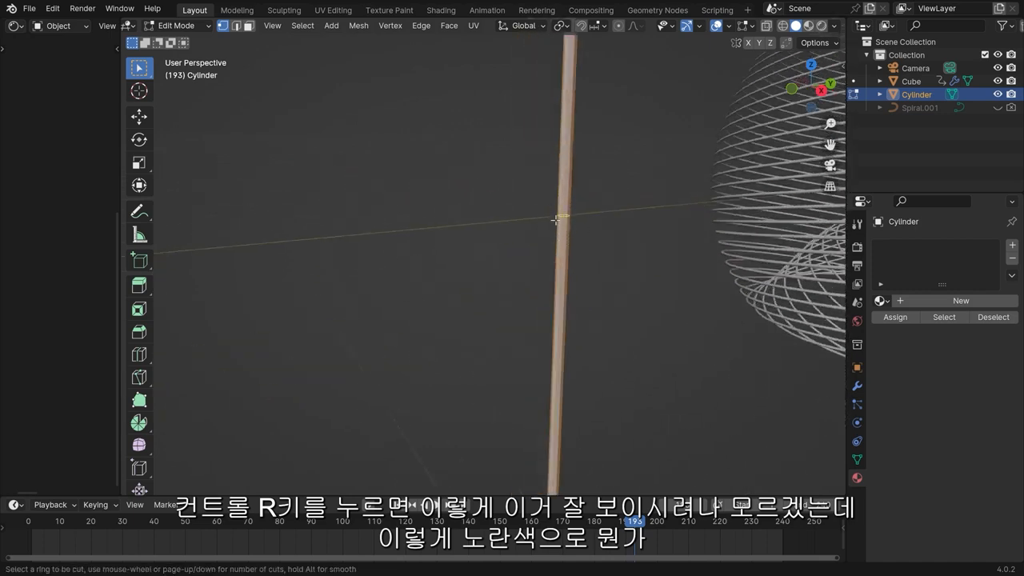
{"action": "left_click", "coordinate": [558, 220]}
{"action": "right_click", "coordinate": [562, 223]}
{"action": "middle_click_drag", "start_coordinate": [581, 244], "coordinate": [548, 232]}
{"action": "scroll", "coordinate": [580, 223], "scroll_direction": "down", "scroll_amount": 5}
{"action": "key", "text": "ctrl+z"}
Step: Add about ten evenly spaced, centred loop cuts along the length of the cylinder
{"action": "key", "text": "ctrl+r"}
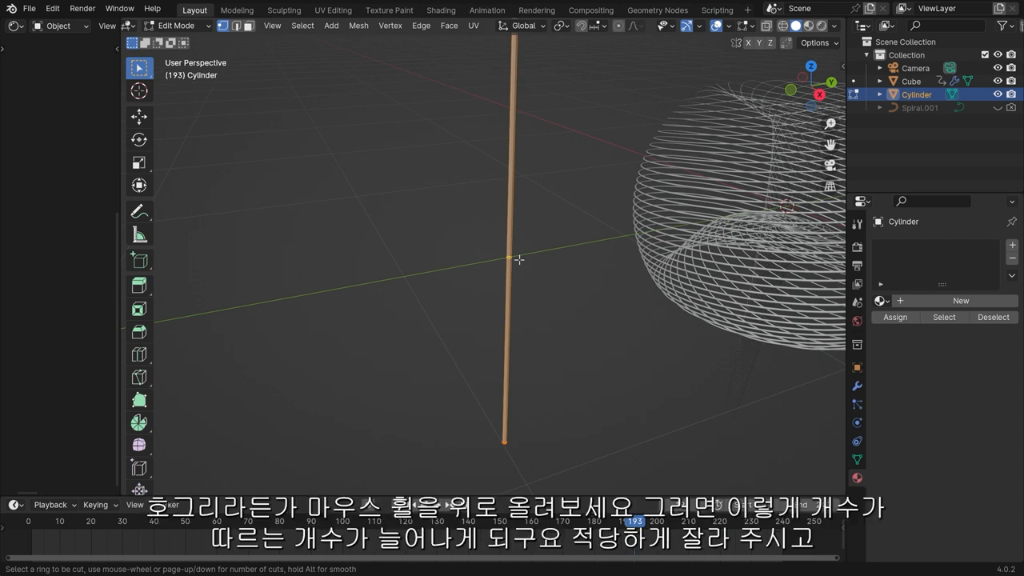
{"action": "scroll", "coordinate": [518, 259], "scroll_direction": "up", "scroll_amount": 1}
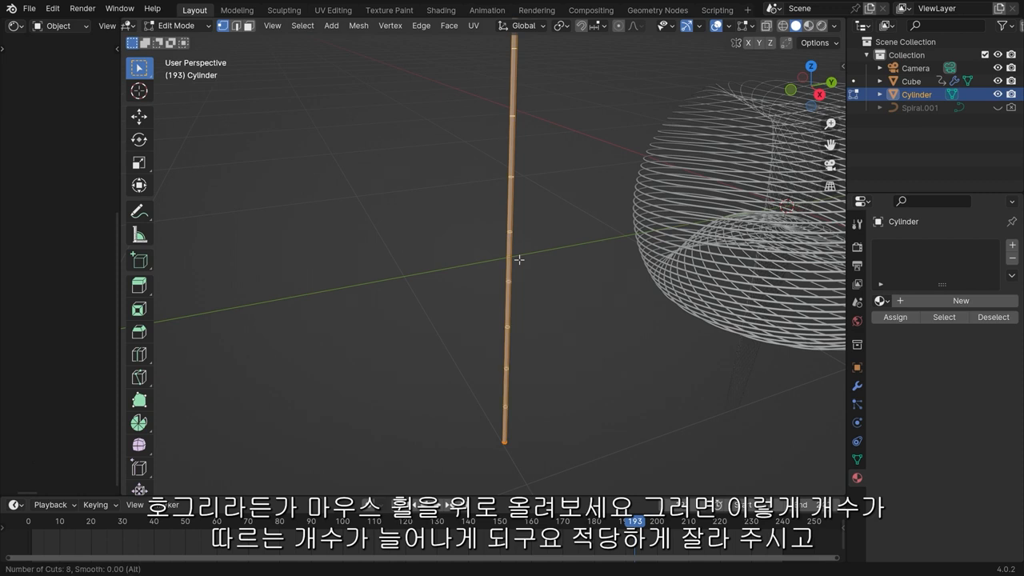
{"action": "scroll", "coordinate": [518, 259], "scroll_direction": "up", "scroll_amount": 1}
{"action": "left_click", "coordinate": [519, 259]}
{"action": "left_click", "coordinate": [520, 258]}
Step: Select the vertices at both the upper and lower ends of the cylinder
{"action": "scroll", "coordinate": [528, 311], "scroll_direction": "down", "scroll_amount": 2}
{"action": "middle_click_drag", "start_coordinate": [549, 180], "coordinate": [547, 208], "text": "shift"}
{"action": "middle_click_drag", "start_coordinate": [510, 115], "coordinate": [531, 155]}
{"action": "left_click_drag", "start_coordinate": [530, 155], "coordinate": [459, 100]}
{"action": "mouse_move", "coordinate": [536, 390]}
{"action": "middle_mouse_down"}
{"action": "mouse_move", "coordinate": [535, 259]}
{"action": "mouse_move", "coordinate": [539, 371]}
{"action": "middle_mouse_up"}
{"action": "left_click_drag", "start_coordinate": [539, 371], "coordinate": [471, 340], "text": "shift"}
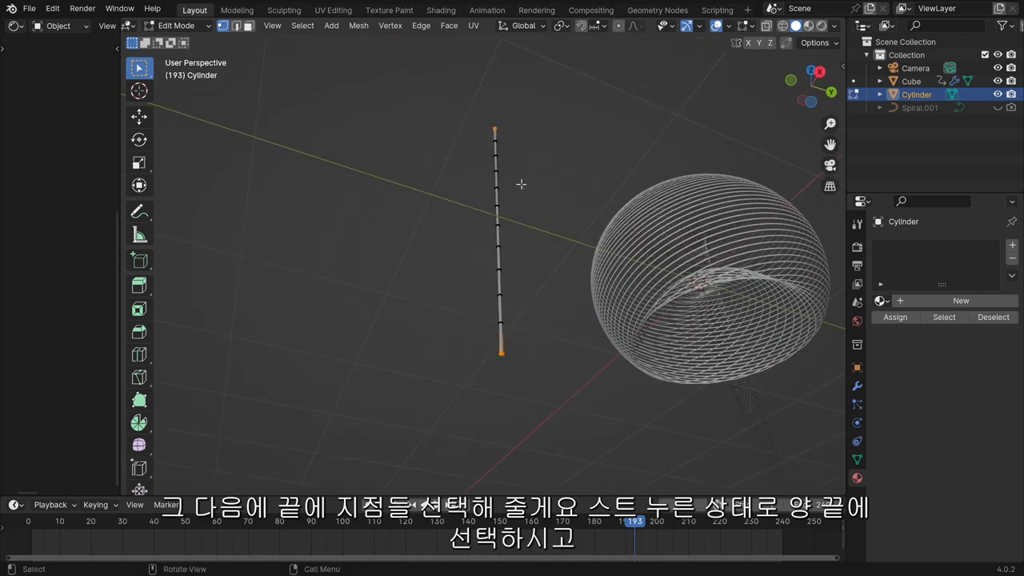
{"action": "middle_click_drag", "start_coordinate": [571, 190], "coordinate": [563, 322]}
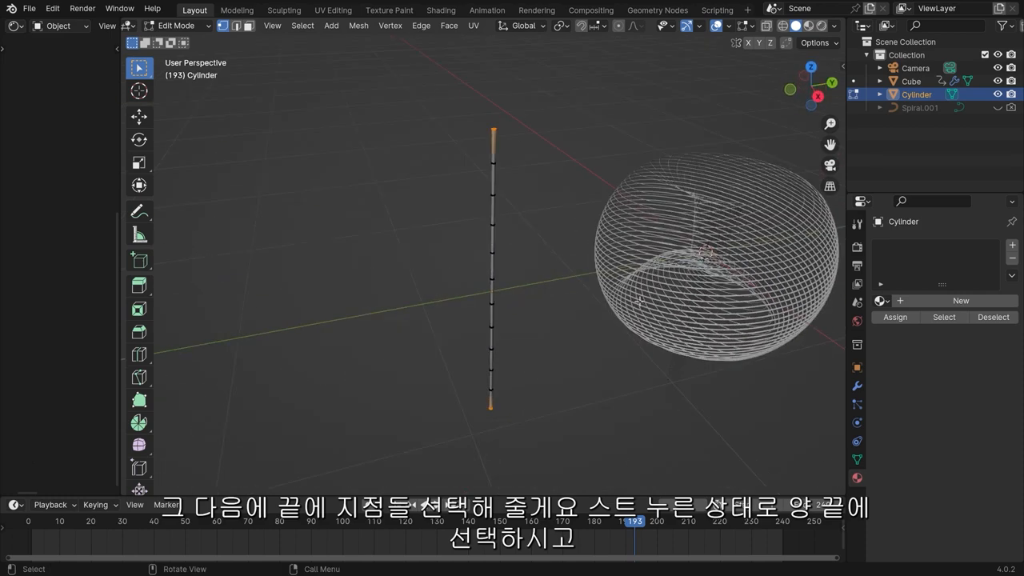
Step: Try collapsing the cylinder's end vertices to points by scaling them to 0 with the Z axis locked
{"action": "key", "text": "s"}
{"action": "key", "text": "shift+z"}
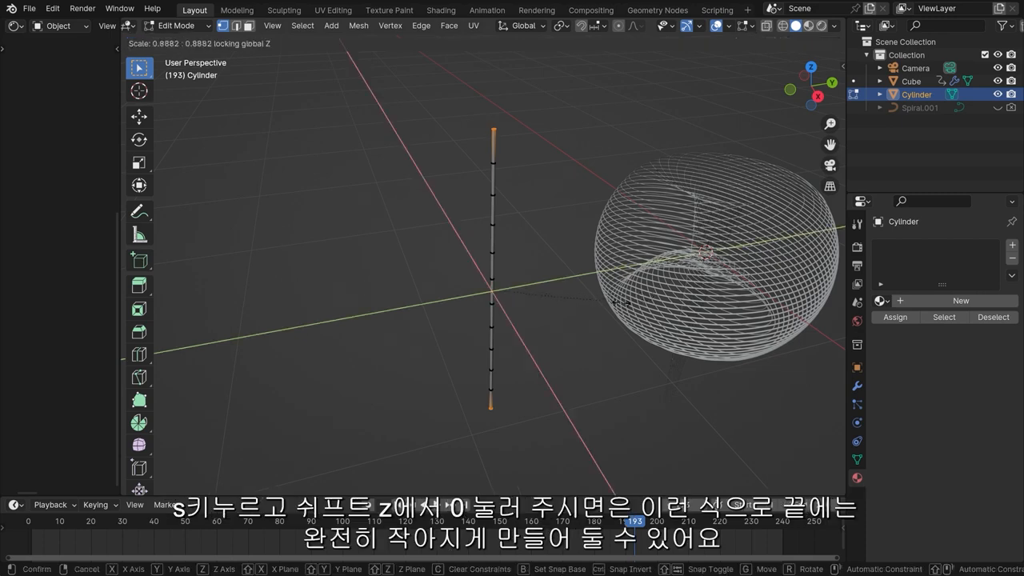
{"action": "key", "text": "0"}
{"action": "key", "text": "Return"}
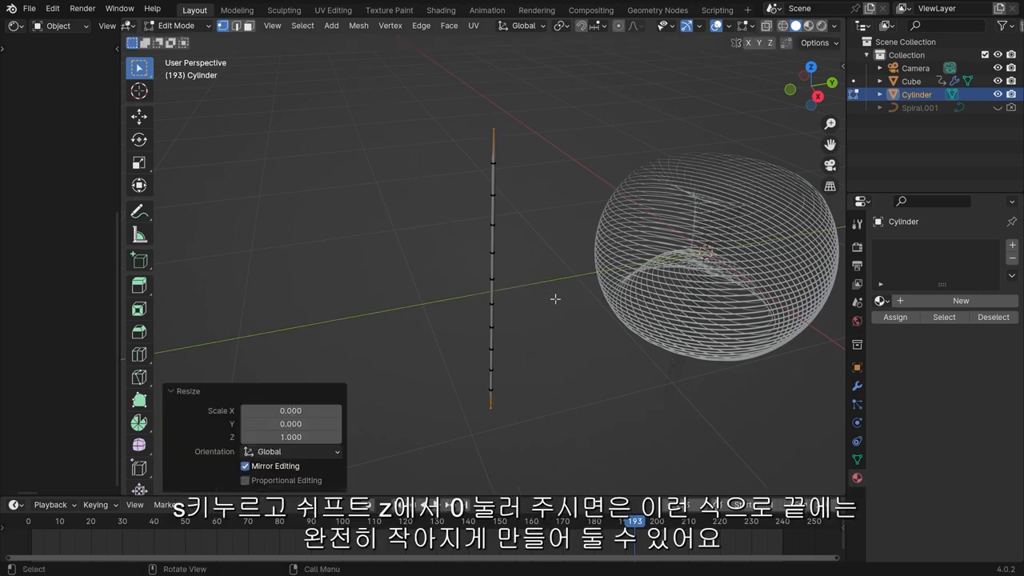
{"action": "key", "text": "Tab"}
{"action": "scroll", "coordinate": [521, 186], "scroll_direction": "up", "scroll_amount": 8}
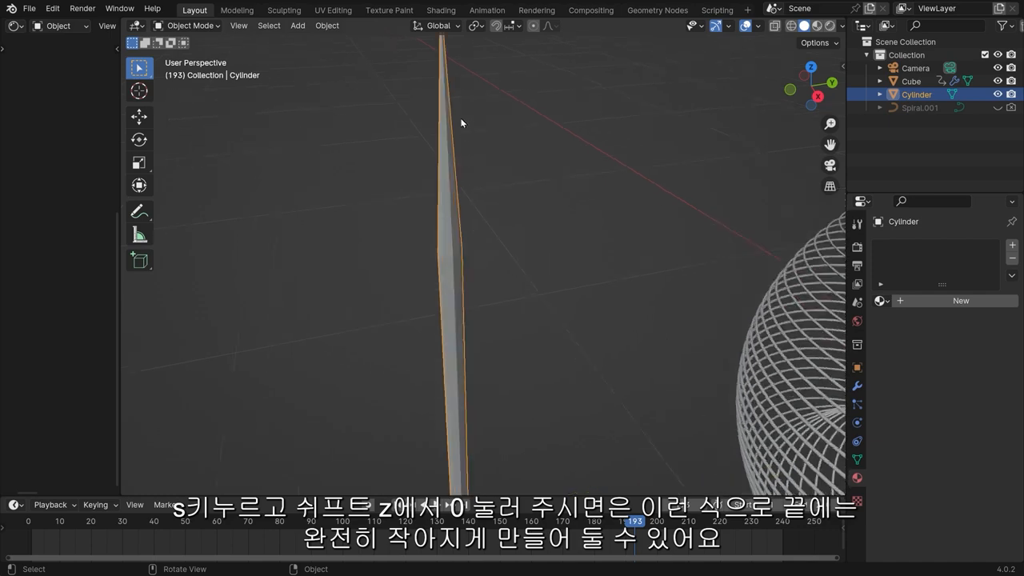
{"action": "middle_click_drag", "start_coordinate": [492, 190], "coordinate": [600, 148]}
{"action": "key", "text": "Tab"}
{"action": "key", "text": "ctrl+KP_Add"}
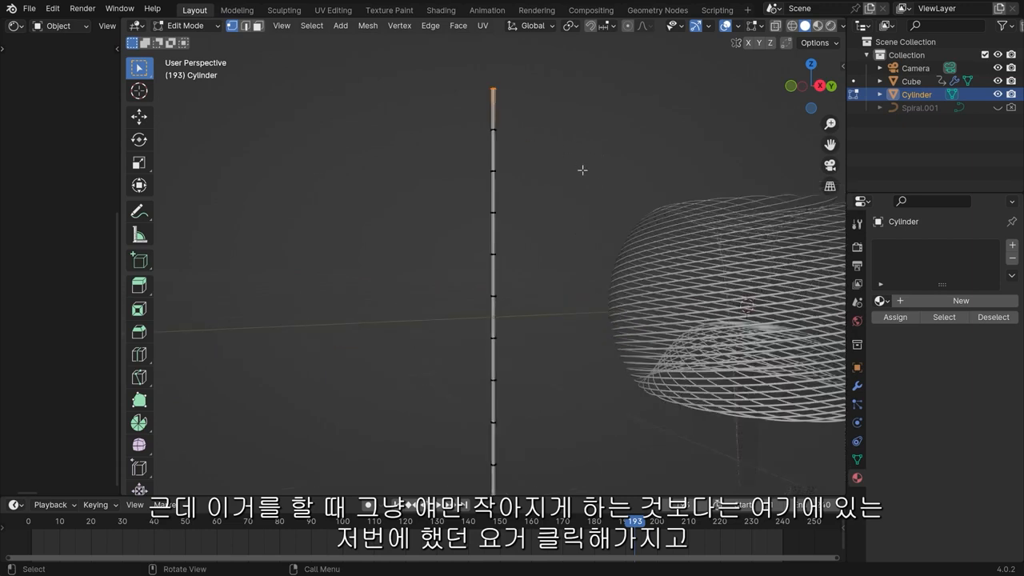
Step: Enable proportional editing and scale the cylinder's end vertices to 0 with Z locked, using a proportional size of about 0.47
{"action": "left_click", "coordinate": [628, 25]}
{"action": "key", "text": "s"}
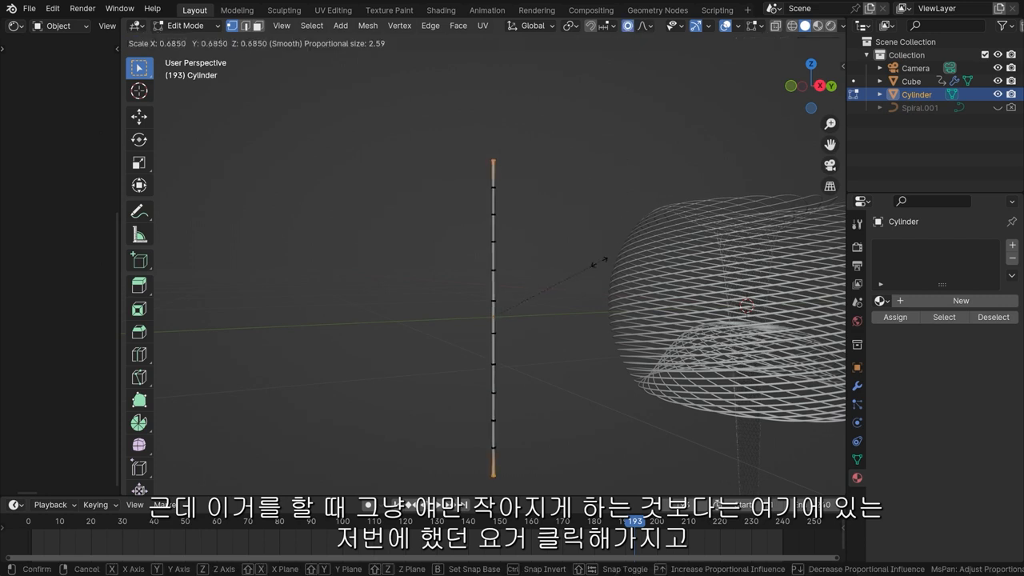
{"action": "key", "text": "shift+z"}
{"action": "key", "text": "0"}
{"action": "scroll", "coordinate": [594, 264], "scroll_direction": "up", "scroll_amount": 12}
{"action": "scroll", "coordinate": [594, 264], "scroll_direction": "down", "scroll_amount": 13}
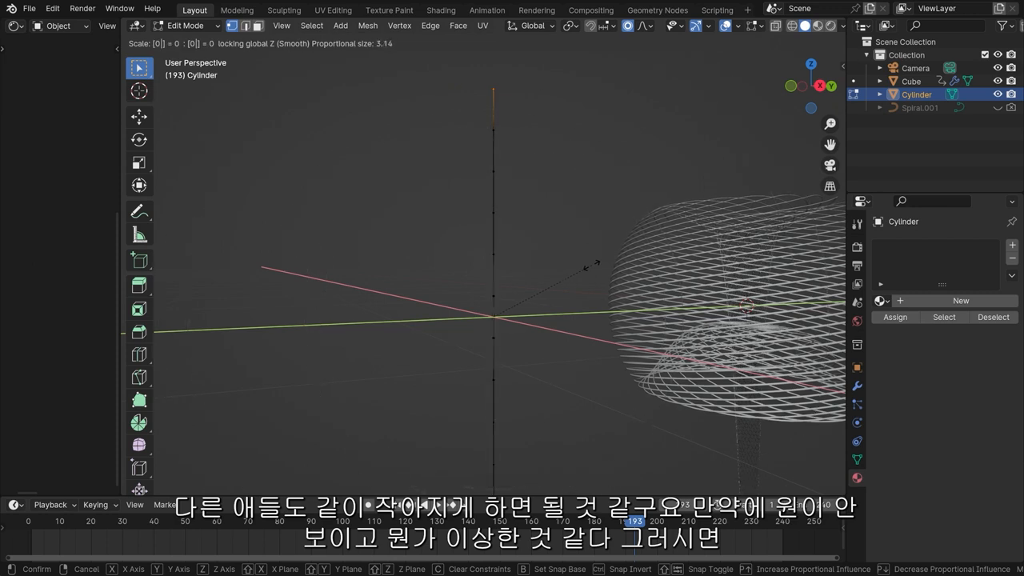
{"action": "scroll", "coordinate": [592, 264], "scroll_direction": "down", "scroll_amount": 5}
{"action": "scroll", "coordinate": [592, 263], "scroll_direction": "up", "scroll_amount": 20}
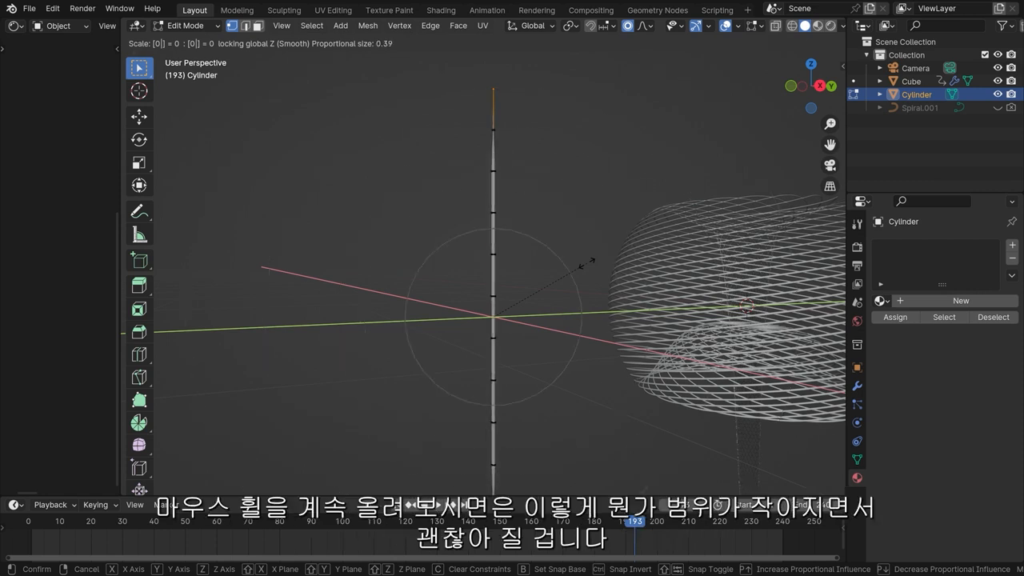
{"action": "scroll", "coordinate": [586, 264], "scroll_direction": "down", "scroll_amount": 8}
{"action": "scroll", "coordinate": [587, 264], "scroll_direction": "up", "scroll_amount": 5}
{"action": "scroll", "coordinate": [586, 264], "scroll_direction": "down", "scroll_amount": 5}
{"action": "scroll", "coordinate": [586, 264], "scroll_direction": "down", "scroll_amount": 8}
{"action": "key", "text": "z"}
{"action": "scroll", "coordinate": [583, 268], "scroll_direction": "up", "scroll_amount": 6}
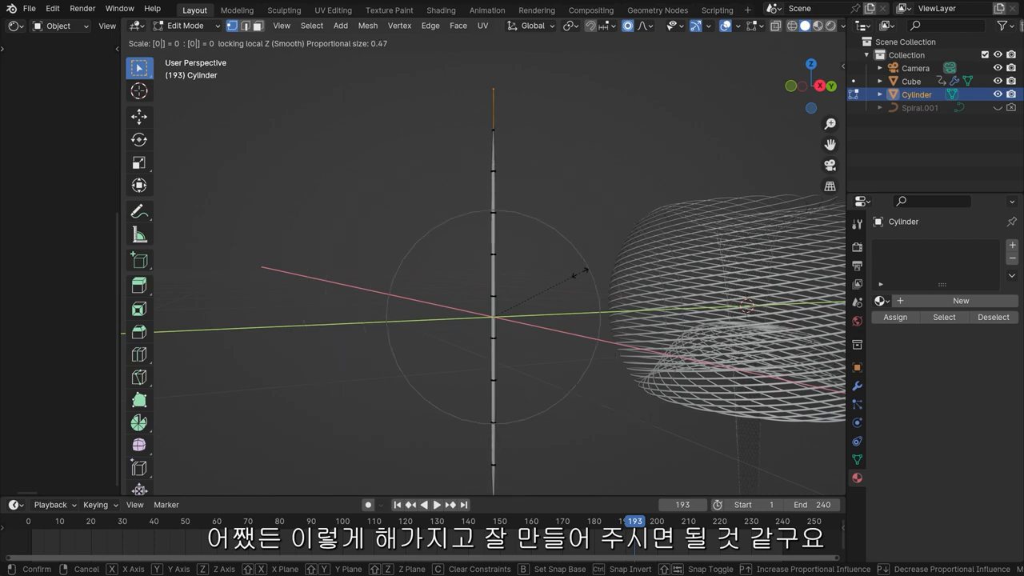
{"action": "left_click", "coordinate": [586, 270]}
{"action": "key", "text": "Tab"}
Step: Look through the camera and raise the cylinder about 0.045 m along the Z axis
{"action": "middle_click_drag", "start_coordinate": [586, 270], "coordinate": [589, 177]}
{"action": "key", "text": "grave"}
{"action": "left_click", "coordinate": [504, 262]}
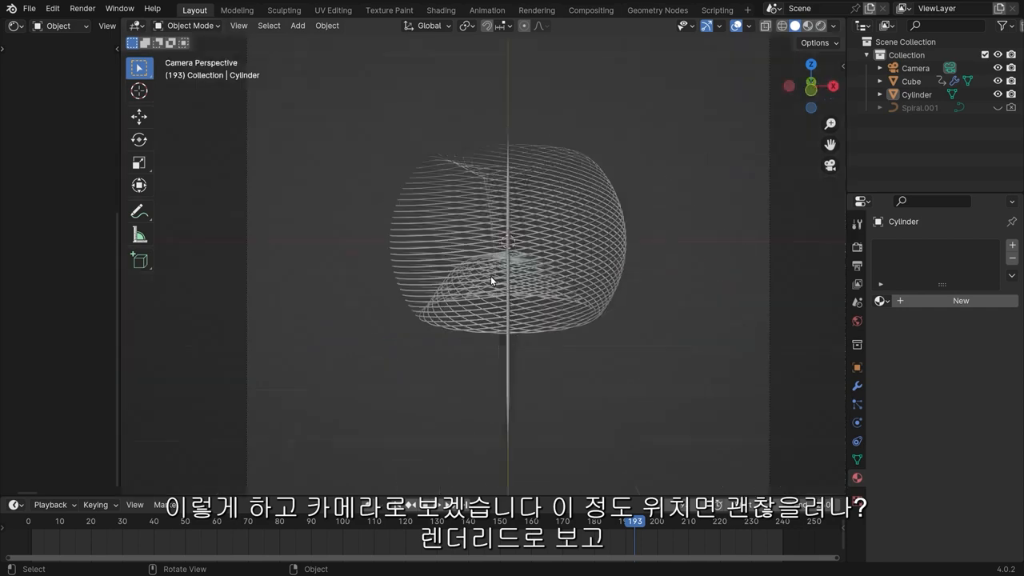
{"action": "left_click", "coordinate": [508, 389]}
{"action": "key", "text": "g"}
{"action": "key", "text": "z"}
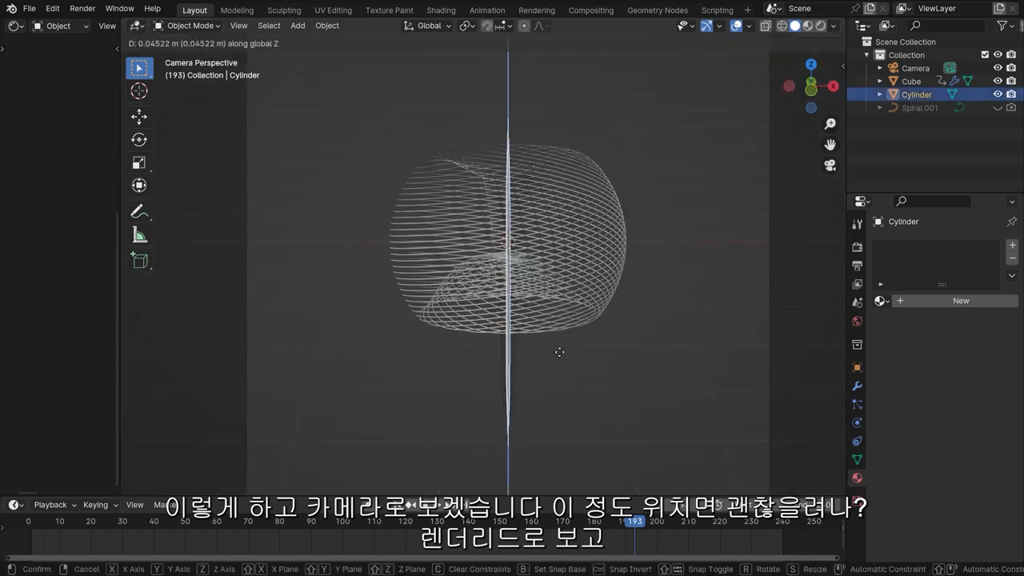
{"action": "left_click", "coordinate": [559, 352]}
Step: Switch the camera view to rendered shading, reselect the cylinder and inspect its thickness against the spiral
{"action": "key", "text": "z"}
{"action": "left_click", "coordinate": [650, 227]}
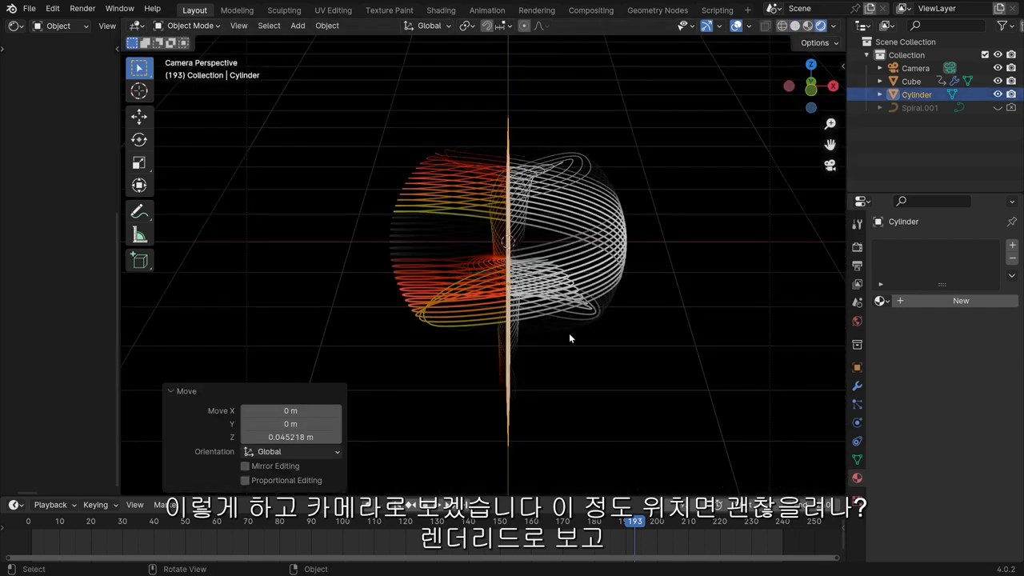
{"action": "left_click", "coordinate": [623, 326]}
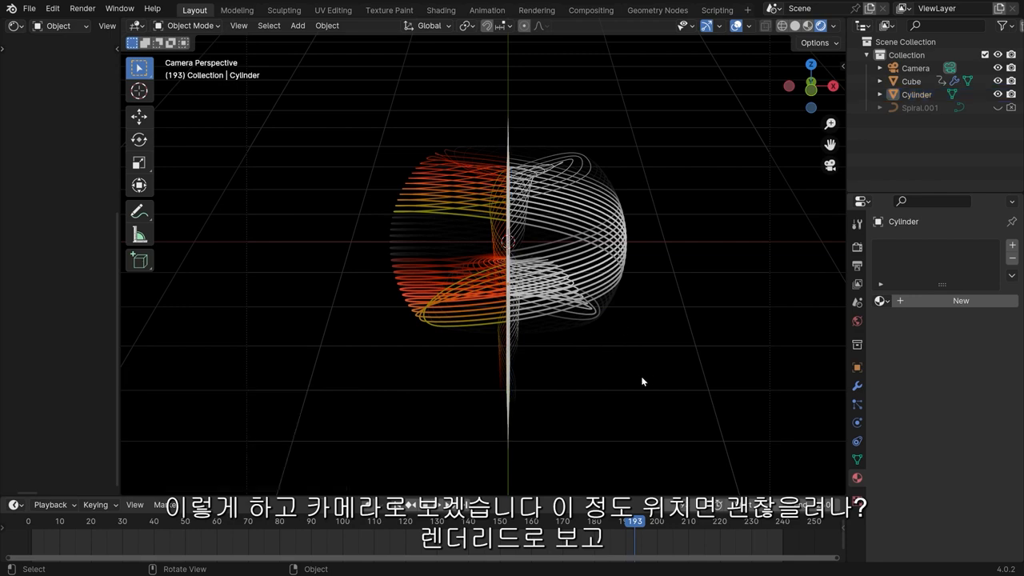
{"action": "left_click", "coordinate": [513, 432]}
{"action": "left_click", "coordinate": [509, 405]}
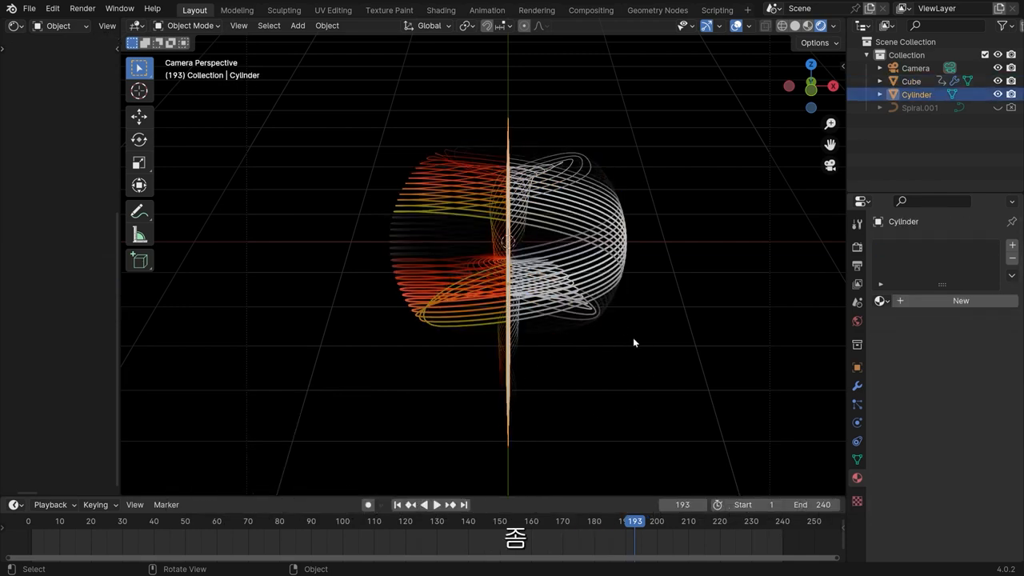
{"action": "scroll", "coordinate": [624, 326], "scroll_direction": "up", "scroll_amount": 4}
{"action": "scroll", "coordinate": [595, 300], "scroll_direction": "down", "scroll_amount": 3}
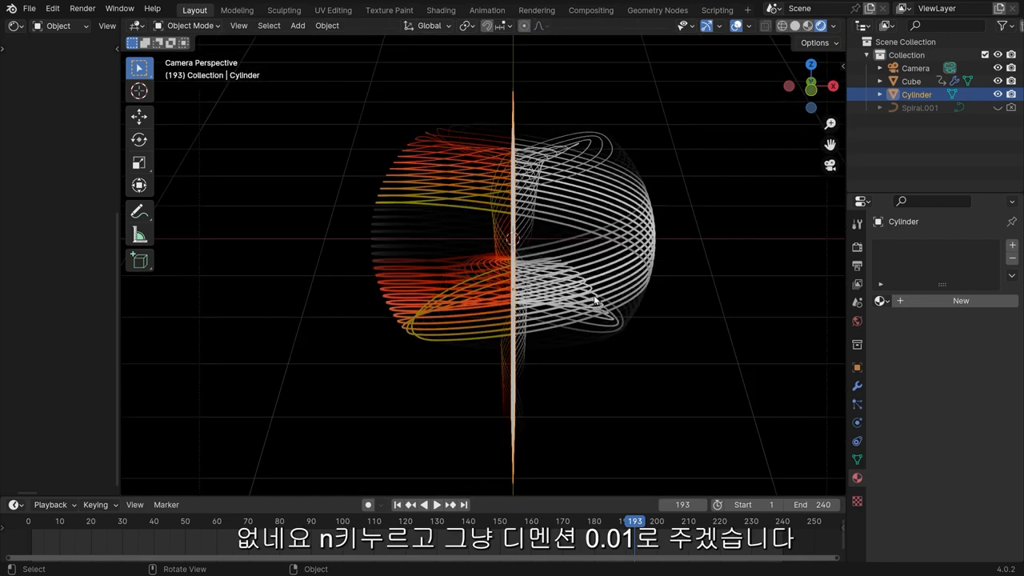
Step: Set the cylinder's X and Y dimensions to 0.01 m
{"action": "key", "text": "n"}
{"action": "left_click_drag", "start_coordinate": [760, 272], "coordinate": [760, 284]}
{"action": "type", "text": "0.01"}
{"action": "key", "text": "Return"}
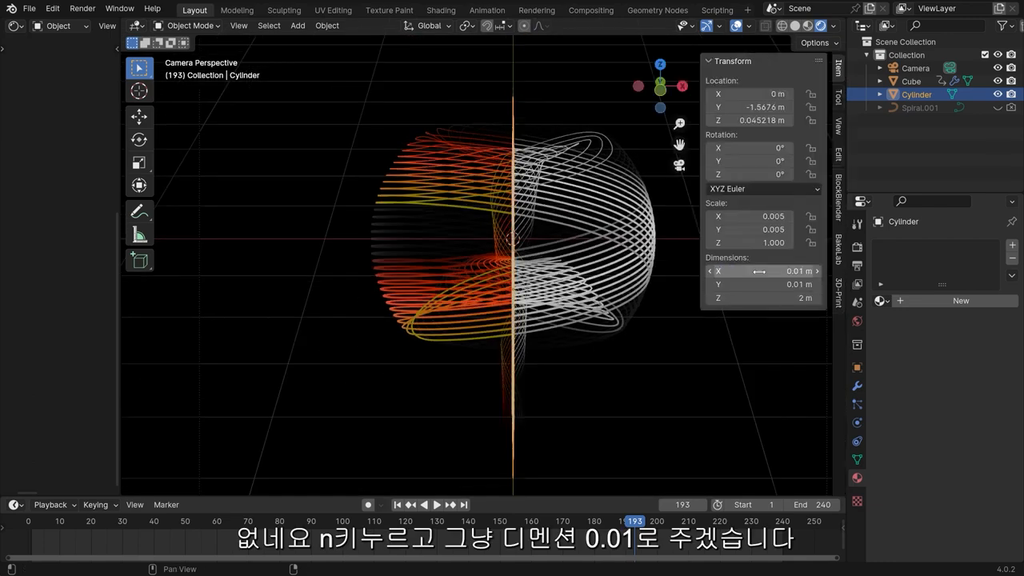
{"action": "left_click", "coordinate": [642, 398]}
Step: Give the cylinder a new material with an Emission surface and hide the transform properties
{"action": "left_click", "coordinate": [514, 120]}
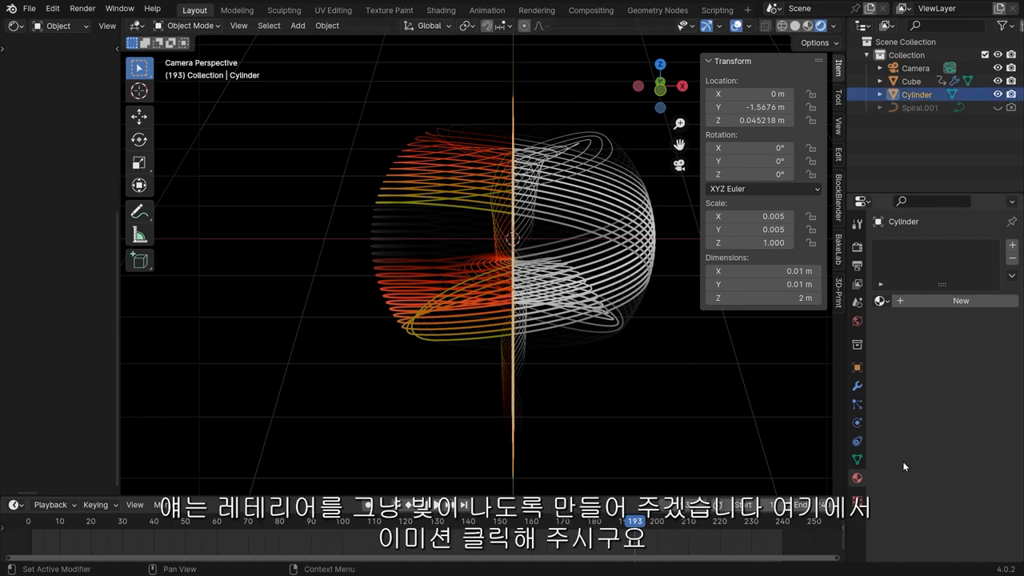
{"action": "left_click", "coordinate": [947, 302]}
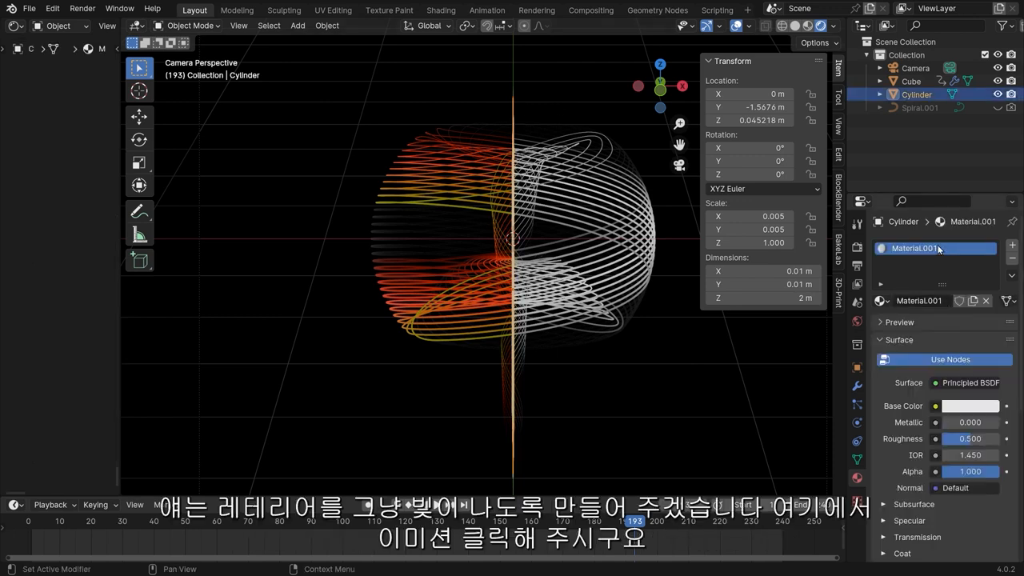
{"action": "left_click", "coordinate": [1000, 384]}
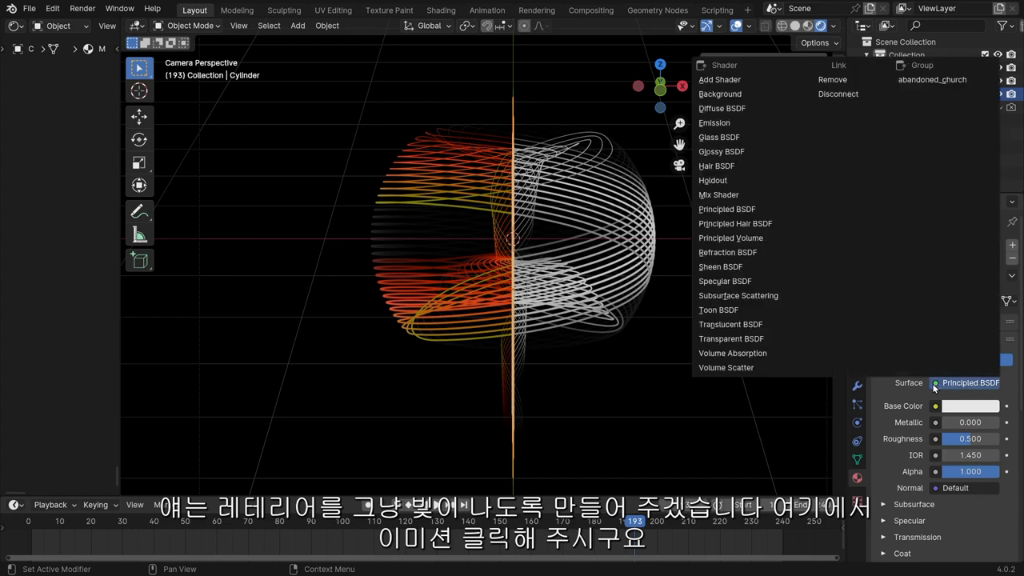
{"action": "left_click", "coordinate": [731, 124]}
{"action": "key", "text": "n"}
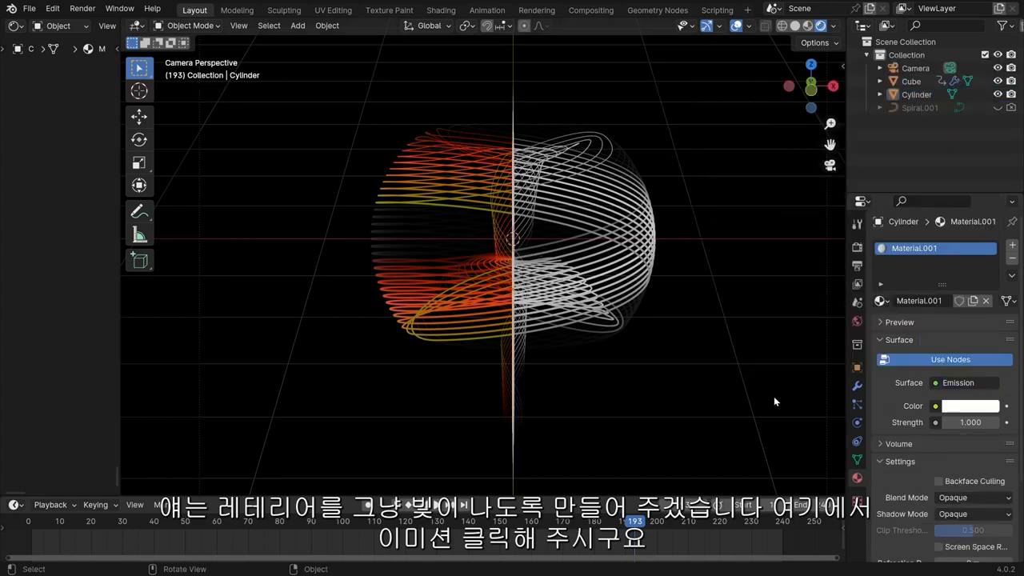
Step: Try emission strengths of 5 and 10 on the cylinder's material
{"action": "left_click", "coordinate": [958, 422]}
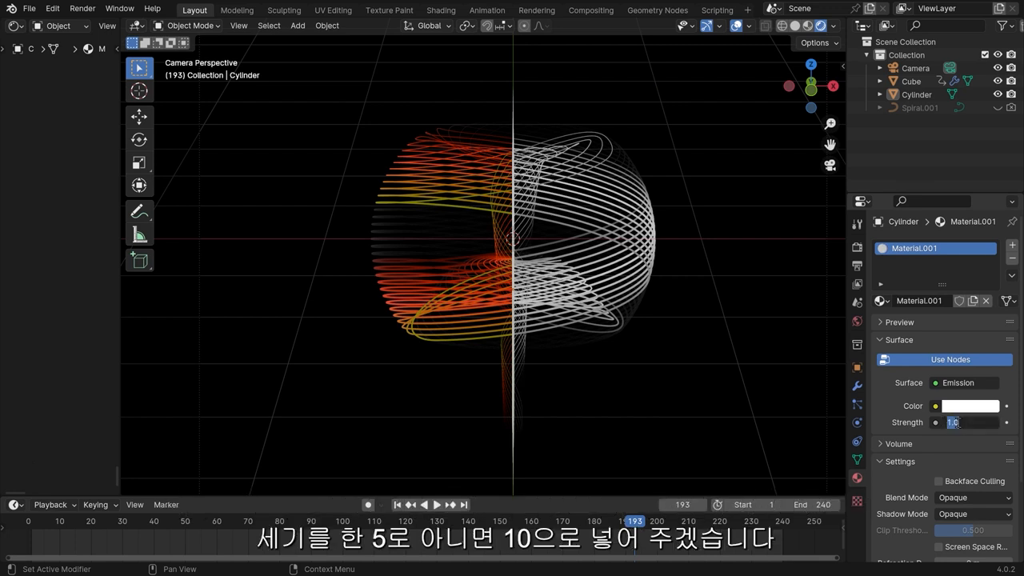
{"action": "type", "text": "5"}
{"action": "key", "text": "Return"}
{"action": "left_click", "coordinate": [957, 423]}
{"action": "type", "text": "10"}
{"action": "key", "text": "Return"}
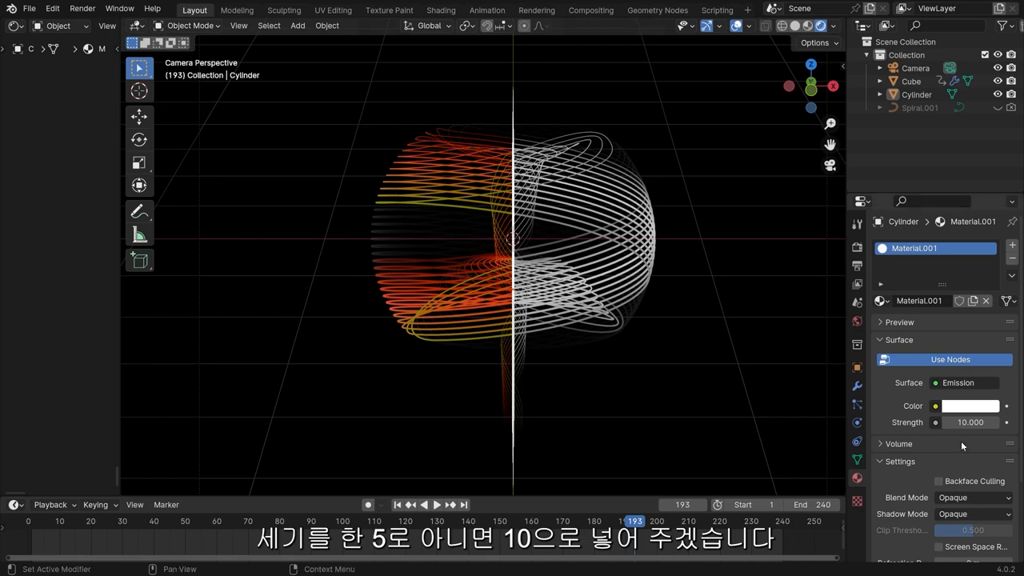
Step: Set the emission strength of the cylinder's material to 7
{"action": "left_click", "coordinate": [961, 422]}
{"action": "type", "text": "7"}
{"action": "key", "text": "Return"}
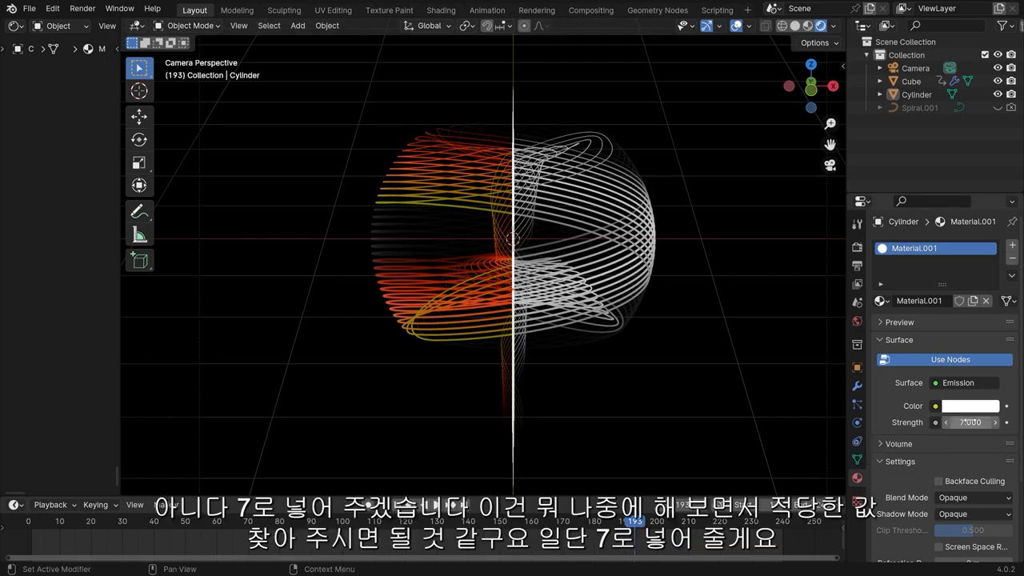
Step: Raise the glowing cylinder about 0.07 m along the Z axis and deselect it
{"action": "scroll", "coordinate": [770, 242], "scroll_direction": "down", "scroll_amount": 3}
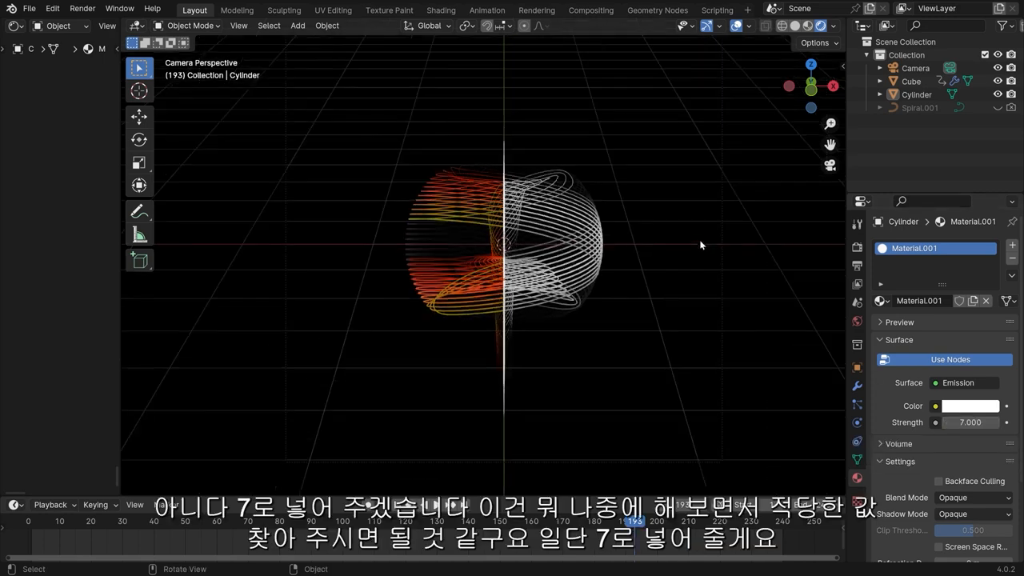
{"action": "left_click", "coordinate": [507, 163]}
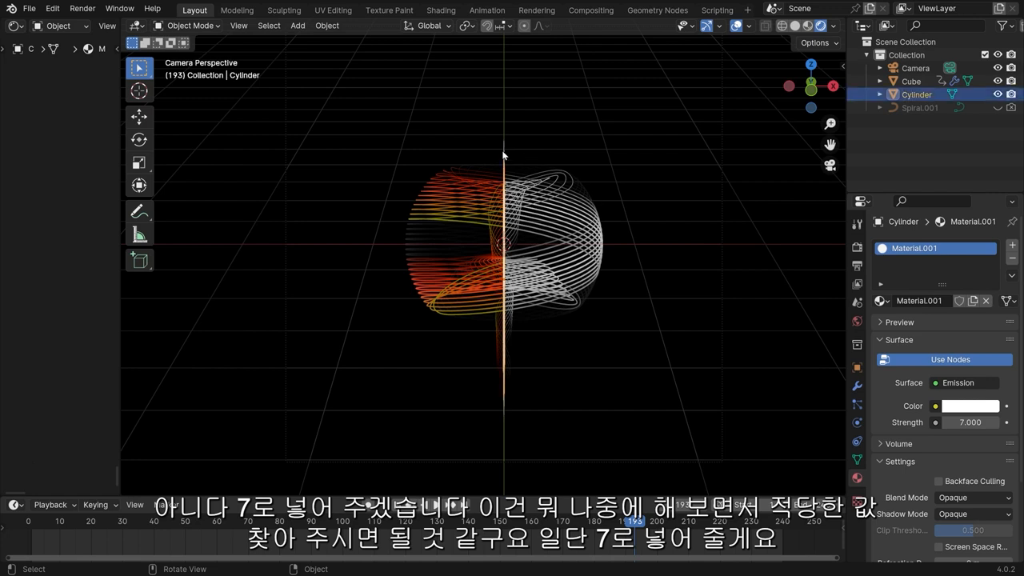
{"action": "key", "text": "g"}
{"action": "key", "text": "z"}
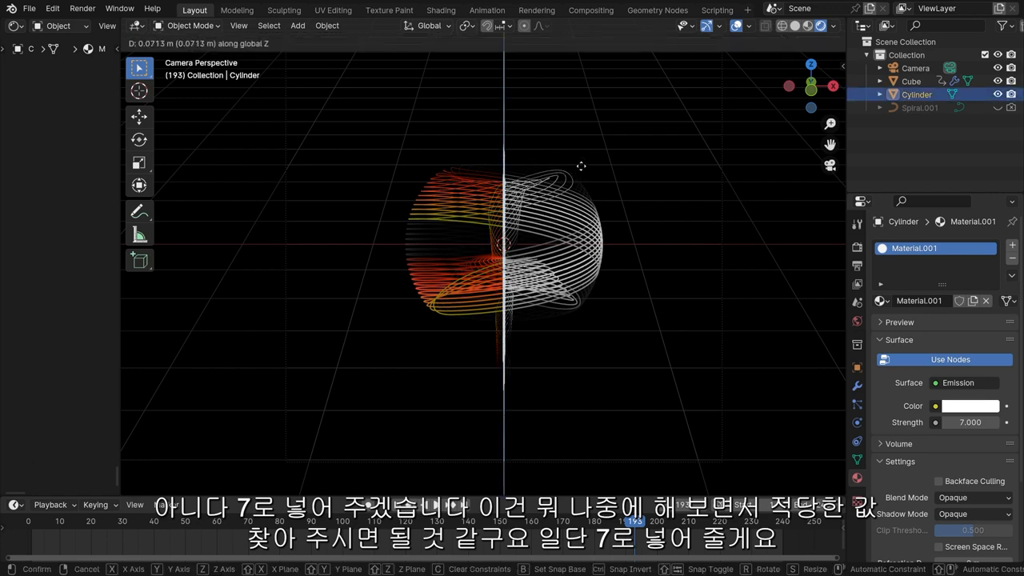
{"action": "left_click", "coordinate": [580, 166]}
{"action": "left_click", "coordinate": [654, 167]}
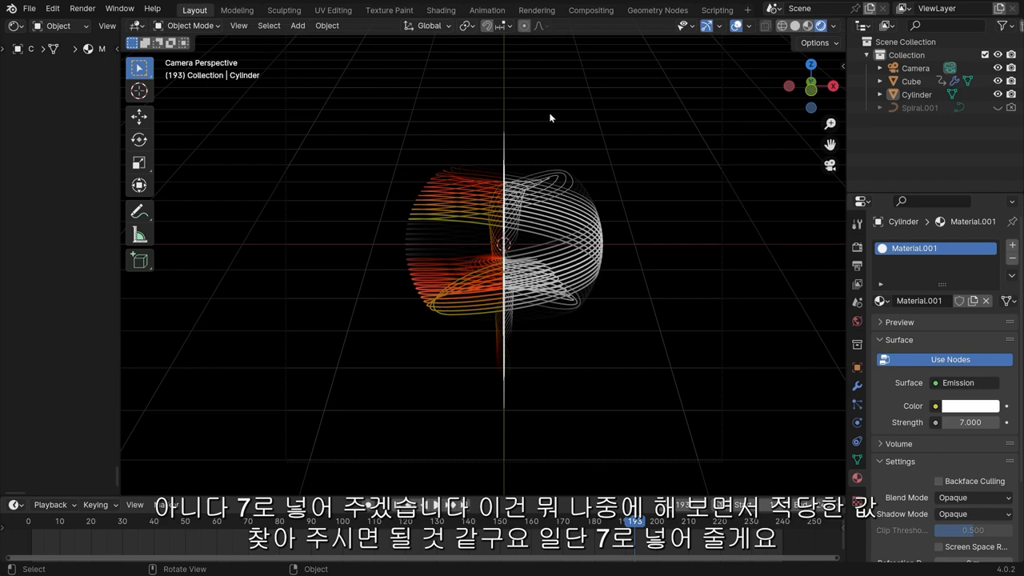
Step: Scale the cylinder down uniformly to about 0.89 of its size
{"action": "scroll", "coordinate": [552, 117], "scroll_direction": "down", "scroll_amount": 1}
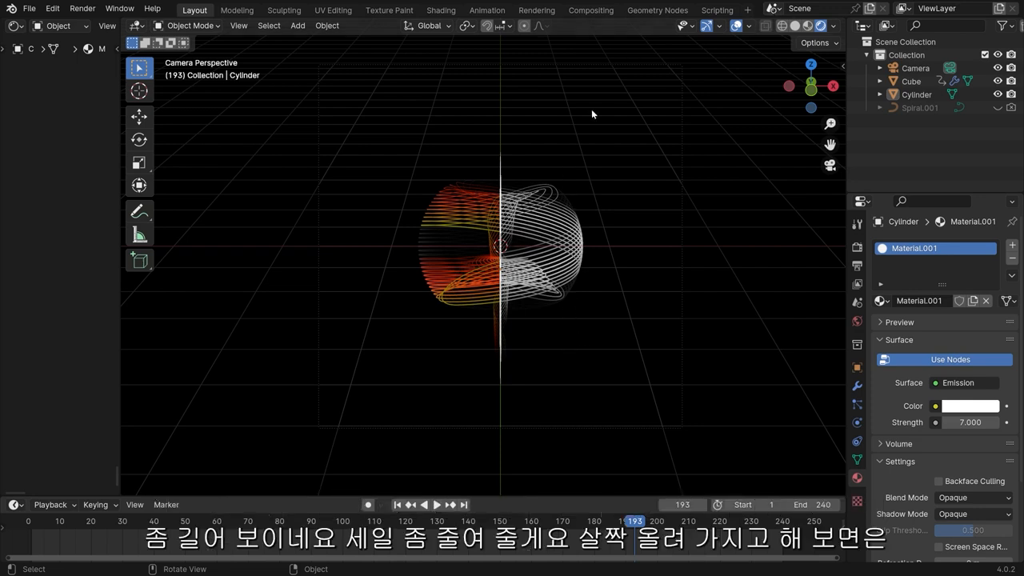
{"action": "left_click", "coordinate": [501, 172]}
{"action": "key", "text": "s"}
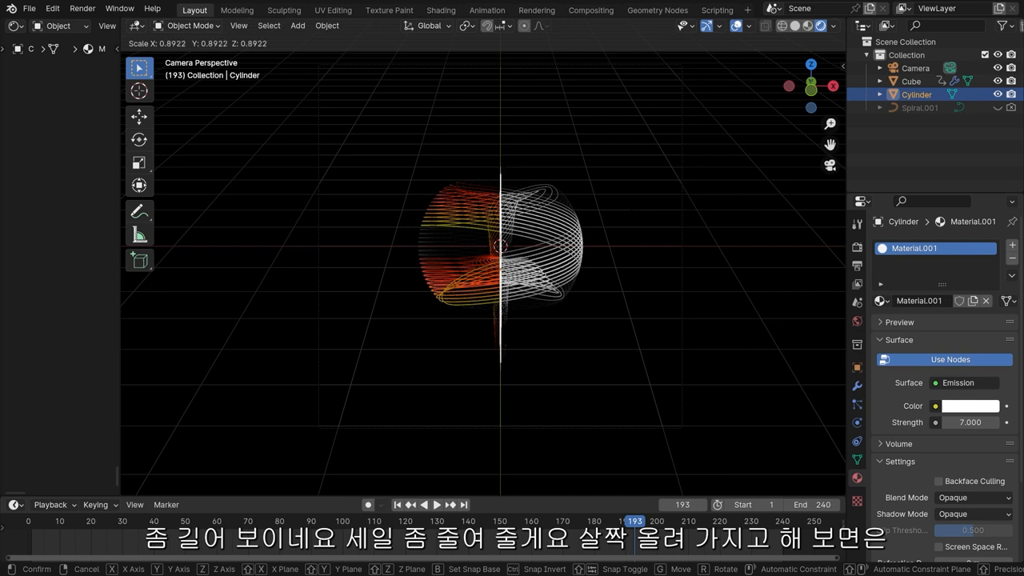
{"action": "left_click", "coordinate": [625, 213]}
Step: Raise the shortened cylinder about 0.14 m along the Z axis, and fine-tune its height
{"action": "key", "text": "g"}
{"action": "key", "text": "z"}
{"action": "left_click", "coordinate": [625, 200]}
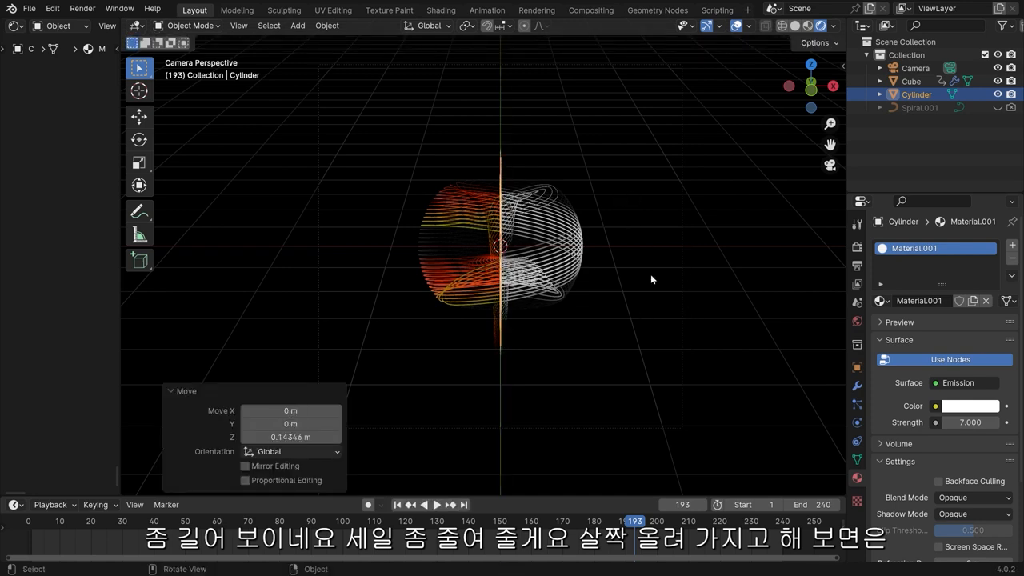
{"action": "key", "text": "g"}
{"action": "key", "text": "z"}
{"action": "left_click", "coordinate": [540, 158]}
Step: Select the spiral object, widen the Shader Editor to show its material nodes and hide the viewport overlays
{"action": "left_click", "coordinate": [511, 342]}
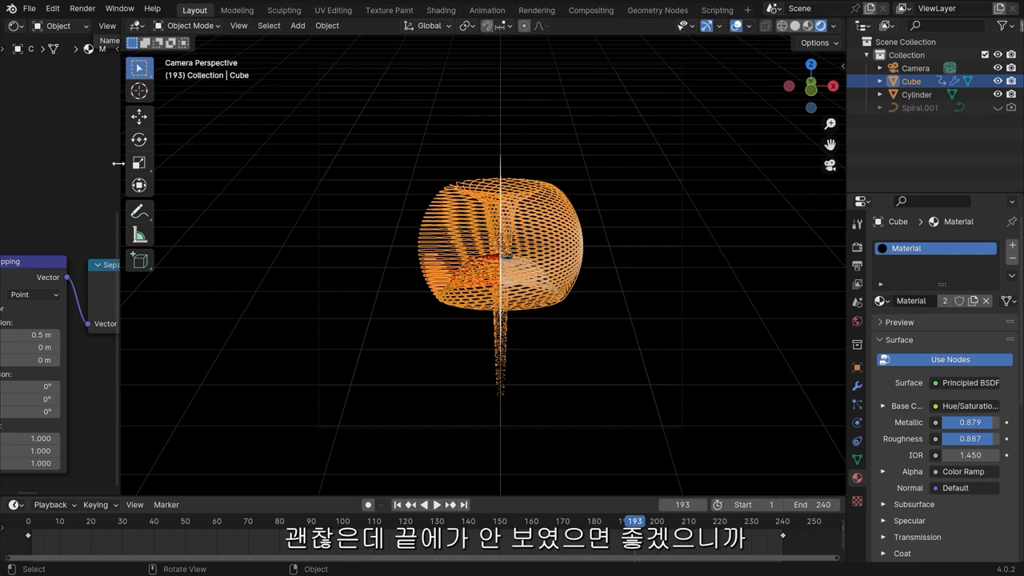
{"action": "left_click_drag", "start_coordinate": [118, 165], "coordinate": [352, 168]}
{"action": "middle_click_drag", "start_coordinate": [752, 22], "coordinate": [636, 26]}
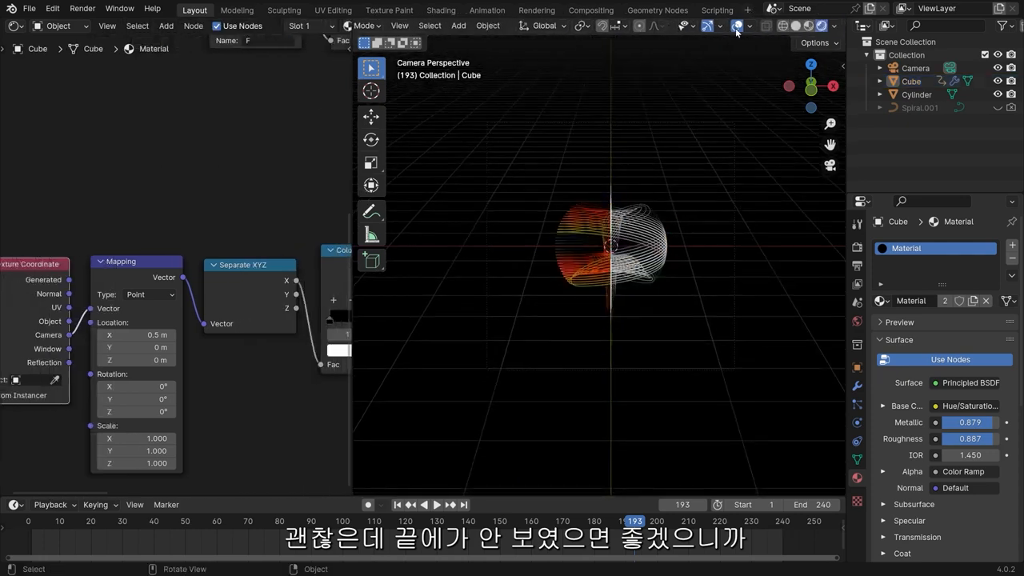
{"action": "left_click", "coordinate": [733, 27]}
{"action": "left_click", "coordinate": [15, 26]}
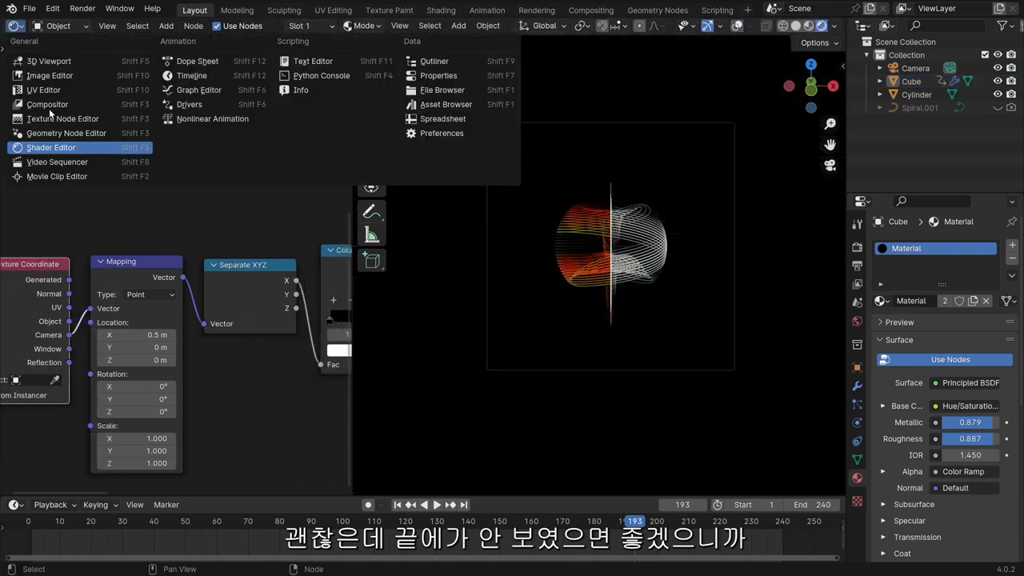
{"action": "left_click", "coordinate": [73, 150]}
Step: Shift the white and black stops of the spiral's black-and-white fade Color Ramp lower, with the black stop at 0.926
{"action": "scroll", "coordinate": [151, 196], "scroll_direction": "down", "scroll_amount": 8}
{"action": "middle_click_drag", "start_coordinate": [238, 195], "coordinate": [108, 264]}
{"action": "scroll", "coordinate": [178, 236], "scroll_direction": "up", "scroll_amount": 5}
{"action": "middle_click_drag", "start_coordinate": [208, 224], "coordinate": [177, 333]}
{"action": "scroll", "coordinate": [178, 333], "scroll_direction": "up", "scroll_amount": 2}
{"action": "scroll", "coordinate": [542, 359], "scroll_direction": "up", "scroll_amount": 5}
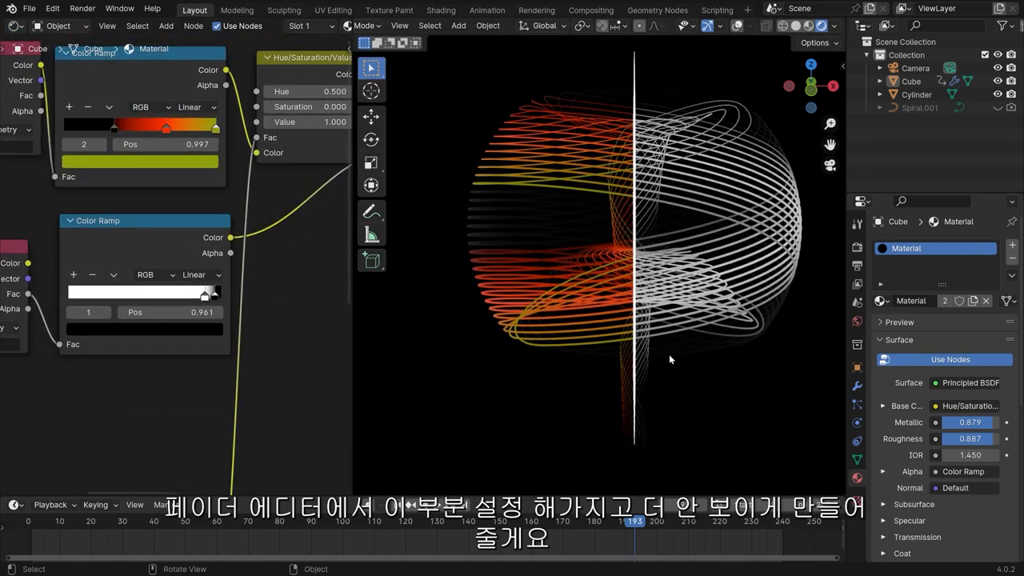
{"action": "left_click_drag", "start_coordinate": [205, 296], "coordinate": [209, 293]}
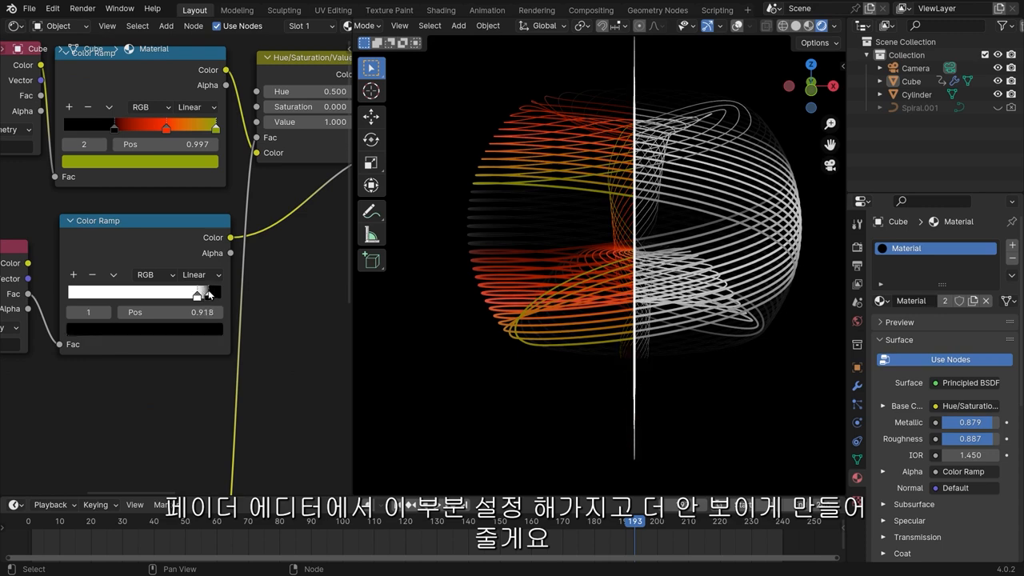
{"action": "scroll", "coordinate": [643, 233], "scroll_direction": "down", "scroll_amount": 2}
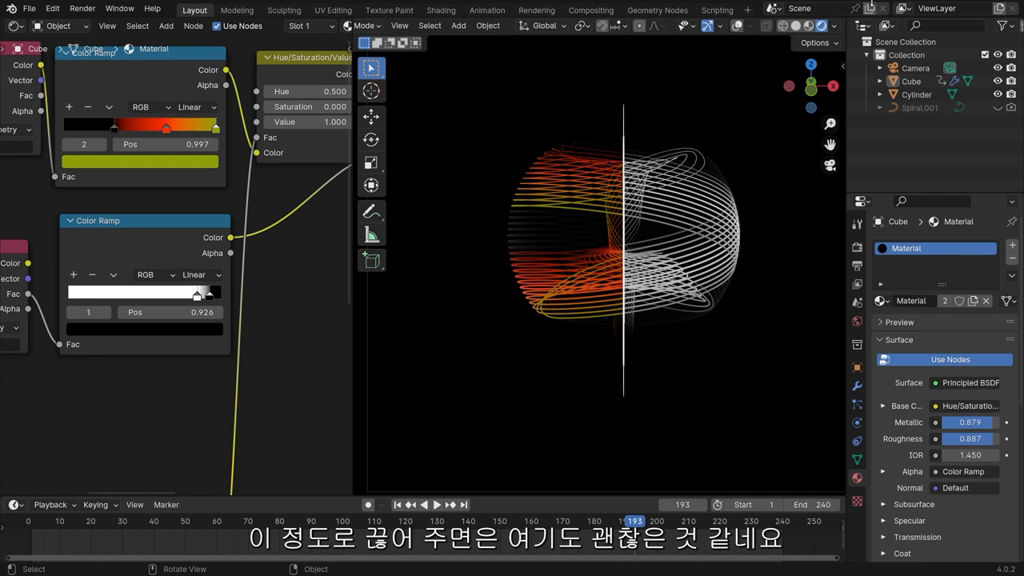
Step: Scale the cylinder down slightly and adjust its height along the Z axis to suit the spiral
{"action": "left_click", "coordinate": [625, 128]}
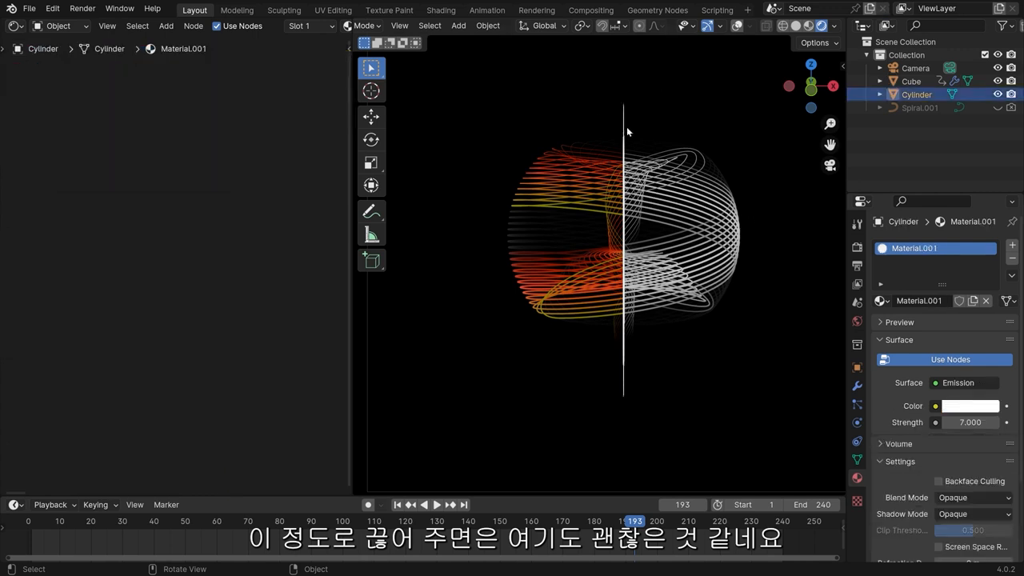
{"action": "key", "text": "s"}
{"action": "left_click", "coordinate": [654, 164]}
{"action": "key", "text": "g"}
{"action": "key", "text": "z"}
{"action": "left_click", "coordinate": [716, 191]}
{"action": "left_click", "coordinate": [771, 120]}
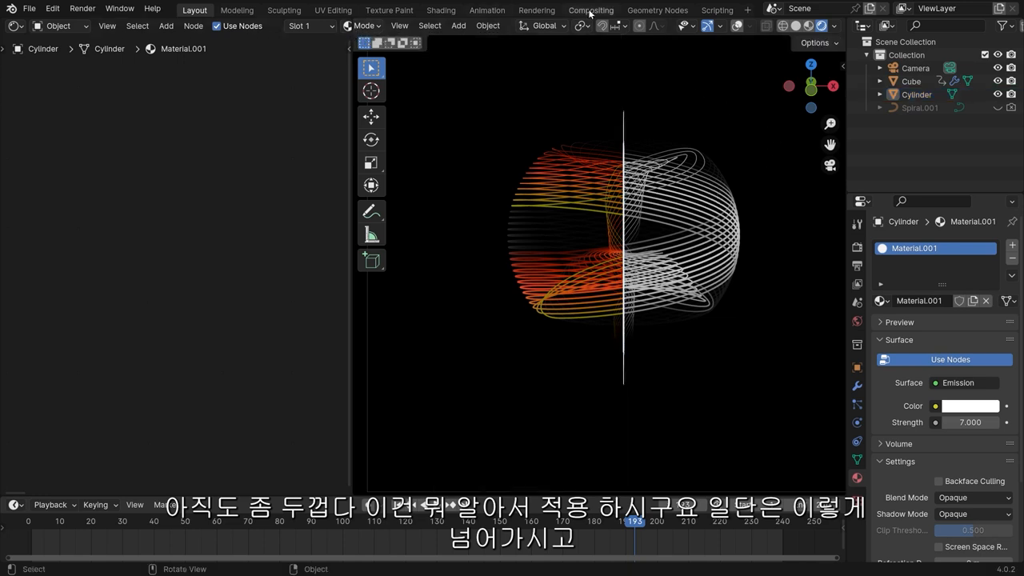
Step: Switch to the Compositing workspace and enable Use Nodes for the scene
{"action": "left_click_drag", "start_coordinate": [352, 37], "coordinate": [60, 38]}
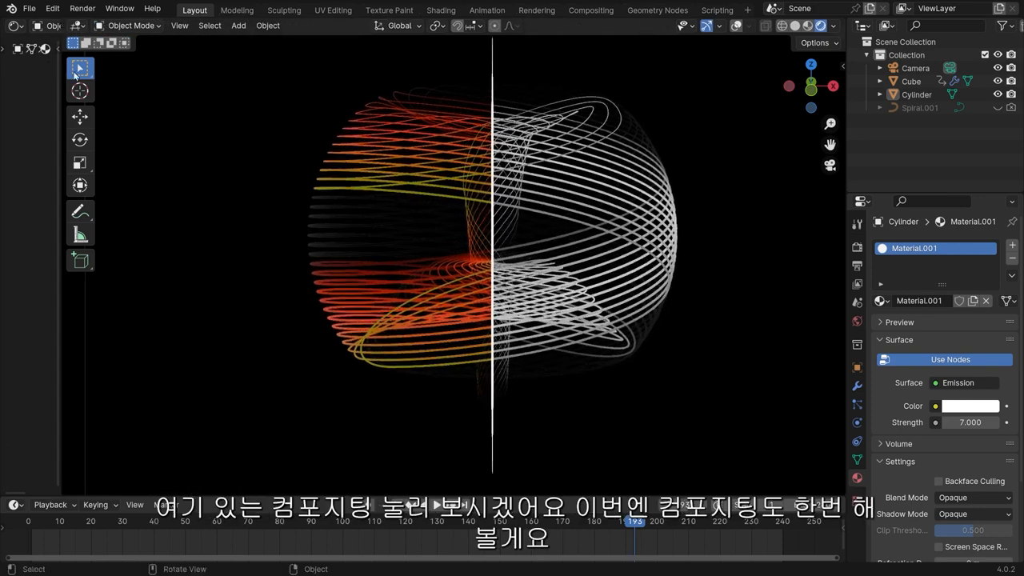
{"action": "left_click", "coordinate": [590, 9]}
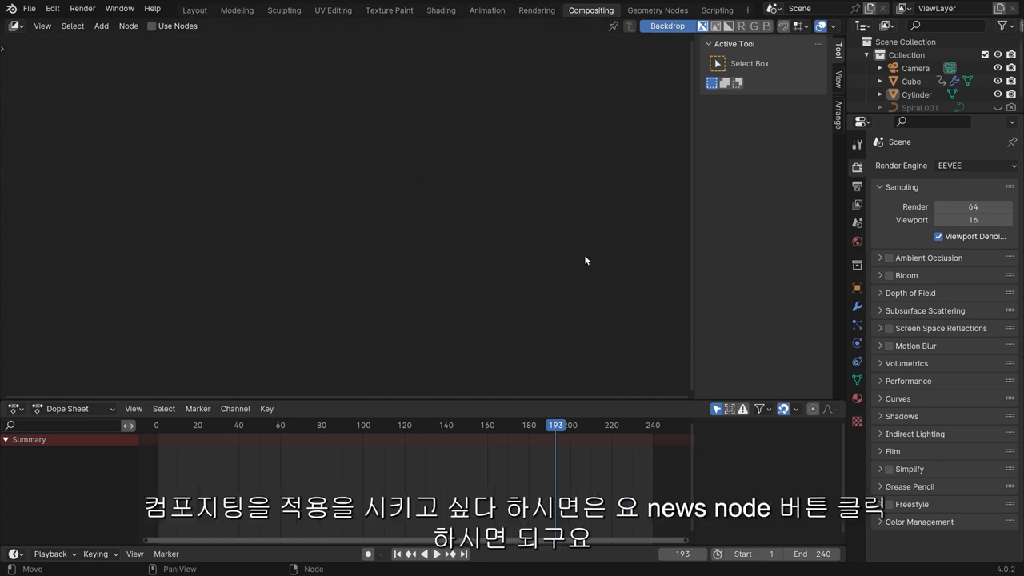
{"action": "left_click", "coordinate": [150, 26]}
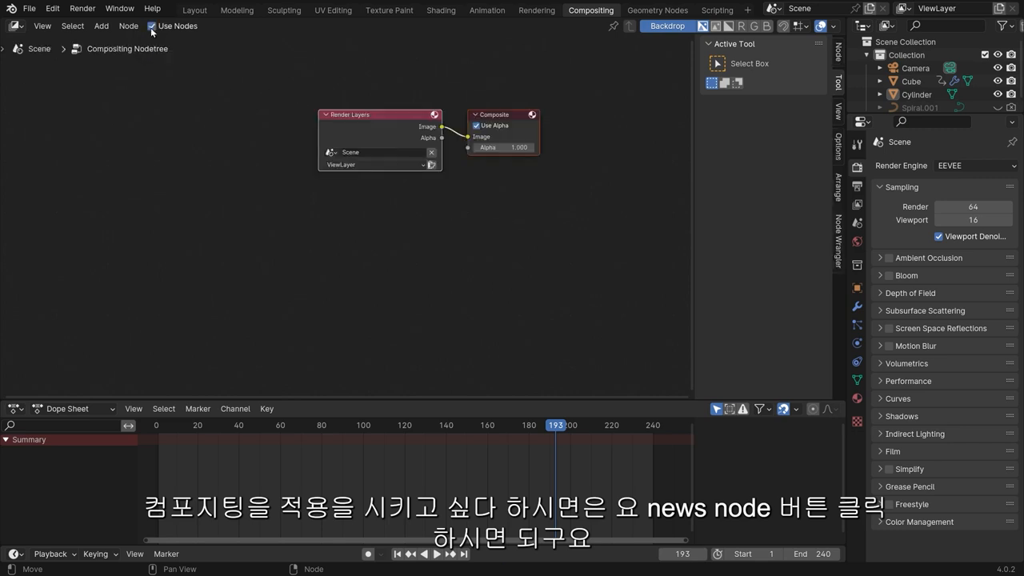
Step: Spread the Render Layers and Composite nodes well apart and enlarge the compositor area over the Dope Sheet
{"action": "scroll", "coordinate": [368, 205], "scroll_direction": "up", "scroll_amount": 4}
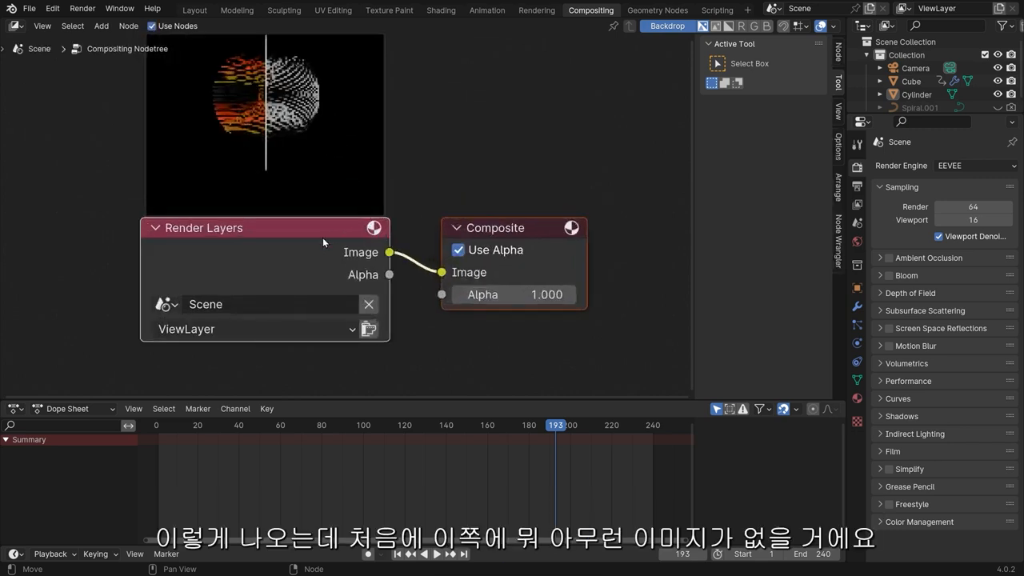
{"action": "left_click_drag", "start_coordinate": [451, 234], "coordinate": [676, 249]}
{"action": "scroll", "coordinate": [405, 144], "scroll_direction": "down", "scroll_amount": 4}
{"action": "left_click_drag", "start_coordinate": [279, 236], "coordinate": [205, 262]}
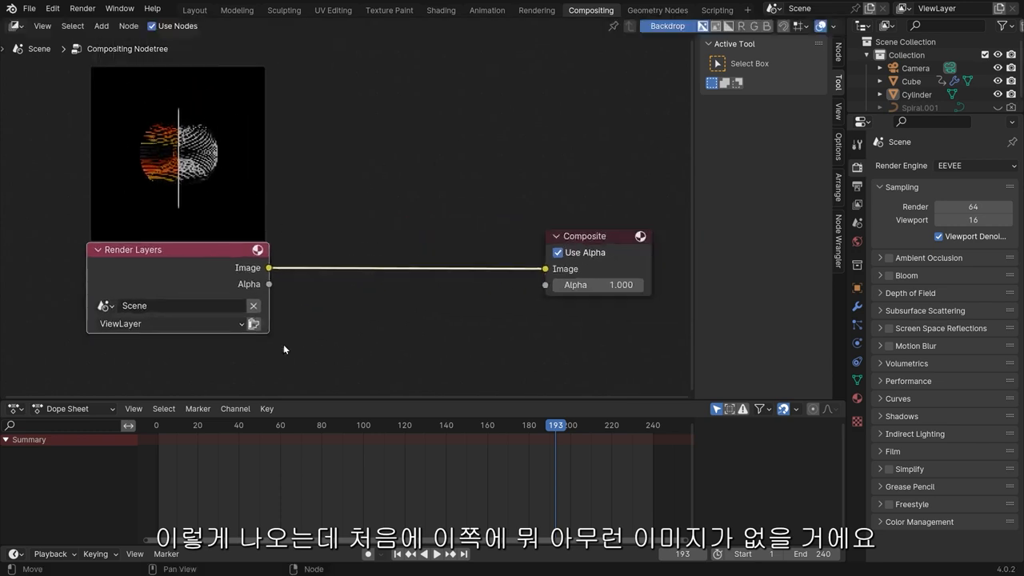
{"action": "left_click_drag", "start_coordinate": [337, 395], "coordinate": [320, 527]}
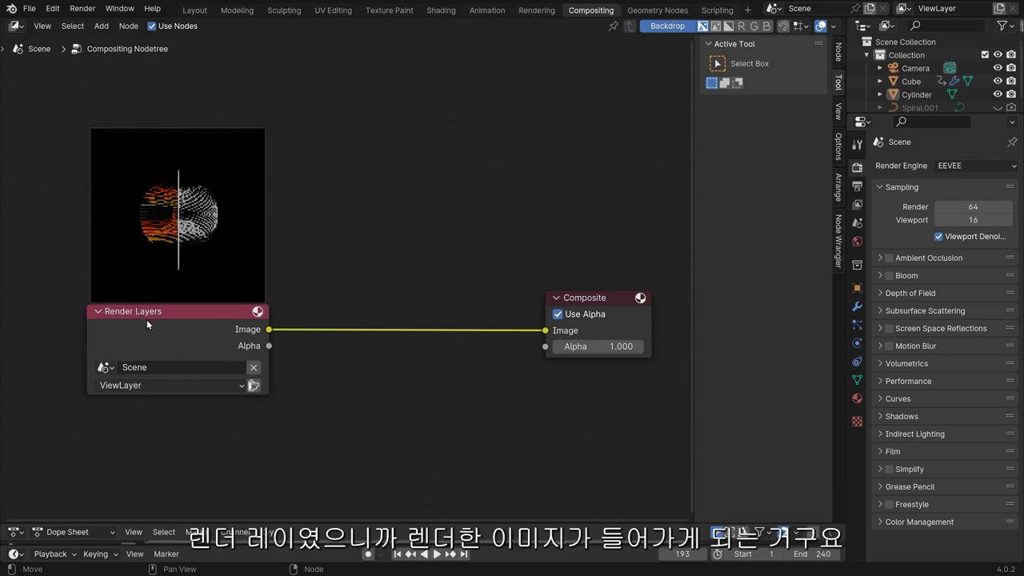
{"action": "left_click_drag", "start_coordinate": [549, 303], "coordinate": [585, 308]}
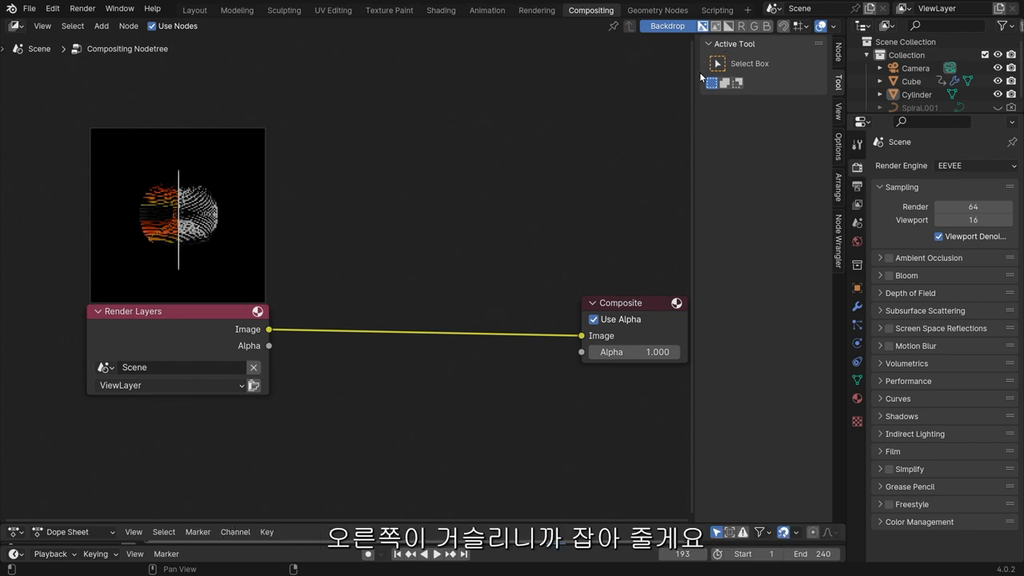
Step: Hide the node editor's sidebar and reposition the Render Layers node to free up space between the nodes
{"action": "key", "text": "n"}
{"action": "left_click_drag", "start_coordinate": [253, 315], "coordinate": [119, 308]}
{"action": "scroll", "coordinate": [511, 273], "scroll_direction": "down", "scroll_amount": 5}
{"action": "left_click", "coordinate": [511, 273]}
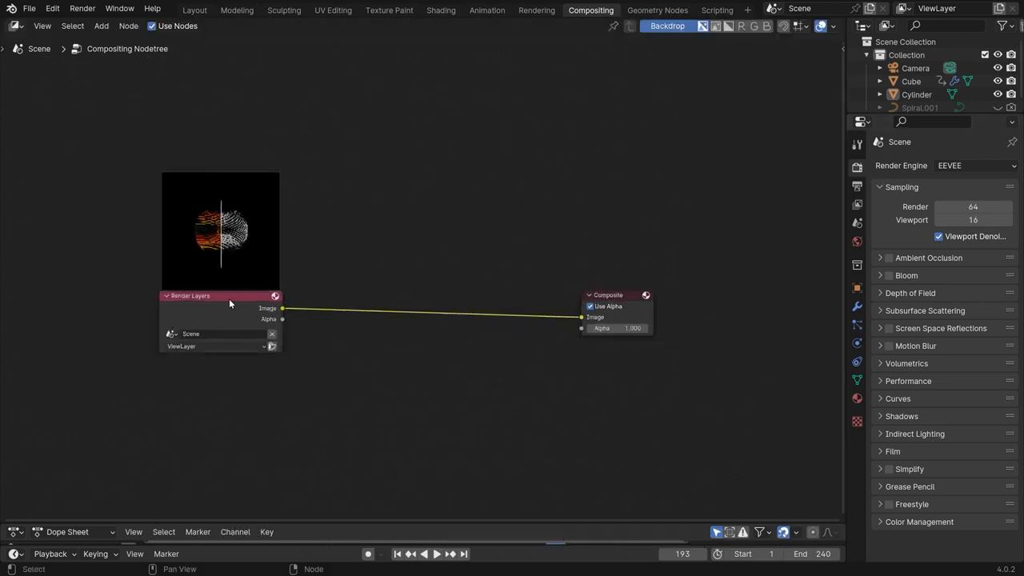
{"action": "left_click_drag", "start_coordinate": [263, 299], "coordinate": [237, 310]}
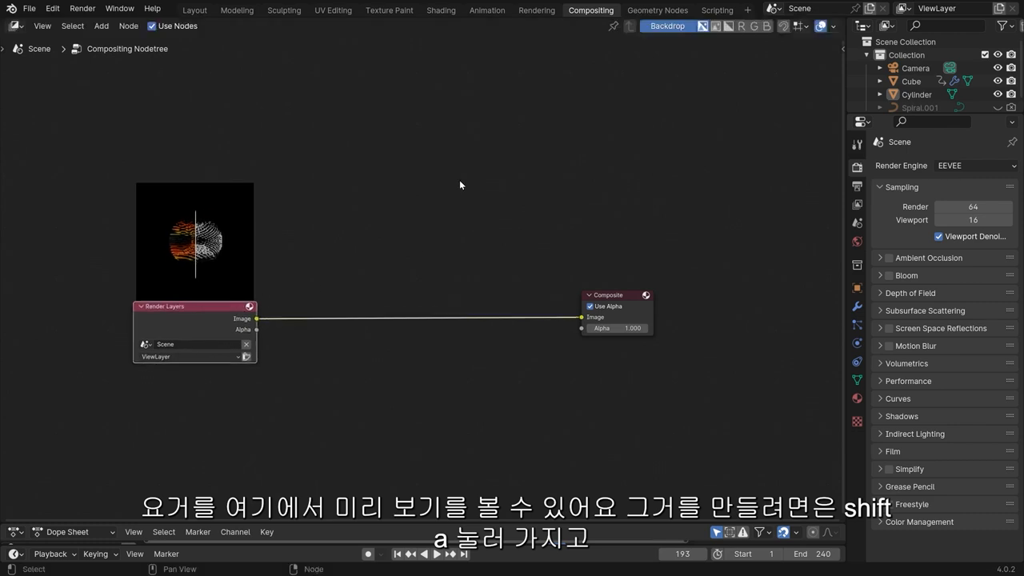
{"action": "left_click", "coordinate": [456, 193]}
{"action": "key", "text": "shift+a"}
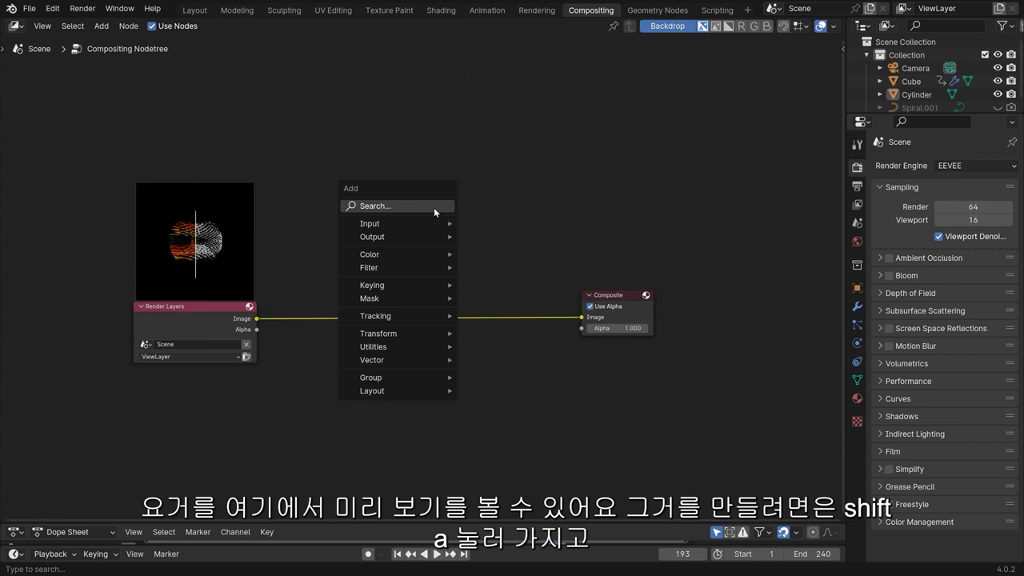
{"action": "type", "text": "vi"}
{"action": "key", "text": "Escape"}
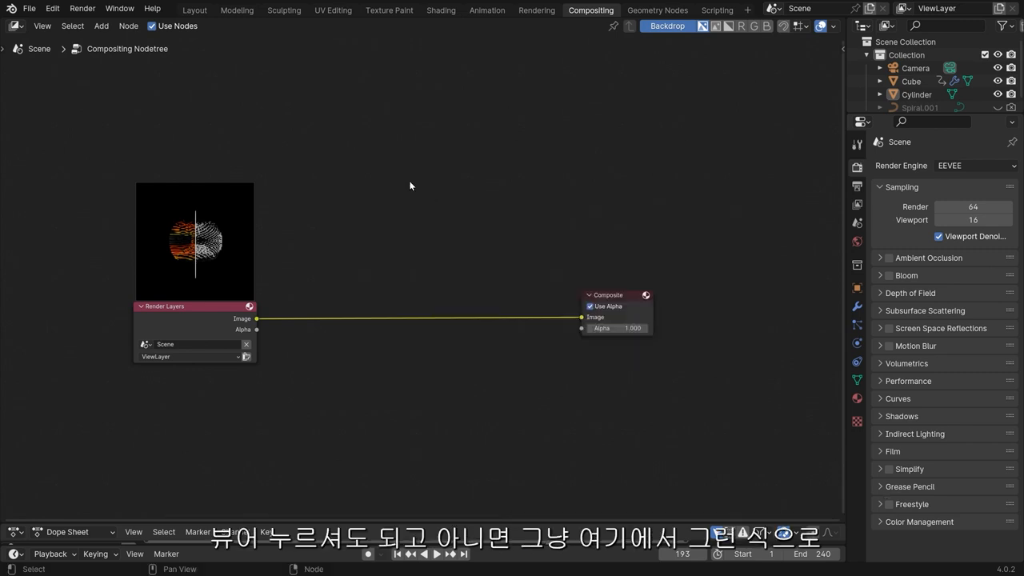
{"action": "key", "text": "shift+a"}
{"action": "key", "text": "Escape"}
{"action": "left_click", "coordinate": [201, 311], "text": "ctrl+shift"}
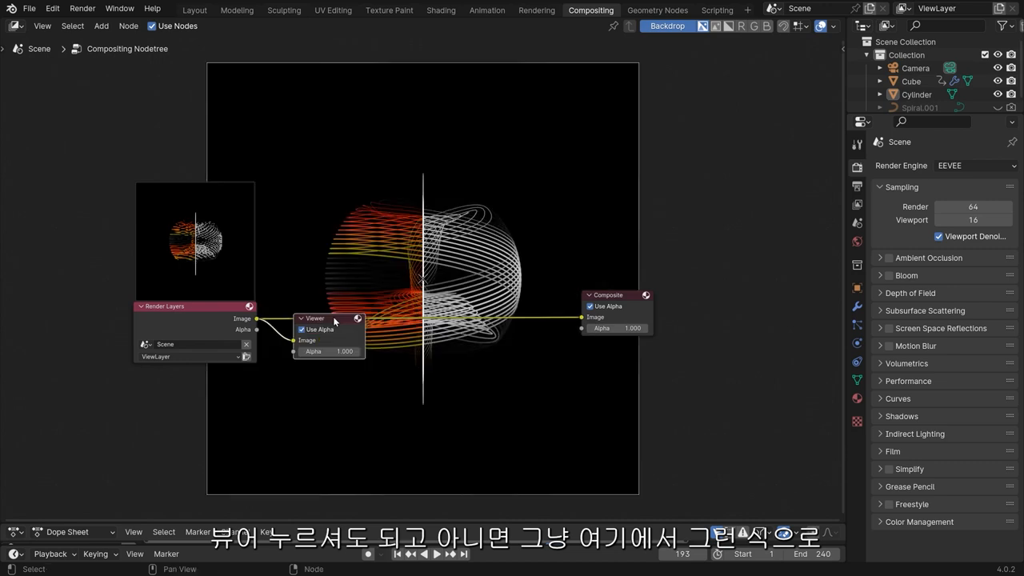
{"action": "key", "text": "x"}
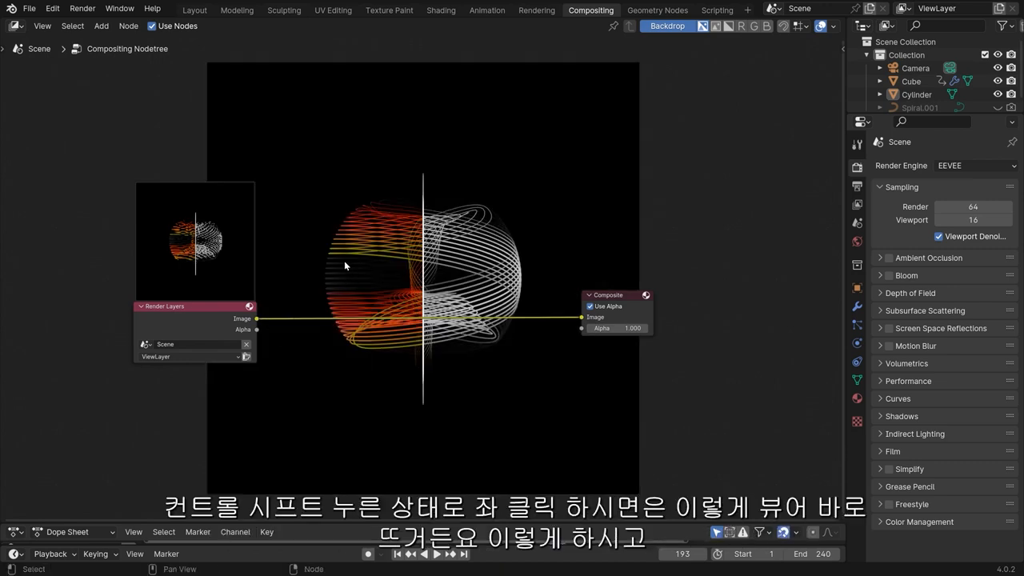
Step: Preview the Render Layers image with a Viewer node and place that node beneath the Composite node
{"action": "left_click", "coordinate": [218, 309], "text": "ctrl+shift"}
{"action": "left_click_drag", "start_coordinate": [311, 321], "coordinate": [613, 355]}
{"action": "left_click_drag", "start_coordinate": [609, 301], "coordinate": [616, 305]}
Step: Join the Composite and Viewer image links at one shared reroute point just before the two output nodes
{"action": "right_click_drag", "start_coordinate": [556, 311], "coordinate": [547, 431], "text": "shift"}
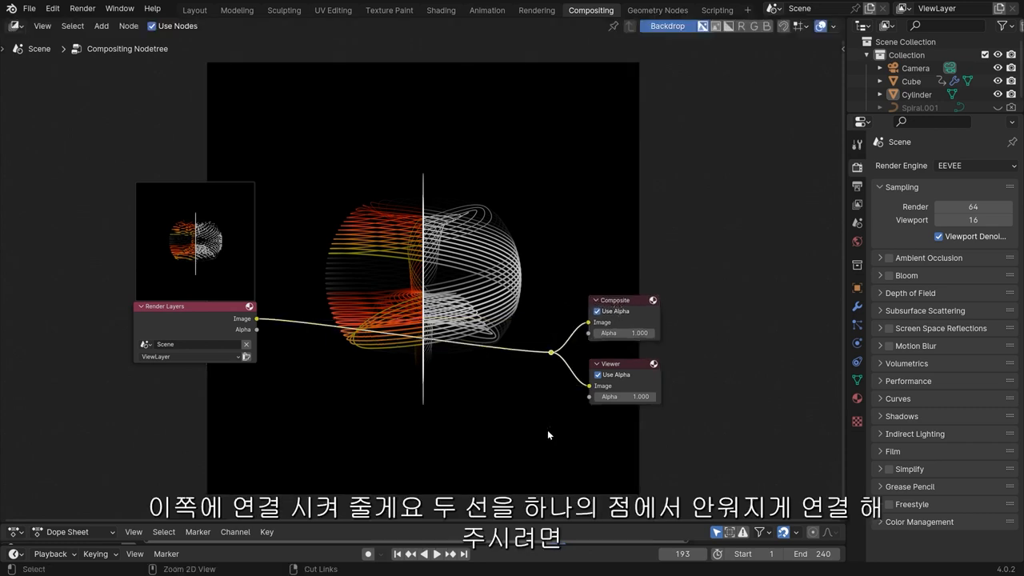
{"action": "key", "text": "ctrl+z"}
{"action": "right_click_drag", "start_coordinate": [558, 290], "coordinate": [555, 431], "text": "shift"}
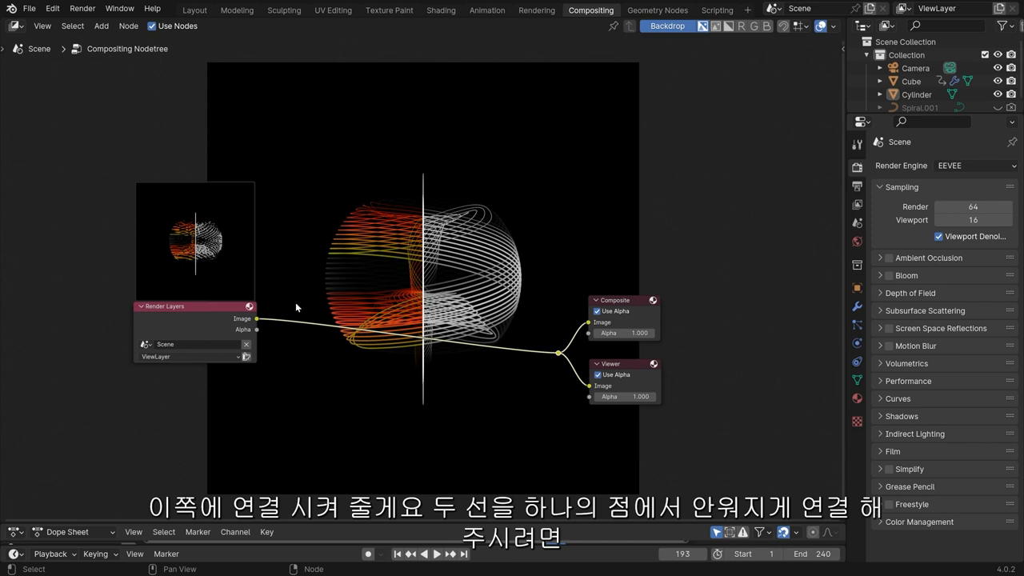
{"action": "key", "text": "ctrl+z"}
{"action": "right_click_drag", "start_coordinate": [561, 277], "coordinate": [551, 441], "text": "shift"}
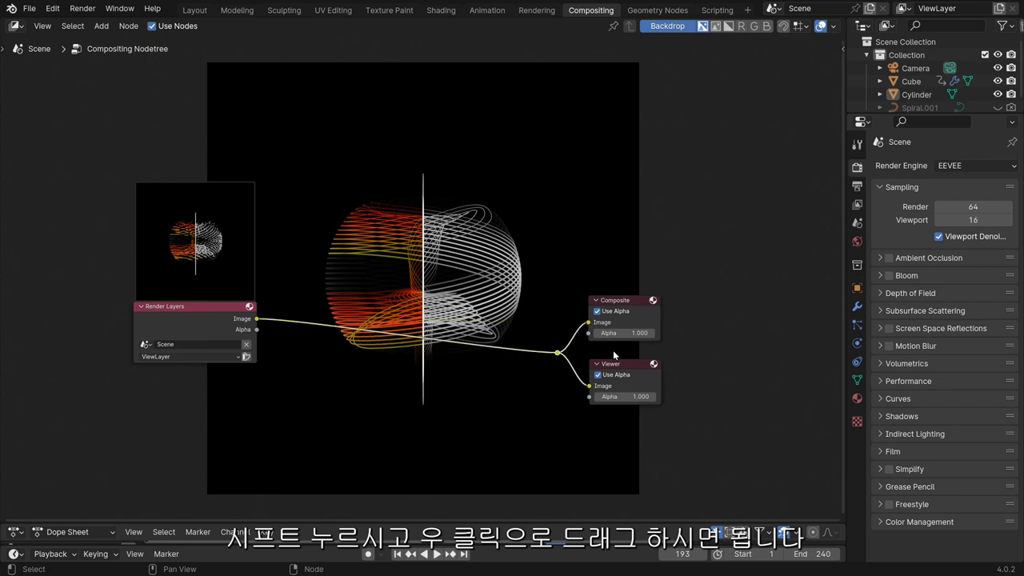
Step: Turn off Use Alpha on the Composite node and move the output nodes farther away from Render Layers
{"action": "scroll", "coordinate": [613, 351], "scroll_direction": "up", "scroll_amount": 3}
{"action": "left_click_drag", "start_coordinate": [571, 260], "coordinate": [680, 471]}
{"action": "left_click", "coordinate": [687, 327]}
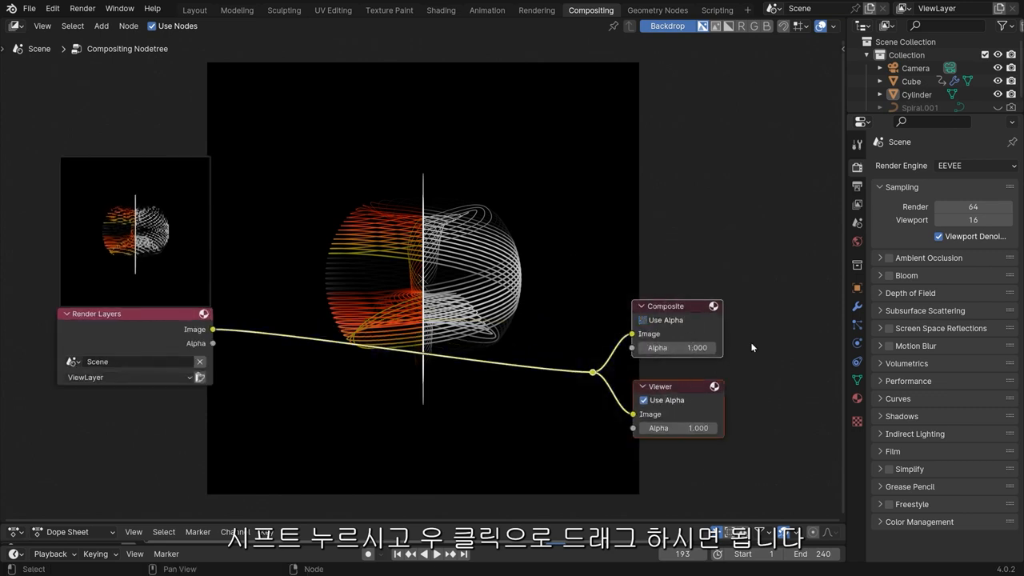
{"action": "left_click_drag", "start_coordinate": [690, 312], "coordinate": [779, 343]}
Step: Reposition the Render Layers node to leave room for effect nodes before the outputs
{"action": "left_click_drag", "start_coordinate": [156, 319], "coordinate": [119, 354]}
{"action": "scroll", "coordinate": [183, 366], "scroll_direction": "up", "scroll_amount": 4}
{"action": "middle_click_drag", "start_coordinate": [182, 365], "coordinate": [370, 314]}
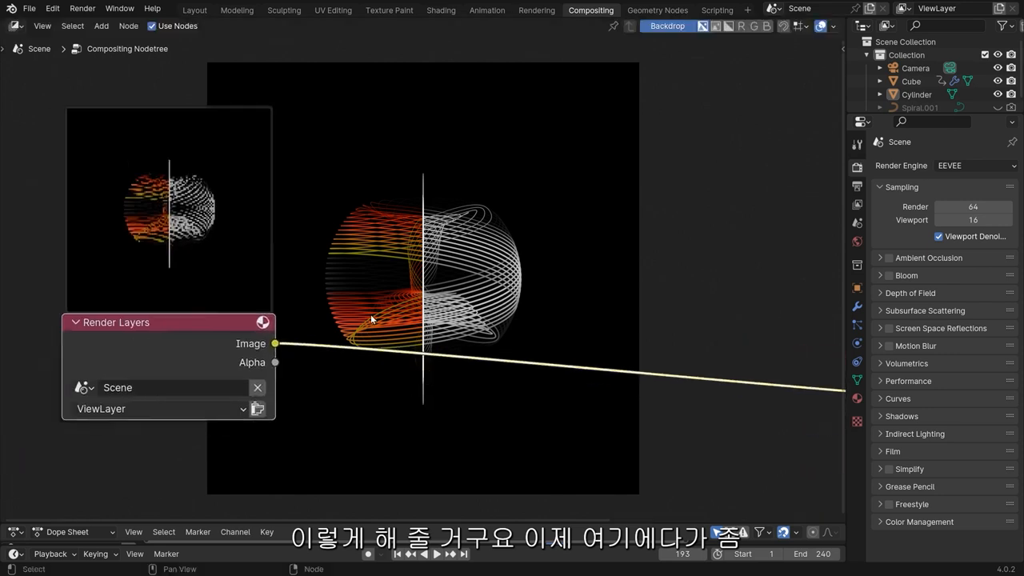
{"action": "mouse_move", "coordinate": [230, 336]}
{"action": "left_mouse_down"}
{"action": "mouse_move", "coordinate": [225, 352]}
{"action": "mouse_move", "coordinate": [194, 368]}
{"action": "mouse_move", "coordinate": [223, 355]}
{"action": "left_mouse_up"}
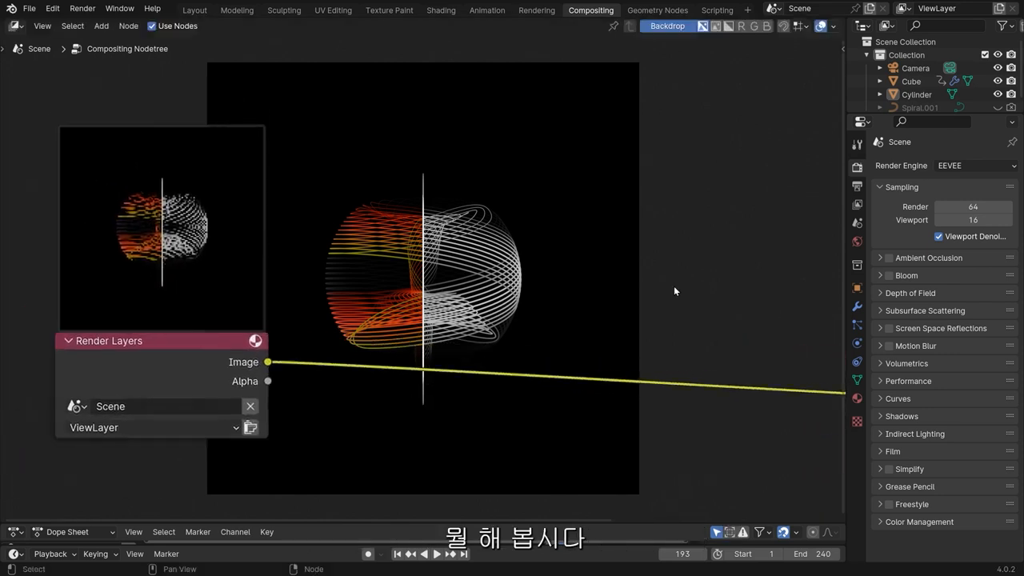
{"action": "scroll", "coordinate": [273, 334], "scroll_direction": "down", "scroll_amount": 2}
{"action": "key", "text": "g"}
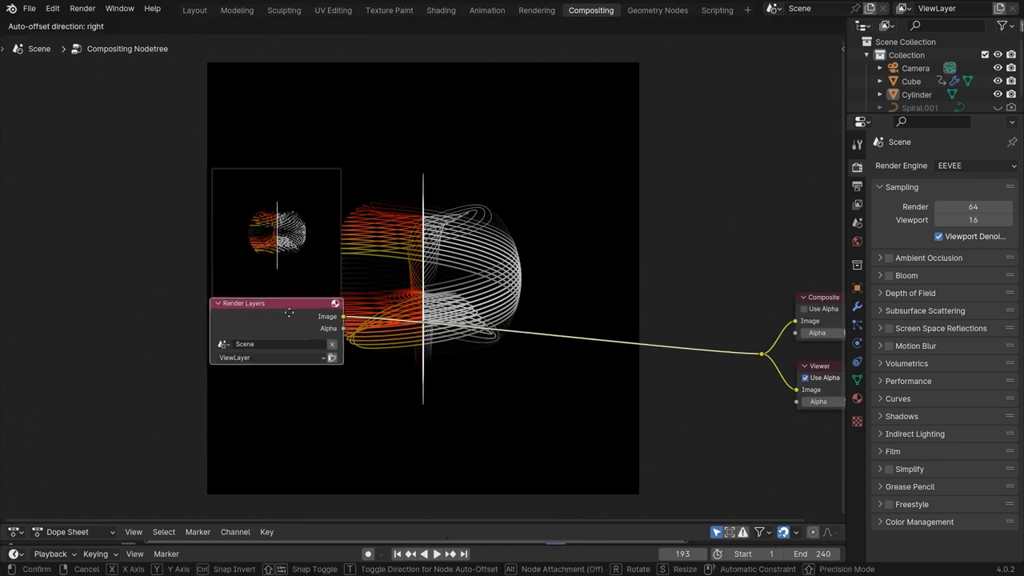
{"action": "left_click", "coordinate": [258, 331]}
Step: Add a Glare node below the main link and connect the Render Layers image to its Image input
{"action": "key", "text": "shift+a"}
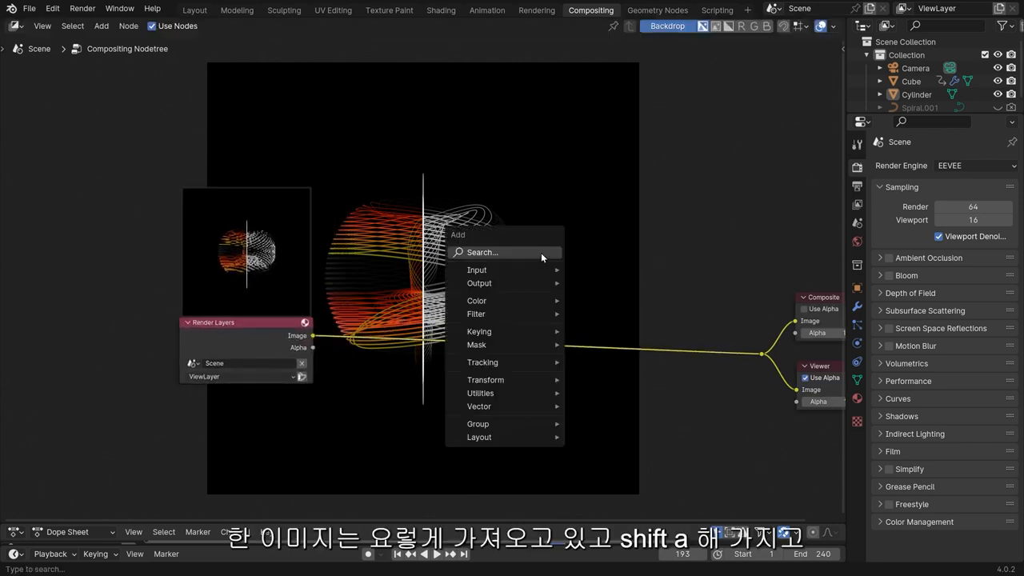
{"action": "left_click", "coordinate": [541, 253]}
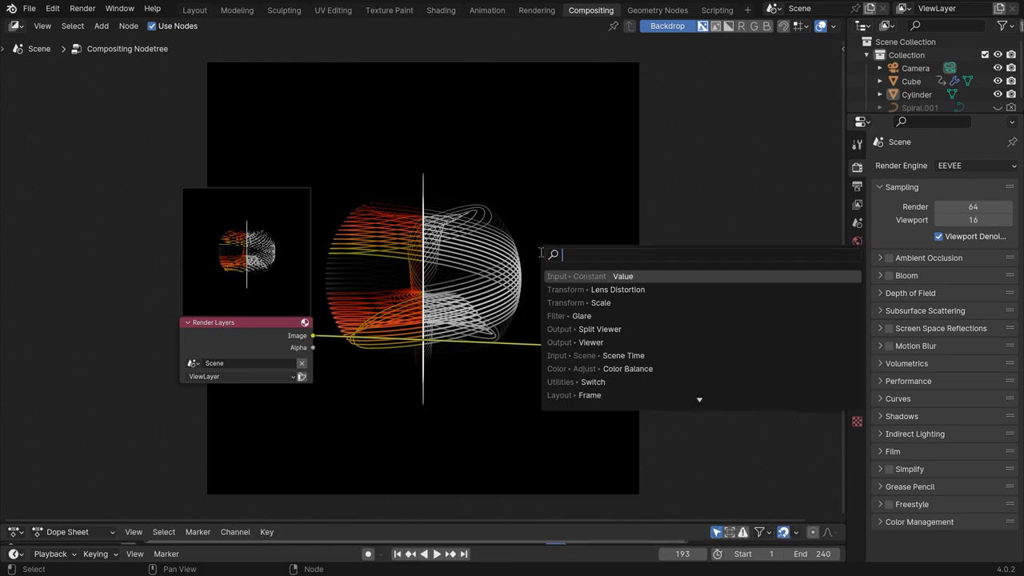
{"action": "type", "text": "gla"}
{"action": "key", "text": "Return"}
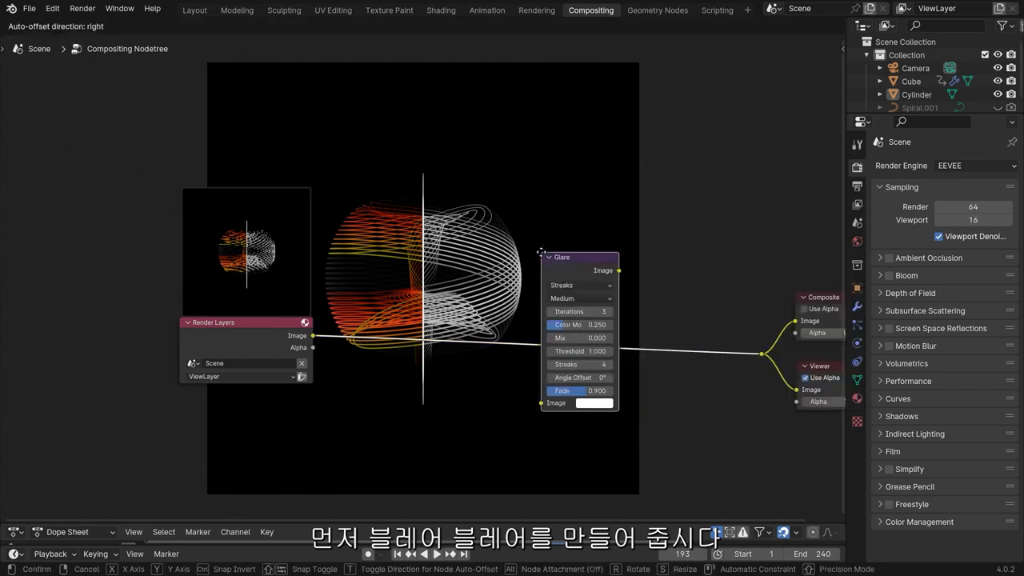
{"action": "left_click", "coordinate": [346, 361]}
{"action": "middle_click_drag", "start_coordinate": [410, 271], "coordinate": [405, 245]}
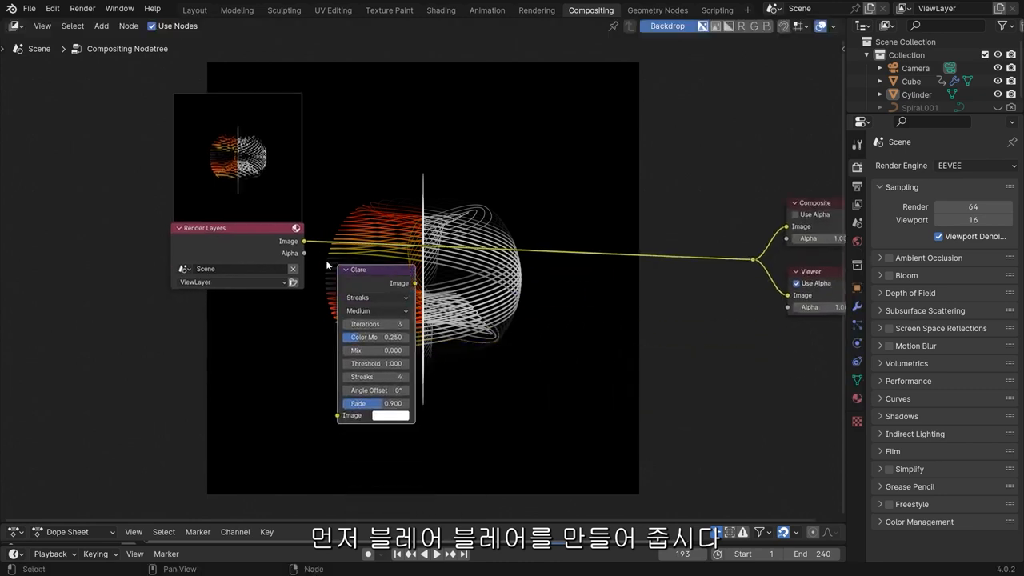
{"action": "left_click_drag", "start_coordinate": [304, 241], "coordinate": [336, 416]}
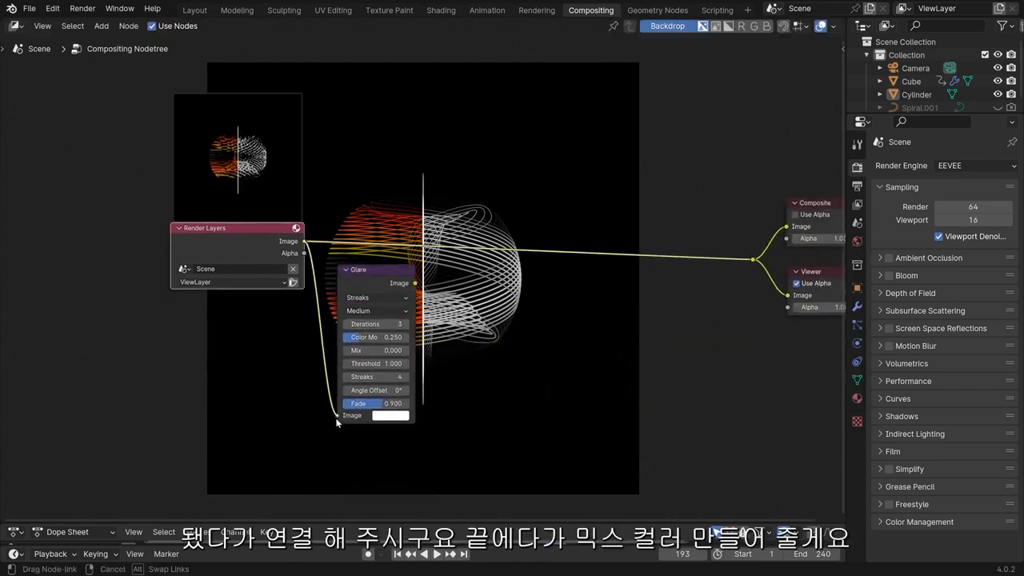
{"action": "left_click_drag", "start_coordinate": [380, 302], "coordinate": [375, 324]}
Step: Insert a Mix Color node into the link between Render Layers and the outputs, and set its blending mode to Add
{"action": "key", "text": "shift+a"}
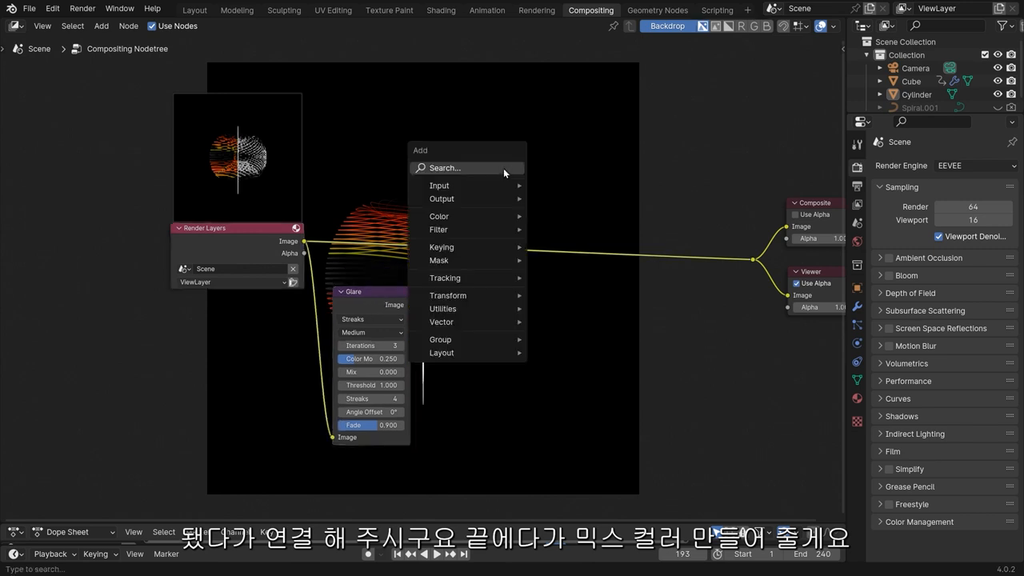
{"action": "left_click", "coordinate": [504, 168]}
{"action": "type", "text": "mix"}
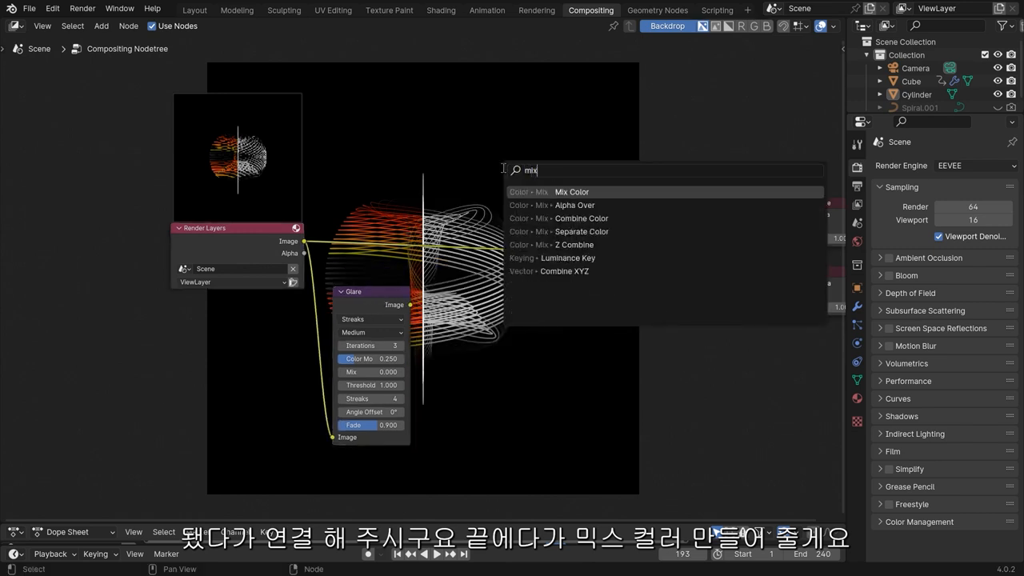
{"action": "left_click", "coordinate": [547, 192]}
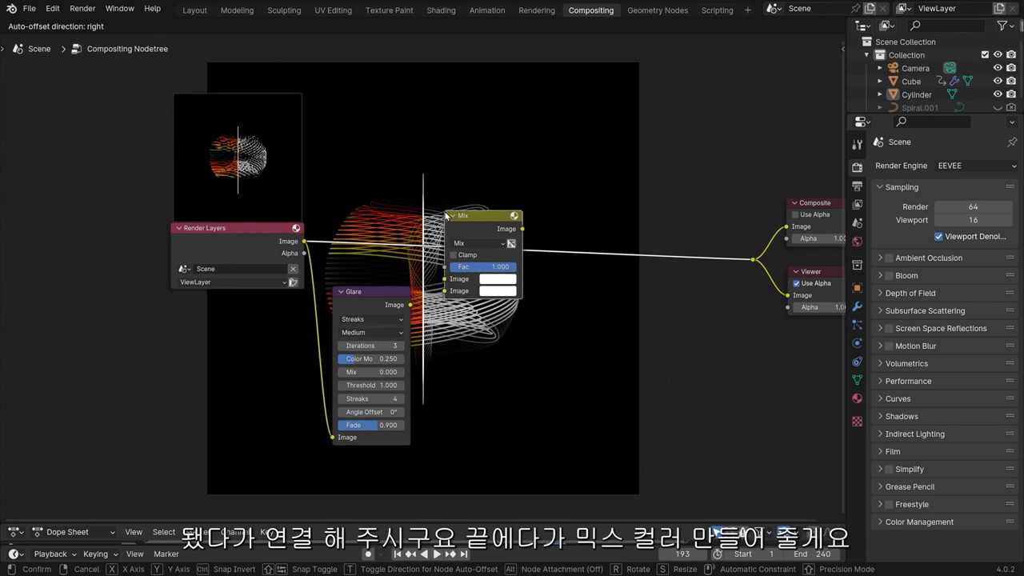
{"action": "left_click", "coordinate": [464, 229]}
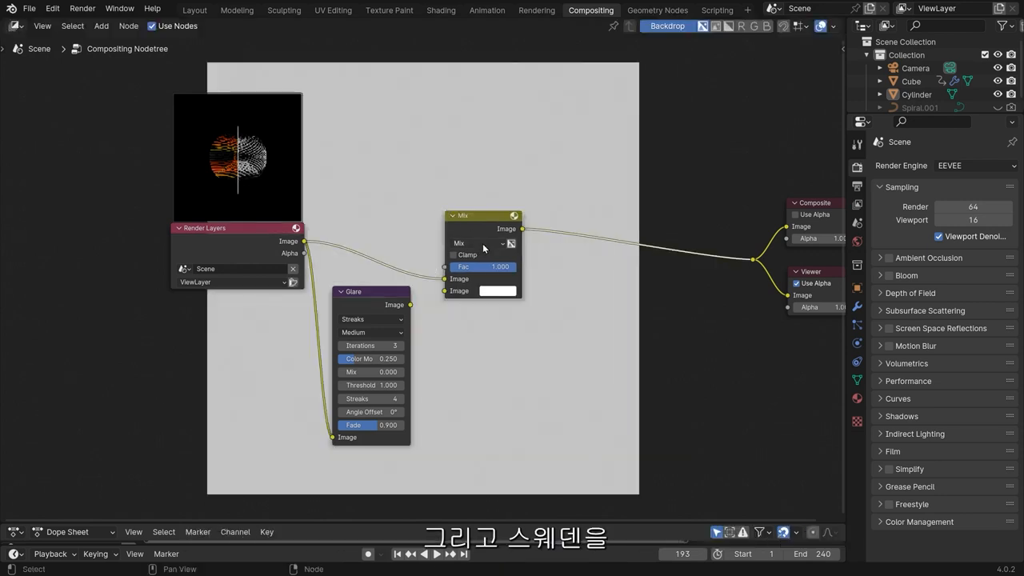
{"action": "left_click", "coordinate": [483, 245]}
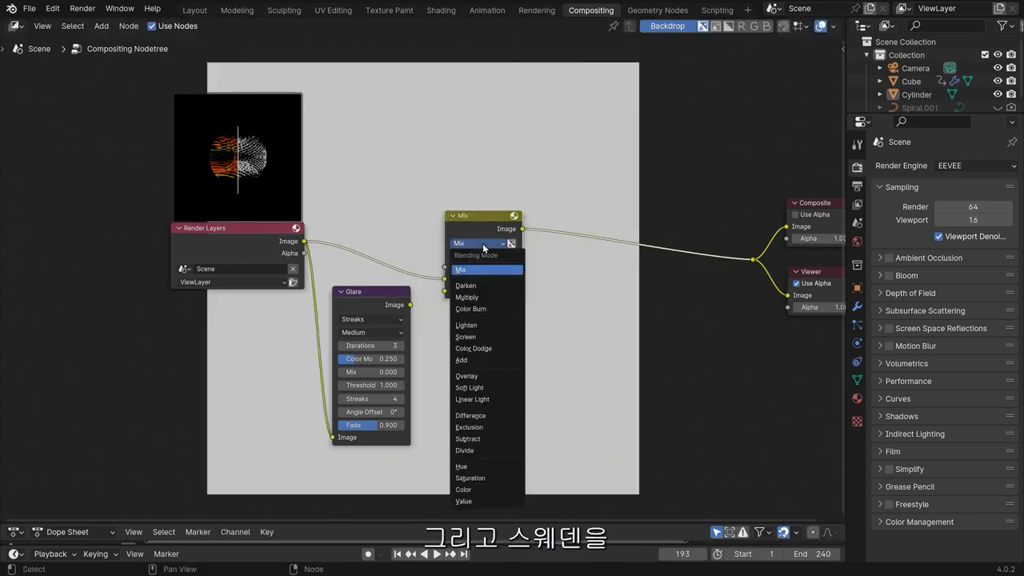
{"action": "left_click", "coordinate": [482, 361]}
Step: Connect the Glare output to the Add node's second Image input and tidy the positions of both nodes
{"action": "left_click_drag", "start_coordinate": [343, 296], "coordinate": [338, 314]}
{"action": "left_click_drag", "start_coordinate": [406, 321], "coordinate": [445, 291]}
{"action": "left_click_drag", "start_coordinate": [391, 320], "coordinate": [390, 293]}
{"action": "left_click_drag", "start_coordinate": [466, 216], "coordinate": [502, 201]}
Step: Connect the Glare node's Image output directly to the Viewer node to preview the streaks alone
{"action": "left_click_drag", "start_coordinate": [372, 289], "coordinate": [792, 296]}
{"action": "middle_click_drag", "start_coordinate": [499, 153], "coordinate": [313, 175]}
{"action": "scroll", "coordinate": [410, 269], "scroll_direction": "up", "scroll_amount": 2}
{"action": "scroll", "coordinate": [435, 264], "scroll_direction": "down", "scroll_amount": 3}
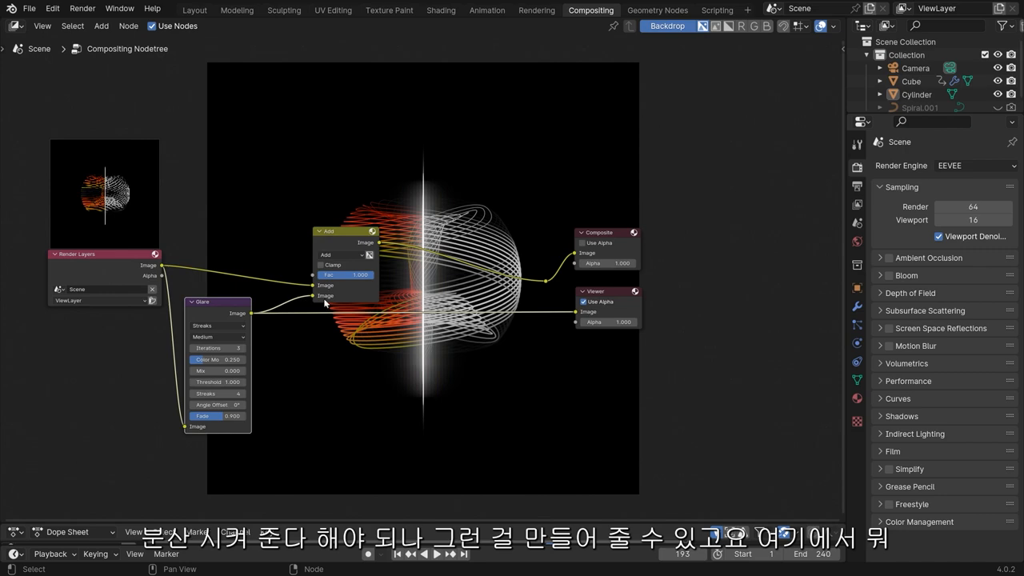
Step: Set the Glare node's type to Fog Glow with Medium quality and raise its size to 9
{"action": "scroll", "coordinate": [366, 274], "scroll_direction": "up", "scroll_amount": 2}
{"action": "middle_click_drag", "start_coordinate": [265, 339], "coordinate": [506, 294]}
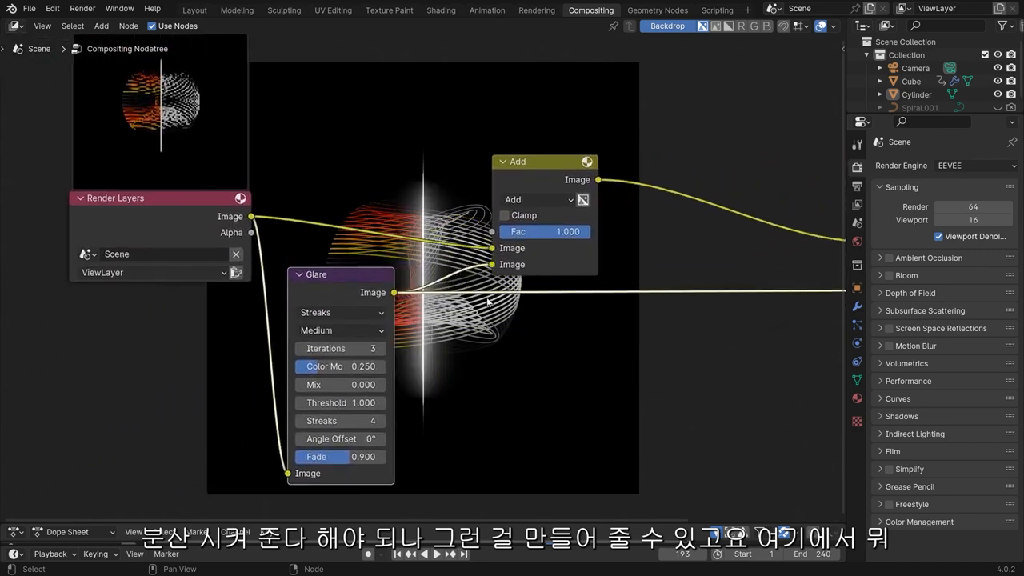
{"action": "left_click", "coordinate": [358, 311]}
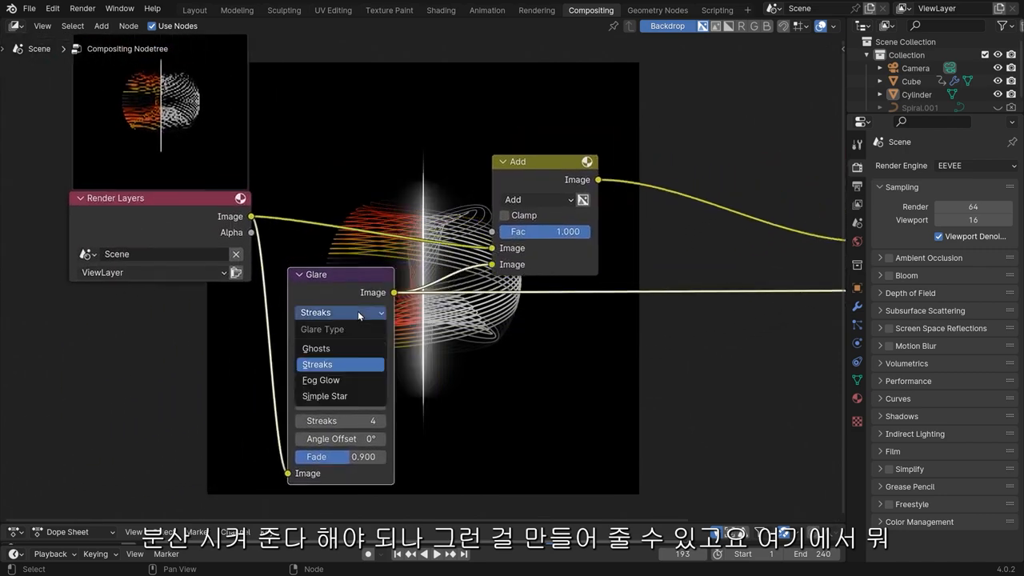
{"action": "left_click", "coordinate": [351, 382]}
{"action": "middle_click_drag", "start_coordinate": [376, 337], "coordinate": [338, 326]}
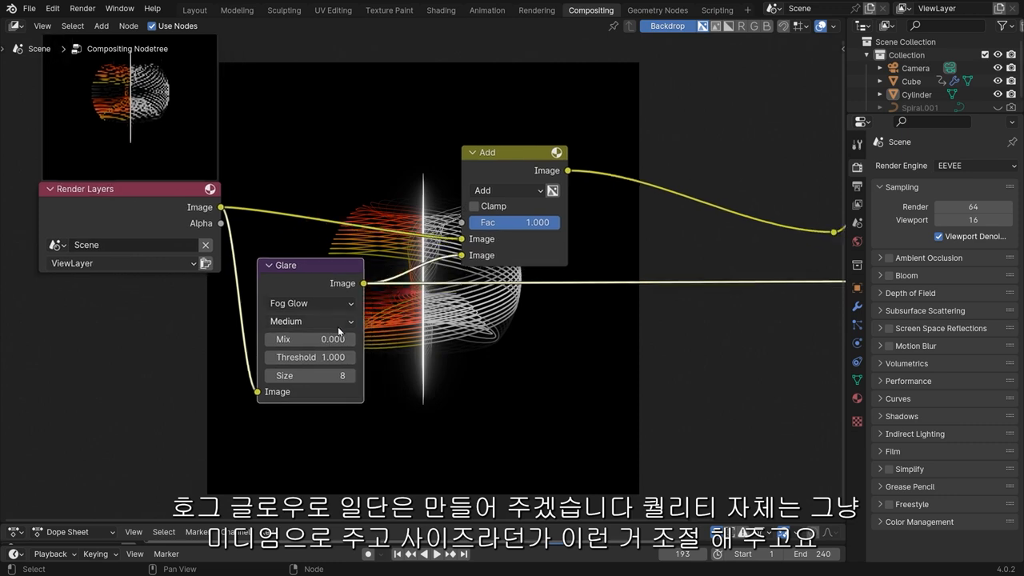
{"action": "left_click", "coordinate": [337, 326]}
{"action": "left_click", "coordinate": [323, 372]}
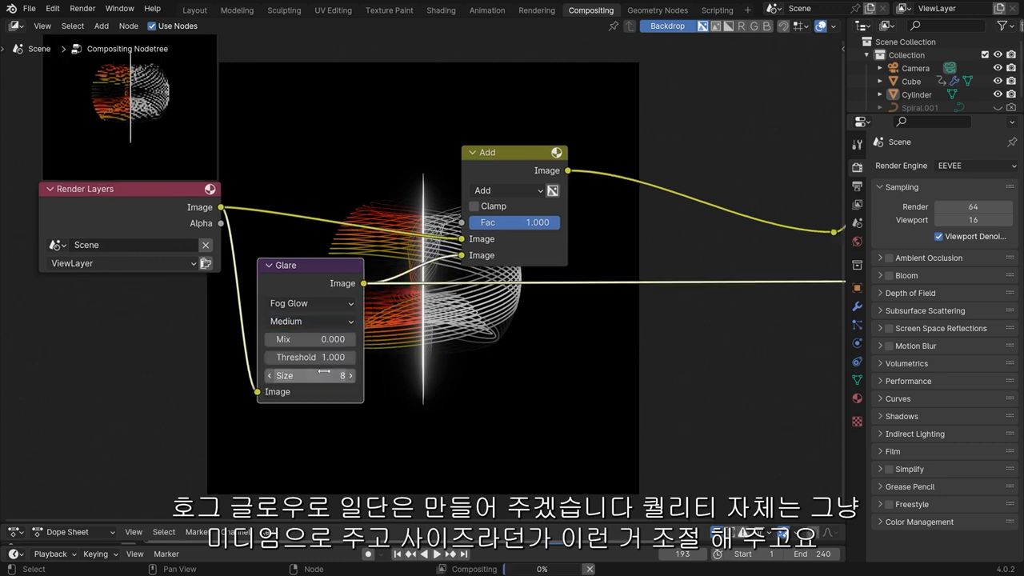
{"action": "left_click", "coordinate": [350, 376]}
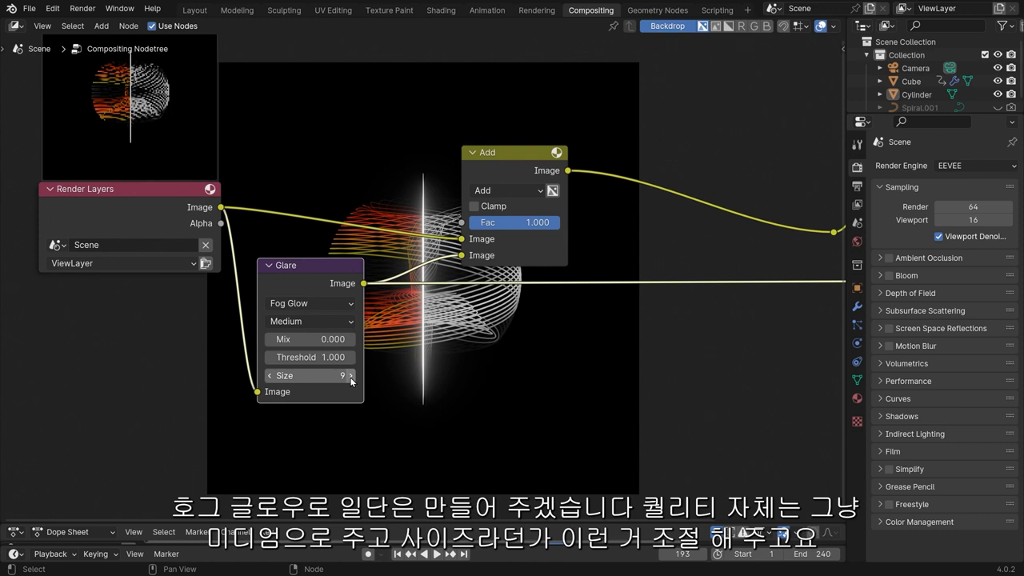
Step: Set the Glare node's threshold to 2 and its mix to 1
{"action": "left_click_drag", "start_coordinate": [320, 356], "coordinate": [288, 357]}
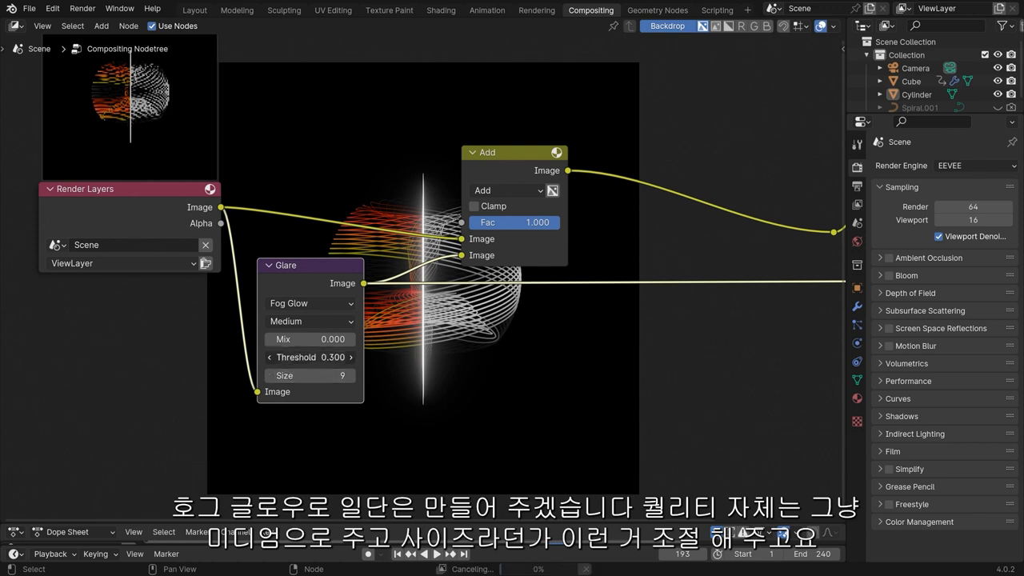
{"action": "double_click", "coordinate": [302, 358]}
{"action": "type", "text": "2"}
{"action": "key", "text": "Return"}
{"action": "double_click", "coordinate": [308, 339]}
{"action": "type", "text": "1"}
{"action": "key", "text": "Return"}
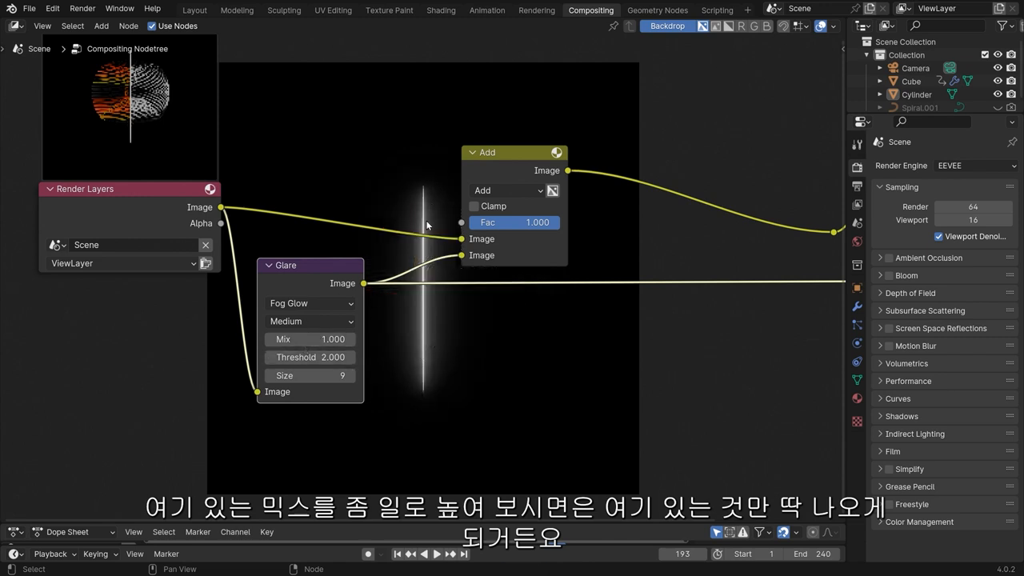
Step: Cut the direct Glare-to-Viewer link, feed the Viewer from the Add result through the reroute, and tidy the Add and Glare positions
{"action": "left_click_drag", "start_coordinate": [352, 268], "coordinate": [344, 274]}
{"action": "mouse_move", "coordinate": [518, 161]}
{"action": "left_mouse_down"}
{"action": "mouse_move", "coordinate": [491, 137]}
{"action": "mouse_move", "coordinate": [463, 148]}
{"action": "left_mouse_up"}
{"action": "scroll", "coordinate": [504, 156], "scroll_direction": "down", "scroll_amount": 2}
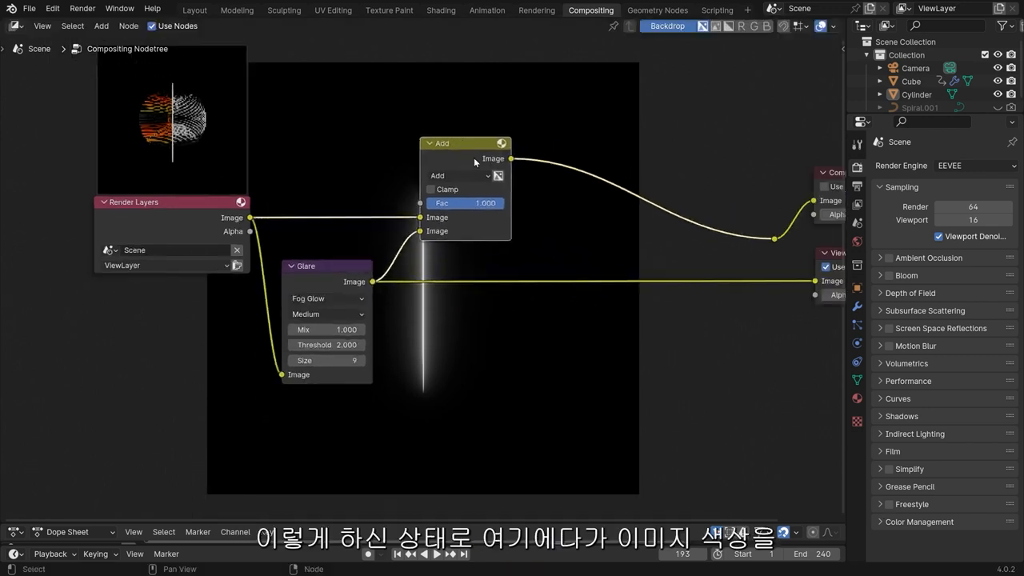
{"action": "middle_click_drag", "start_coordinate": [559, 203], "coordinate": [478, 206]}
{"action": "right_click_drag", "start_coordinate": [571, 268], "coordinate": [583, 309], "text": "ctrl"}
{"action": "left_click_drag", "start_coordinate": [693, 241], "coordinate": [734, 284]}
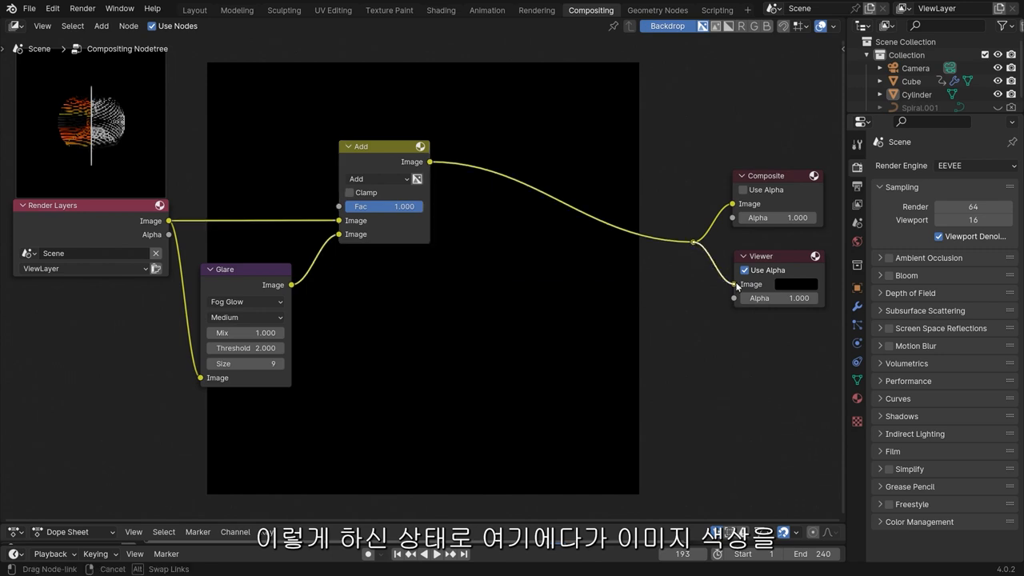
{"action": "left_click_drag", "start_coordinate": [385, 160], "coordinate": [360, 153]}
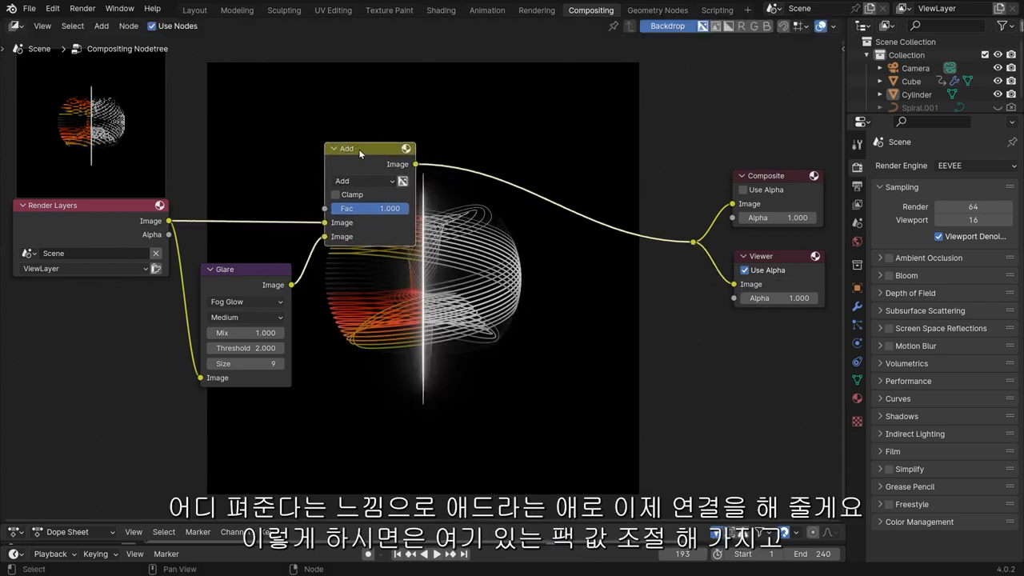
Step: Lower the Add node's factor to 0.514
{"action": "middle_click_drag", "start_coordinate": [441, 217], "coordinate": [338, 284]}
{"action": "scroll", "coordinate": [356, 255], "scroll_direction": "up", "scroll_amount": 1}
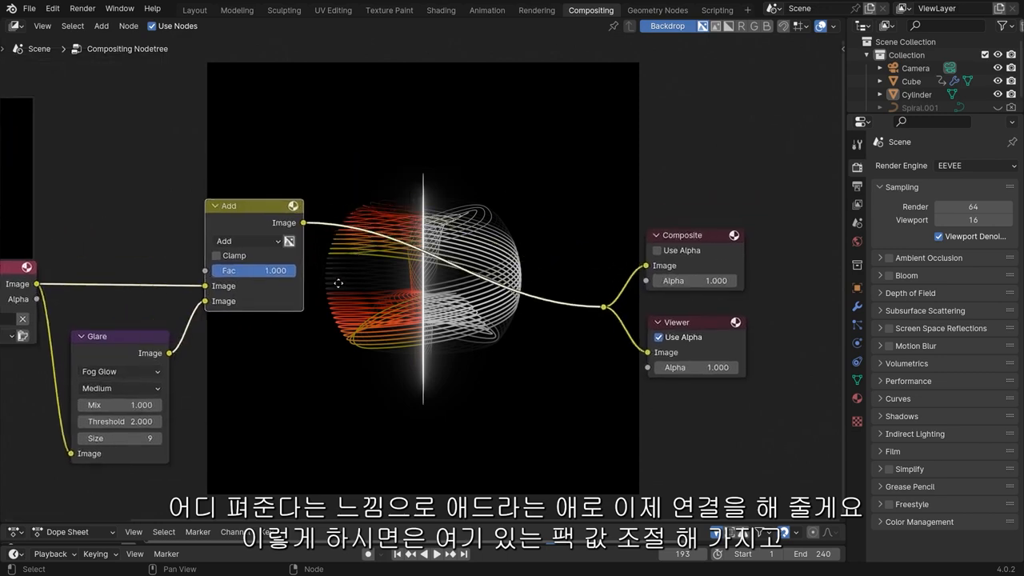
{"action": "scroll", "coordinate": [338, 284], "scroll_direction": "up", "scroll_amount": 2}
{"action": "mouse_move", "coordinate": [240, 269]}
{"action": "left_mouse_down"}
{"action": "mouse_move", "coordinate": [218, 272]}
{"action": "mouse_move", "coordinate": [229, 274]}
{"action": "left_mouse_up"}
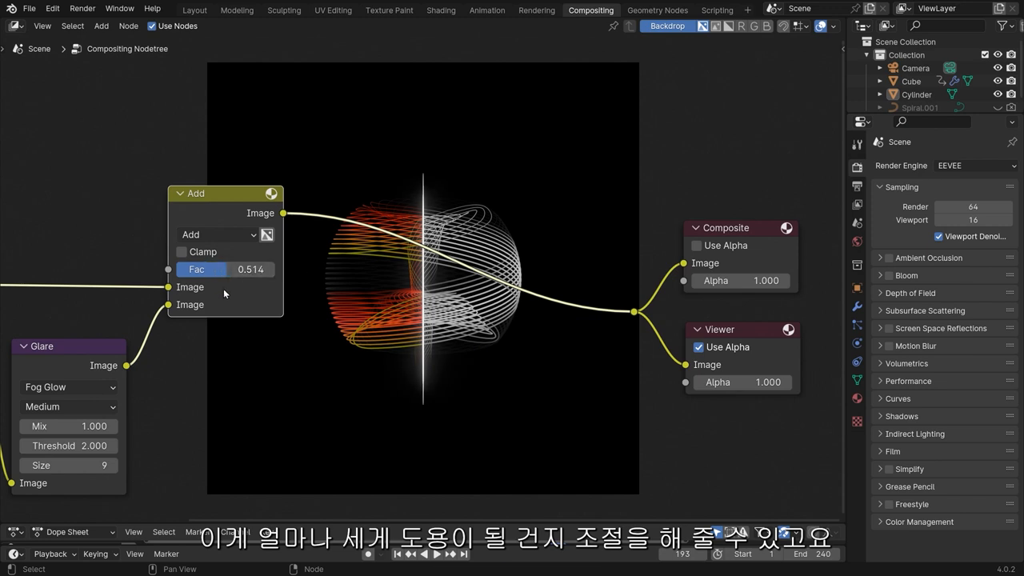
Step: Reposition the Add and Glare nodes, moving Glare up to leave room beneath it
{"action": "scroll", "coordinate": [363, 260], "scroll_direction": "down", "scroll_amount": 2}
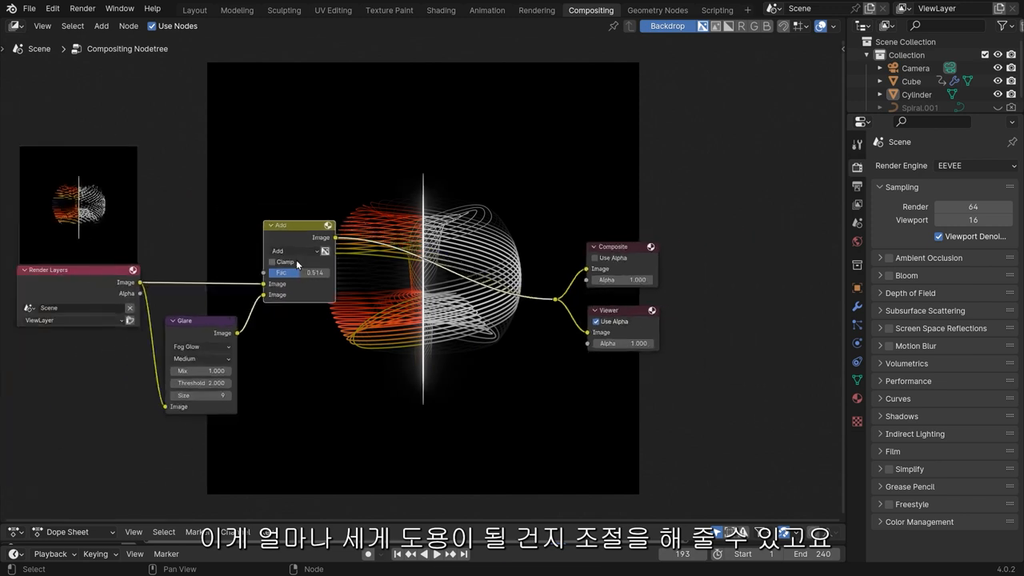
{"action": "left_click_drag", "start_coordinate": [295, 232], "coordinate": [286, 228]}
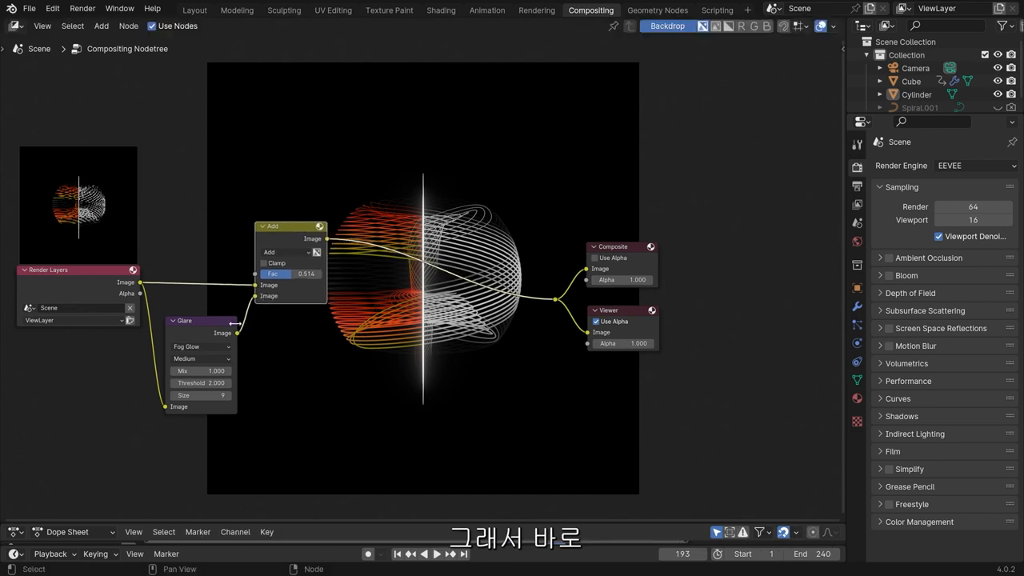
{"action": "left_click_drag", "start_coordinate": [212, 330], "coordinate": [212, 325]}
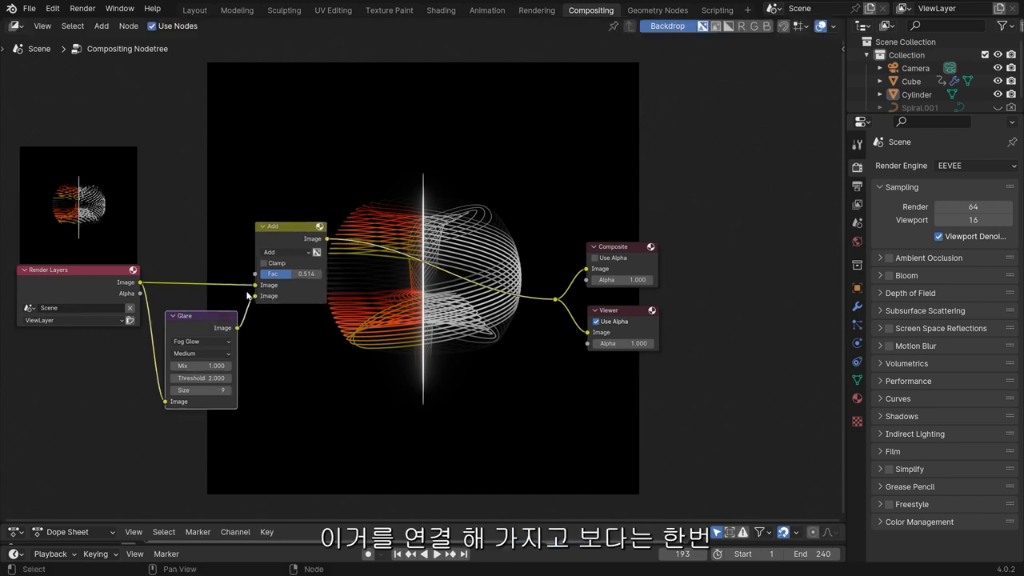
{"action": "scroll", "coordinate": [297, 256], "scroll_direction": "up", "scroll_amount": 2}
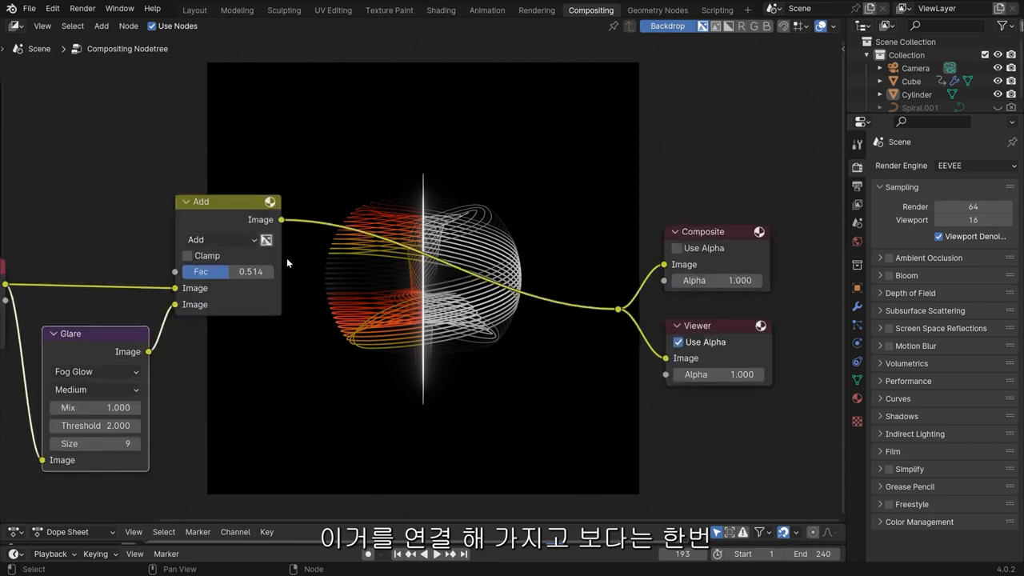
{"action": "left_click_drag", "start_coordinate": [112, 332], "coordinate": [110, 329]}
{"action": "middle_click_drag", "start_coordinate": [111, 329], "coordinate": [179, 296]}
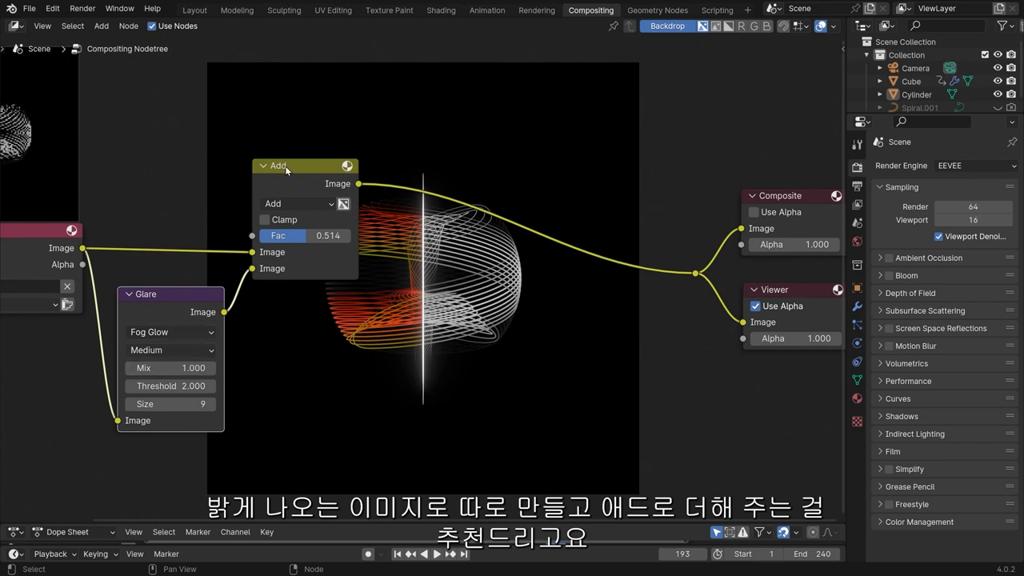
{"action": "scroll", "coordinate": [194, 272], "scroll_direction": "down", "scroll_amount": 4}
{"action": "middle_click_drag", "start_coordinate": [195, 234], "coordinate": [224, 178]}
{"action": "scroll", "coordinate": [181, 192], "scroll_direction": "up", "scroll_amount": 6}
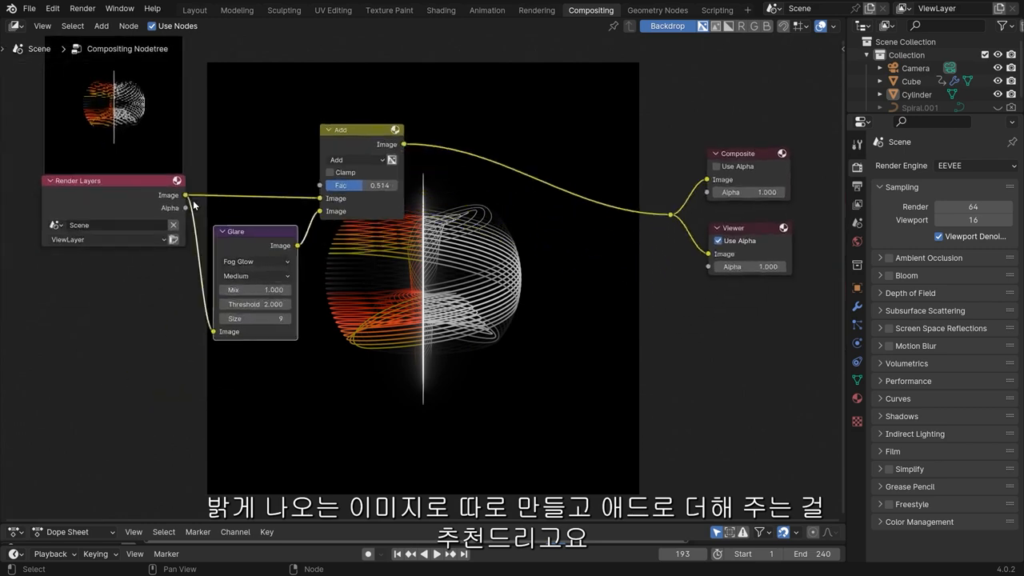
{"action": "scroll", "coordinate": [167, 187], "scroll_direction": "down", "scroll_amount": 5}
{"action": "left_click_drag", "start_coordinate": [247, 228], "coordinate": [252, 201]}
Step: Add a Blur node fed by the Render Layers image below Glare, and connect its output to the Viewer
{"action": "left_click_drag", "start_coordinate": [186, 195], "coordinate": [202, 391]}
{"action": "type", "text": "bl"}
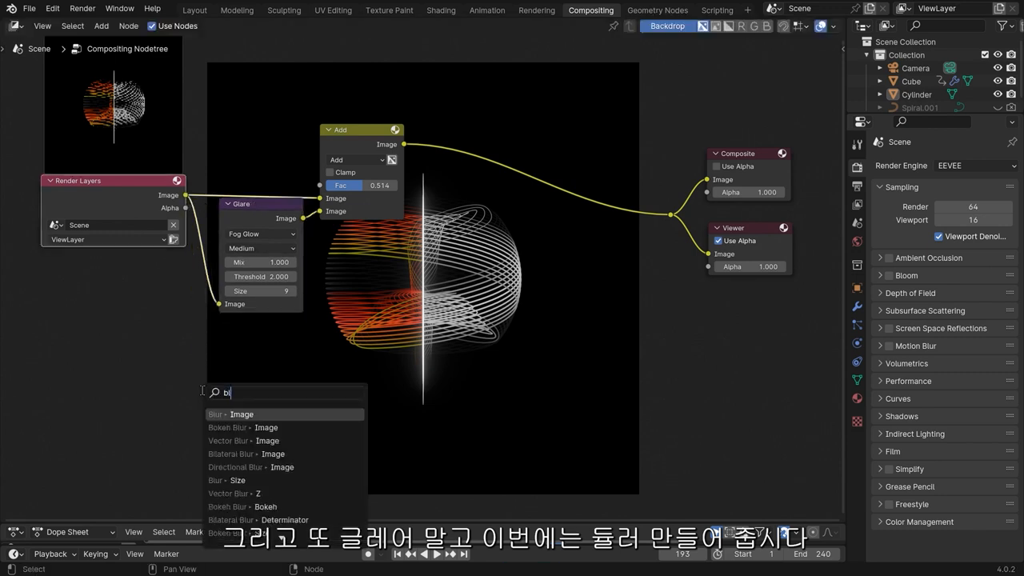
{"action": "key", "text": "Return"}
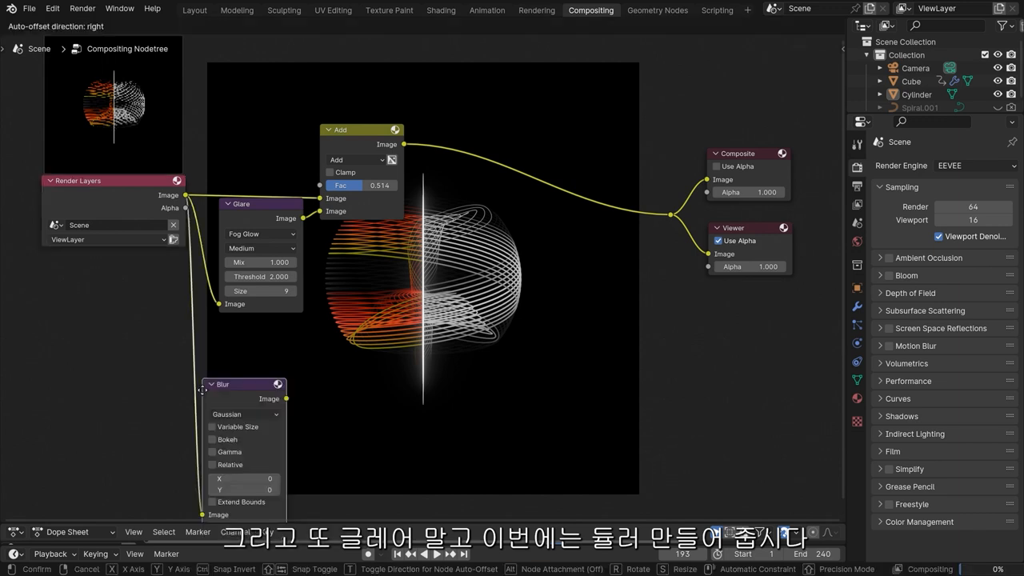
{"action": "left_click", "coordinate": [221, 349]}
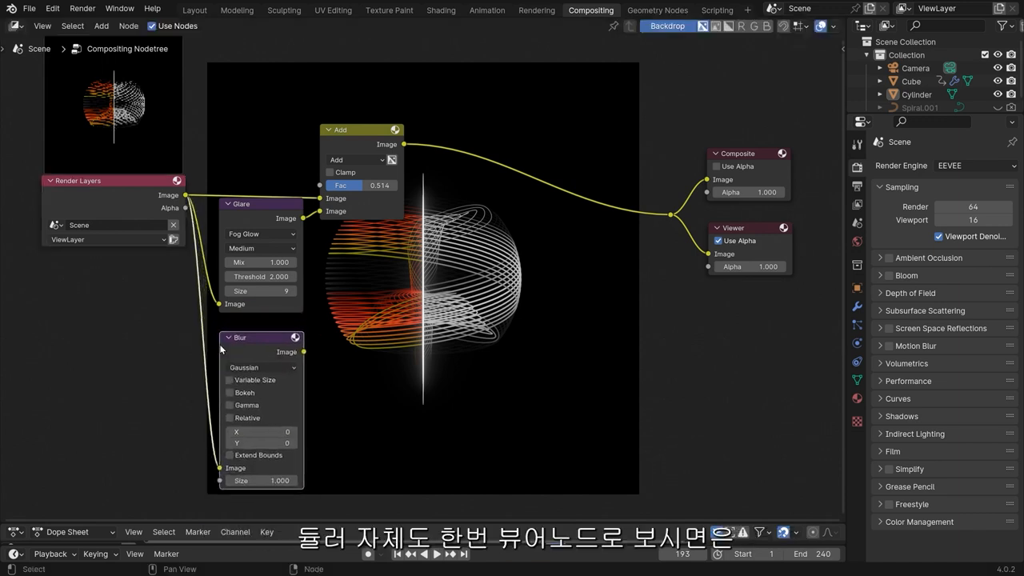
{"action": "left_click", "coordinate": [277, 354], "text": "ctrl+shift"}
{"action": "scroll", "coordinate": [472, 332], "scroll_direction": "up", "scroll_amount": 3}
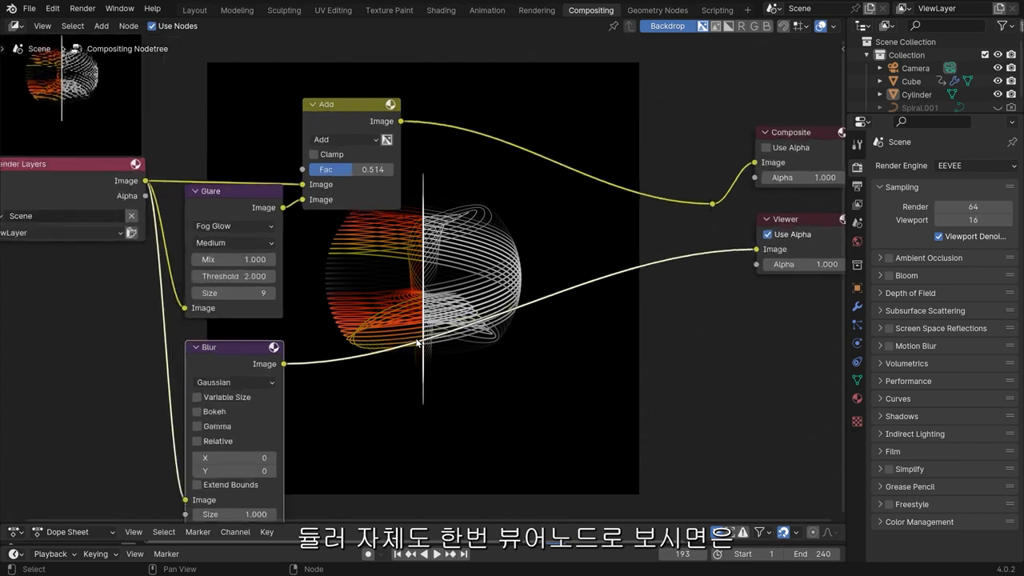
Step: Try a blur size of 10 in both X and Y, keeping the Gaussian filter type
{"action": "left_click_drag", "start_coordinate": [191, 415], "coordinate": [190, 435]}
{"action": "type", "text": "1"}
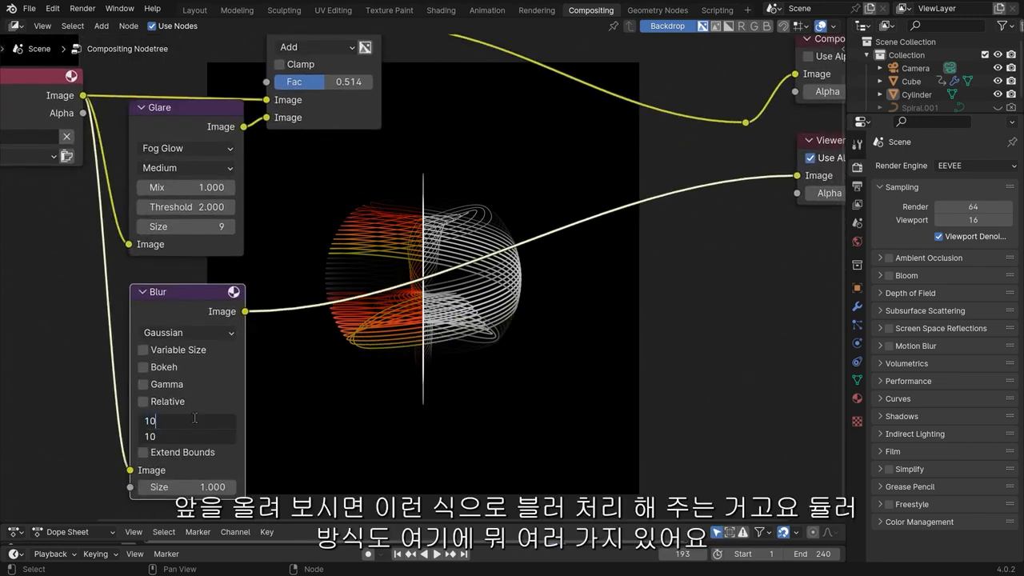
{"action": "type", "text": "0"}
{"action": "key", "text": "Return"}
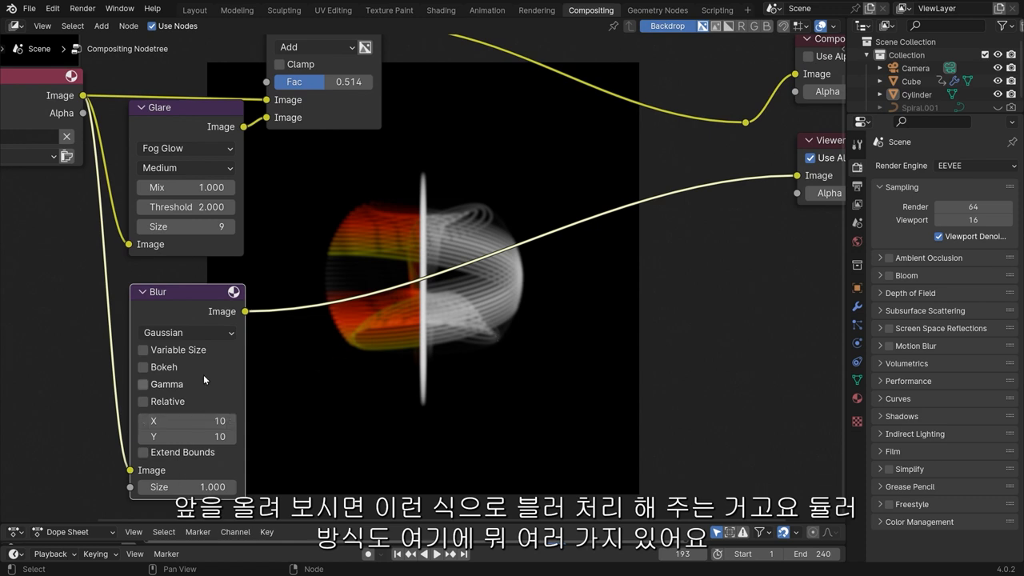
{"action": "left_click", "coordinate": [212, 334]}
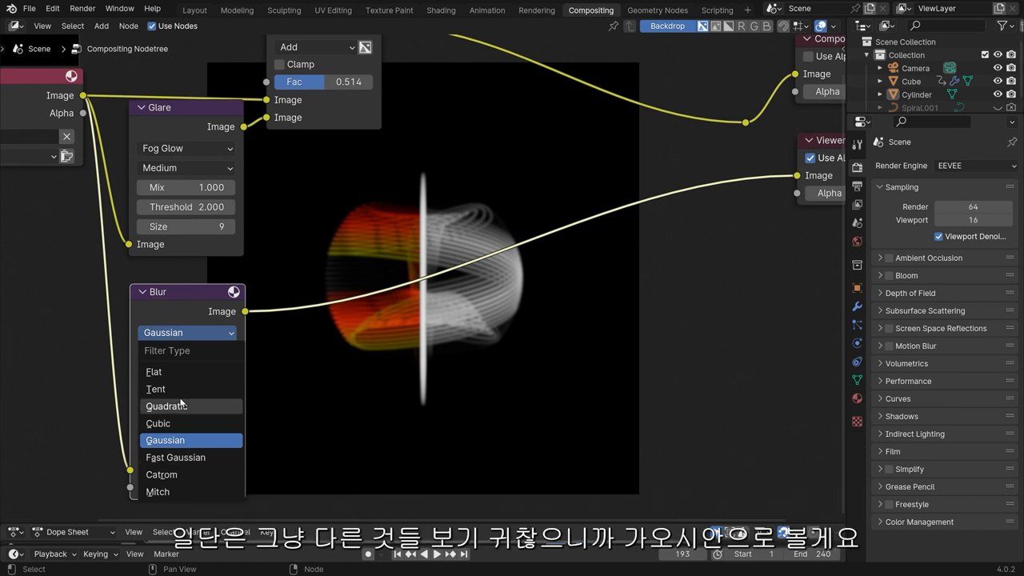
{"action": "left_click", "coordinate": [183, 442]}
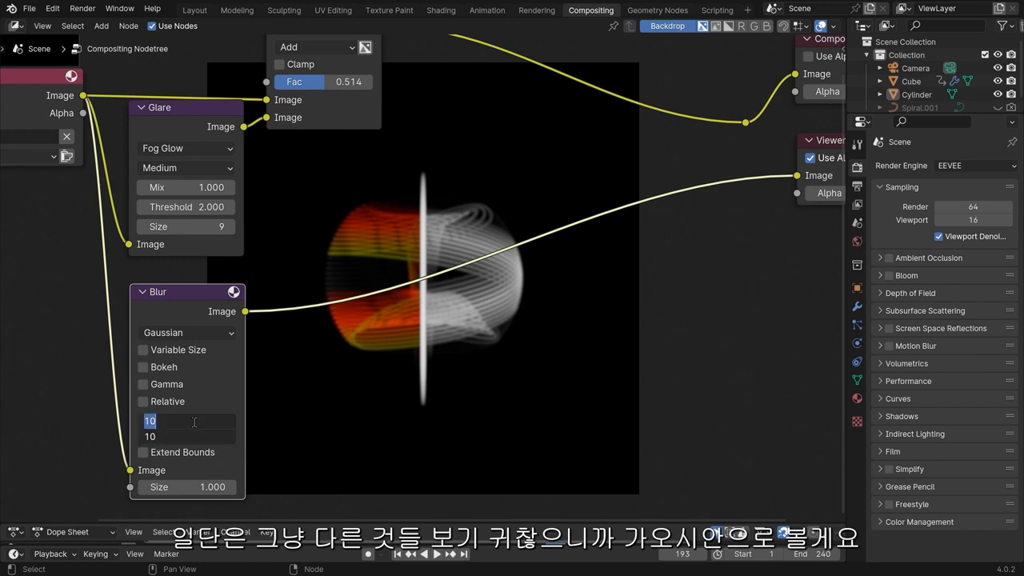
Step: Try a blur size of 3 in X and Y, settle on 2 for both, and leave the Size factor at 1.000
{"action": "type", "text": "3"}
{"action": "key", "text": "Return"}
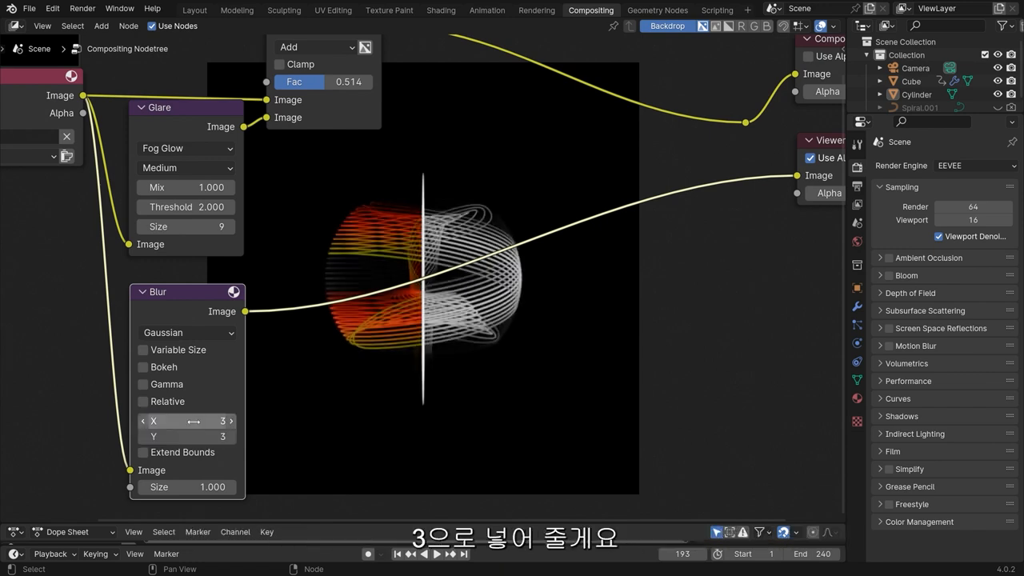
{"action": "left_click", "coordinate": [194, 422]}
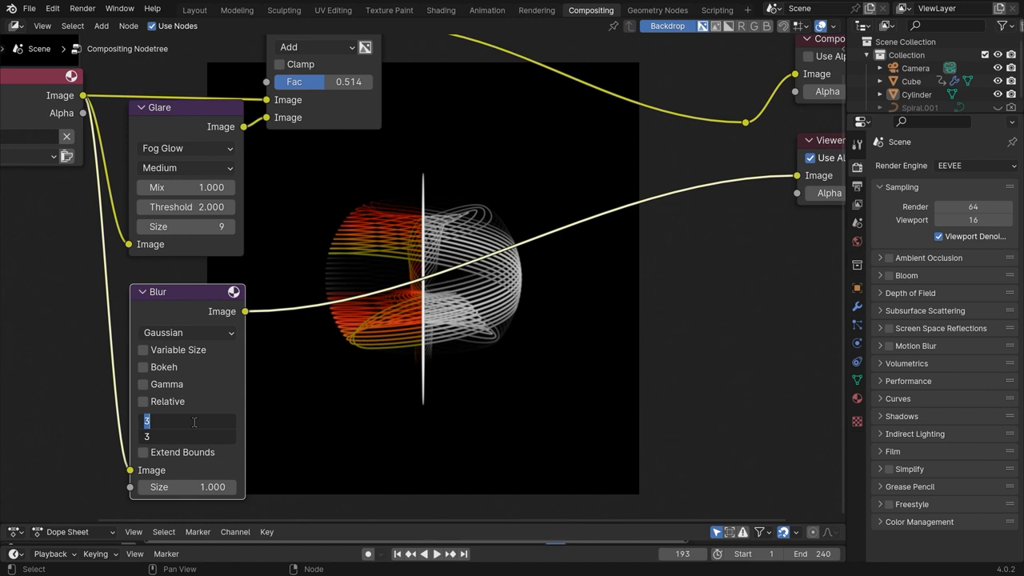
{"action": "type", "text": "2"}
{"action": "key", "text": "Return"}
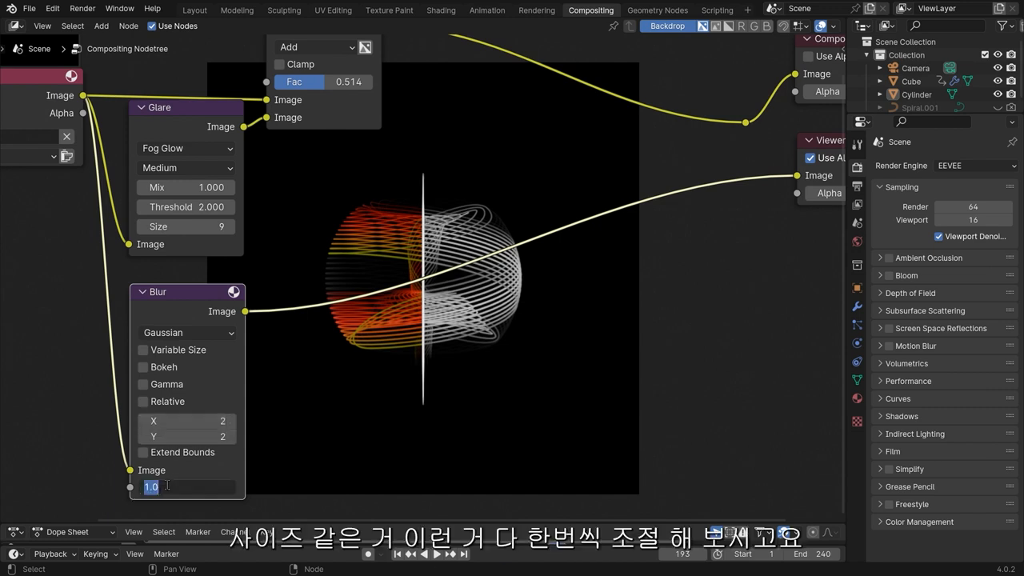
{"action": "left_click", "coordinate": [277, 457]}
{"action": "left_click_drag", "start_coordinate": [216, 487], "coordinate": [237, 487]}
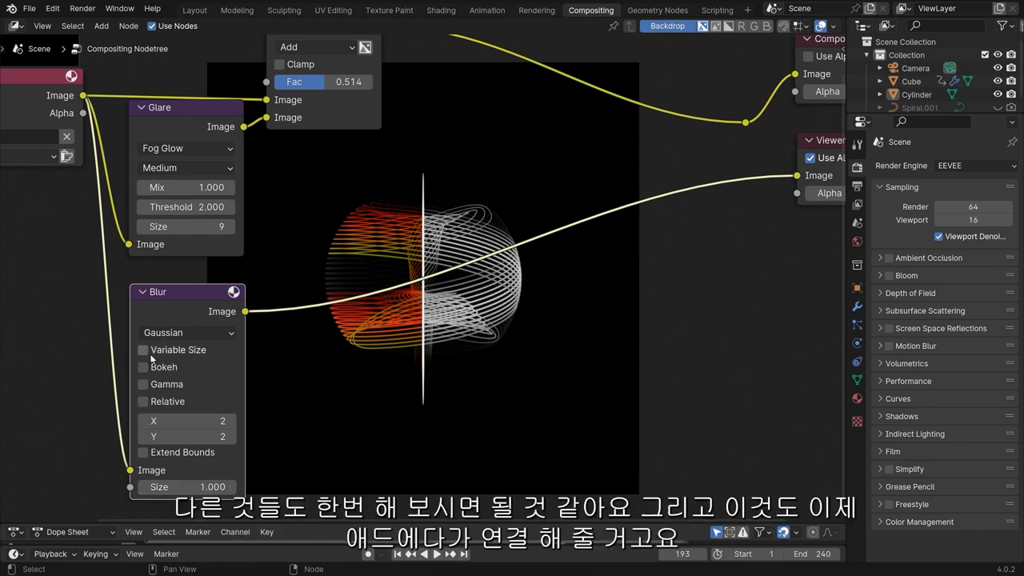
Step: Duplicate the Add node below the first, chain it after the first Add with Blur as its second image, and output it to Composite and Viewer
{"action": "left_click_drag", "start_coordinate": [172, 299], "coordinate": [167, 298]}
{"action": "middle_click_drag", "start_coordinate": [365, 216], "coordinate": [333, 260]}
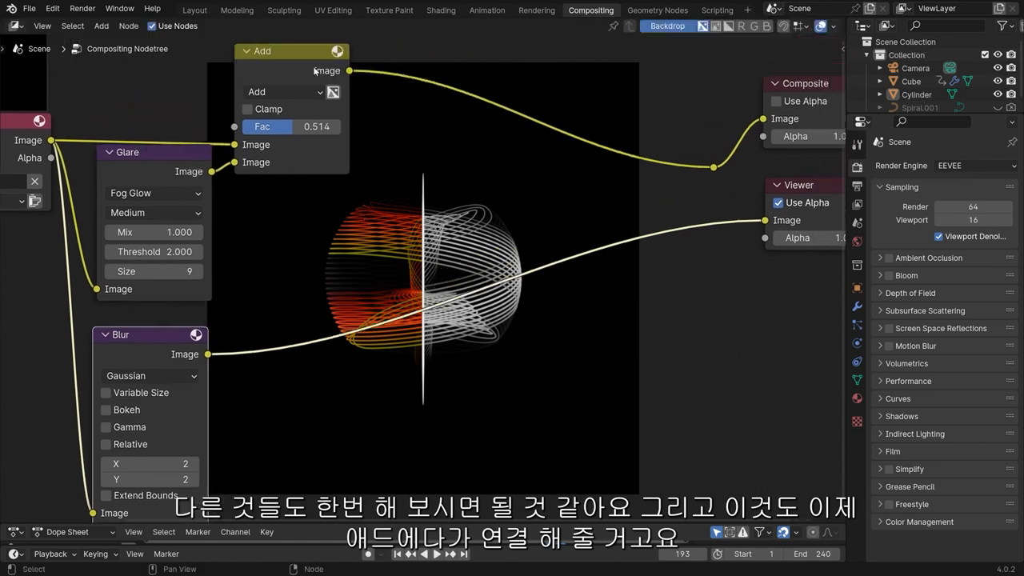
{"action": "key", "text": "shift+d"}
{"action": "left_click", "coordinate": [480, 70]}
{"action": "left_click_drag", "start_coordinate": [480, 69], "coordinate": [304, 254]}
{"action": "left_click_drag", "start_coordinate": [208, 354], "coordinate": [239, 347]}
{"action": "left_click_drag", "start_coordinate": [714, 167], "coordinate": [765, 220]}
{"action": "mouse_move", "coordinate": [318, 247]}
{"action": "left_mouse_down"}
{"action": "mouse_move", "coordinate": [317, 268]}
{"action": "mouse_move", "coordinate": [315, 230]}
{"action": "left_mouse_up"}
Step: Lower the second Add node's factor to 0.183 to mix in the blur only slightly
{"action": "scroll", "coordinate": [322, 313], "scroll_direction": "up", "scroll_amount": 2}
{"action": "left_click_drag", "start_coordinate": [205, 308], "coordinate": [160, 308]}
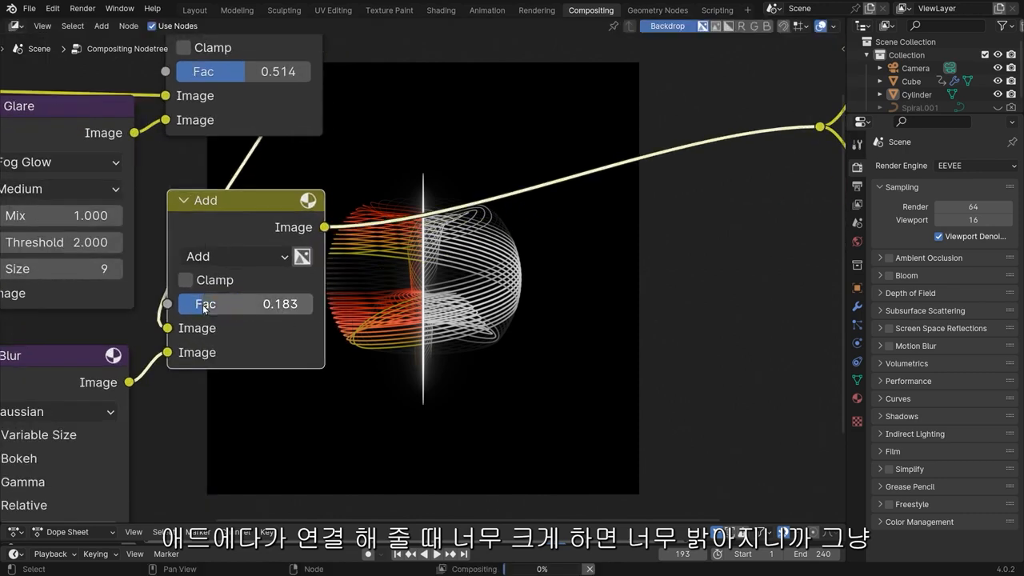
{"action": "scroll", "coordinate": [432, 311], "scroll_direction": "up", "scroll_amount": 2}
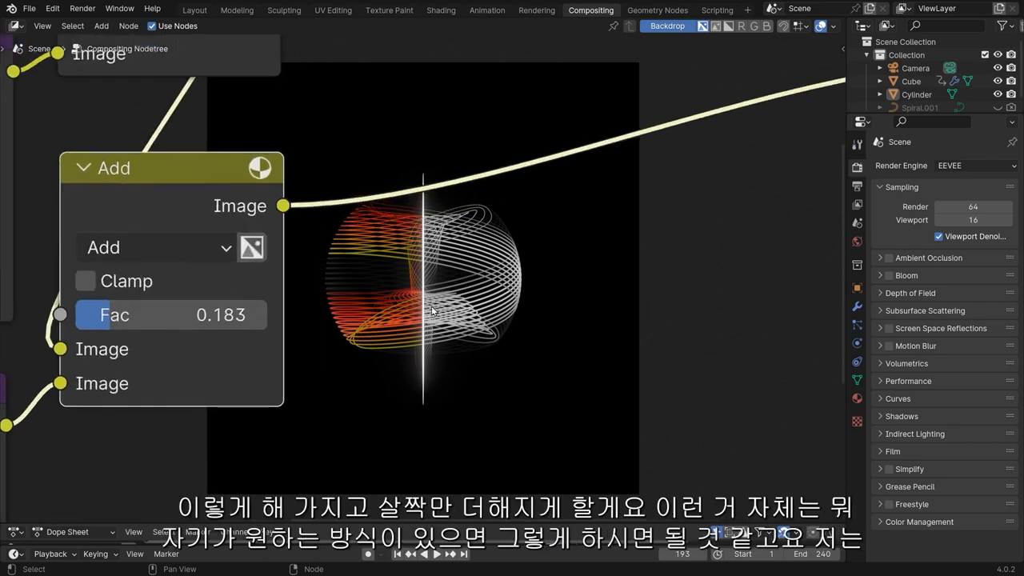
Step: Arrange the Glare, Blur and both Add nodes compactly between Render Layers and the outputs
{"action": "scroll", "coordinate": [345, 320], "scroll_direction": "down", "scroll_amount": 3}
{"action": "left_click_drag", "start_coordinate": [288, 203], "coordinate": [377, 416]}
{"action": "scroll", "coordinate": [188, 295], "scroll_direction": "down", "scroll_amount": 5}
{"action": "scroll", "coordinate": [312, 312], "scroll_direction": "up", "scroll_amount": 2}
{"action": "left_click_drag", "start_coordinate": [349, 240], "coordinate": [358, 144]}
{"action": "left_click", "coordinate": [439, 121]}
{"action": "left_click_drag", "start_coordinate": [272, 52], "coordinate": [362, 378]}
{"action": "left_click_drag", "start_coordinate": [358, 138], "coordinate": [357, 102]}
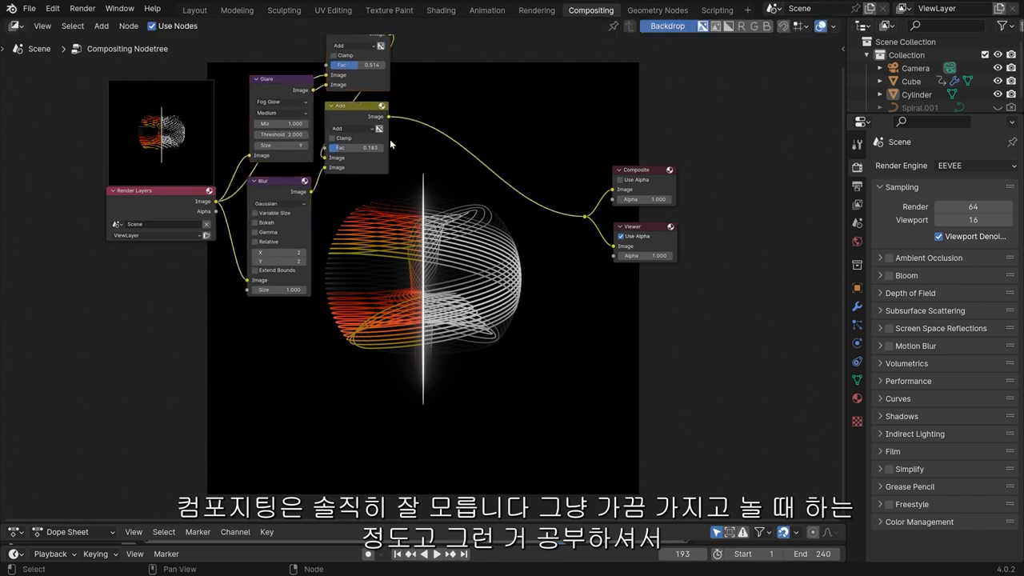
{"action": "middle_click_drag", "start_coordinate": [330, 243], "coordinate": [295, 292]}
{"action": "left_click_drag", "start_coordinate": [251, 240], "coordinate": [249, 224]}
{"action": "left_click_drag", "start_coordinate": [319, 161], "coordinate": [319, 157]}
{"action": "left_click", "coordinate": [497, 119]}
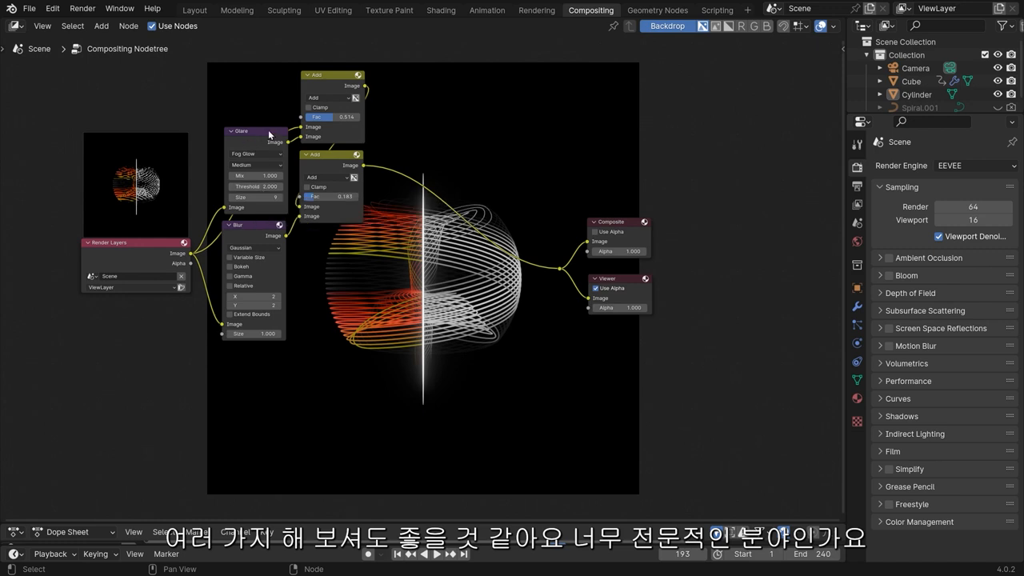
Step: Nudge the Glare node slightly so it lines up above the Blur node
{"action": "left_click_drag", "start_coordinate": [268, 132], "coordinate": [269, 133]}
{"action": "left_click", "coordinate": [432, 112]}
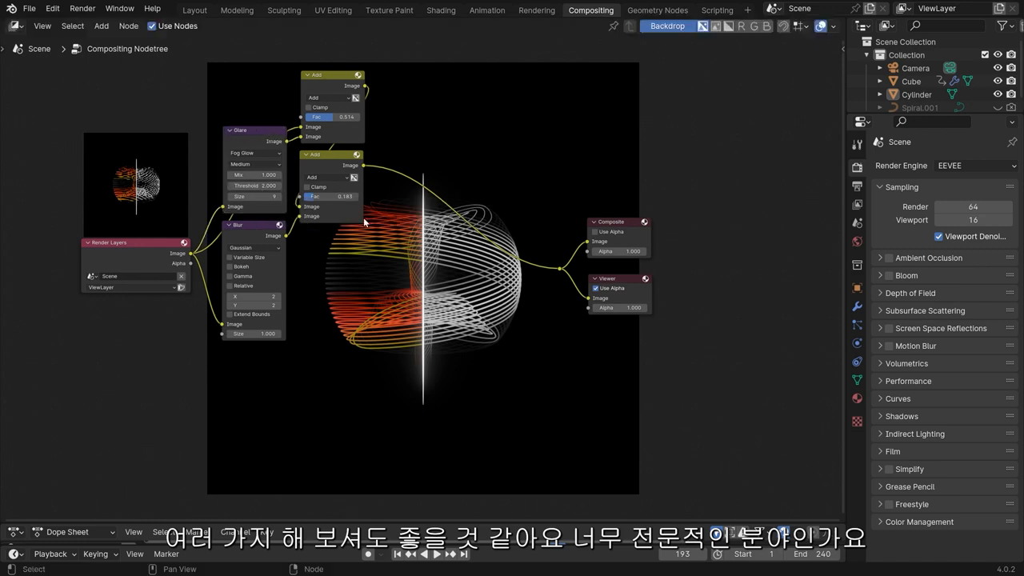
{"action": "scroll", "coordinate": [322, 257], "scroll_direction": "up", "scroll_amount": 4}
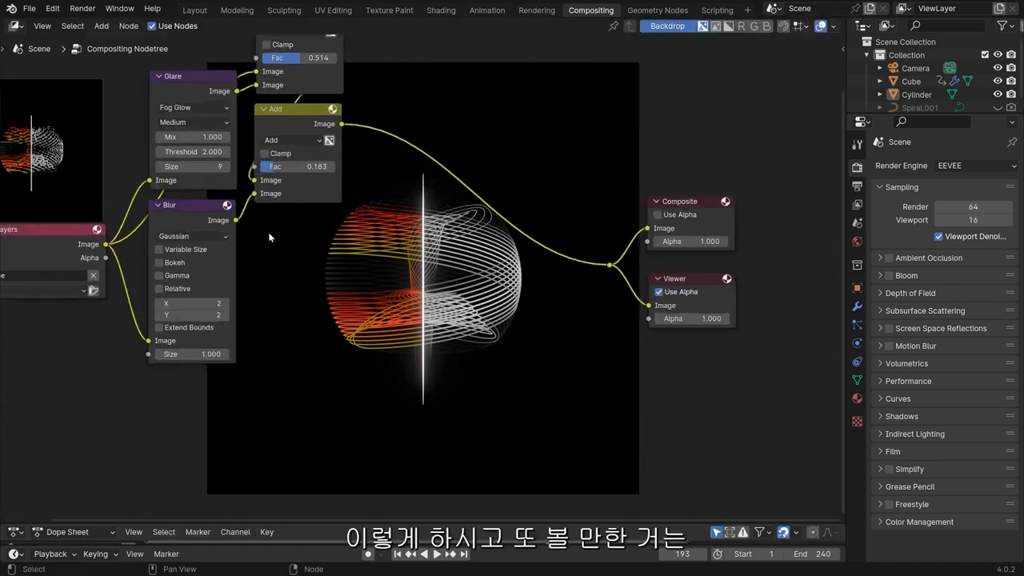
{"action": "middle_click_drag", "start_coordinate": [288, 220], "coordinate": [327, 150]}
{"action": "left_click", "coordinate": [219, 145]}
{"action": "key", "text": "shift+d"}
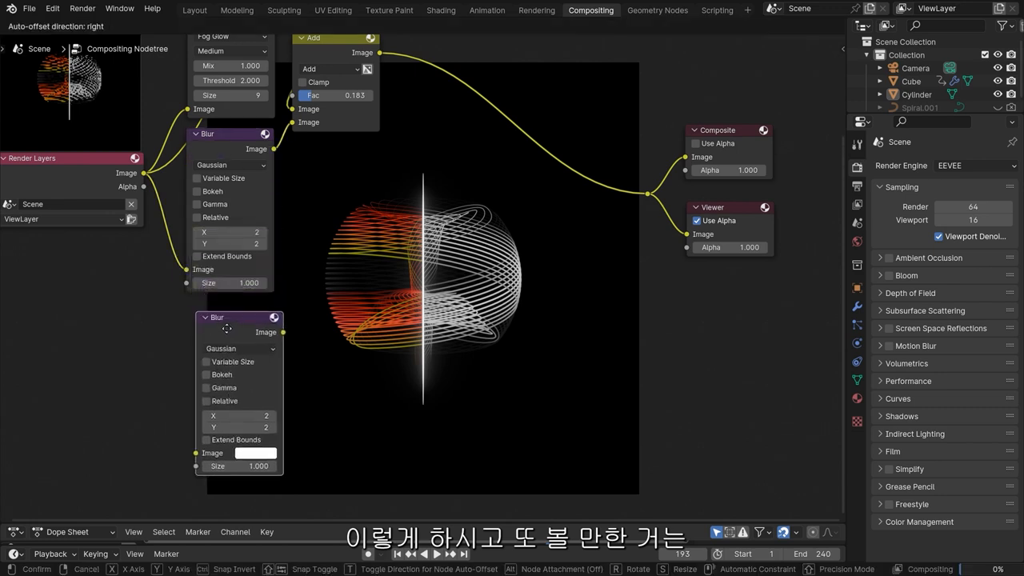
{"action": "left_click", "coordinate": [220, 325]}
{"action": "key", "text": "x"}
Step: Add a Lens Distortion node below Blur, feed it the Render Layers image, and preview its output in the Viewer
{"action": "key", "text": "shift+a"}
{"action": "left_click", "coordinate": [219, 324]}
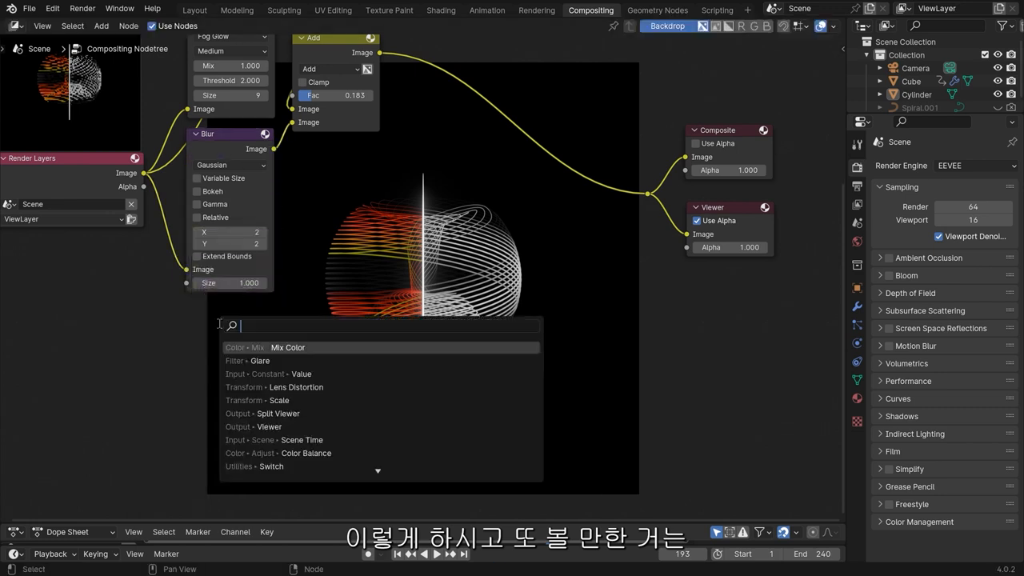
{"action": "type", "text": "len"}
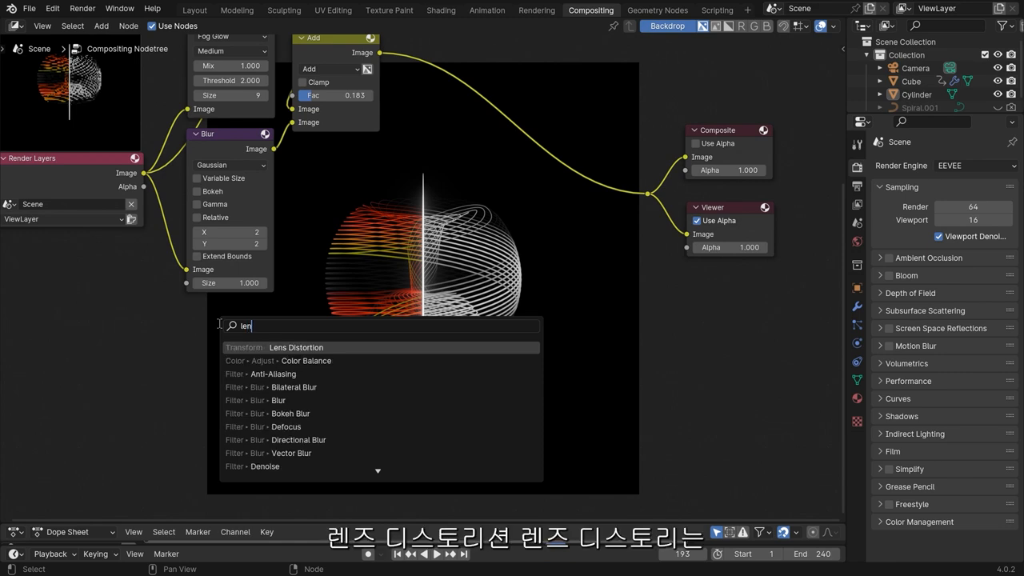
{"action": "key", "text": "Return"}
{"action": "left_click", "coordinate": [194, 322]}
{"action": "left_click_drag", "start_coordinate": [144, 173], "coordinate": [191, 391]}
{"action": "left_click", "coordinate": [264, 323], "text": "ctrl+shift"}
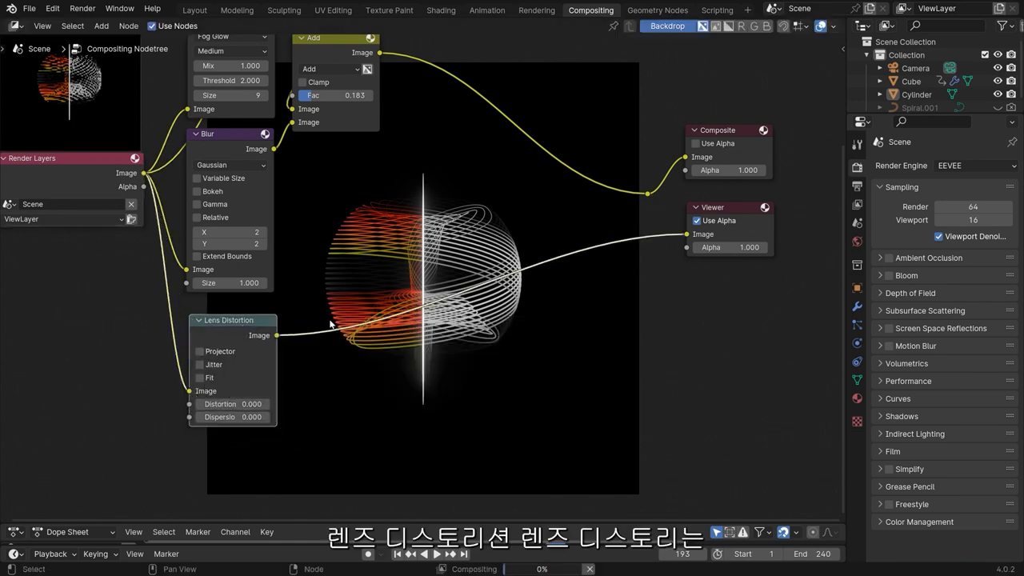
Step: Try a dispersion of 1.000, enable Fit, and set the Lens Distortion node to Distortion 0.020 and Dispersion 0.320
{"action": "left_click_drag", "start_coordinate": [233, 417], "coordinate": [320, 417]}
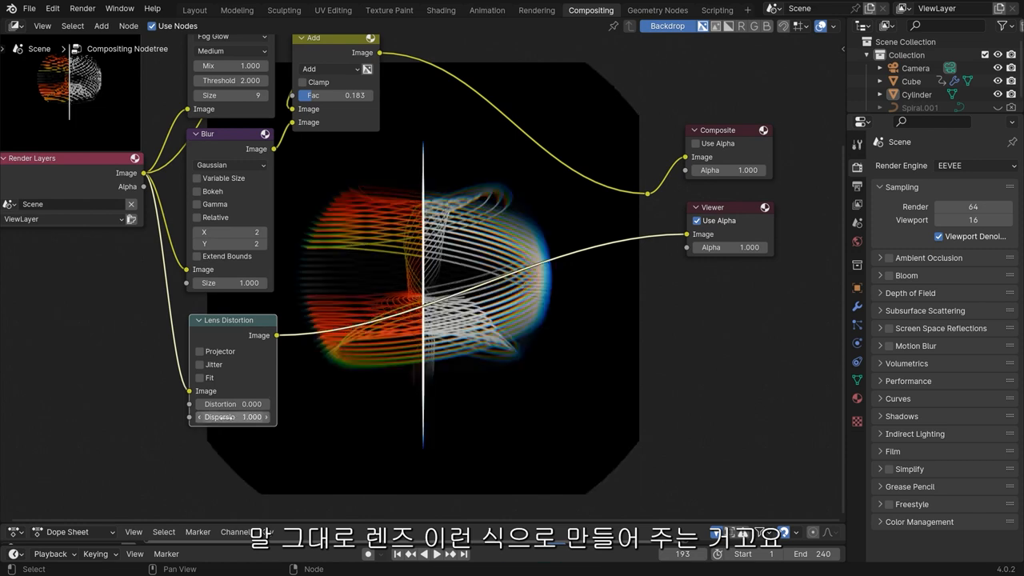
{"action": "left_click", "coordinate": [200, 378]}
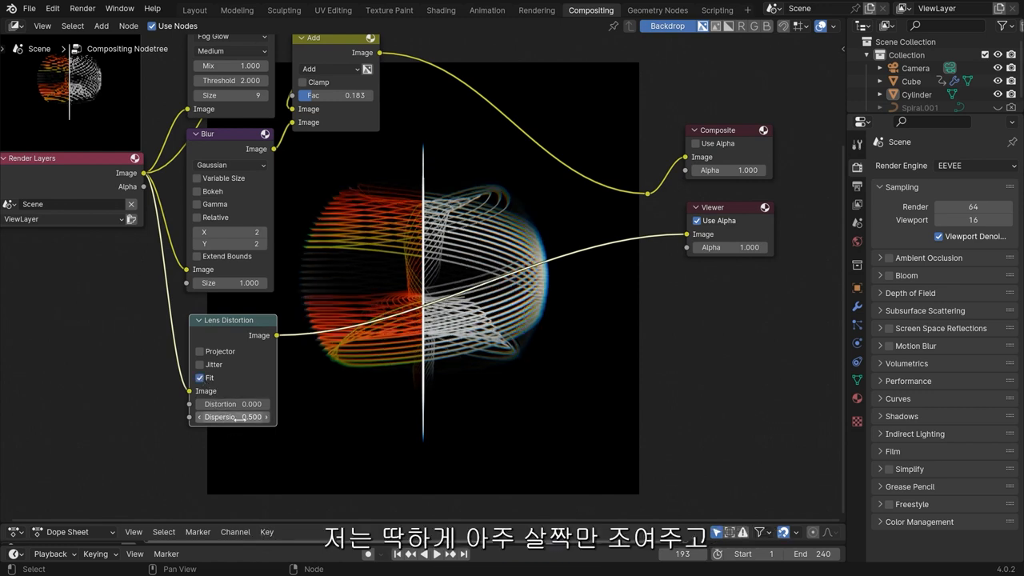
{"action": "left_click_drag", "start_coordinate": [251, 404], "coordinate": [236, 404], "text": "shift"}
{"action": "left_click_drag", "start_coordinate": [250, 414], "coordinate": [234, 413], "text": "shift"}
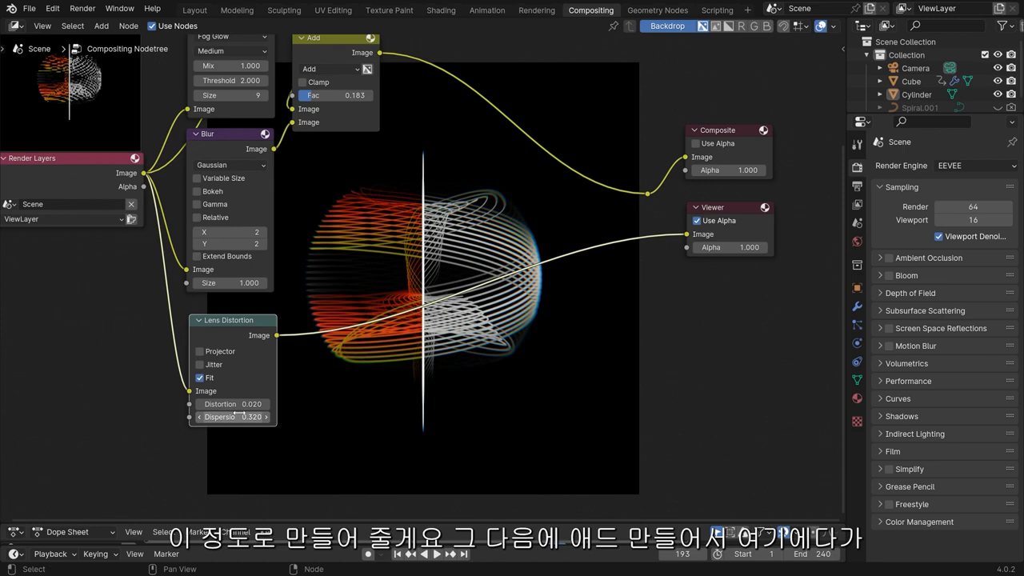
Step: Duplicate the second Add node, chain it after the second Add with Lens Distortion as its second image, and output it to Composite and Viewer
{"action": "left_click_drag", "start_coordinate": [243, 332], "coordinate": [240, 337]}
{"action": "middle_click_drag", "start_coordinate": [339, 229], "coordinate": [313, 290]}
{"action": "left_click", "coordinate": [315, 103]}
{"action": "key", "text": "shift+d"}
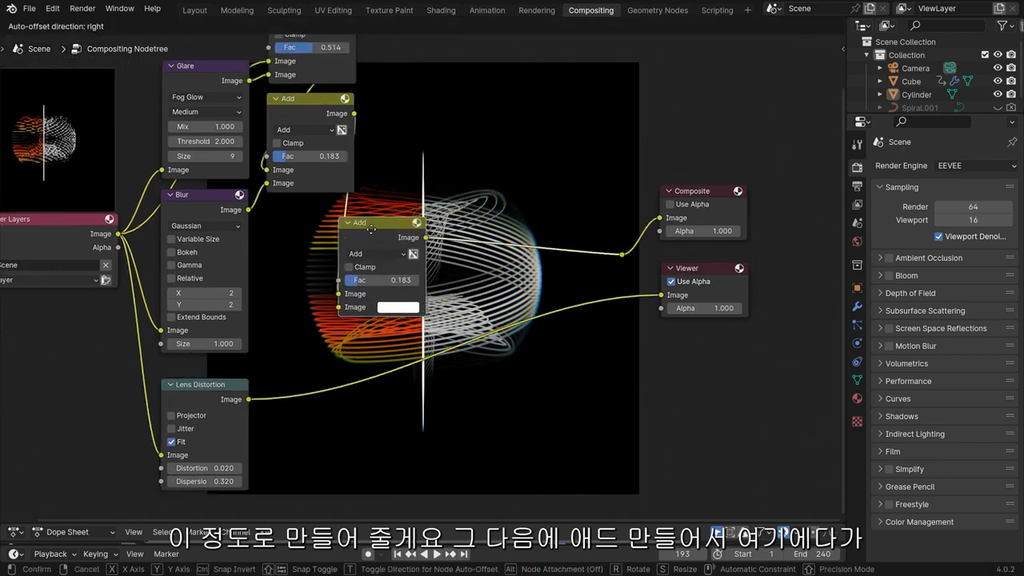
{"action": "left_click", "coordinate": [375, 254]}
{"action": "left_click_drag", "start_coordinate": [249, 398], "coordinate": [339, 338]}
{"action": "left_click_drag", "start_coordinate": [623, 254], "coordinate": [661, 295]}
{"action": "left_click_drag", "start_coordinate": [373, 265], "coordinate": [296, 231]}
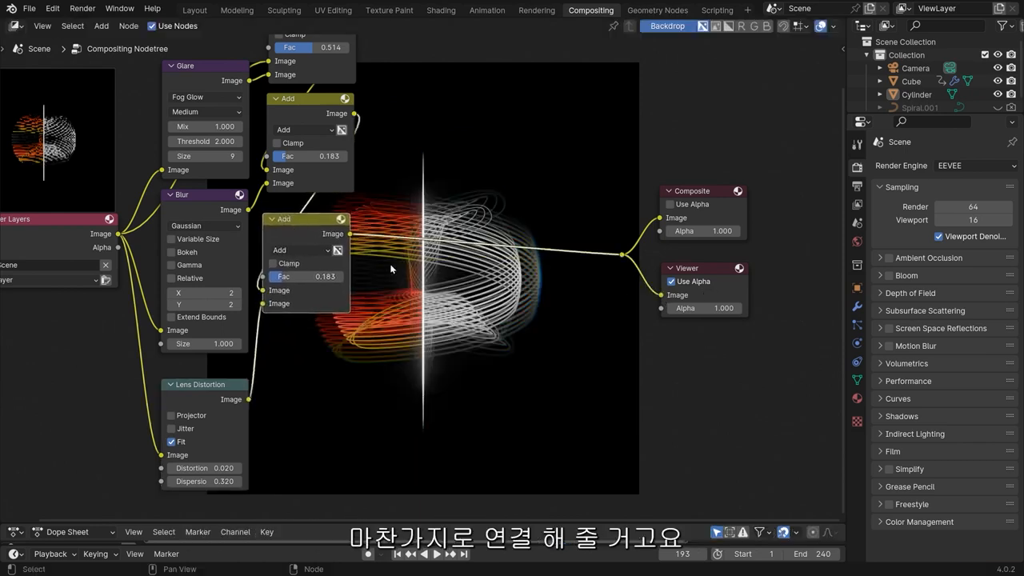
Step: Reduce the Lens Distortion node to Distortion 0.010 and Dispersion 0.210
{"action": "scroll", "coordinate": [368, 232], "scroll_direction": "up", "scroll_amount": 4}
{"action": "middle_click_drag", "start_coordinate": [397, 205], "coordinate": [462, 159]}
{"action": "scroll", "coordinate": [357, 297], "scroll_direction": "up", "scroll_amount": 6}
{"action": "middle_click_drag", "start_coordinate": [352, 275], "coordinate": [396, 245]}
{"action": "scroll", "coordinate": [396, 245], "scroll_direction": "down", "scroll_amount": 1}
{"action": "left_click_drag", "start_coordinate": [182, 412], "coordinate": [189, 412], "text": "shift"}
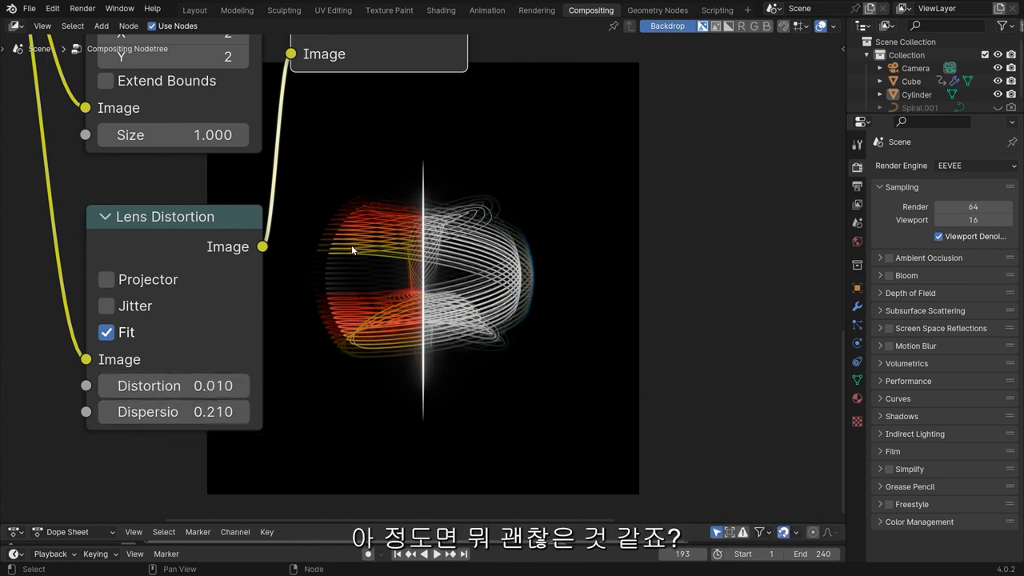
Step: Lower the third Add node's factor to 0.082 and move the node up toward the outputs to free space beside it
{"action": "middle_click_drag", "start_coordinate": [352, 250], "coordinate": [307, 323]}
{"action": "scroll", "coordinate": [451, 163], "scroll_direction": "down", "scroll_amount": 6}
{"action": "middle_click_drag", "start_coordinate": [469, 125], "coordinate": [354, 270]}
{"action": "scroll", "coordinate": [354, 270], "scroll_direction": "up", "scroll_amount": 5}
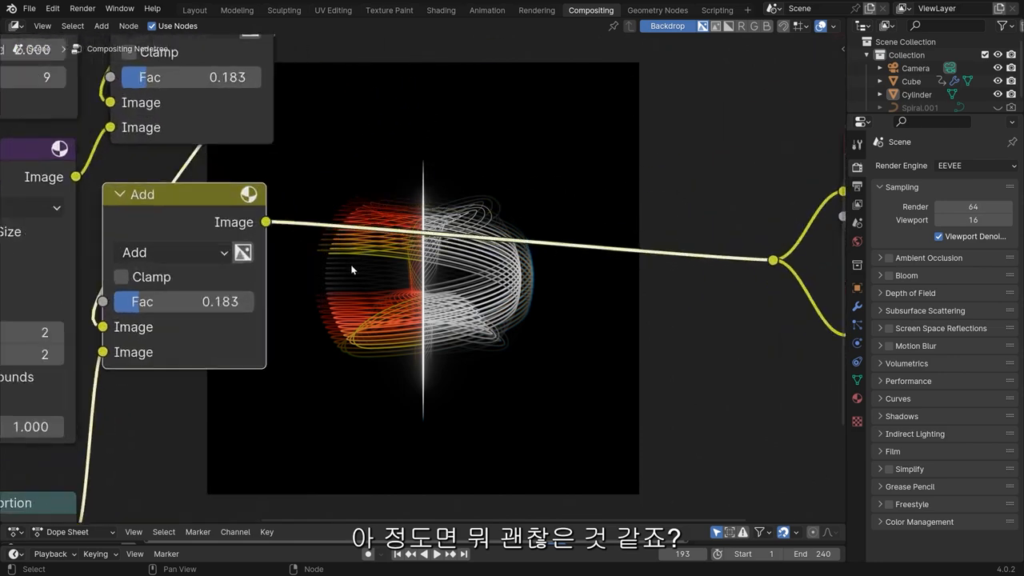
{"action": "left_click_drag", "start_coordinate": [144, 303], "coordinate": [126, 306]}
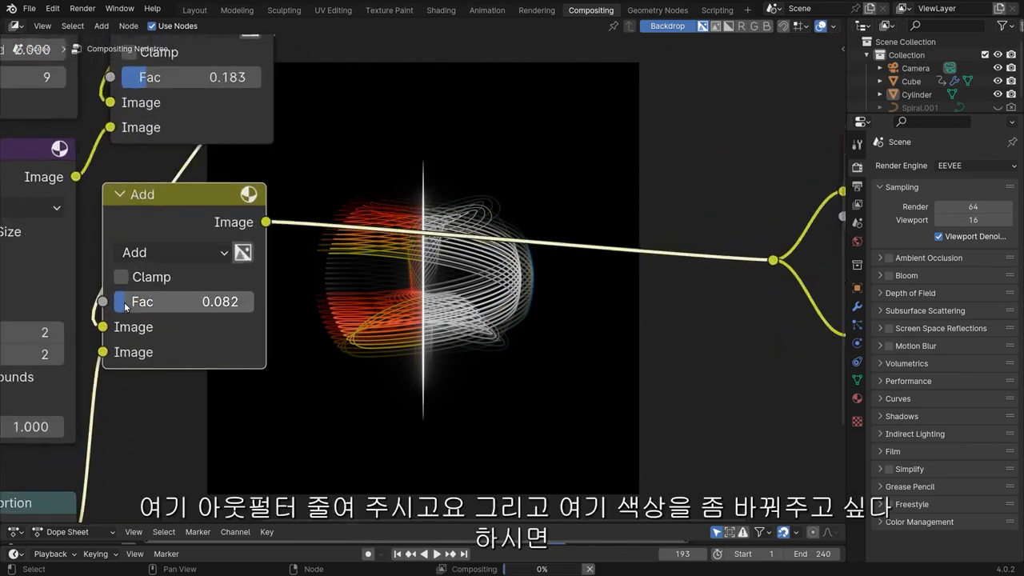
{"action": "left_click_drag", "start_coordinate": [200, 201], "coordinate": [463, 45]}
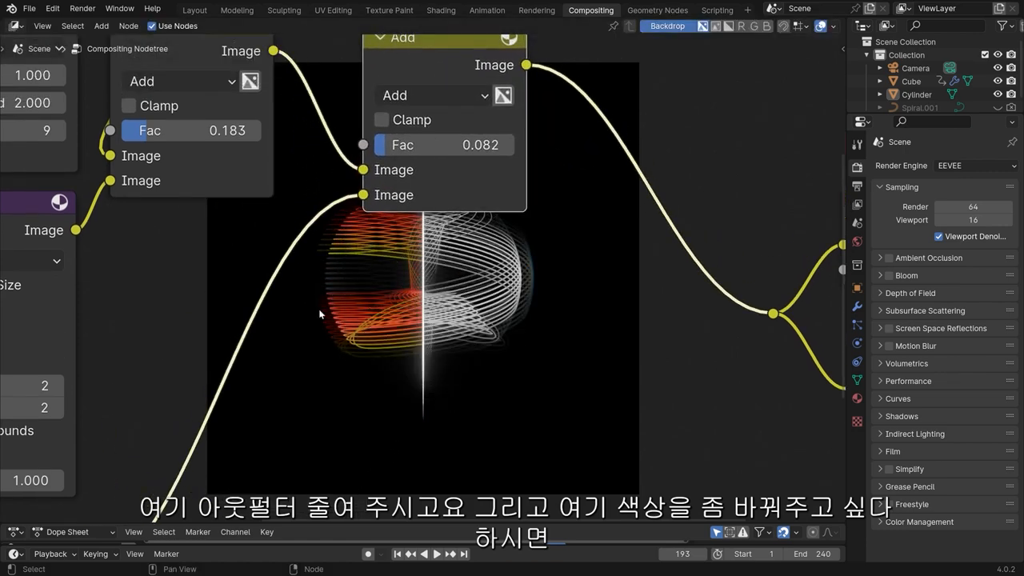
Step: Insert a Color Balance node on the link between Lens Distortion and the third Add node
{"action": "scroll", "coordinate": [362, 324], "scroll_direction": "down", "scroll_amount": 3}
{"action": "scroll", "coordinate": [436, 241], "scroll_direction": "up", "scroll_amount": 1}
{"action": "key", "text": "shift+a"}
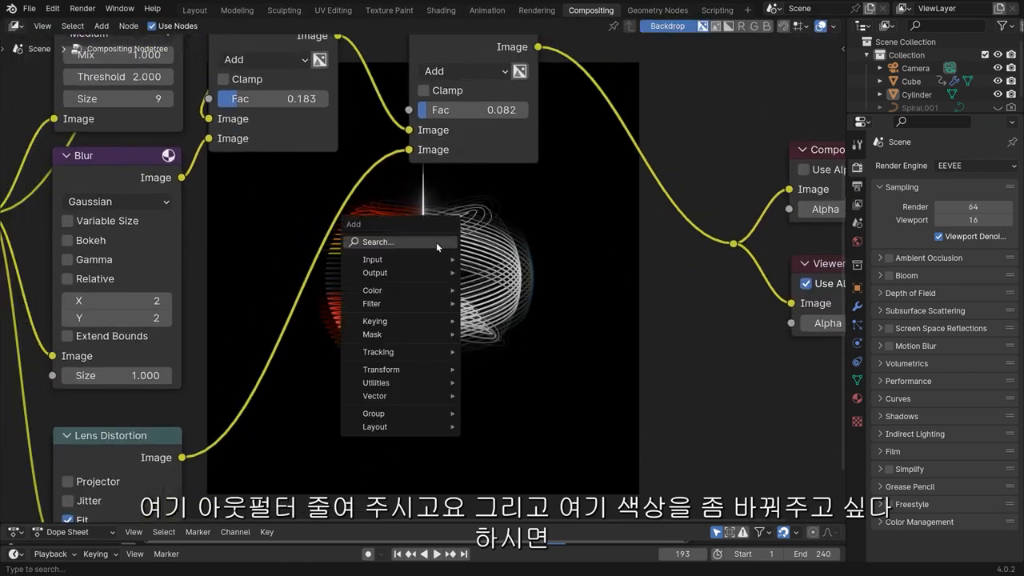
{"action": "left_click", "coordinate": [438, 241]}
{"action": "key", "text": "Escape"}
{"action": "key", "text": "shift+a"}
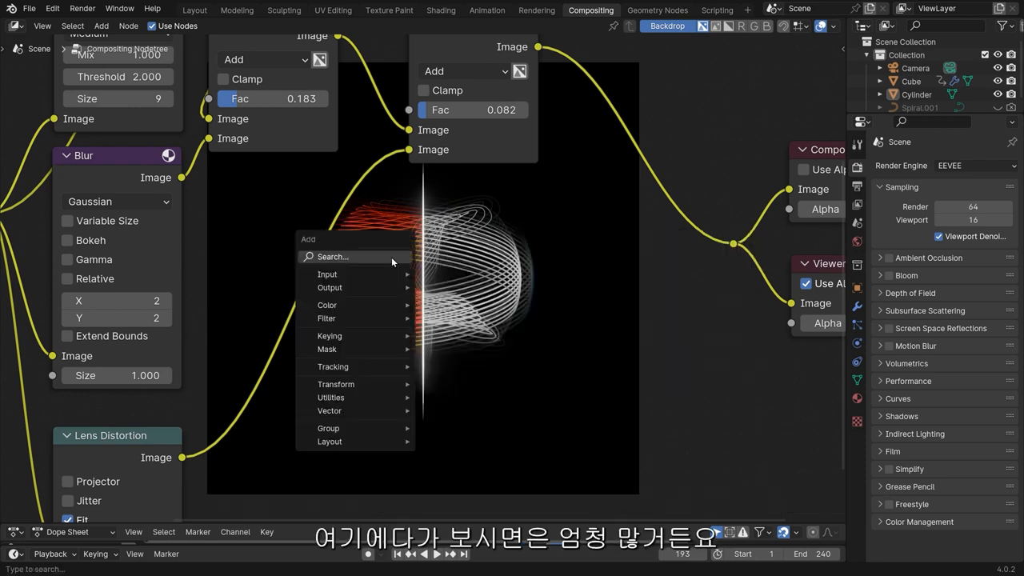
{"action": "mouse_move", "coordinate": [385, 305]}
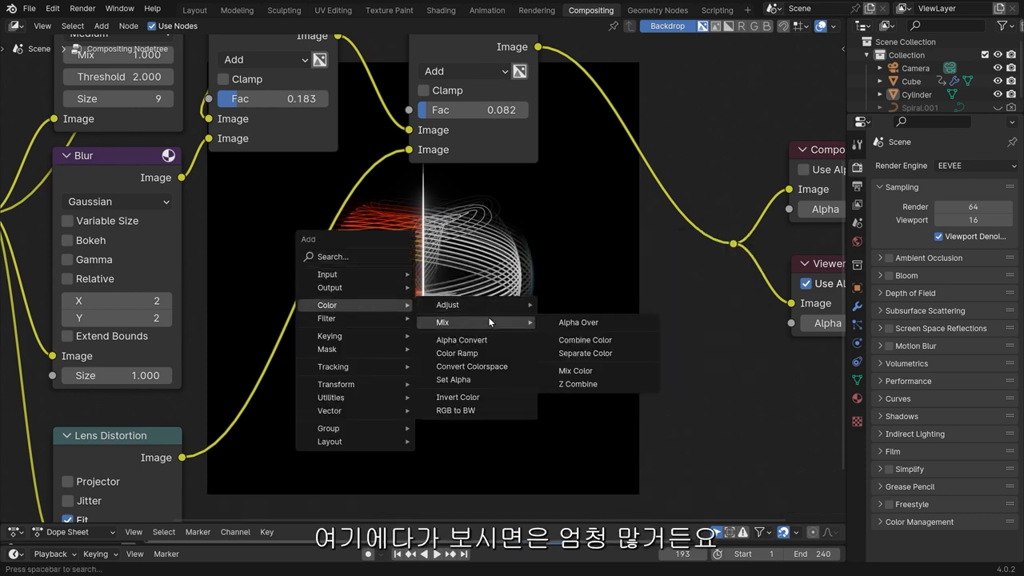
{"action": "mouse_move", "coordinate": [496, 307]}
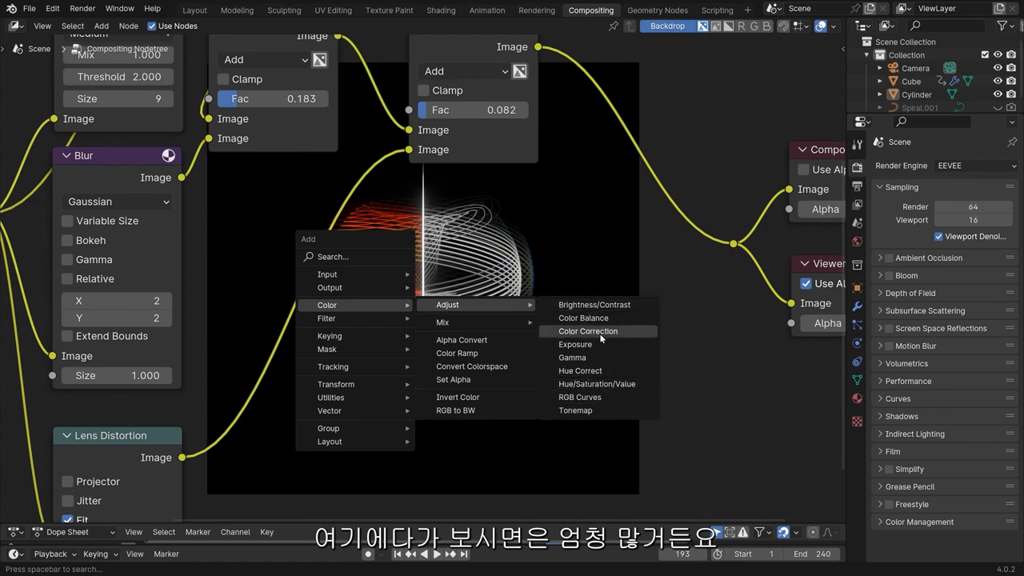
{"action": "left_click", "coordinate": [584, 317]}
{"action": "left_click", "coordinate": [205, 264]}
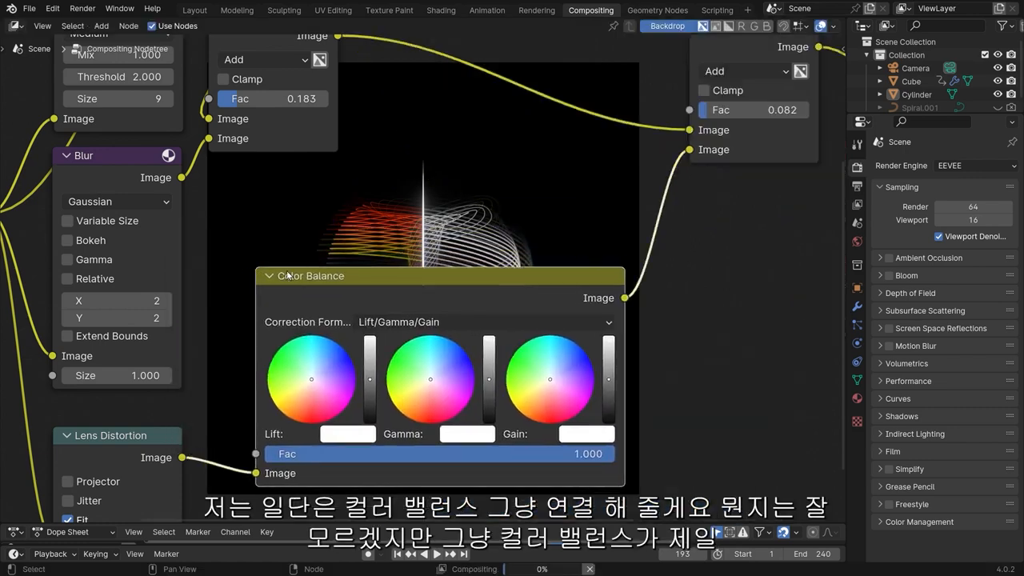
Step: Move the third Add node up and away from the Color Balance node toward the outputs
{"action": "scroll", "coordinate": [524, 263], "scroll_direction": "down", "scroll_amount": 5}
{"action": "scroll", "coordinate": [524, 262], "scroll_direction": "up", "scroll_amount": 1}
{"action": "middle_click_drag", "start_coordinate": [509, 231], "coordinate": [290, 167]}
{"action": "scroll", "coordinate": [296, 190], "scroll_direction": "up", "scroll_amount": 4}
{"action": "middle_click_drag", "start_coordinate": [408, 271], "coordinate": [483, 389]}
{"action": "scroll", "coordinate": [481, 387], "scroll_direction": "down", "scroll_amount": 3}
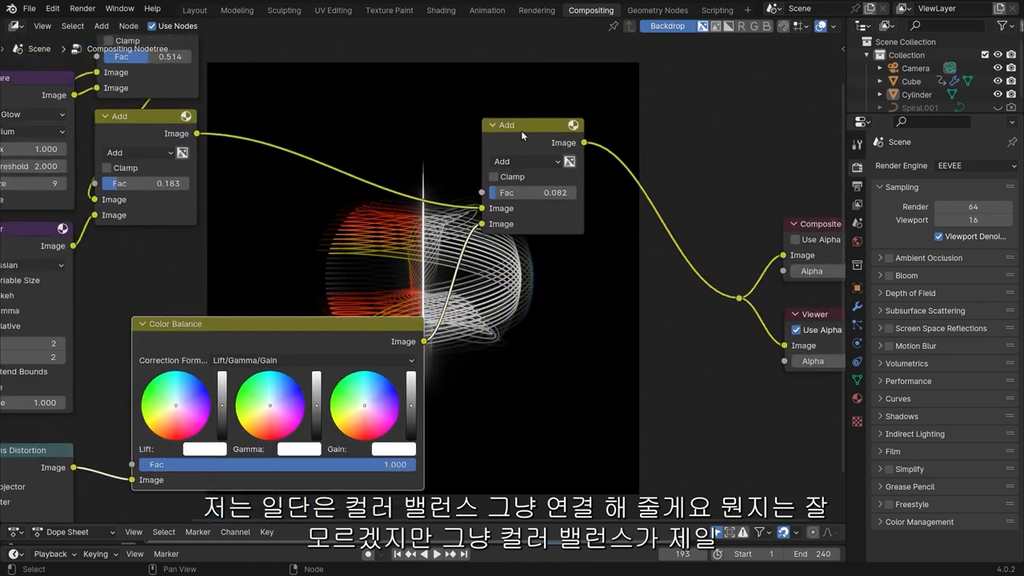
{"action": "left_click_drag", "start_coordinate": [523, 128], "coordinate": [566, 64]}
{"action": "middle_click_drag", "start_coordinate": [343, 211], "coordinate": [390, 241]}
{"action": "scroll", "coordinate": [390, 241], "scroll_direction": "up", "scroll_amount": 1}
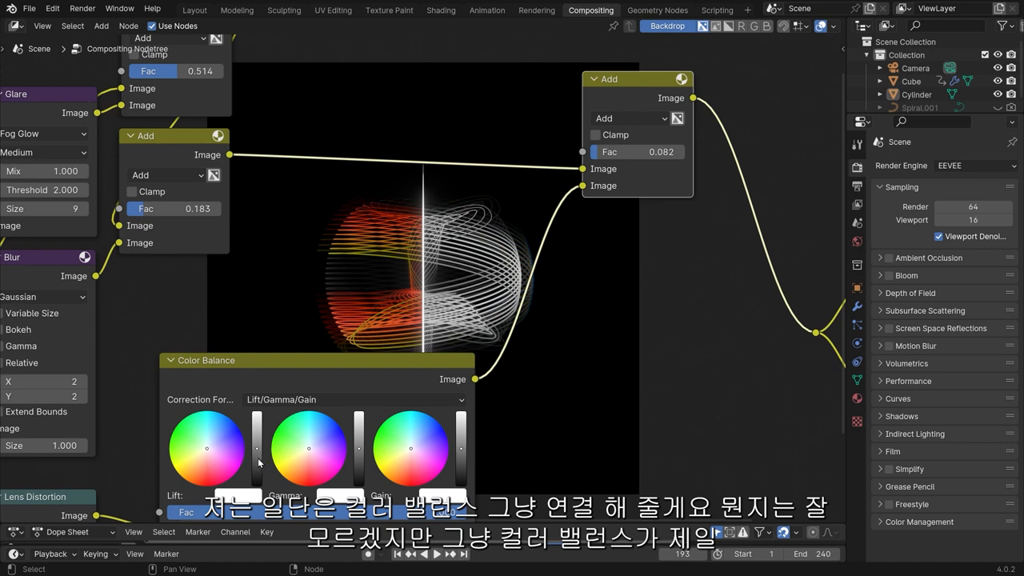
Step: Tint the Color Balance lift pale yellow, the gamma a darker lavender, and the gain a slightly darkened light blue
{"action": "left_click", "coordinate": [201, 453]}
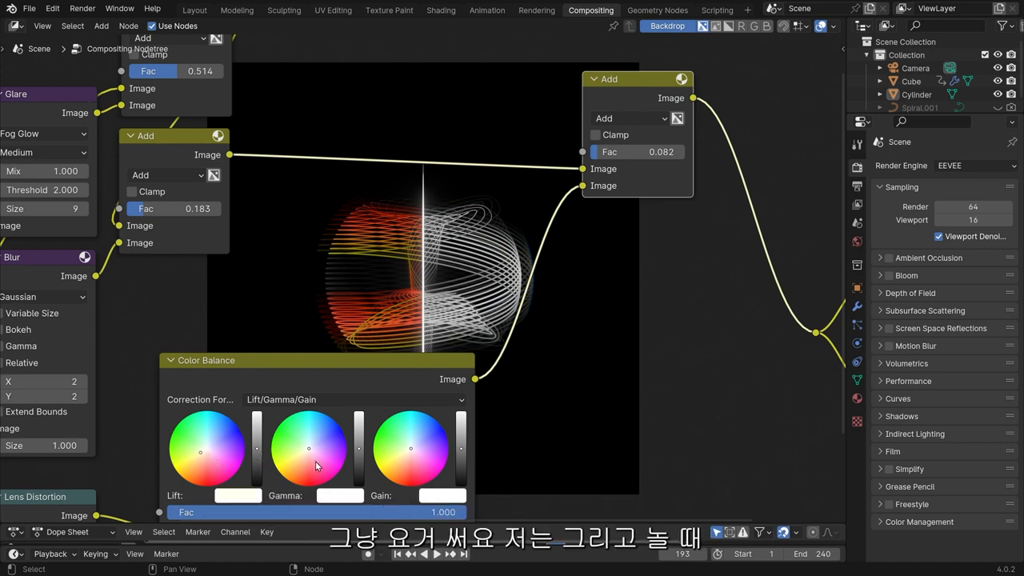
{"action": "scroll", "coordinate": [477, 452], "scroll_direction": "down", "scroll_amount": 1}
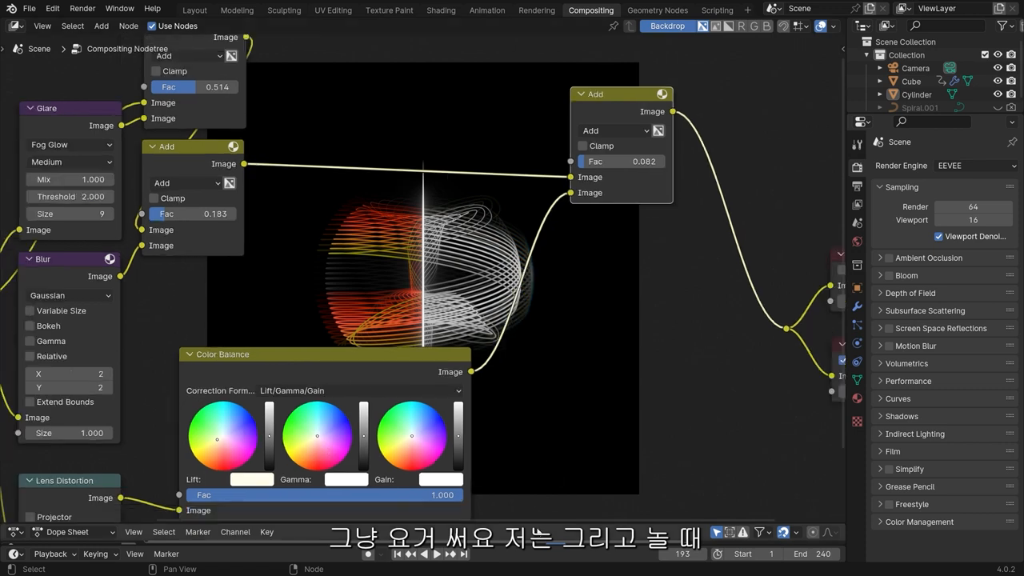
{"action": "left_click", "coordinate": [324, 433]}
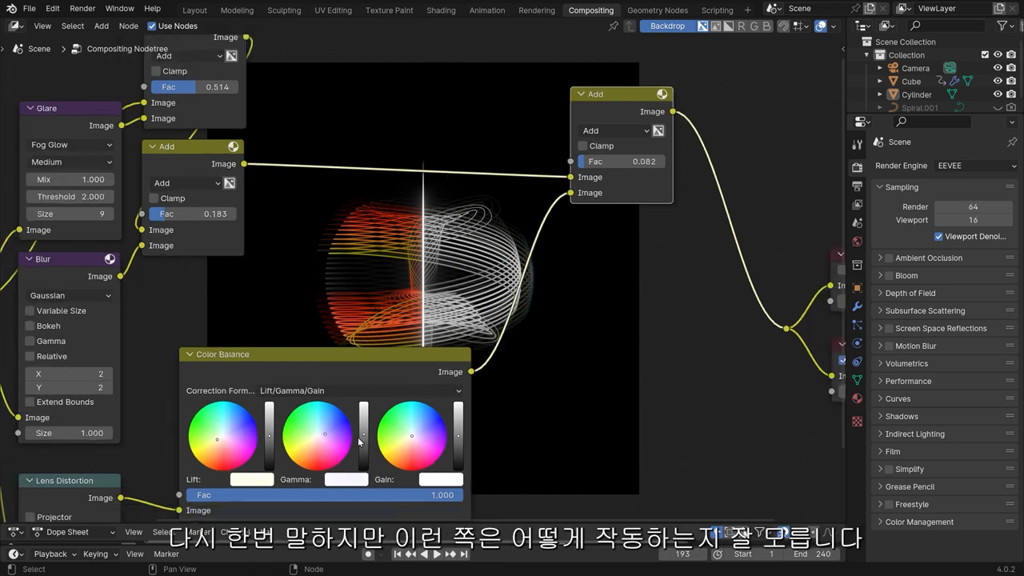
{"action": "left_click_drag", "start_coordinate": [365, 441], "coordinate": [365, 448]}
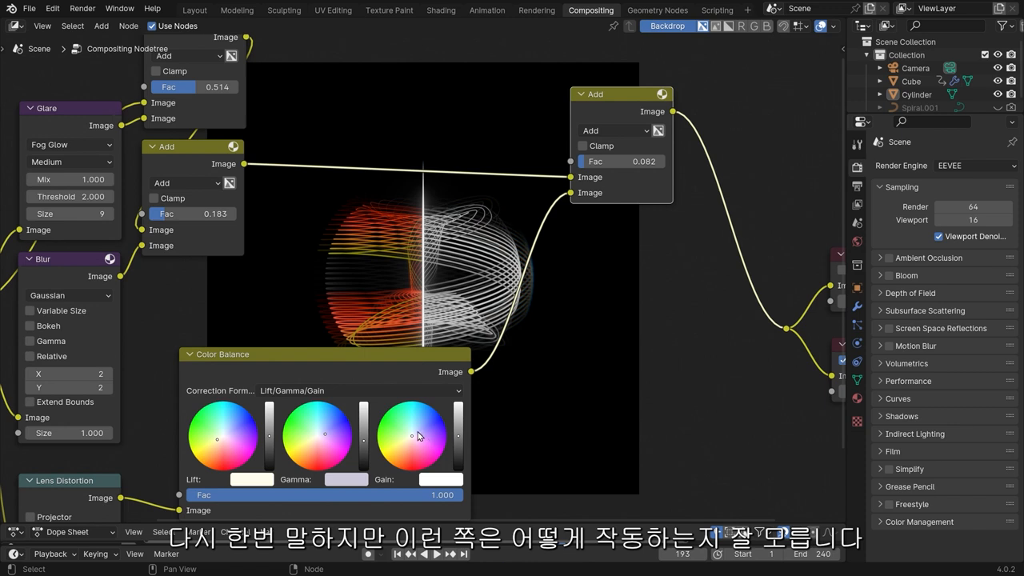
{"action": "left_click", "coordinate": [416, 429]}
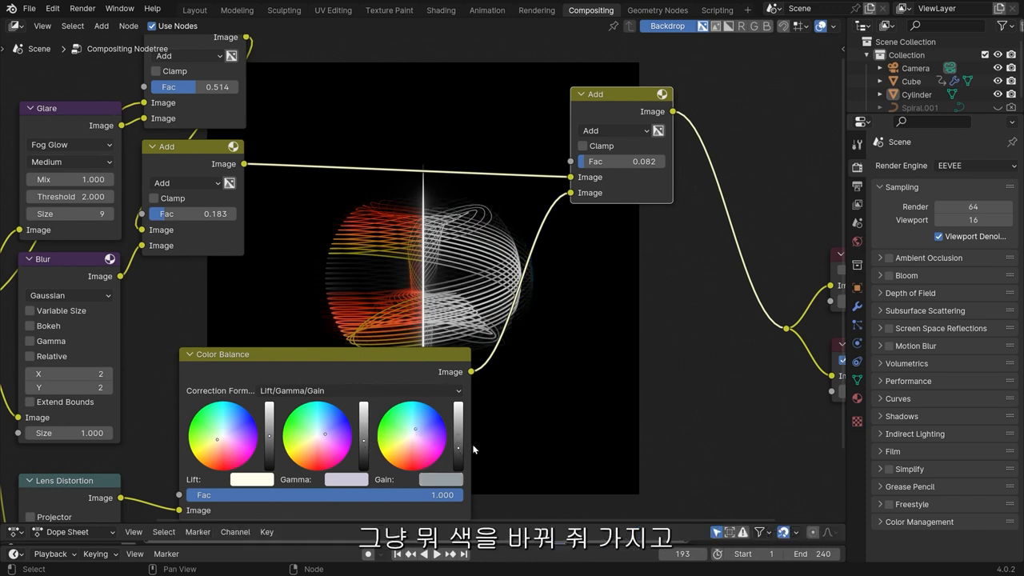
{"action": "left_click", "coordinate": [457, 442]}
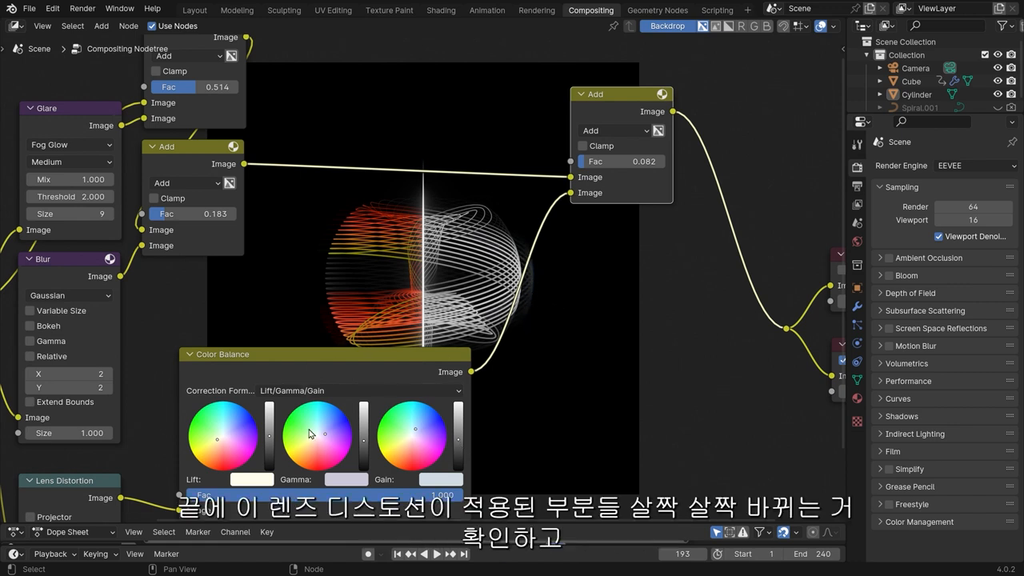
Step: Try a pale green gamma tint, shift the Color Balance node down slightly, and settle on a bluish lavender gamma
{"action": "left_click_drag", "start_coordinate": [310, 434], "coordinate": [312, 430]}
{"action": "left_click_drag", "start_coordinate": [435, 363], "coordinate": [436, 378]}
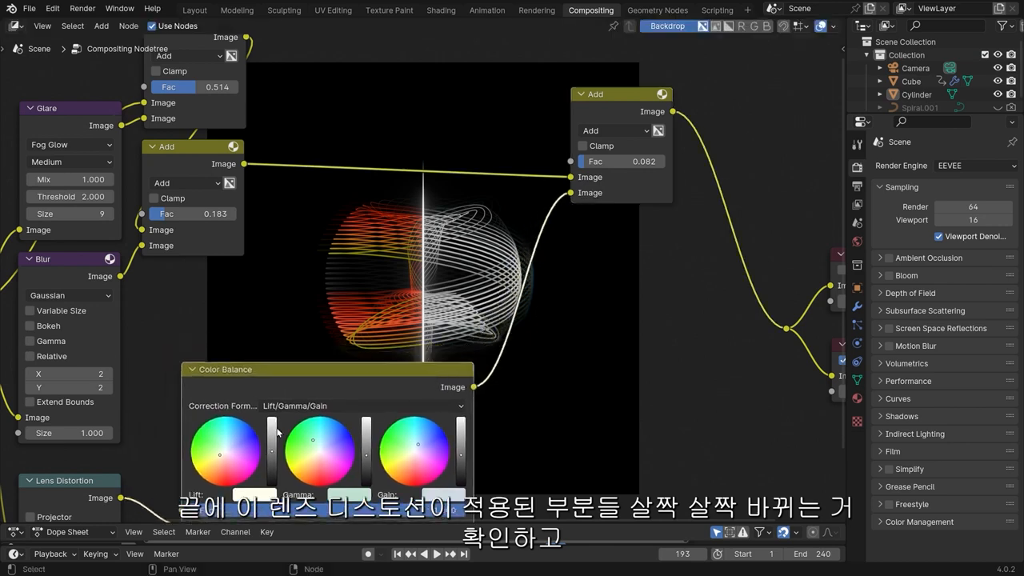
{"action": "left_click", "coordinate": [331, 444]}
Step: Reposition the Color Balance node so its input lines up with the Lens Distortion output
{"action": "middle_click_drag", "start_coordinate": [590, 348], "coordinate": [424, 340]}
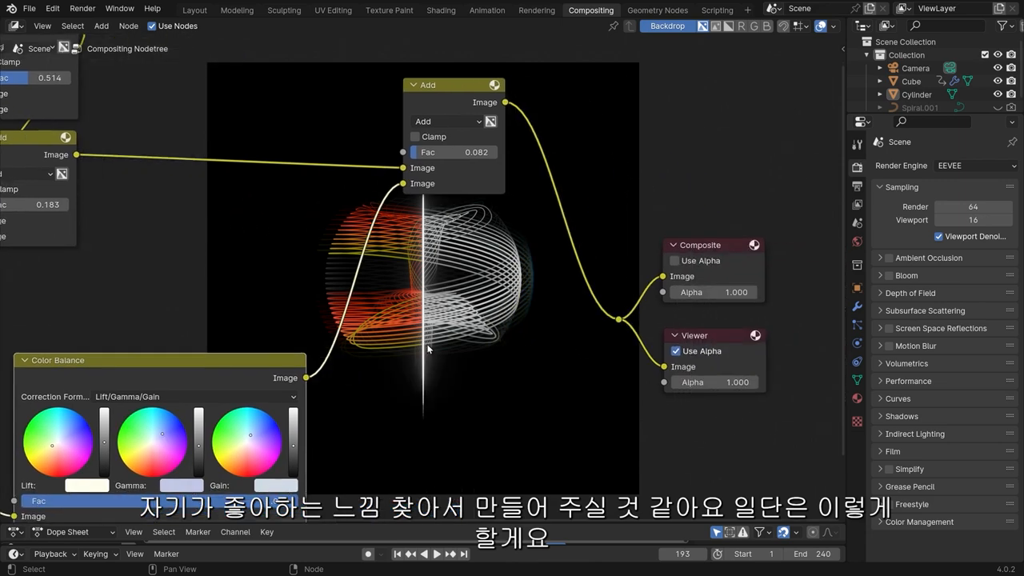
{"action": "scroll", "coordinate": [296, 378], "scroll_direction": "down", "scroll_amount": 1}
{"action": "left_click_drag", "start_coordinate": [183, 370], "coordinate": [175, 352]}
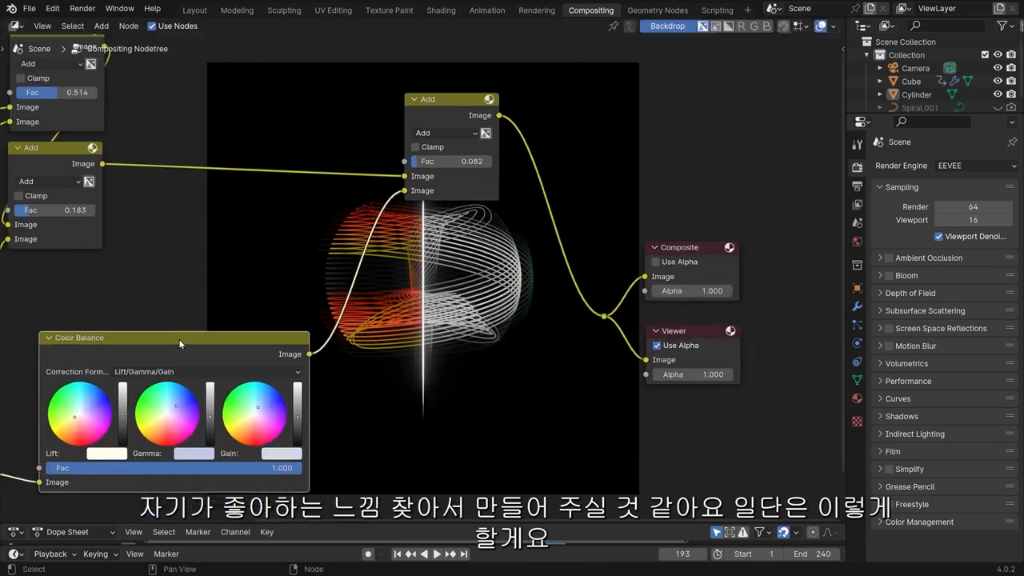
{"action": "scroll", "coordinate": [561, 253], "scroll_direction": "down", "scroll_amount": 4}
{"action": "middle_click_drag", "start_coordinate": [437, 245], "coordinate": [579, 244]}
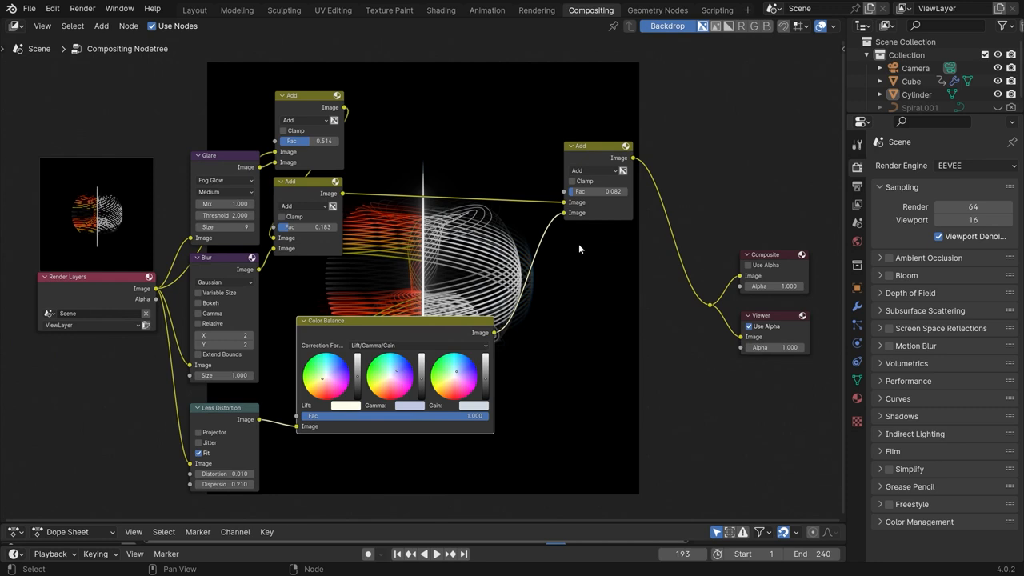
{"action": "left_click_drag", "start_coordinate": [439, 321], "coordinate": [441, 314]}
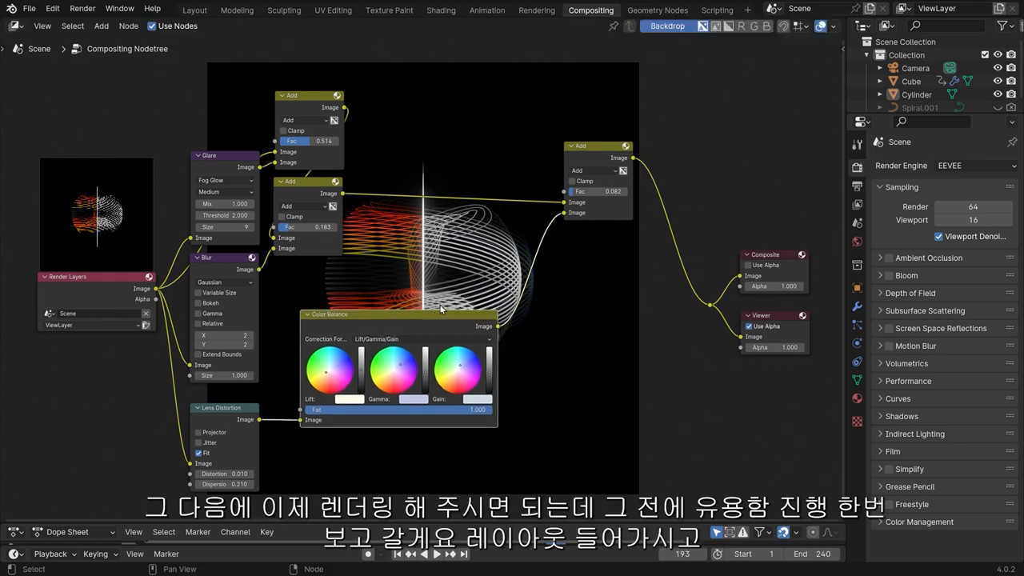
Step: Switch to the Layout workspace and view the spiral and cylinder up close from an angle
{"action": "left_click", "coordinate": [192, 10]}
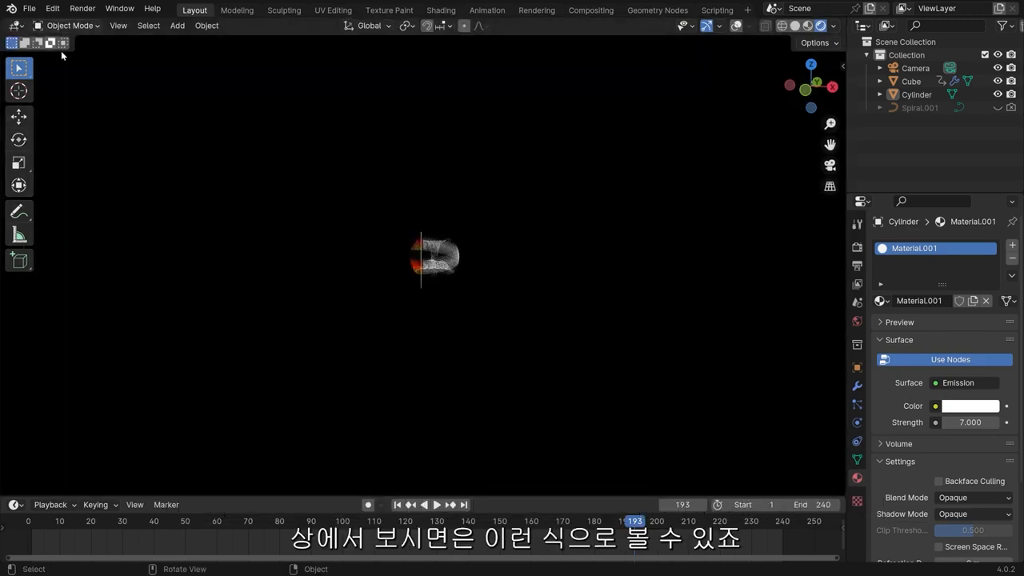
{"action": "scroll", "coordinate": [432, 241], "scroll_direction": "up", "scroll_amount": 5}
{"action": "middle_click_drag", "start_coordinate": [432, 242], "coordinate": [510, 286]}
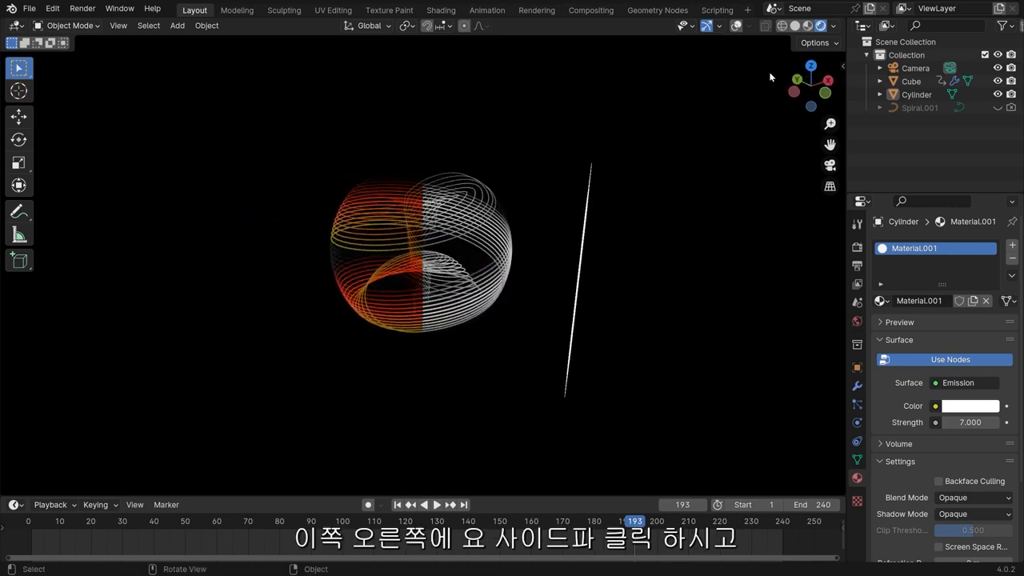
Step: Enable the compositor preview in the viewport shading options, comparing Camera with Always and settling on Always
{"action": "left_click", "coordinate": [832, 27]}
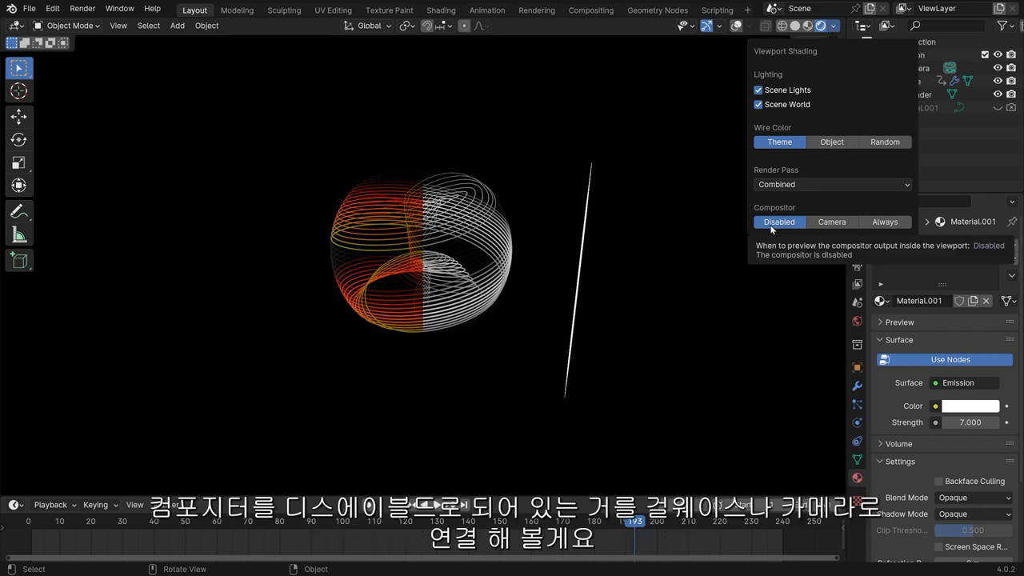
{"action": "left_click", "coordinate": [885, 224]}
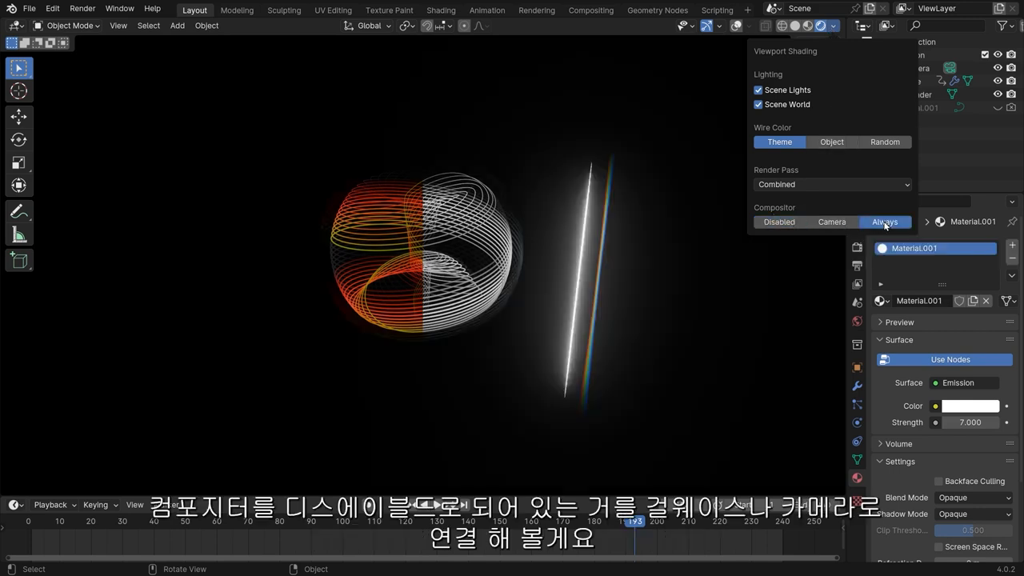
{"action": "left_click", "coordinate": [829, 223]}
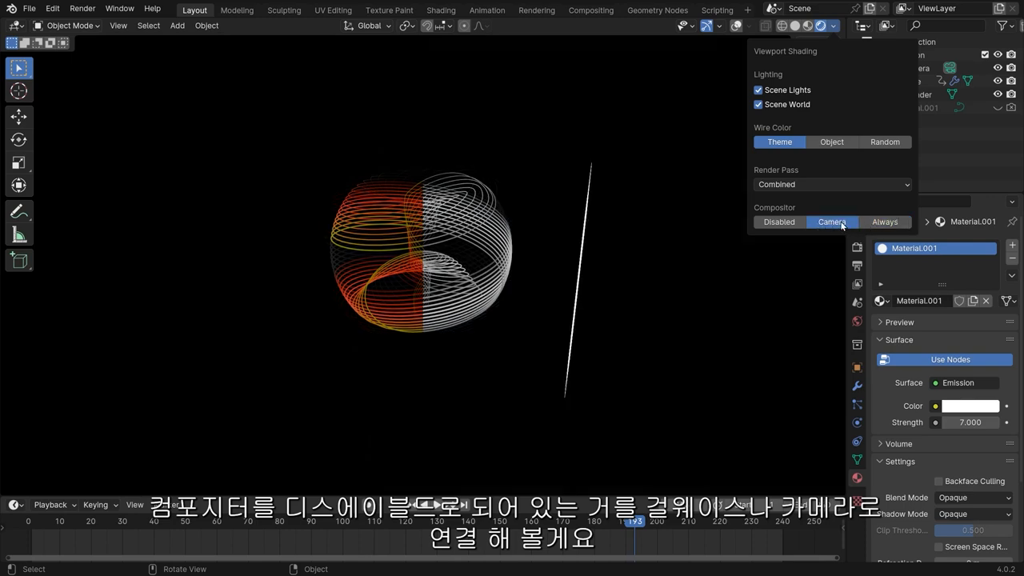
{"action": "left_click", "coordinate": [885, 223]}
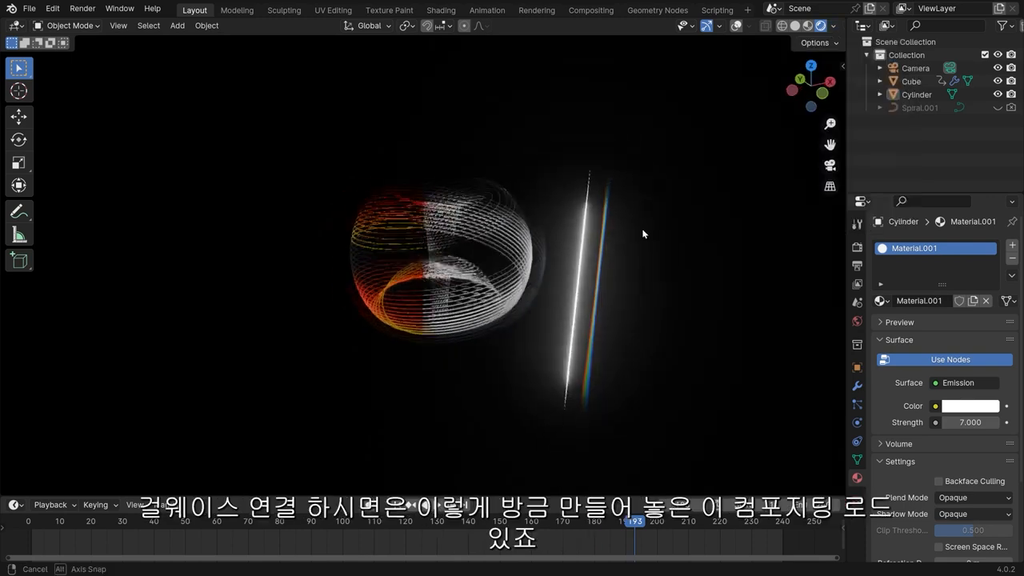
Step: Look over the compositing node tree and compare it with the live effects on the spiral and cylinder in the Layout workspace
{"action": "scroll", "coordinate": [624, 228], "scroll_direction": "up", "scroll_amount": 2}
{"action": "left_click", "coordinate": [592, 10]}
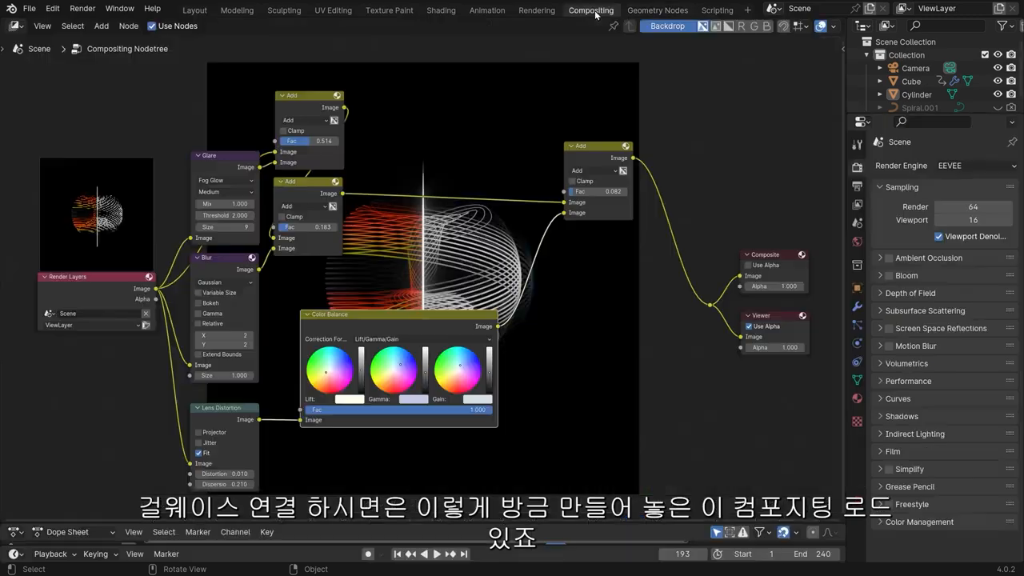
{"action": "left_click", "coordinate": [194, 9]}
{"action": "mouse_move", "coordinate": [592, 192]}
{"action": "middle_mouse_down"}
{"action": "mouse_move", "coordinate": [622, 207]}
{"action": "mouse_move", "coordinate": [629, 240]}
{"action": "mouse_move", "coordinate": [648, 250]}
{"action": "mouse_move", "coordinate": [407, 205]}
{"action": "mouse_move", "coordinate": [492, 209]}
{"action": "middle_mouse_up"}
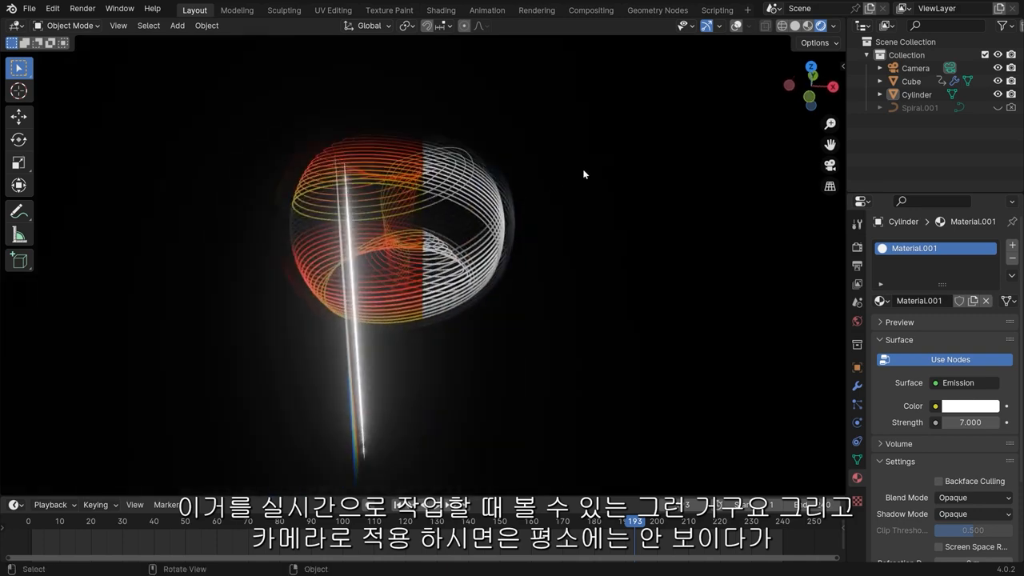
Step: Set the viewport compositor preview to Camera and check the glow and distortion effects through the scene camera
{"action": "left_click", "coordinate": [834, 27]}
{"action": "left_click", "coordinate": [840, 224]}
{"action": "mouse_move", "coordinate": [404, 239]}
{"action": "middle_mouse_down"}
{"action": "mouse_move", "coordinate": [479, 231]}
{"action": "mouse_move", "coordinate": [563, 183]}
{"action": "middle_mouse_up"}
{"action": "key", "text": "grave"}
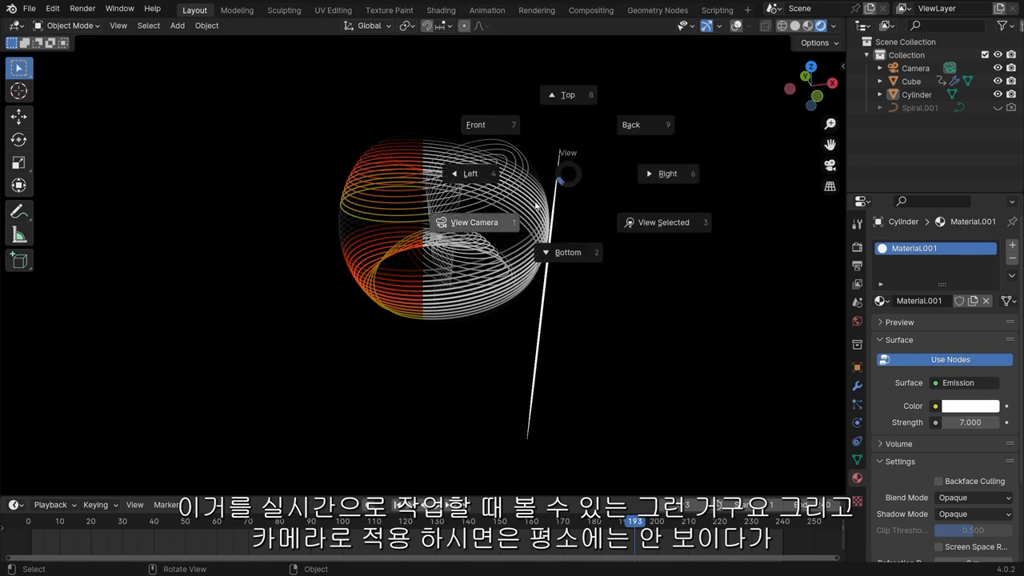
{"action": "left_click", "coordinate": [433, 249]}
{"action": "scroll", "coordinate": [505, 259], "scroll_direction": "down", "scroll_amount": 4}
{"action": "scroll", "coordinate": [520, 224], "scroll_direction": "up", "scroll_amount": 3}
{"action": "scroll", "coordinate": [520, 224], "scroll_direction": "down", "scroll_amount": 3}
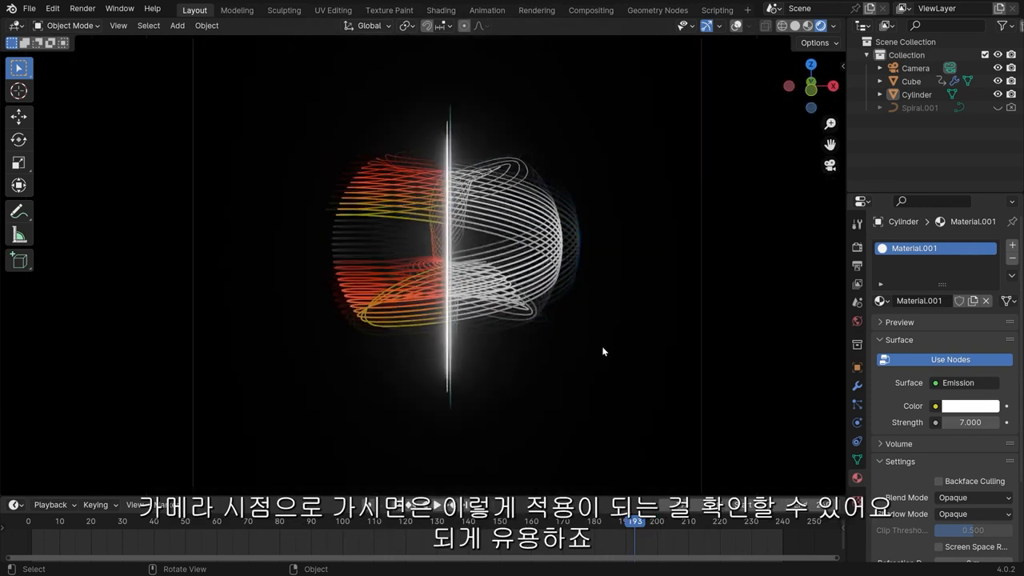
{"action": "scroll", "coordinate": [603, 351], "scroll_direction": "down", "scroll_amount": 4}
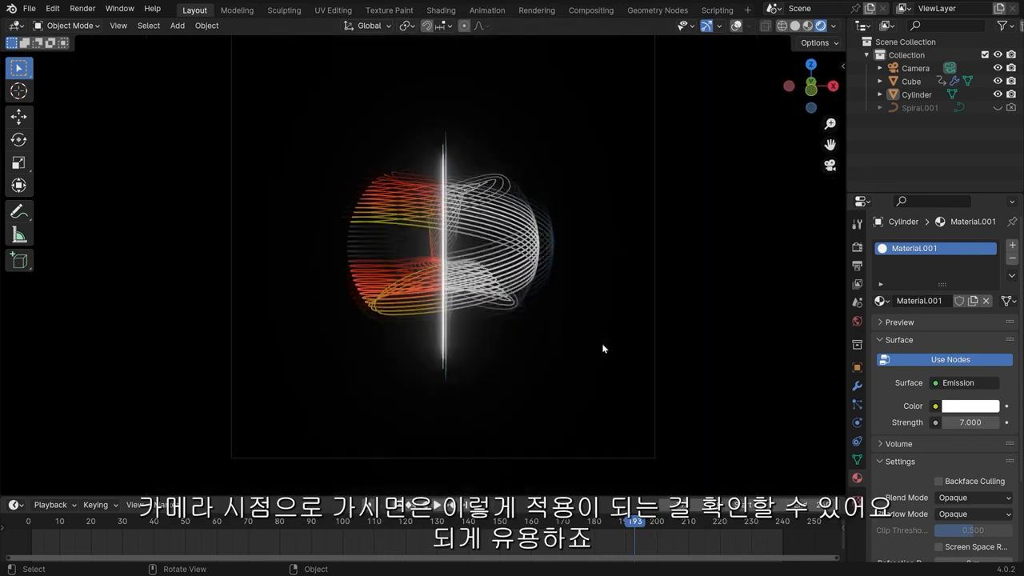
{"action": "scroll", "coordinate": [587, 283], "scroll_direction": "up", "scroll_amount": 2}
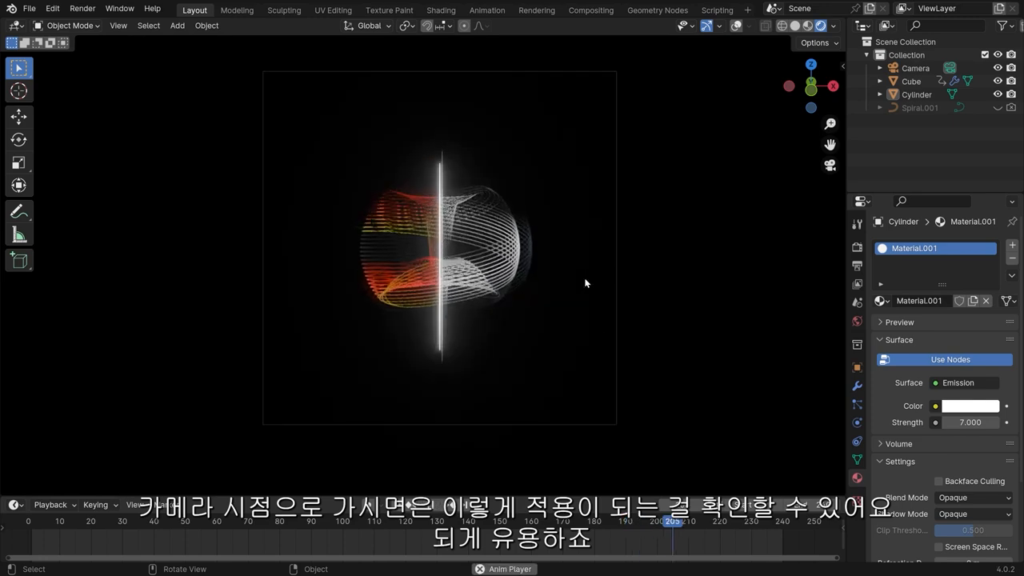
{"action": "scroll", "coordinate": [585, 284], "scroll_direction": "up", "scroll_amount": 4}
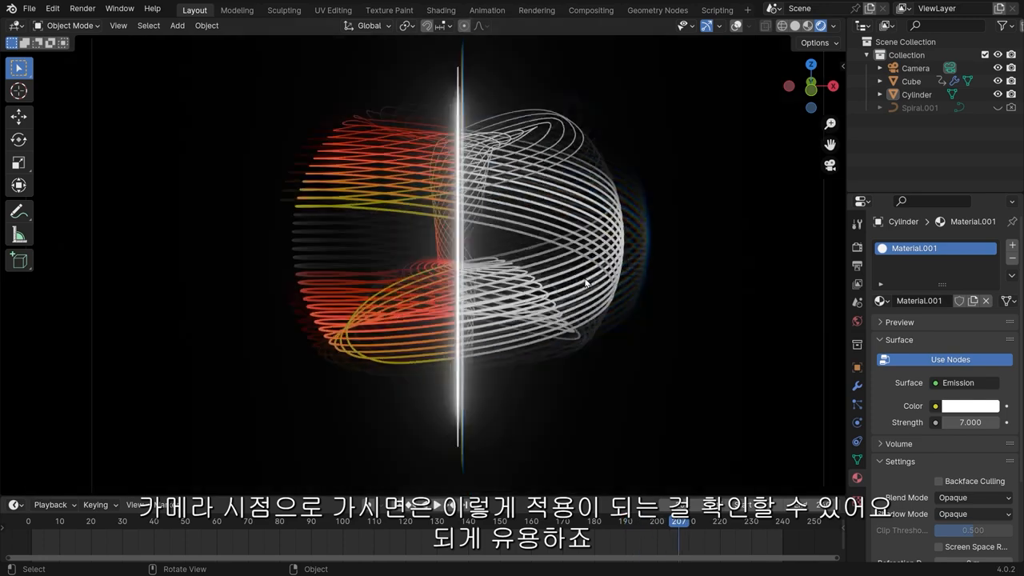
{"action": "scroll", "coordinate": [585, 284], "scroll_direction": "down", "scroll_amount": 1}
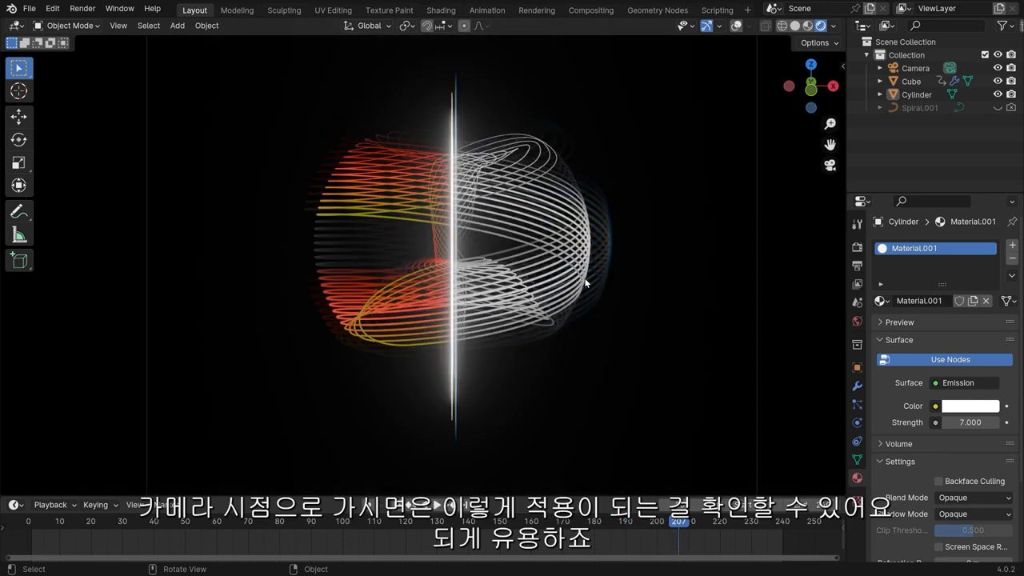
Step: Inspect the transform values of the spiral object and the camera from outside the camera view
{"action": "middle_click_drag", "start_coordinate": [585, 283], "coordinate": [466, 319]}
{"action": "scroll", "coordinate": [441, 293], "scroll_direction": "up", "scroll_amount": 3}
{"action": "left_click", "coordinate": [447, 275]}
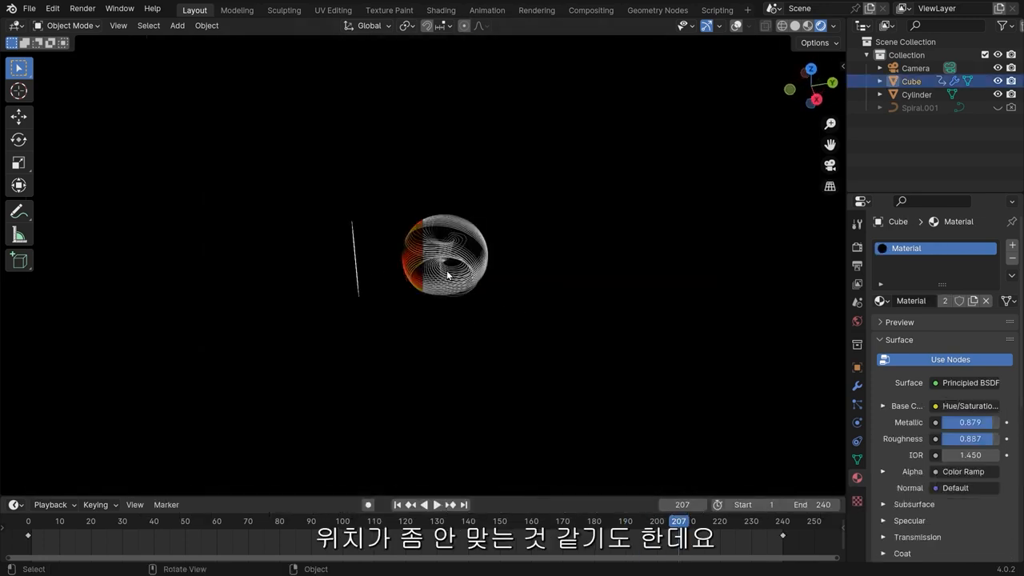
{"action": "key", "text": "n"}
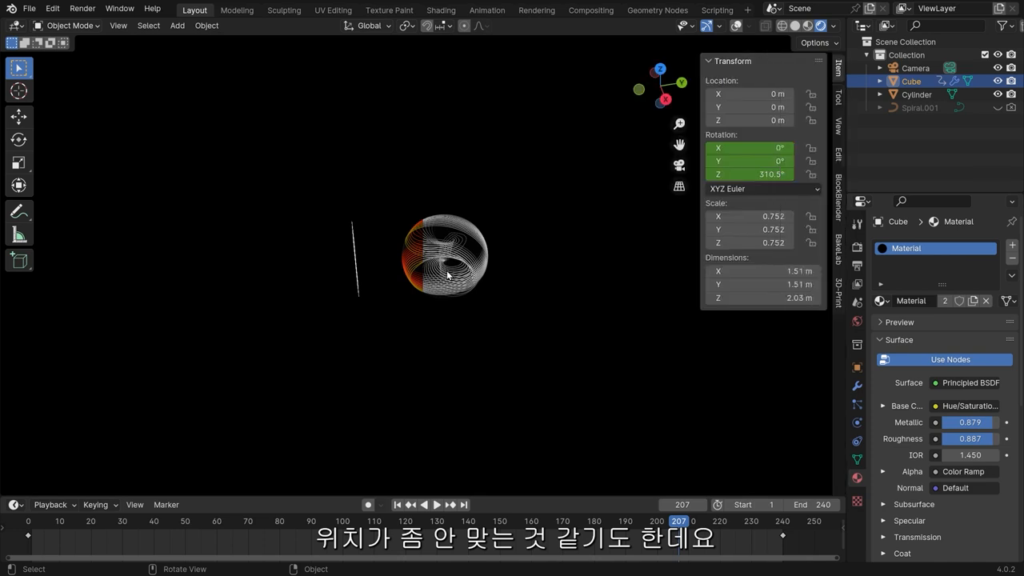
{"action": "left_click_drag", "start_coordinate": [397, 308], "coordinate": [344, 212]}
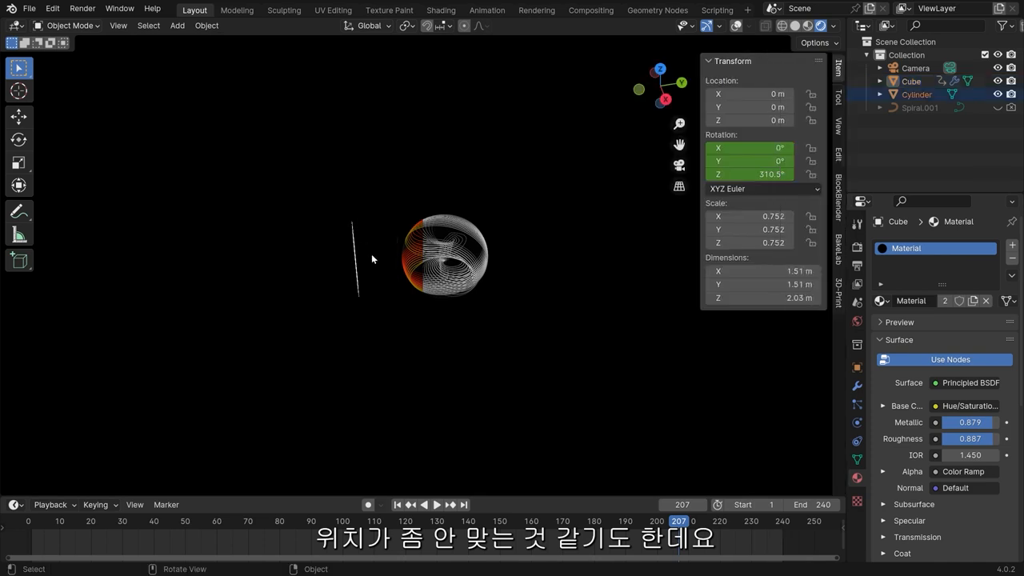
{"action": "scroll", "coordinate": [291, 265], "scroll_direction": "down", "scroll_amount": 3}
{"action": "left_click", "coordinate": [915, 68]}
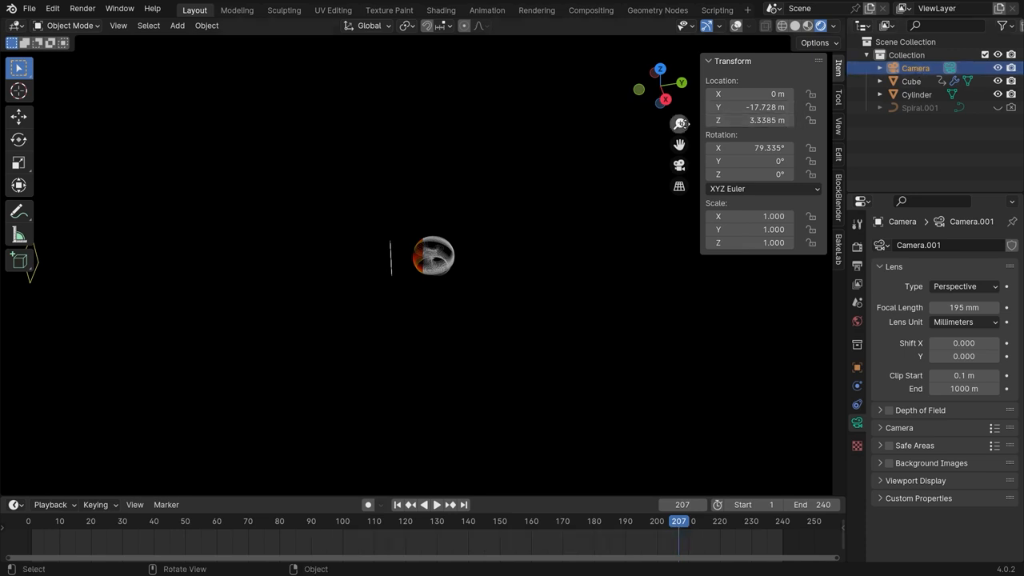
Step: Render a still image of frame 207 through the camera and review the compositing nodes
{"action": "key", "text": "KP_0"}
{"action": "key", "text": "F12"}
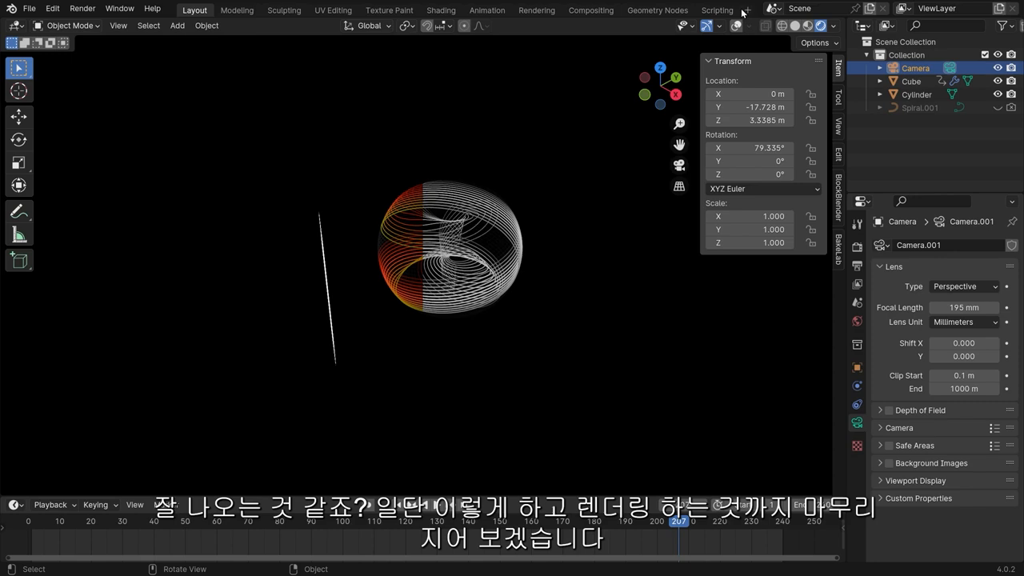
{"action": "left_click", "coordinate": [592, 10]}
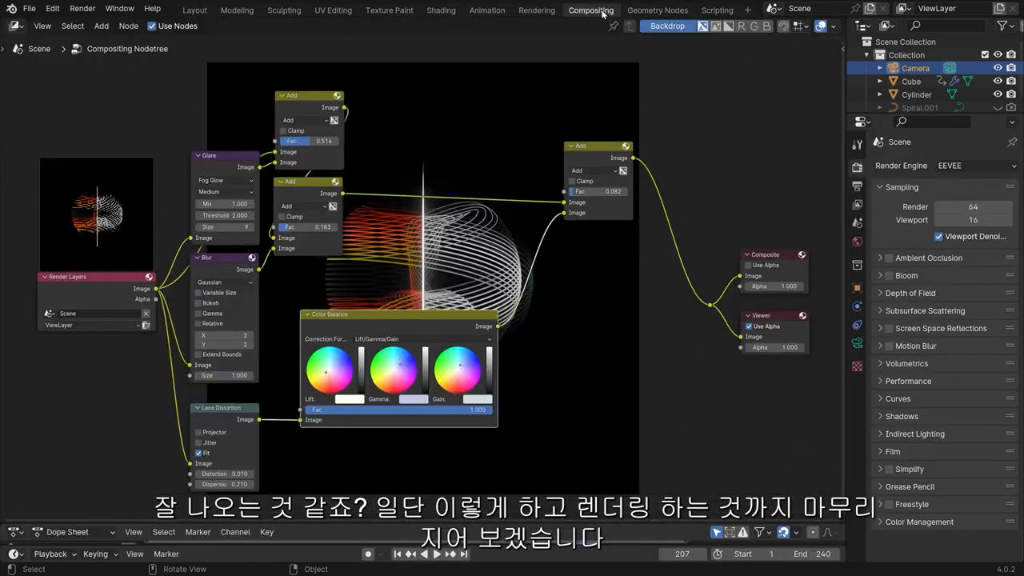
{"action": "left_click", "coordinate": [194, 9]}
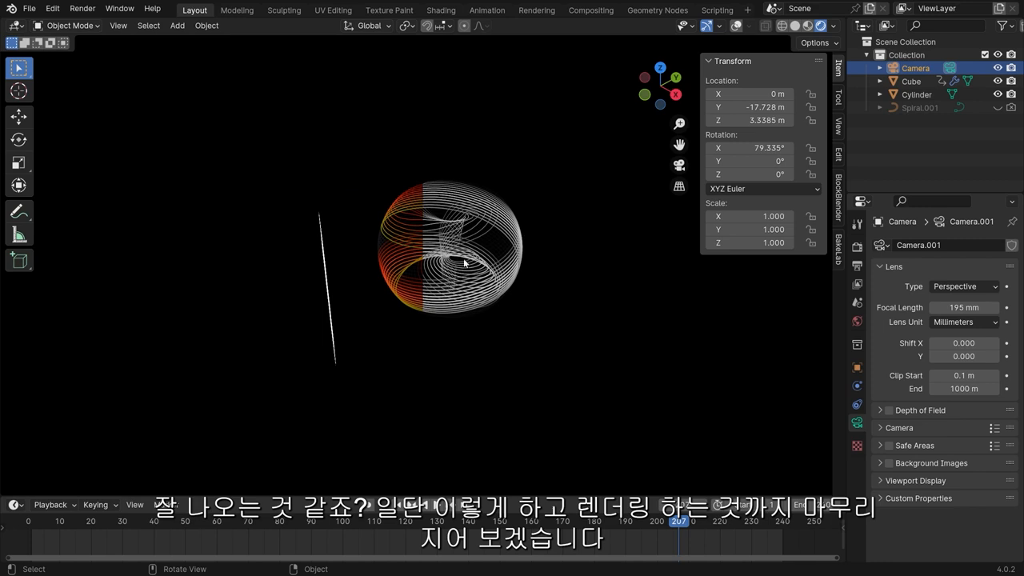
{"action": "middle_click_drag", "start_coordinate": [475, 265], "coordinate": [515, 246]}
{"action": "key", "text": "F12"}
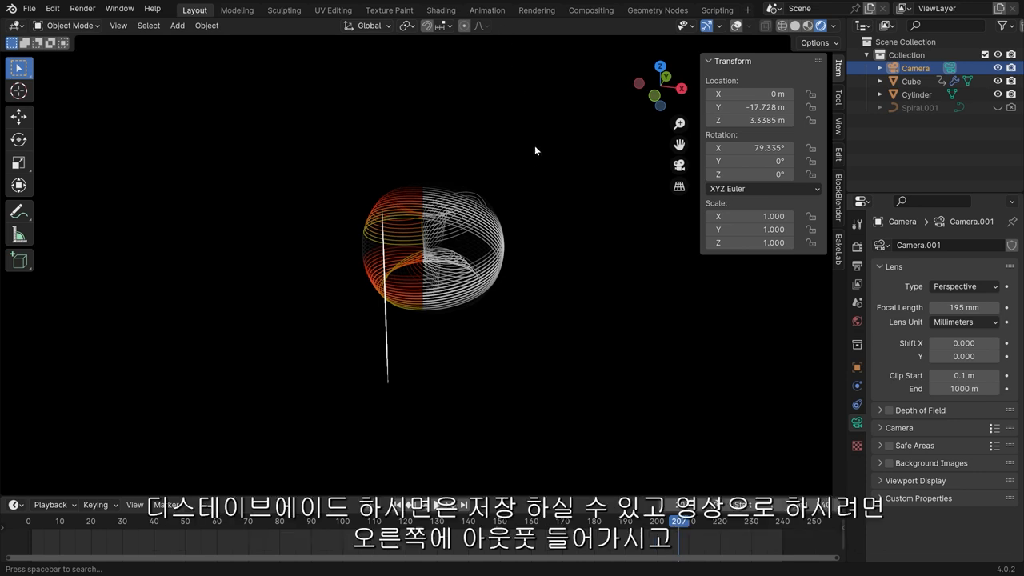
Step: Set the render output's file format to FFmpeg Video
{"action": "left_click", "coordinate": [857, 265]}
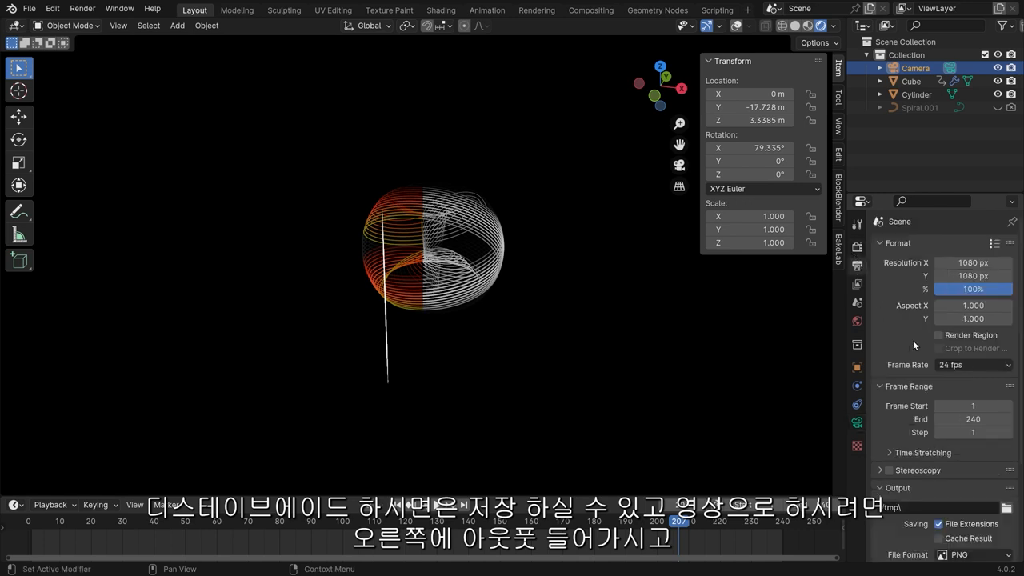
{"action": "scroll", "coordinate": [883, 353], "scroll_direction": "down", "scroll_amount": 5}
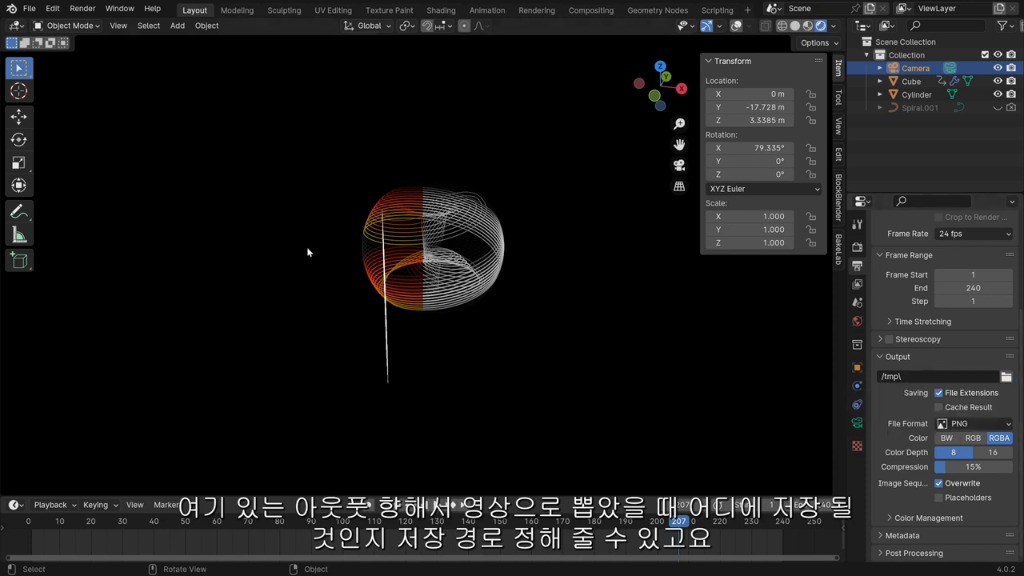
{"action": "left_click", "coordinate": [956, 425]}
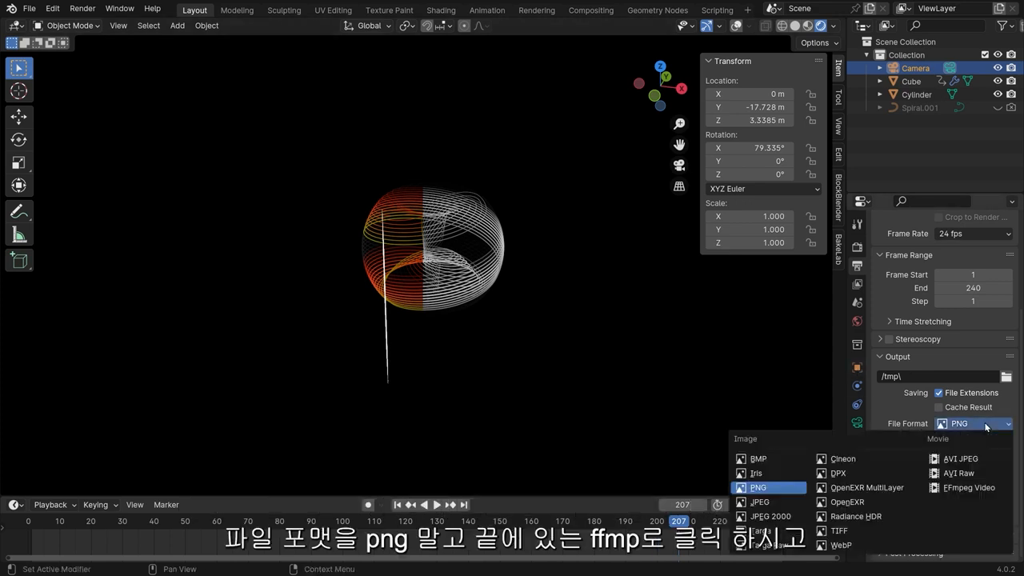
{"action": "left_click", "coordinate": [959, 488]}
Step: Set the video encoding container to MPEG-4 and the output quality to Perceptually Lossless, and deselect the camera
{"action": "left_click", "coordinate": [897, 518]}
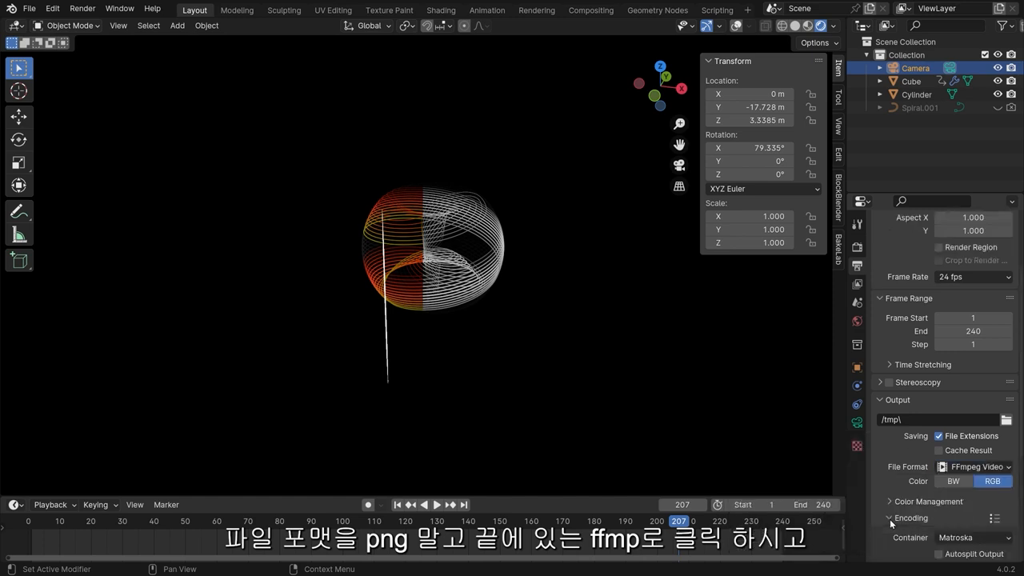
{"action": "scroll", "coordinate": [890, 519], "scroll_direction": "down", "scroll_amount": 4}
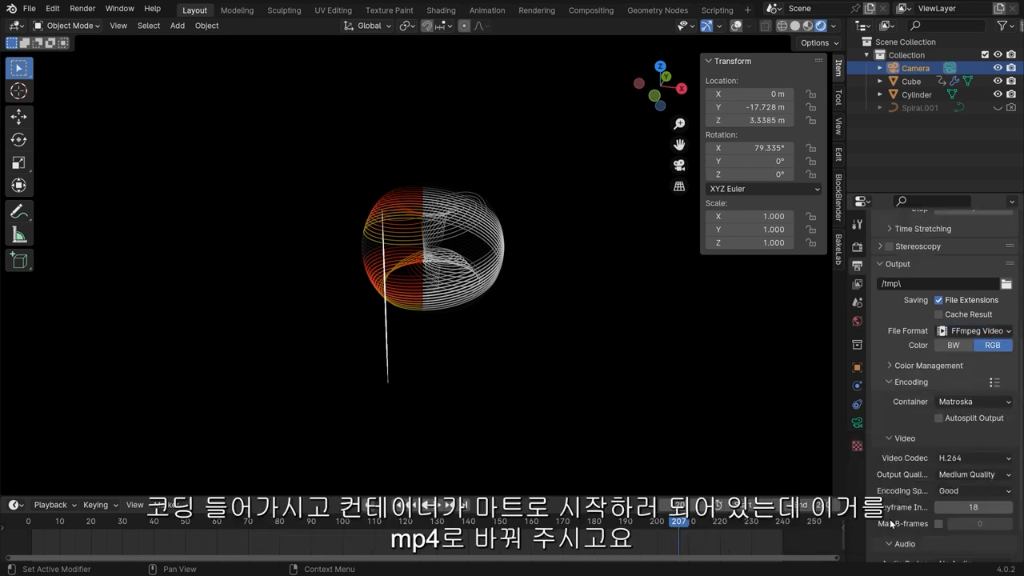
{"action": "left_click", "coordinate": [963, 405]}
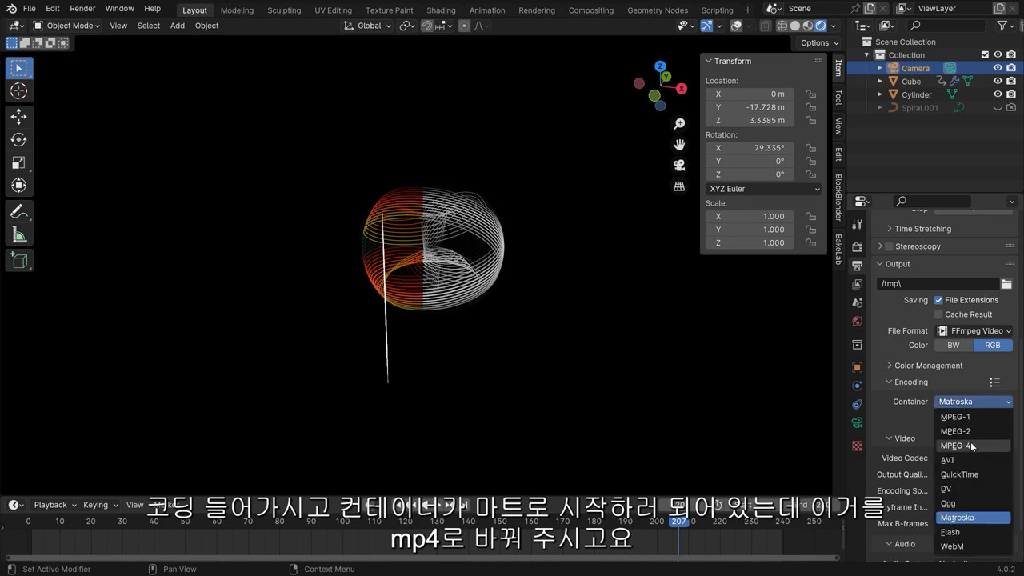
{"action": "left_click", "coordinate": [972, 446]}
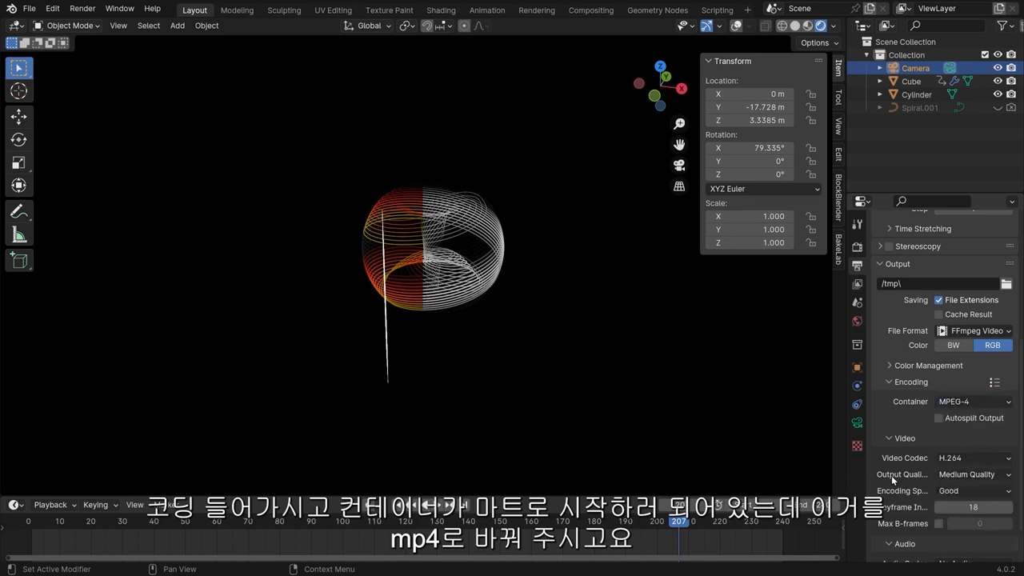
{"action": "left_click", "coordinate": [957, 473]}
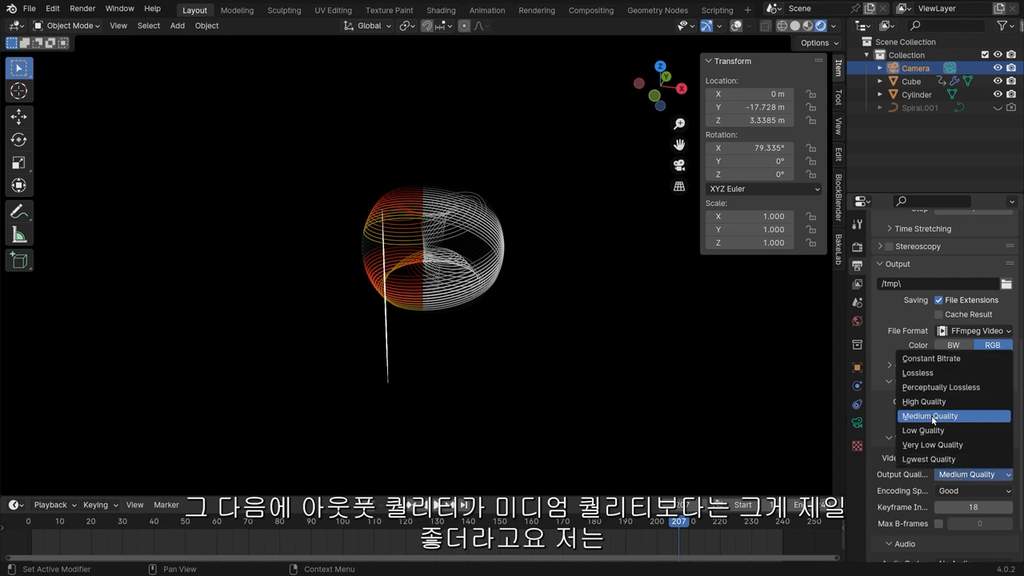
{"action": "left_click", "coordinate": [968, 387]}
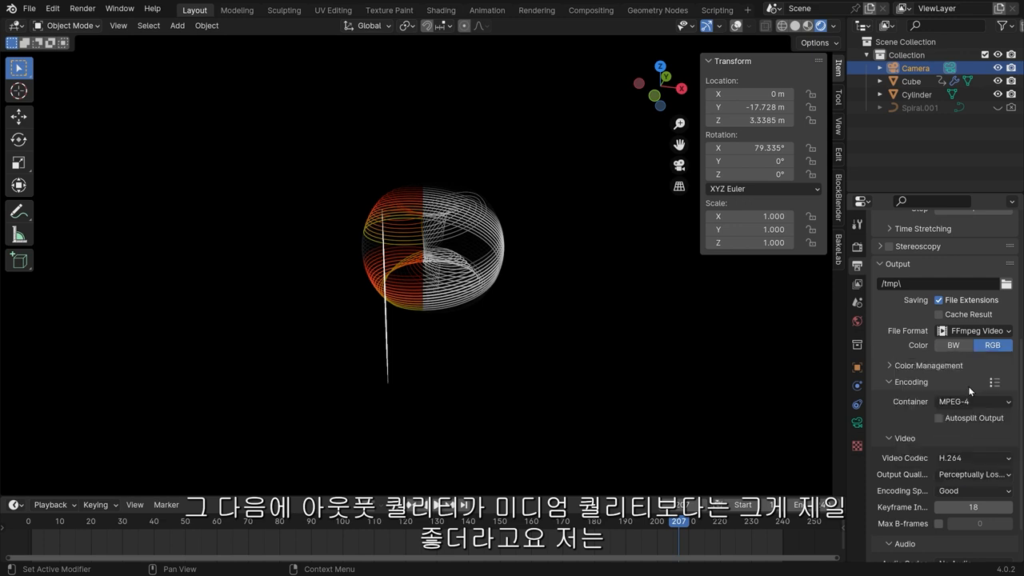
{"action": "scroll", "coordinate": [968, 386], "scroll_direction": "down", "scroll_amount": 2}
{"action": "left_click", "coordinate": [610, 315]}
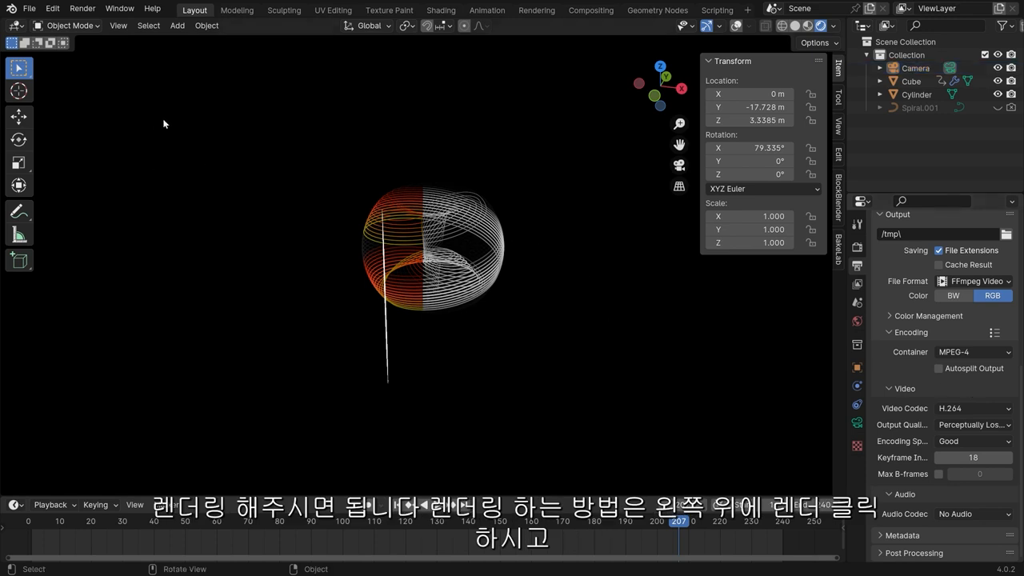
Step: Start rendering the animation and cancel it, and repeat the start and cancellation once more
{"action": "left_click", "coordinate": [76, 13]}
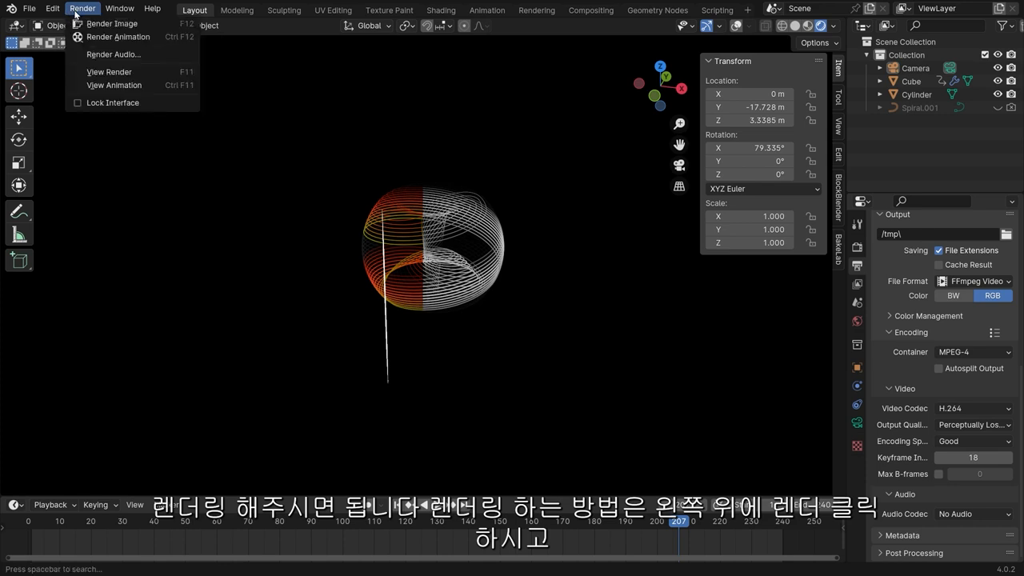
{"action": "left_click", "coordinate": [112, 37]}
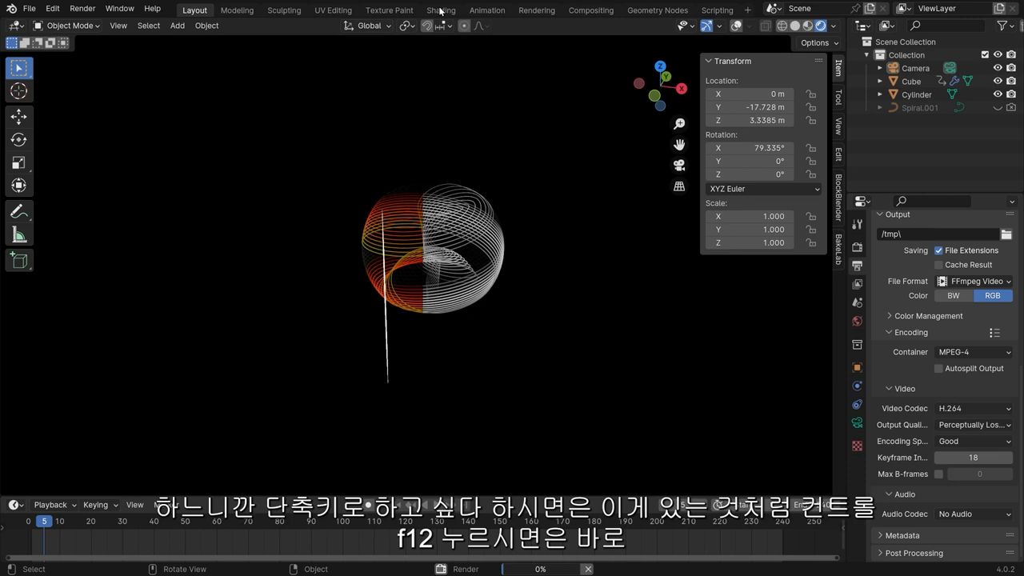
{"action": "key", "text": "Escape"}
{"action": "left_click", "coordinate": [82, 8]}
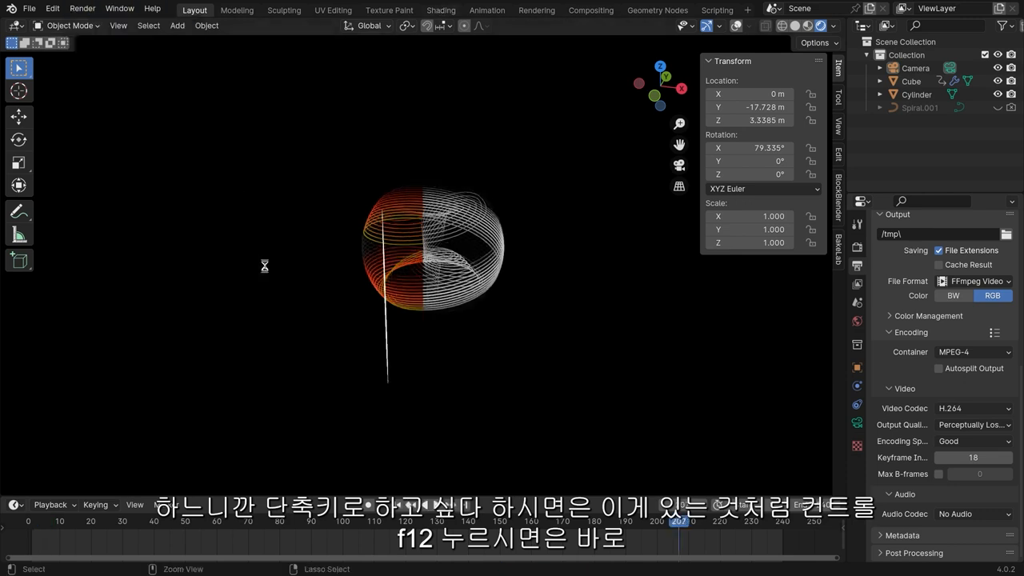
{"action": "key", "text": "ctrl+F12"}
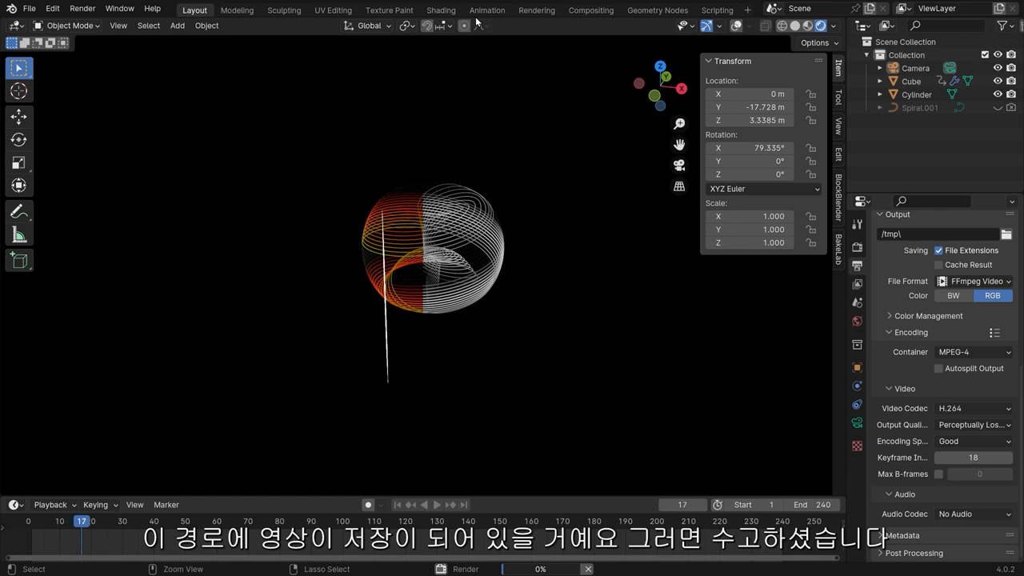
{"action": "key", "text": "Escape"}
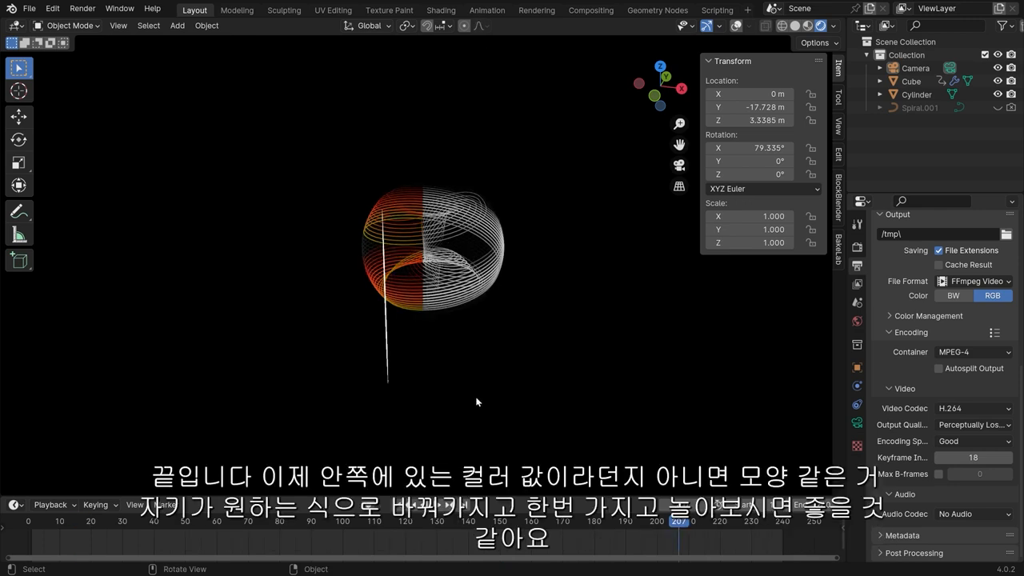
Step: Play the animation briefly in the viewport and stop it at frame 220
{"action": "key", "text": "space"}
{"action": "key", "text": "space"}
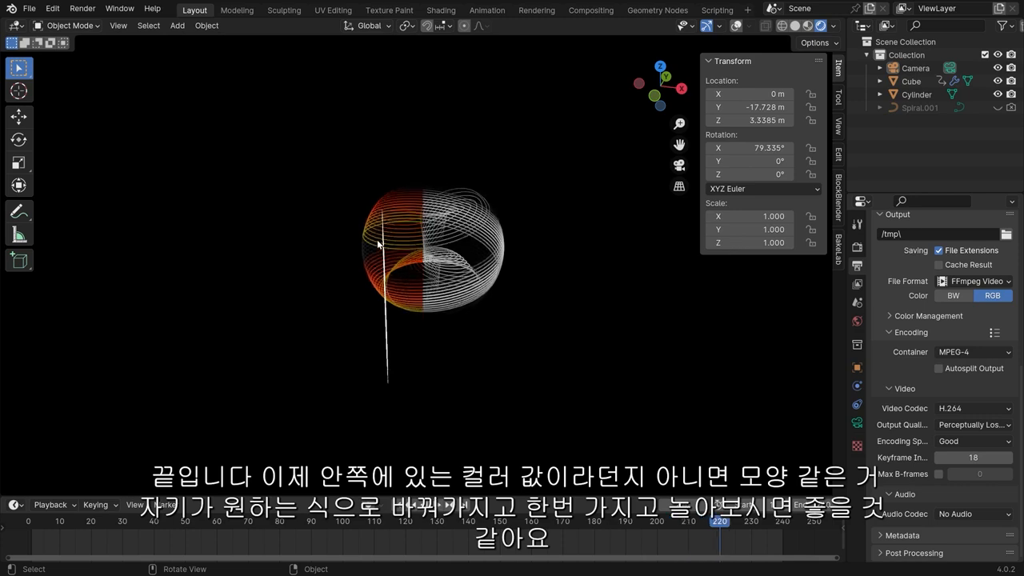
Step: Select the spiral cube, split the 3D viewport side by side, and show the cube's material nodes in a Shader Editor
{"action": "left_click", "coordinate": [446, 292]}
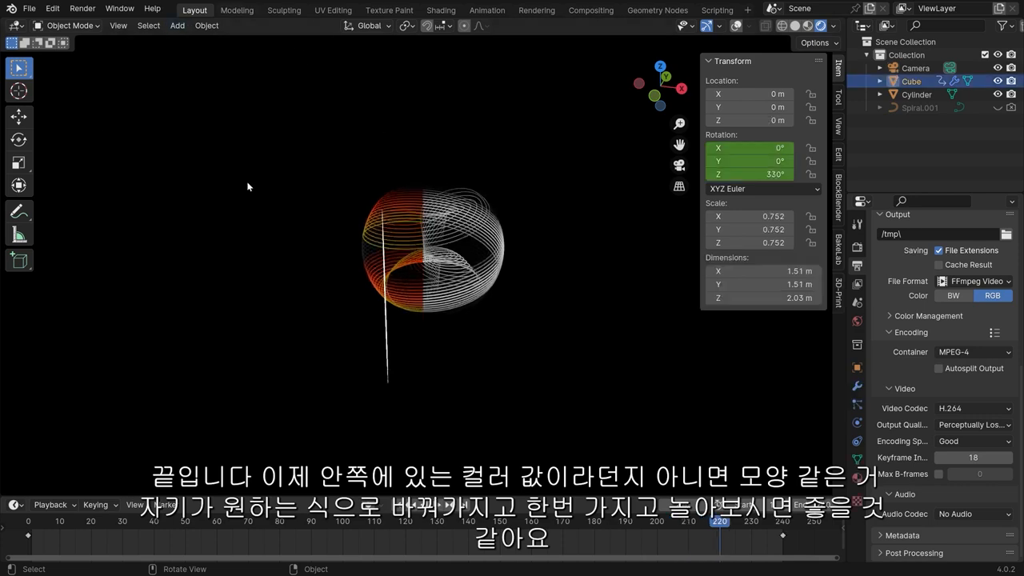
{"action": "key", "text": "ctrl+space"}
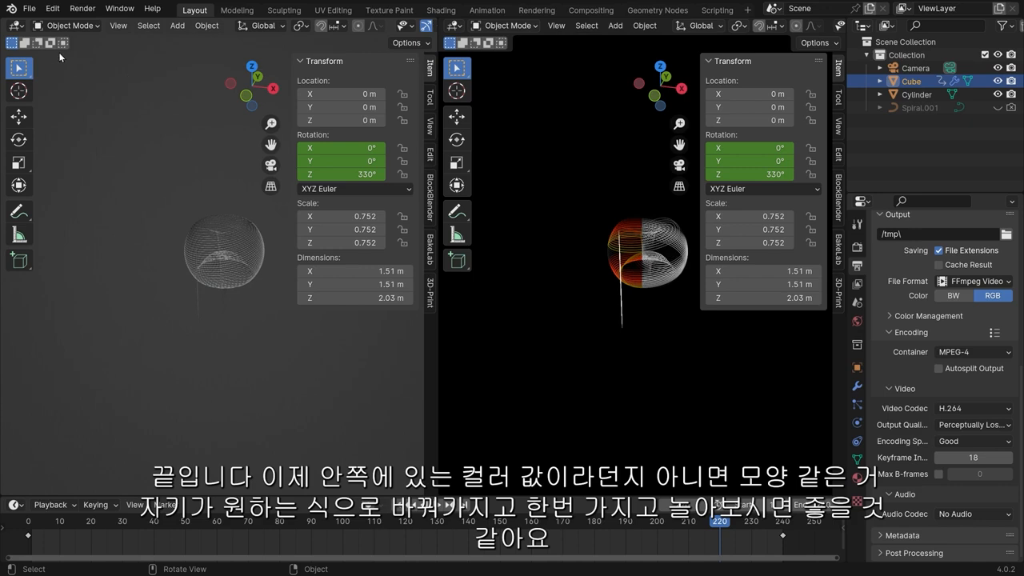
{"action": "left_click", "coordinate": [16, 24]}
{"action": "left_click", "coordinate": [51, 147]}
{"action": "middle_click_drag", "start_coordinate": [95, 165], "coordinate": [198, 168]}
{"action": "scroll", "coordinate": [189, 180], "scroll_direction": "down", "scroll_amount": 2}
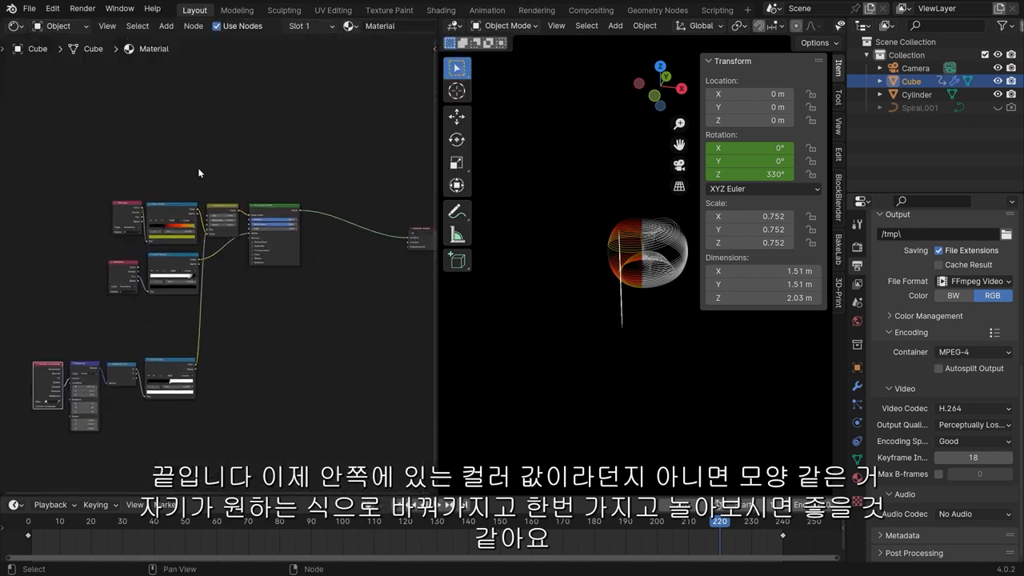
Step: Switch the rendered 3D viewport to the camera view and deselect the spiral cube
{"action": "scroll", "coordinate": [617, 249], "scroll_direction": "up", "scroll_amount": 4}
{"action": "middle_click_drag", "start_coordinate": [617, 249], "coordinate": [578, 308]}
{"action": "key", "text": "grave"}
{"action": "left_click", "coordinate": [559, 313]}
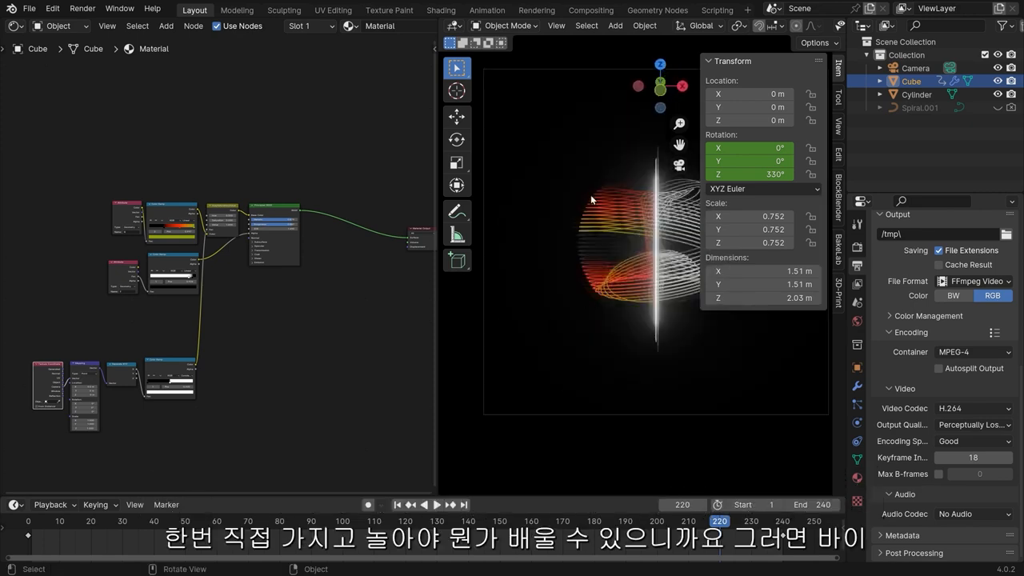
{"action": "left_click", "coordinate": [564, 135]}
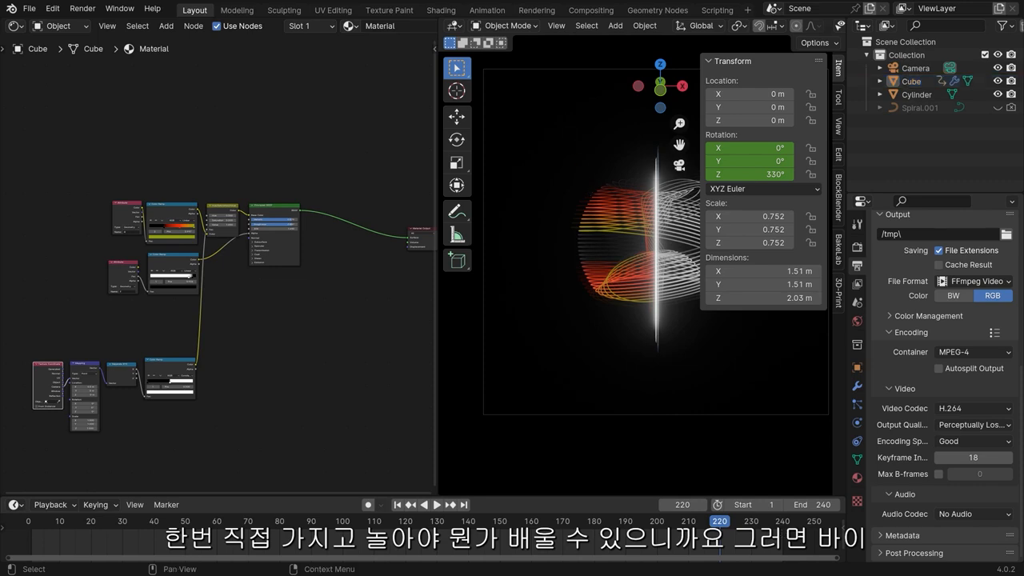